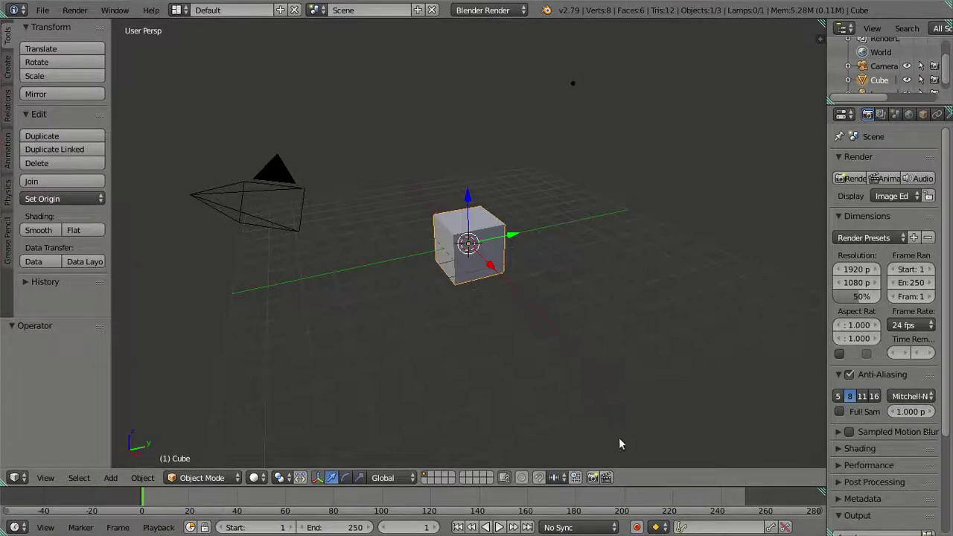
Enlarge the 3D view and delete the default cube and lamp.
drag(649, 489, 649, 518)
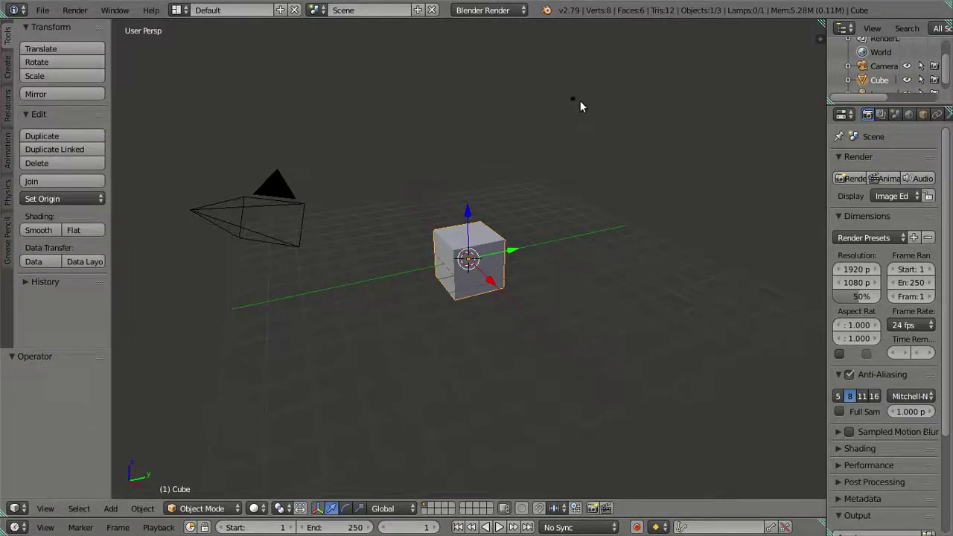
key(x)
click(573, 96)
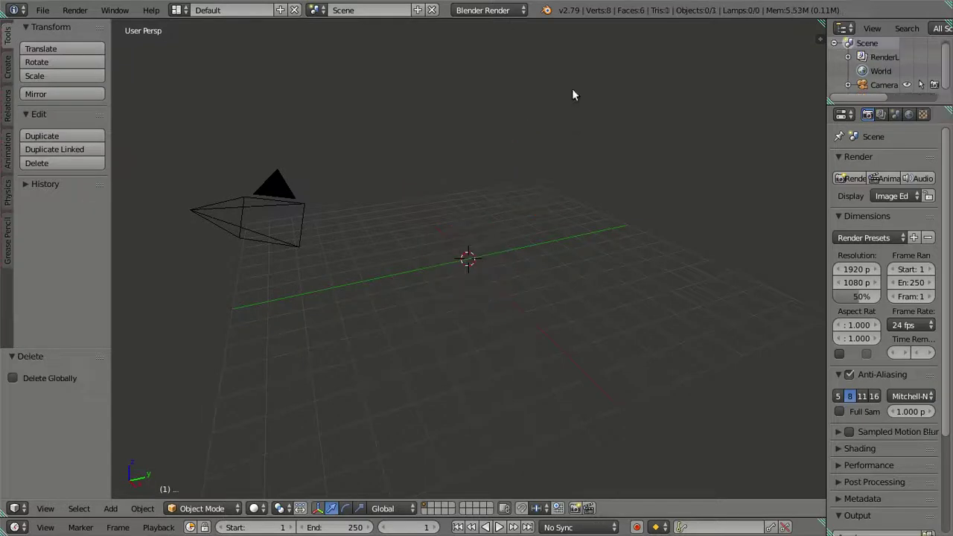
Switch the render engine to Cycles, delete the camera, and go to orthographic view.
click(469, 9)
click(483, 60)
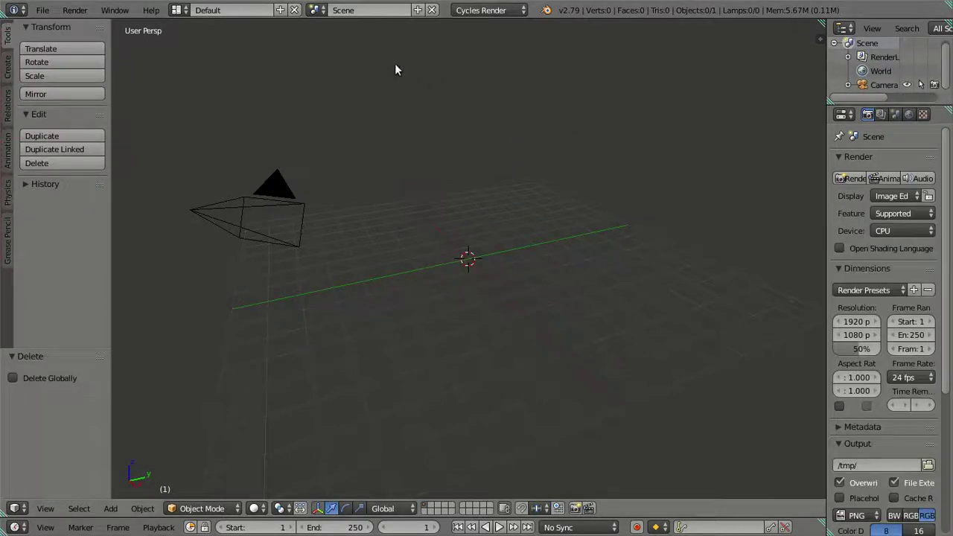
right_click(292, 192)
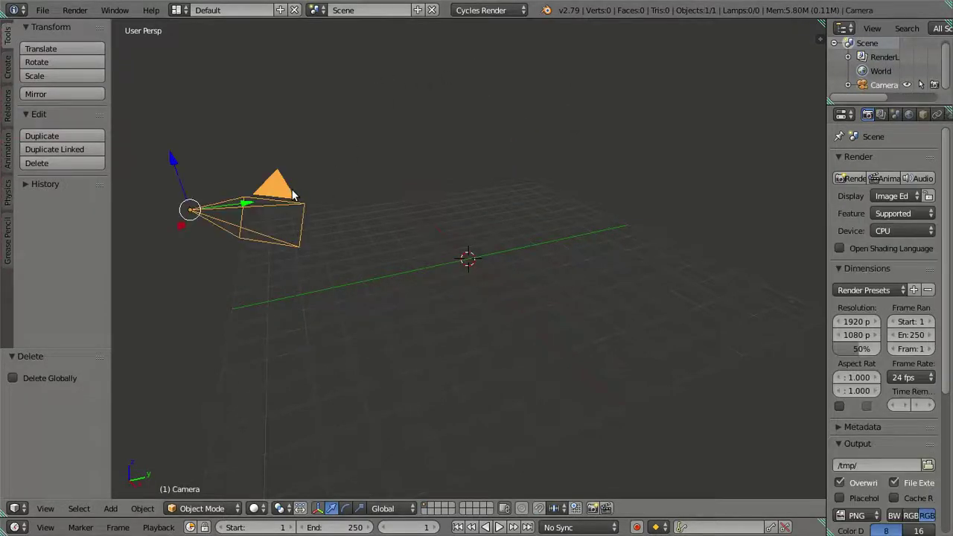
key(Delete)
key(KP_5)
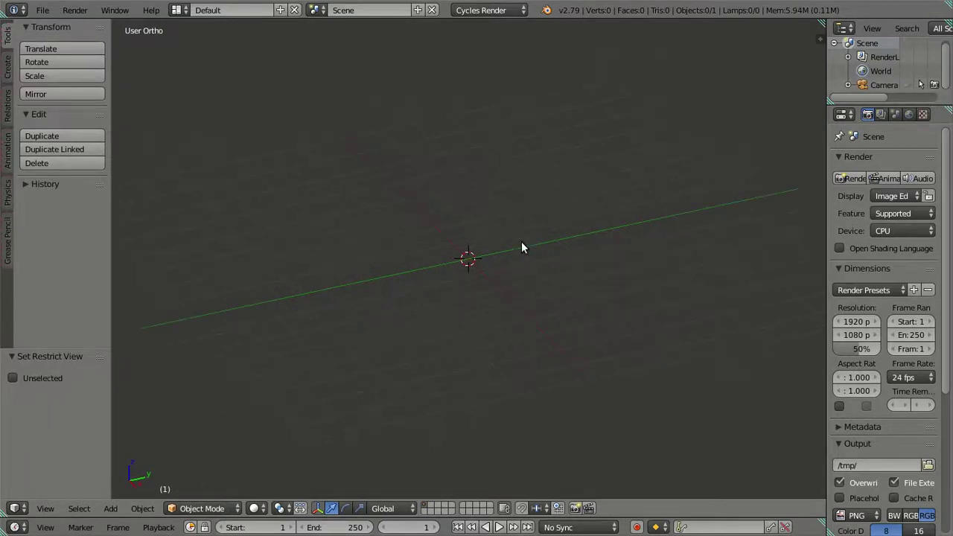
Add a circle mesh with 15 vertices, hide the tool shelf, and enter Edit Mode.
key(shift+a)
click(563, 273)
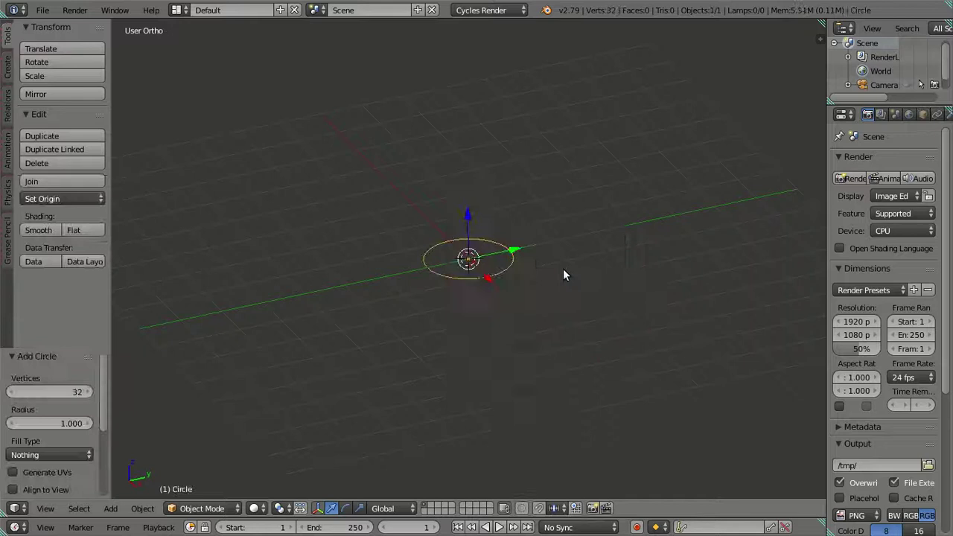
click(46, 391)
text(15)
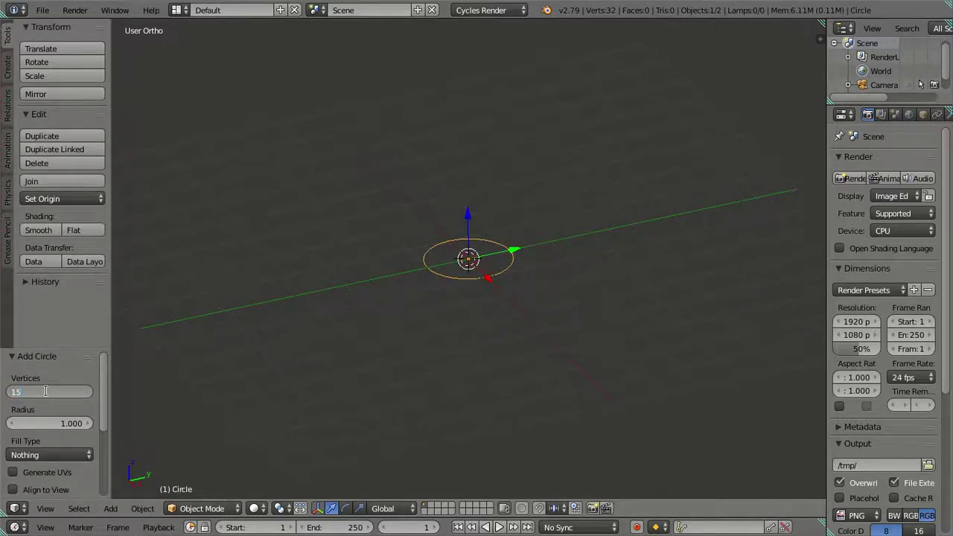
key(Return)
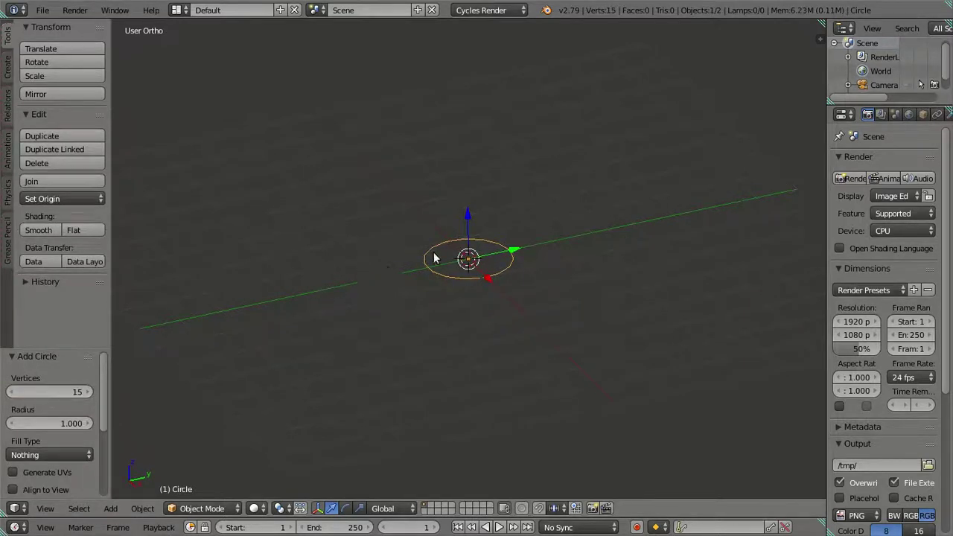
key(t)
scroll(476, 253, up, 3)
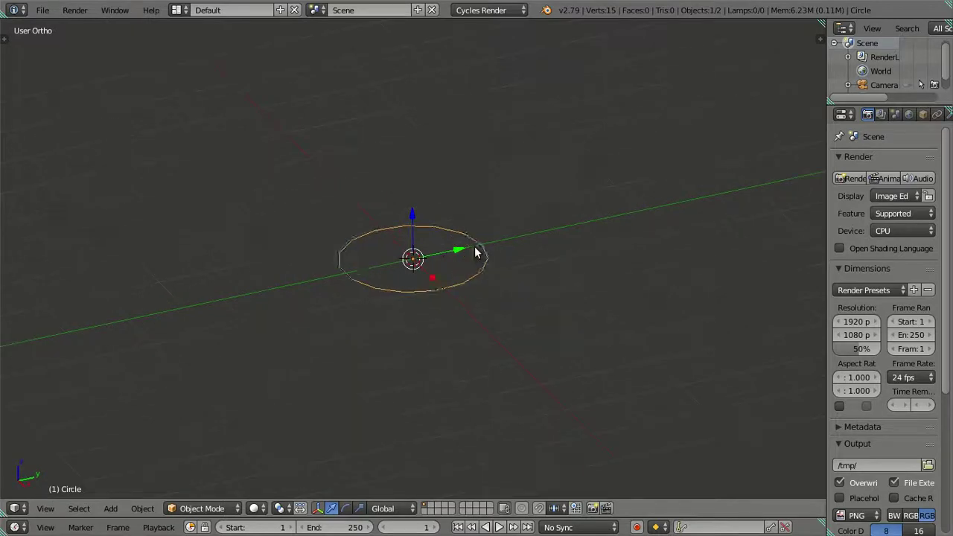
key(Tab)
Switch to edge select mode and view the circle from the front.
key(ctrl+Tab)
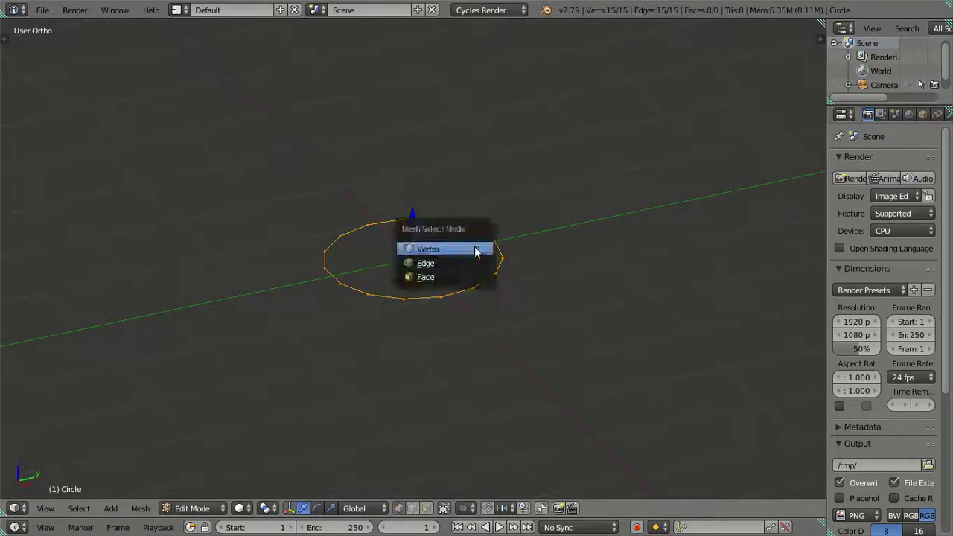
click(472, 263)
key(KP_1)
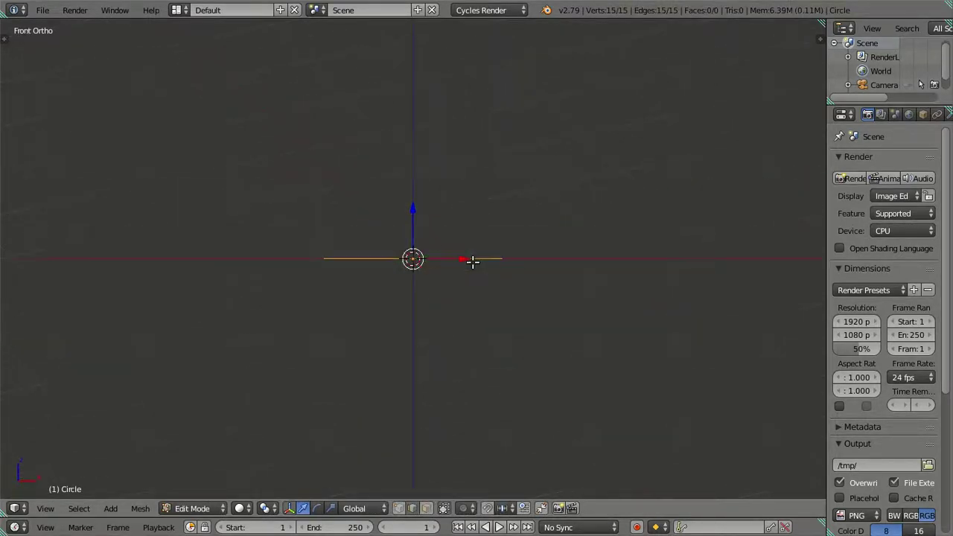
shift+middle_drag(512, 260, 502, 336)
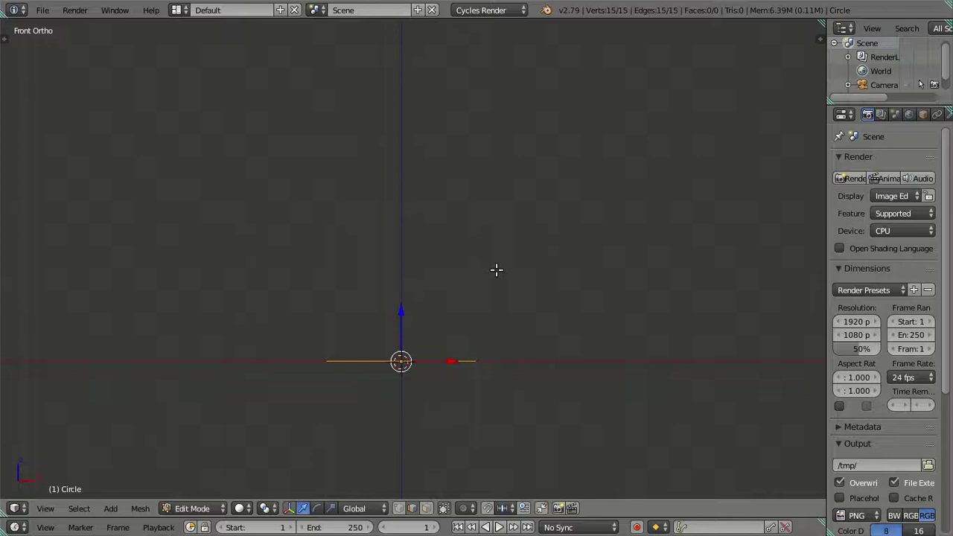
Extrude the circle 2.5 units up Z, then undo that extrusion.
key(e)
key(z)
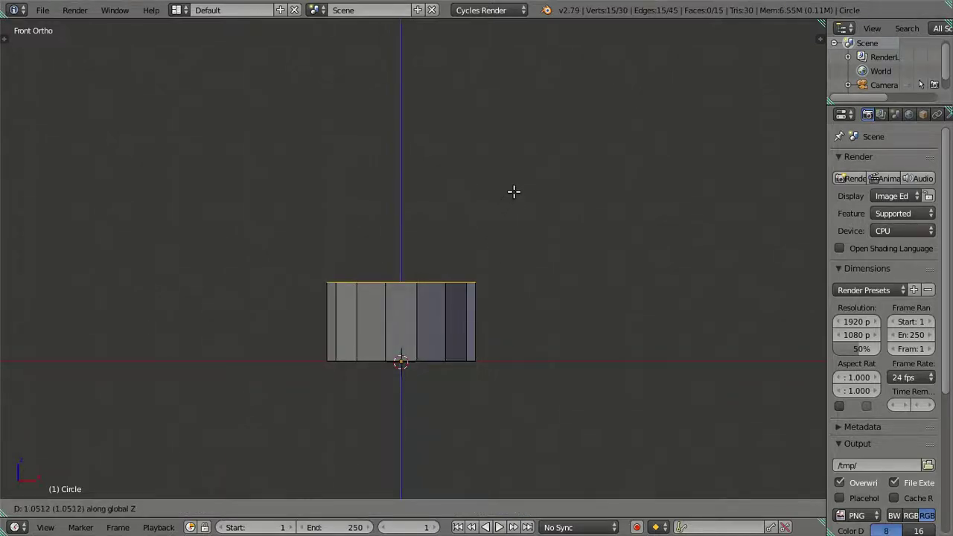
text(2.)
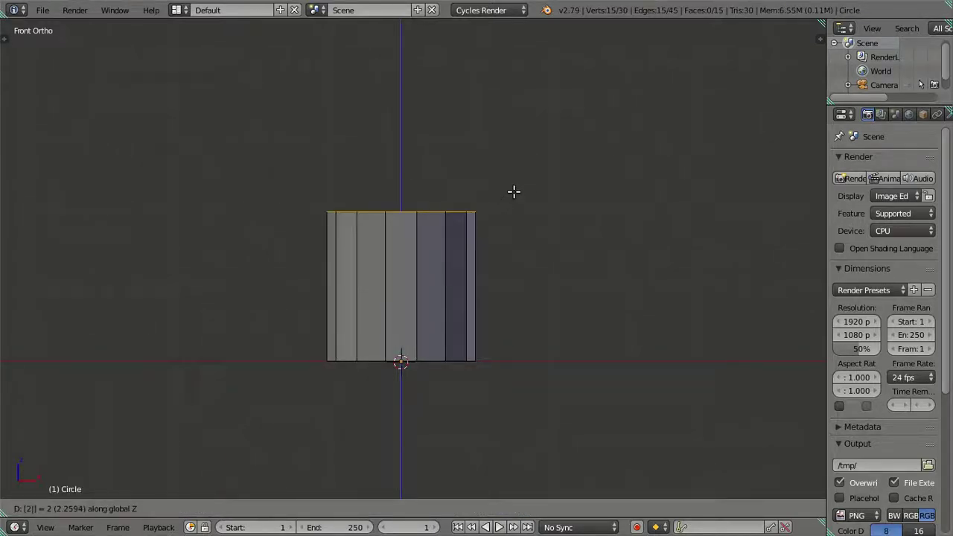
text(5)
key(Return)
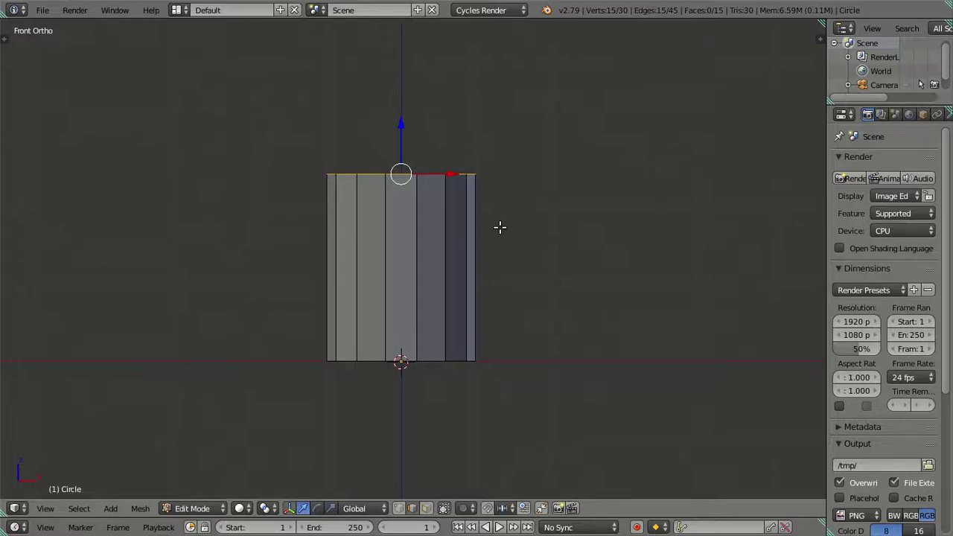
key(ctrl+z)
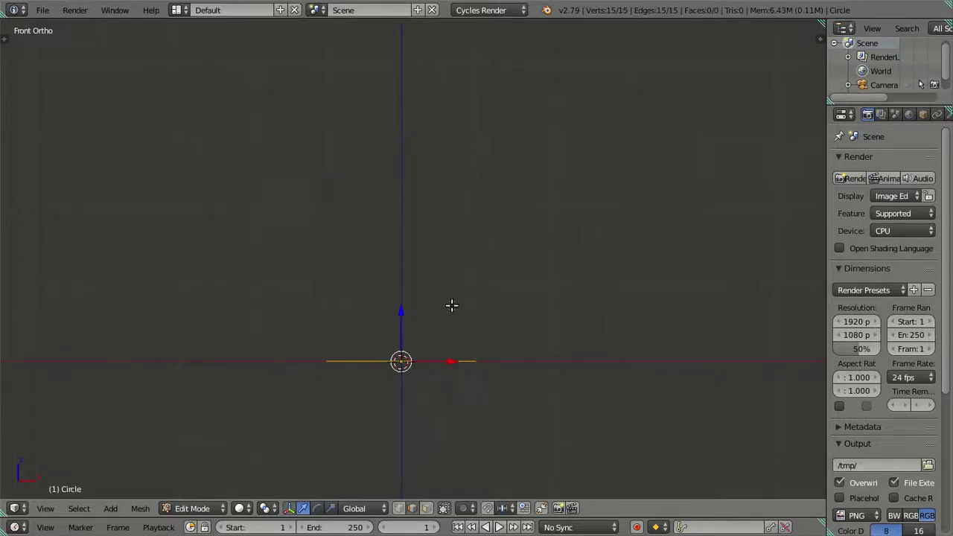
key(g)
key(Escape)
Extrude the circle 3.5 units along Z into the cylinder wall.
key(e)
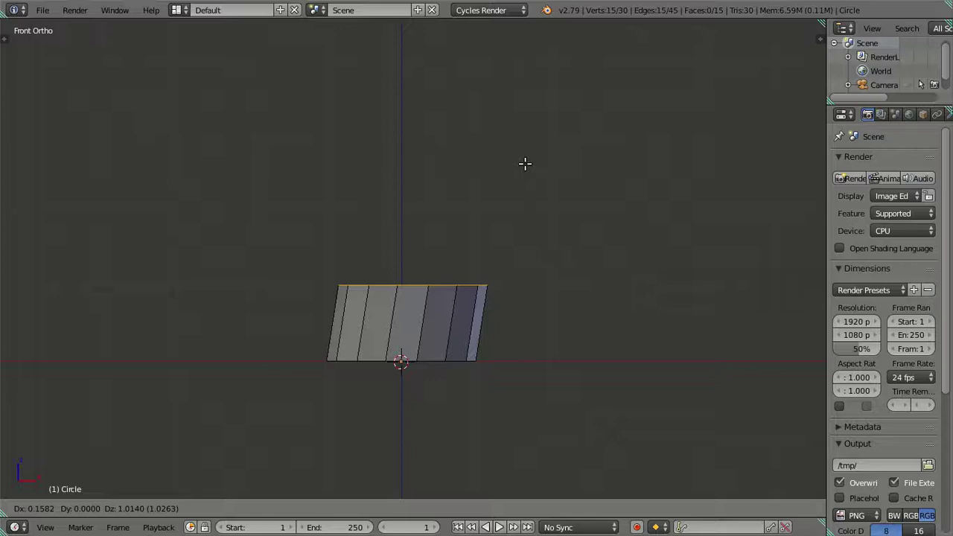
text(z3)
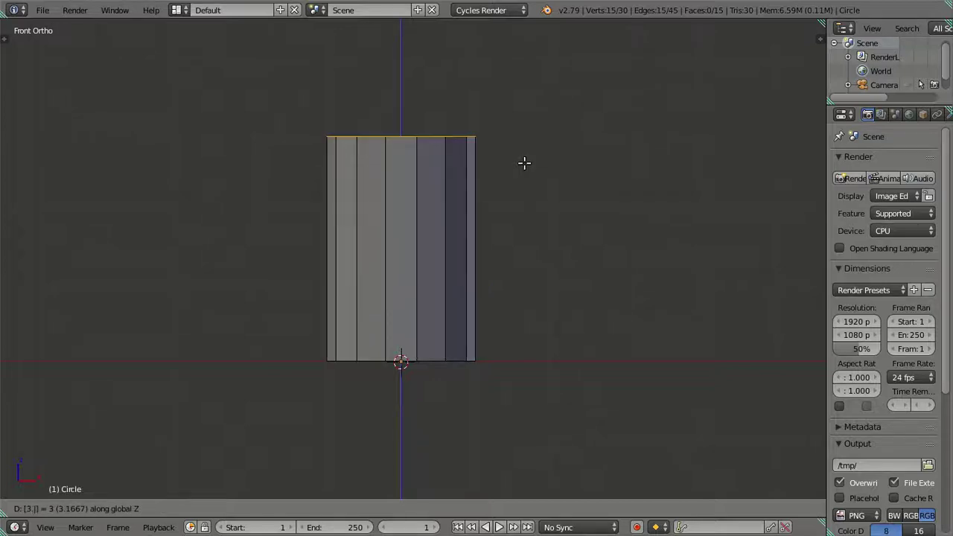
text(.5)
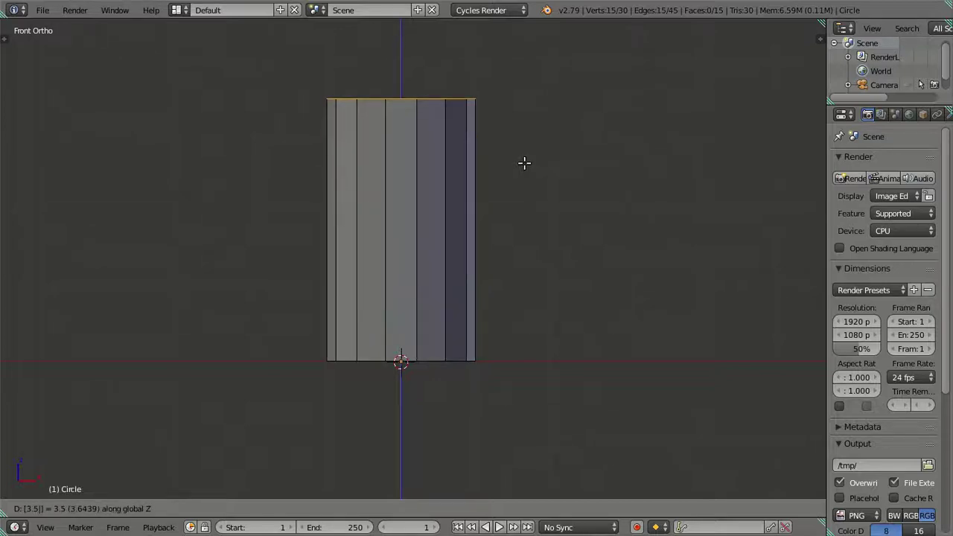
key(Return)
scroll(498, 157, up, 1)
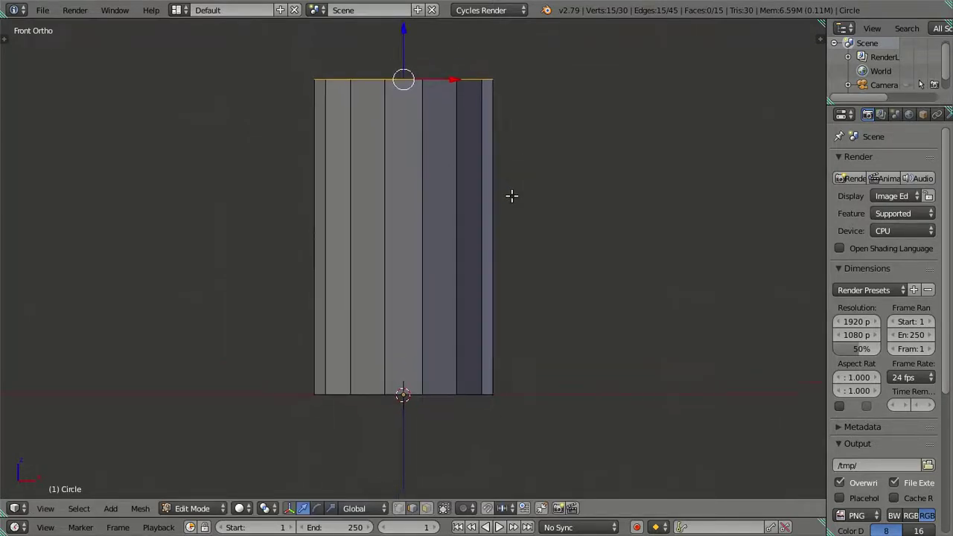
scroll(510, 210, up, 1)
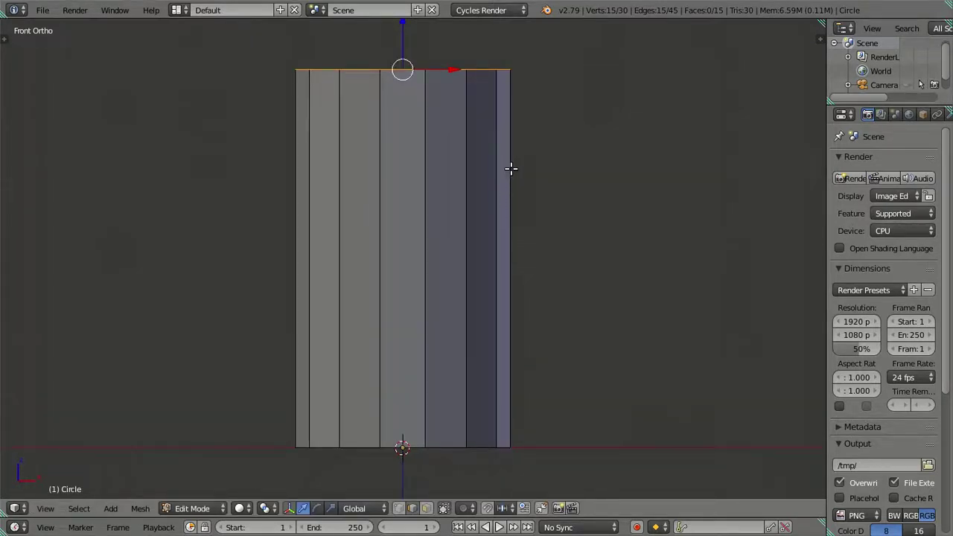
In wireframe, cut six edge loops and dissolve the four middle ones, keeping top and bottom.
key(z)
key(ctrl+r)
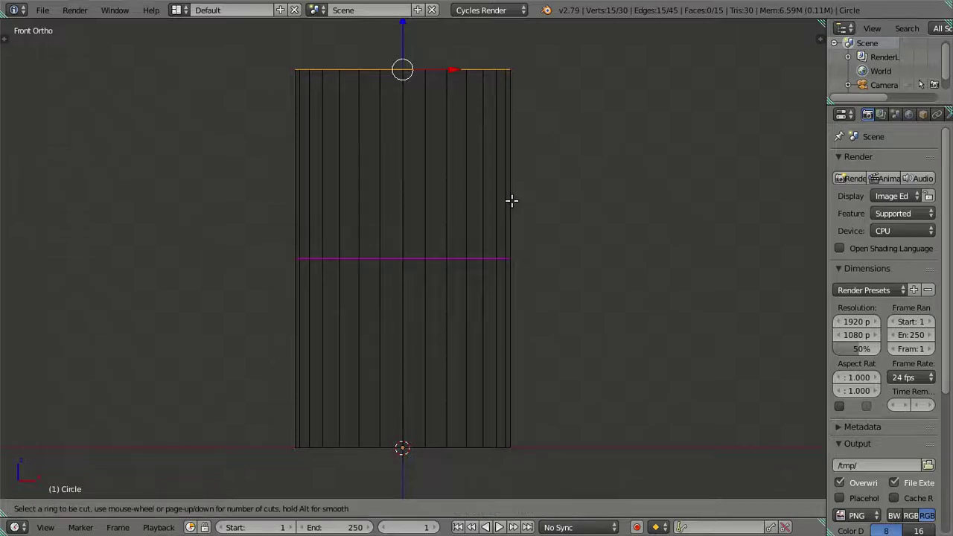
scroll(511, 199, up, 3)
scroll(510, 200, up, 1)
scroll(511, 199, up, 1)
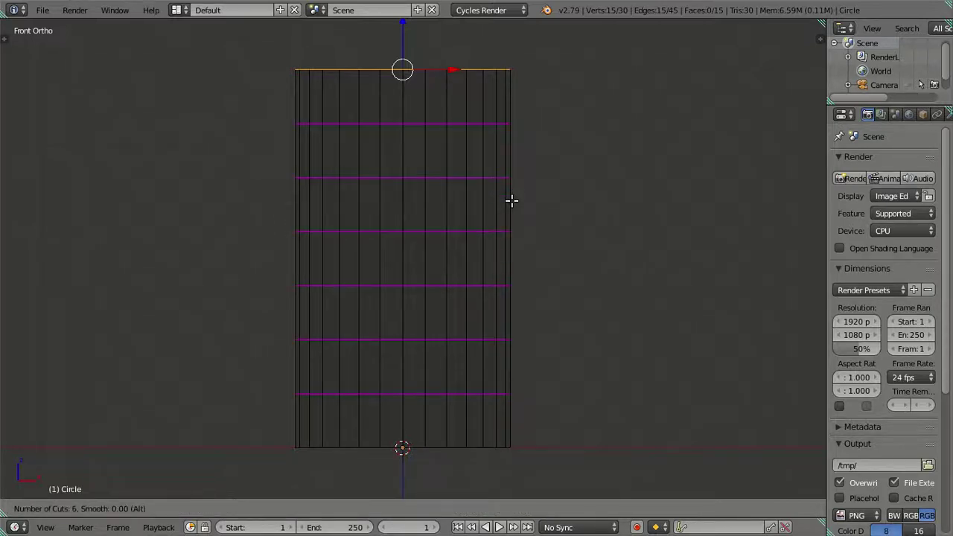
click(511, 199)
right_click(511, 199)
alt+shift+right_click(416, 124)
alt+shift+right_click(414, 394)
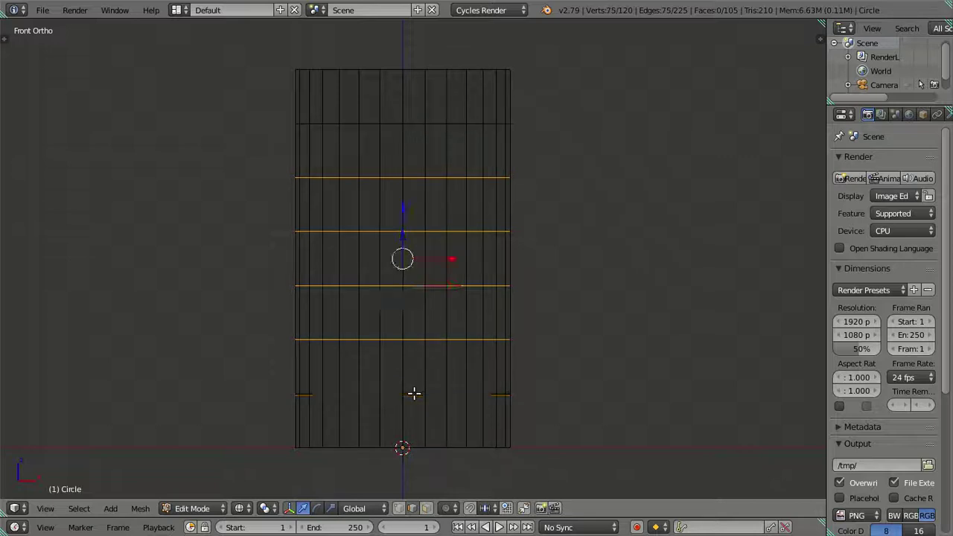
key(x)
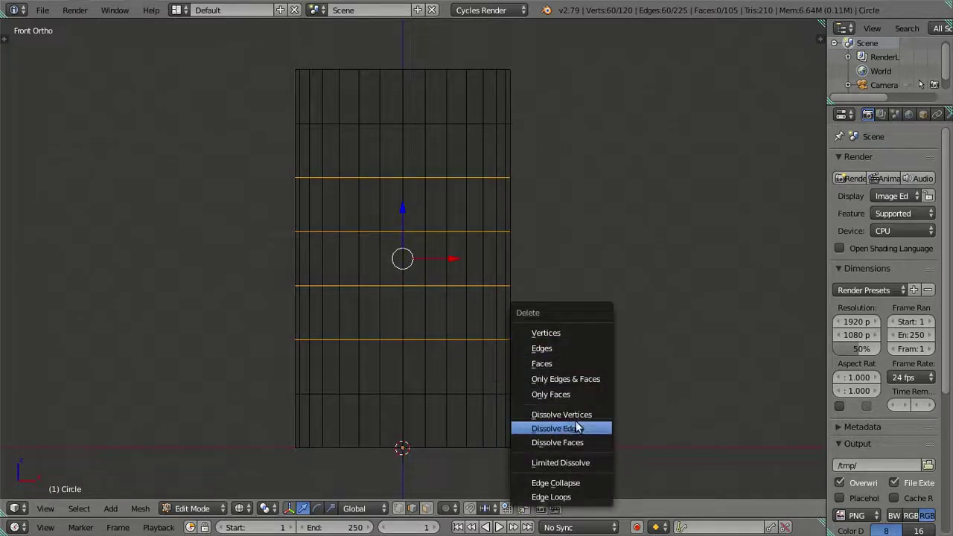
click(580, 428)
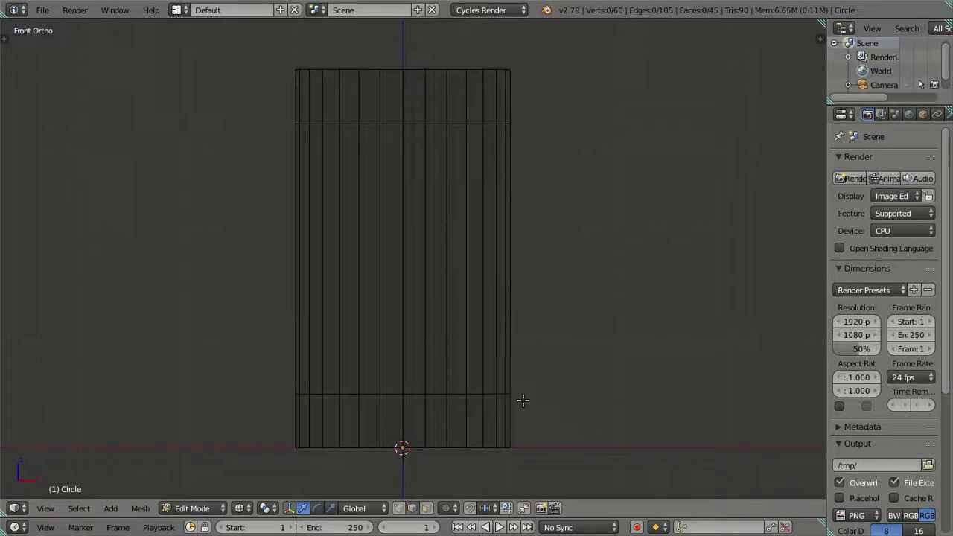
Cut four more evenly spaced edge loops near the bottom of the can.
shift+middle_drag(523, 401, 485, 281)
scroll(485, 280, up, 5)
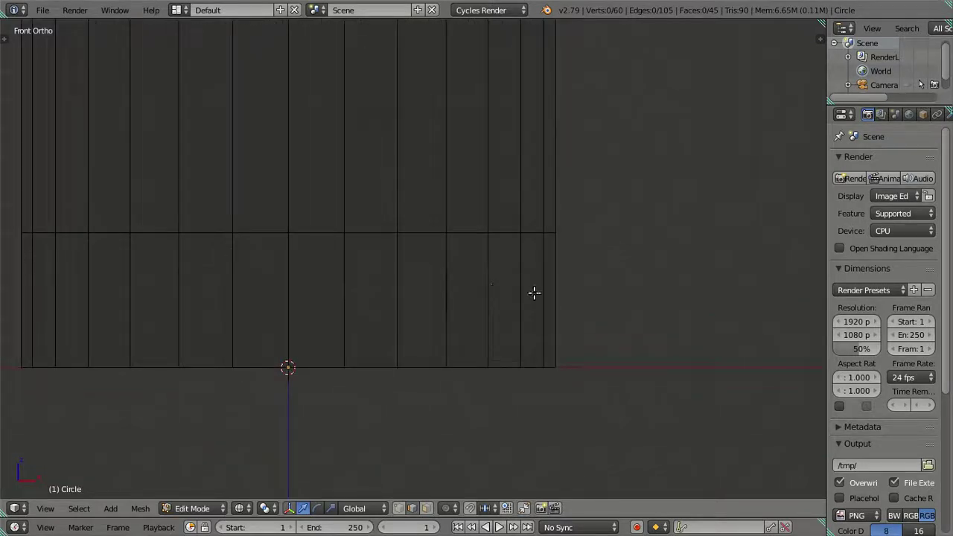
key(ctrl+r)
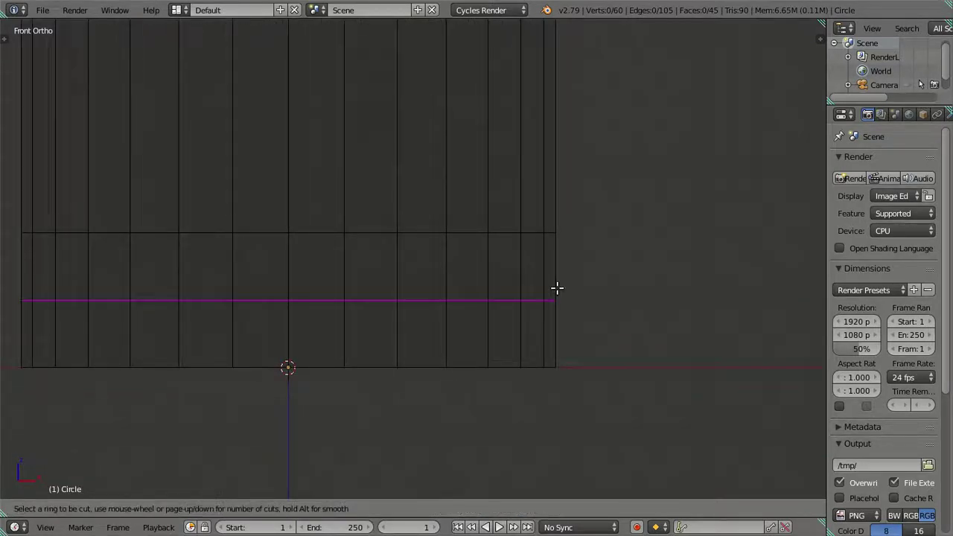
scroll(557, 288, up, 1)
scroll(557, 288, up, 1)
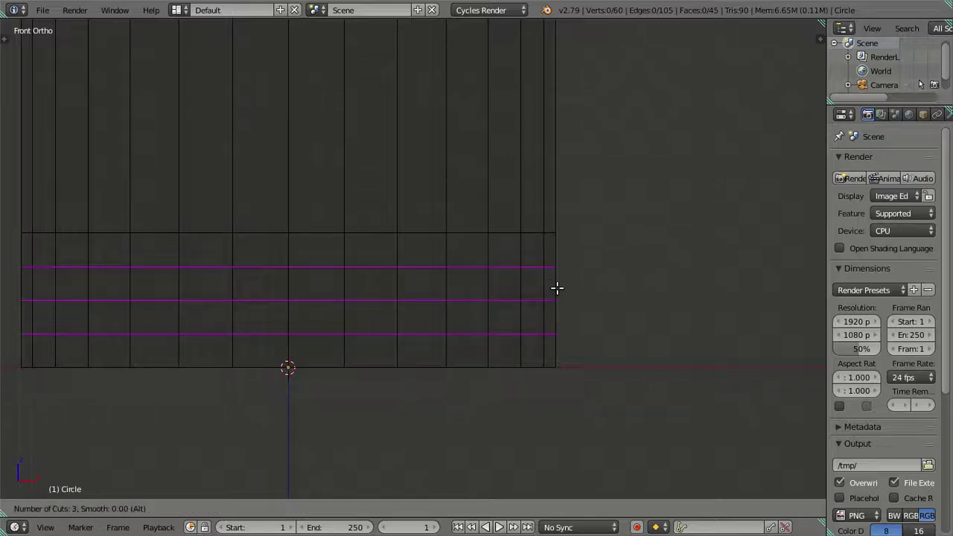
scroll(557, 288, up, 1)
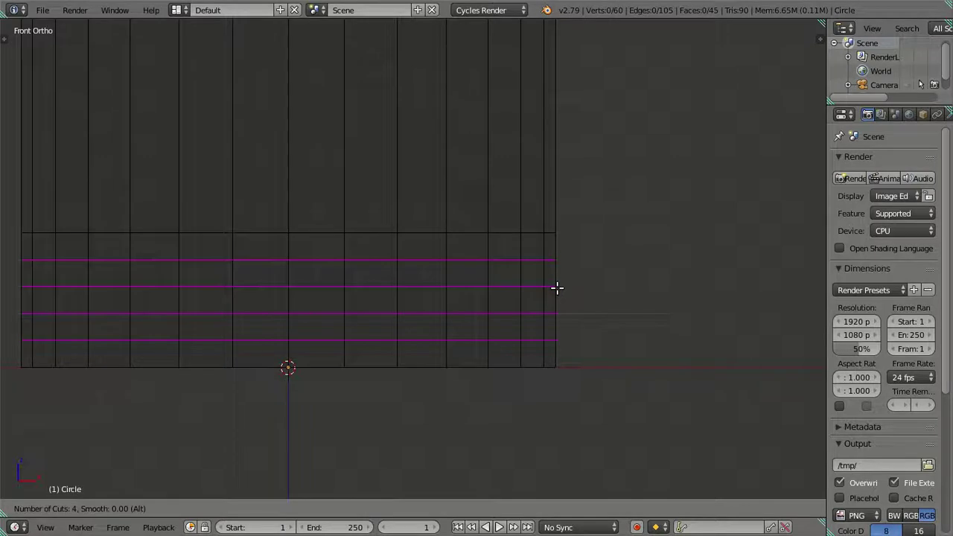
click(557, 289)
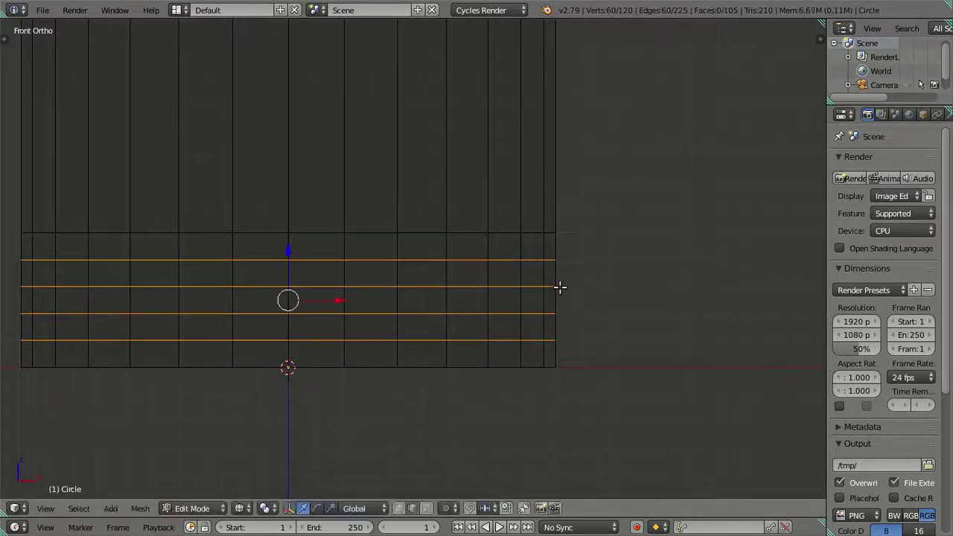
Dissolve all but one of the new loops and select the leftover extra loop.
alt+shift+right_click(372, 311)
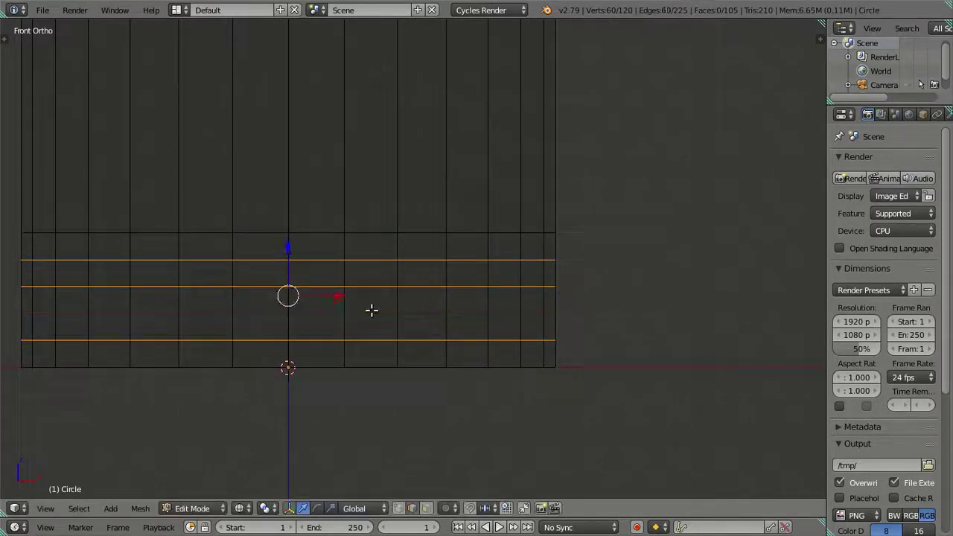
key(x)
click(645, 295)
scroll(578, 308, down, 1)
scroll(578, 308, down, 2)
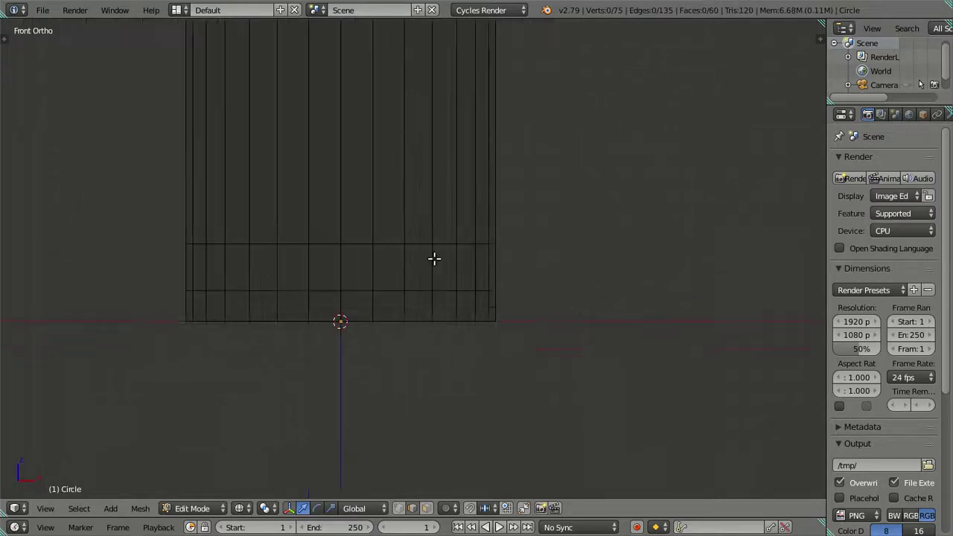
alt+right_click(402, 240)
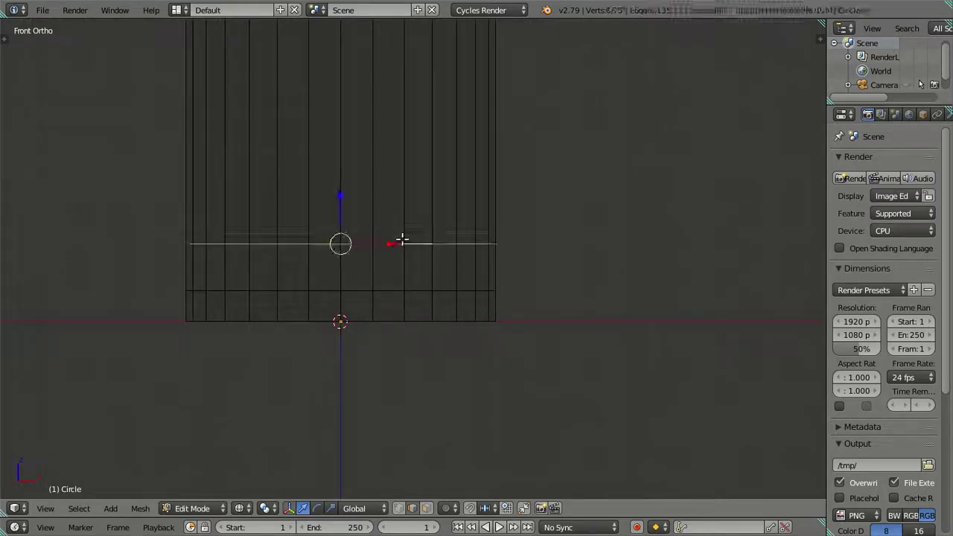
Dissolve the leftover extra edge loop near the bottom and center the can.
key(x)
click(663, 237)
scroll(561, 243, down, 3)
shift+middle_drag(561, 242, 562, 365)
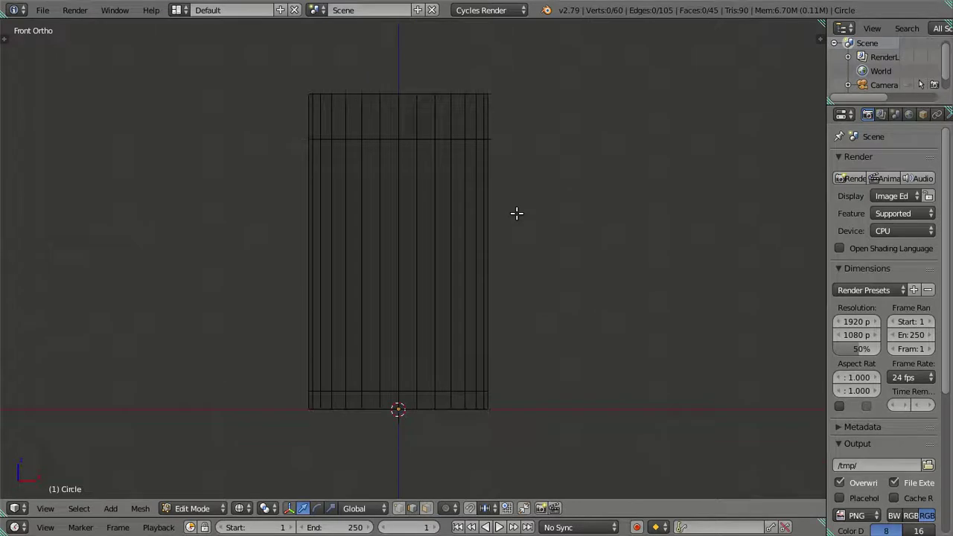
Select the top and bottom edge loops, starting an X scale and then cancelling it.
alt+right_click(409, 90)
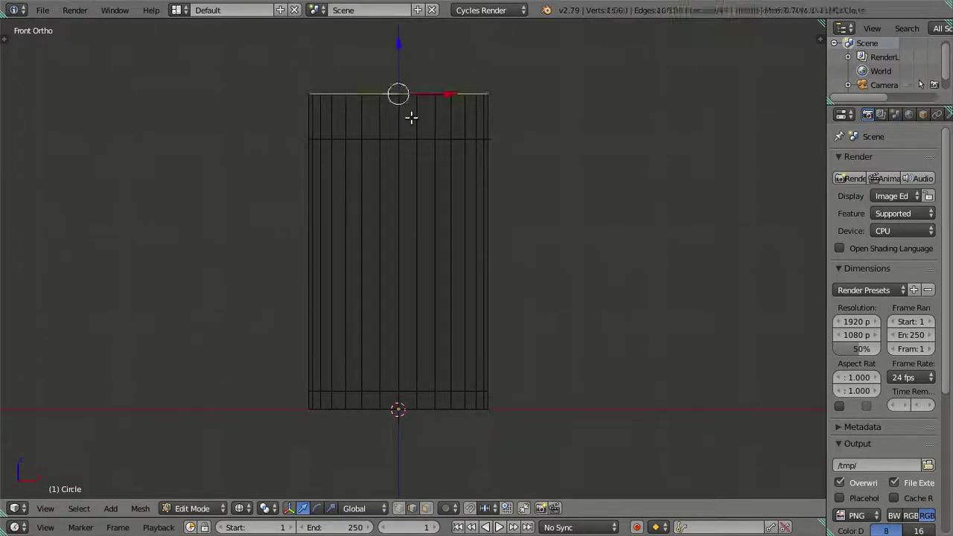
alt+shift+right_click(408, 409)
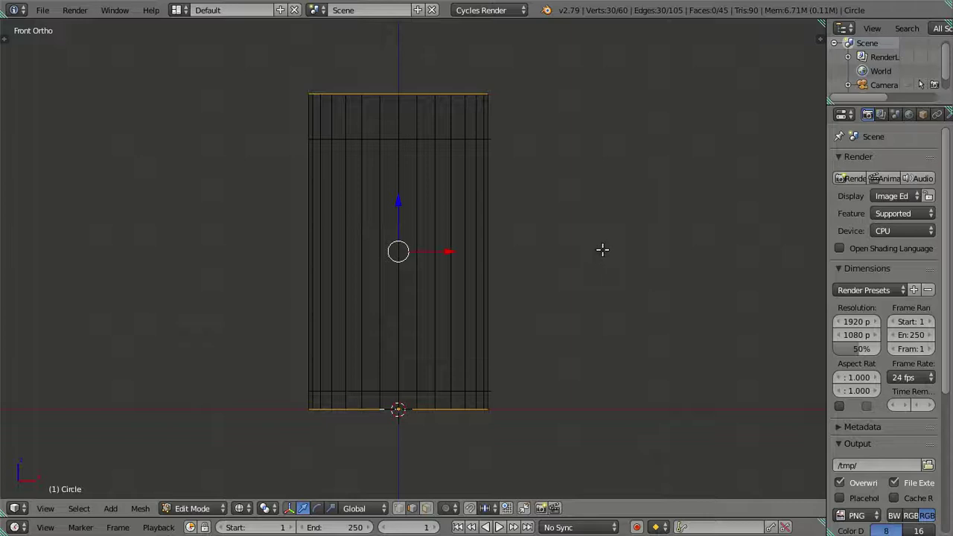
key(s)
key(x)
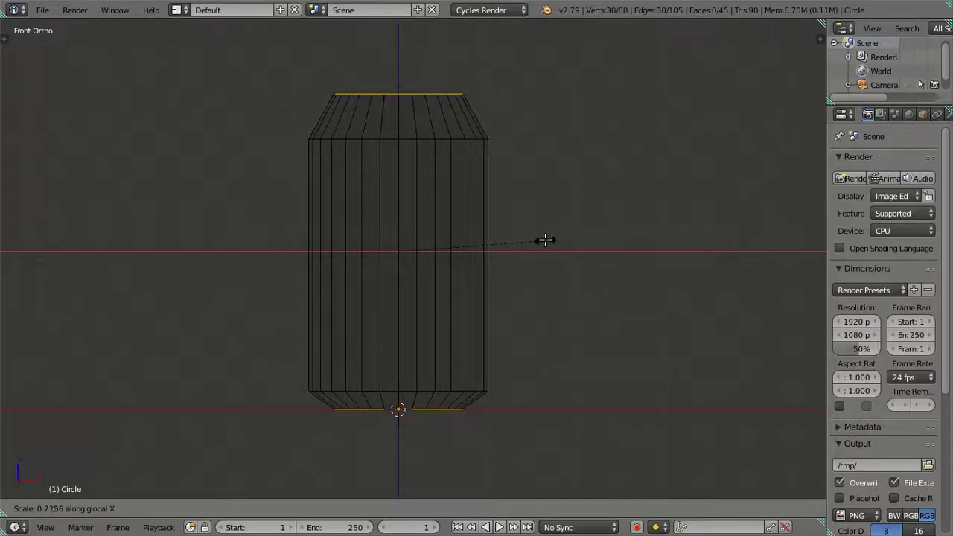
key(Escape)
scroll(543, 239, up, 1)
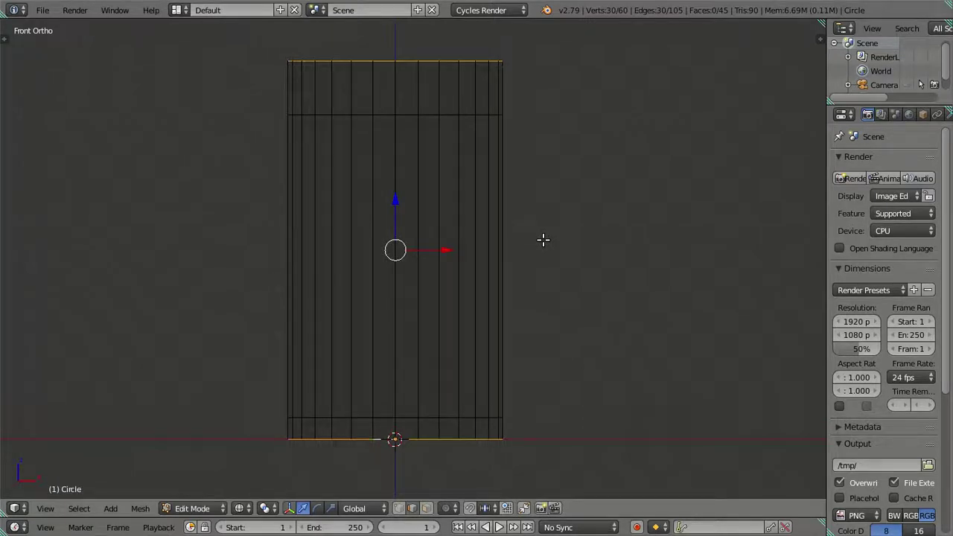
Cancel an accidental scaling of the end loops and dismiss the system command bar.
key(s)
key(alt)
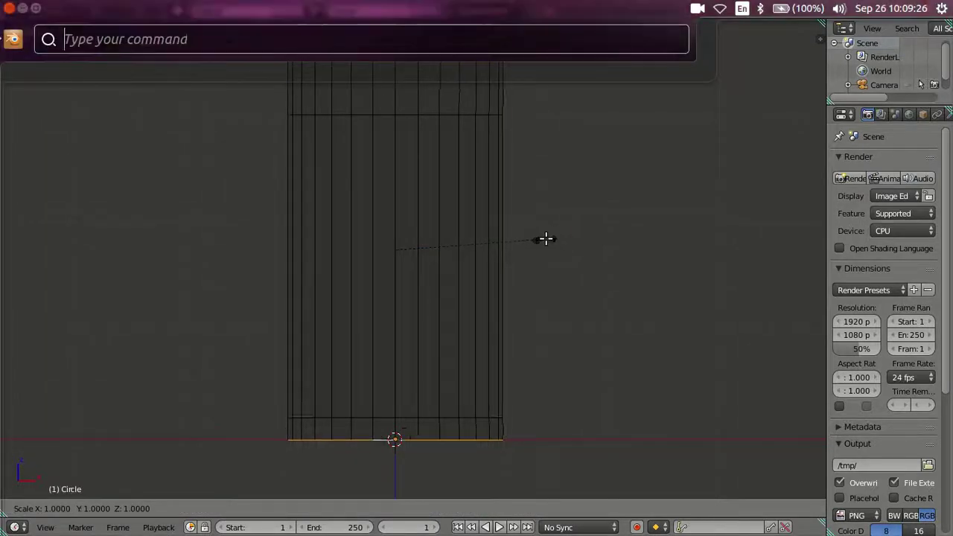
right_click(556, 235)
click(598, 243)
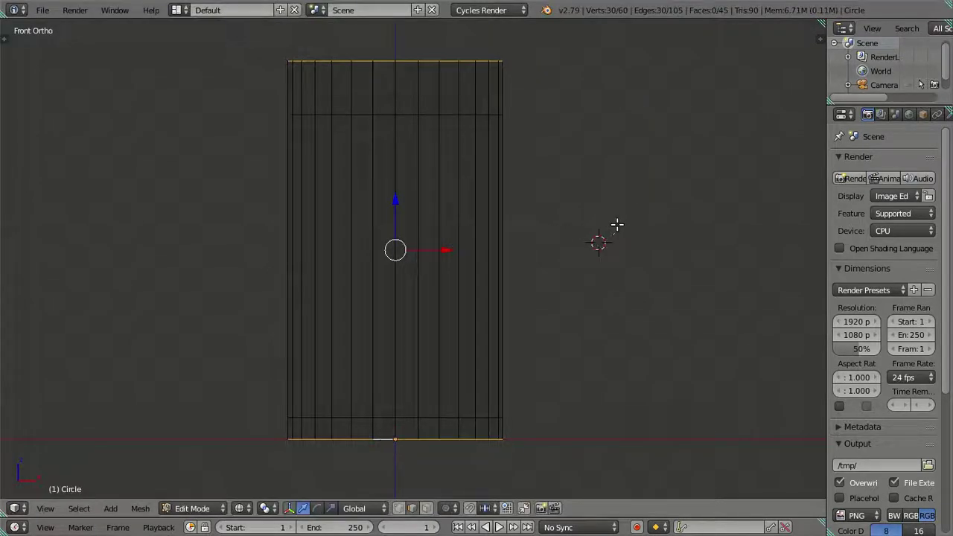
Scale the top and bottom loops to 0.75 in X and Y to taper the rims.
key(s)
key(x)
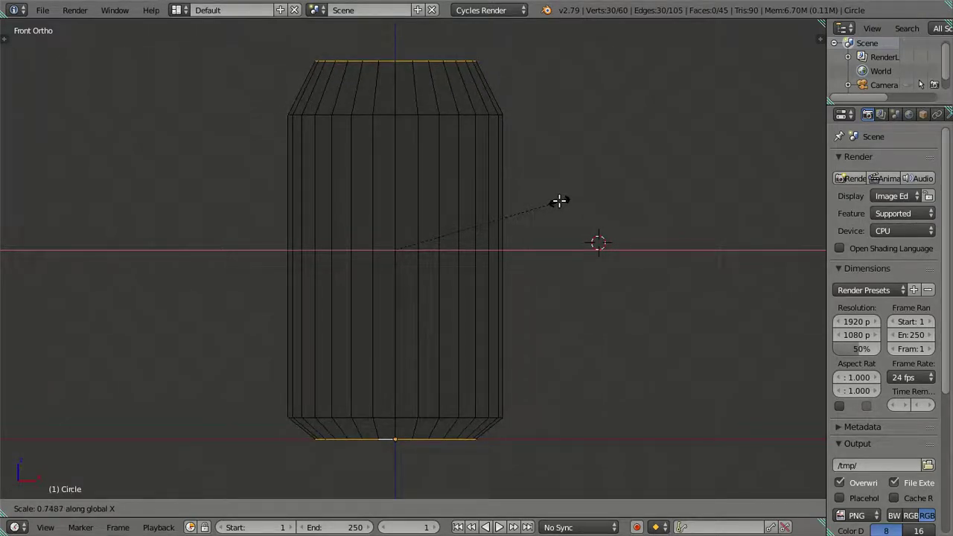
text(.75)
key(Return)
text(sy.75)
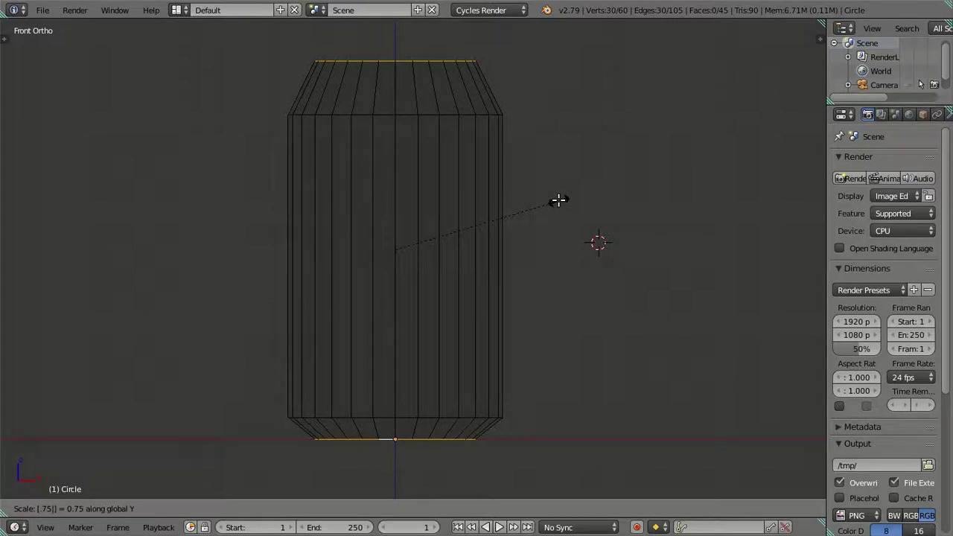
key(Return)
mouse_move(587, 200)
middle_down()
mouse_move(548, 271)
mouse_move(559, 234)
middle_up()
key(KP_1)
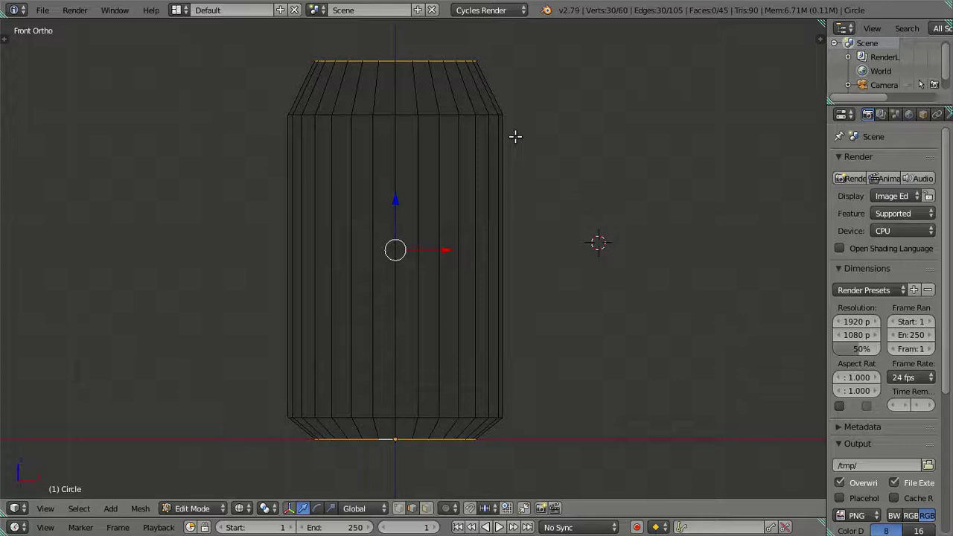
Cut two edge loops, scale them 2.9 along Z toward the ends, and deselect all.
shift+middle_drag(489, 215, 512, 217)
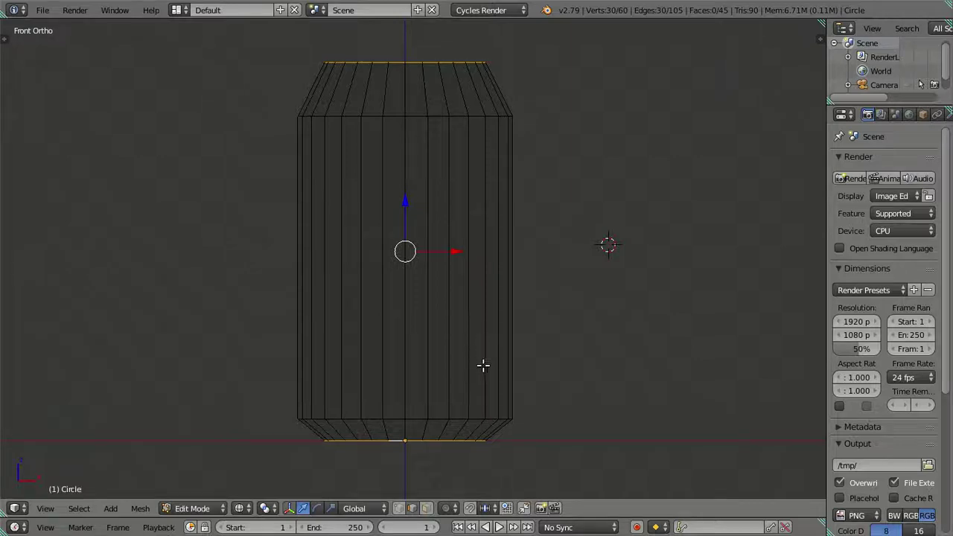
mouse_move(479, 411)
shift+middle_down()
mouse_move(472, 297)
mouse_move(478, 402)
shift+middle_up()
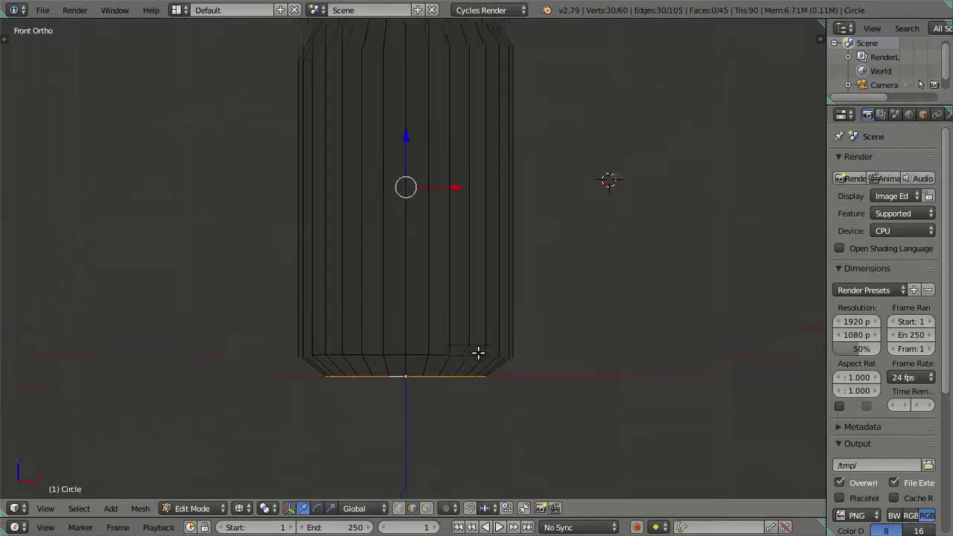
key(ctrl+r)
scroll(512, 237, up, 1)
click(513, 237)
right_click(514, 237)
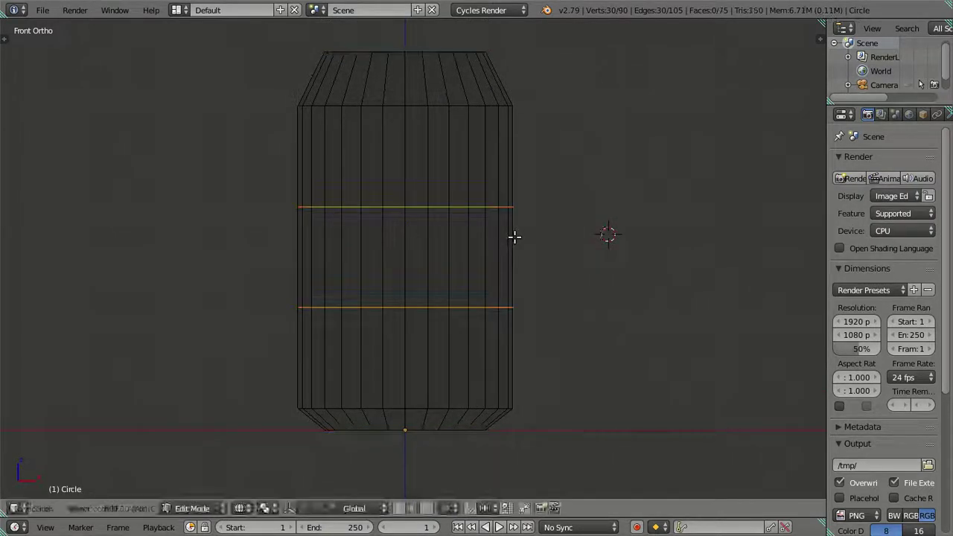
key(s)
key(z)
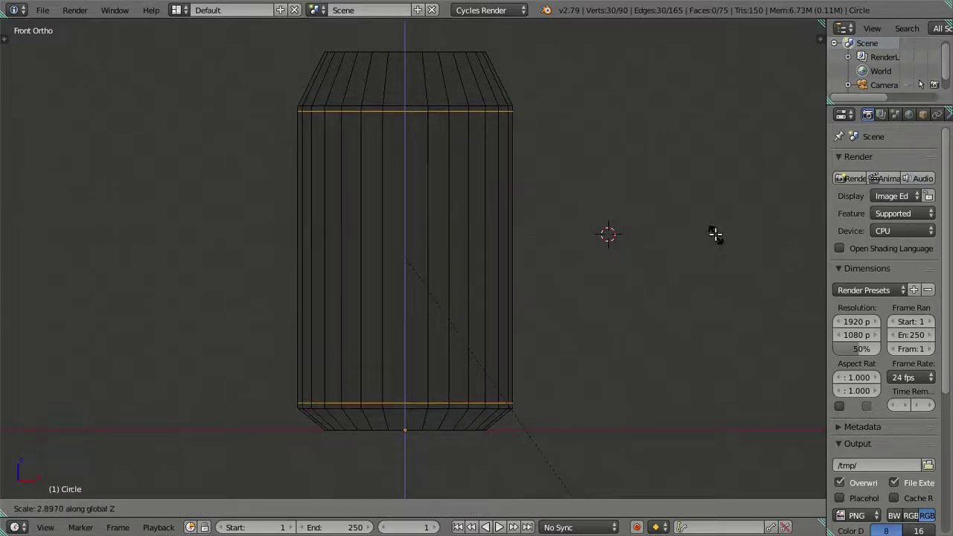
text(2.9)
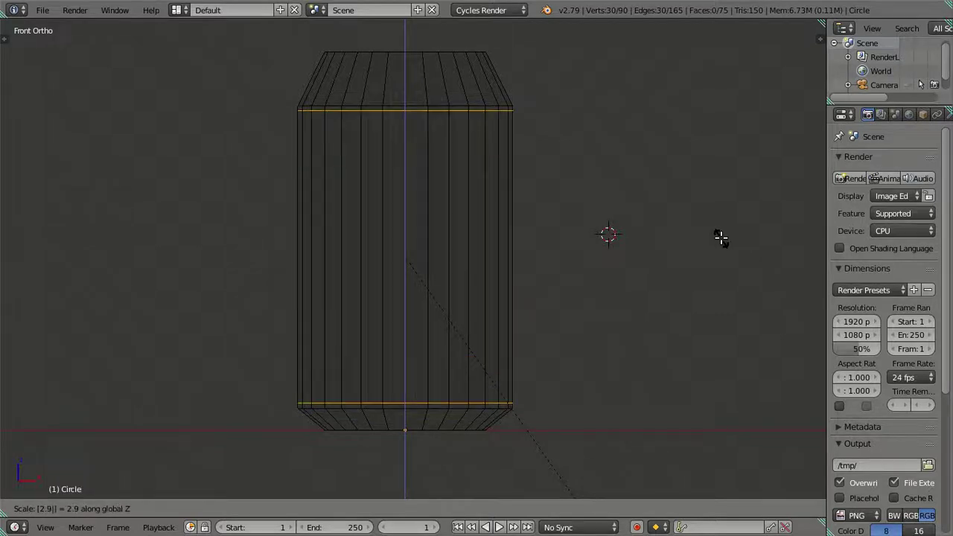
key(Return)
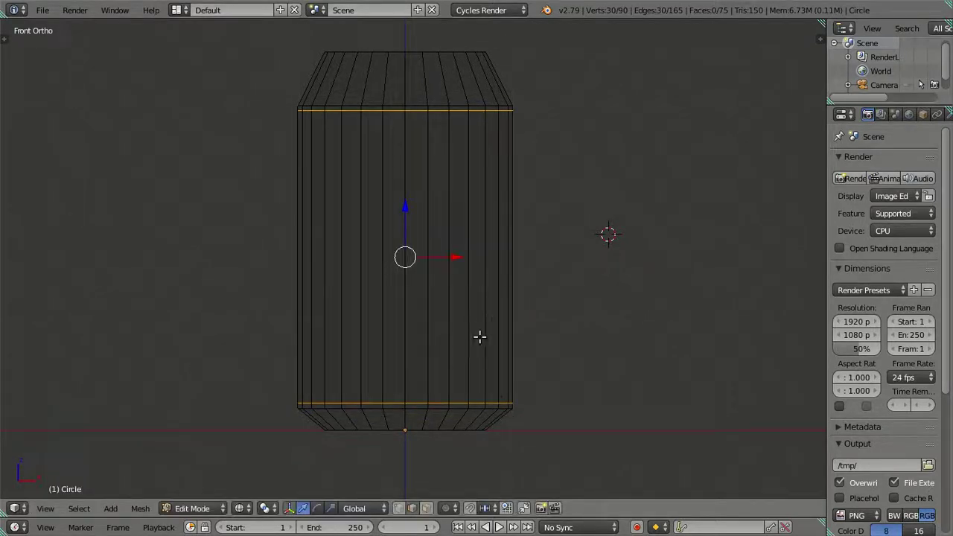
key(a)
shift+scroll(462, 228, down, 2)
shift+scroll(461, 228, down, 2)
Box-select the faces of the can's bottom section and raise them slightly along Z.
key(b)
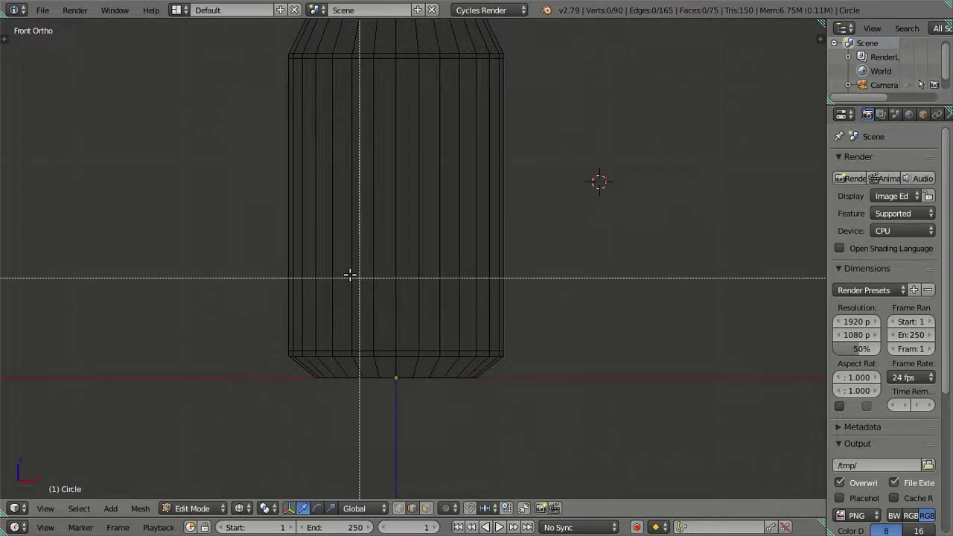
mouse_move(227, 296)
mouse_down()
mouse_move(310, 339)
mouse_move(552, 423)
mouse_up()
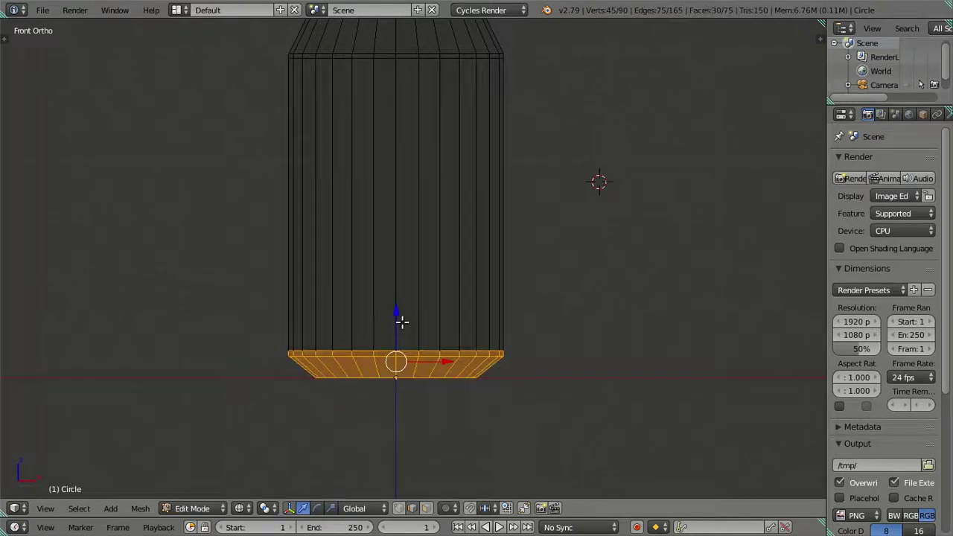
key(g)
key(z)
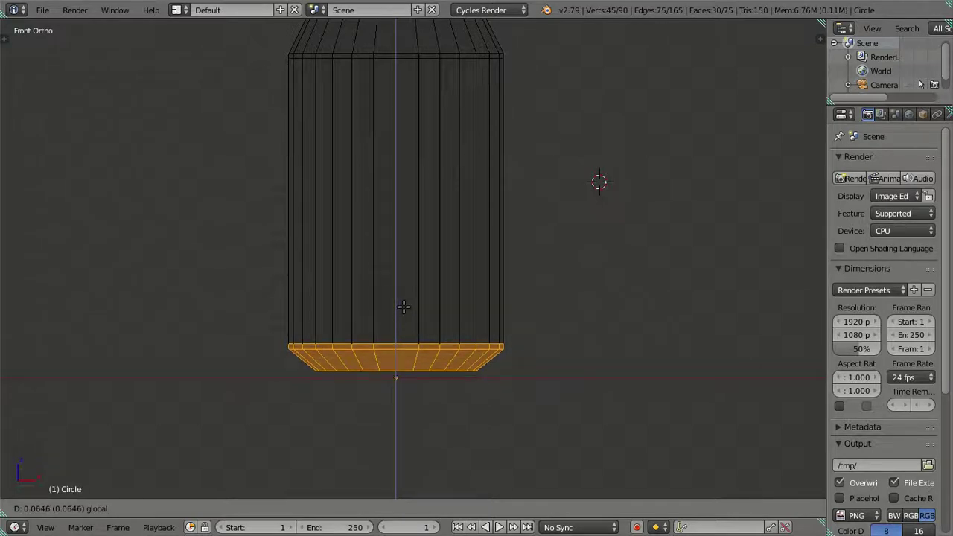
click(403, 306)
scroll(506, 385, up, 3)
shift+scroll(506, 275, down, 2)
shift+scroll(496, 250, down, 2)
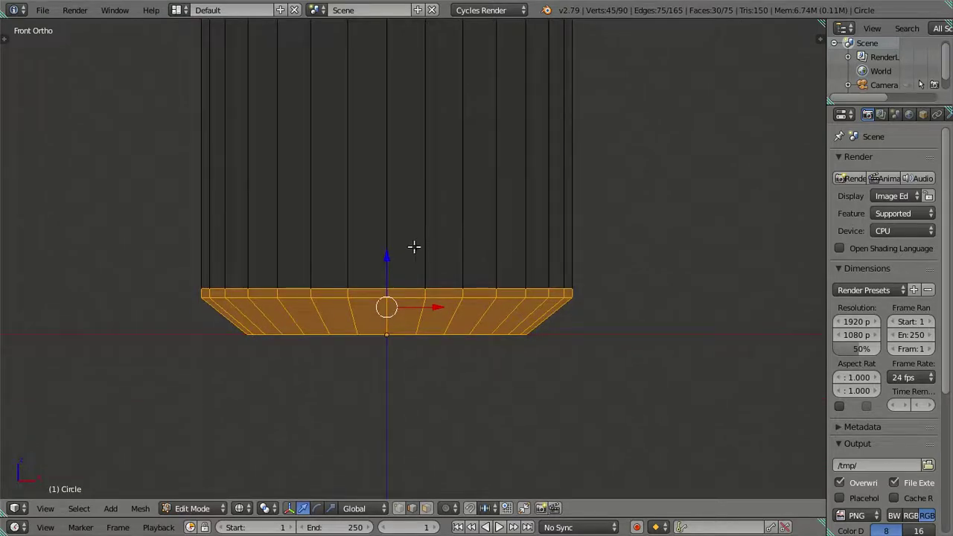
Retry the vertical move with a 0 offset, leaving the bottom faces raised 0.08 units.
key(g)
key(z)
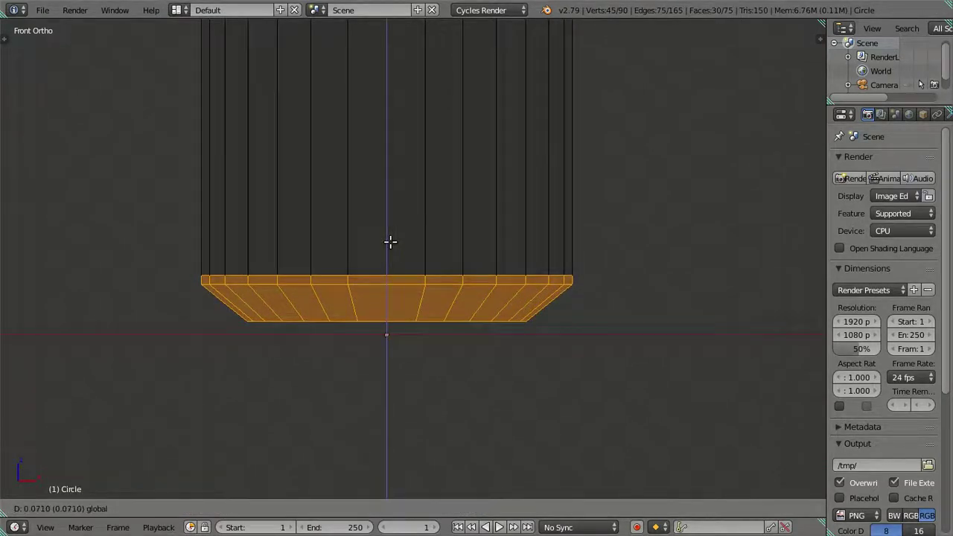
right_click(390, 241)
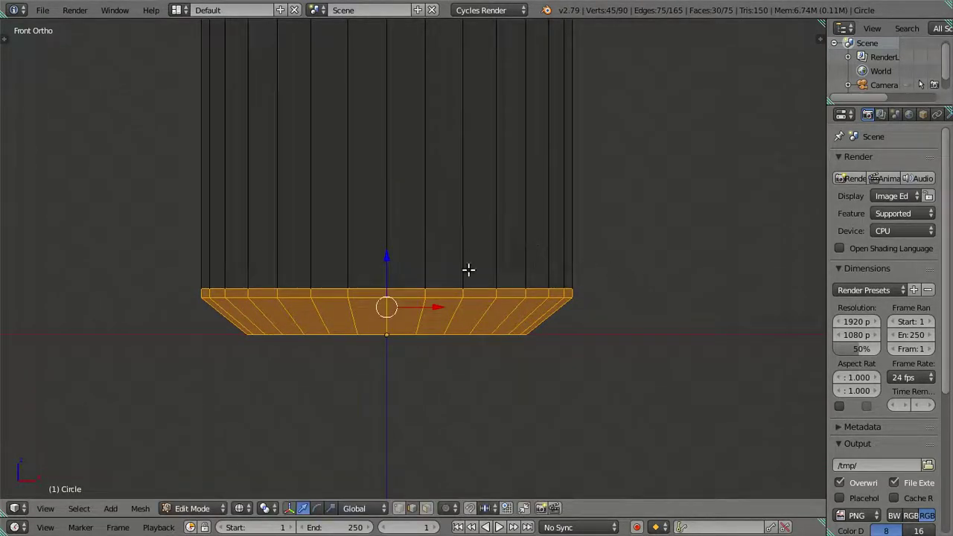
key(g)
key(z)
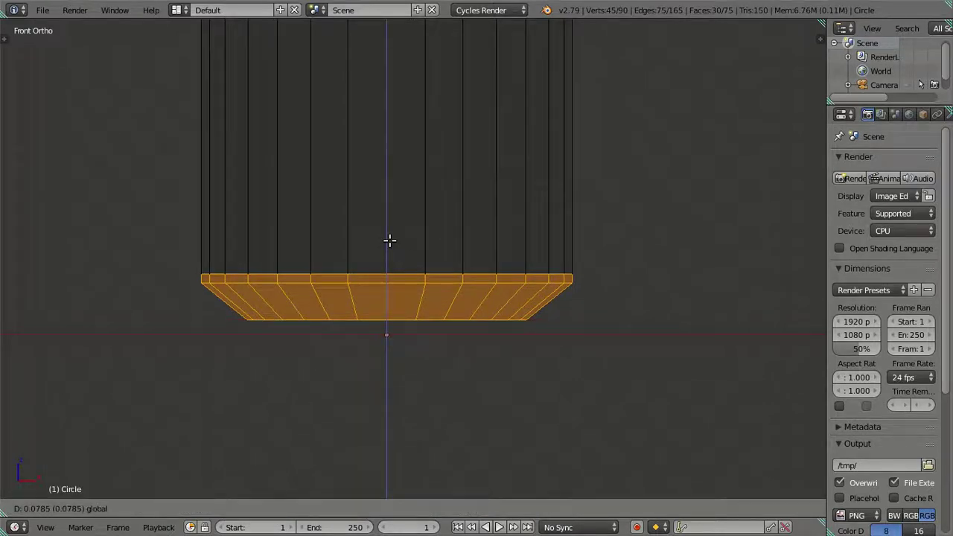
text(08)
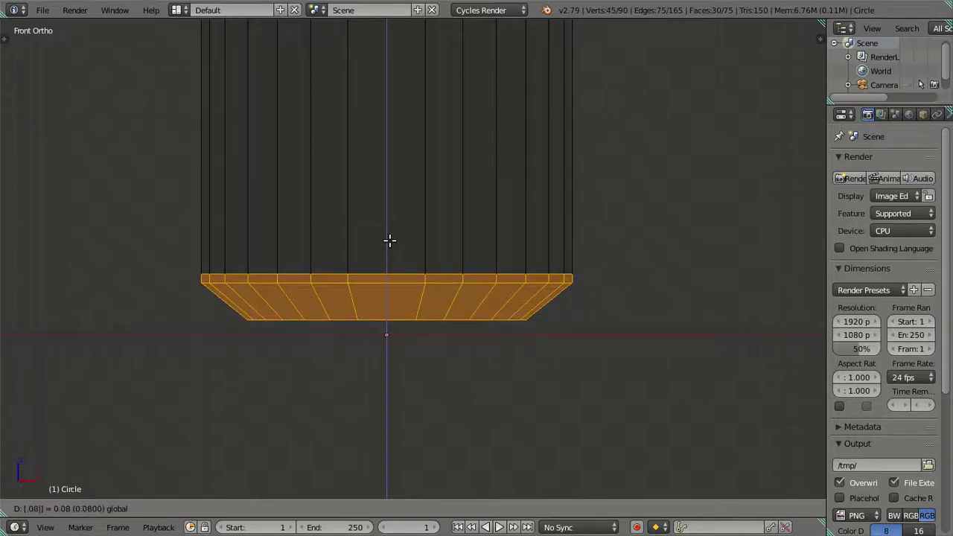
click(389, 240)
scroll(505, 348, up, 2)
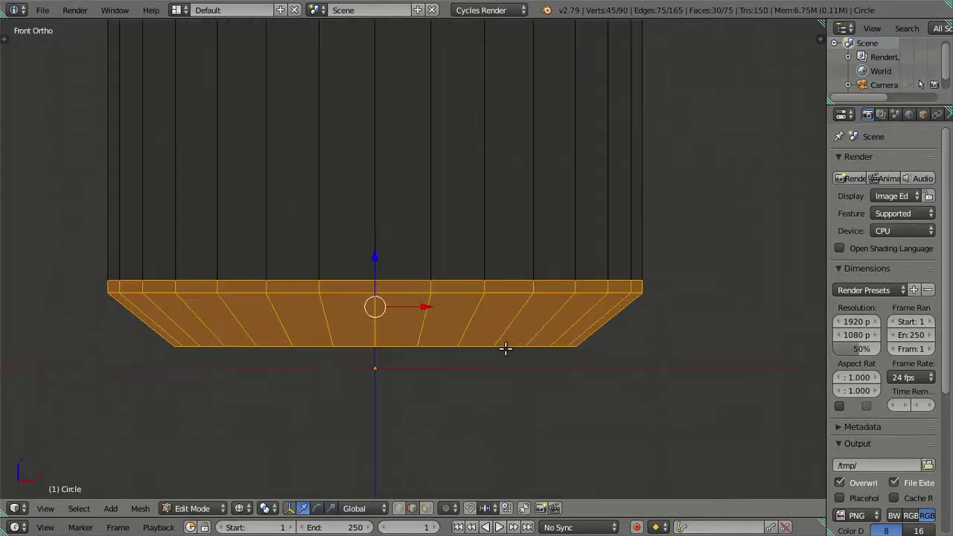
scroll(505, 348, up, 2)
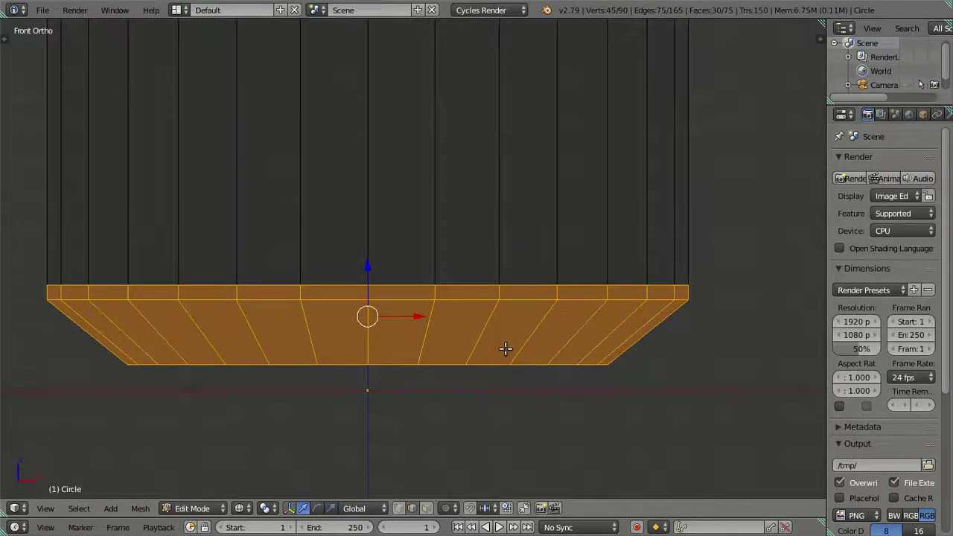
scroll(505, 348, down, 3)
Select the taper's bottom edge loop and extrude it downward along Z.
key(a)
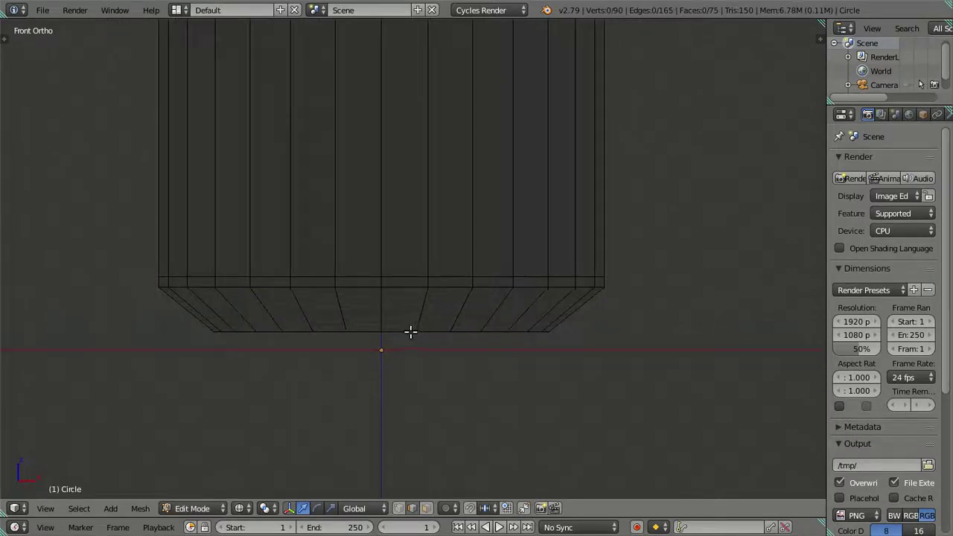
alt+right_click(403, 330)
key(e)
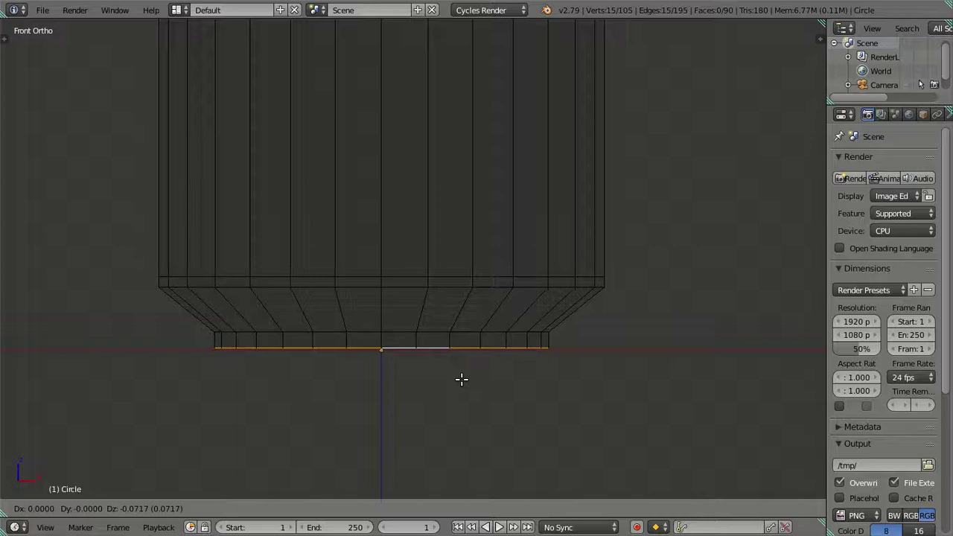
right_click(462, 380)
key(g)
key(z)
click(387, 292)
Set the extruded loop's Median Z to 0 in the N panel, then view the bottom ring.
key(n)
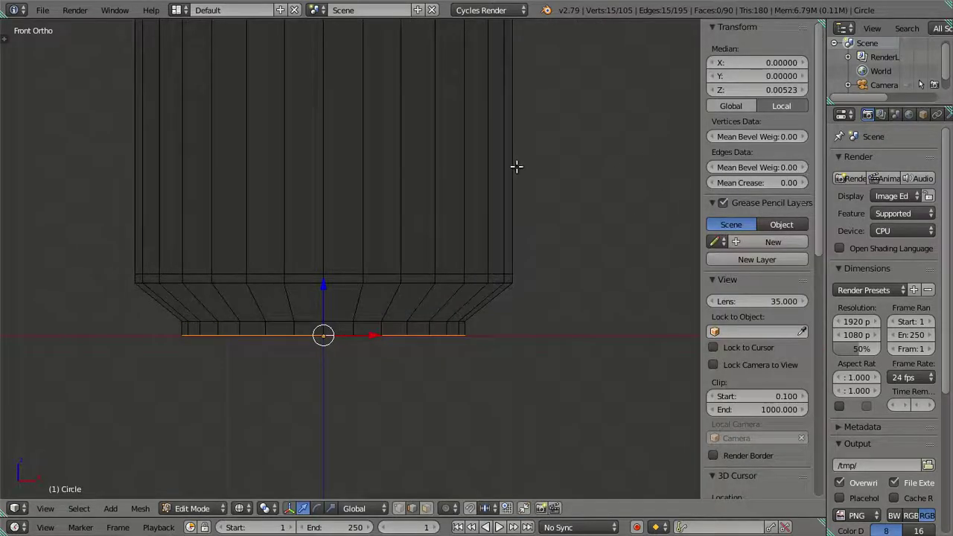
key(g)
key(z)
click(324, 288)
double_click(757, 89)
key(BackSpace)
text(0)
key(Return)
key(n)
scroll(455, 365, up, 1)
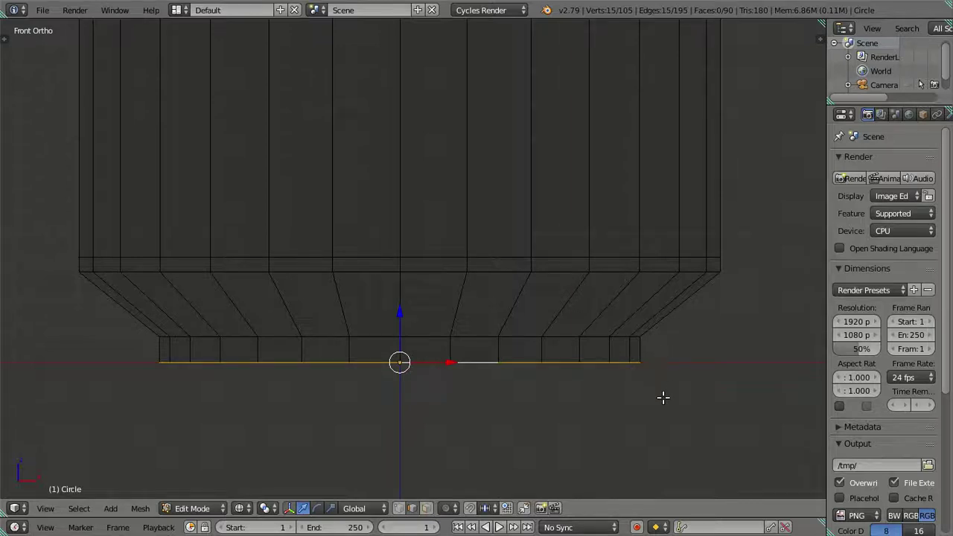
middle_drag(683, 398, 689, 375)
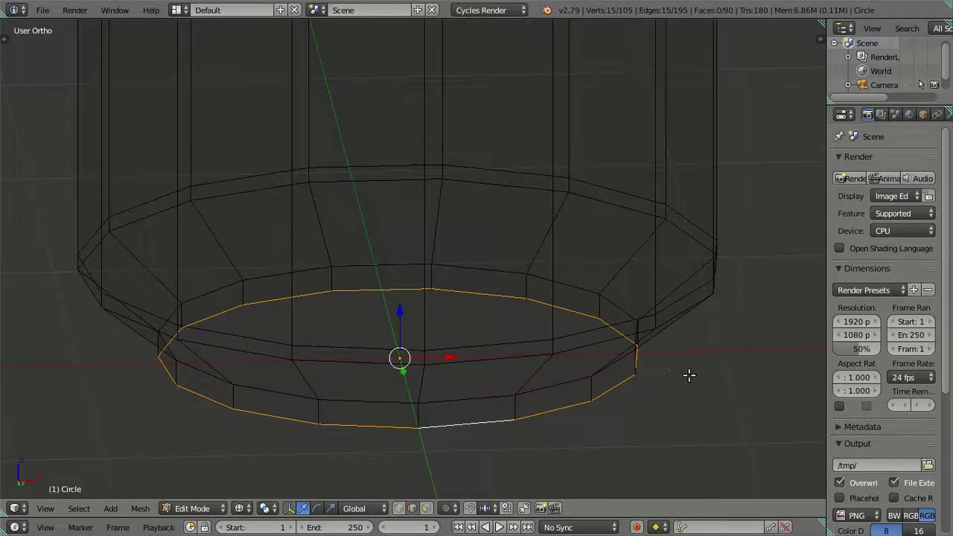
Extrude the base loop into a new ring and scale it inward.
key(e)
key(s)
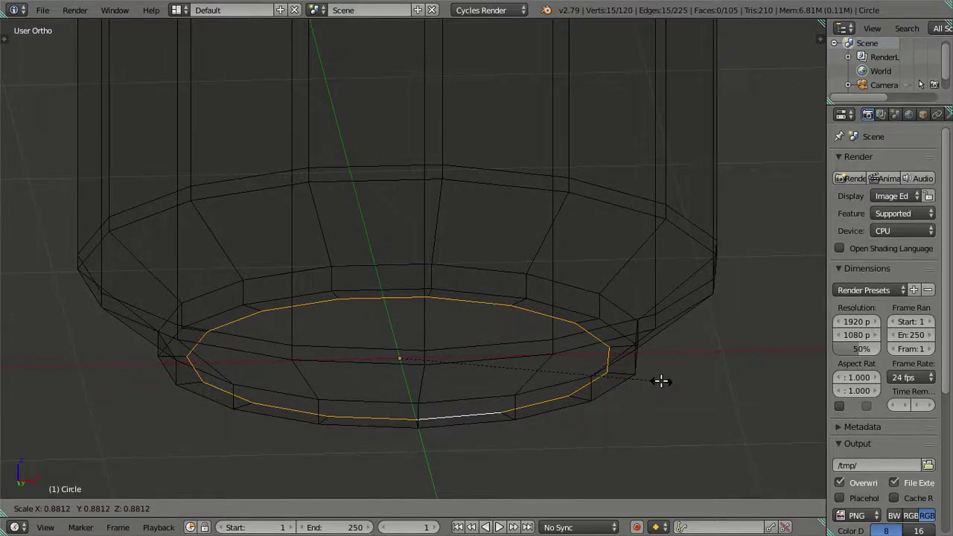
click(661, 381)
Snap the 3D cursor to the upper inner loop, then move the lower inner loop up to it.
key(a)
alt+right_click(489, 267)
key(shift+s)
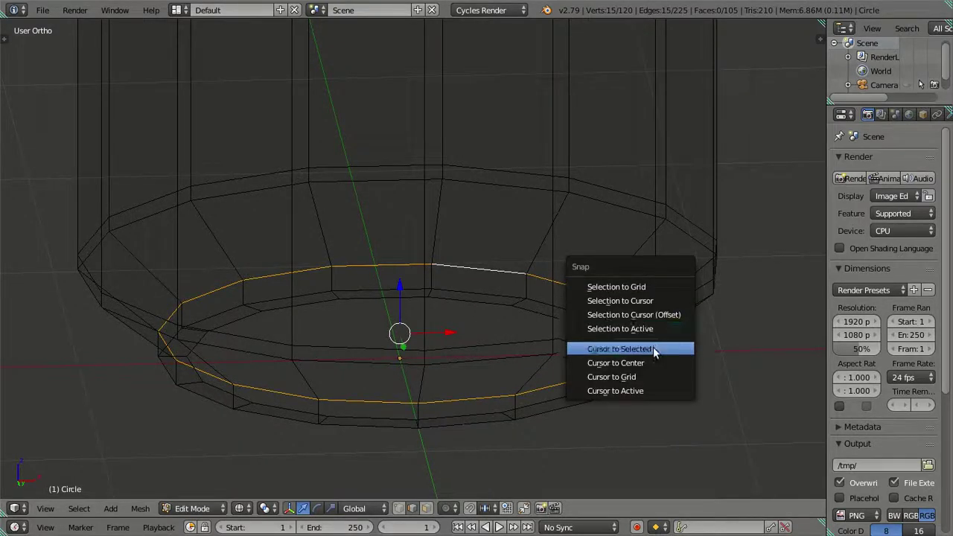
click(654, 350)
key(a)
alt+right_click(564, 399)
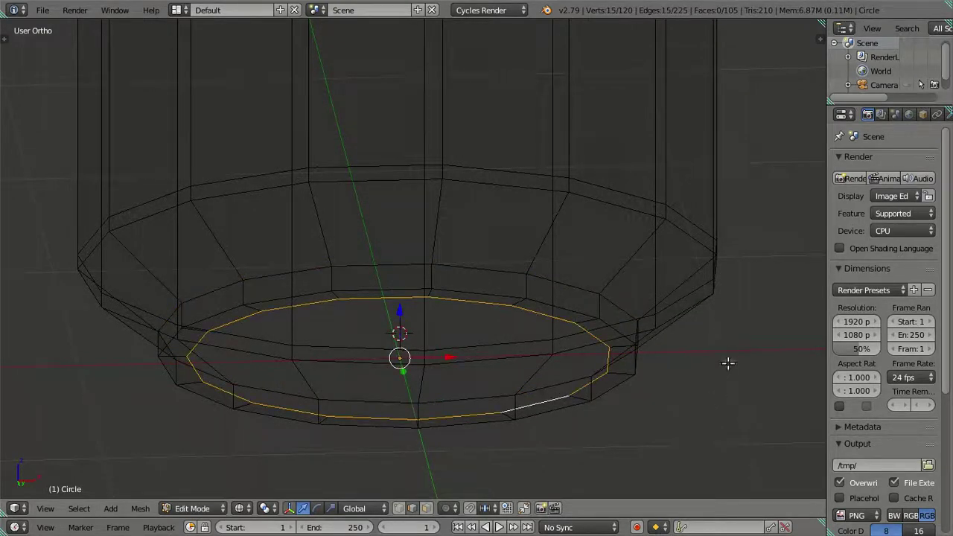
key(shift+s)
click(718, 334)
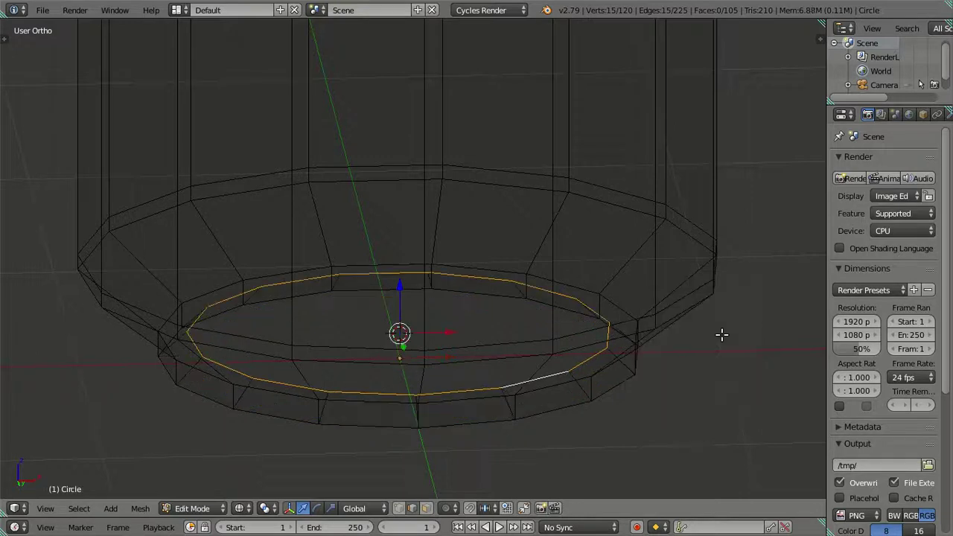
Extrude the ring again, snap it to the cursor, and view the base in solid shading.
key(e)
key(Escape)
key(shift+s)
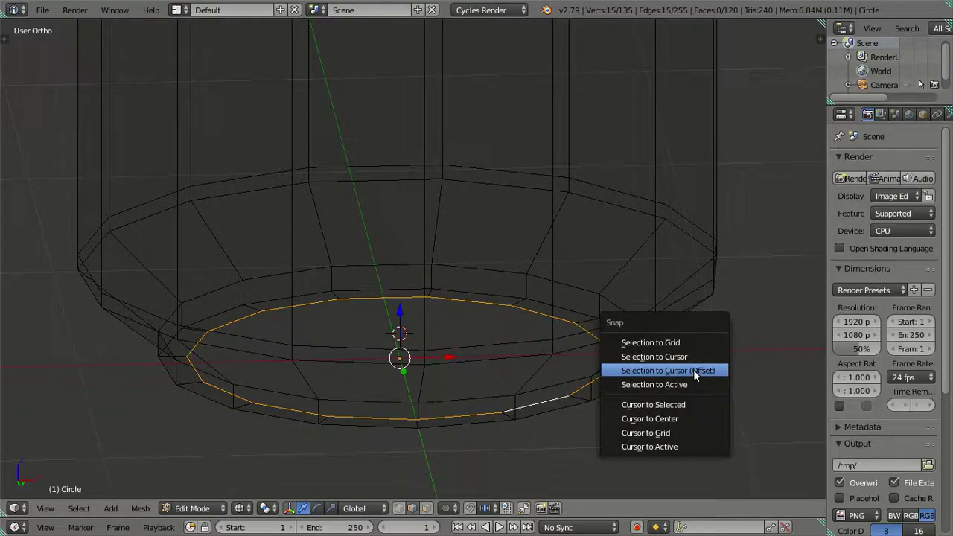
click(693, 369)
key(z)
mouse_move(636, 388)
middle_down()
mouse_move(617, 345)
mouse_move(630, 330)
mouse_move(652, 324)
mouse_move(676, 353)
mouse_move(633, 333)
mouse_move(623, 249)
mouse_move(628, 362)
middle_up()
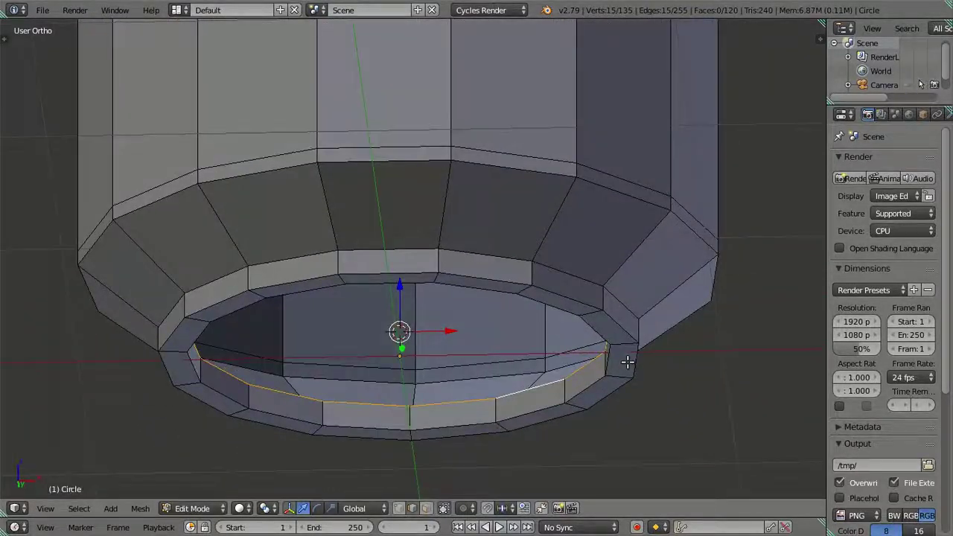
Extrude the bottom inner loop, scale it inward and raise it along Z.
key(e)
key(s)
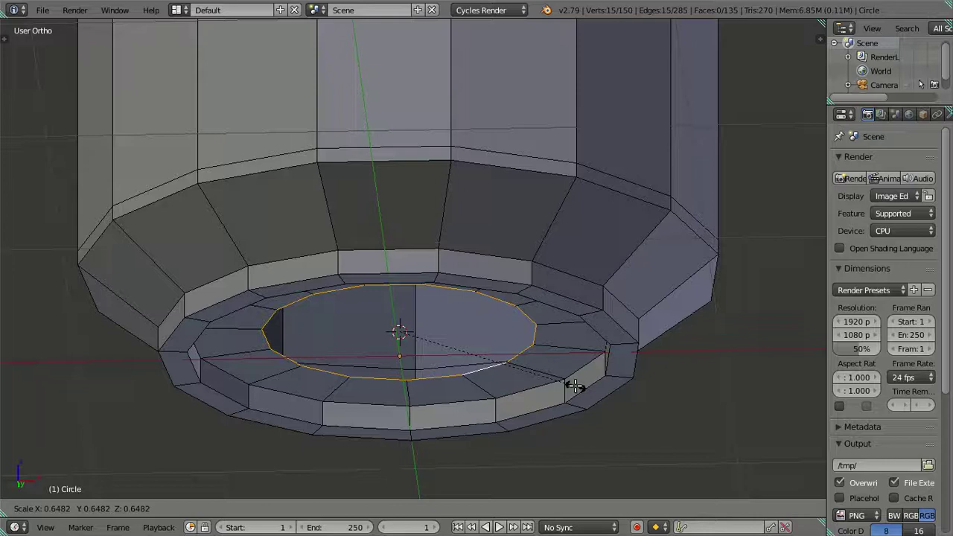
click(463, 344)
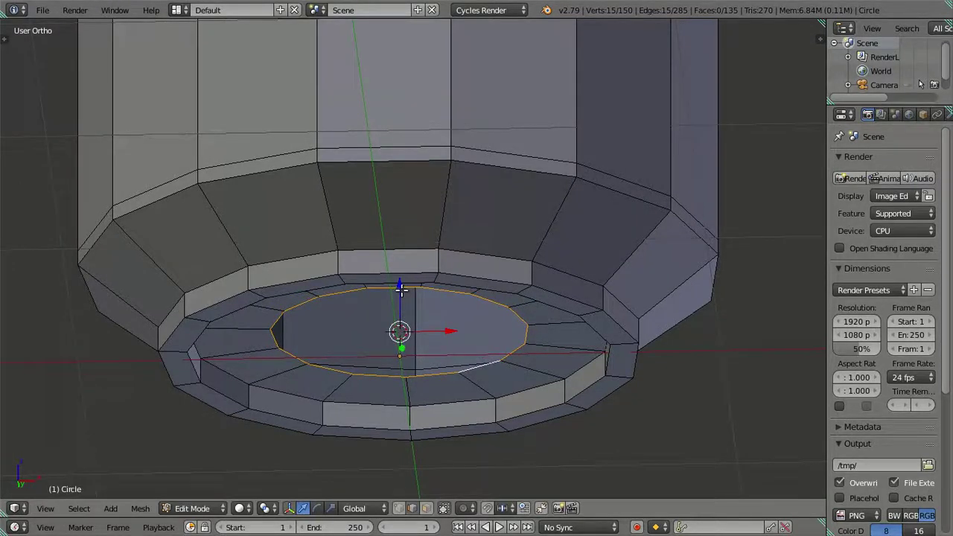
drag(400, 291, 401, 274)
click(514, 331)
Extrude a smaller ring, raise it and fill it with a central face.
key(e)
key(s)
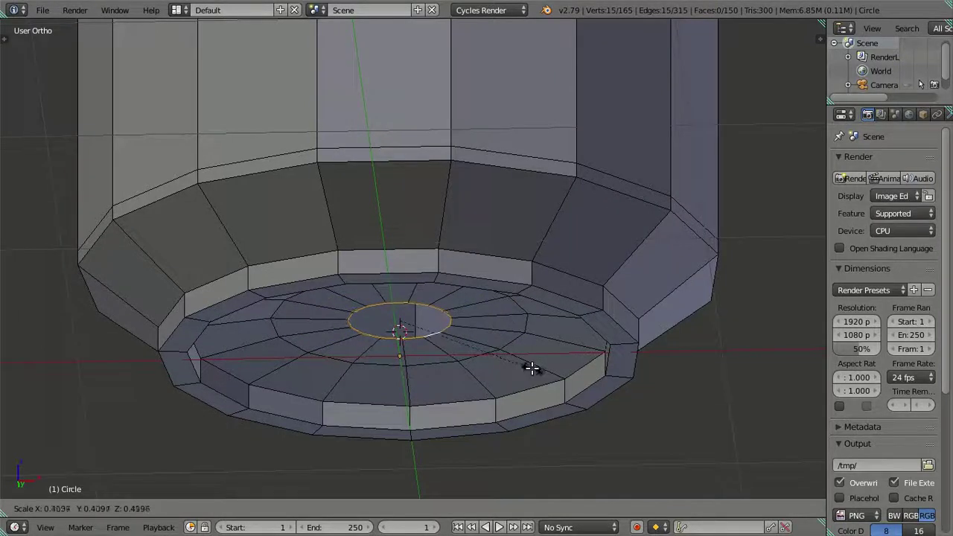
click(501, 361)
drag(400, 275, 406, 266)
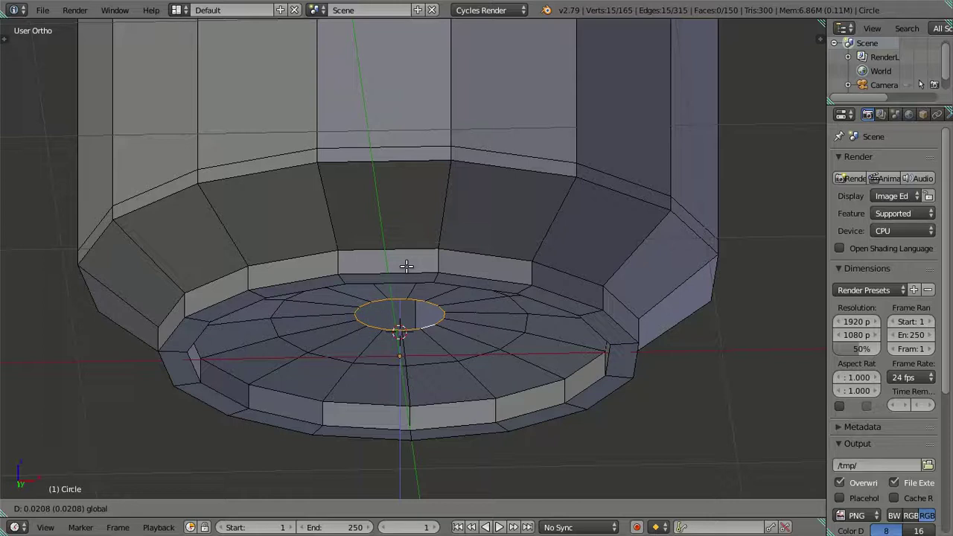
click(407, 266)
key(f)
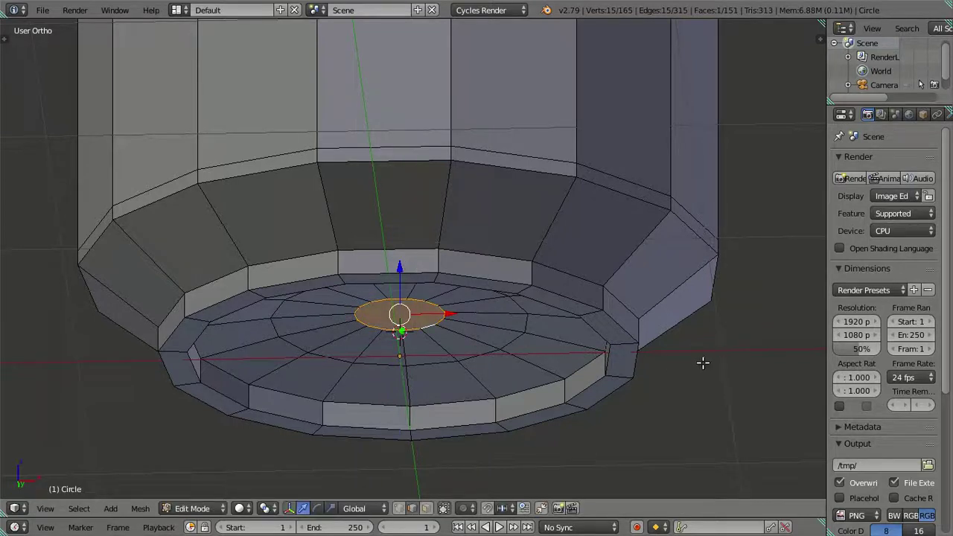
Move the inner circular loop and central face 0.0329 upward along Z.
key(Tab)
mouse_move(705, 411)
middle_down()
mouse_move(615, 340)
mouse_move(632, 153)
mouse_move(624, 206)
mouse_move(653, 410)
mouse_move(618, 400)
middle_up()
key(Tab)
alt+right_click(411, 345)
alt+shift+right_click(400, 303)
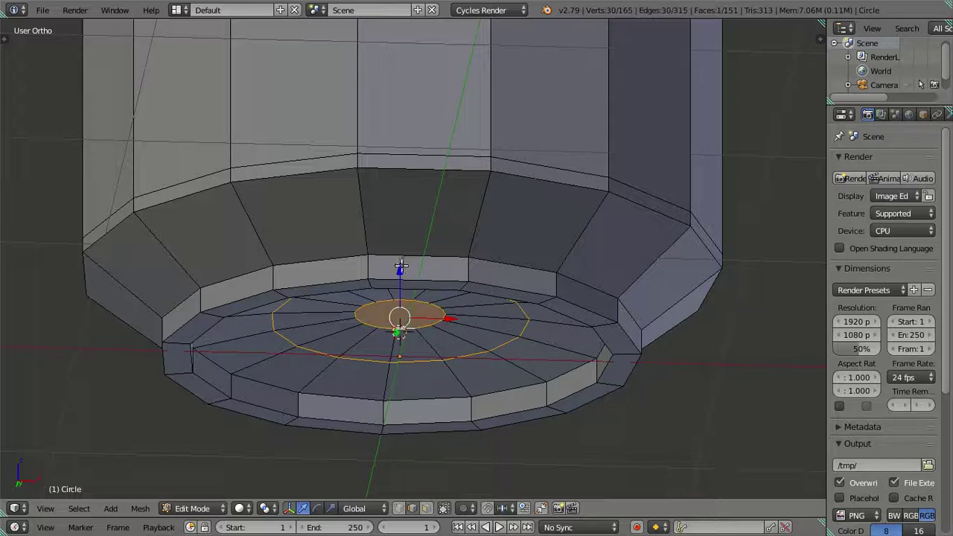
key(g)
key(z)
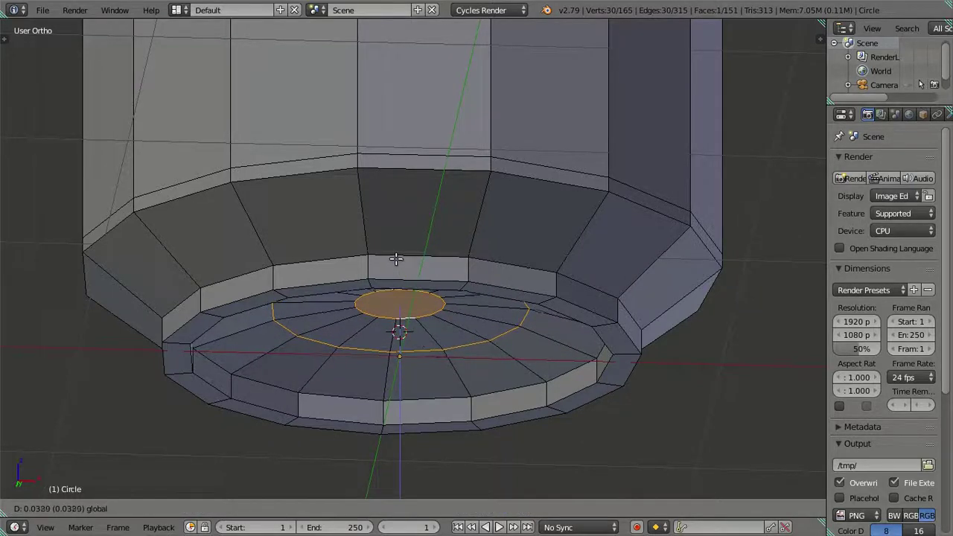
click(395, 259)
key(a)
mouse_move(463, 261)
middle_down()
mouse_move(483, 154)
mouse_move(472, 245)
mouse_move(468, 212)
mouse_move(442, 210)
middle_up()
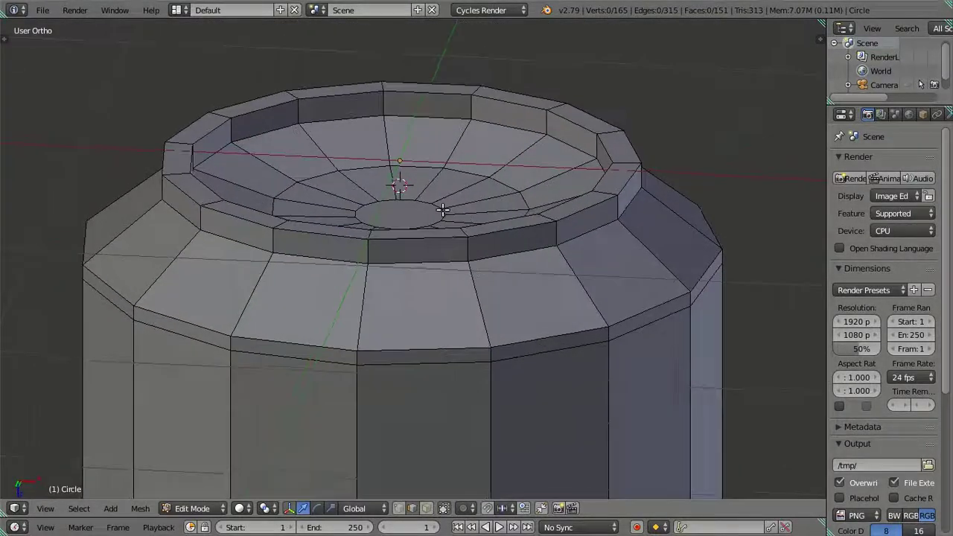
Raise the small central face further along Z, then view the base from below.
scroll(442, 211, up, 1)
alt+right_click(398, 193)
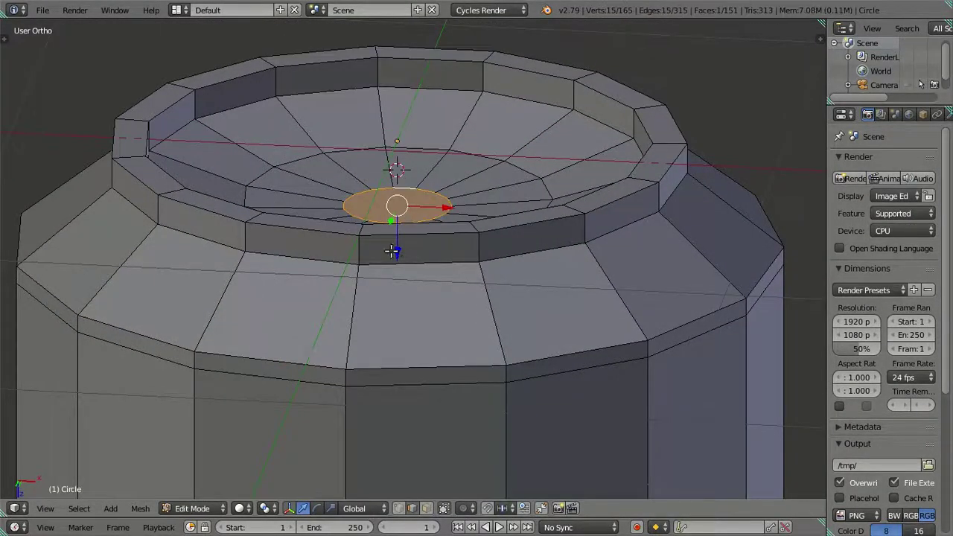
key(g)
key(z)
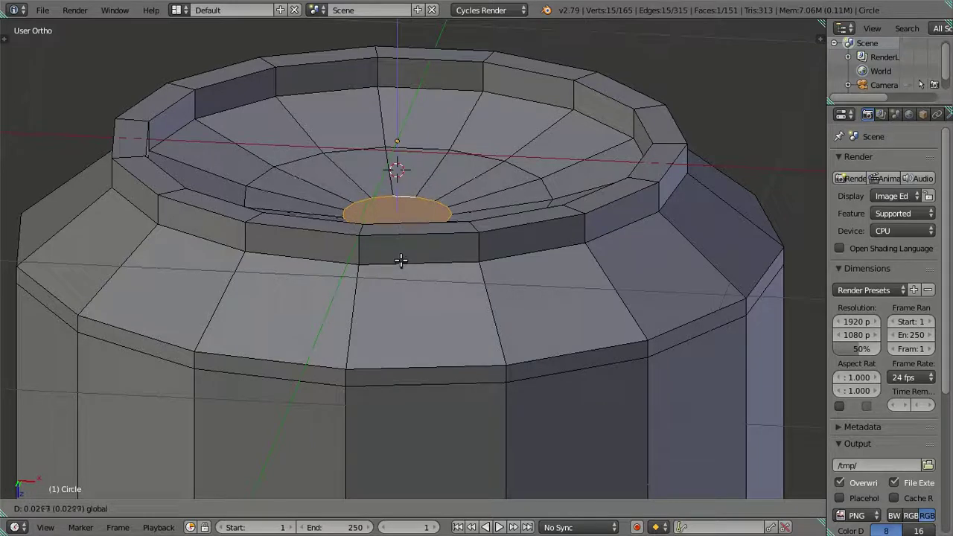
click(401, 259)
key(a)
mouse_move(462, 234)
middle_down()
mouse_move(525, 257)
mouse_move(513, 347)
mouse_move(490, 341)
mouse_move(479, 315)
mouse_move(496, 303)
mouse_move(502, 336)
mouse_move(535, 337)
mouse_move(542, 322)
middle_up()
scroll(488, 337, up, 2)
scroll(477, 328, up, 1)
scroll(485, 325, up, 1)
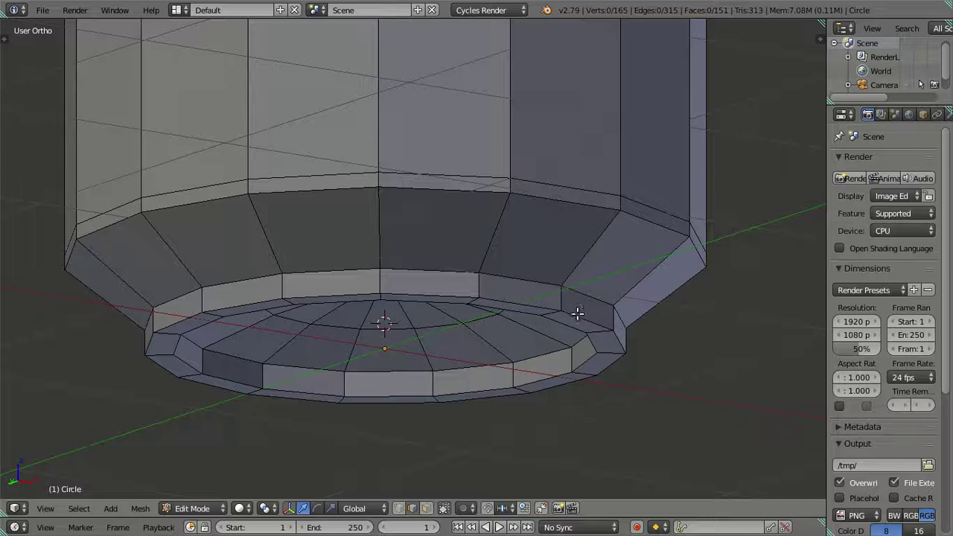
Loop cut the base lip's inner wall and scale the new loop slightly inward.
mouse_move(583, 320)
middle_down()
mouse_move(597, 299)
mouse_move(504, 417)
middle_up()
key(ctrl+r)
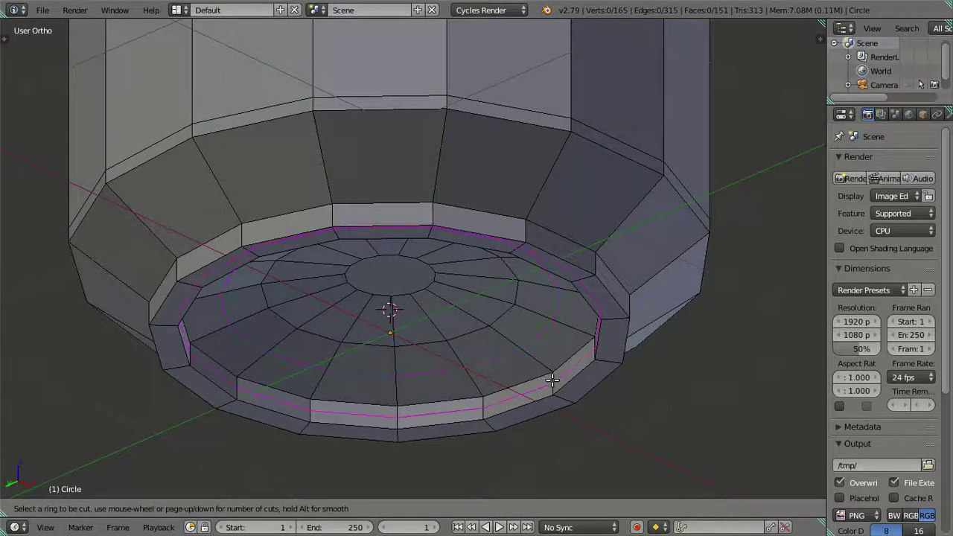
click(552, 380)
click(516, 377)
key(a)
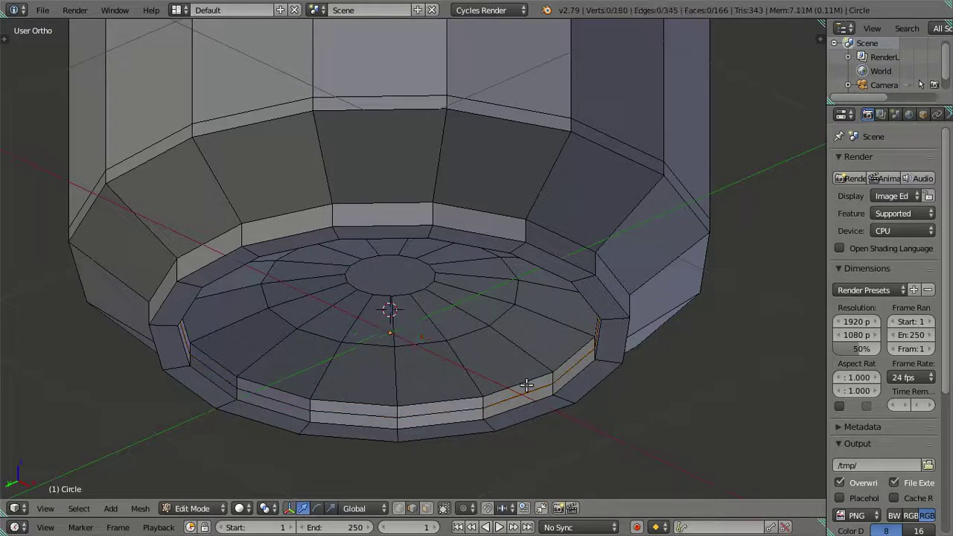
alt+right_click(519, 380)
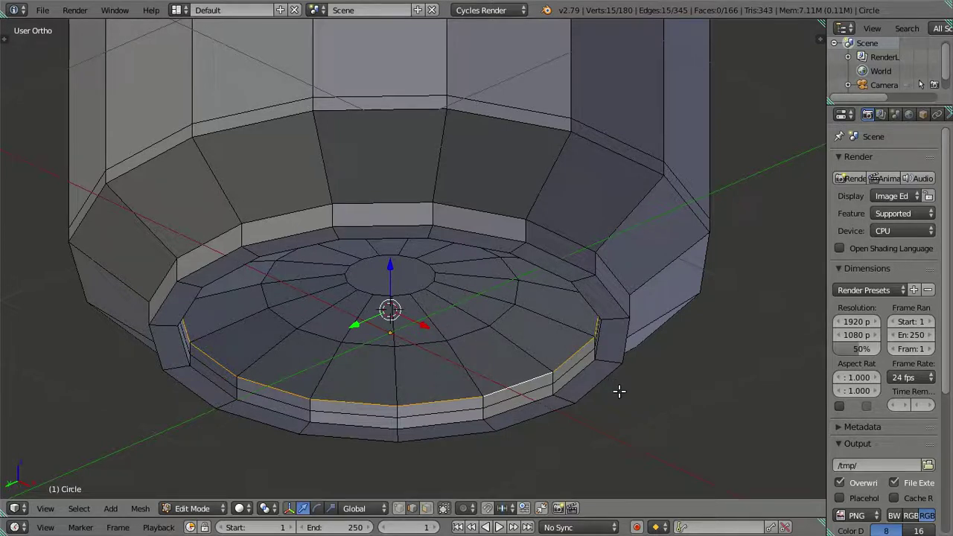
key(s)
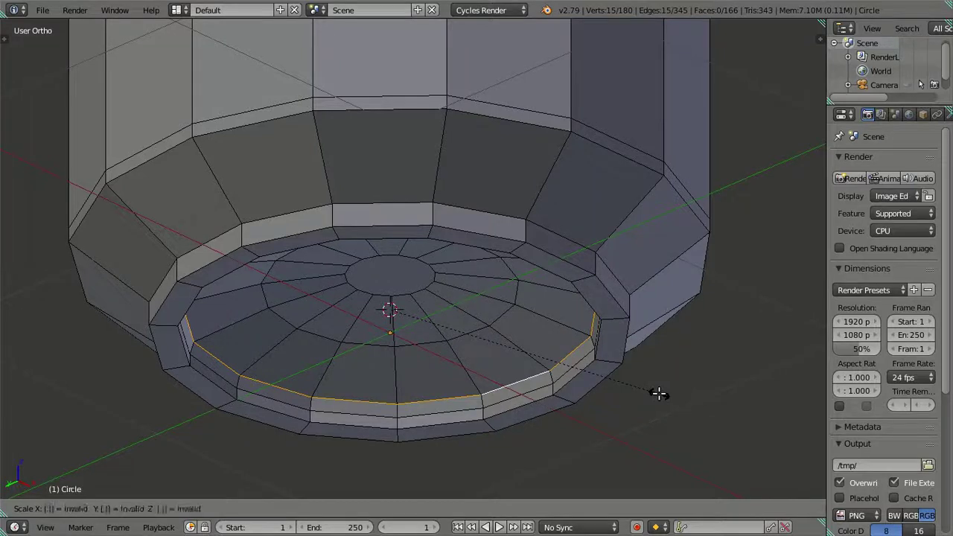
click(659, 394)
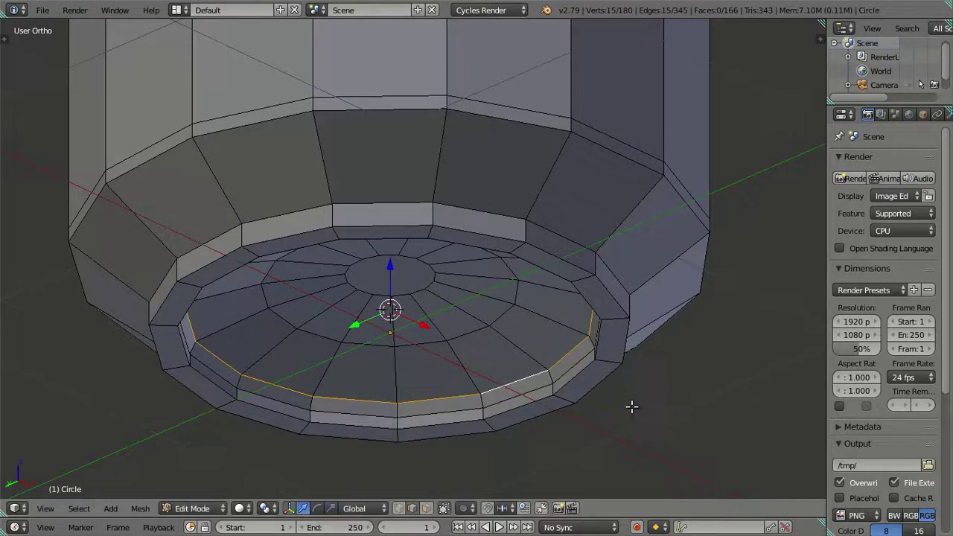
Add three loop cuts on the bottom rim and dissolve all but the top one.
key(a)
mouse_move(583, 413)
middle_down()
mouse_move(574, 410)
mouse_move(576, 422)
middle_up()
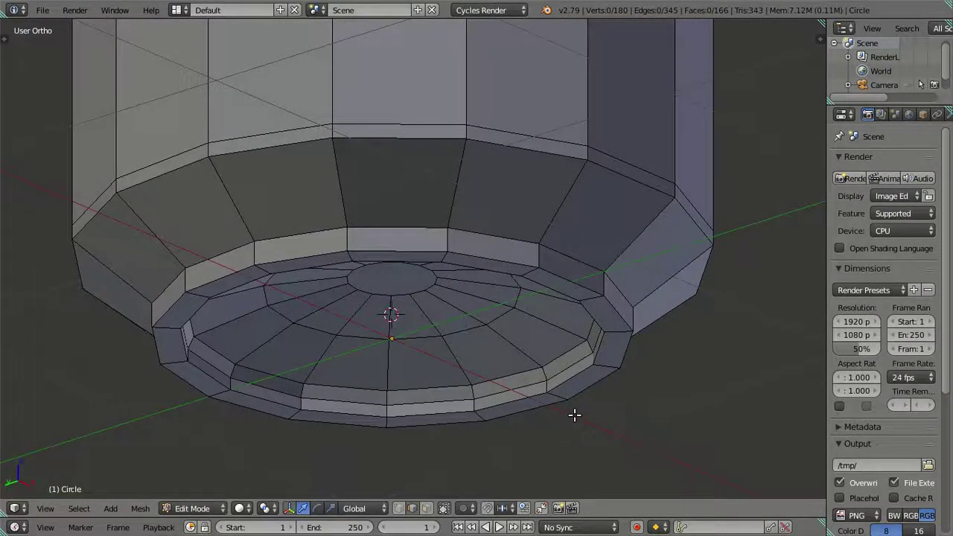
scroll(557, 399, up, 2)
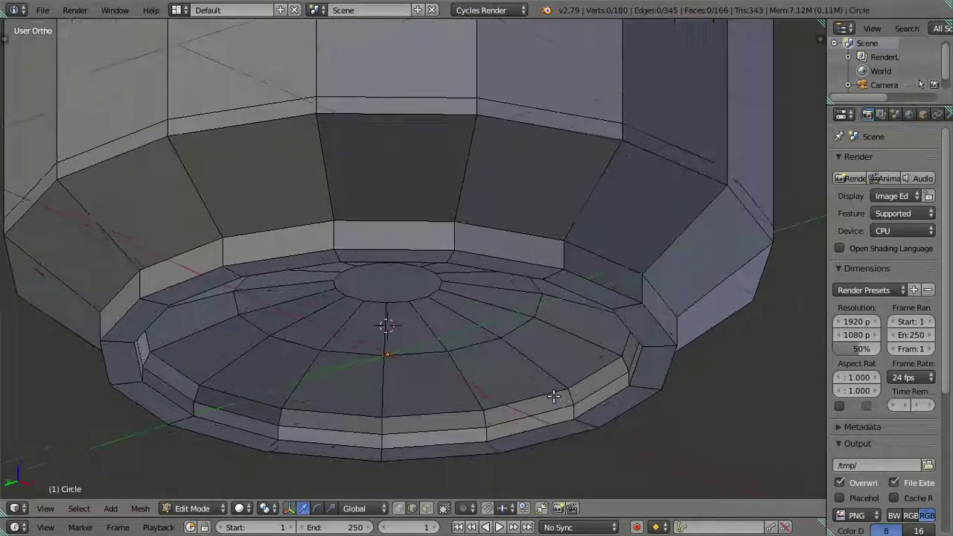
scroll(569, 406, up, 2)
mouse_move(573, 408)
middle_down()
mouse_move(558, 335)
mouse_move(446, 260)
middle_up()
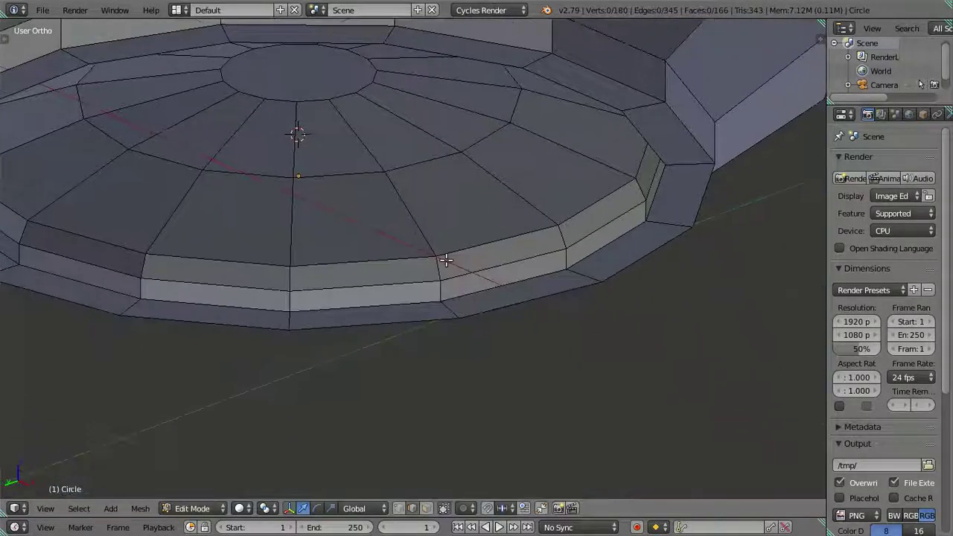
scroll(450, 272, up, 2)
key(ctrl+r)
scroll(460, 299, up, 1)
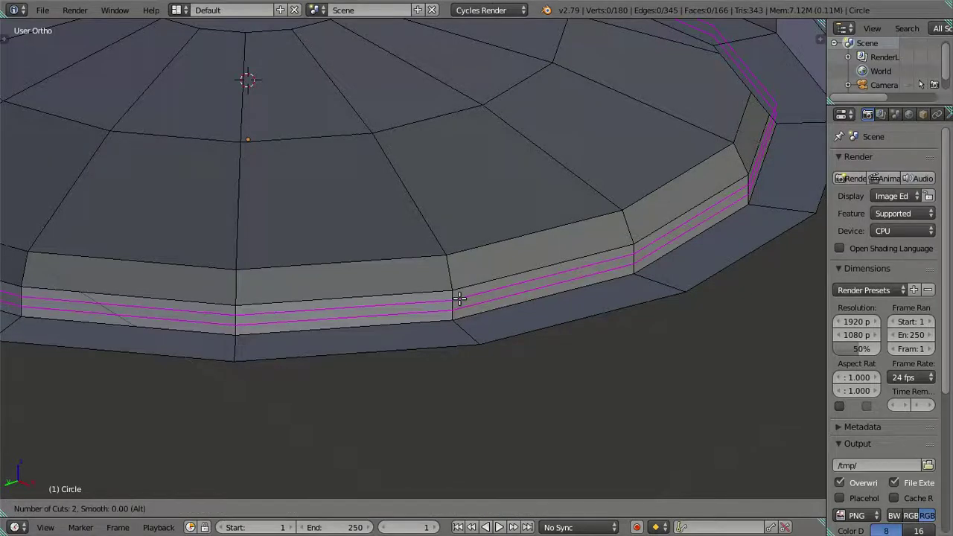
scroll(460, 299, up, 1)
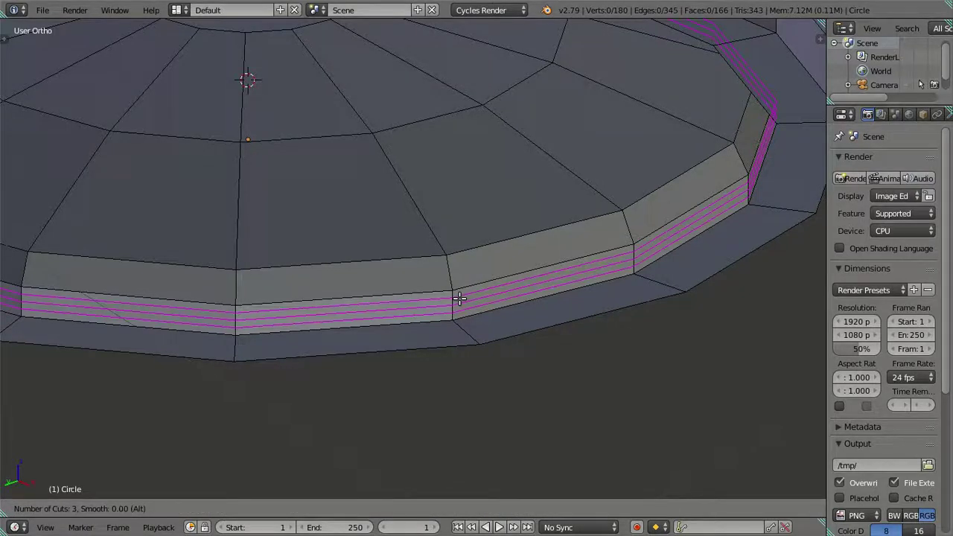
click(458, 299)
right_click(460, 296)
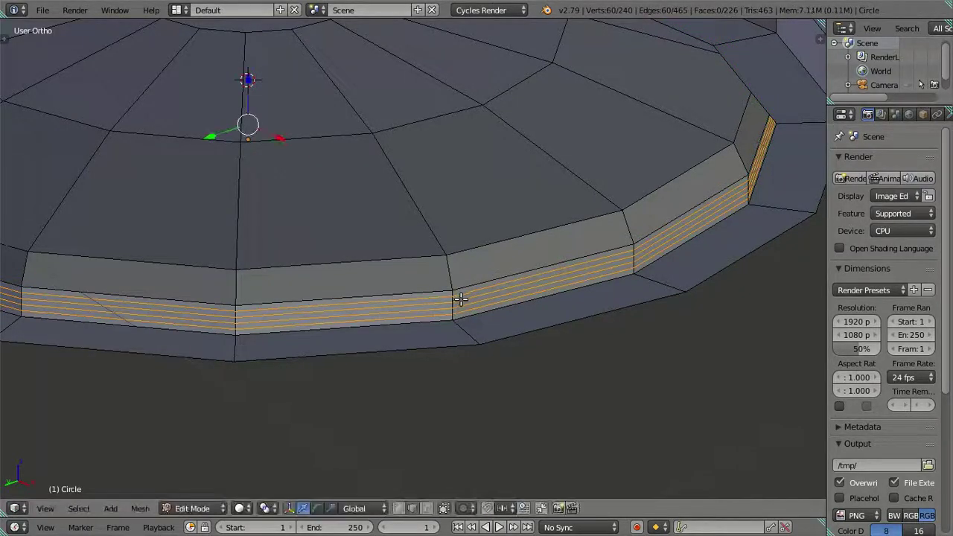
alt+shift+right_click(465, 290)
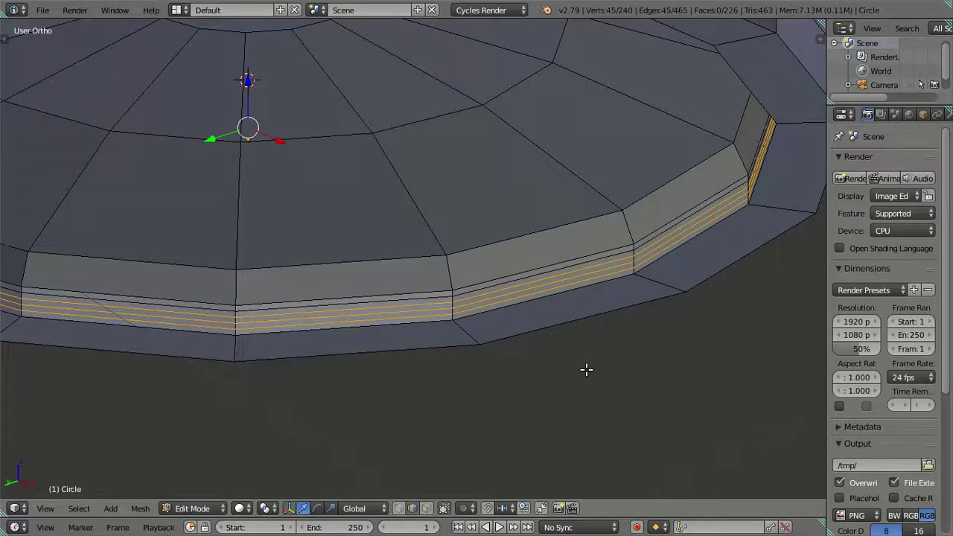
key(x)
click(586, 370)
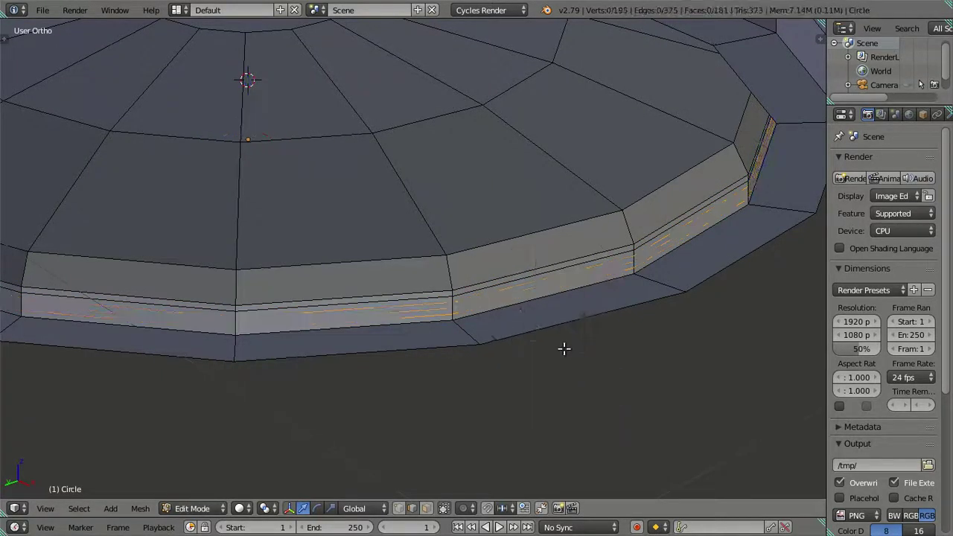
Add four more rim loop cuts and dissolve three, keeping one extra loop.
key(ctrl+r)
scroll(447, 277, up, 2)
scroll(445, 277, up, 1)
click(445, 276)
right_click(446, 276)
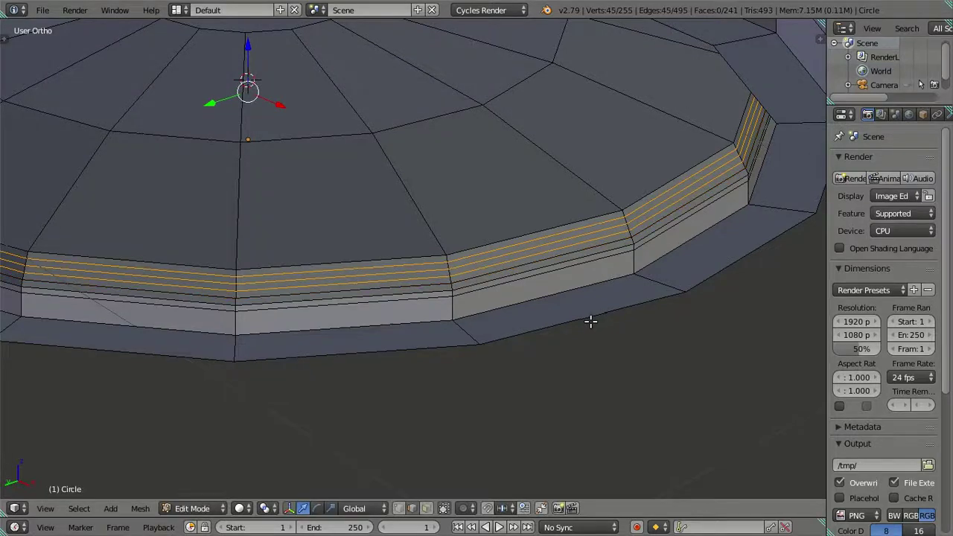
key(x)
click(617, 324)
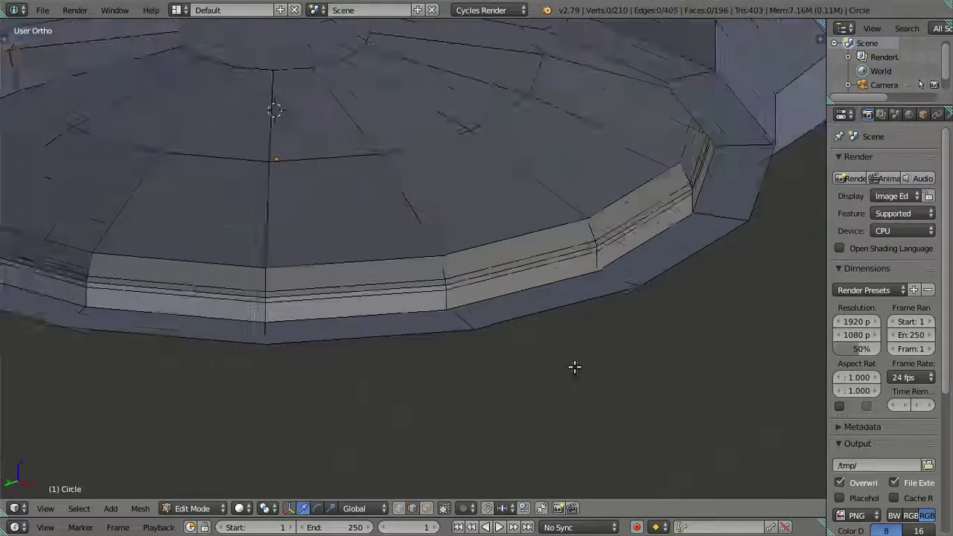
scroll(574, 367, down, 4)
mouse_move(540, 319)
middle_down()
mouse_move(504, 304)
mouse_move(504, 347)
mouse_move(463, 339)
mouse_move(462, 368)
mouse_move(507, 352)
middle_up()
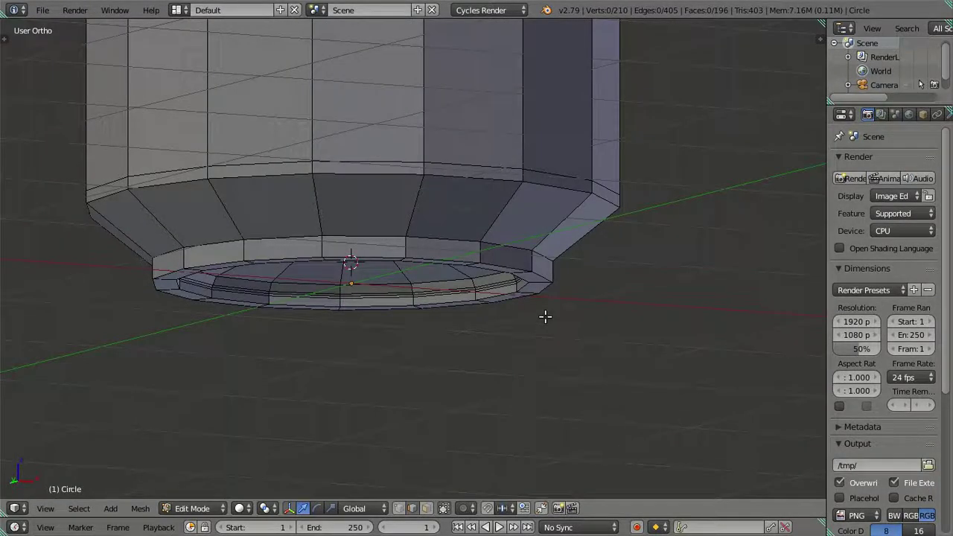
In front view, add nine loop cuts on the lower taper and dissolve all but the lowest.
key(KP_1)
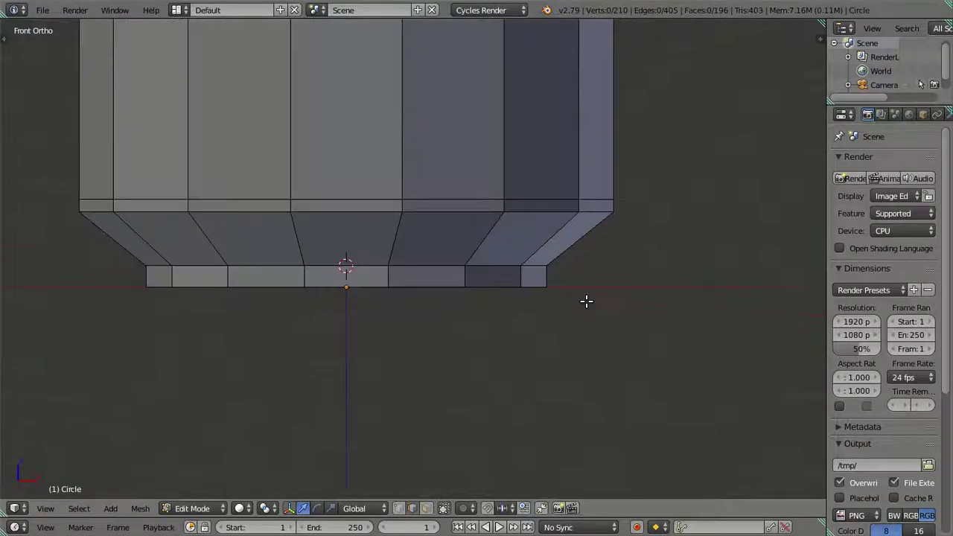
scroll(624, 287, up, 2)
shift+middle_drag(709, 252, 506, 347)
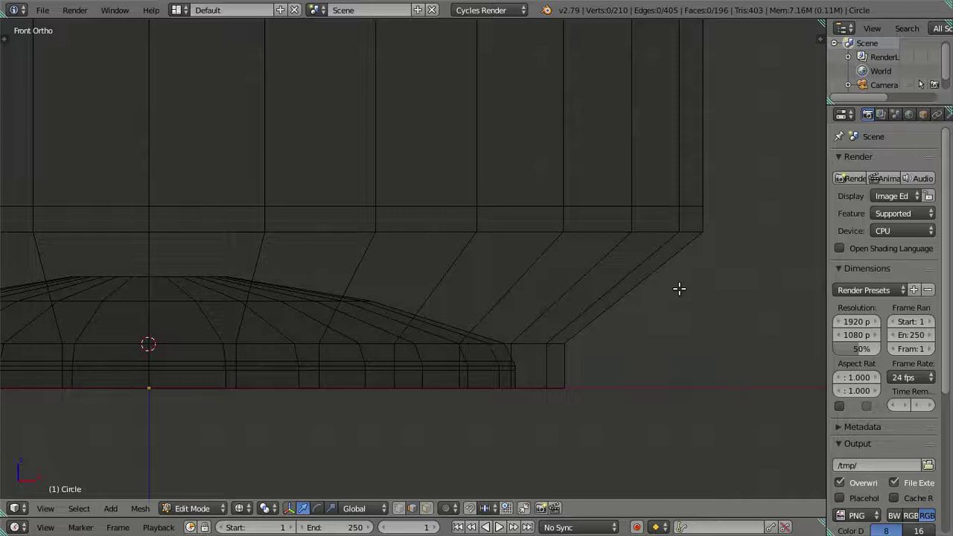
key(ctrl+r)
scroll(679, 289, up, 3)
scroll(679, 289, up, 2)
scroll(680, 289, up, 2)
scroll(679, 289, up, 1)
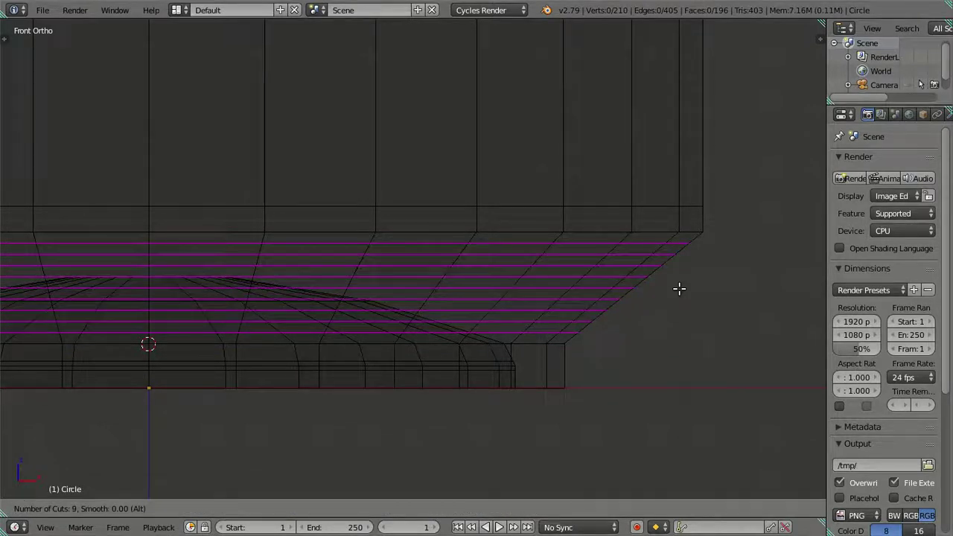
click(679, 289)
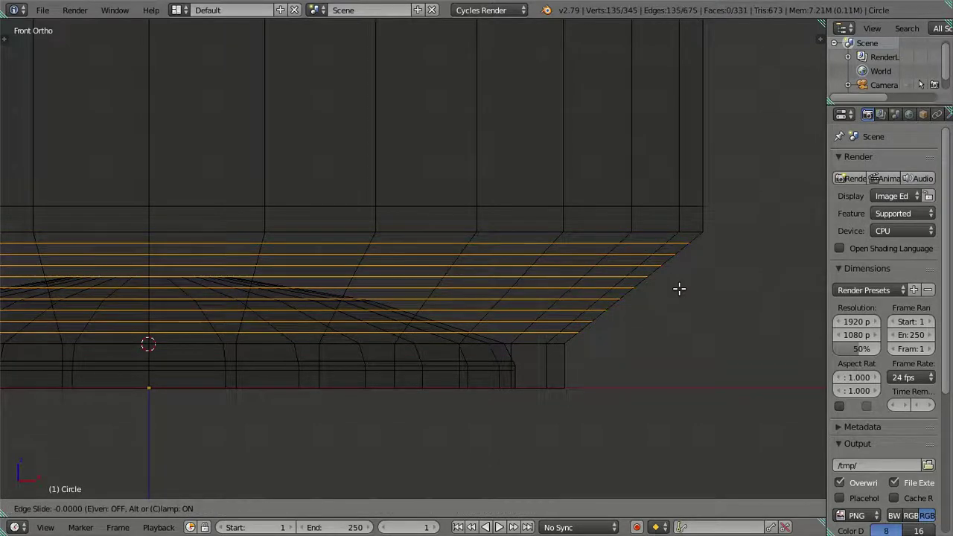
right_click(674, 295)
alt+shift+right_click(534, 335)
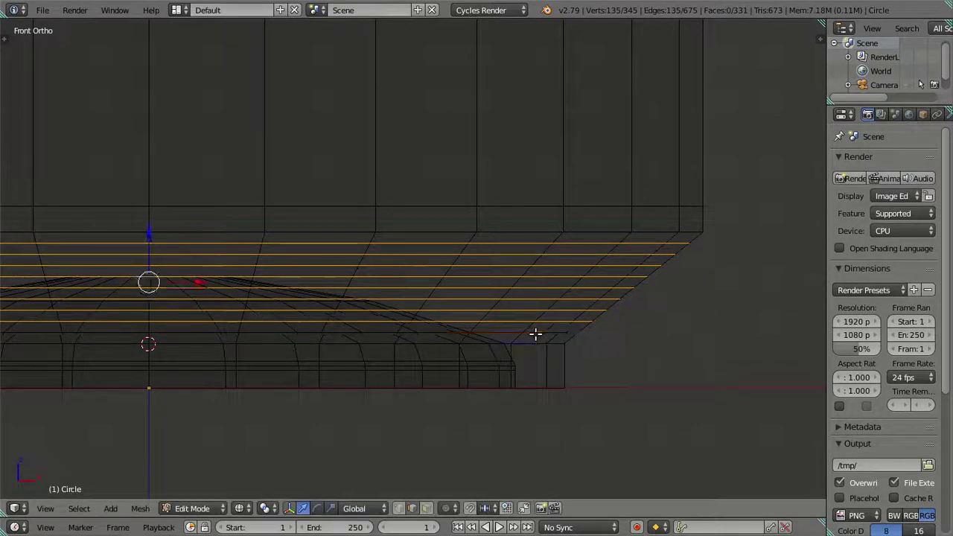
key(x)
click(732, 350)
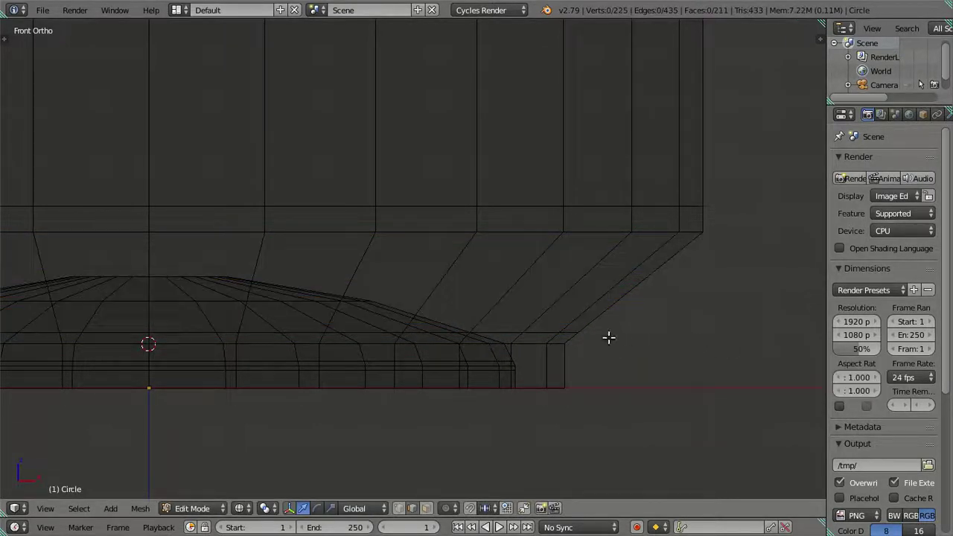
Check the remaining loop's coordinates in the N panel, then return to solid shading.
alt+right_click(537, 333)
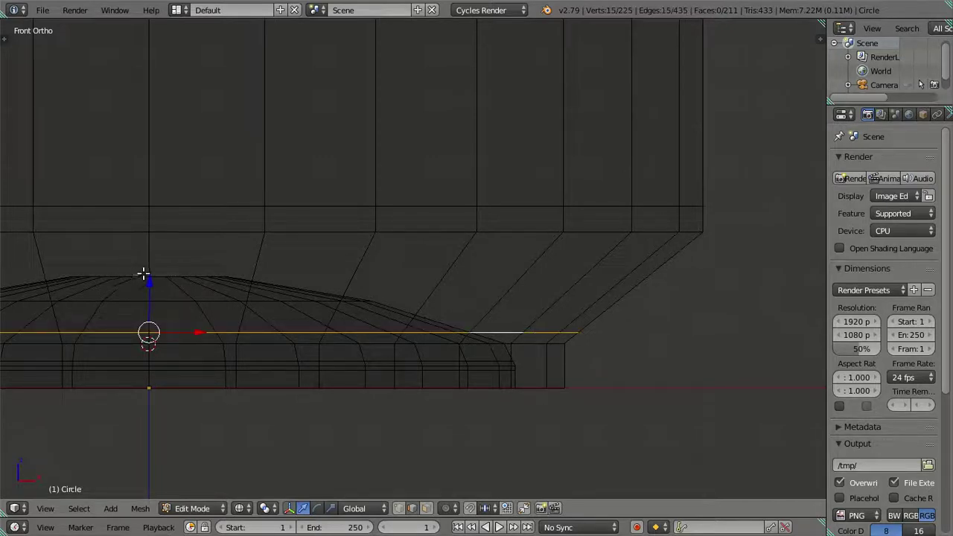
key(n)
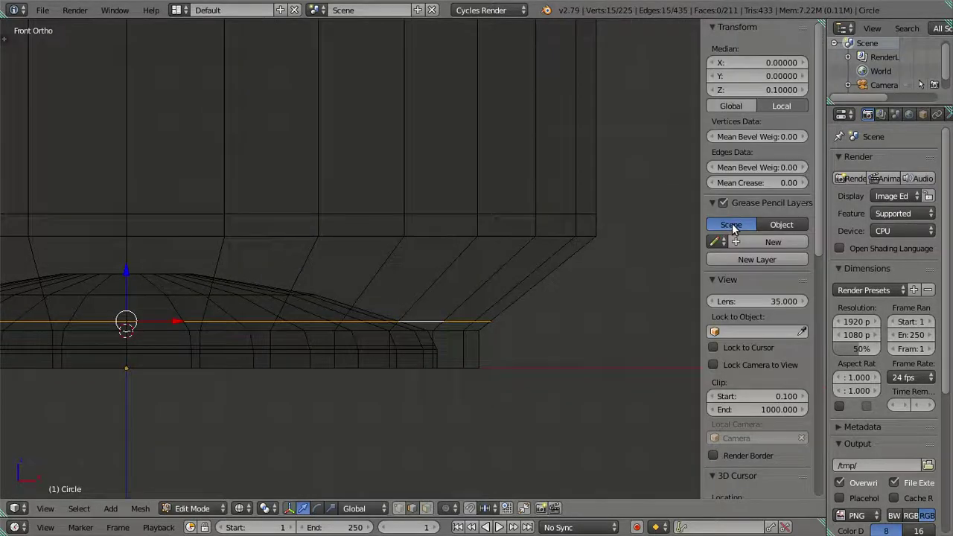
key(n)
key(a)
scroll(599, 289, down, 4)
scroll(478, 228, down, 4)
mouse_move(479, 228)
shift+middle_down()
mouse_move(512, 305)
mouse_move(496, 362)
shift+middle_up()
key(z)
scroll(491, 300, down, 2)
scroll(492, 273, down, 3)
mouse_move(492, 273)
shift+middle_down()
mouse_move(488, 315)
mouse_move(474, 243)
shift+middle_up()
scroll(488, 315, up, 3)
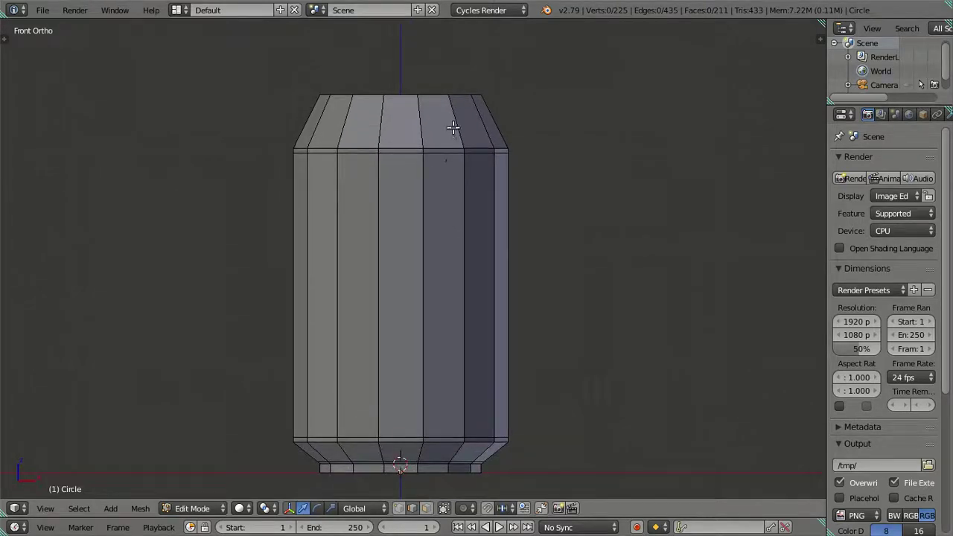
Select the can's top edge loop and extrude it along Z, cancelling a .5 entry.
shift+middle_drag(452, 128, 447, 248)
scroll(430, 246, up, 2)
scroll(430, 246, up, 2)
alt+right_click(420, 134)
key(e)
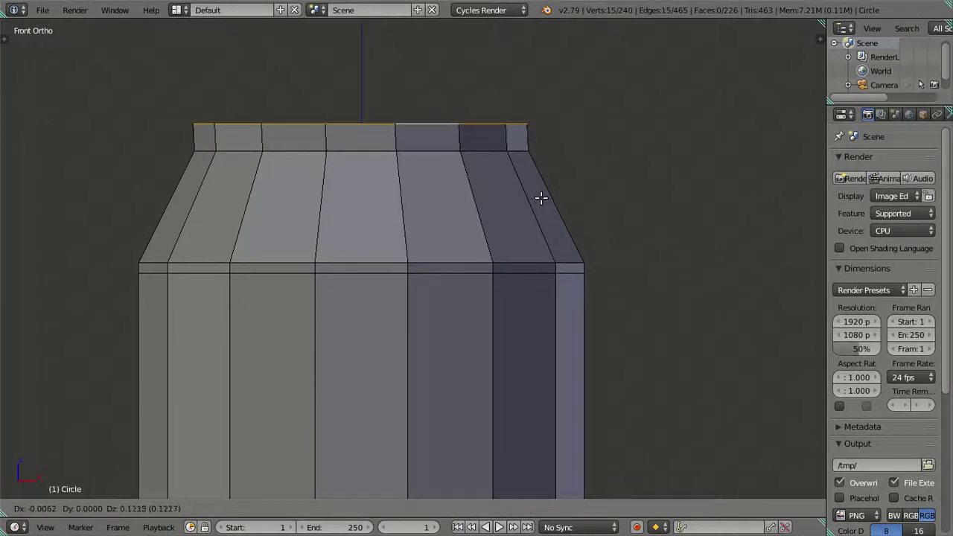
key(z)
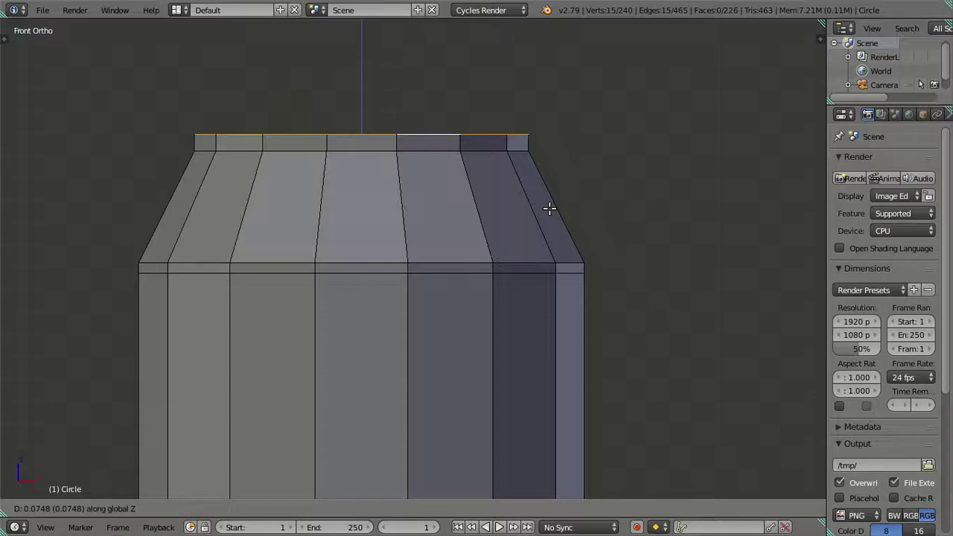
text(.)
text(5)
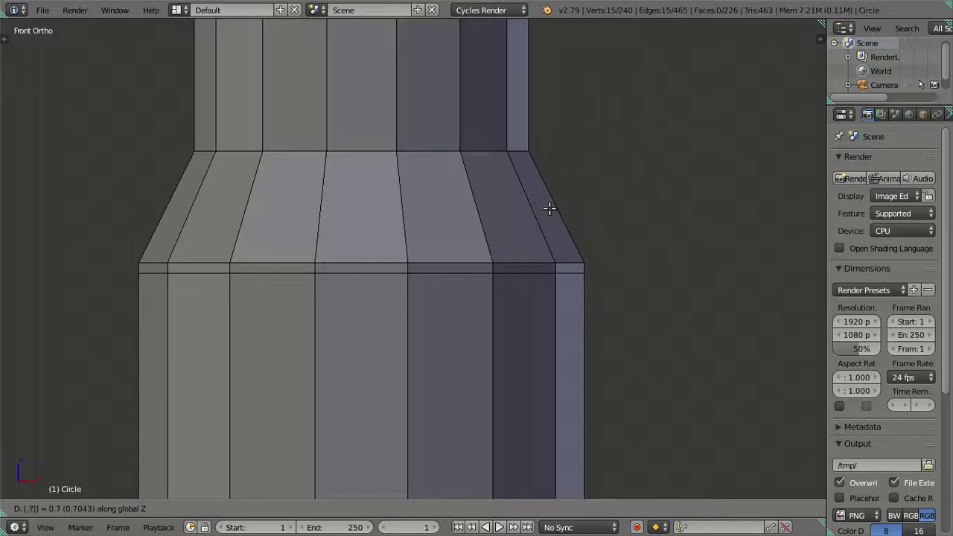
key(Escape)
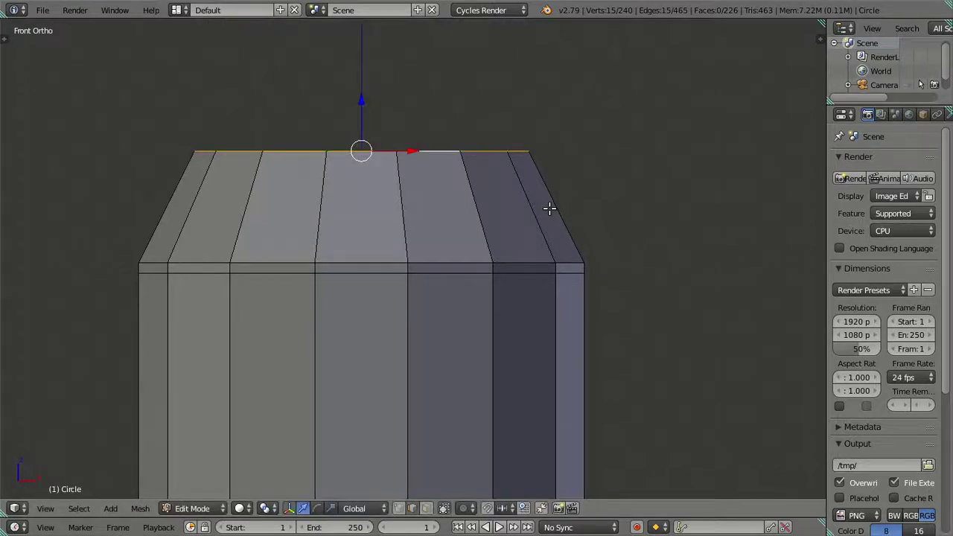
Lift the extruded top loop straight up by 0.07.
key(e)
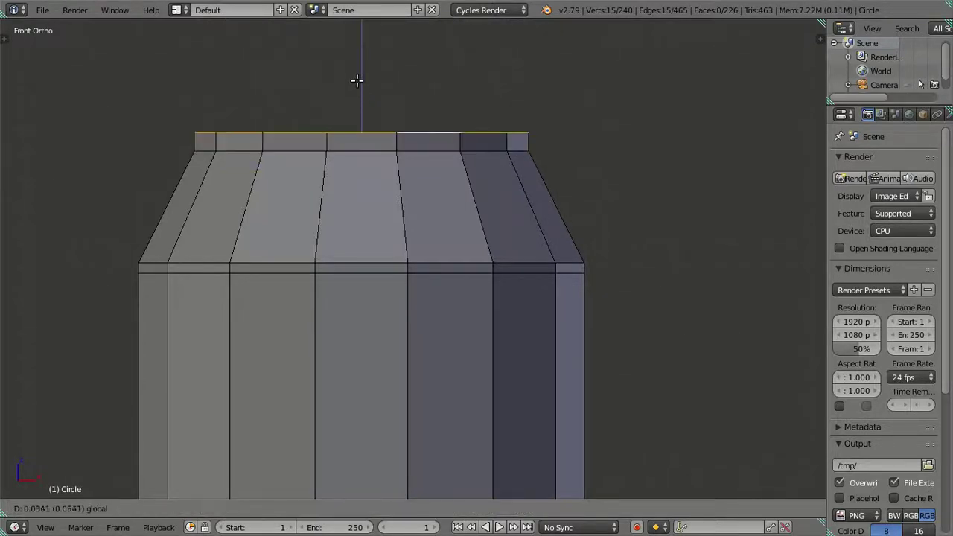
key(z)
key(z)
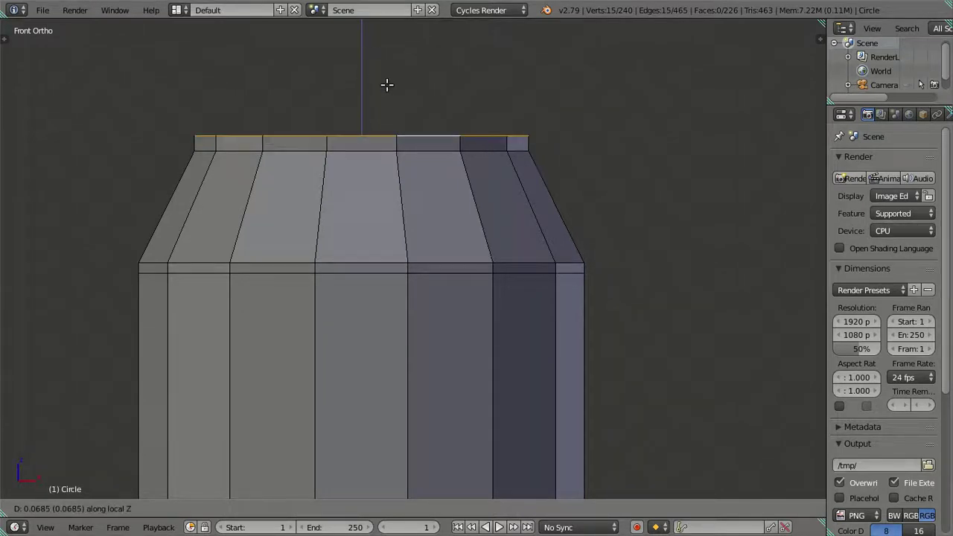
text(.07)
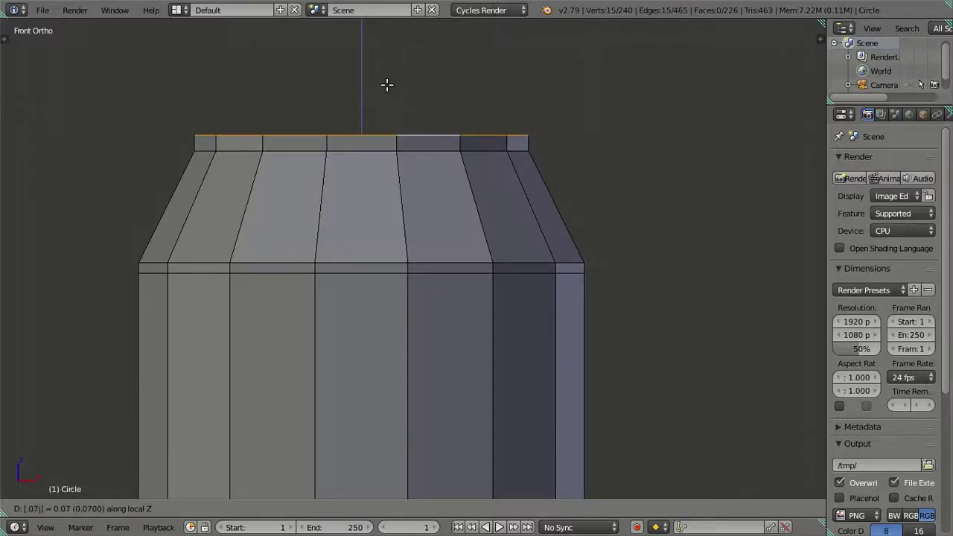
key(Return)
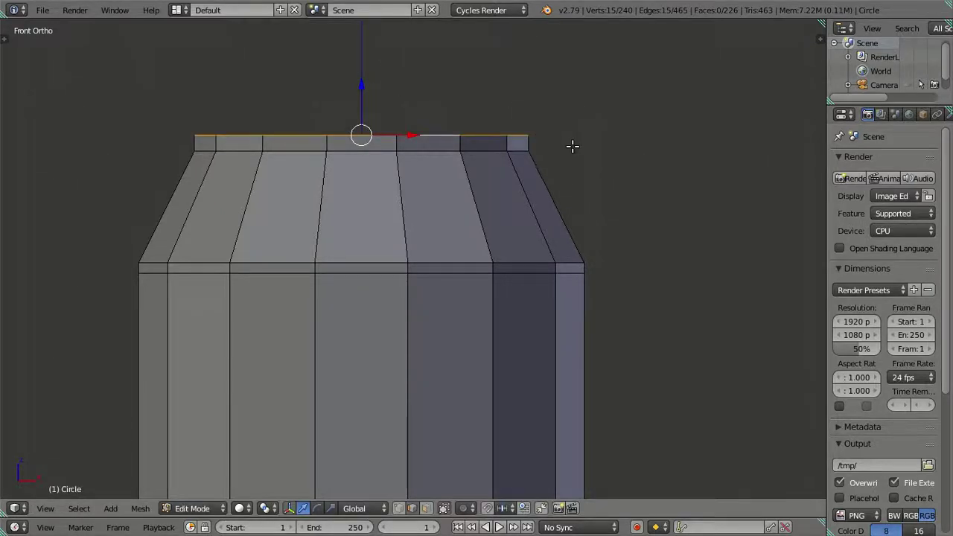
scroll(565, 146, up, 2)
shift+middle_drag(584, 157, 602, 246)
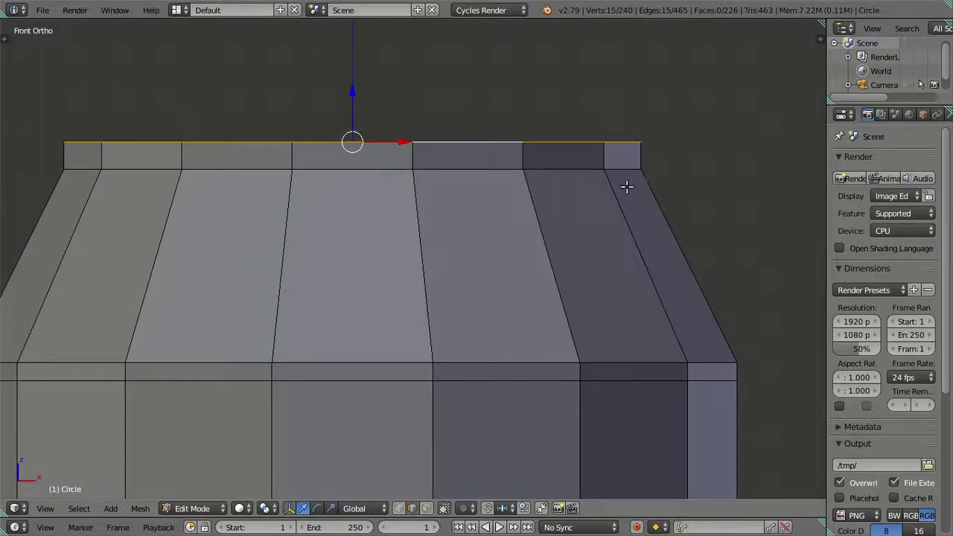
scroll(698, 185, down, 1)
scroll(698, 187, down, 1)
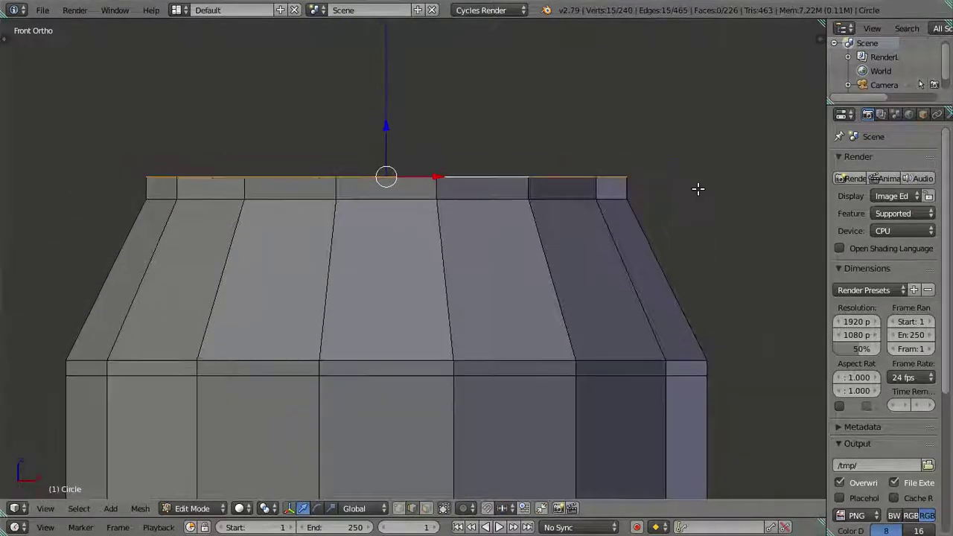
scroll(700, 184, up, 2)
shift+middle_drag(701, 185, 734, 191)
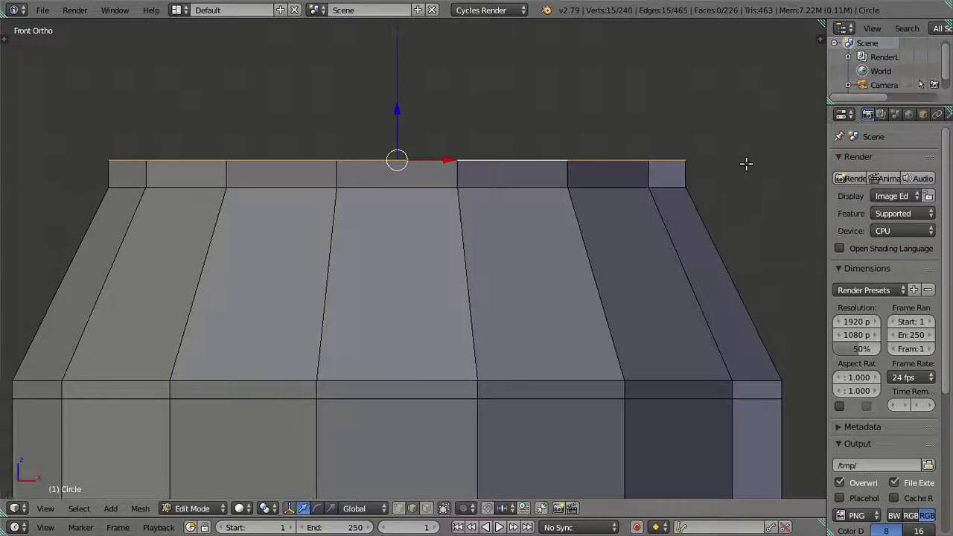
Extrude the top edge loop and scale it to 1.02.
key(e)
key(s)
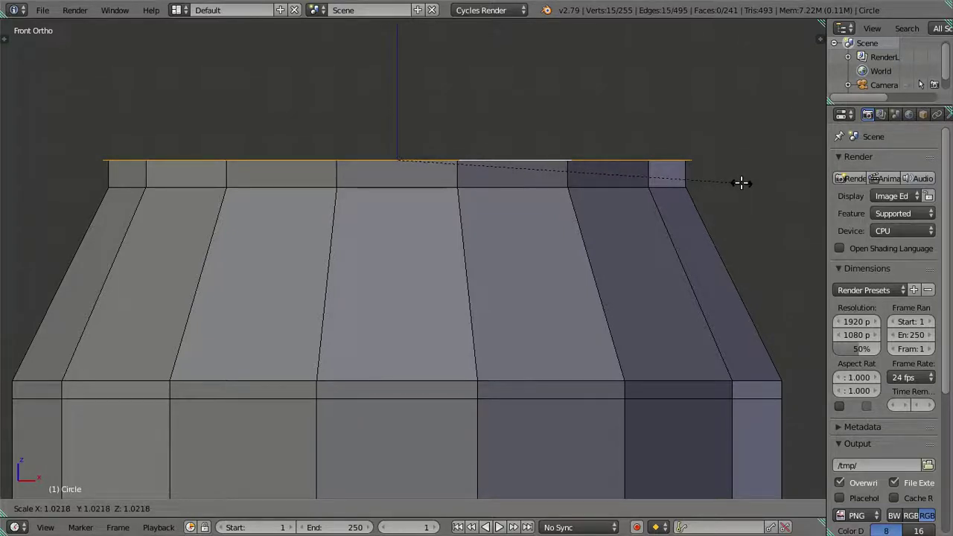
text(1.02)
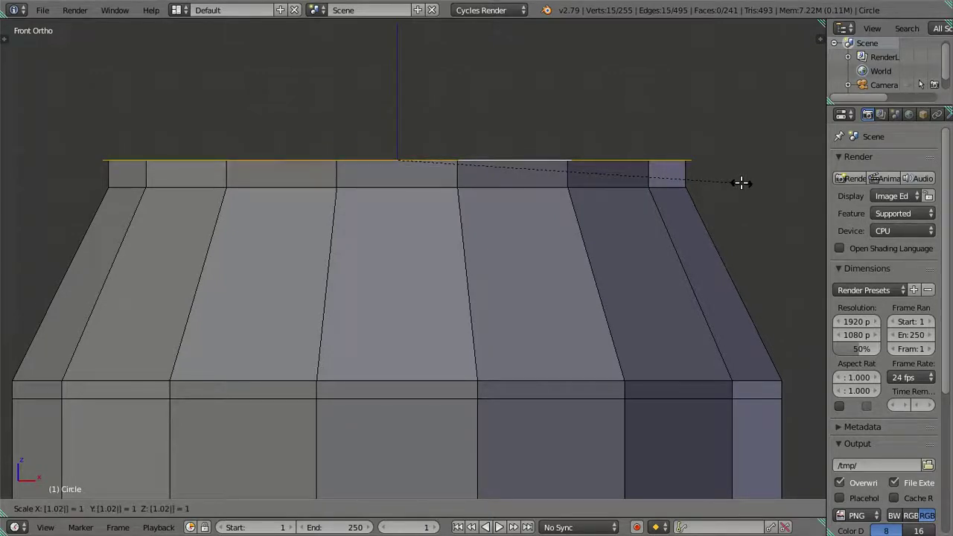
key(Return)
Extrude the widened loop 0.07 straight up along Z to form the lip.
key(e)
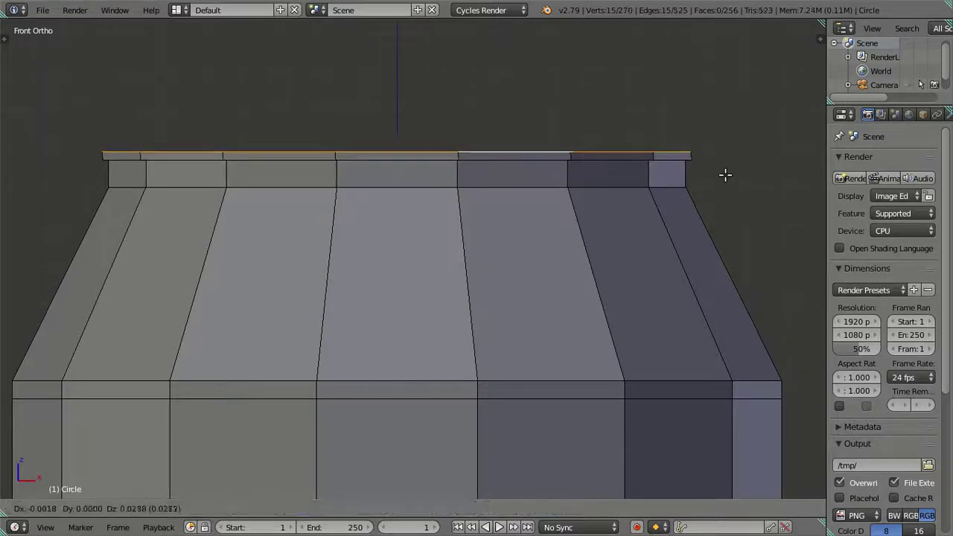
key(z)
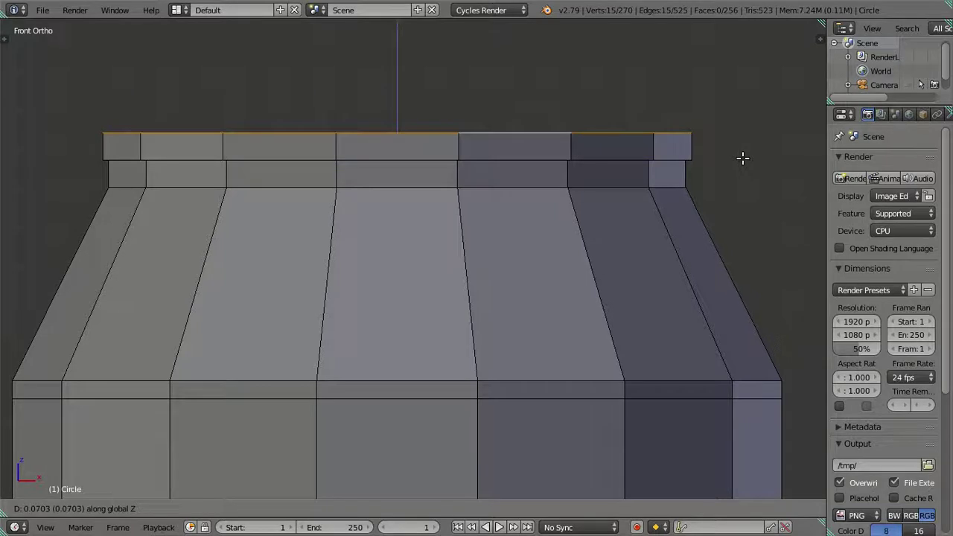
text(0.07)
key(Return)
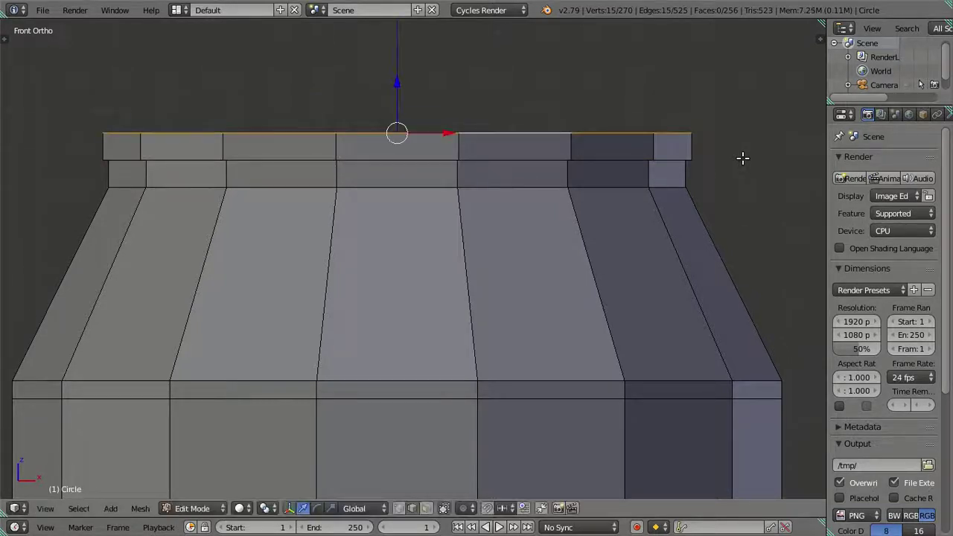
scroll(717, 162, down, 5)
scroll(706, 211, down, 2)
scroll(707, 211, down, 1)
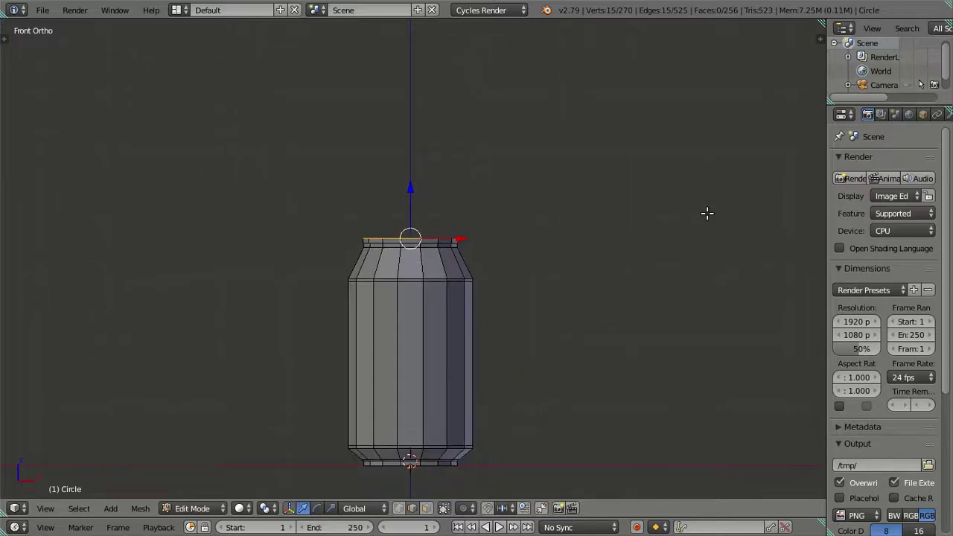
scroll(707, 213, up, 2)
scroll(707, 212, up, 2)
scroll(706, 211, up, 2)
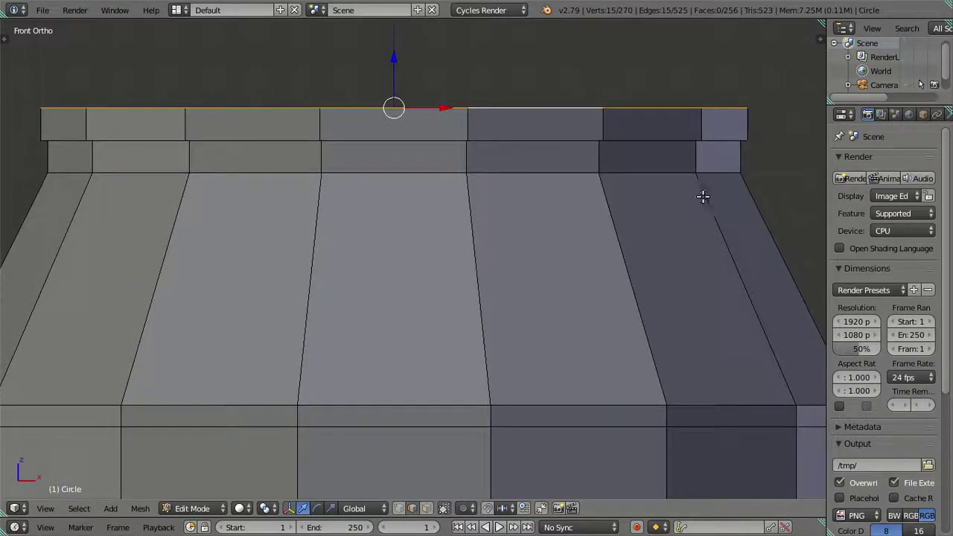
middle_drag(702, 174, 719, 191)
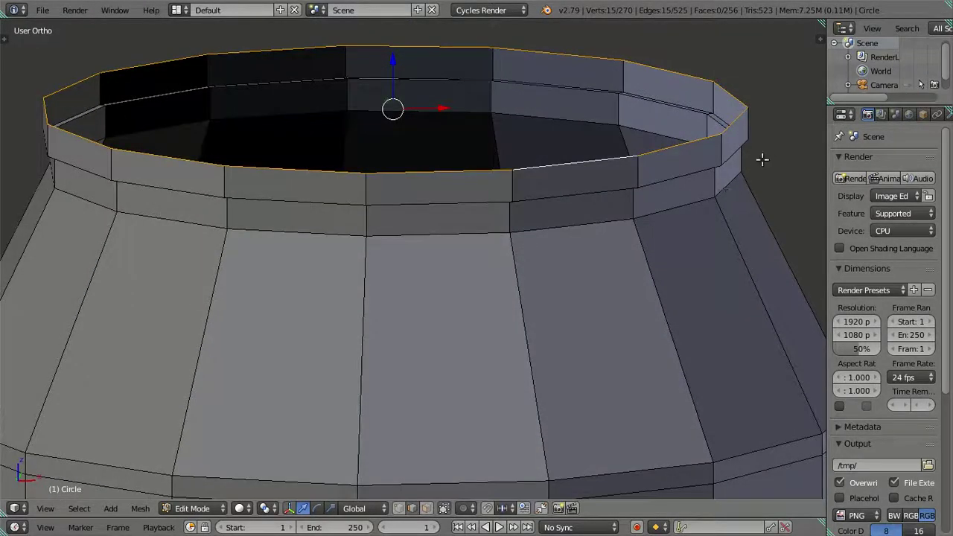
Extrude the top lip loop, scale it inward to 0.97, then deselect and switch to front view.
key(e)
key(s)
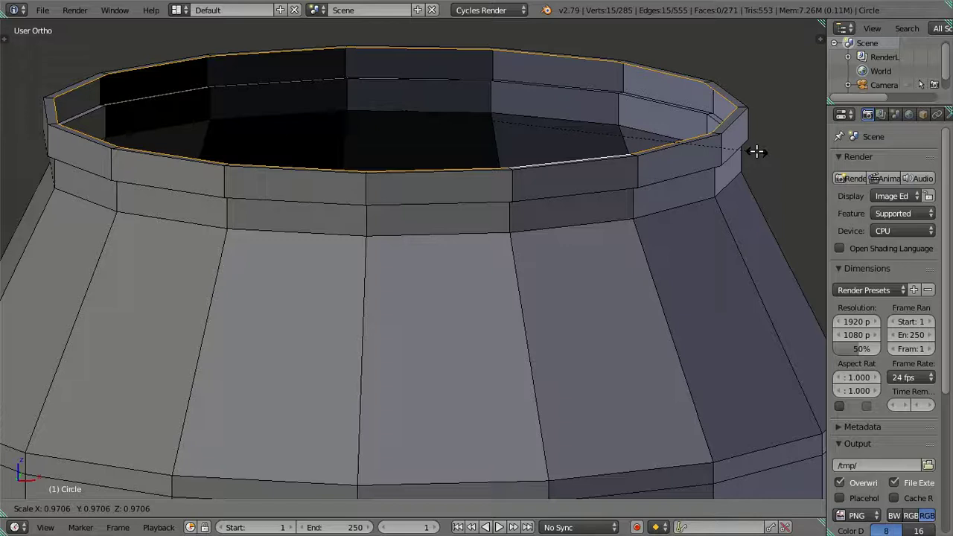
text(.97)
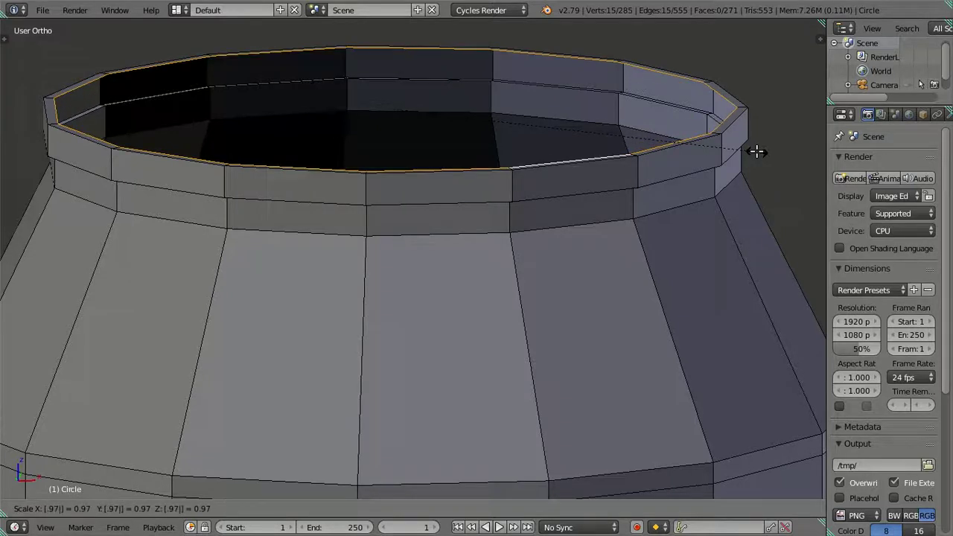
key(Return)
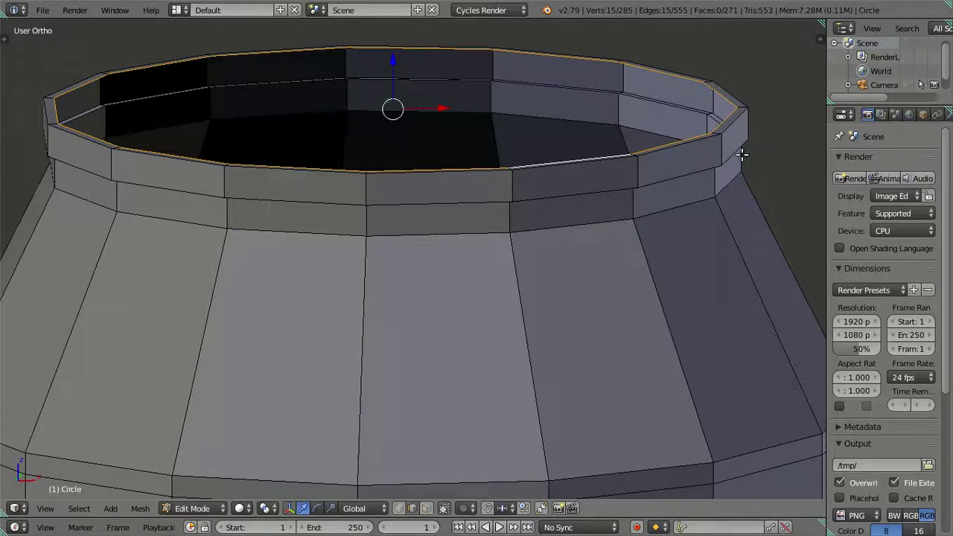
mouse_move(728, 201)
middle_down()
mouse_move(725, 181)
mouse_move(749, 187)
mouse_move(734, 180)
mouse_move(705, 111)
middle_up()
key(a)
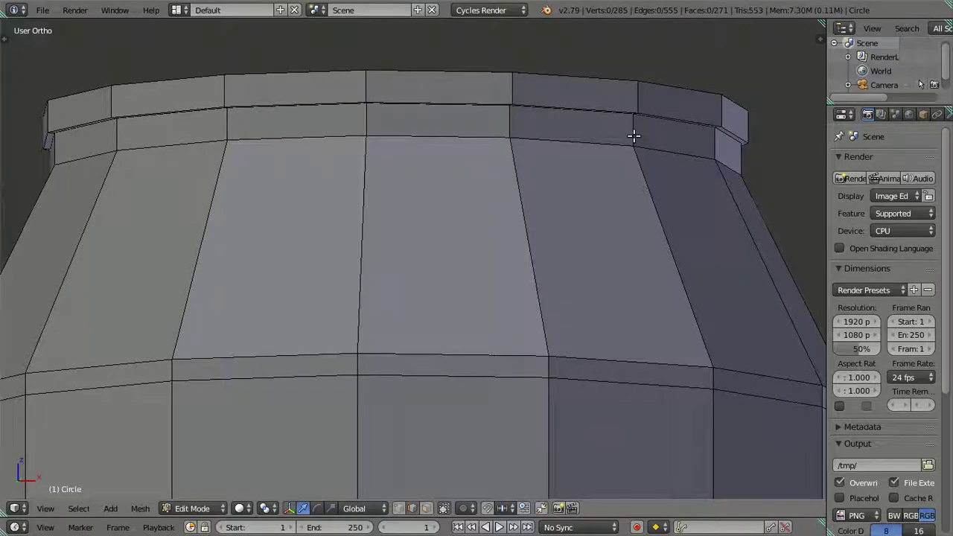
key(KP_1)
scroll(631, 153, down, 3)
Switch to Object Mode and set the can's shading to Smooth.
key(Tab)
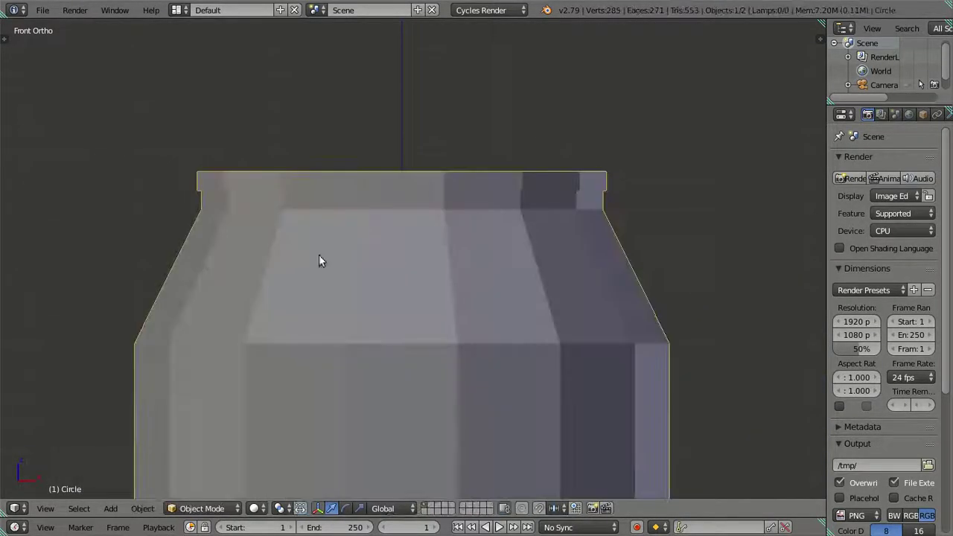
scroll(94, 267, down, 1)
scroll(192, 230, down, 1)
scroll(192, 231, down, 1)
key(t)
click(45, 262)
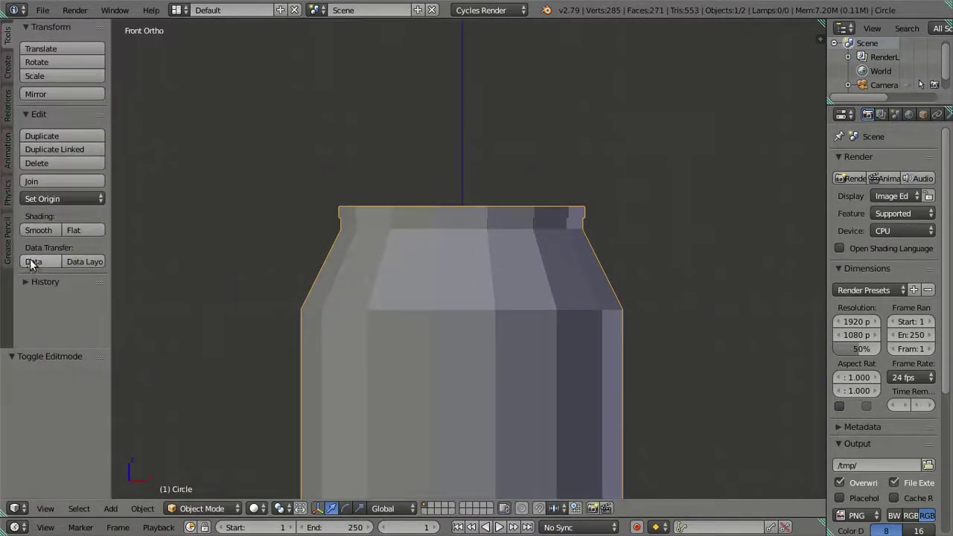
click(41, 230)
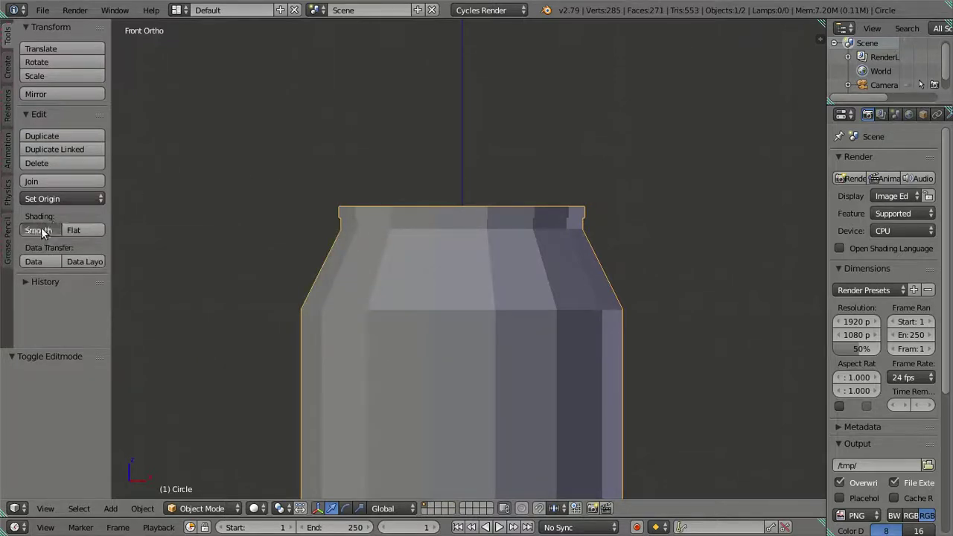
key(t)
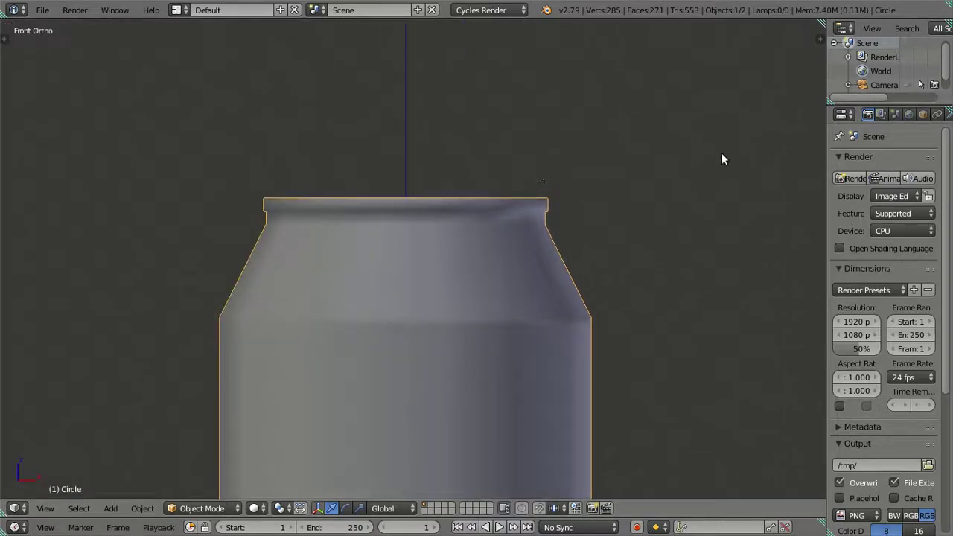
Add a Subdivision Surface modifier with viewport level 2.
scroll(904, 114, down, 2)
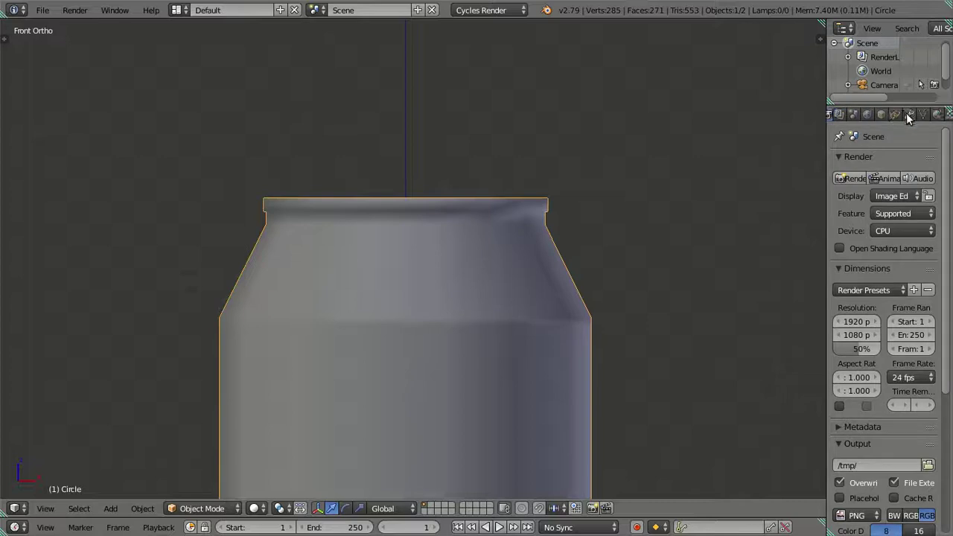
click(908, 113)
click(864, 160)
click(677, 394)
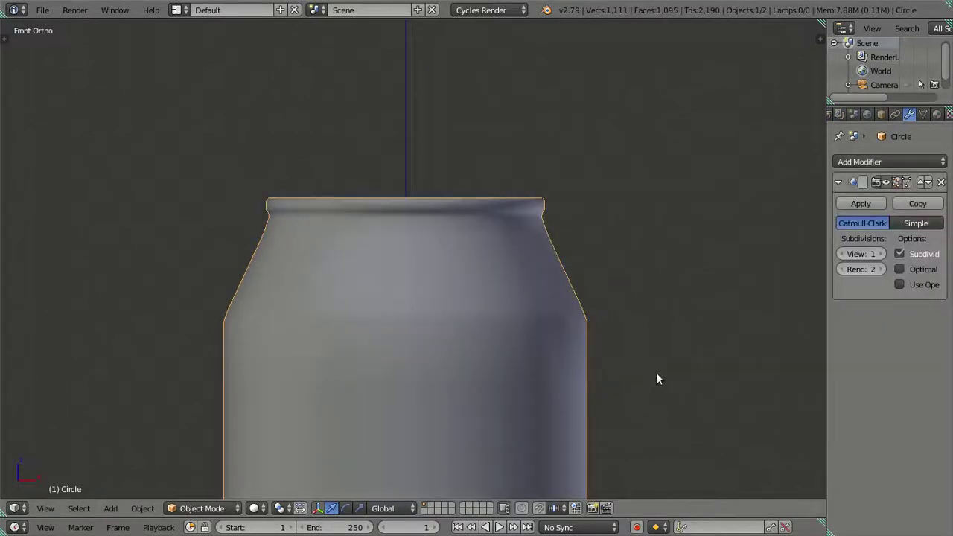
click(881, 254)
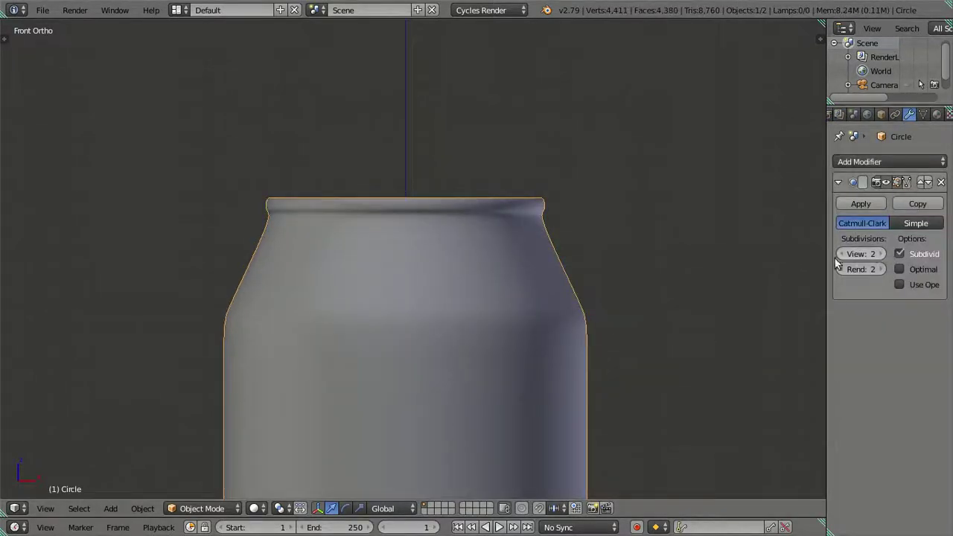
scroll(685, 272, up, 4)
In Edit Mode, cut five edge loops just below the top lip.
key(Tab)
scroll(549, 277, up, 2)
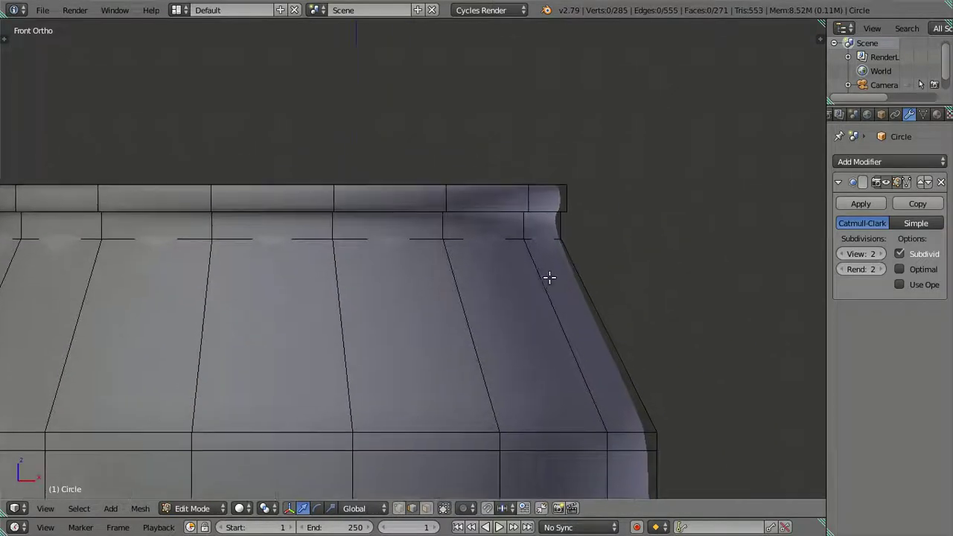
scroll(551, 255, up, 2)
key(ctrl+r)
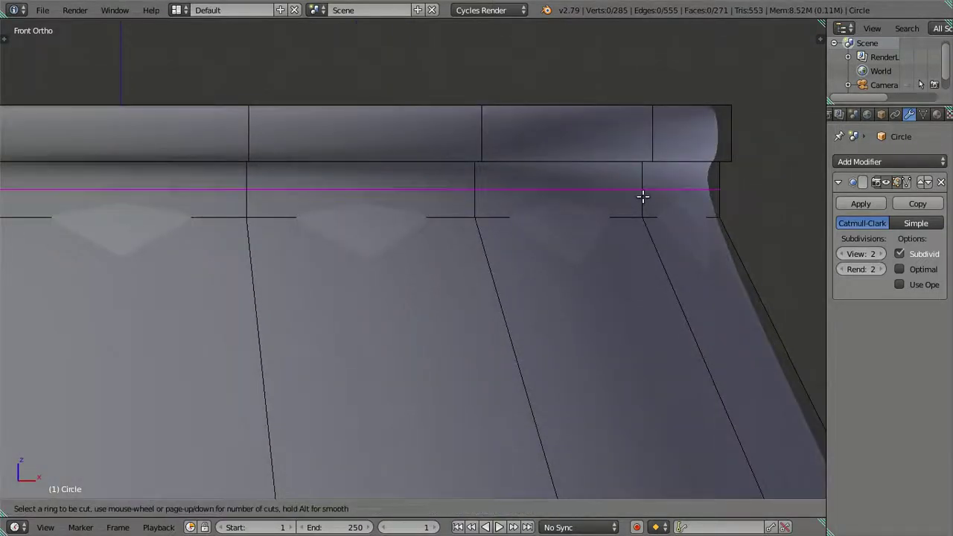
scroll(643, 197, up, 2)
scroll(643, 197, up, 1)
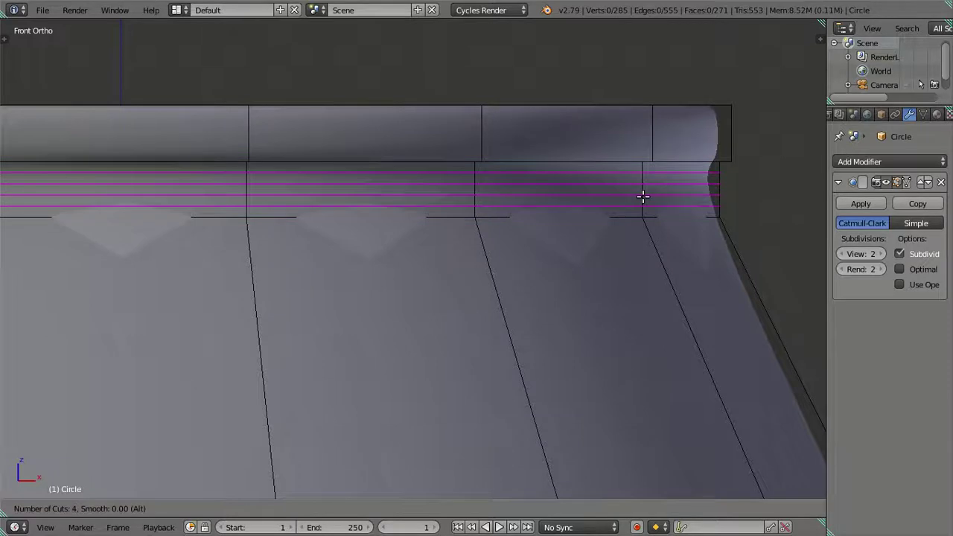
scroll(643, 197, up, 1)
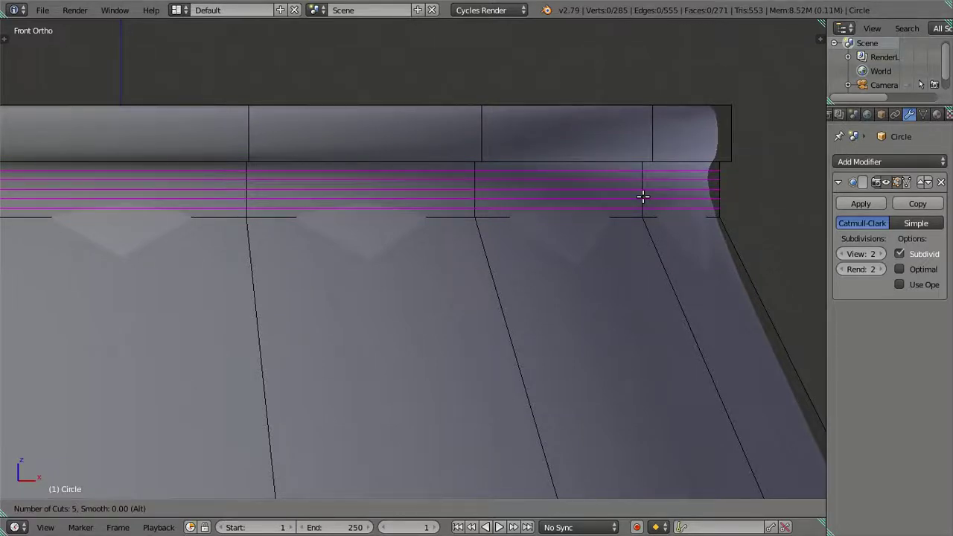
click(642, 197)
right_click(643, 197)
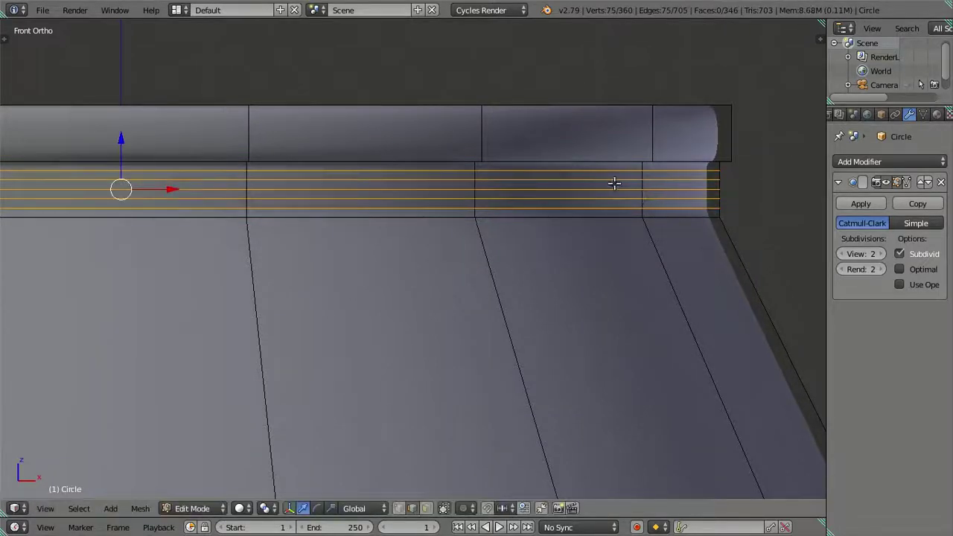
Dissolve all but the uppermost new loop, then preview the smoothed can and return to Edit Mode.
alt+shift+right_click(606, 169)
key(x)
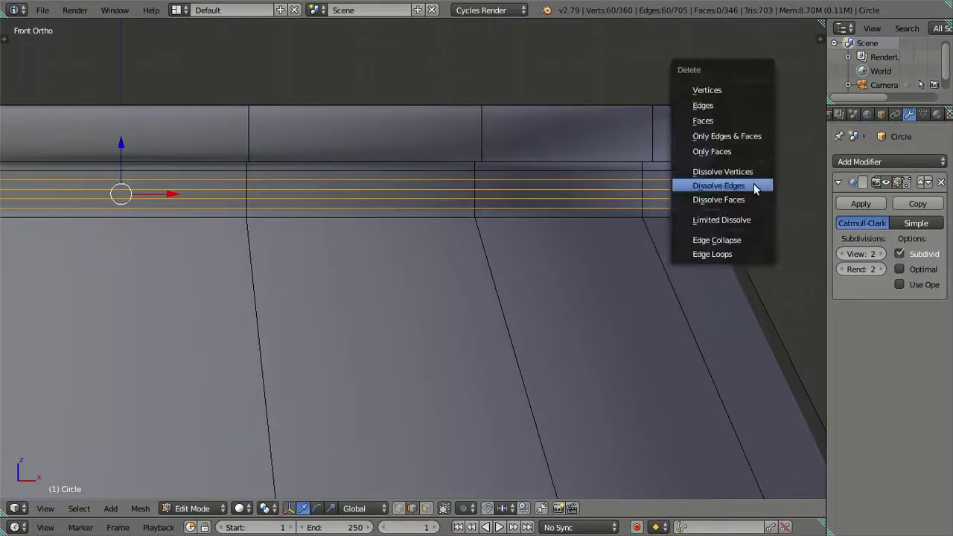
click(754, 188)
scroll(569, 213, down, 3)
scroll(546, 235, down, 2)
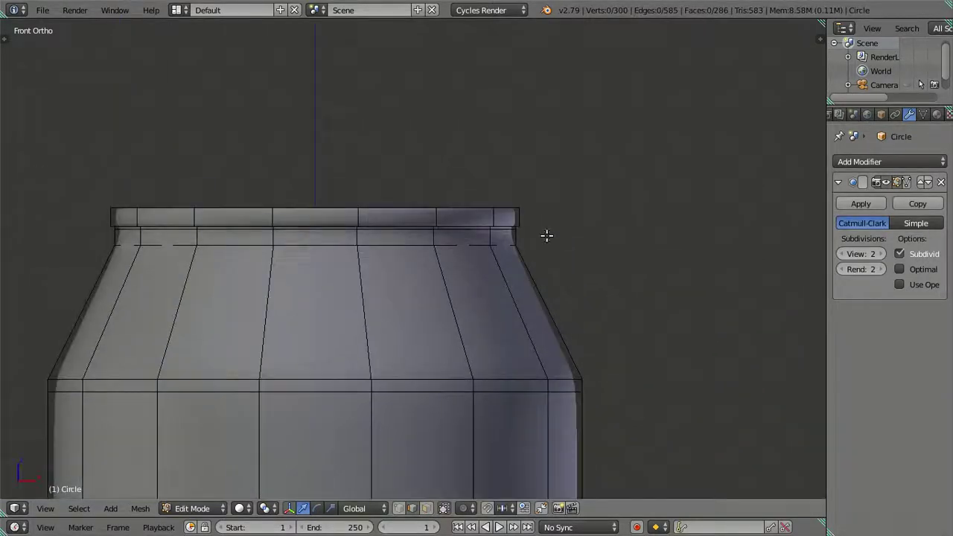
mouse_move(459, 251)
shift+middle_down()
mouse_move(514, 270)
mouse_move(572, 312)
mouse_move(543, 268)
shift+middle_up()
key(Tab)
scroll(511, 271, up, 2)
key(Tab)
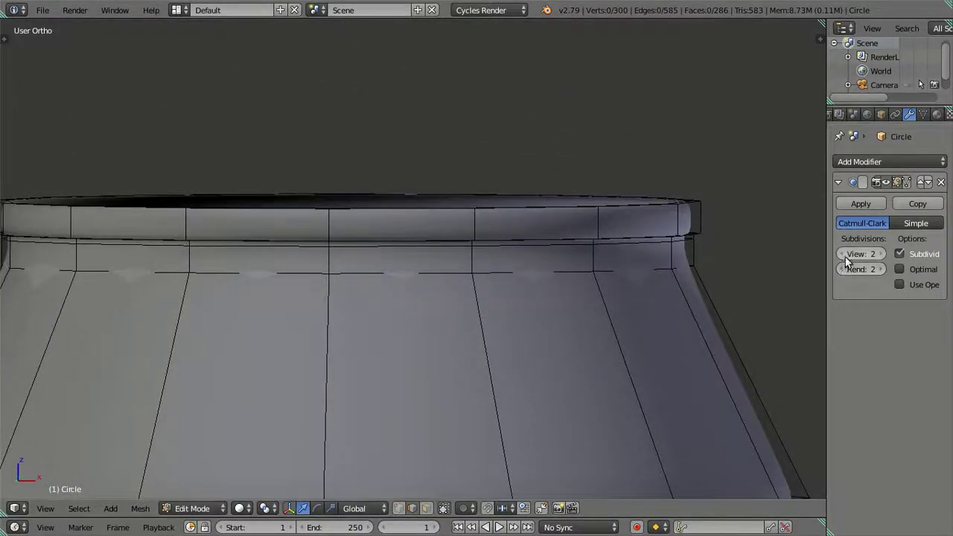
Set viewport subdivision to 0 and extrude the inner top rim loop in place.
drag(846, 261, 826, 258)
mouse_move(825, 258)
middle_down()
mouse_move(713, 269)
mouse_move(713, 281)
mouse_move(684, 262)
middle_up()
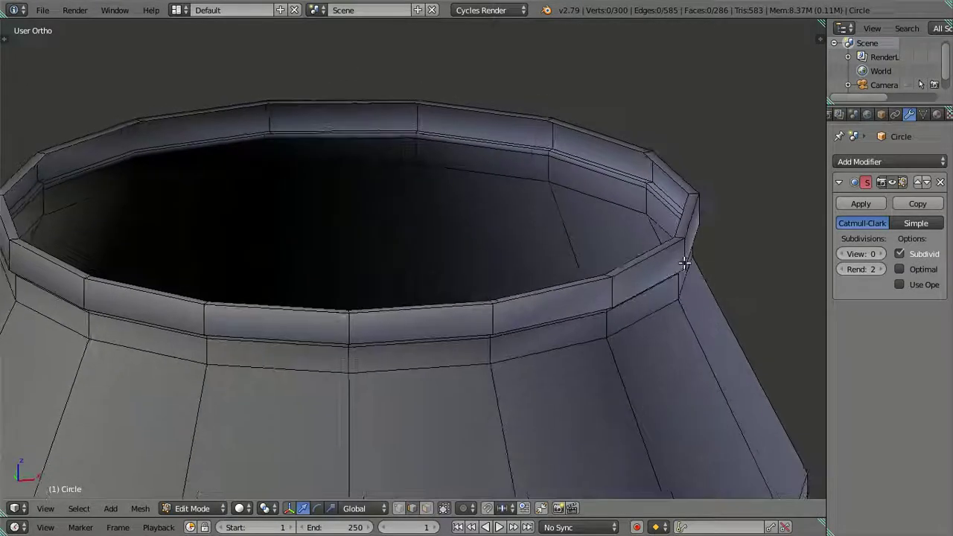
alt+right_click(628, 253)
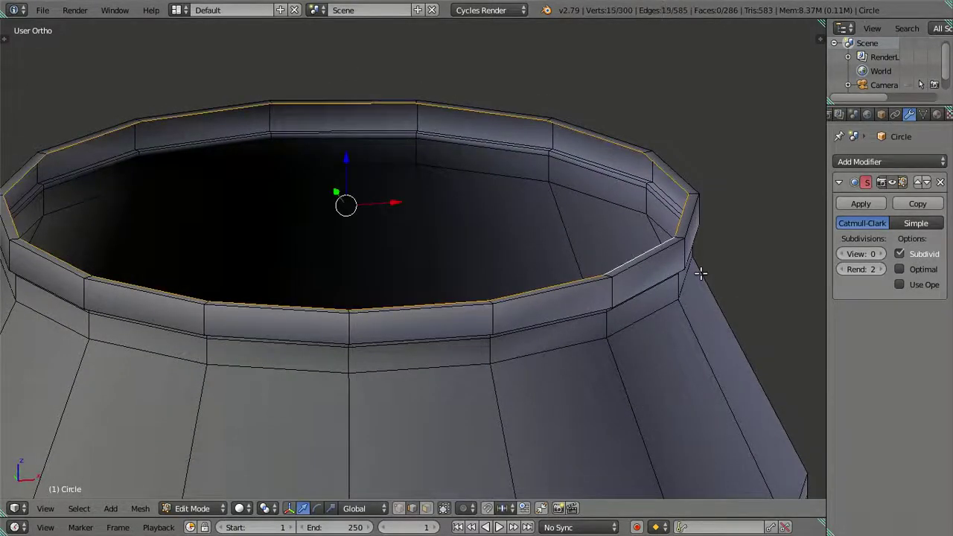
key(e)
right_click(739, 237)
Snap the 3D cursor to the lower rim loop and move the inner rim loop down to it.
mouse_move(533, 389)
middle_down()
mouse_move(537, 365)
mouse_move(553, 376)
mouse_move(529, 315)
middle_up()
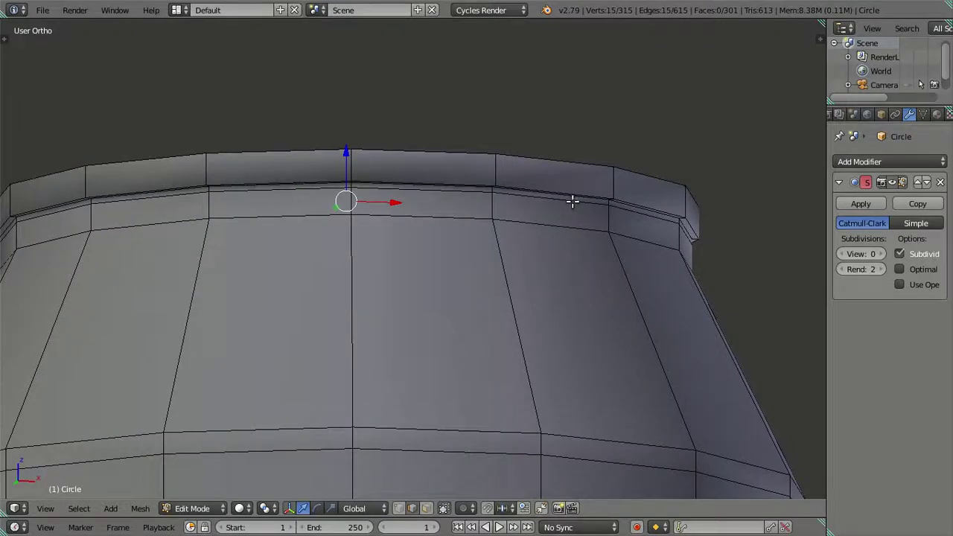
key(a)
alt+right_click(555, 186)
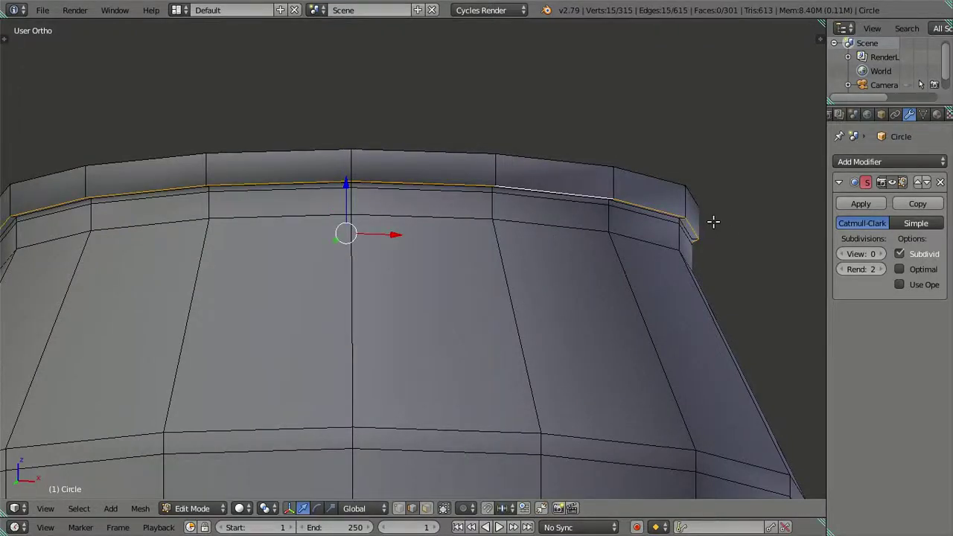
key(shift+s)
click(708, 257)
mouse_move(695, 253)
middle_down()
mouse_move(701, 293)
mouse_move(741, 283)
middle_up()
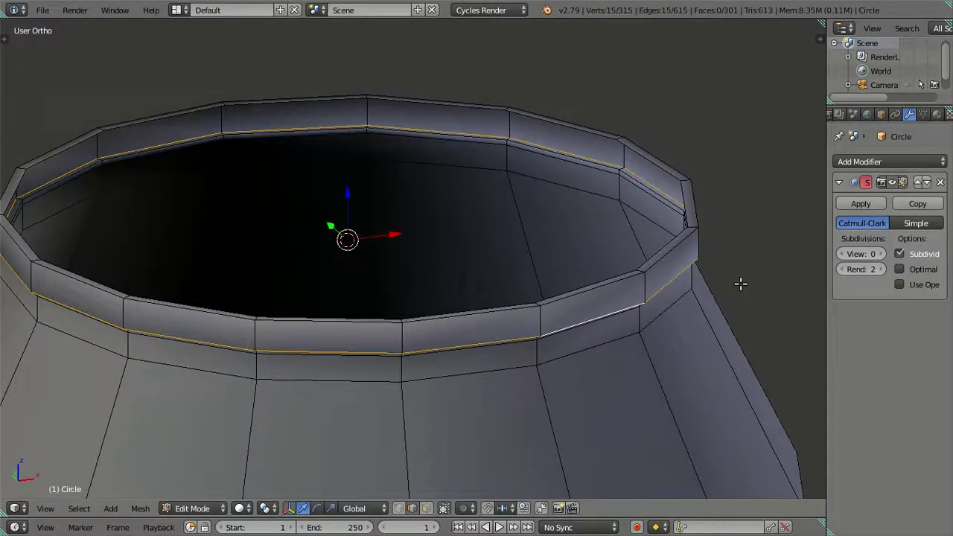
key(ctrl+z)
key(ctrl+z)
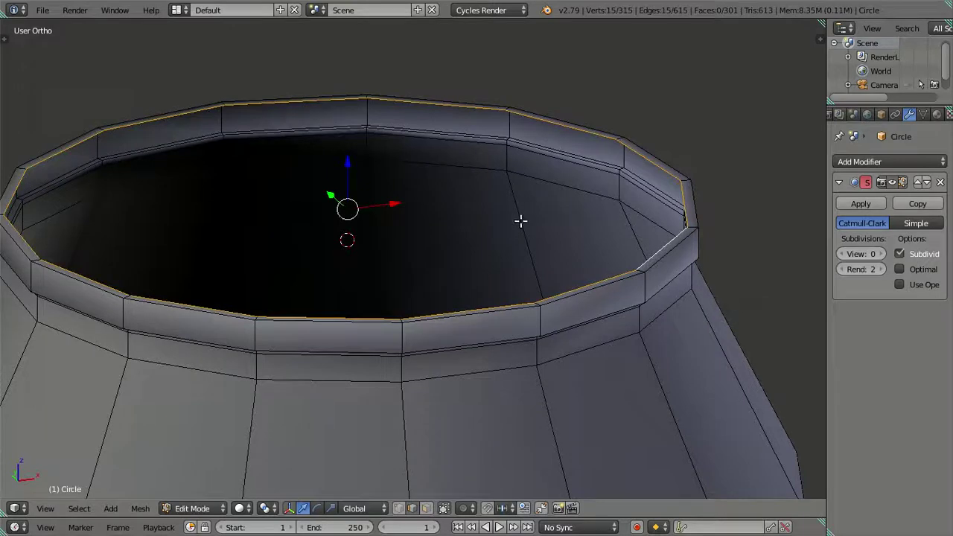
key(shift+s)
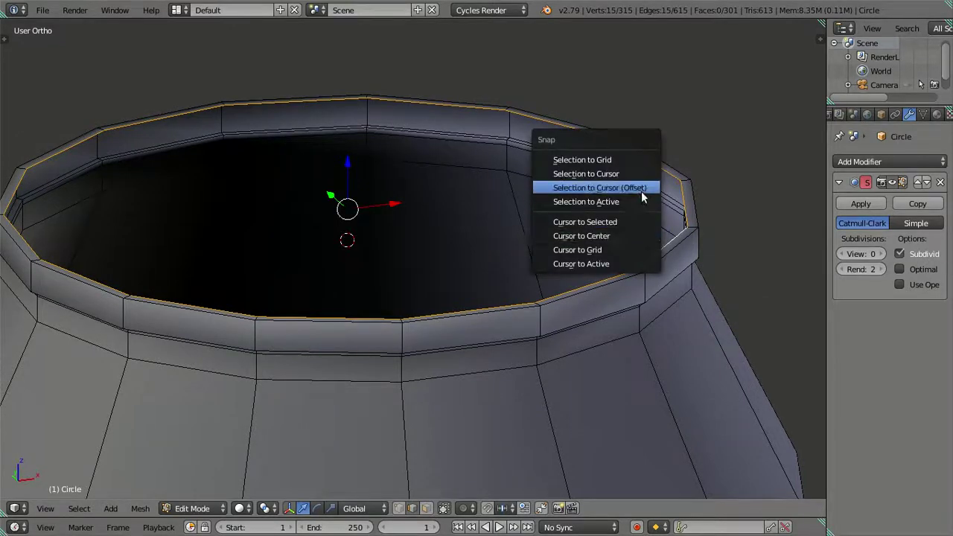
click(641, 191)
Toggle wireframe view and rescale the inner rim loop.
mouse_move(640, 206)
middle_down()
mouse_move(660, 261)
mouse_move(668, 245)
mouse_move(644, 265)
middle_up()
mouse_move(646, 274)
middle_down()
mouse_move(692, 242)
mouse_move(677, 221)
mouse_move(687, 270)
mouse_move(647, 272)
mouse_move(685, 288)
middle_up()
key(z)
key(z)
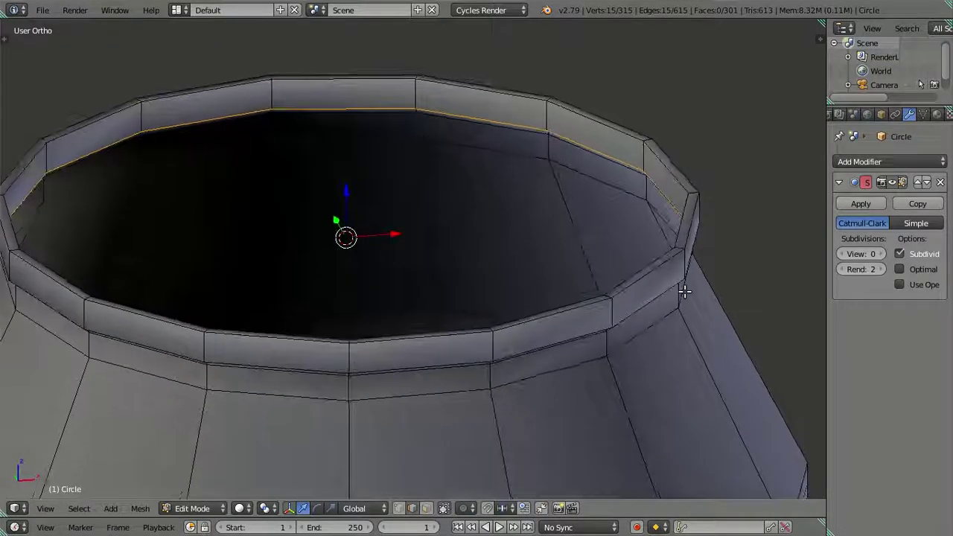
key(s)
text(.98)
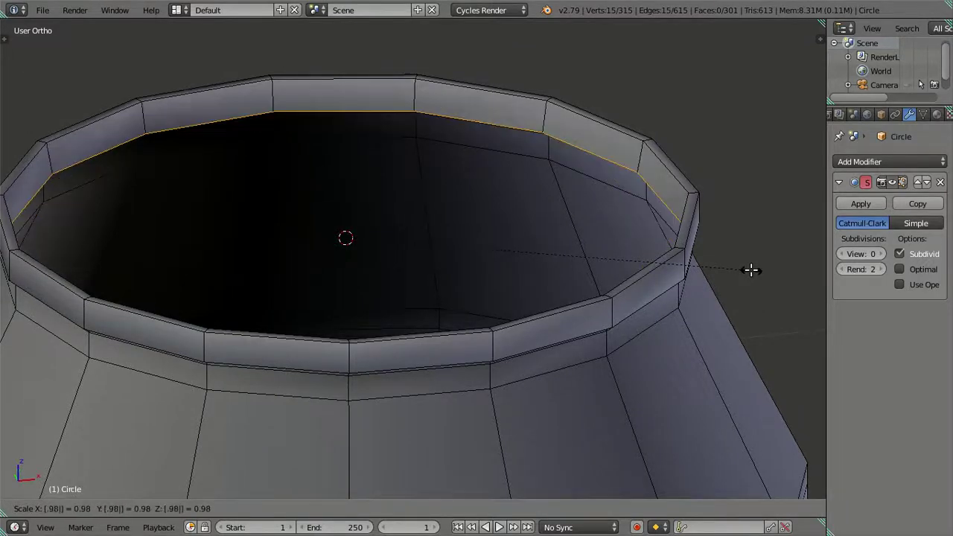
click(750, 270)
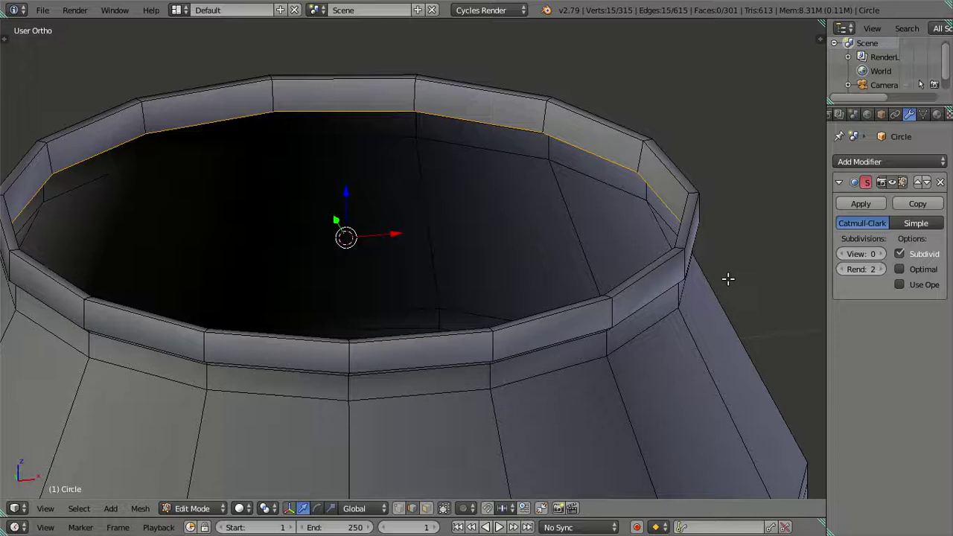
mouse_move(710, 276)
middle_down()
mouse_move(736, 253)
mouse_move(758, 261)
mouse_move(719, 276)
mouse_move(710, 251)
mouse_move(736, 271)
mouse_move(744, 248)
mouse_move(787, 266)
middle_up()
Preview the rim at subdivision level 2, then set viewport subdivision back to 0.
click(880, 254)
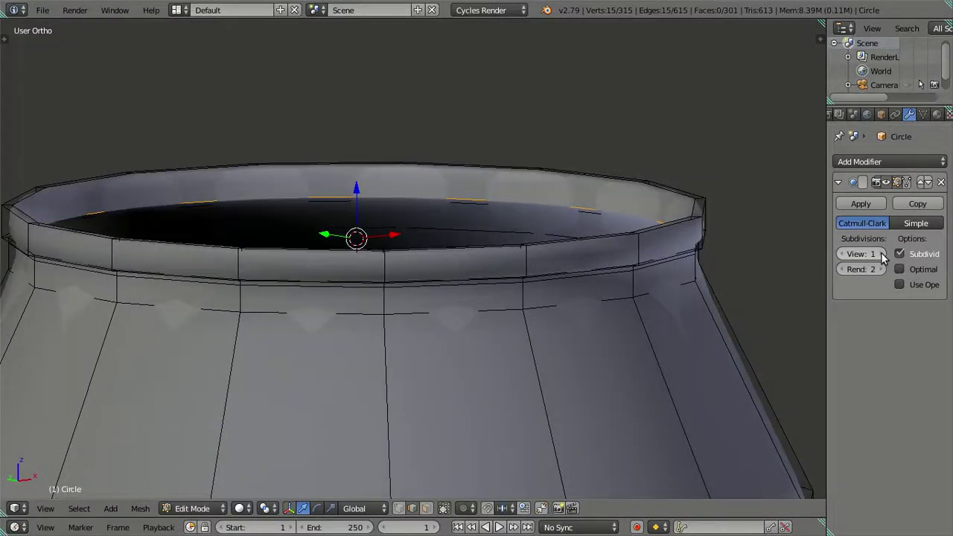
click(880, 254)
middle_drag(775, 285, 745, 276)
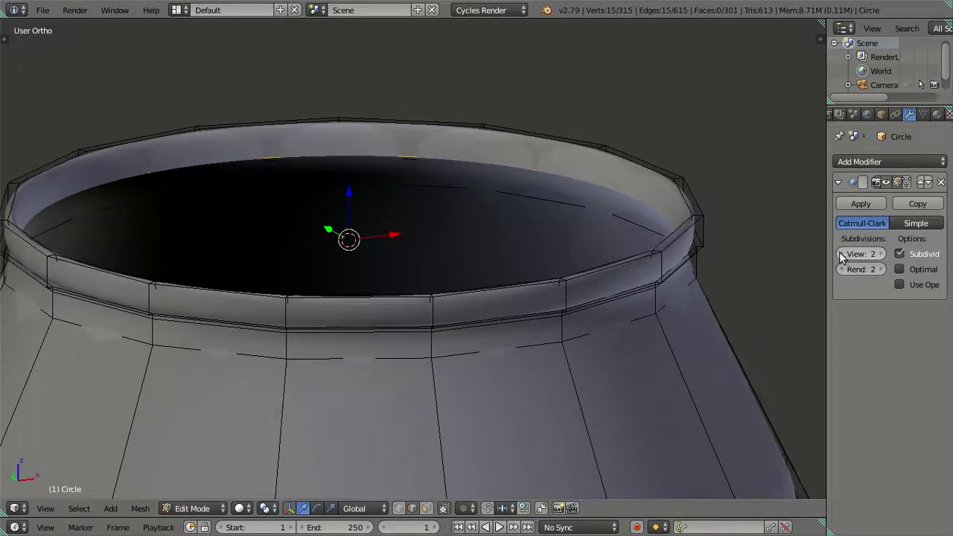
click(841, 254)
click(841, 254)
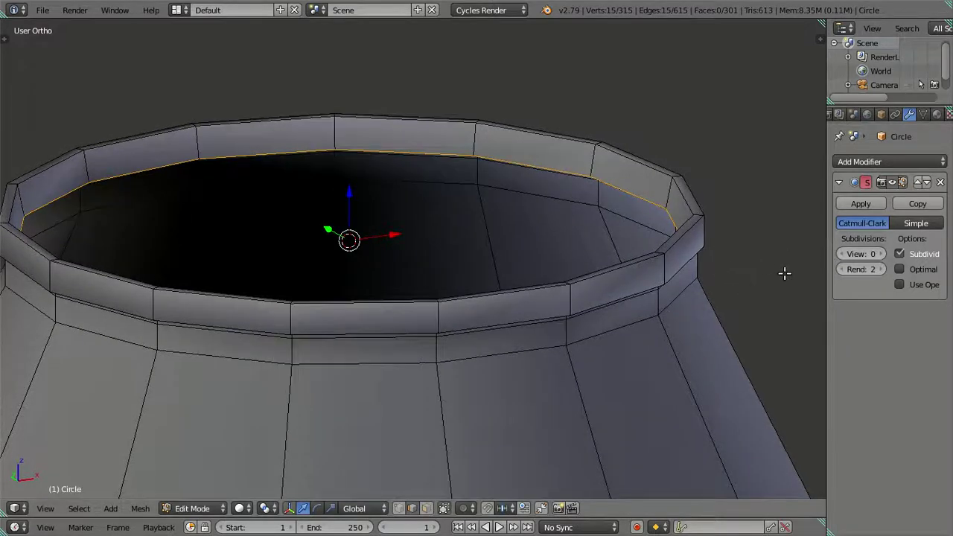
Extrude the inner rim loop, scale it to 0.97 and lower it -0.02 along Z.
key(e)
key(s)
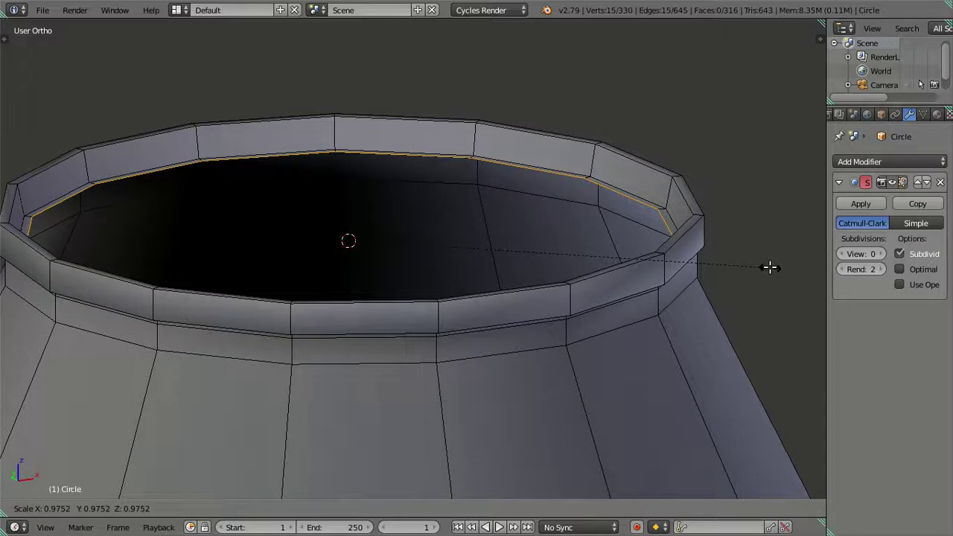
text(.97)
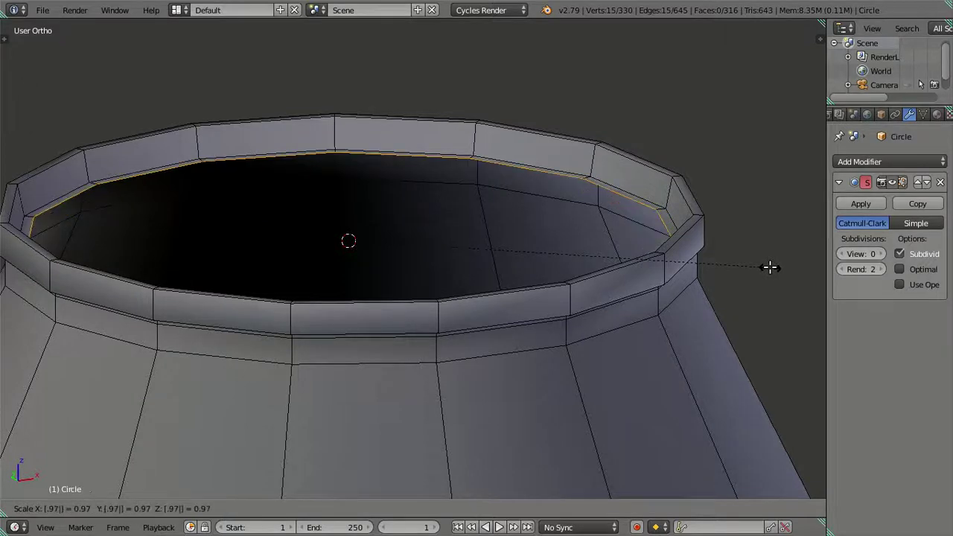
key(Return)
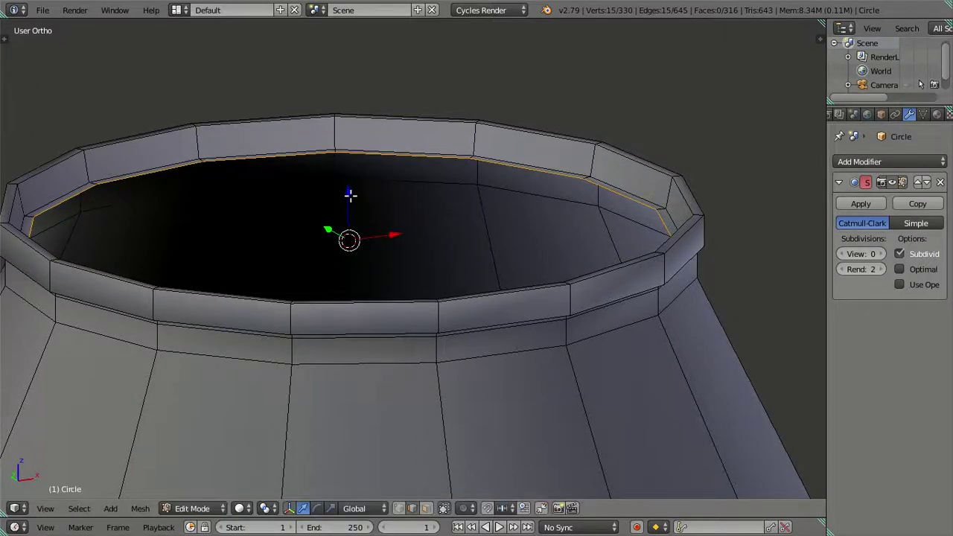
key(g)
key(z)
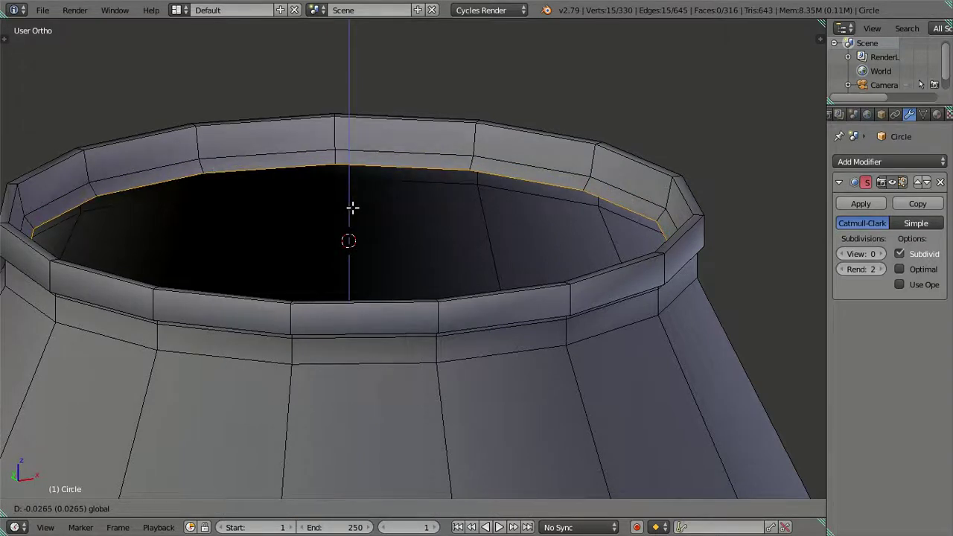
text(-.0)
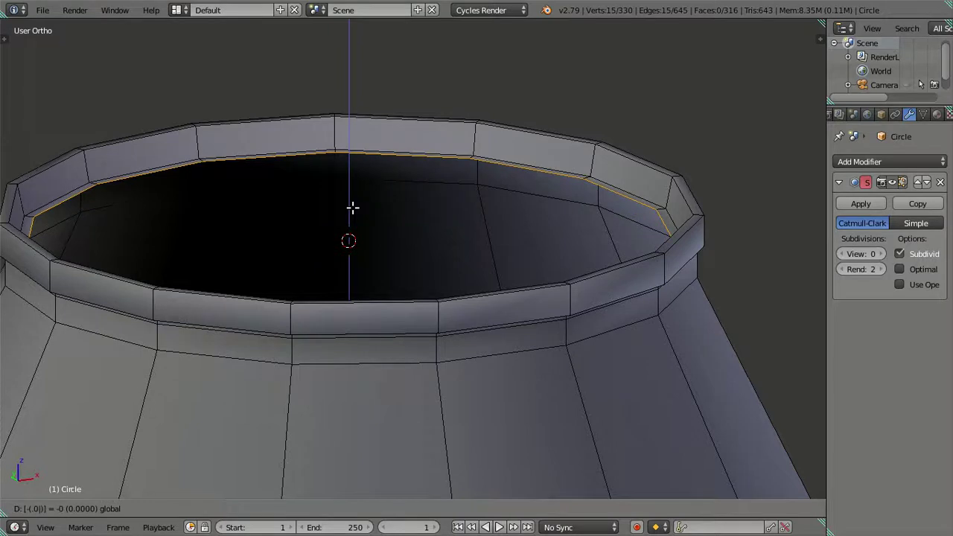
text(2)
key(Return)
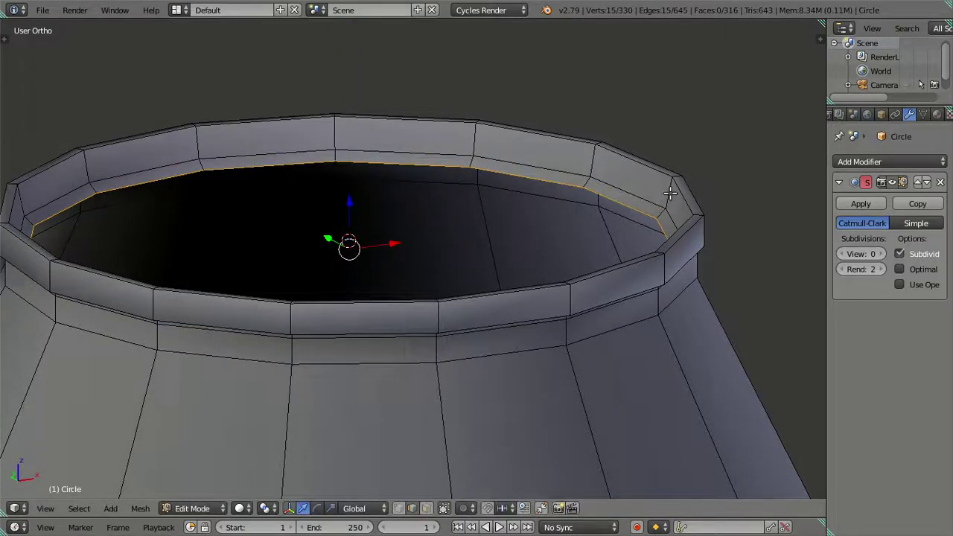
Add five loop cuts around the rim band and dissolve them down to one extra loop.
scroll(670, 192, up, 1)
scroll(665, 187, up, 1)
scroll(661, 198, up, 2)
scroll(614, 241, up, 1)
key(ctrl+r)
scroll(610, 220, up, 2)
scroll(609, 219, up, 1)
scroll(609, 220, up, 1)
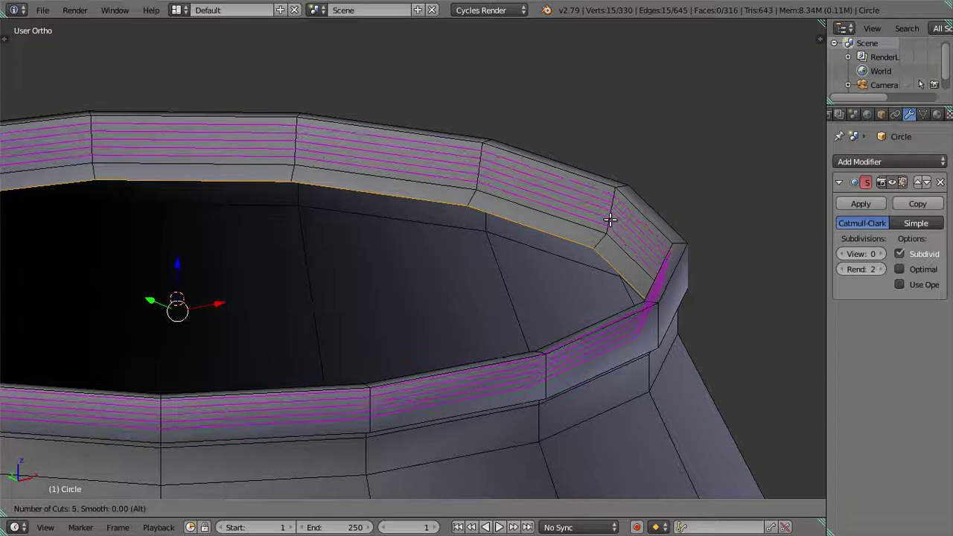
click(609, 219)
right_click(609, 220)
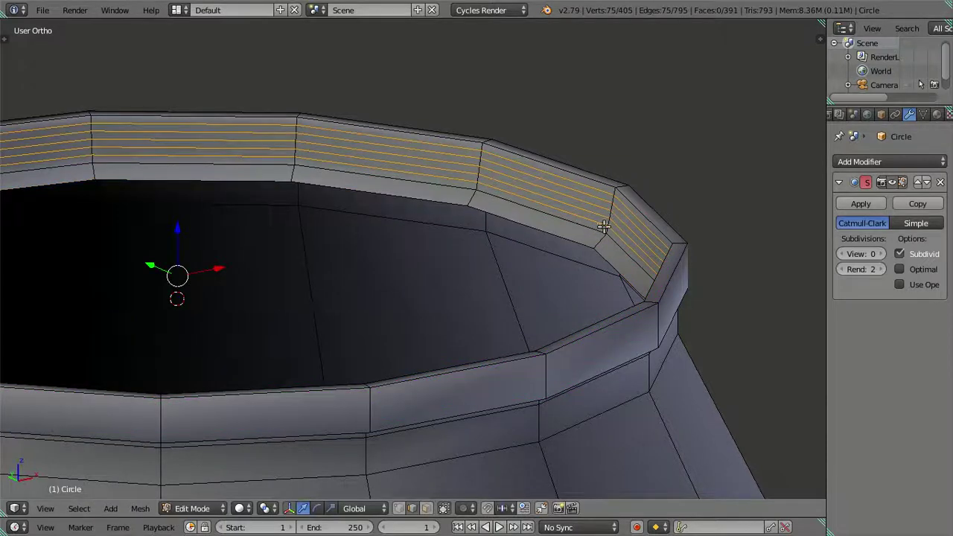
key(x)
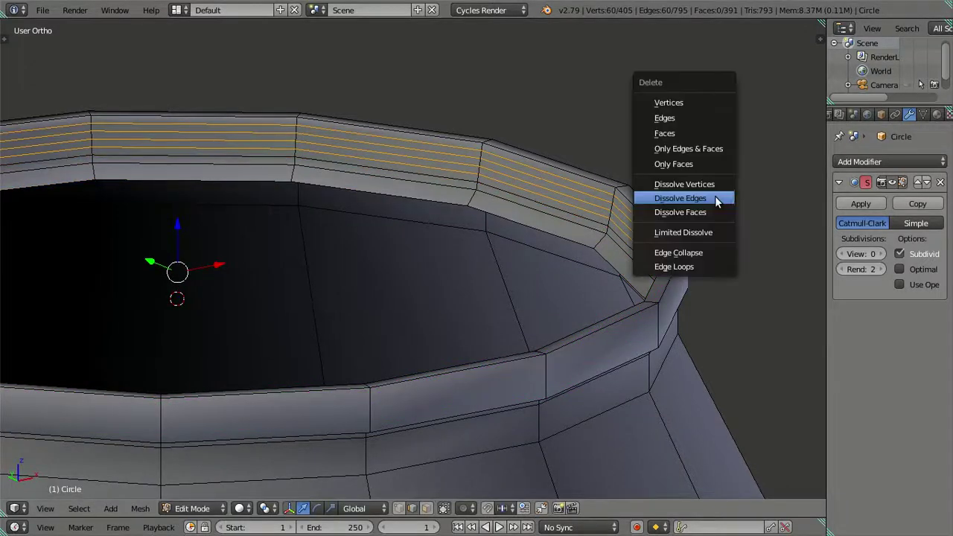
click(715, 197)
Select the inner top rim loop and extrude it in place.
scroll(675, 213, down, 4)
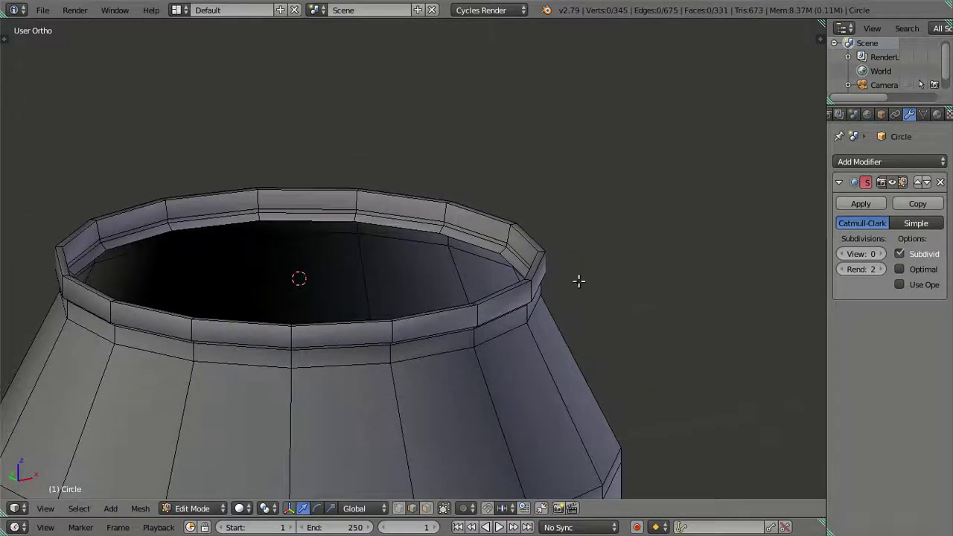
shift+middle_drag(578, 278, 644, 275)
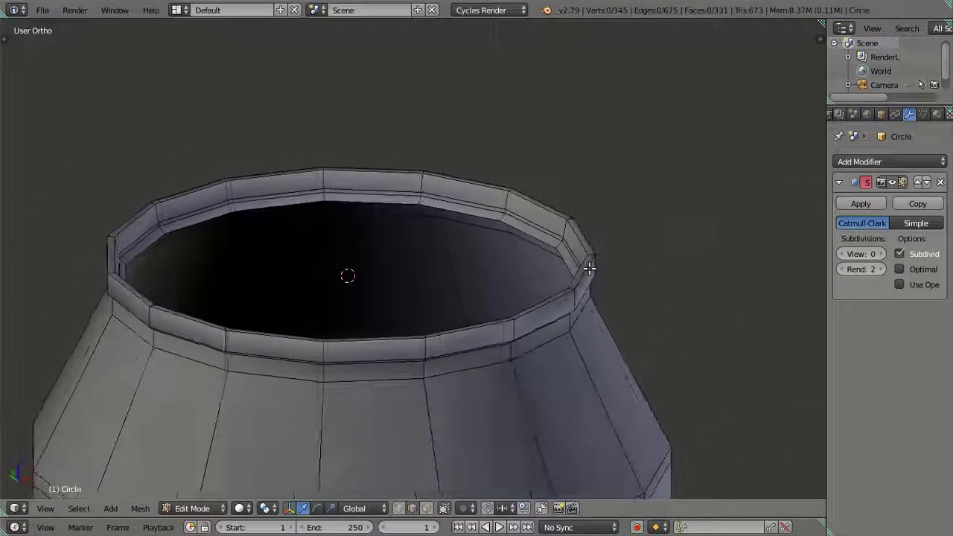
alt+right_click(528, 233)
shift+middle_drag(658, 285, 699, 282)
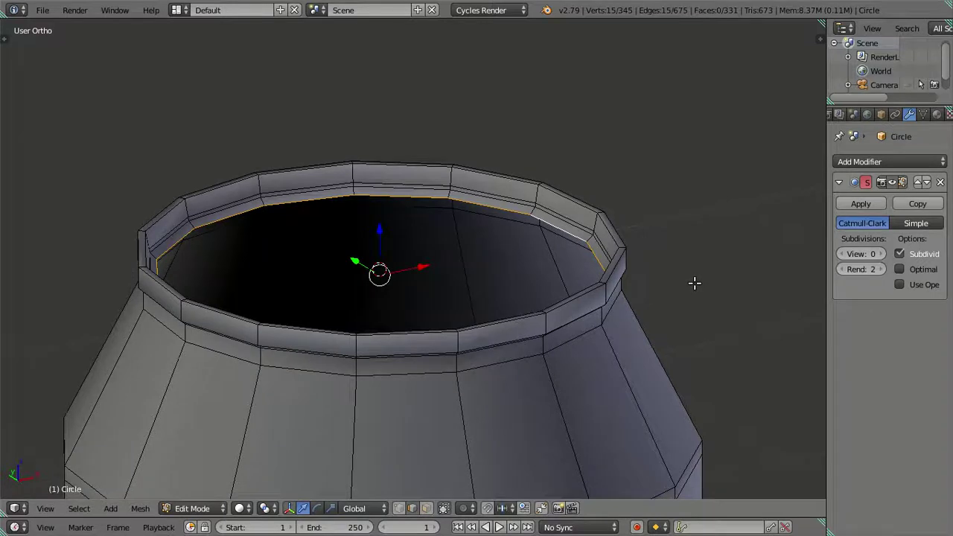
scroll(664, 283, up, 2)
key(e)
right_click(622, 307)
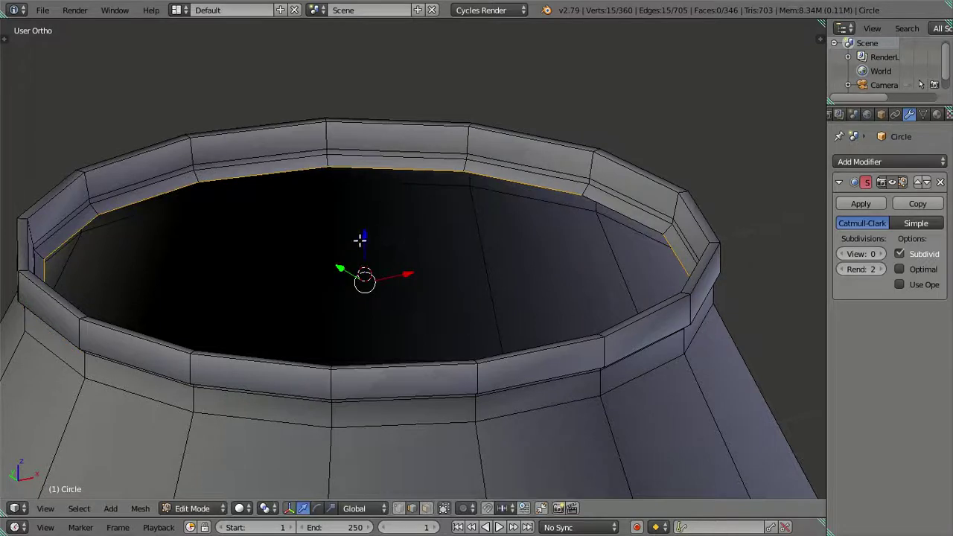
Move the extruded inner loop straight down along Z, then inspect the rim from a lower angle.
key(g)
key(z)
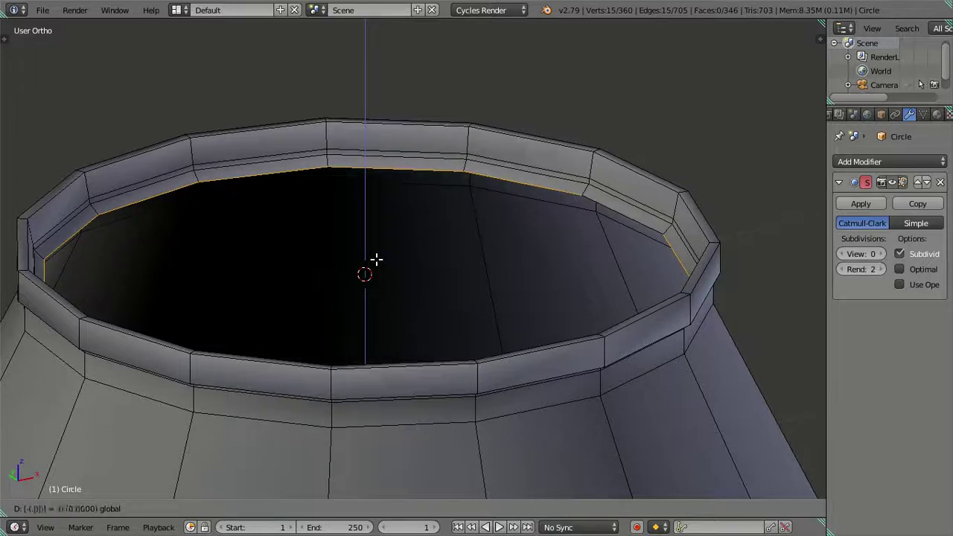
key(Return)
mouse_move(376, 258)
middle_down()
mouse_move(536, 283)
mouse_move(519, 278)
mouse_move(521, 291)
middle_up()
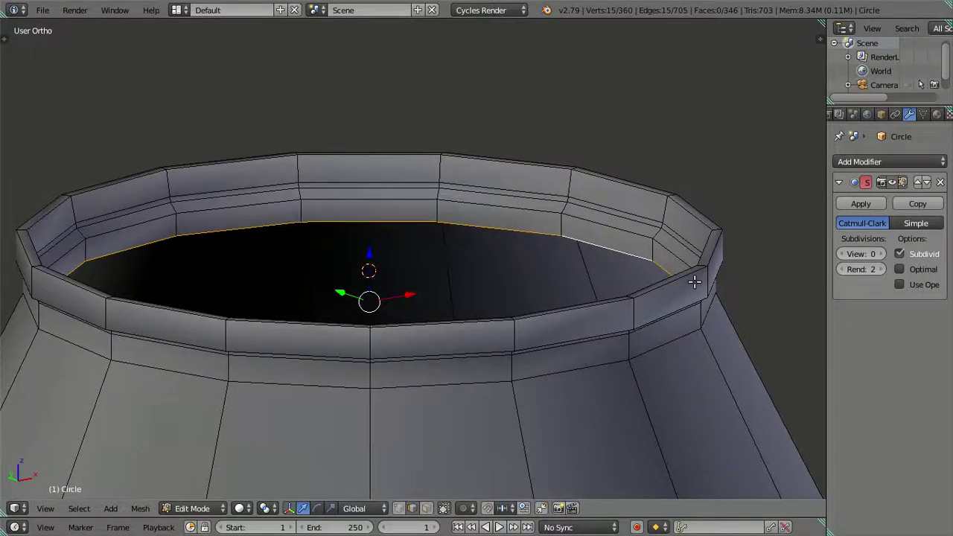
scroll(634, 229, up, 3)
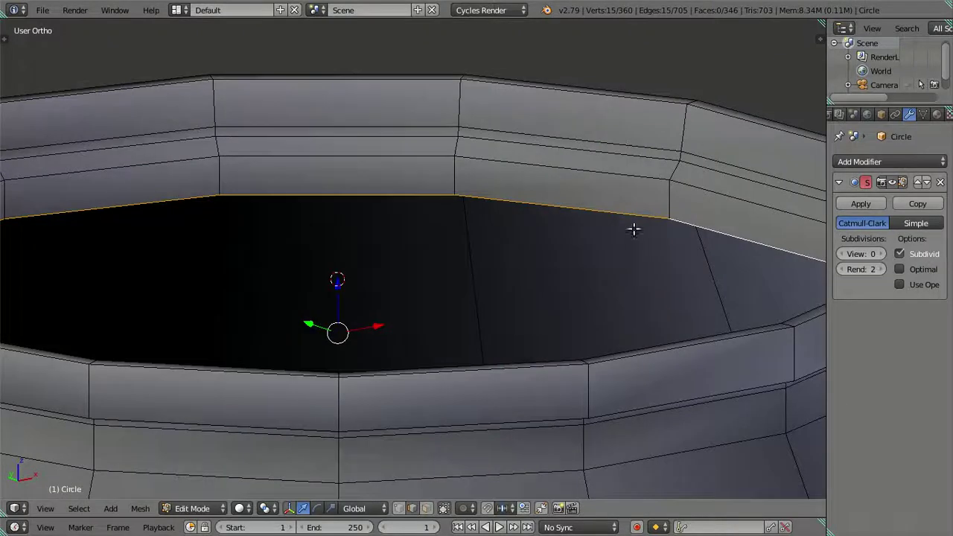
Add two loop cuts on the rim, then dissolve them again.
key(ctrl+r)
scroll(670, 203, up, 1)
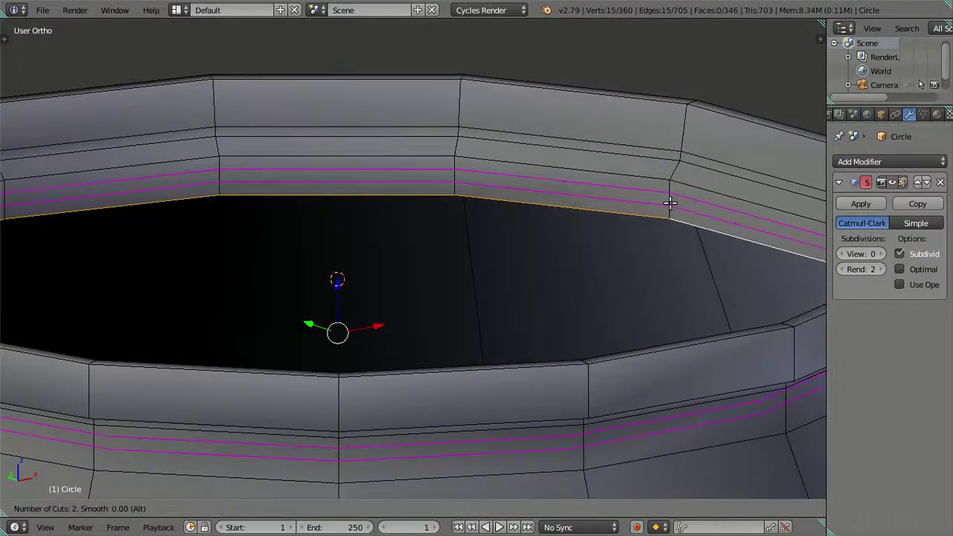
click(670, 203)
right_click(656, 194)
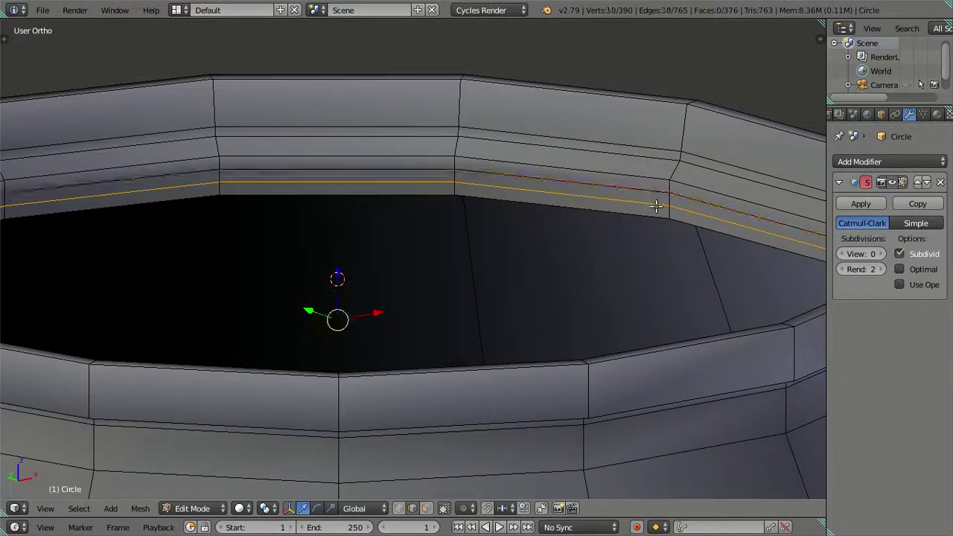
key(x)
click(652, 235)
scroll(595, 249, down, 3)
scroll(607, 272, down, 2)
Select the inner rim edge loop and scale it by 0.98, then by 0.99.
mouse_move(606, 273)
middle_down()
mouse_move(634, 278)
mouse_move(621, 281)
mouse_move(643, 258)
mouse_move(627, 298)
mouse_move(599, 298)
middle_up()
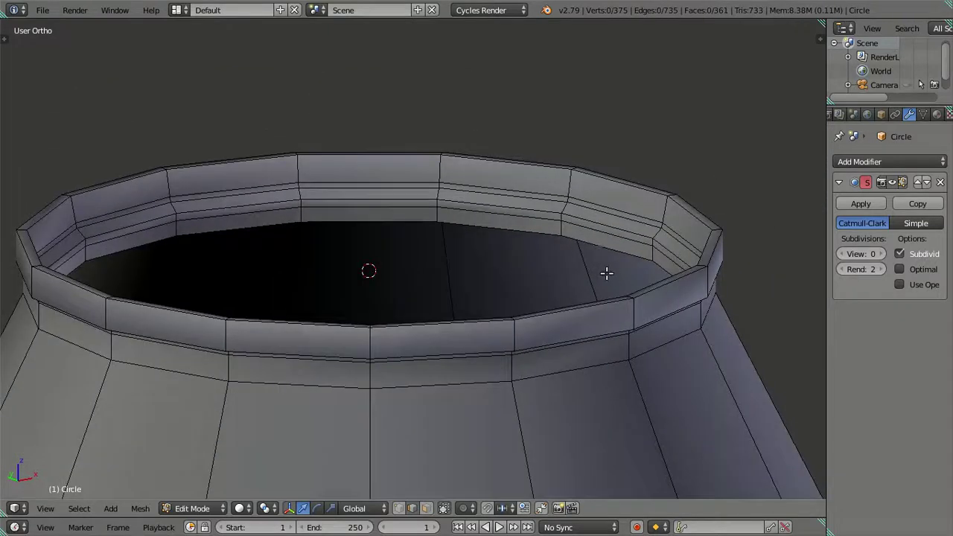
alt+right_click(650, 250)
scroll(650, 250, up, 2)
scroll(704, 268, up, 1)
scroll(719, 261, up, 1)
key(e)
key(ctrl+z)
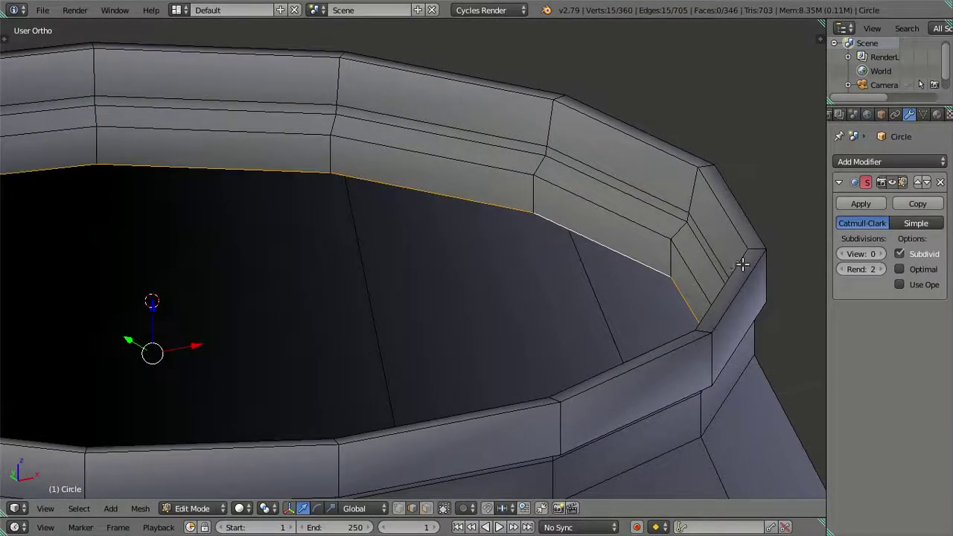
key(s)
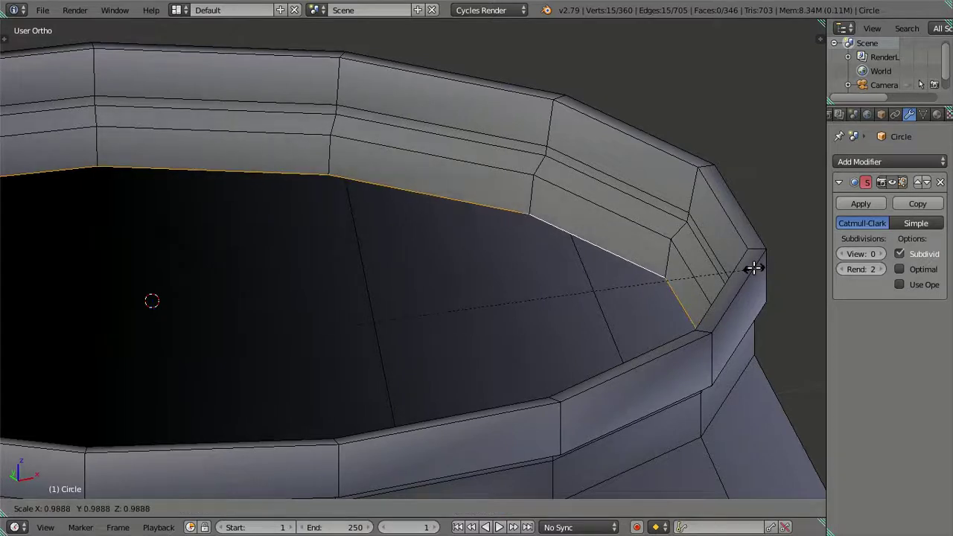
text(.98)
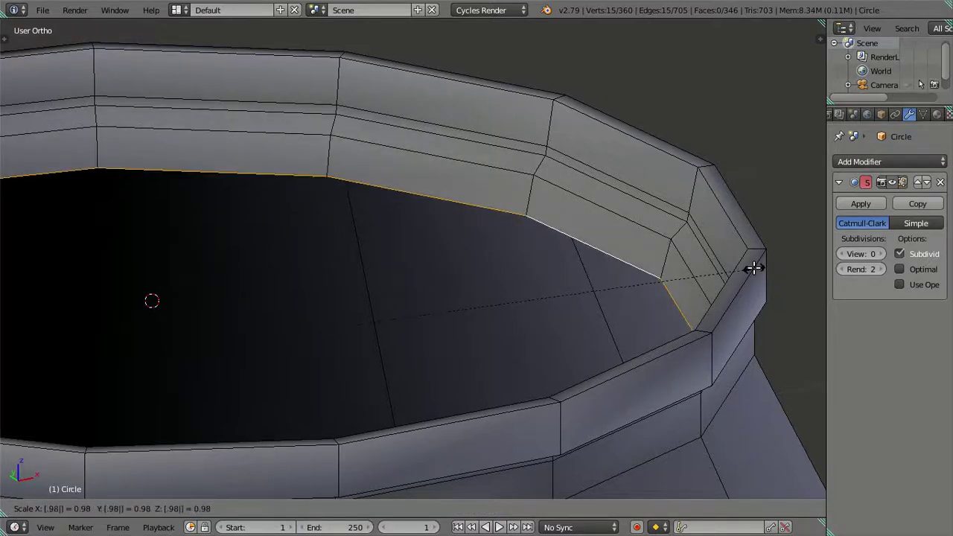
key(Return)
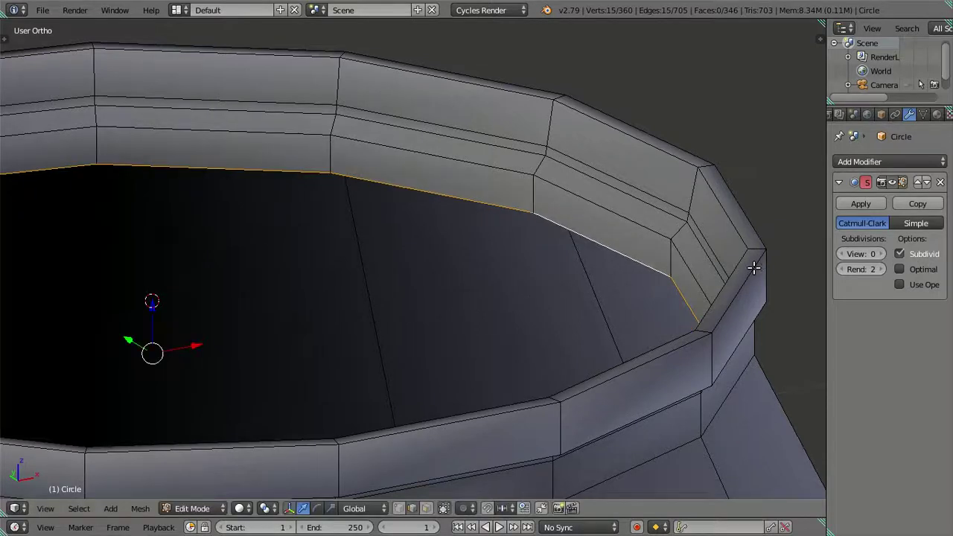
text(s.99)
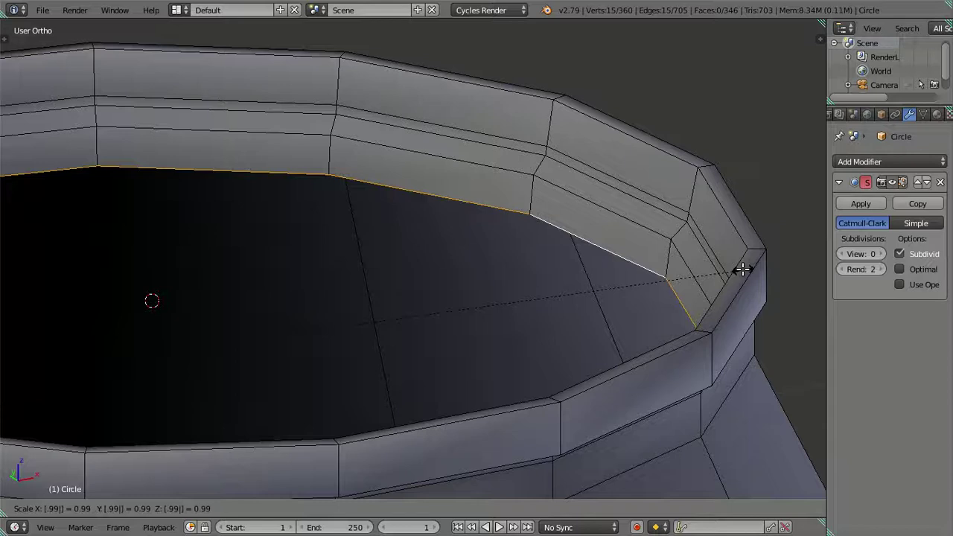
key(Return)
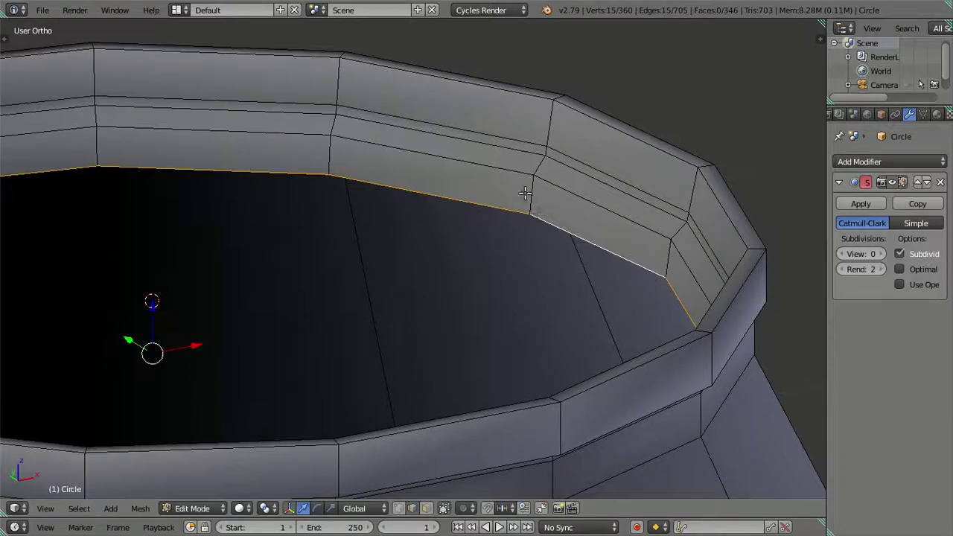
Add two edge loops around the rim and dissolve one of them.
key(ctrl+r)
scroll(525, 194, up, 1)
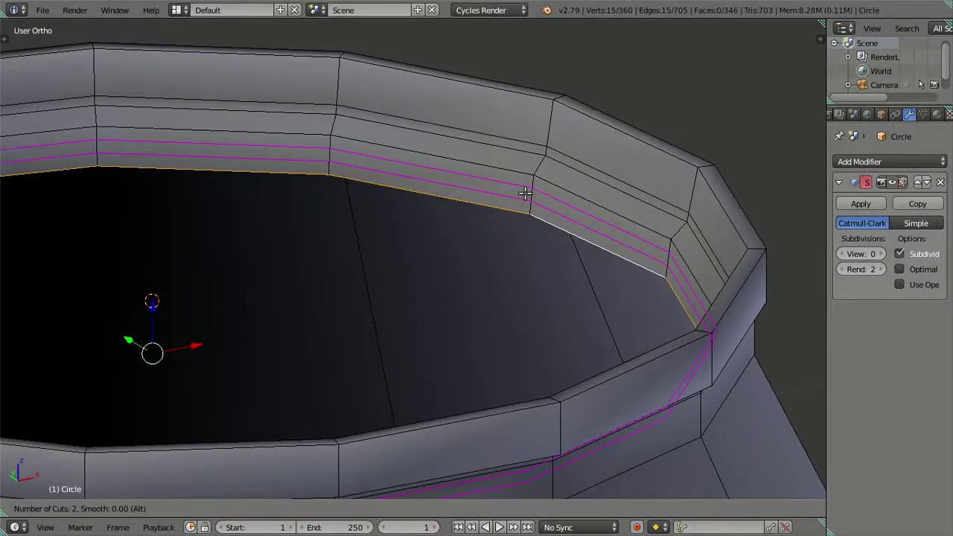
click(525, 194)
click(521, 189)
alt+click(514, 183)
key(x)
click(548, 246)
Extrude the inner top rim loop and scale it inward to 0.98.
alt+click(612, 249)
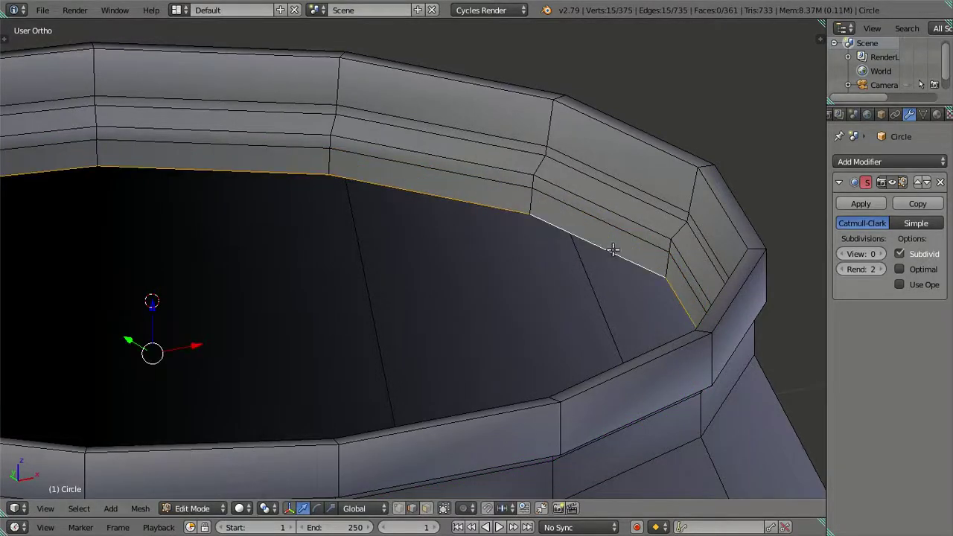
scroll(675, 264, down, 1)
middle_drag(721, 272, 715, 279)
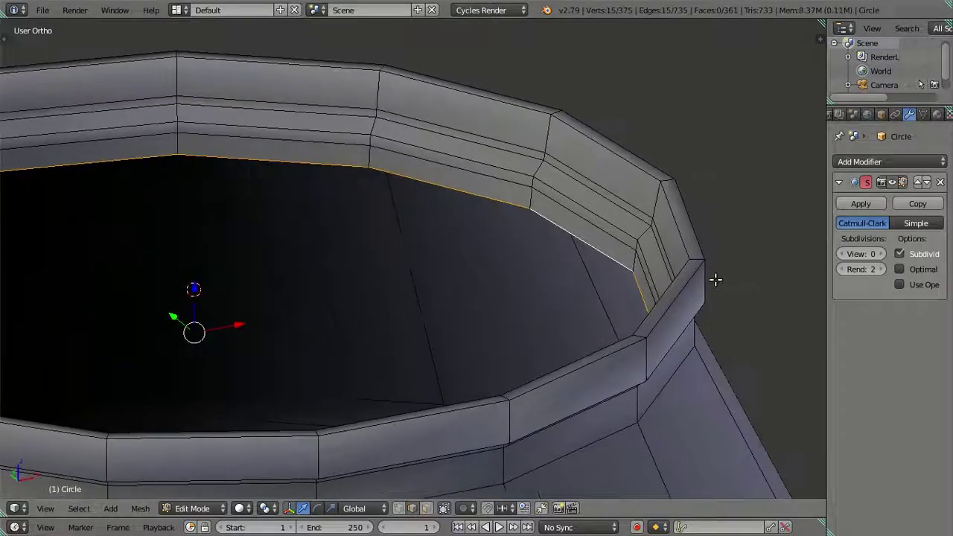
key(e)
key(s)
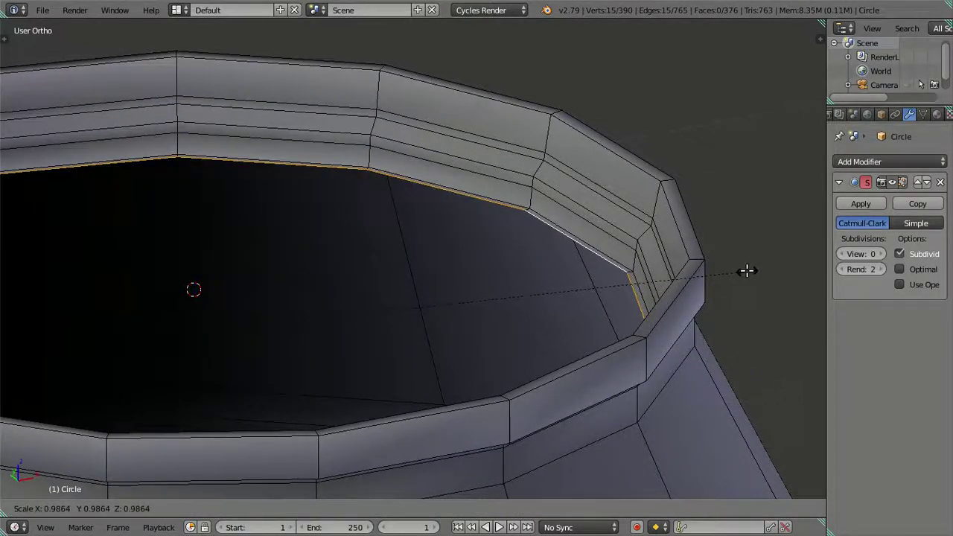
text(.98)
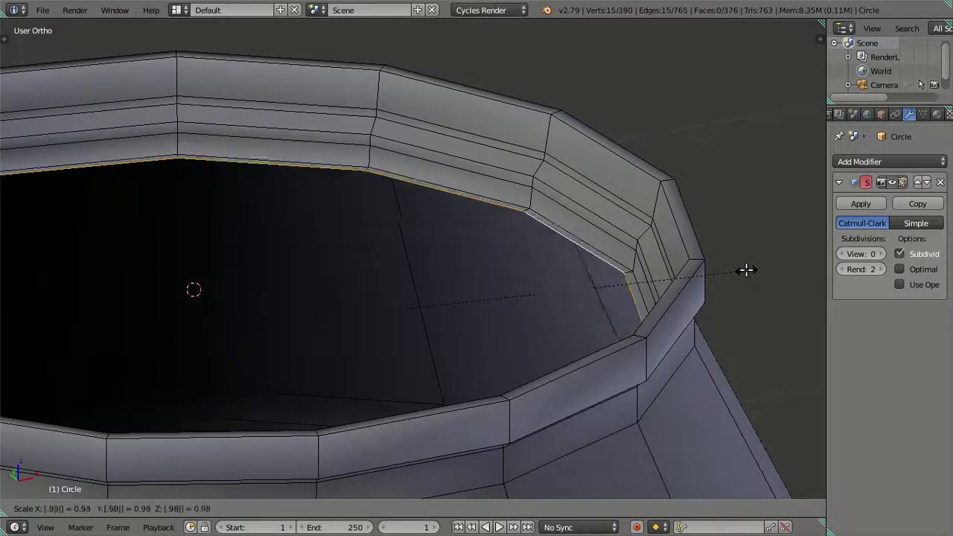
key(Return)
Extrude the rim loop again in place and raise it along Z.
middle_drag(676, 296, 659, 295)
key(e)
right_click(639, 262)
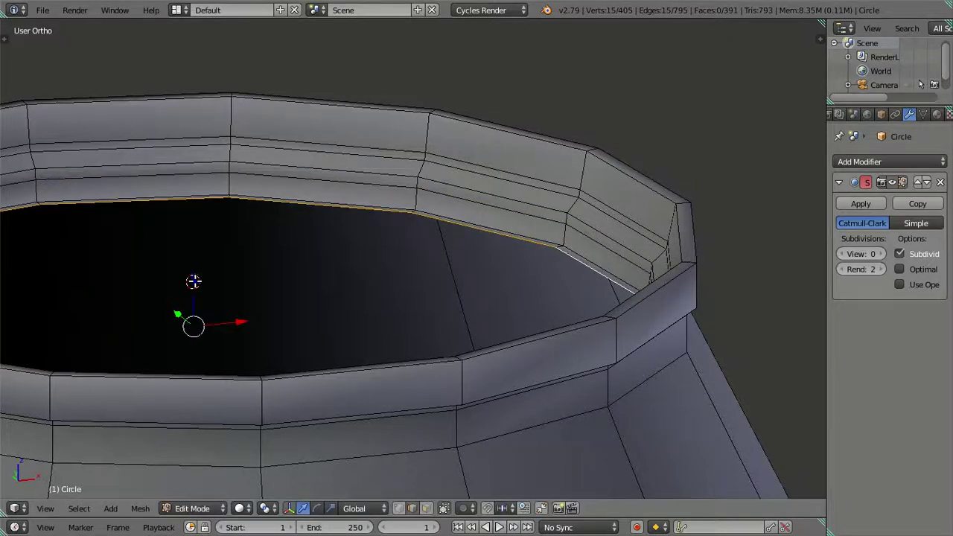
key(g)
key(z)
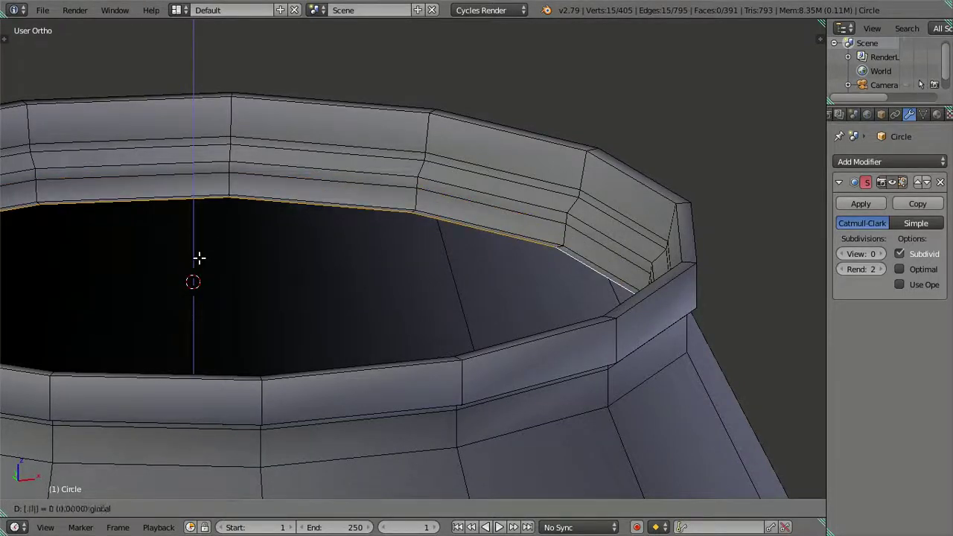
click(198, 258)
Switch to wireframe and try a further rim extrusion, then undo it.
mouse_move(198, 258)
middle_down()
mouse_move(508, 323)
mouse_move(474, 290)
mouse_move(477, 266)
mouse_move(490, 266)
mouse_move(524, 325)
mouse_move(578, 323)
mouse_move(511, 334)
mouse_move(525, 330)
middle_up()
key(z)
key(z)
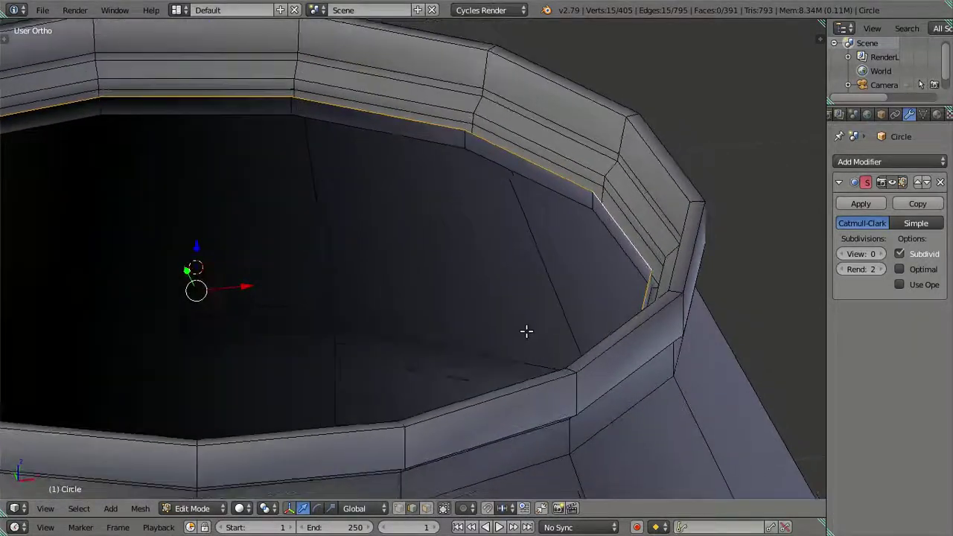
mouse_move(694, 326)
middle_down()
mouse_move(685, 350)
mouse_move(677, 347)
mouse_move(687, 283)
middle_up()
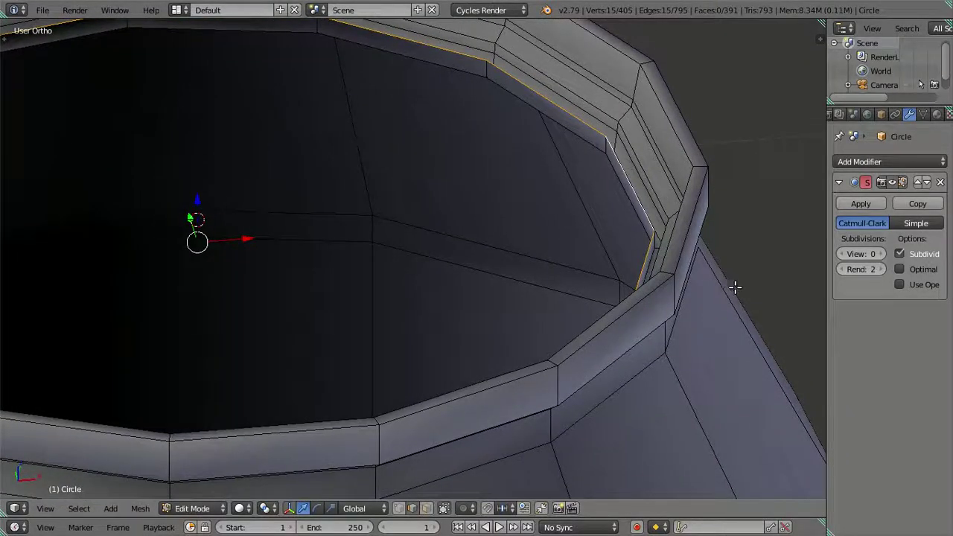
key(e)
key(s)
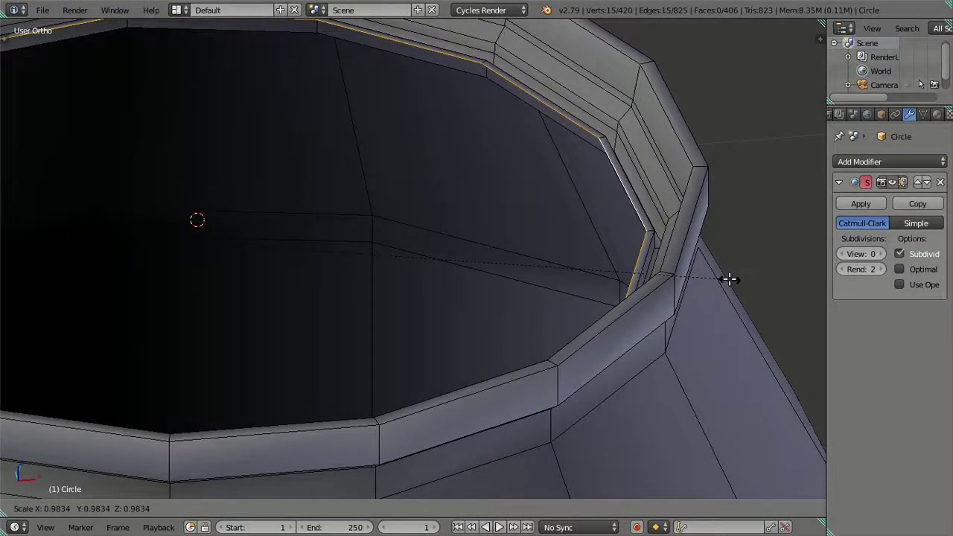
right_click(596, 270)
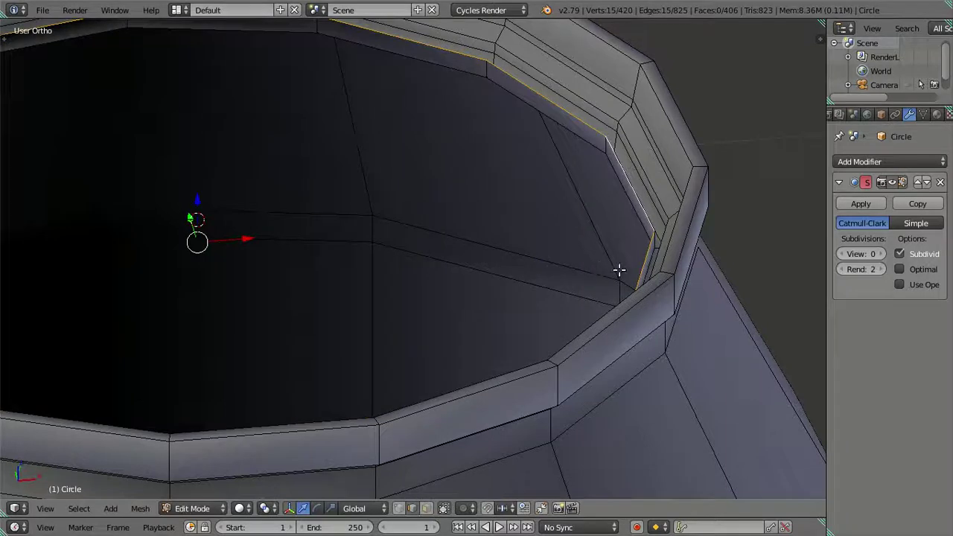
key(ctrl+z)
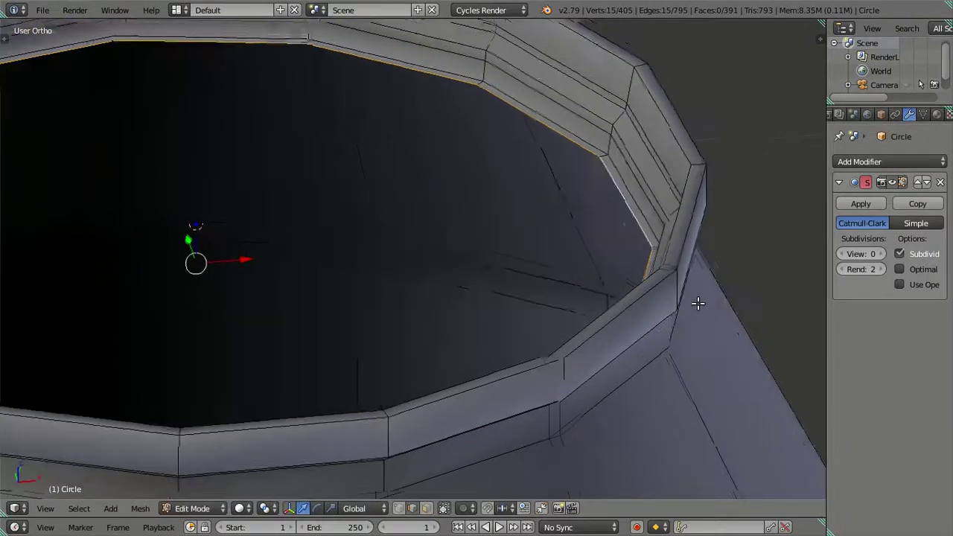
key(ctrl+z)
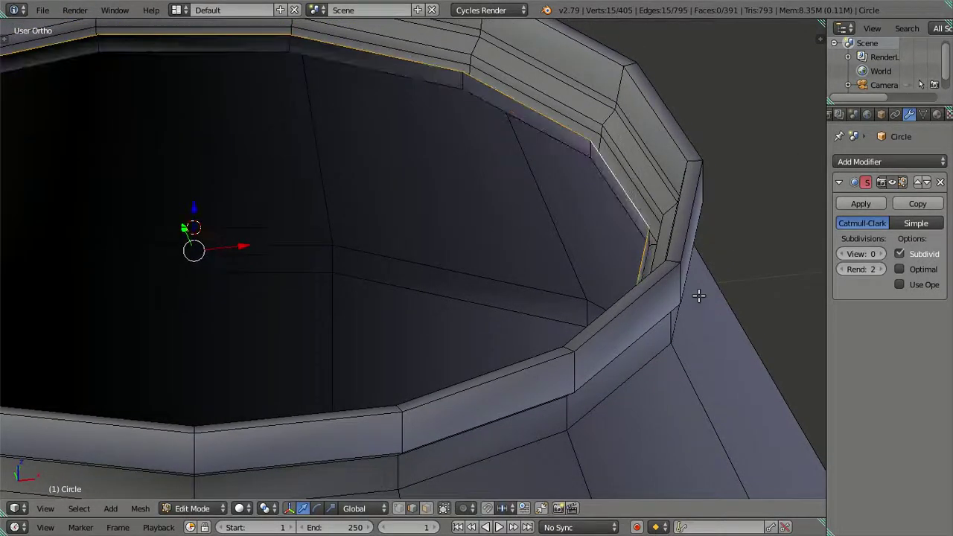
Extrude the rim loop once more and shrink it inward for the inner lip.
key(s)
right_click(736, 286)
key(s)
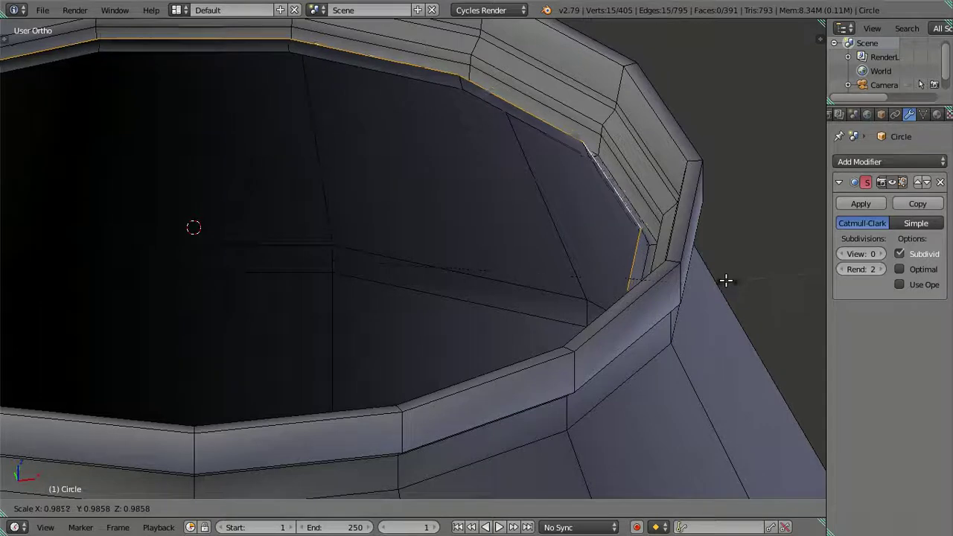
right_click(727, 280)
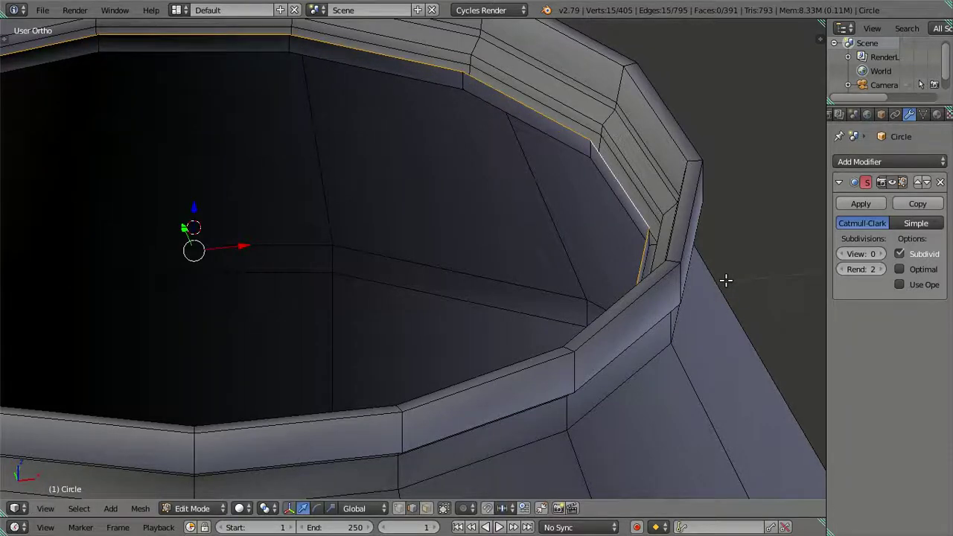
key(e)
key(s)
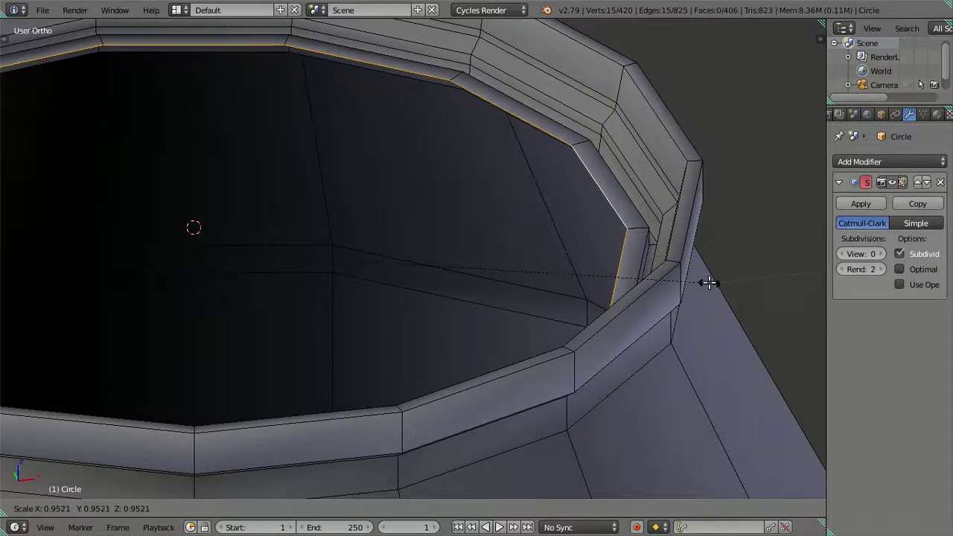
text(.95)
Confirm the lip's inward scale, then view the can in Object Mode at subdivision level 2.
click(709, 282)
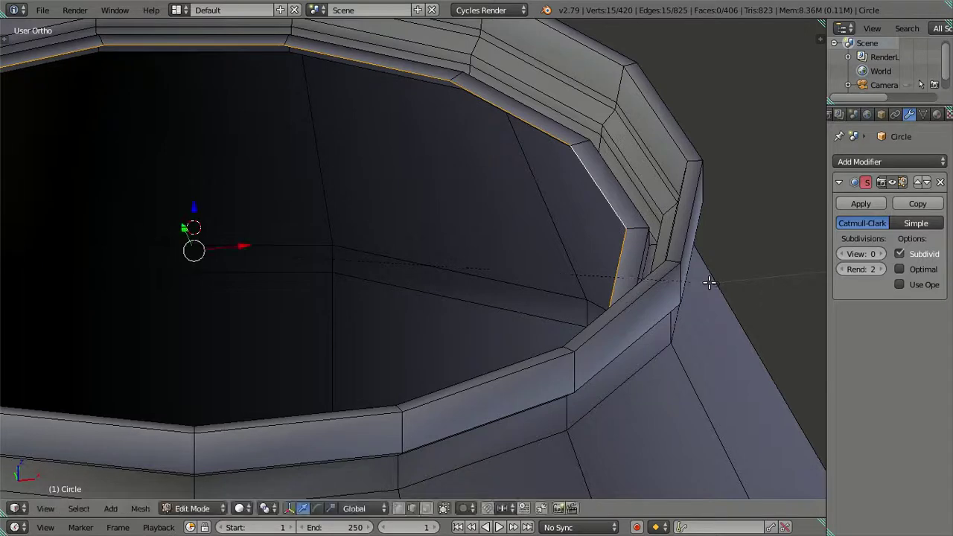
drag(864, 260, 886, 261)
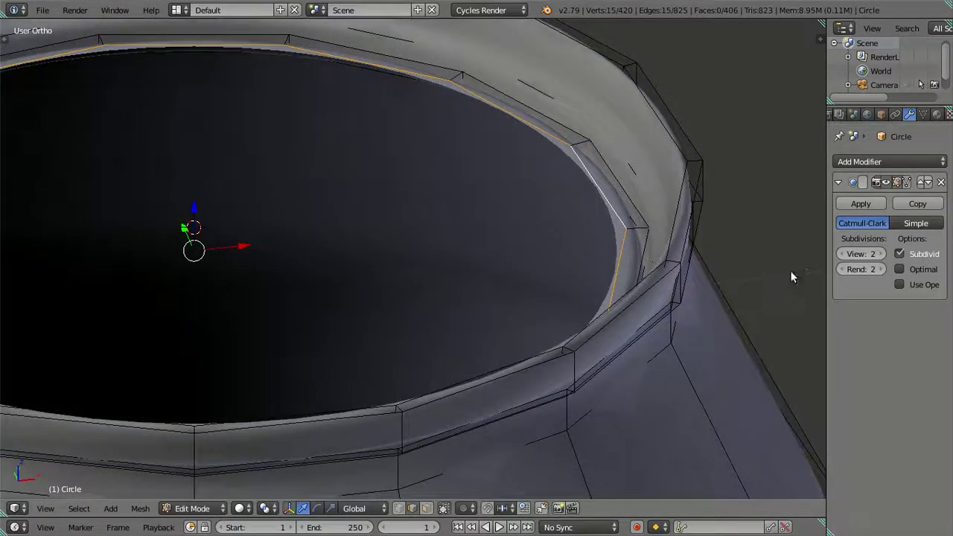
key(Tab)
mouse_move(755, 308)
middle_down()
mouse_move(764, 291)
mouse_move(735, 277)
mouse_move(711, 315)
middle_up()
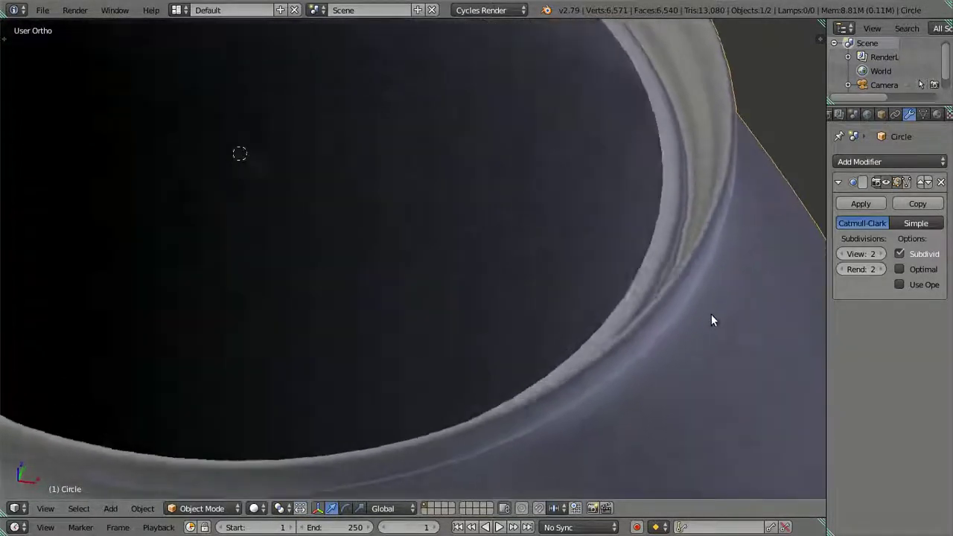
scroll(712, 319, down, 2)
scroll(711, 319, down, 3)
Preview the rim at viewport subdivision 3 from the side and above, then lower the level.
click(880, 254)
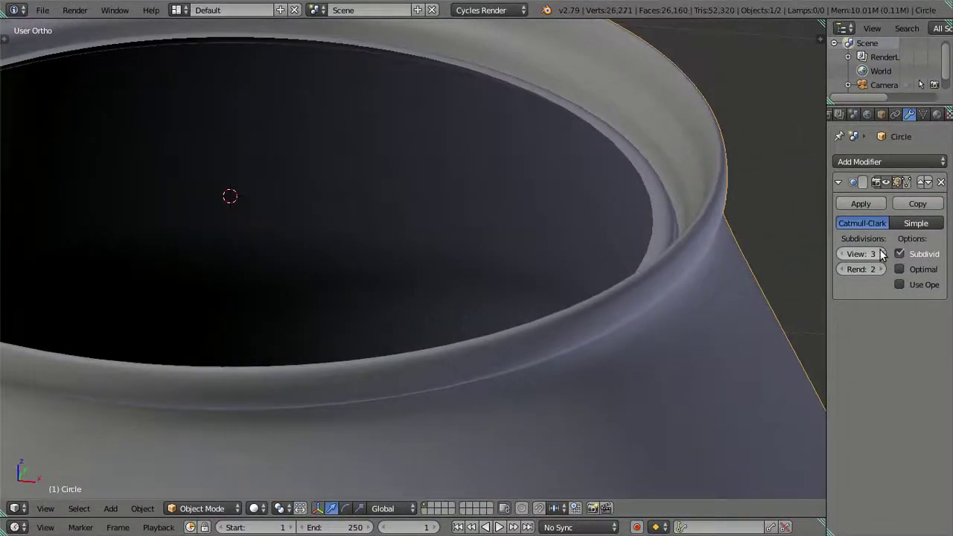
mouse_move(703, 268)
middle_down()
mouse_move(728, 310)
mouse_move(715, 230)
mouse_move(761, 266)
mouse_move(749, 237)
middle_up()
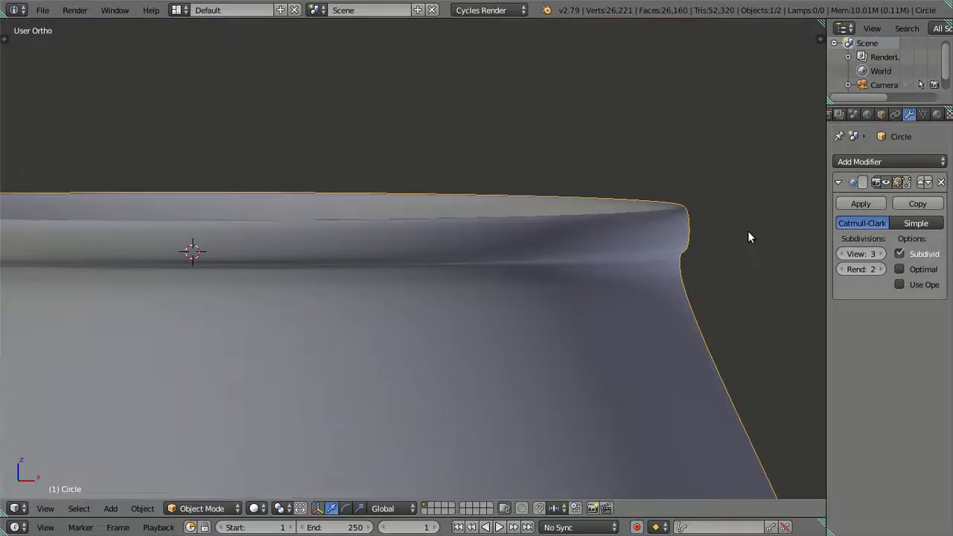
mouse_move(748, 231)
middle_down()
mouse_move(746, 222)
mouse_move(751, 251)
mouse_move(745, 226)
middle_up()
click(844, 254)
click(844, 254)
Set viewport subdivision to 0 and return to Edit Mode on the rim.
click(844, 254)
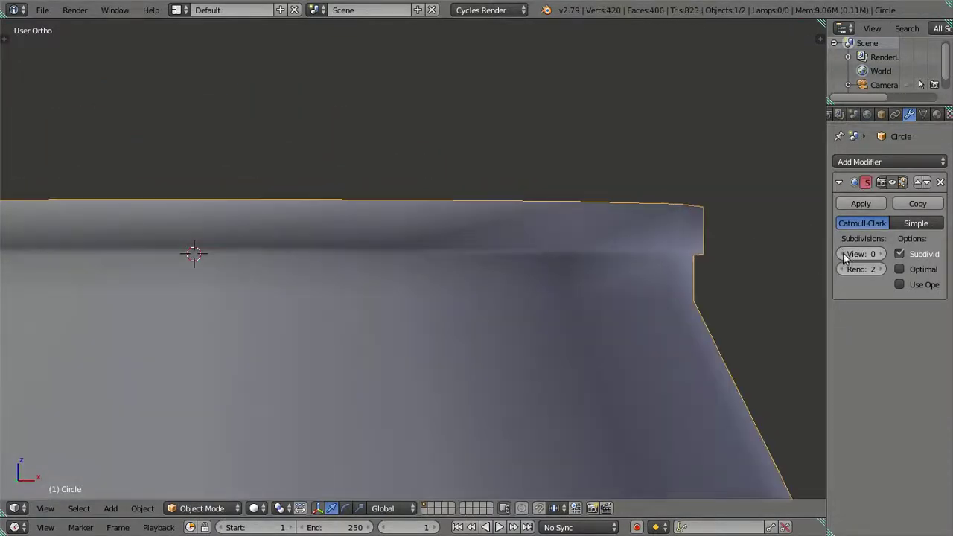
key(Tab)
scroll(689, 286, up, 2)
middle_drag(687, 282, 693, 268)
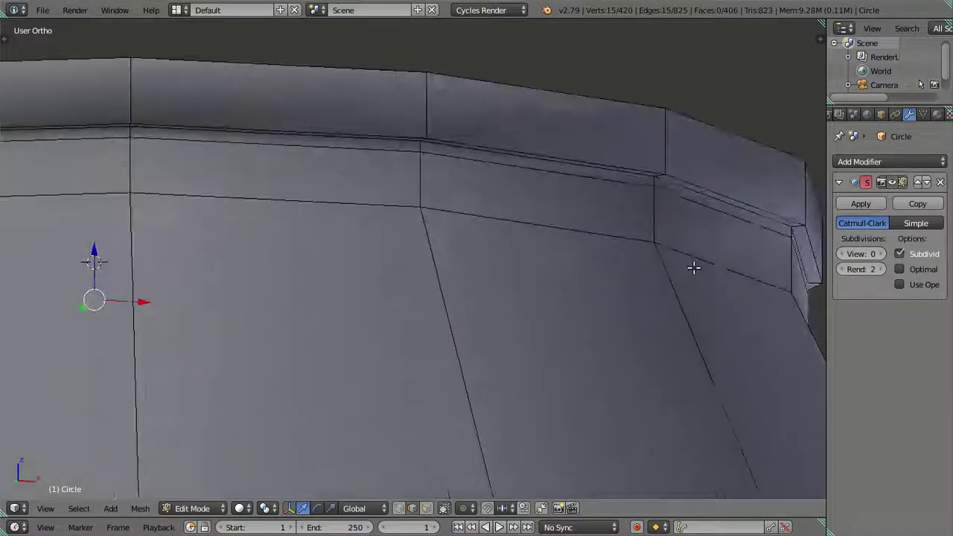
mouse_move(719, 234)
middle_down()
mouse_move(681, 270)
mouse_move(623, 294)
mouse_move(630, 300)
mouse_move(602, 287)
middle_up()
Select the three rim edge loops, raise them slightly, and return to Object Mode.
key(a)
key(a)
key(a)
alt+click(615, 247)
alt+shift+click(623, 236)
alt+shift+click(625, 234)
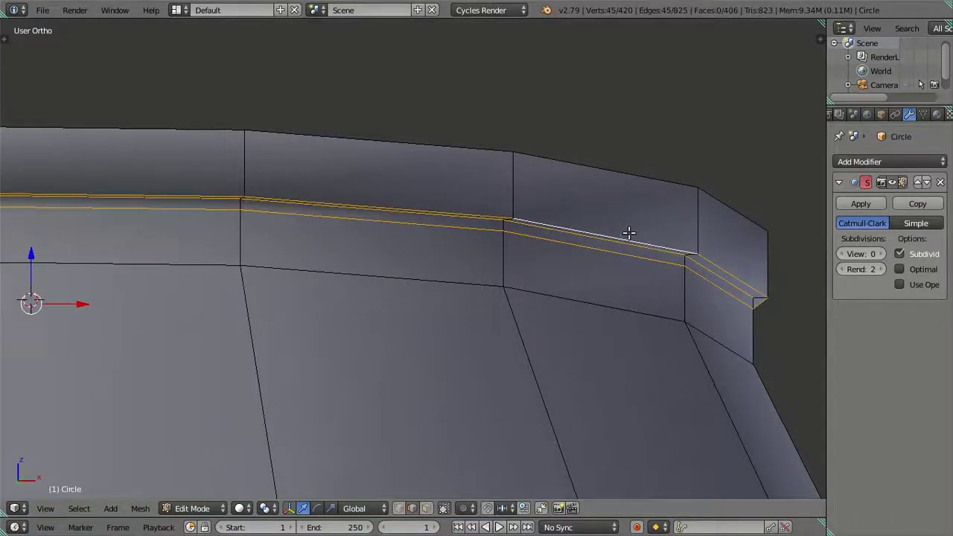
drag(31, 256, 33, 246)
scroll(325, 378, down, 6)
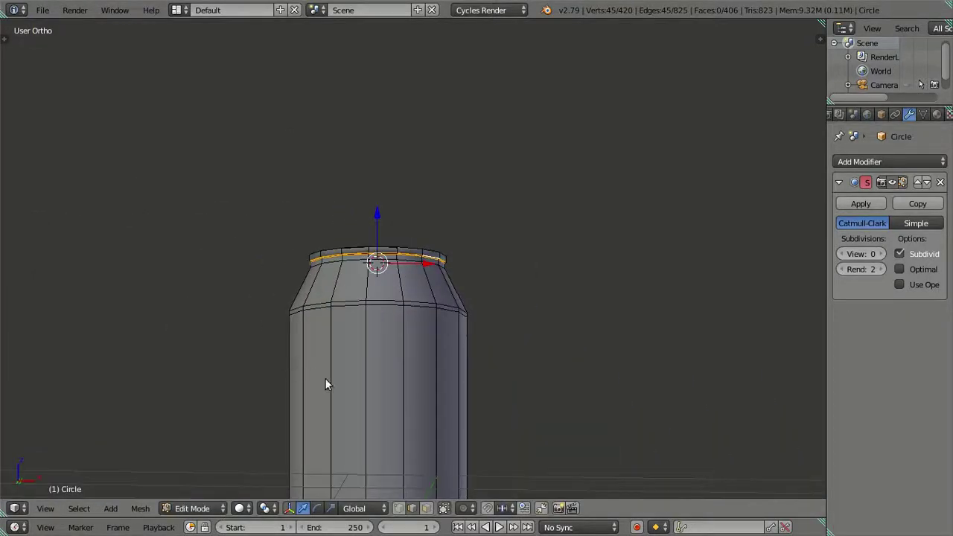
key(Tab)
From the front view, set the Subdivision Surface viewport level to 2.
key(KP_1)
scroll(406, 272, up, 1)
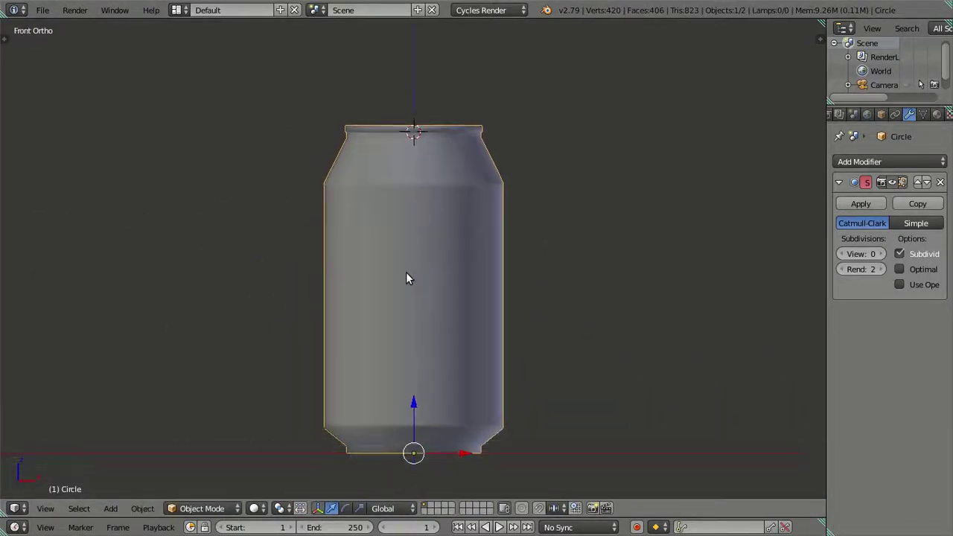
click(862, 254)
text(2)
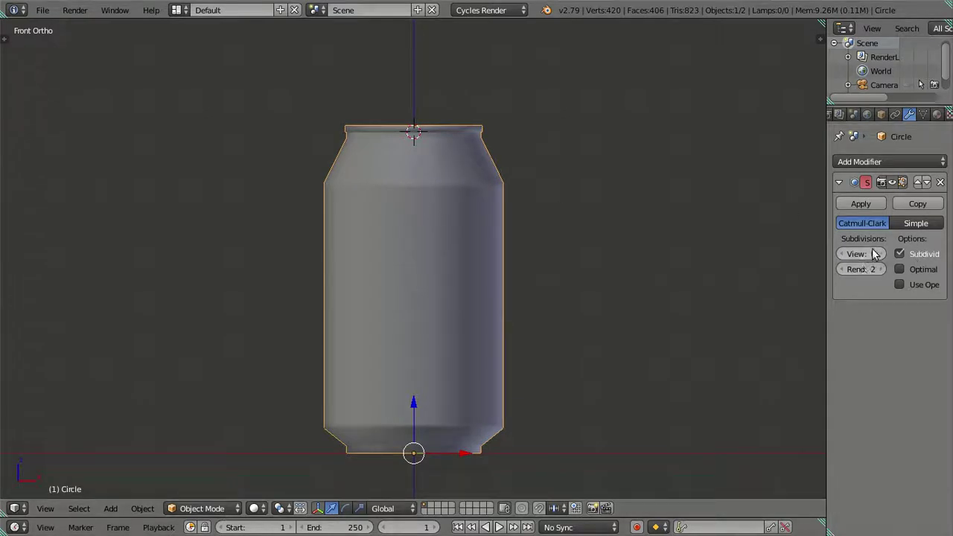
key(Return)
scroll(599, 241, up, 2)
scroll(595, 239, down, 2)
scroll(593, 235, up, 1)
key(a)
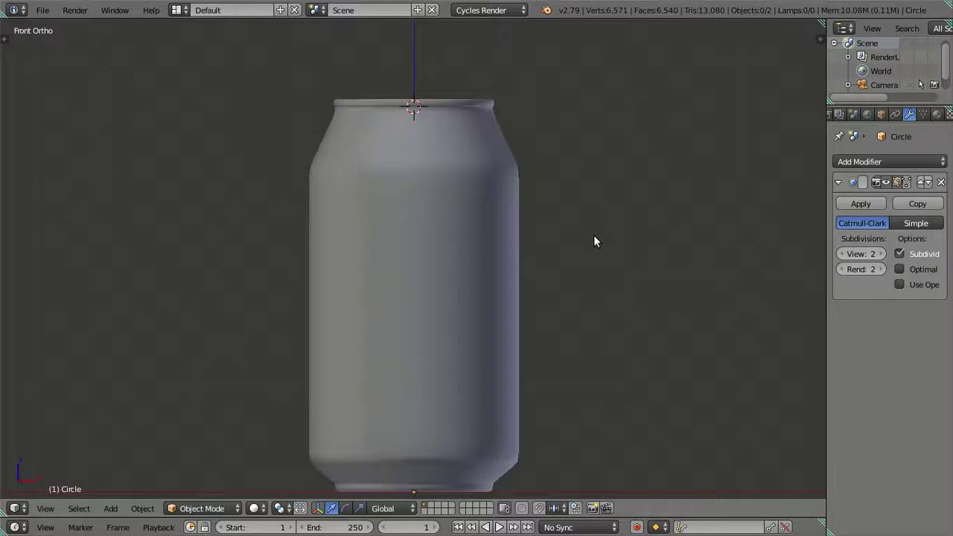
key(a)
key(a)
key(a)
Zoom into the opening, enter Edit Mode, and select its inner edge loop.
middle_drag(493, 138, 526, 306)
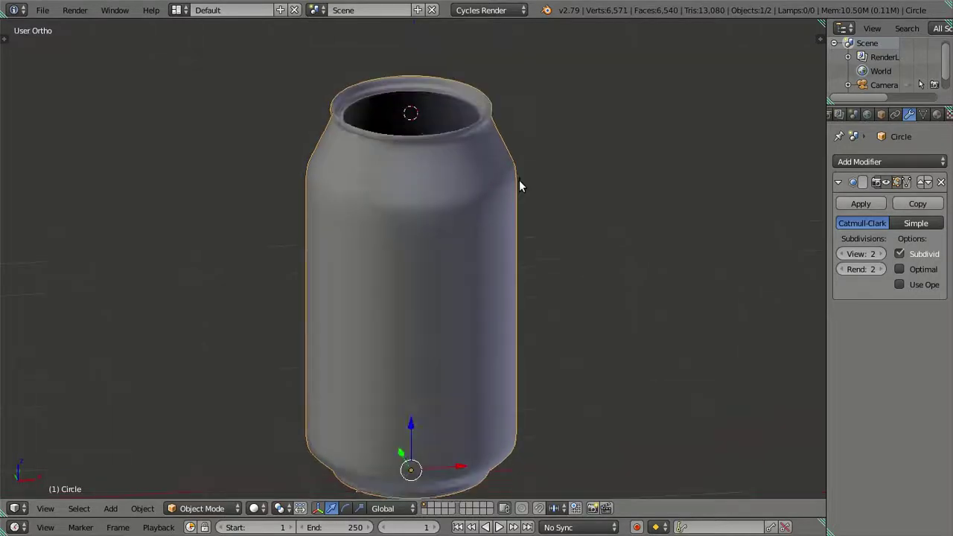
scroll(526, 306, up, 2)
scroll(524, 302, up, 2)
scroll(525, 291, up, 1)
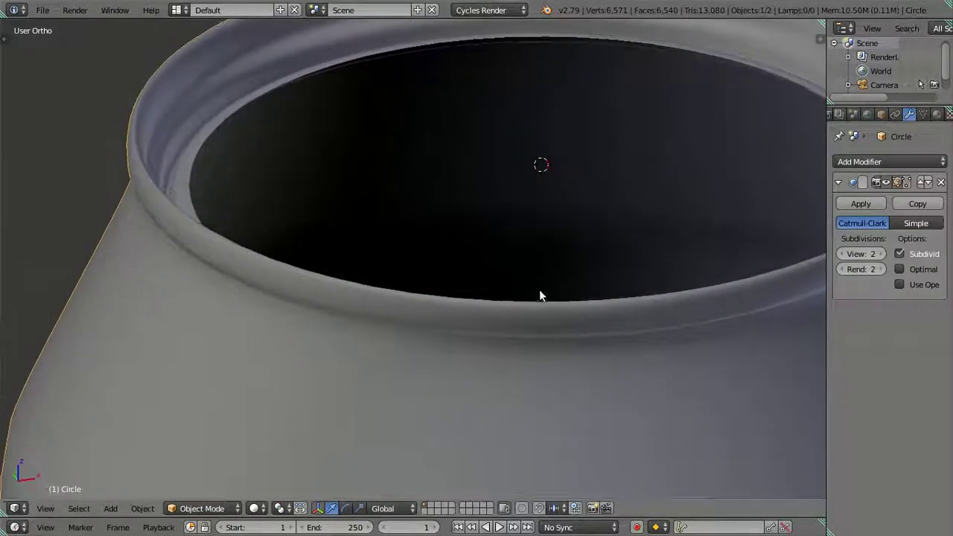
scroll(541, 296, up, 1)
middle_drag(667, 281, 492, 307)
key(Tab)
key(a)
mouse_move(692, 293)
middle_down()
mouse_move(706, 298)
mouse_move(670, 277)
middle_up()
alt+click(683, 221)
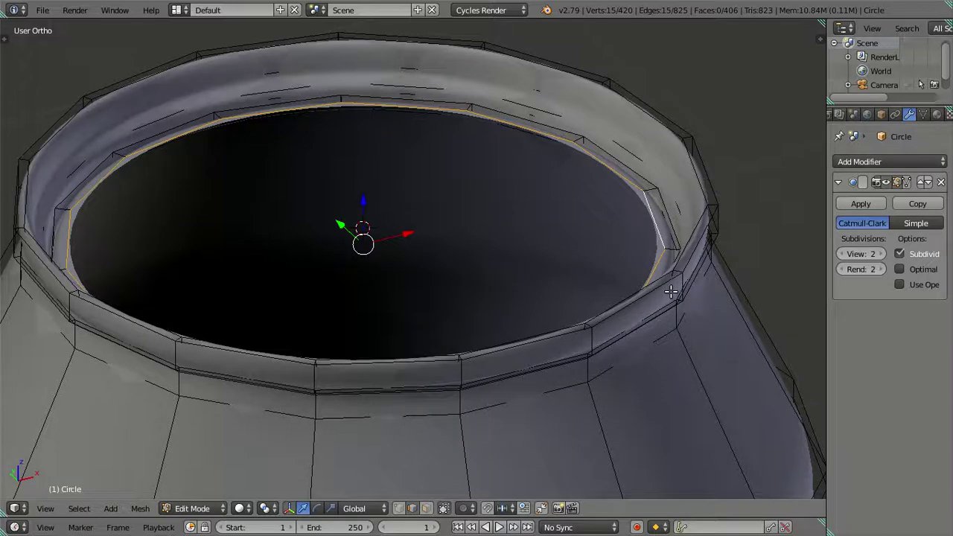
Try extruding and scaling the inner loop, then undo it.
key(e)
key(s)
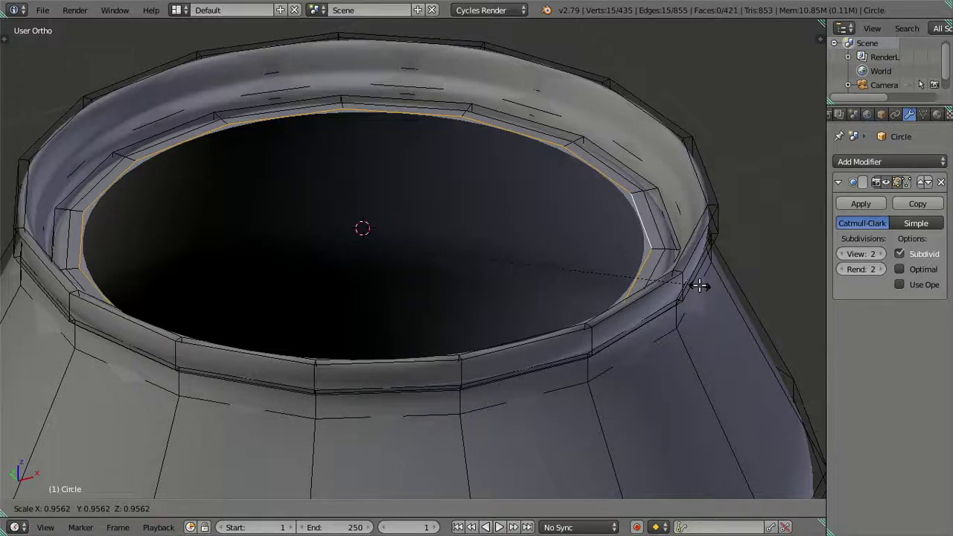
click(698, 284)
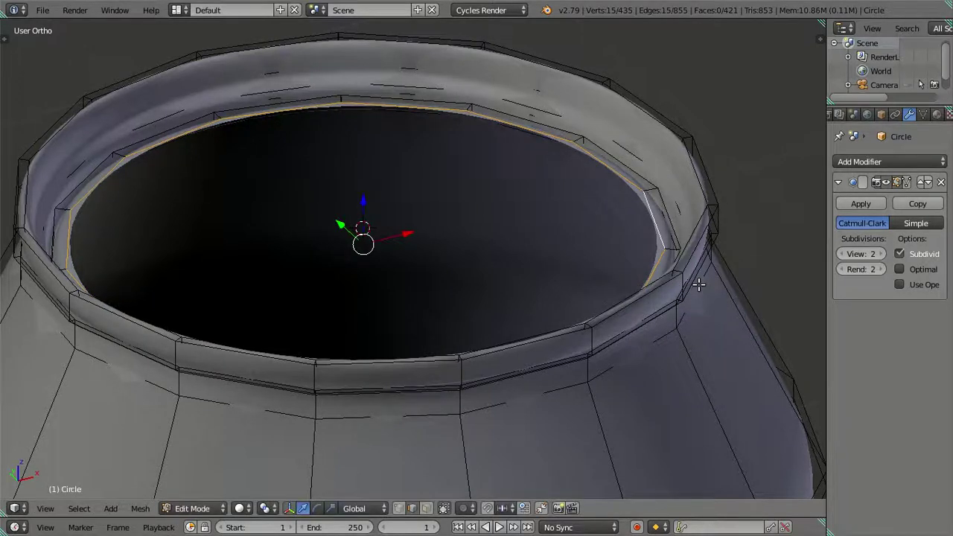
key(ctrl+z)
key(ctrl+z)
Frame the selected loop from the front and set viewport subdivision to 0.
key(KP_1)
key(KP_Decimal)
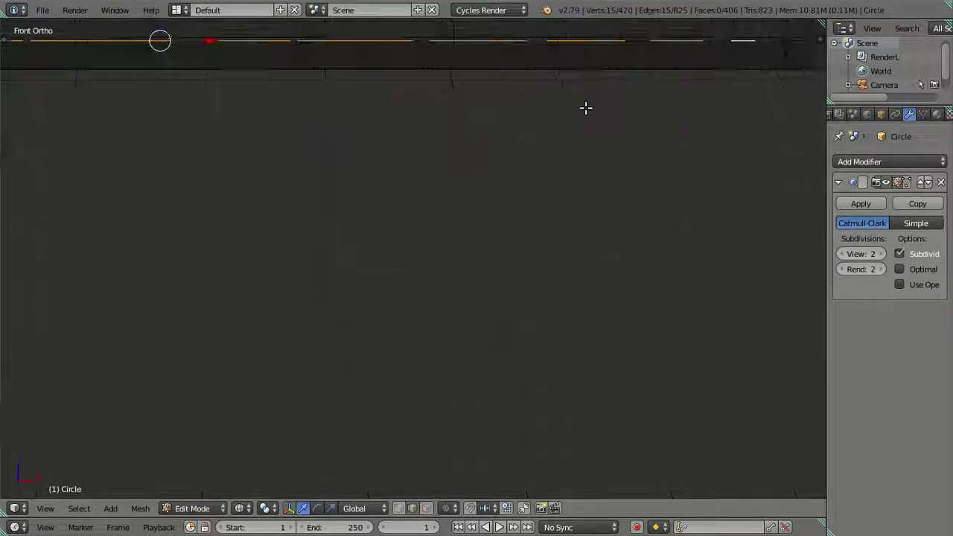
shift+middle_drag(586, 108, 580, 330)
shift+middle_drag(380, 338, 670, 336)
scroll(649, 330, up, 4)
scroll(648, 330, down, 1)
click(842, 257)
click(842, 256)
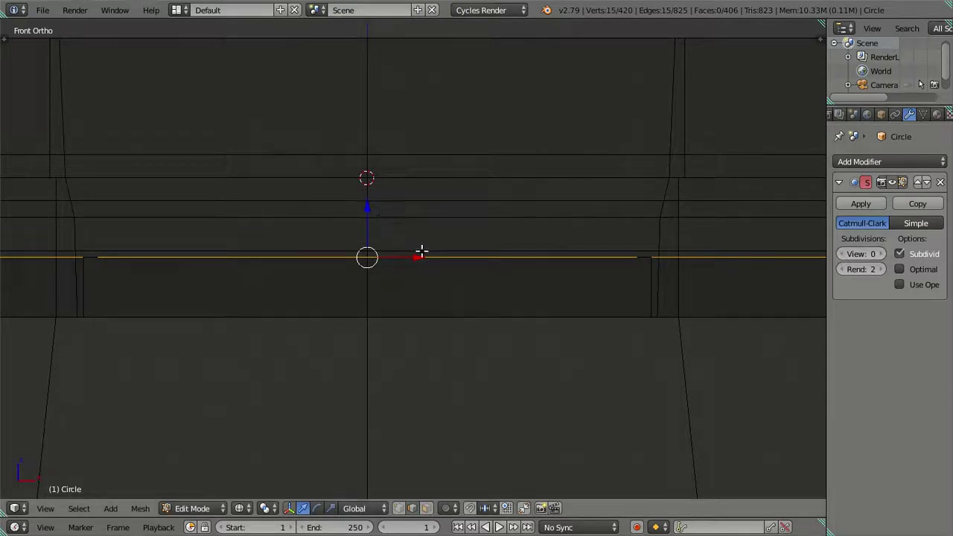
Select the rim's horizontal edge loop and snap it to the active element, then the 3D cursor.
key(a)
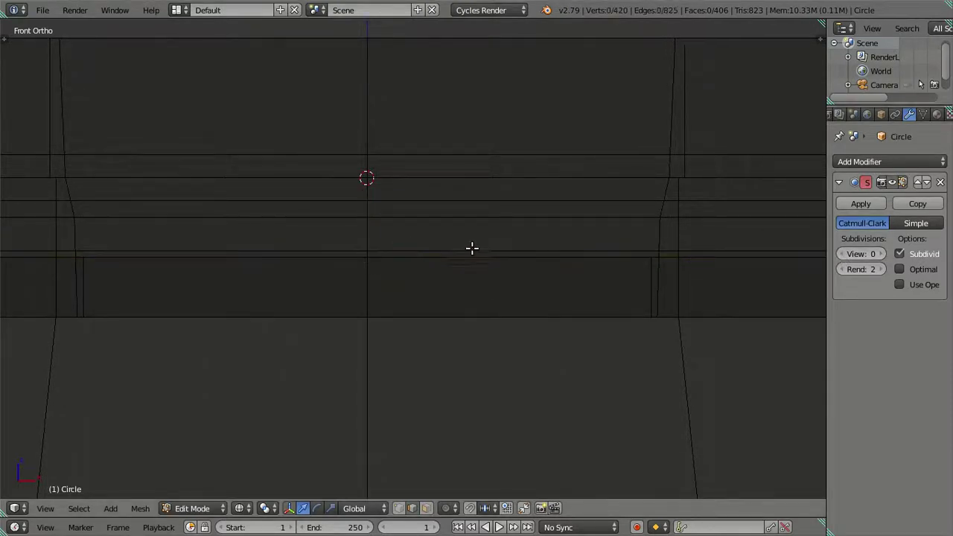
alt+right_click(472, 248)
key(shift+s)
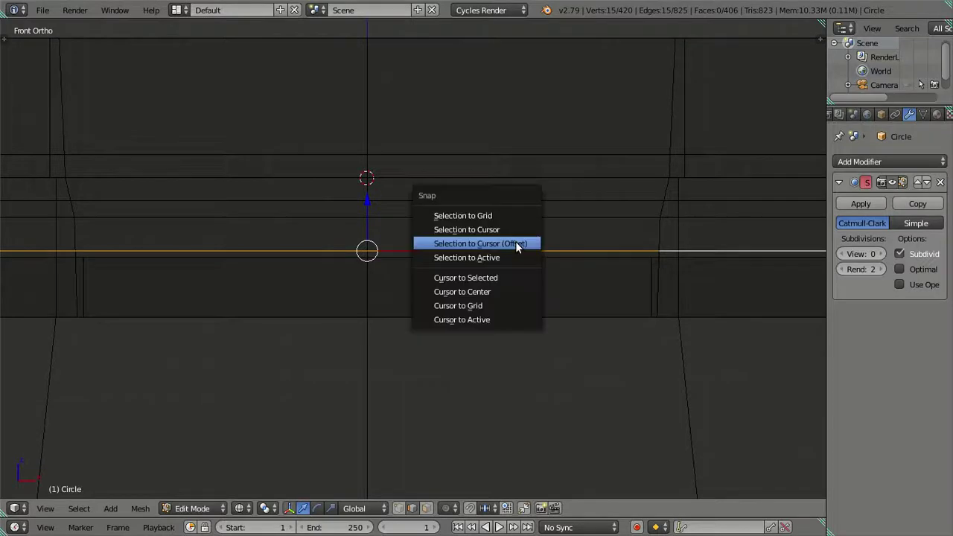
click(513, 259)
mouse_move(513, 271)
middle_down()
mouse_move(507, 261)
mouse_move(544, 290)
middle_up()
key(z)
scroll(700, 298, up, 3)
scroll(393, 265, up, 3)
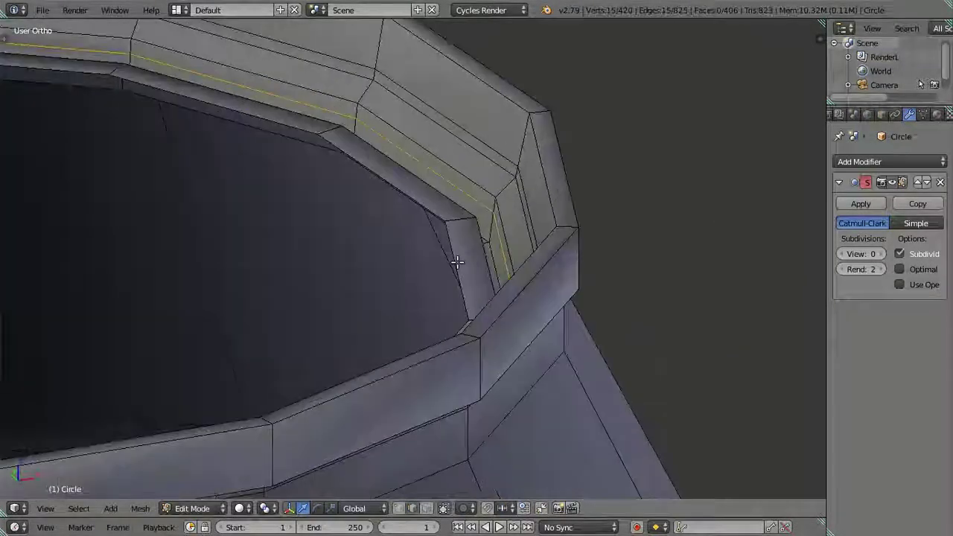
middle_drag(457, 262, 466, 259)
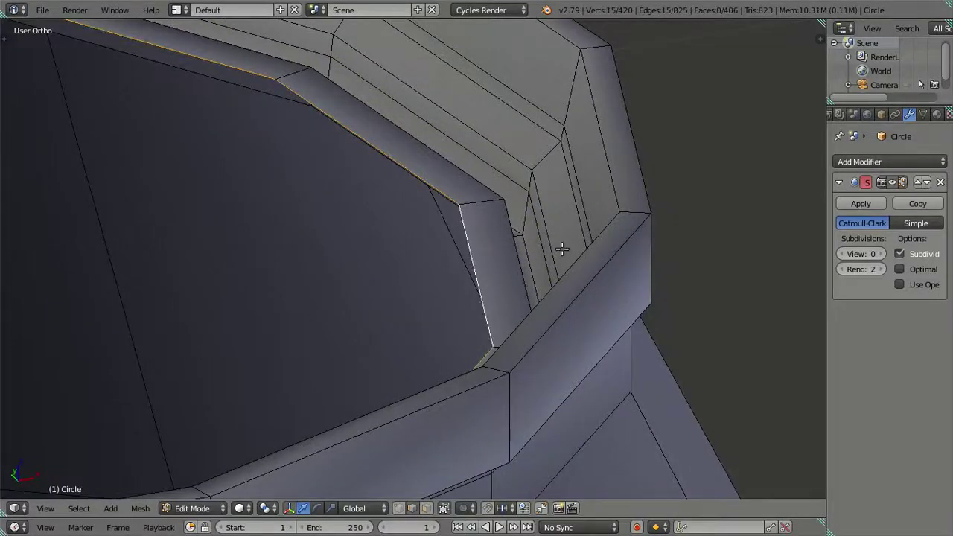
key(shift+s)
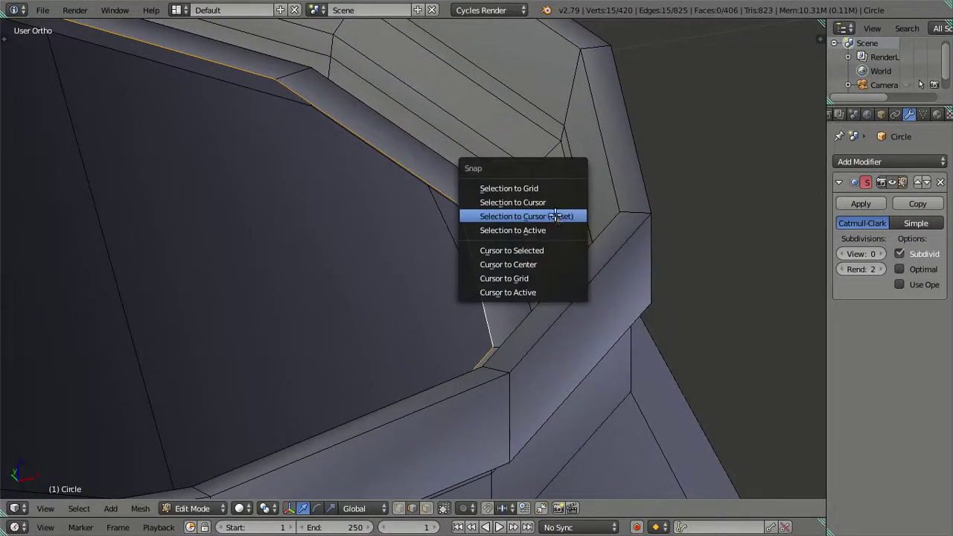
click(557, 216)
scroll(536, 220, down, 2)
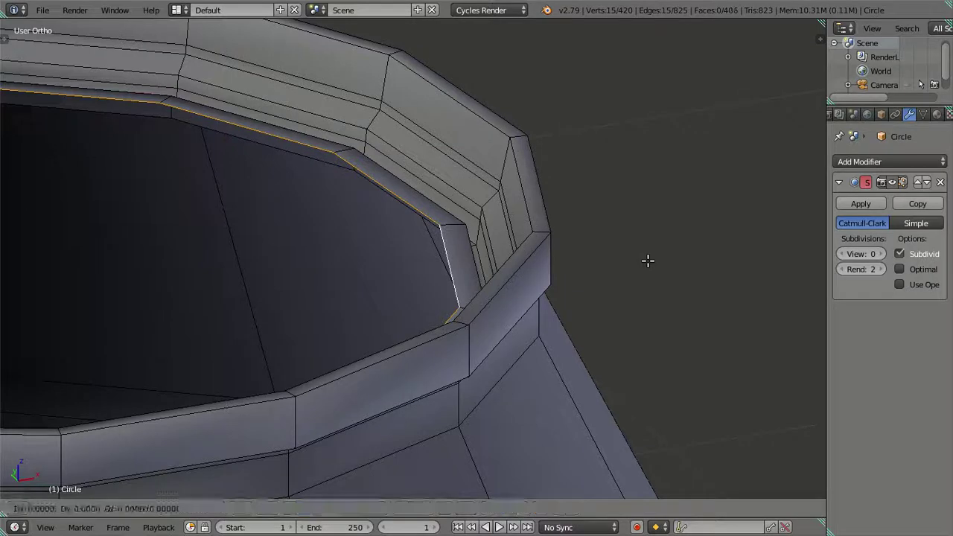
Scale the inner loop by exactly 1.06 to form the new rim ring.
key(s)
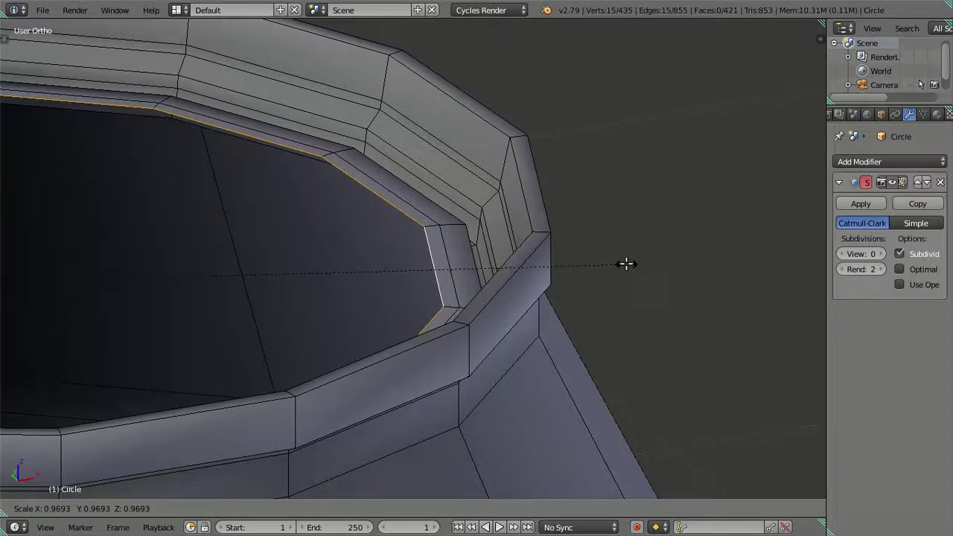
key(equal)
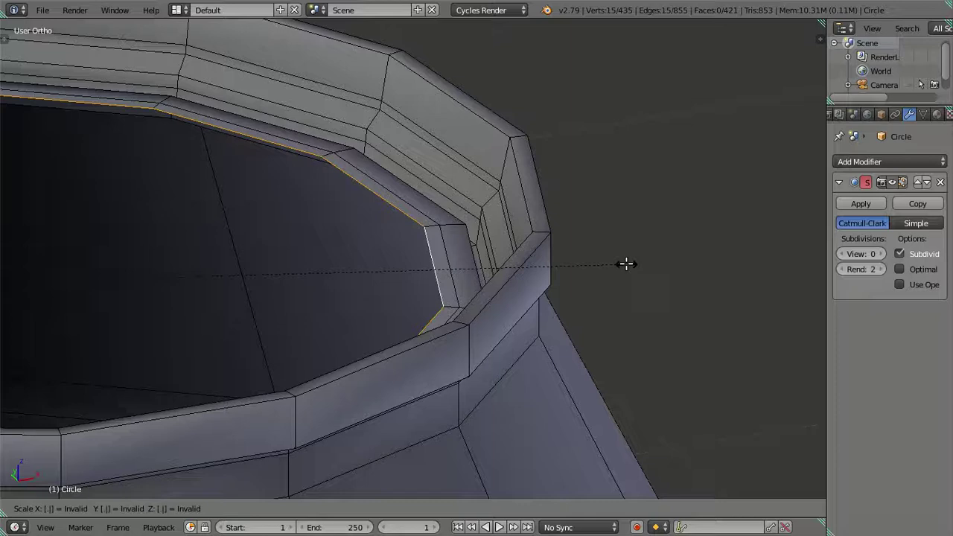
text(1.06)
key(Return)
scroll(641, 268, down, 3)
key(a)
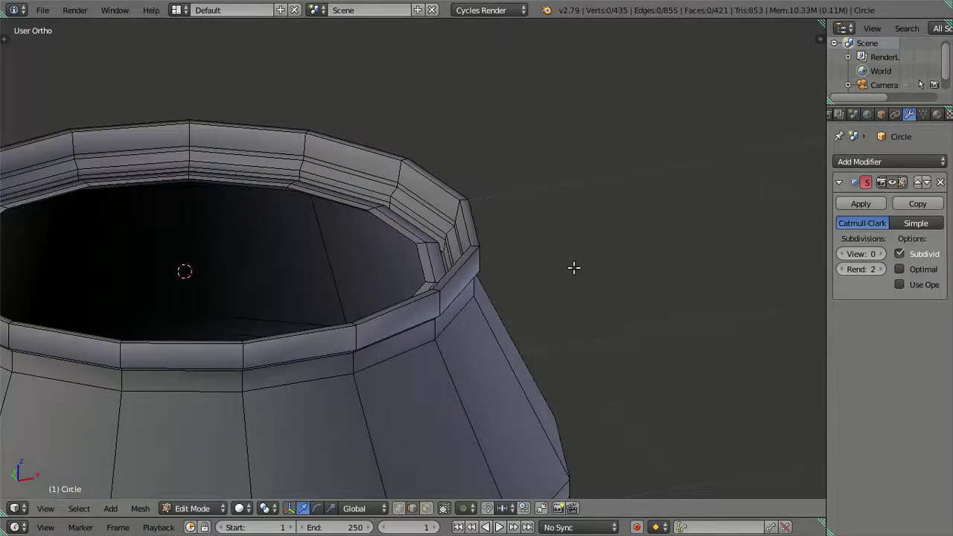
shift+middle_drag(574, 268, 691, 270)
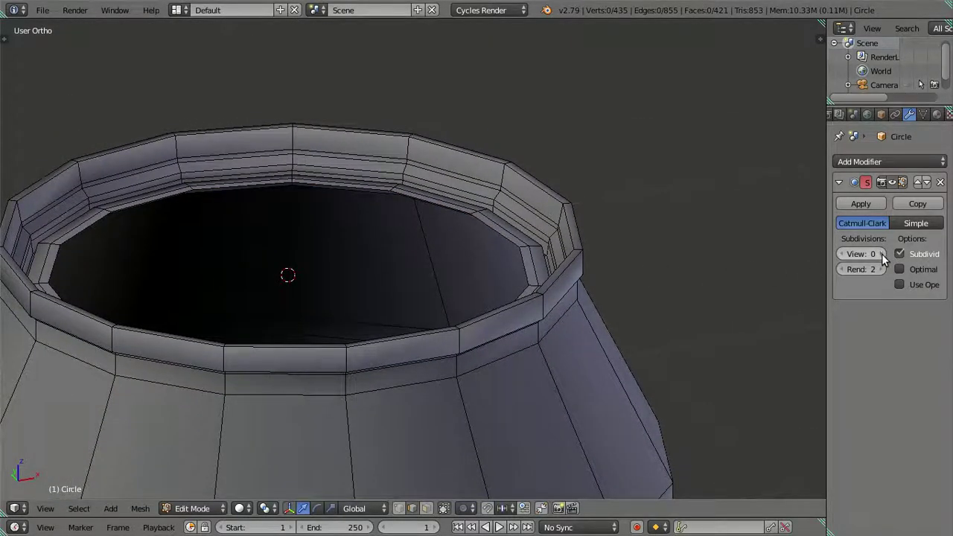
Set viewport subdivision to 2 and inspect the smoothed opening in Object Mode.
click(883, 255)
click(883, 255)
key(Tab)
scroll(637, 345, up, 2)
mouse_move(637, 344)
middle_down()
mouse_move(571, 244)
mouse_move(574, 276)
middle_up()
mouse_move(511, 219)
shift+middle_down()
mouse_move(671, 254)
mouse_move(622, 327)
shift+middle_up()
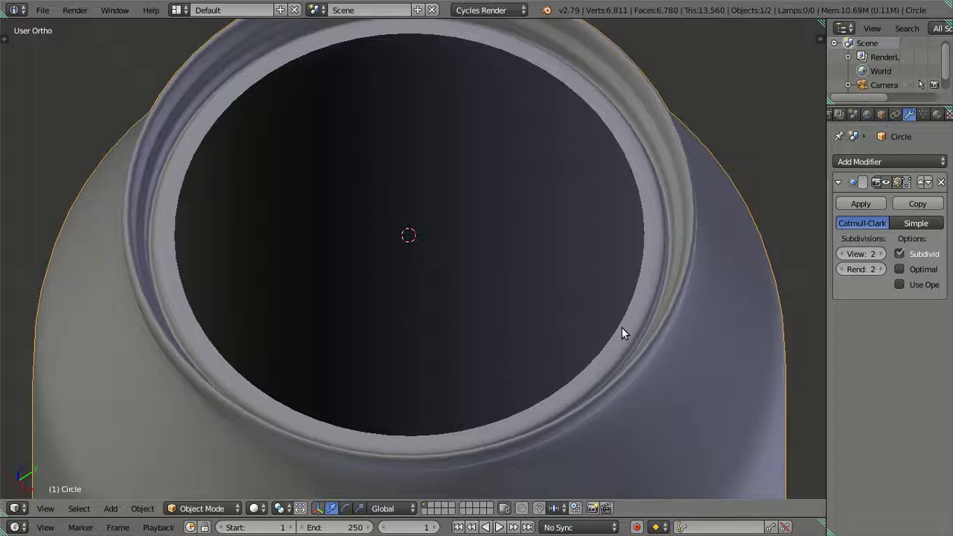
scroll(592, 340, down, 4)
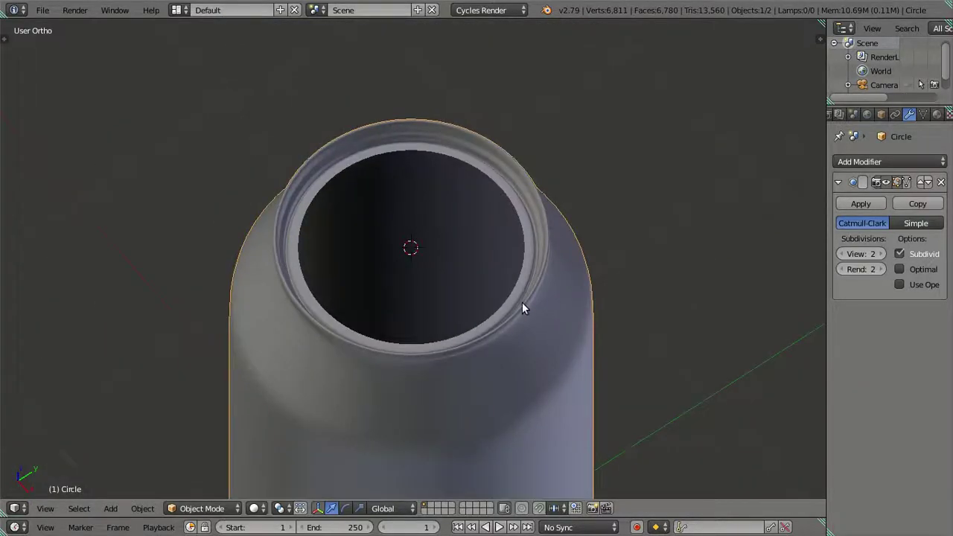
From the top view, re-enter Edit Mode and select the inner hole's edge loop.
key(KP_7)
scroll(494, 298, up, 1)
scroll(494, 298, up, 2)
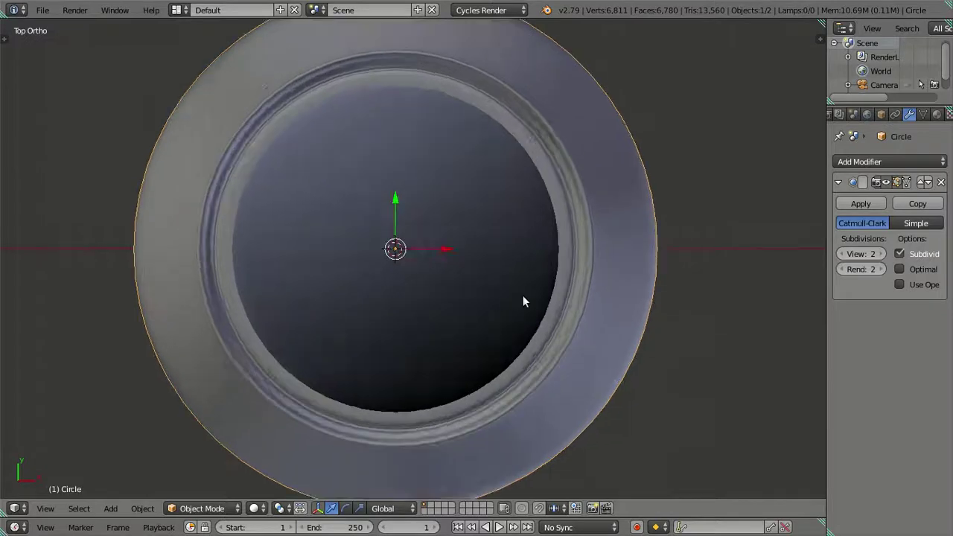
key(Tab)
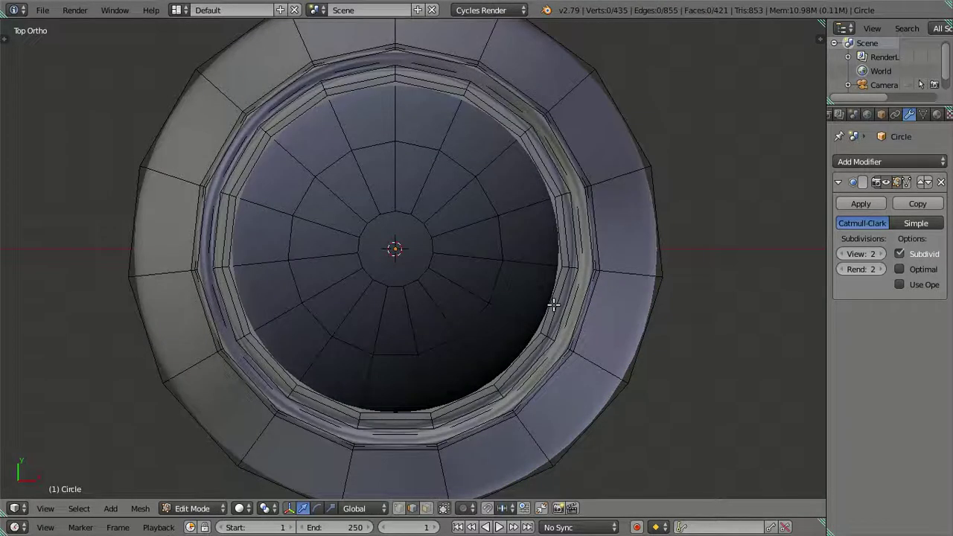
scroll(555, 304, up, 1)
alt+right_click(578, 316)
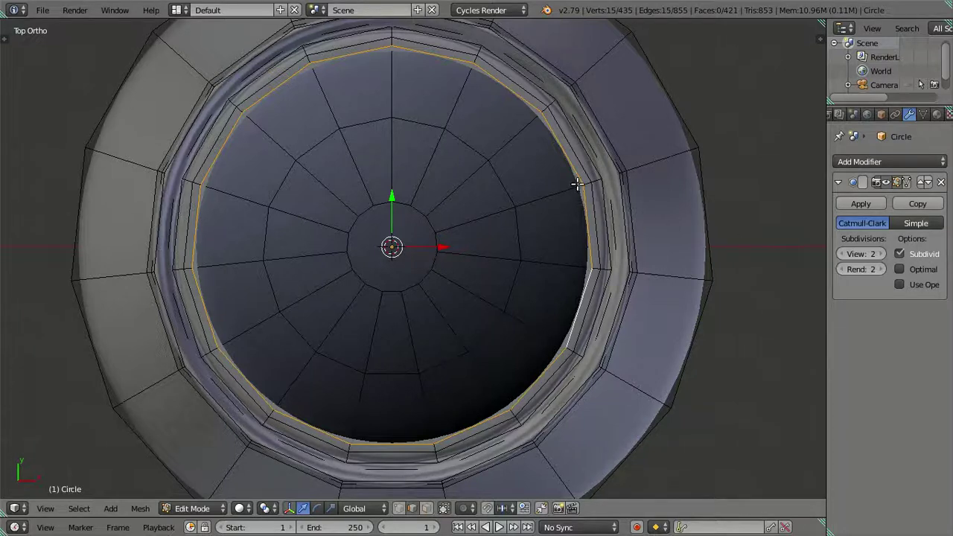
Cut a new edge loop just inside the rim of the lid's round opening.
key(ctrl+r)
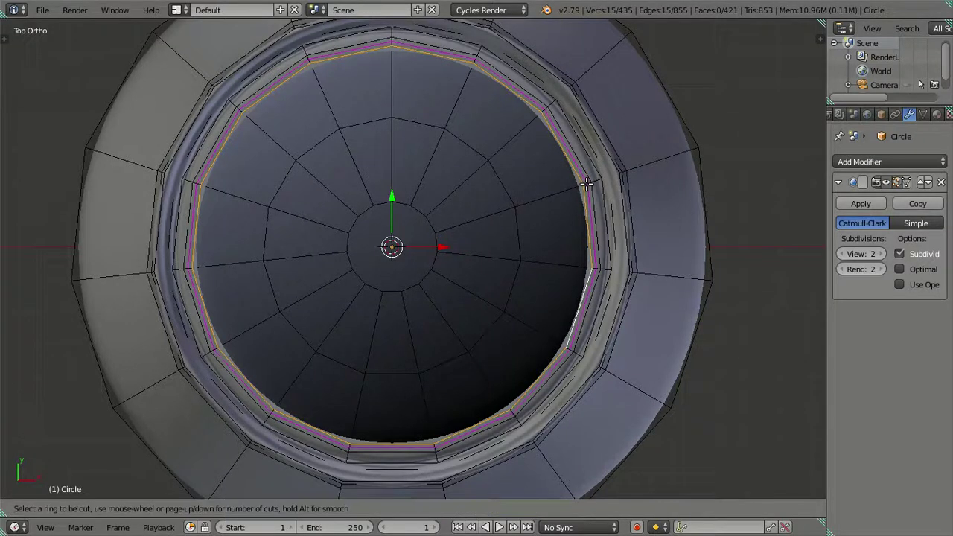
click(587, 184)
right_click(587, 184)
Preview the smoothed lid, then select the edge loop around the opening.
key(a)
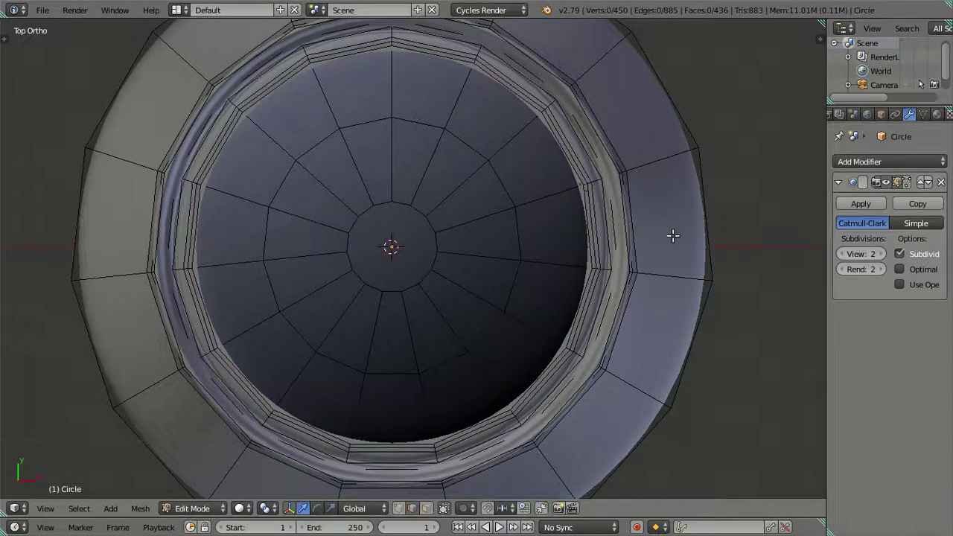
key(Tab)
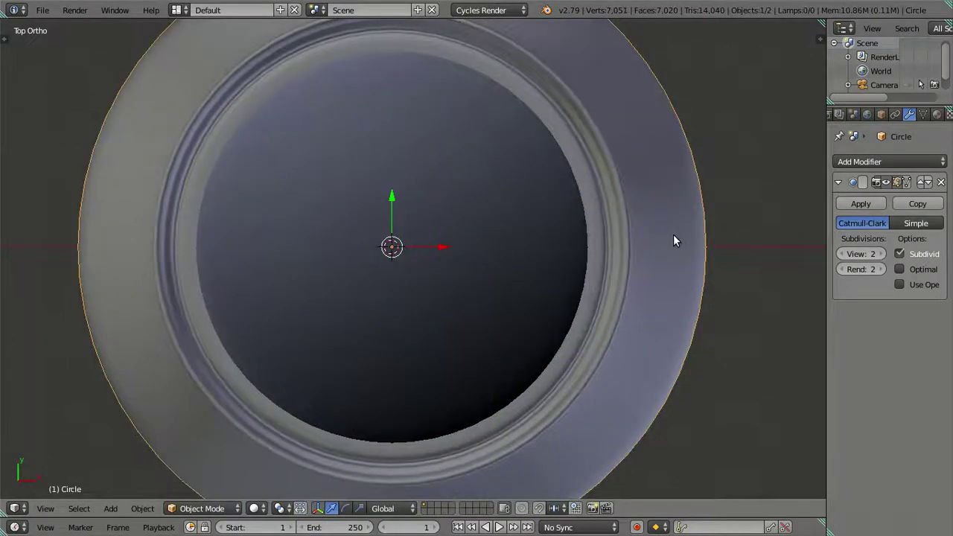
key(Tab)
alt+right_click(584, 208)
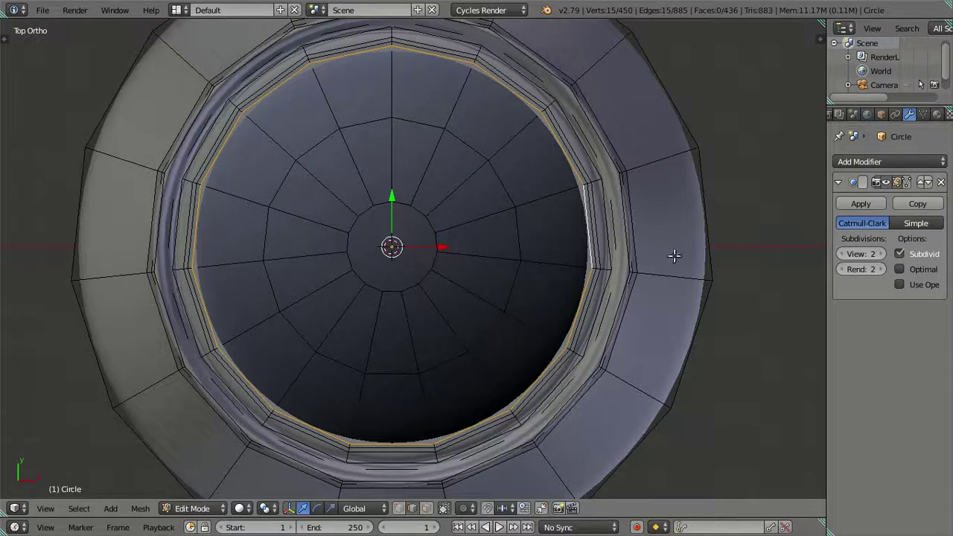
Scale the opening's edge loop narrower along X.
key(s)
key(x)
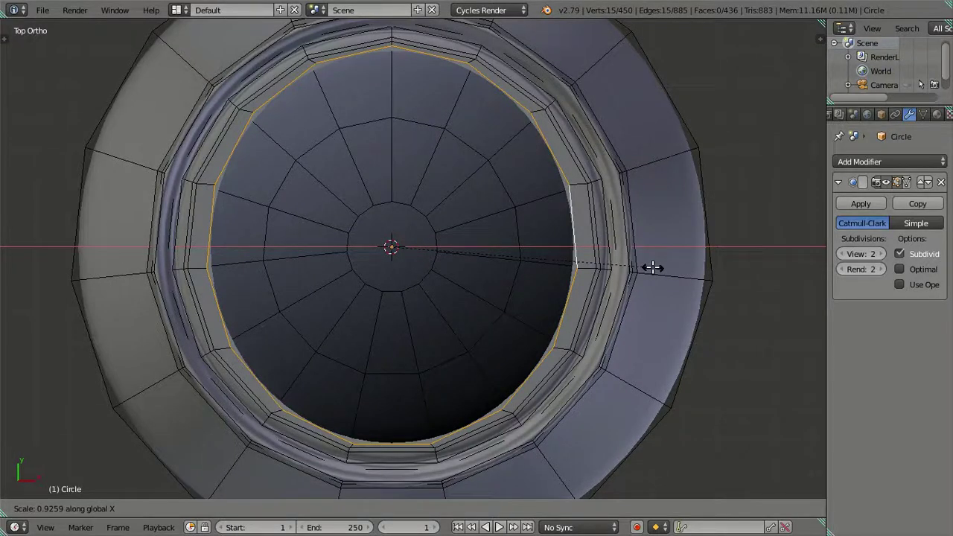
click(652, 267)
Deselect the lower vertices and narrow the upper part of the loop slightly along X.
shift+right_click(386, 441)
shift+right_click(350, 444)
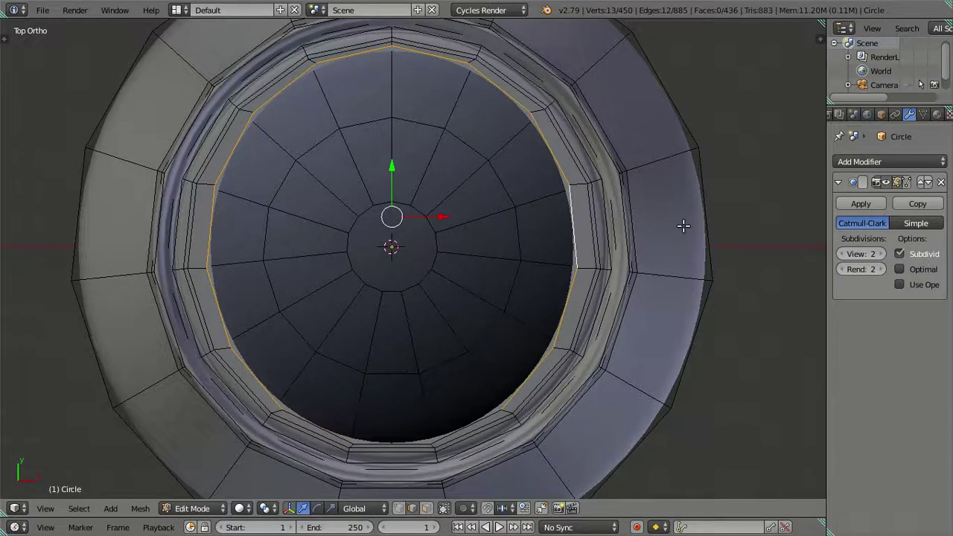
key(s)
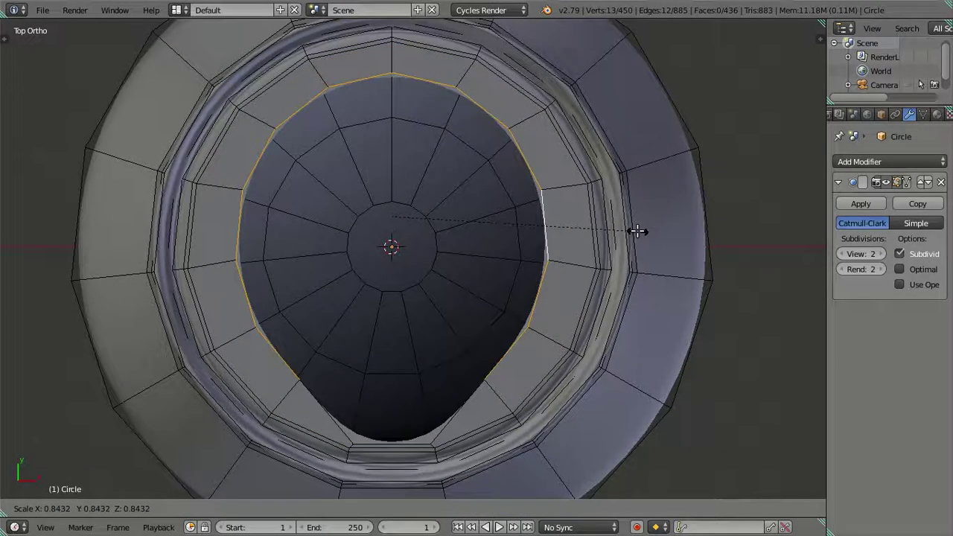
key(Escape)
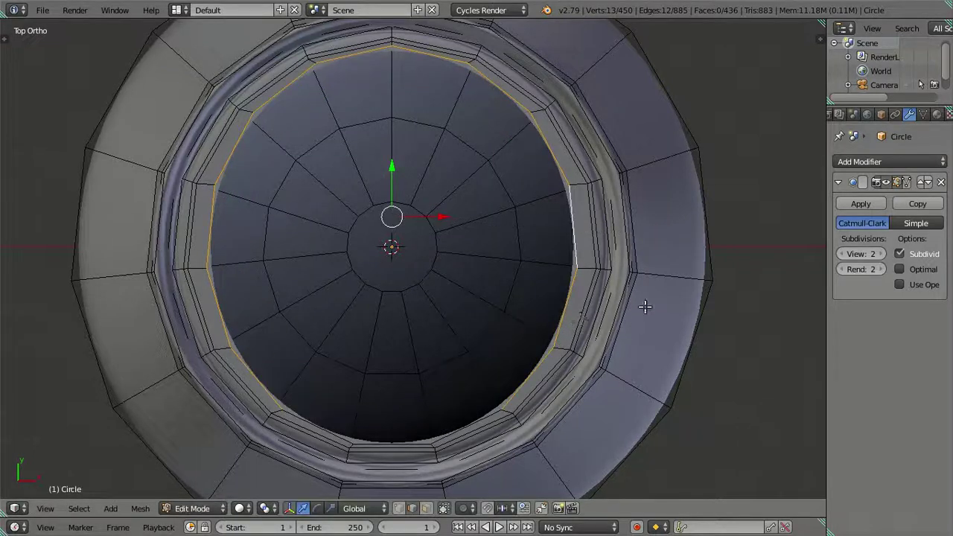
key(s)
key(x)
key(Escape)
shift+right_click(518, 383)
shift+right_click(257, 379)
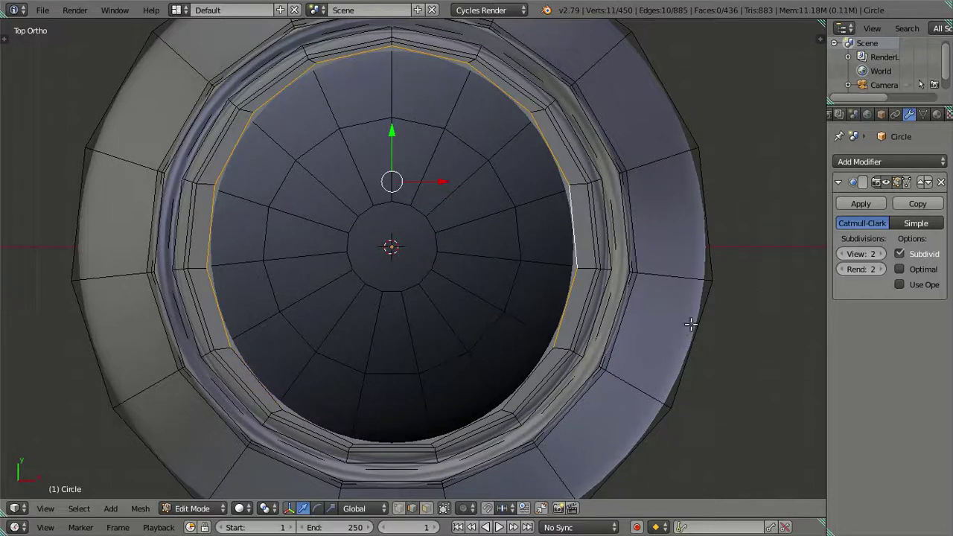
key(s)
key(x)
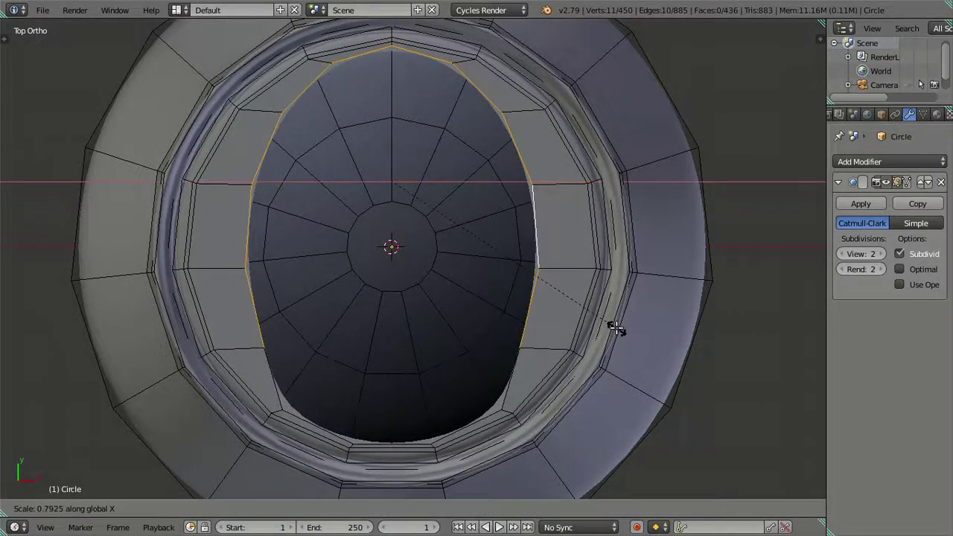
key(Escape)
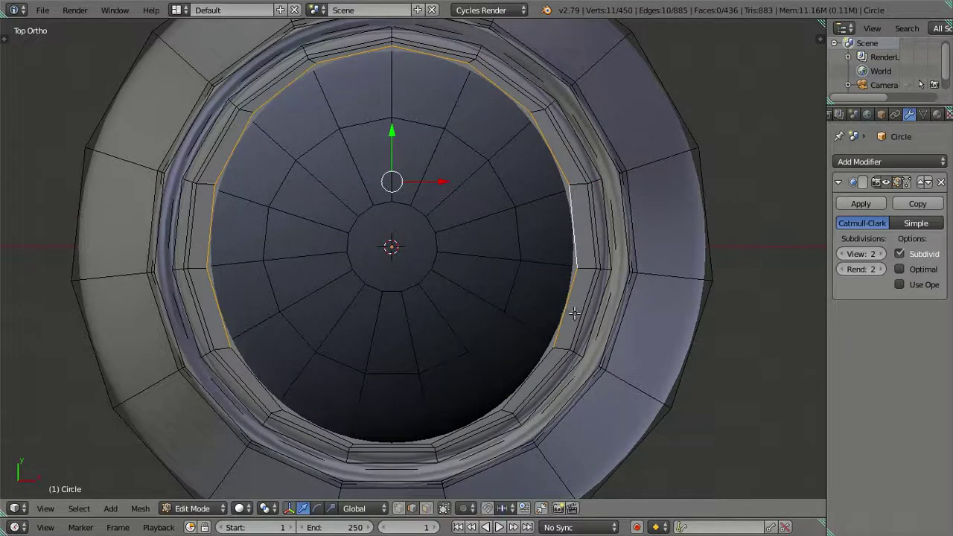
key(s)
key(x)
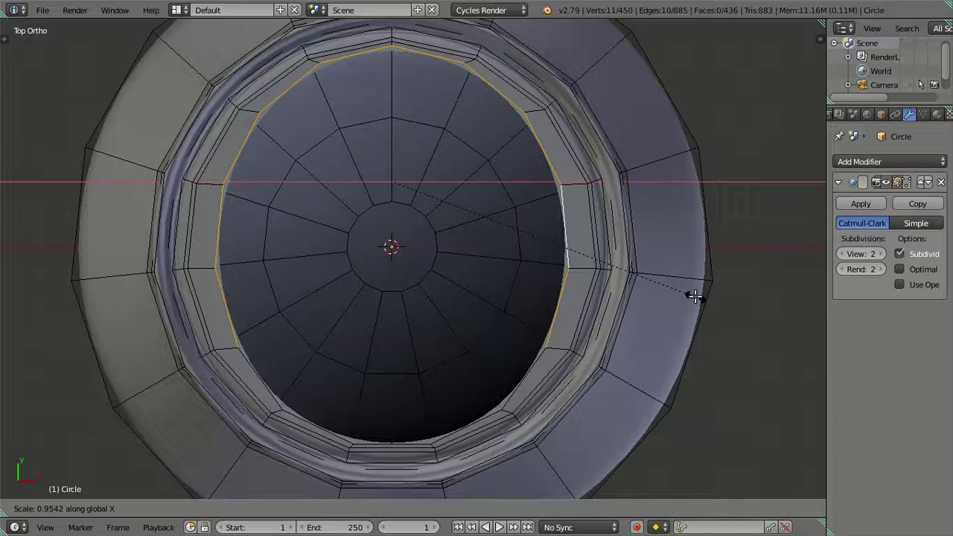
click(692, 296)
Shrink the selection to the top vertices and scale them along X to 0.8864.
shift+right_click(558, 309)
key(ctrl+KP_Subtract)
key(s)
key(x)
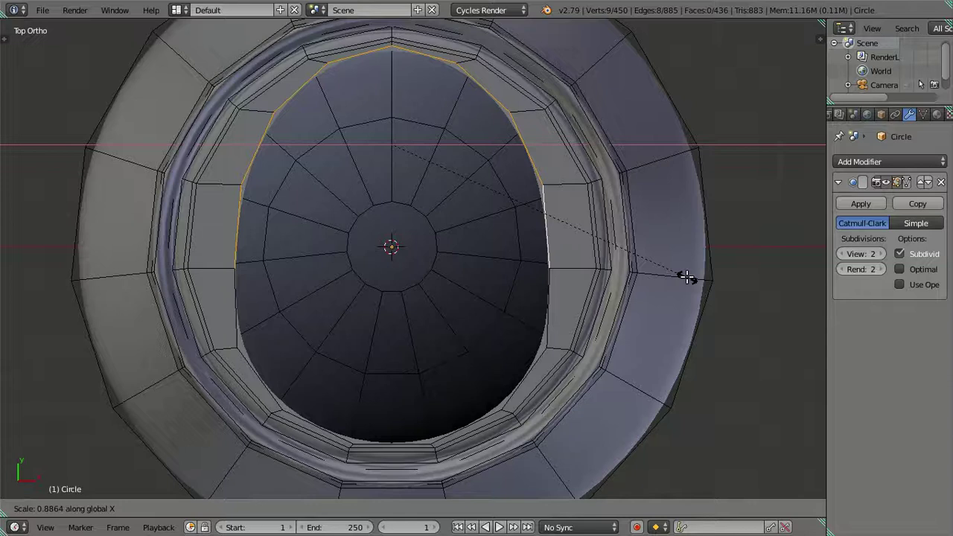
Drop the side vertices and squeeze the opening's top further along X.
click(687, 277)
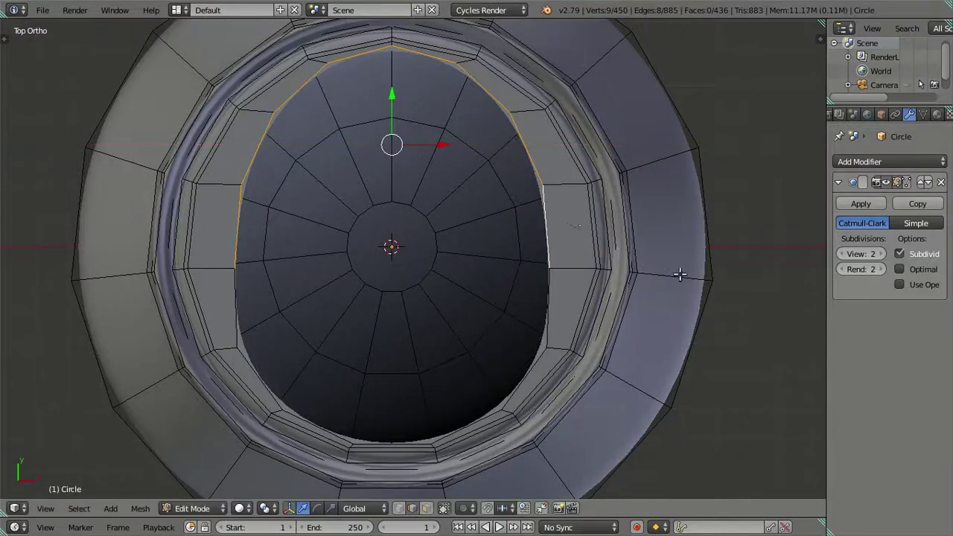
shift+right_click(541, 225)
shift+right_click(232, 242)
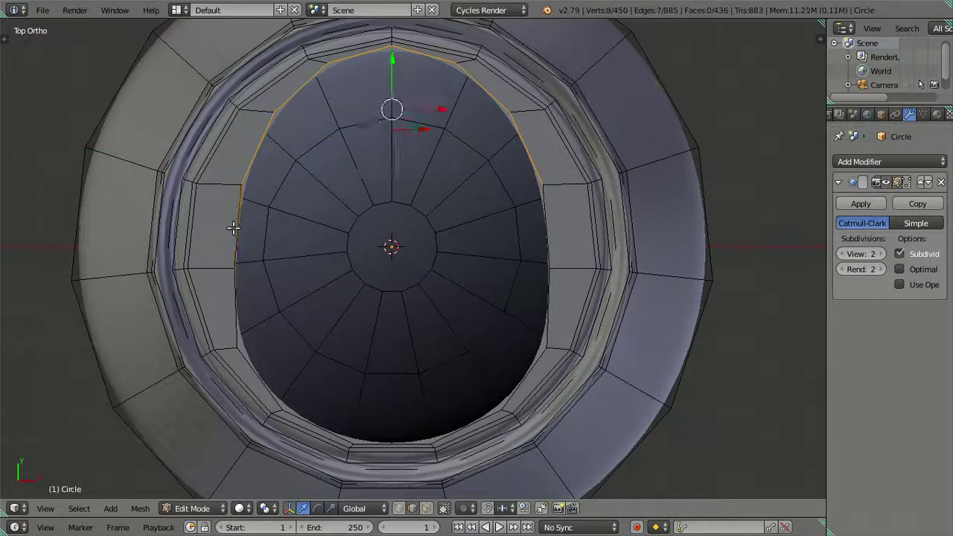
key(s)
key(x)
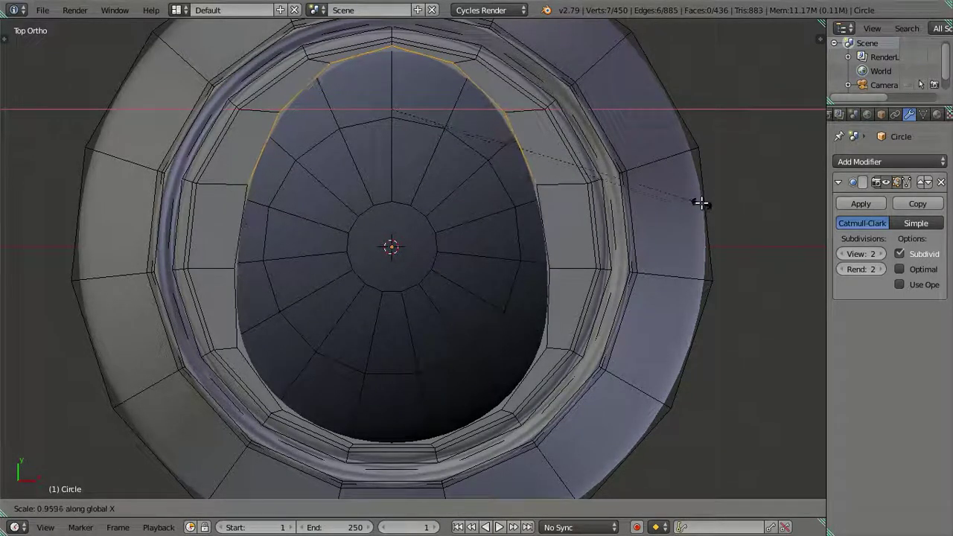
click(703, 203)
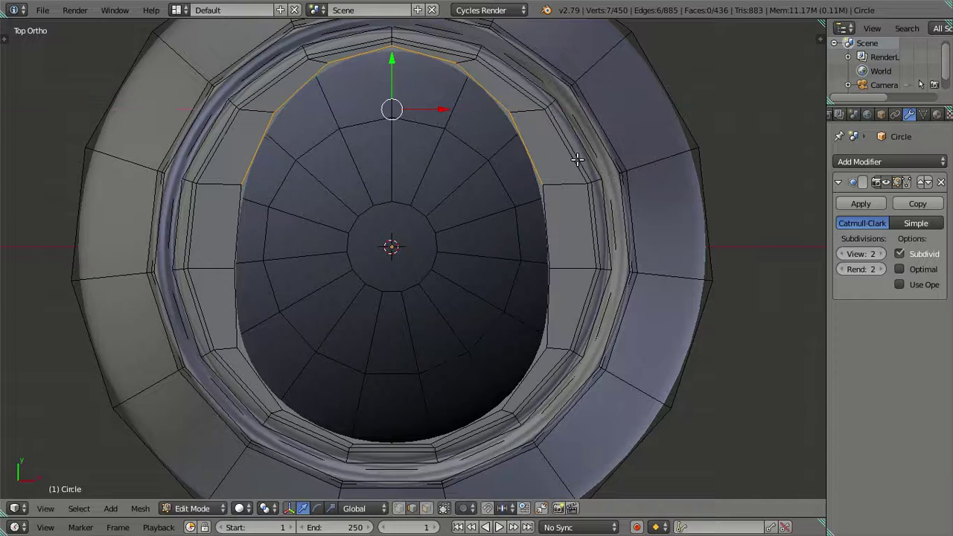
Deselect the topmost vertices and pull the remaining side vertices inward along X.
shift+right_click(363, 62)
shift+right_click(484, 82)
shift+right_click(302, 88)
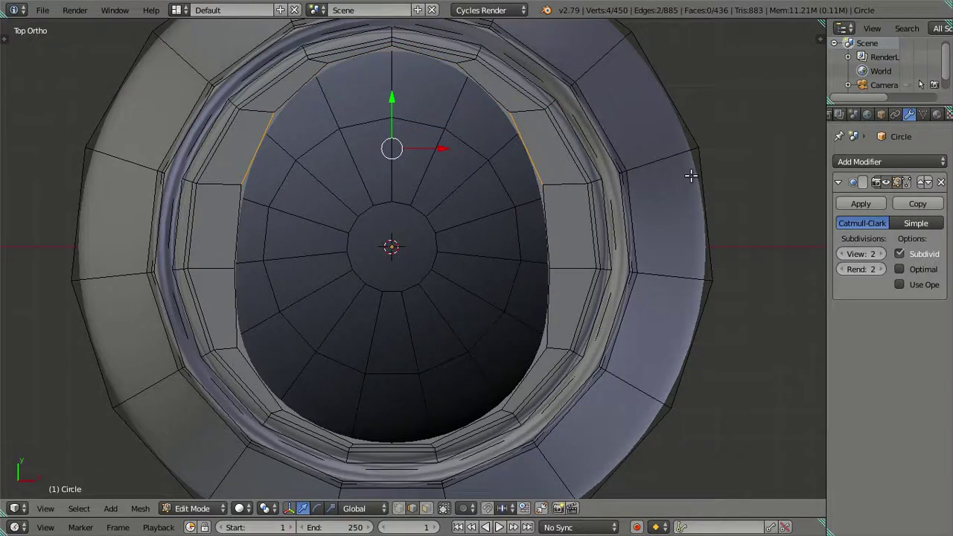
key(s)
key(x)
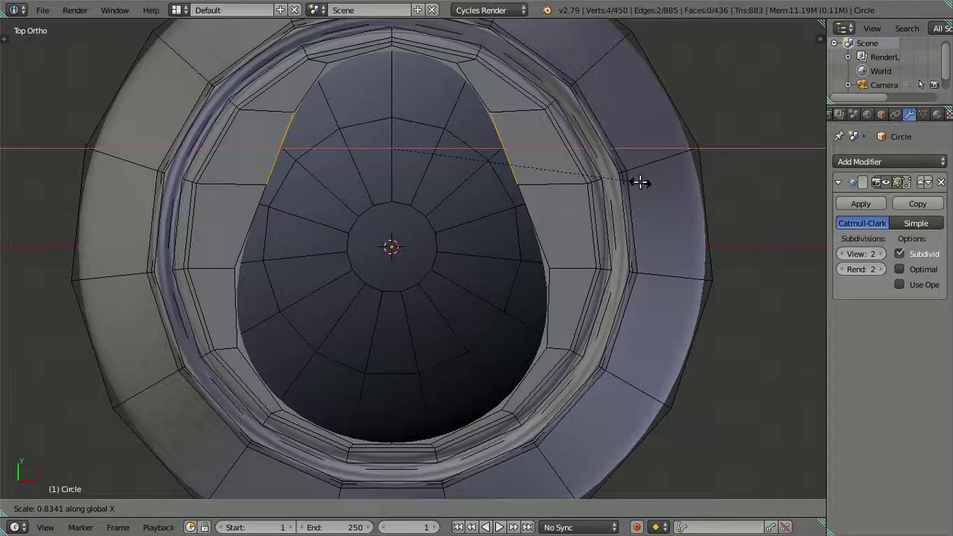
click(640, 183)
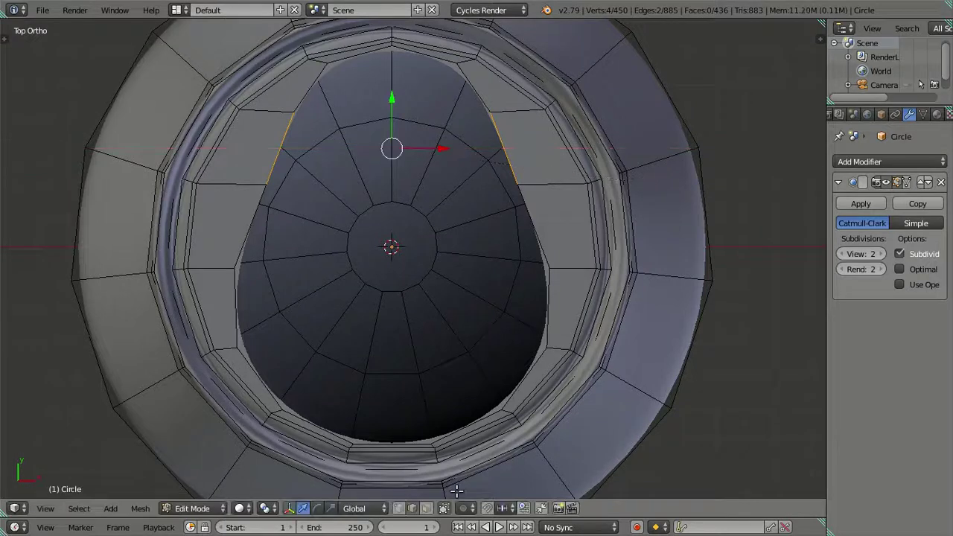
Pull the neighbouring ring vertices inward and upward to follow the taper, then reselect the opening loop.
right_click(488, 112)
shift+right_click(294, 112)
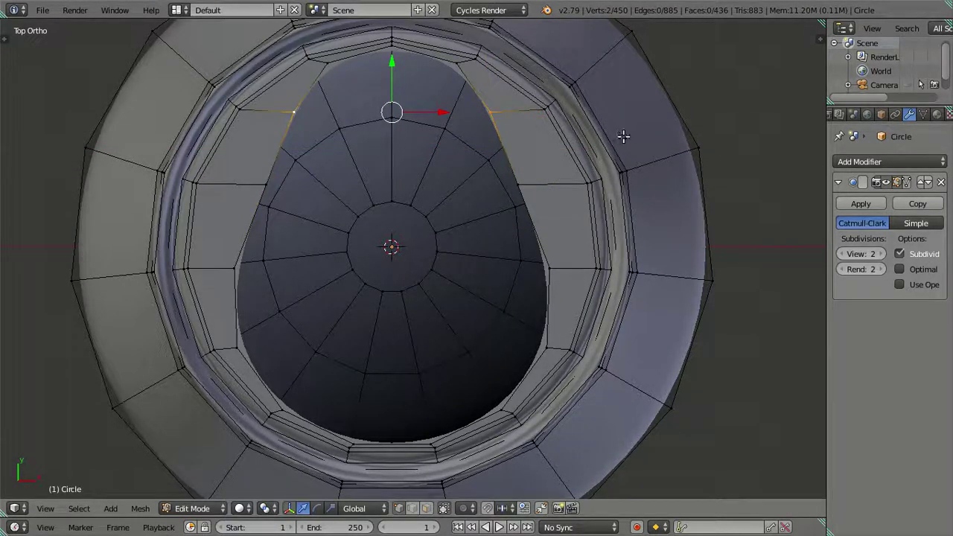
right_click(517, 187)
shift+right_click(259, 186)
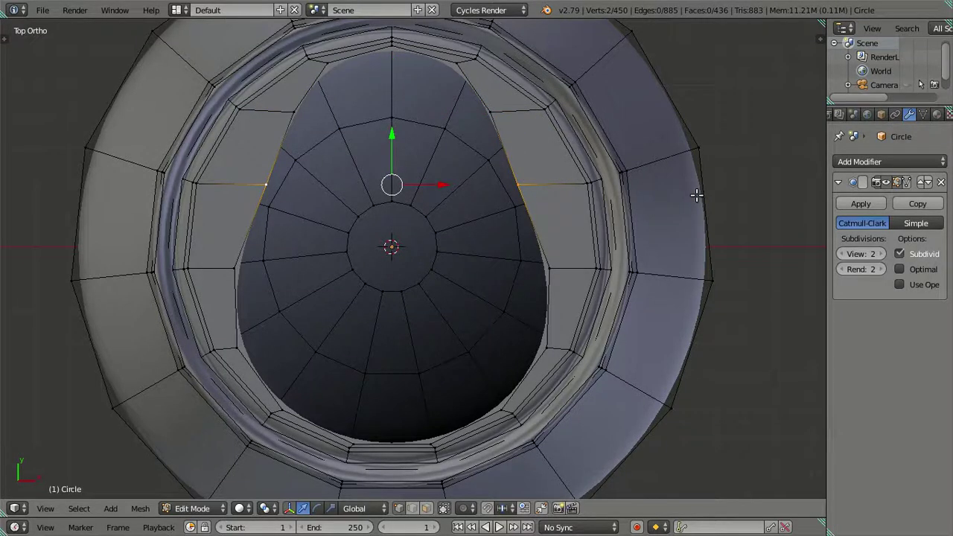
key(s)
key(x)
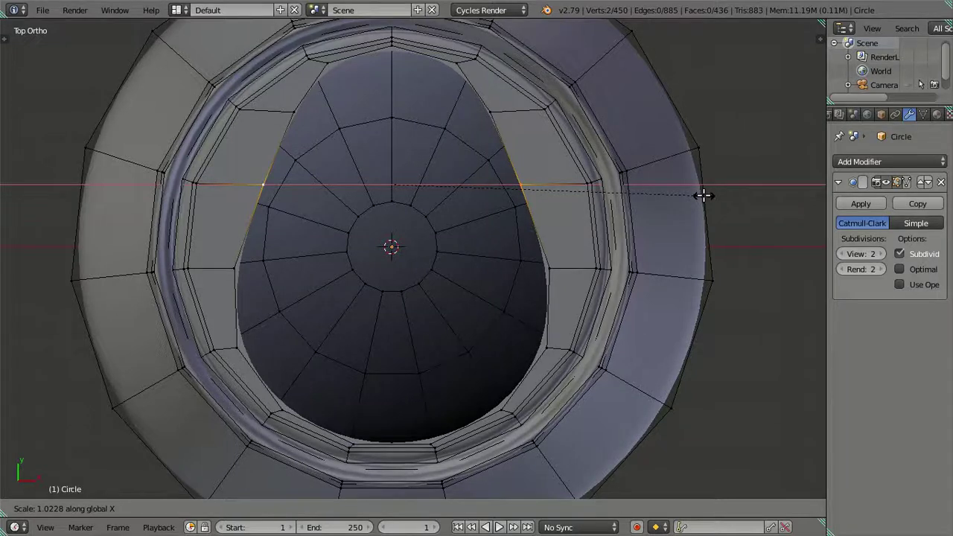
click(703, 195)
key(g)
key(g)
click(532, 116)
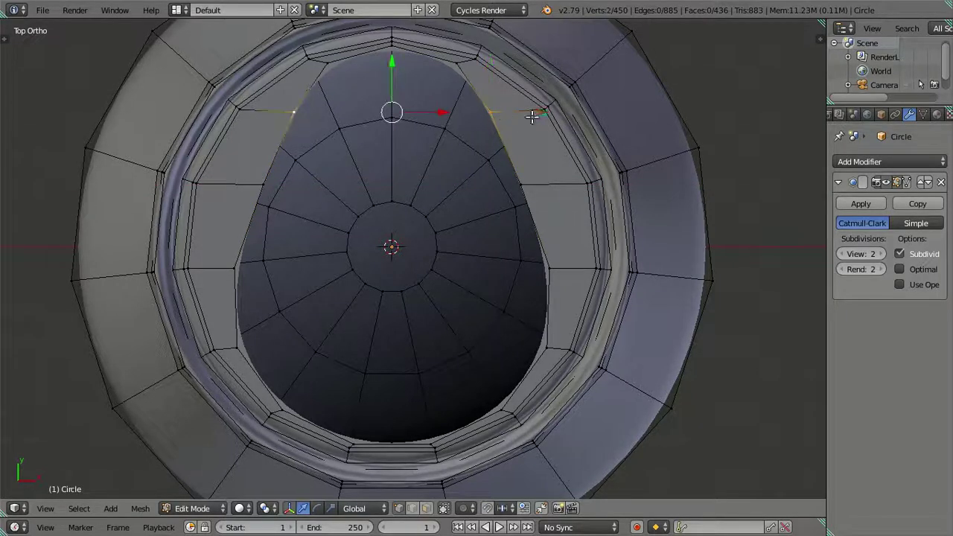
key(s)
key(x)
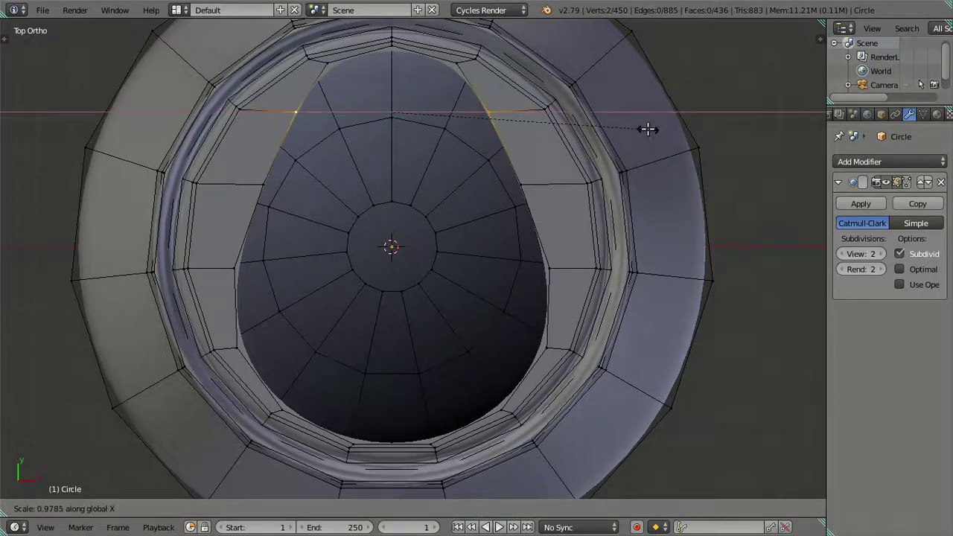
click(648, 130)
key(a)
alt+click(539, 221)
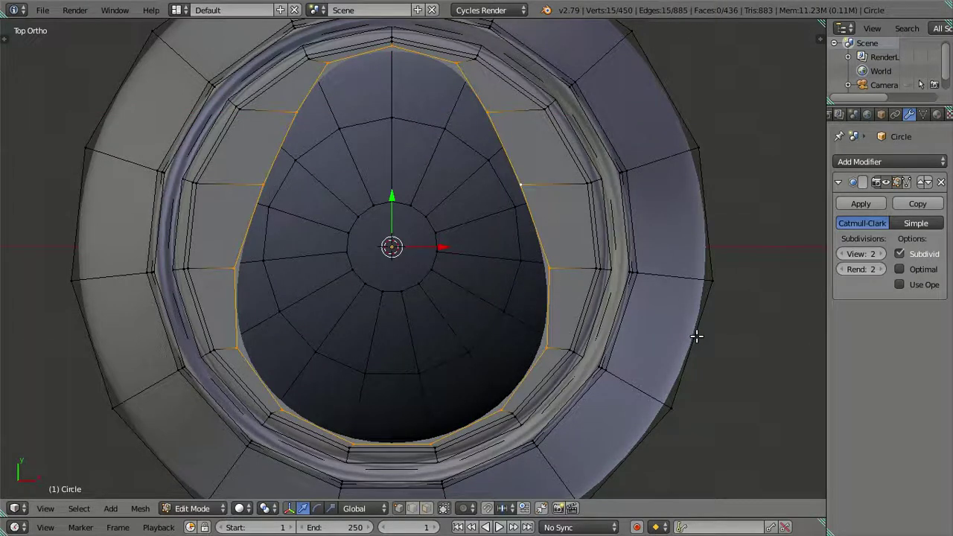
Shrink the whole teardrop loop slightly and view the smoothed lid in Object Mode.
key(s)
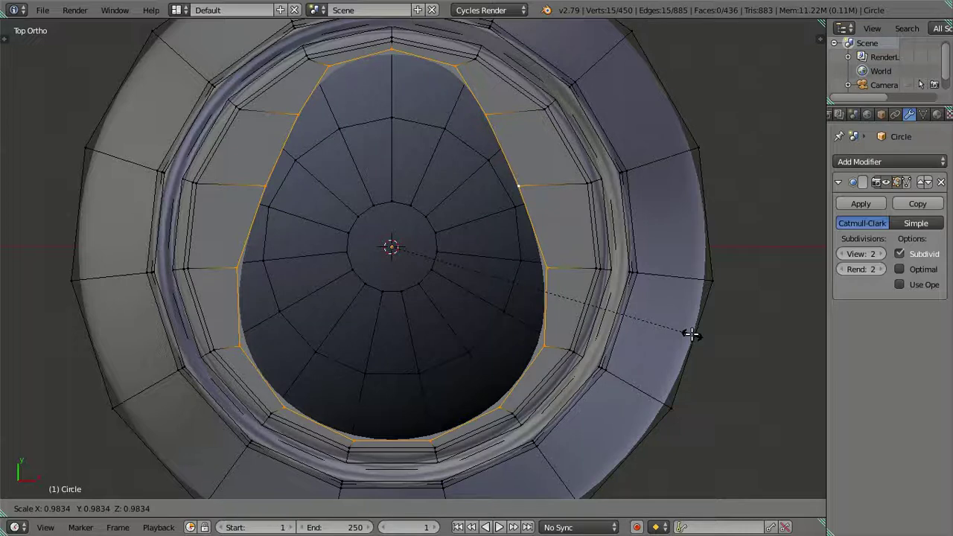
click(687, 332)
key(Tab)
scroll(648, 344, down, 4)
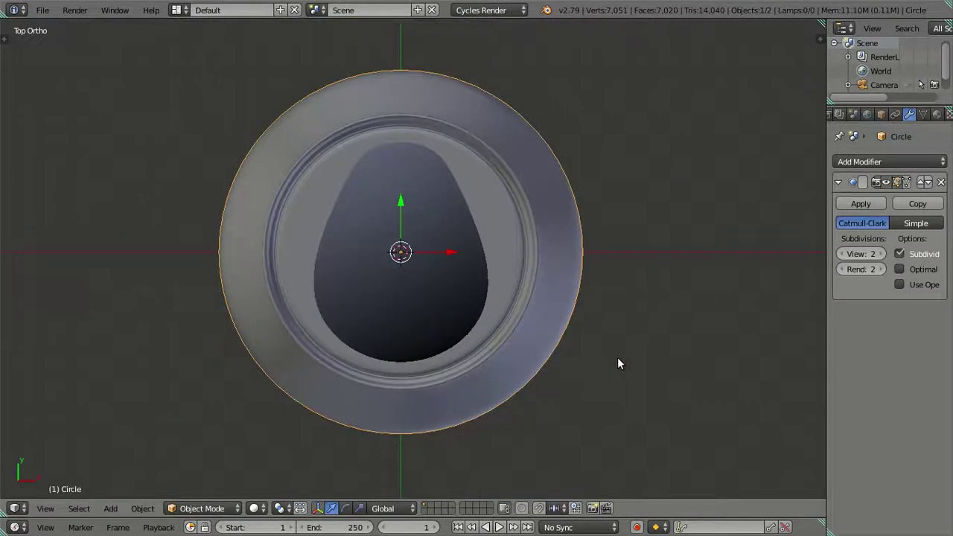
scroll(617, 358, up, 1)
scroll(617, 358, up, 1)
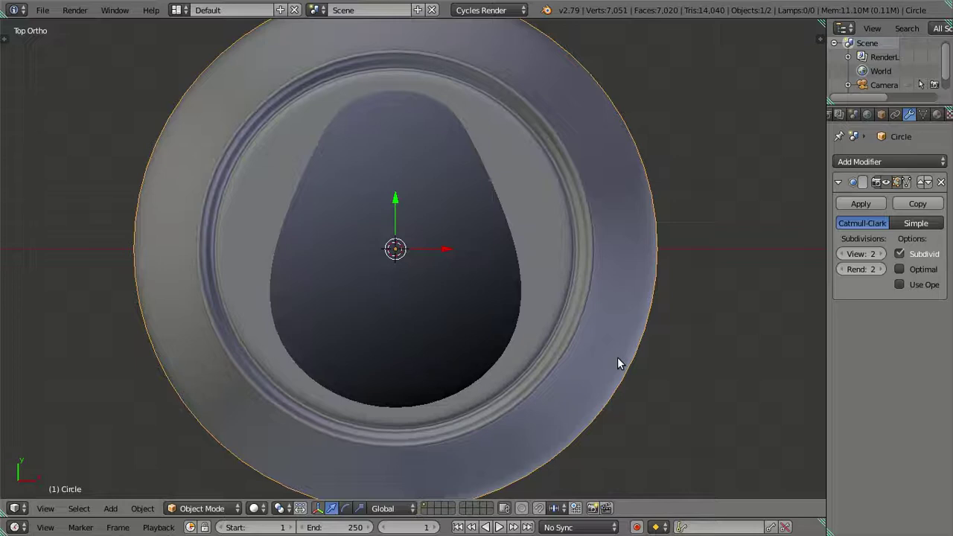
Pinch the opening's left and right side edges inward along X to 0.8381.
key(Tab)
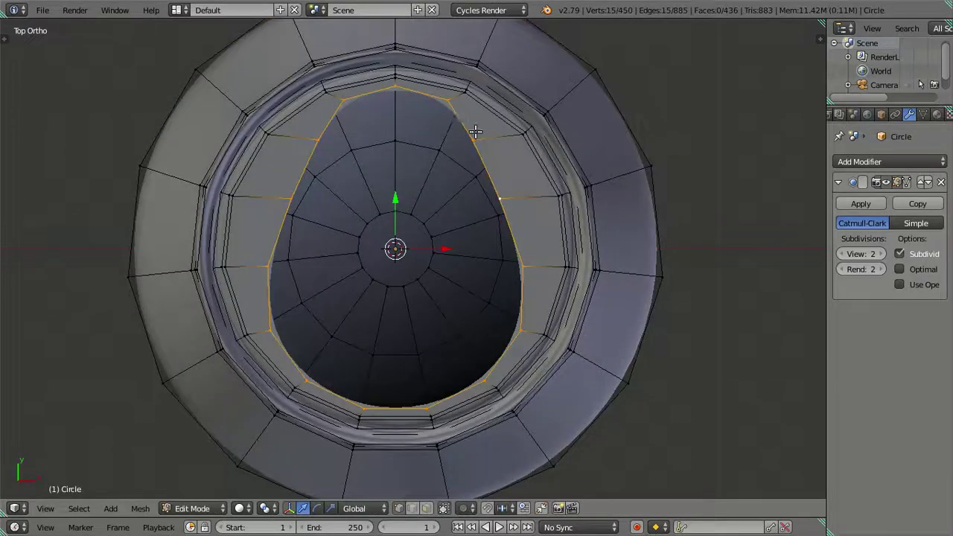
key(a)
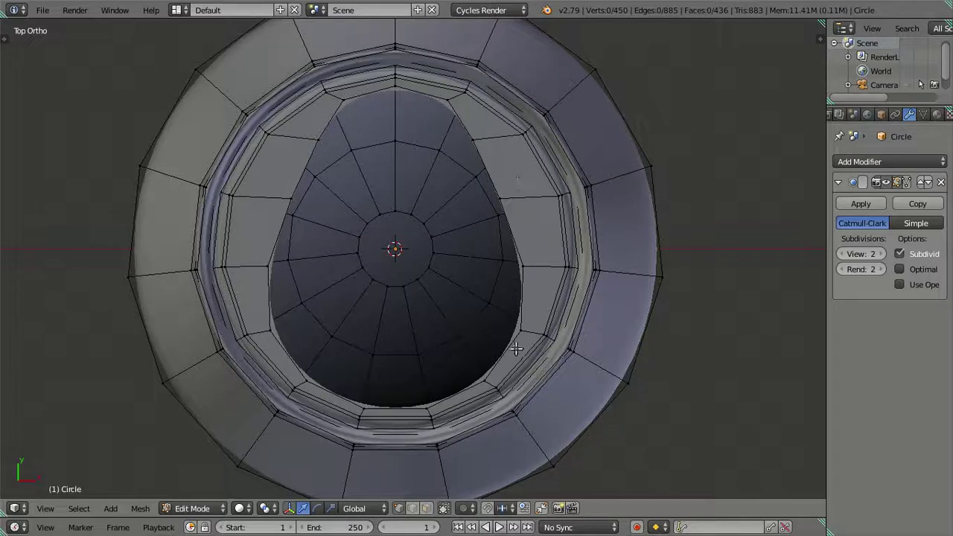
alt+right_click(524, 329)
key(a)
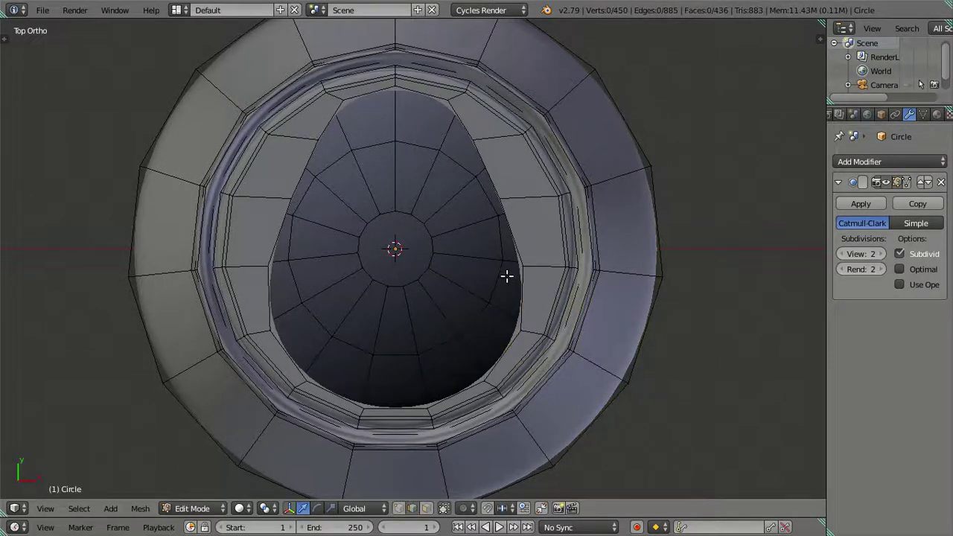
right_click(525, 292)
shift+right_click(511, 221)
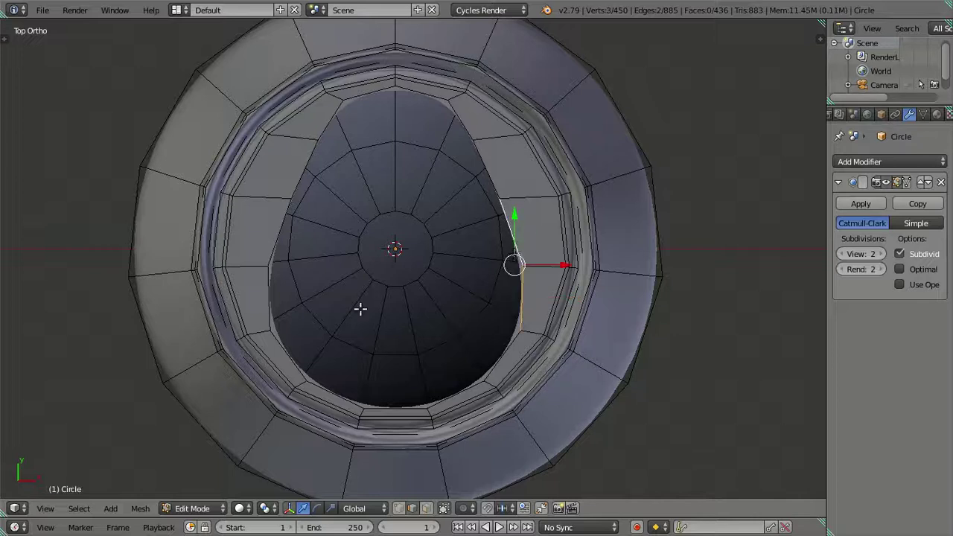
shift+right_click(269, 294)
shift+right_click(269, 236)
key(s)
key(x)
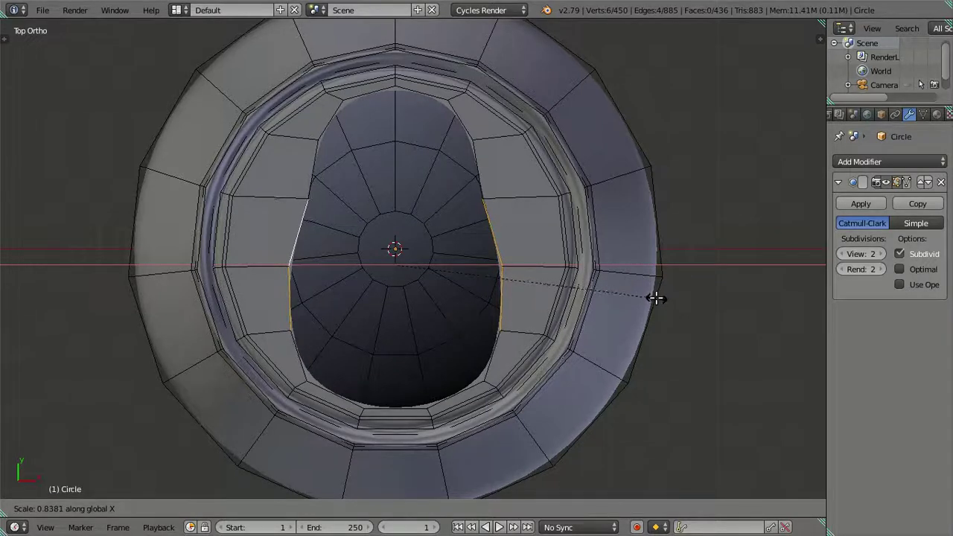
click(657, 298)
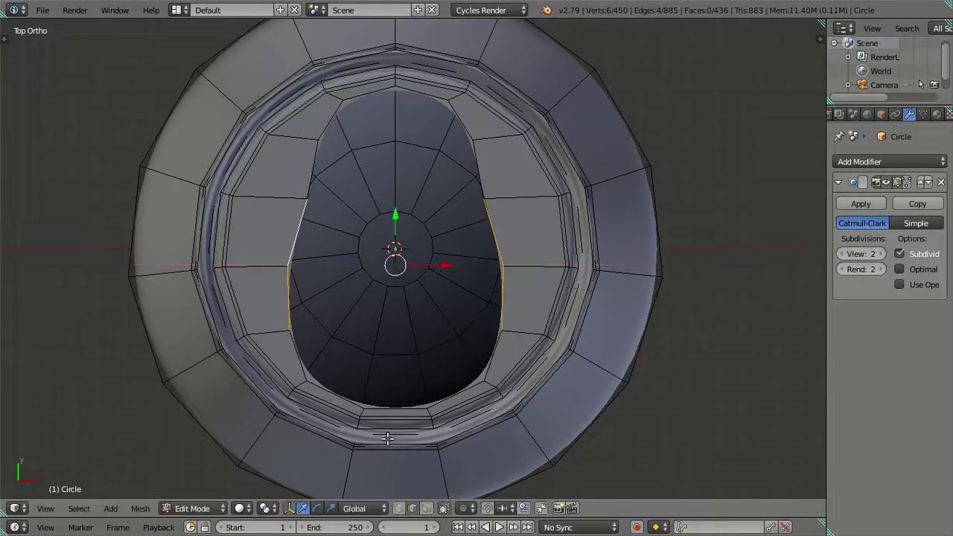
Widen the two upper-row vertices of the opening along X to 1.0489.
right_click(482, 199)
shift+right_click(311, 195)
key(s)
key(x)
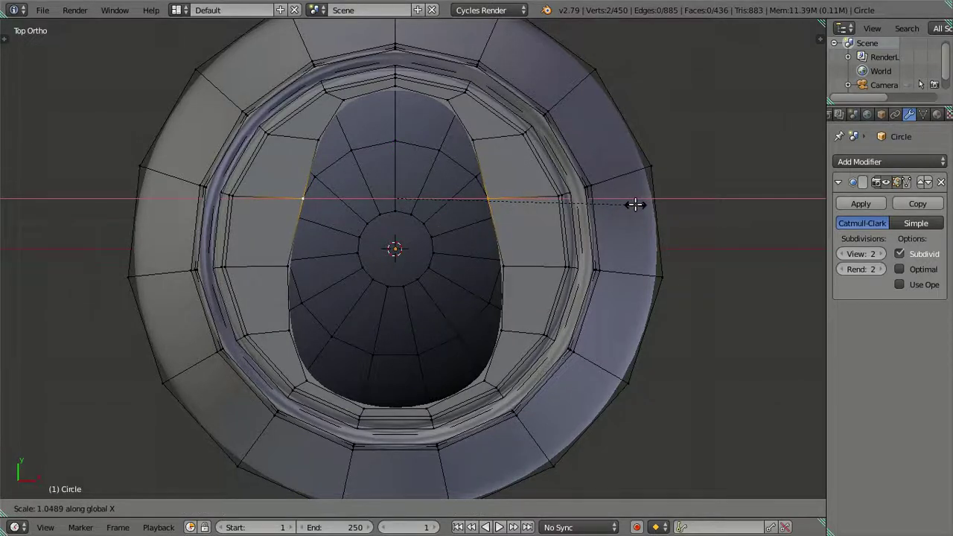
Widen the two lower-middle vertices of the opening about 1.0875 along X and preview the smoothed lid.
click(634, 204)
key(a)
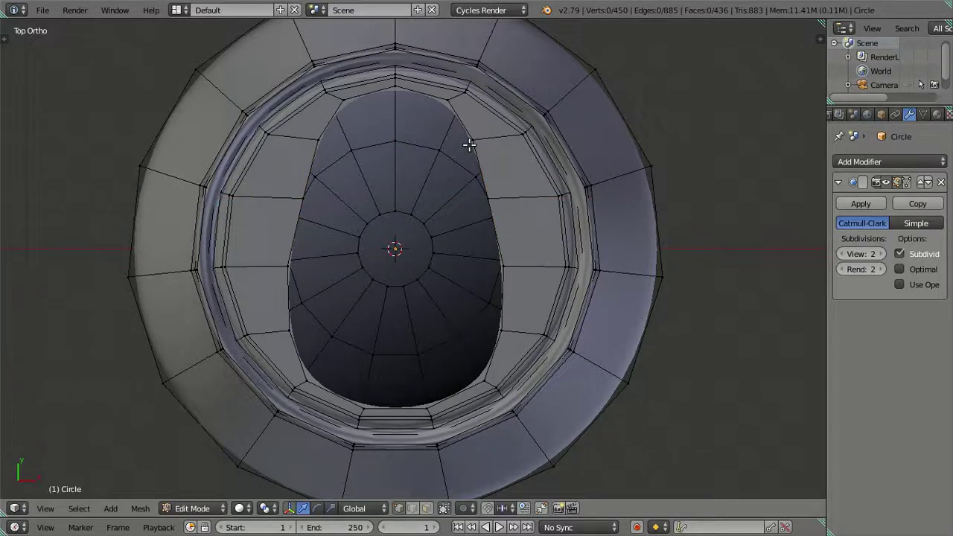
right_click(501, 330)
shift+right_click(289, 330)
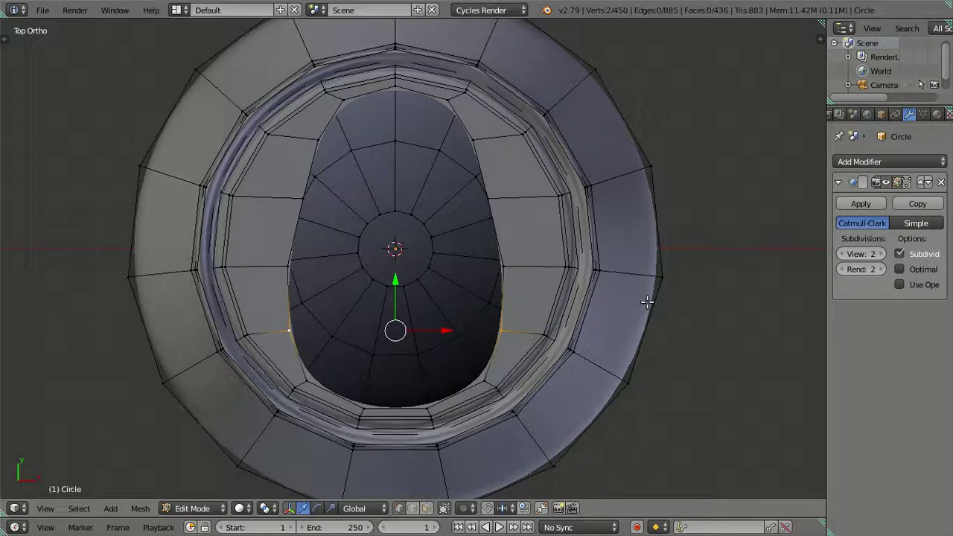
key(s)
key(x)
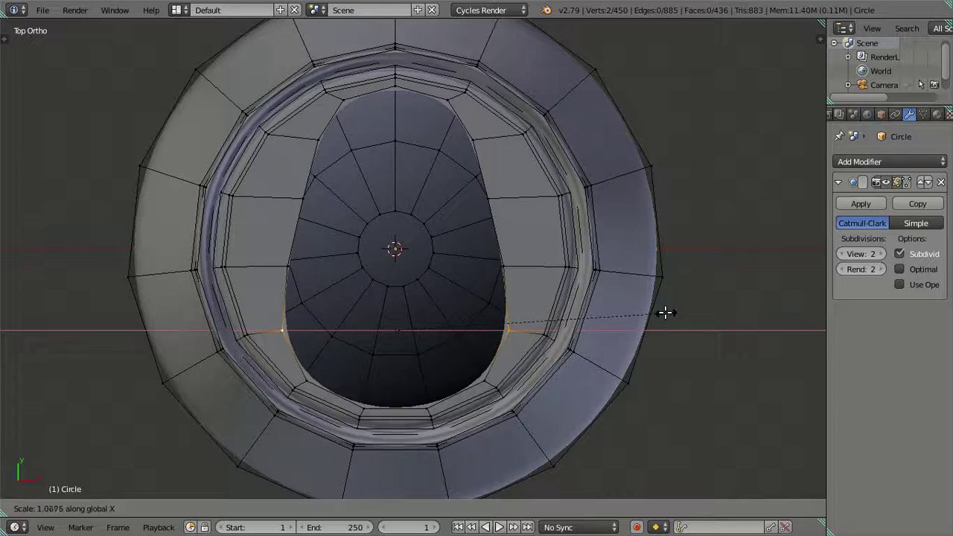
click(665, 313)
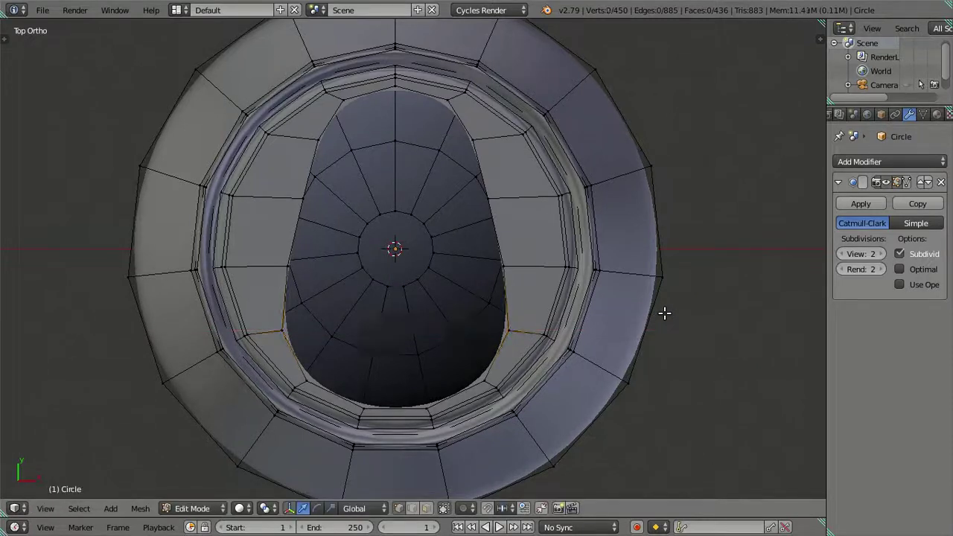
key(Tab)
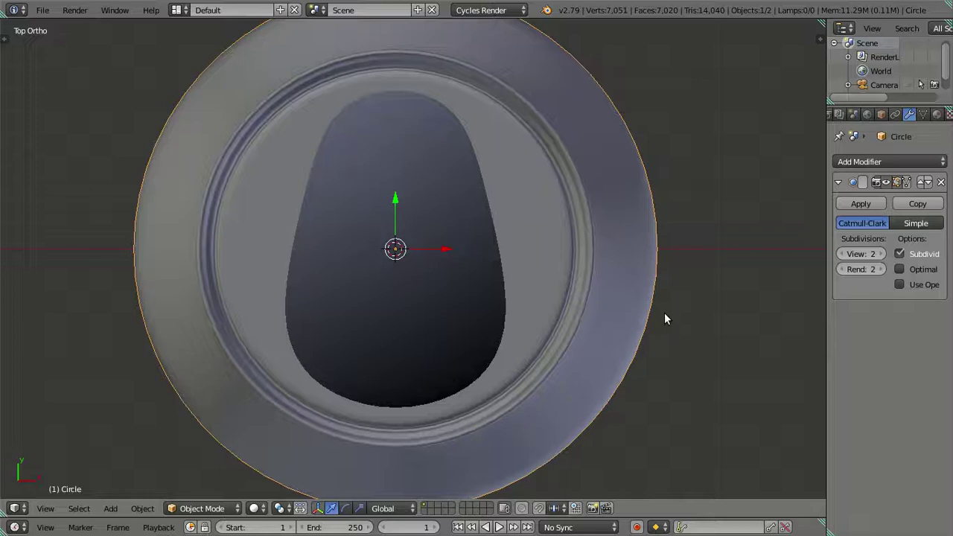
Widen the bottom vertices of the opening along X and preview the result.
key(Tab)
right_click(483, 381)
shift+right_click(309, 378)
shift+right_click(425, 408)
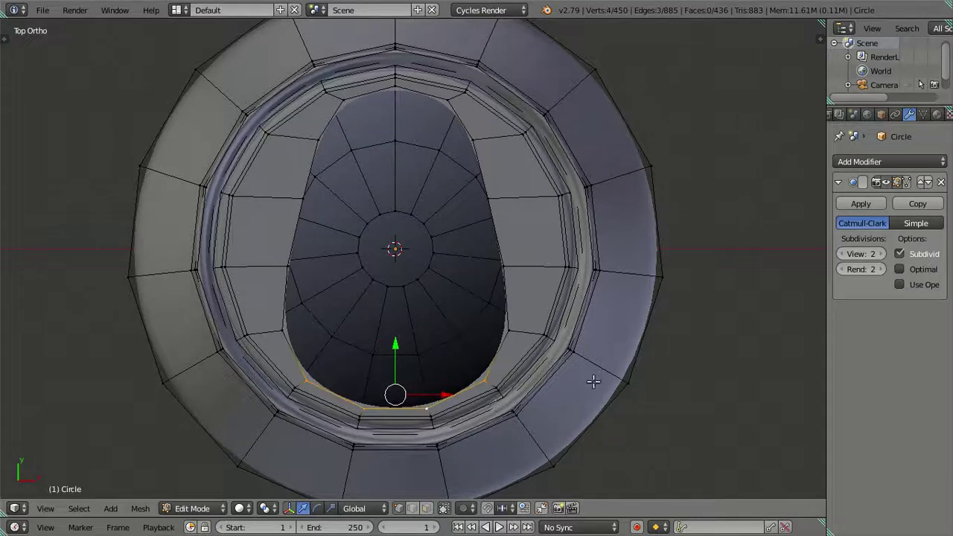
key(s)
key(x)
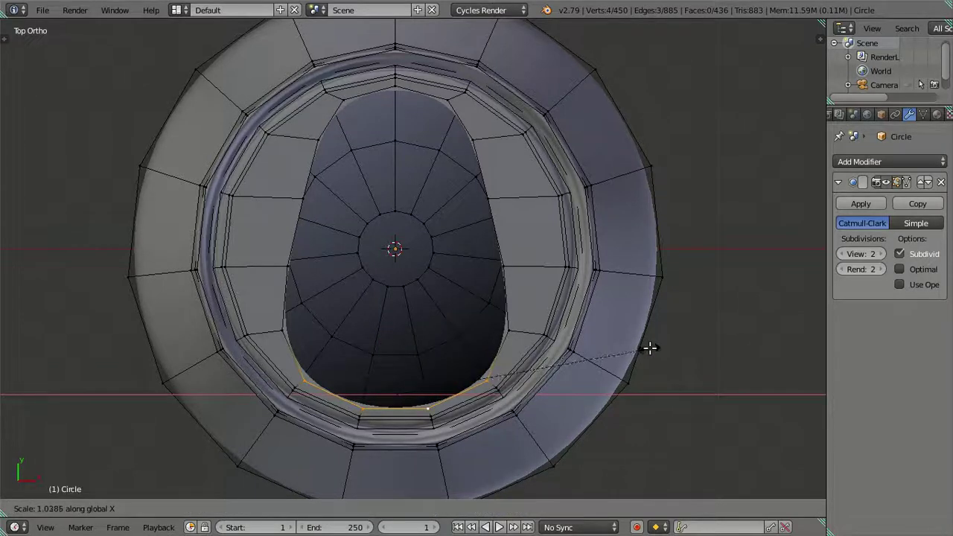
click(654, 348)
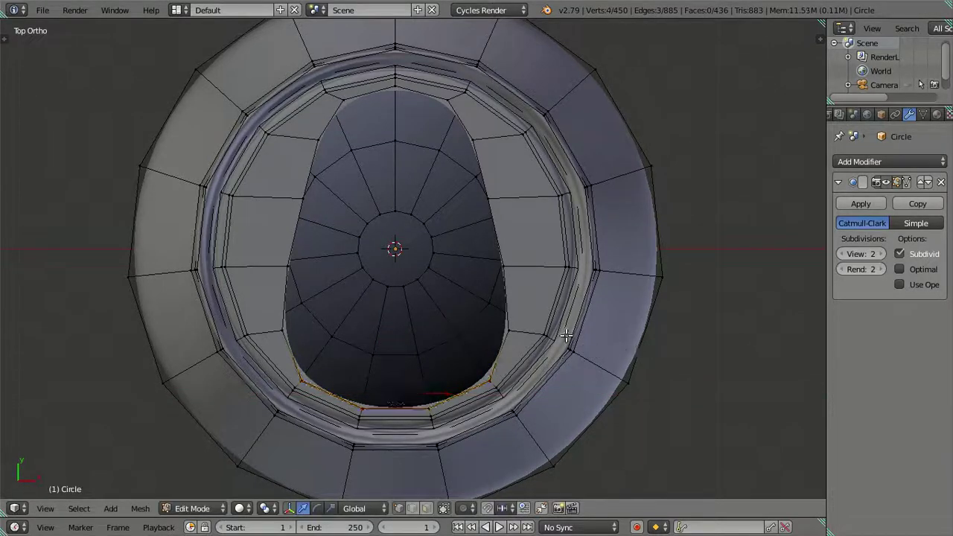
key(Tab)
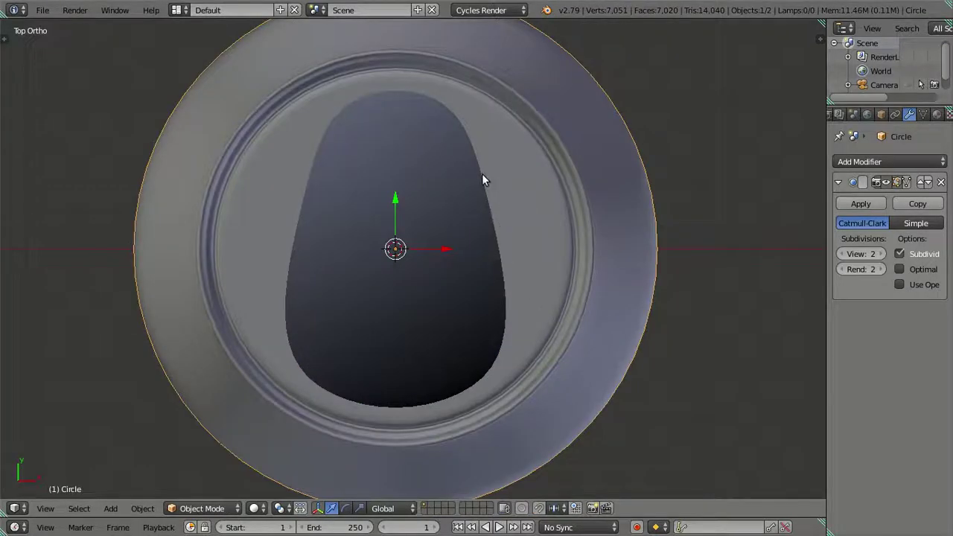
Narrow the three top vertices of the opening along X and preview it.
key(Tab)
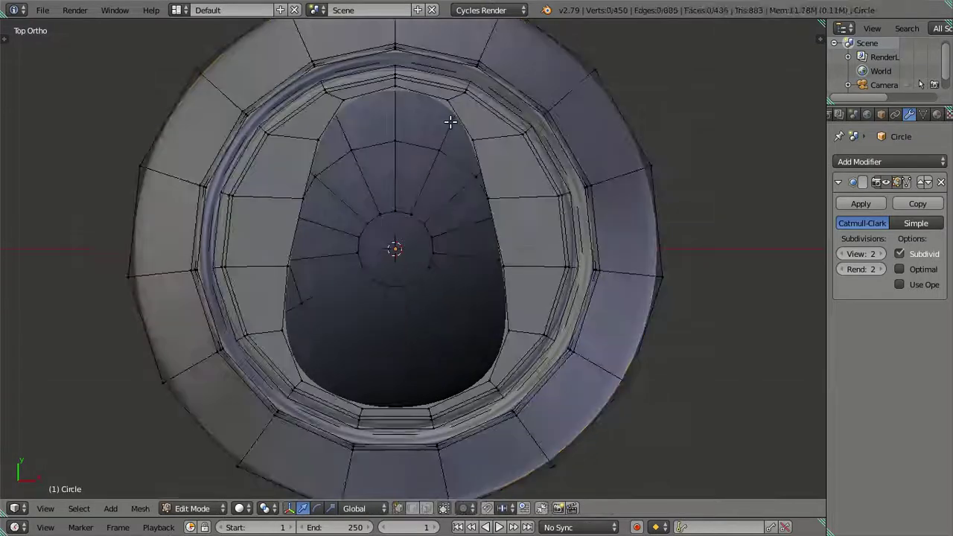
click(445, 97)
shift+click(397, 90)
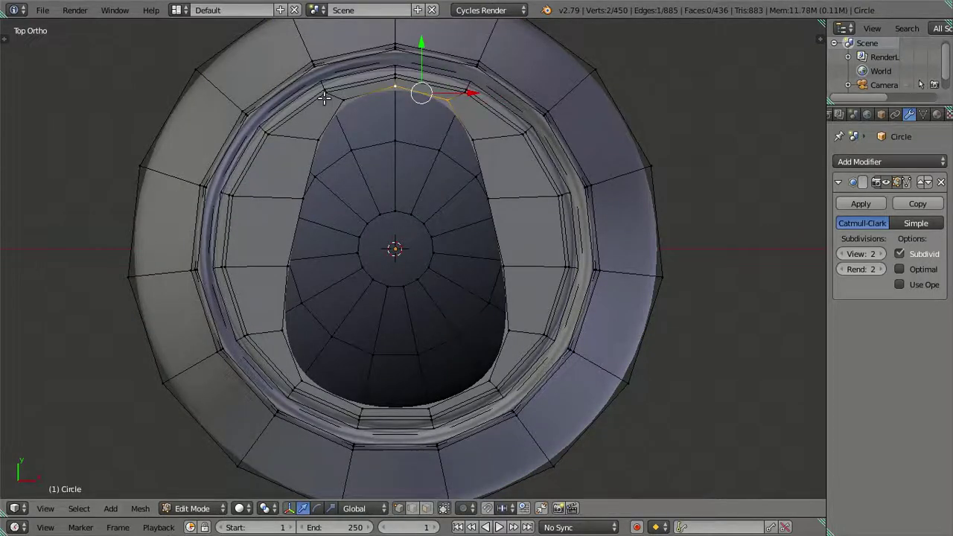
shift+click(345, 98)
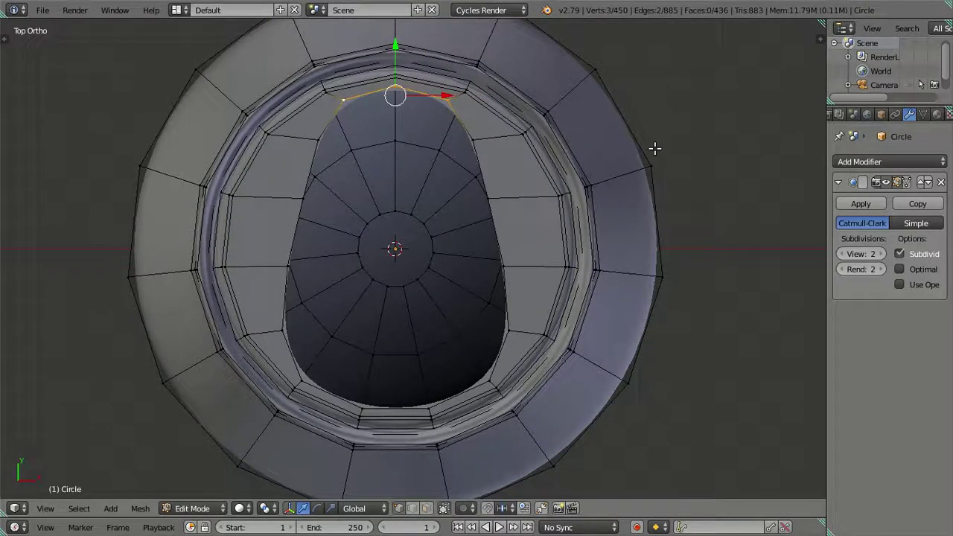
key(s)
key(x)
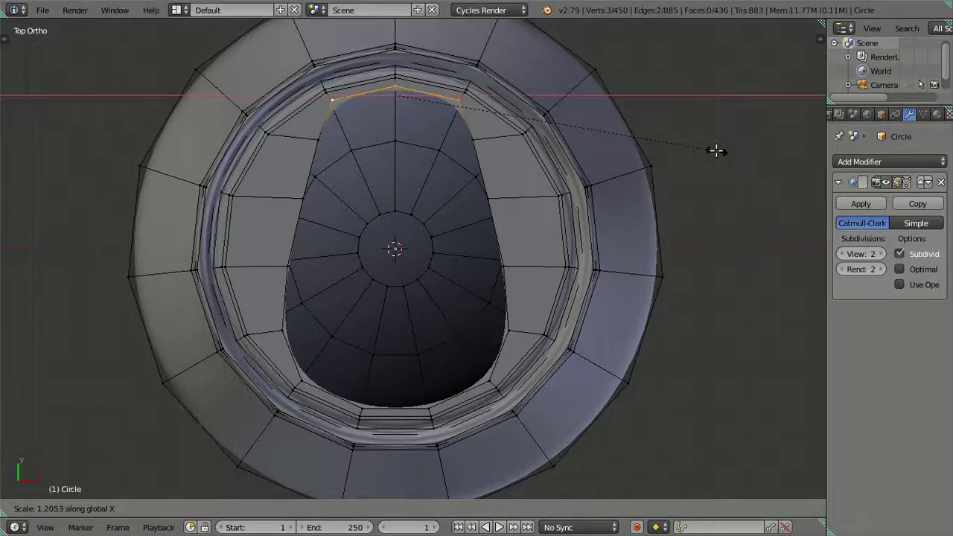
click(706, 152)
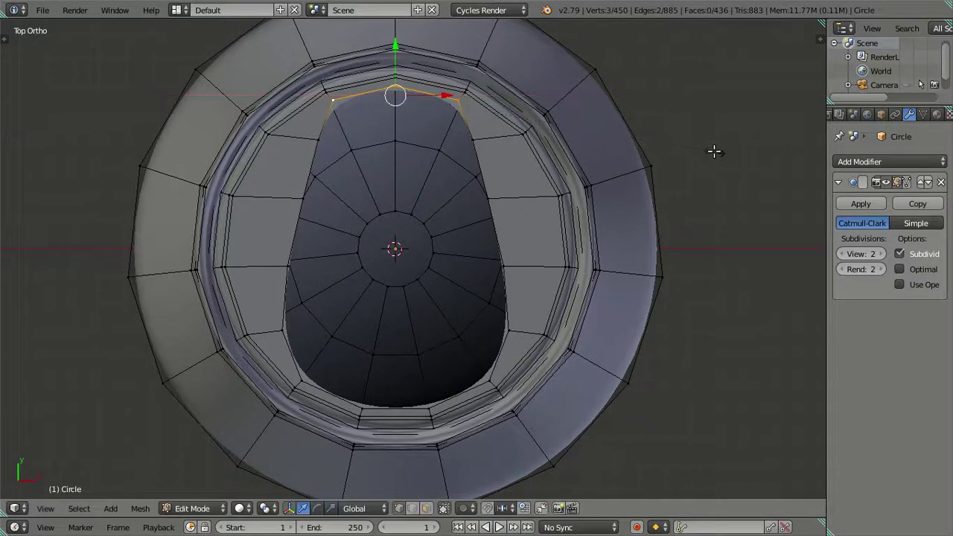
key(Tab)
key(Tab)
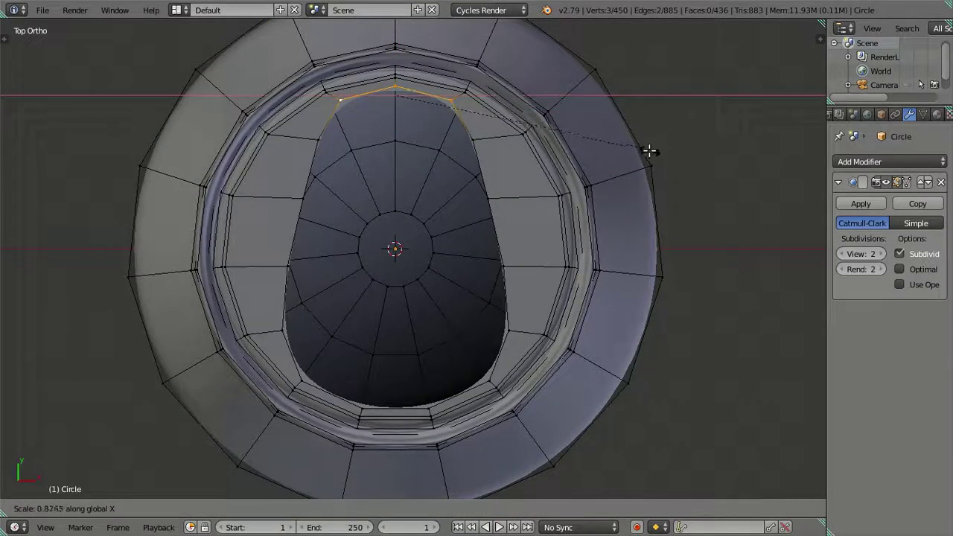
click(659, 155)
key(Tab)
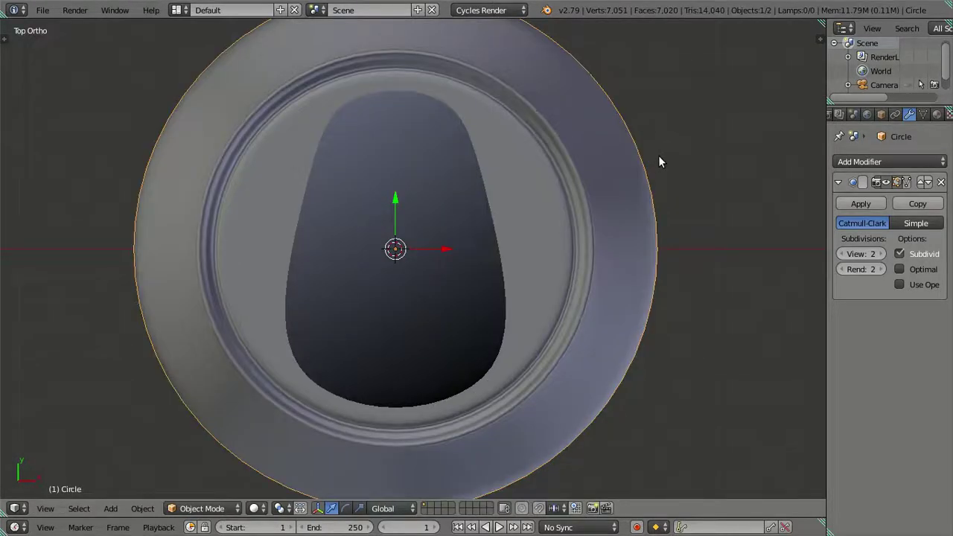
Slightly narrow the opening's middle vertices along X, then view the smoothed lid from an angle.
key(Tab)
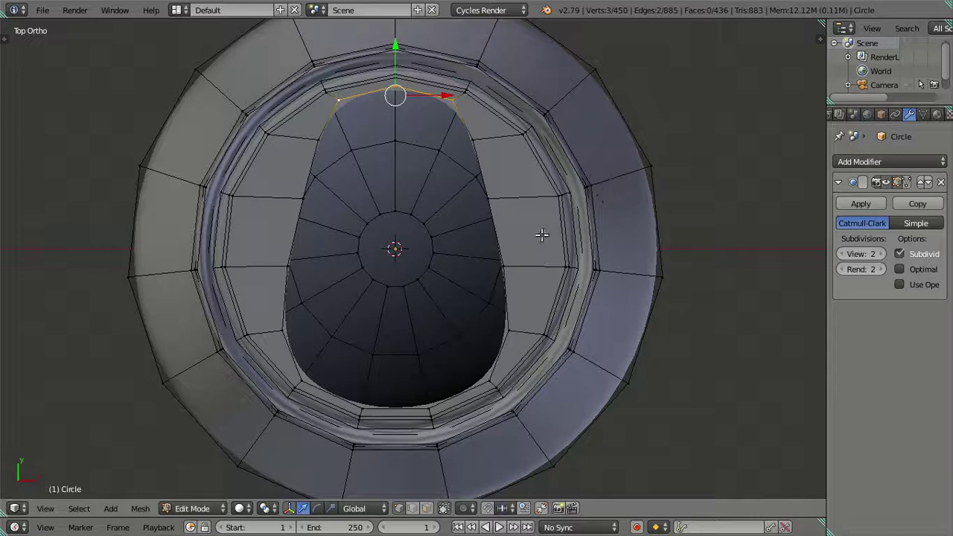
click(503, 268)
shift+click(288, 266)
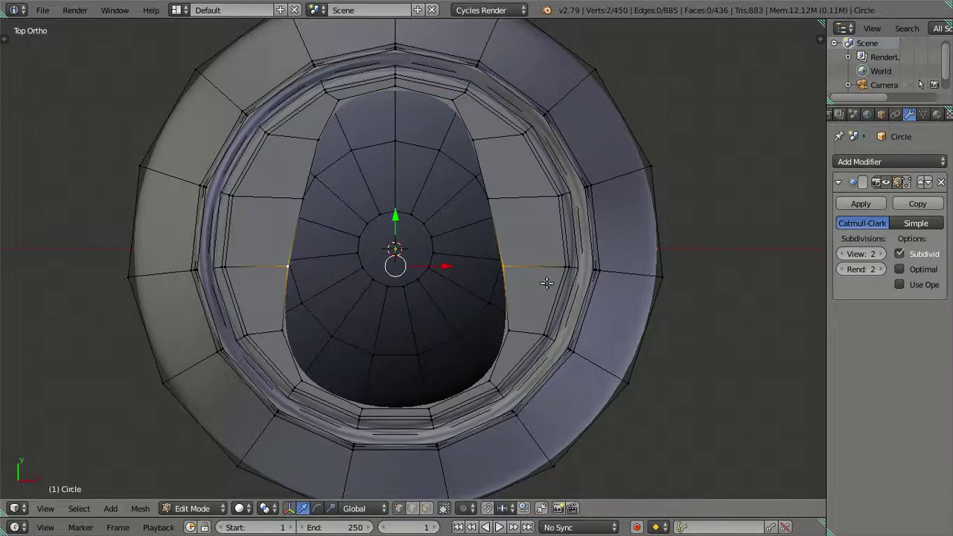
shift+click(488, 198)
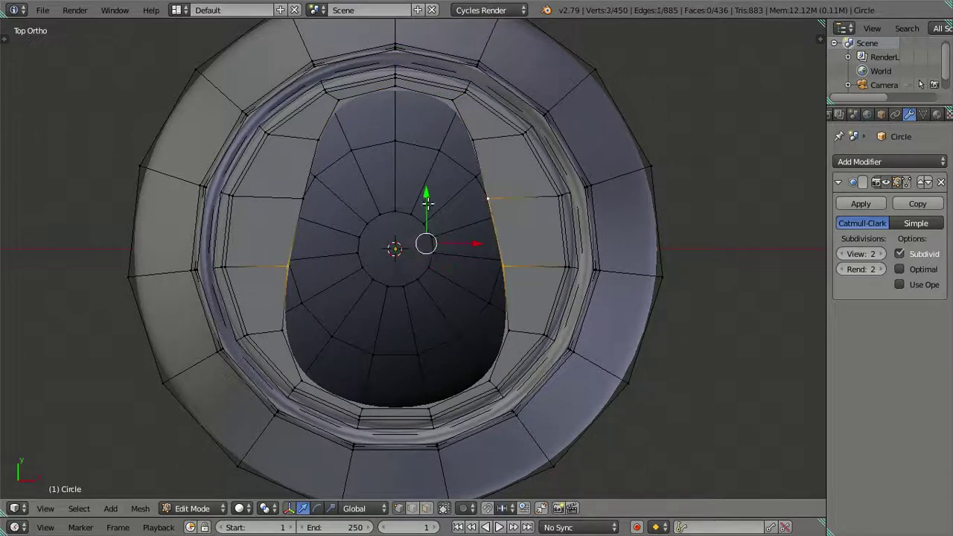
shift+click(303, 198)
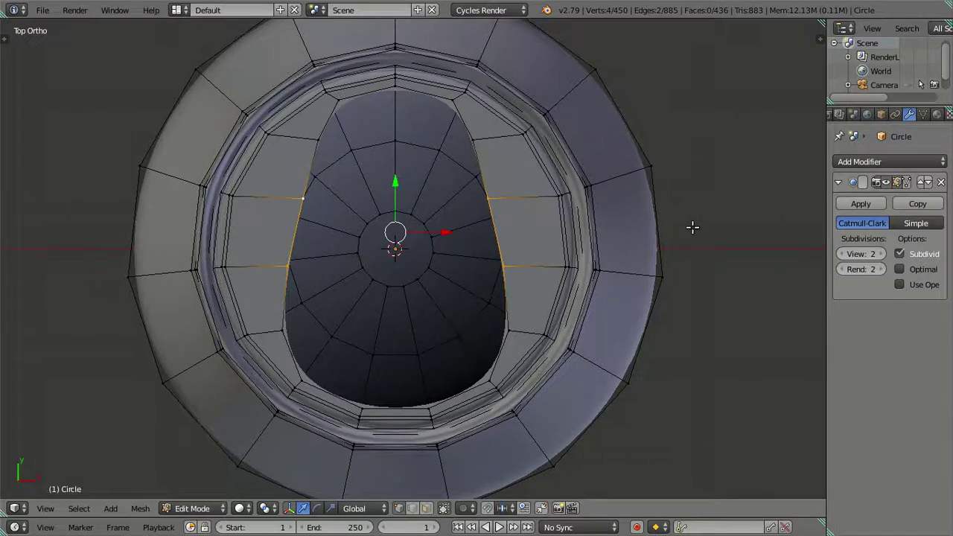
key(s)
key(x)
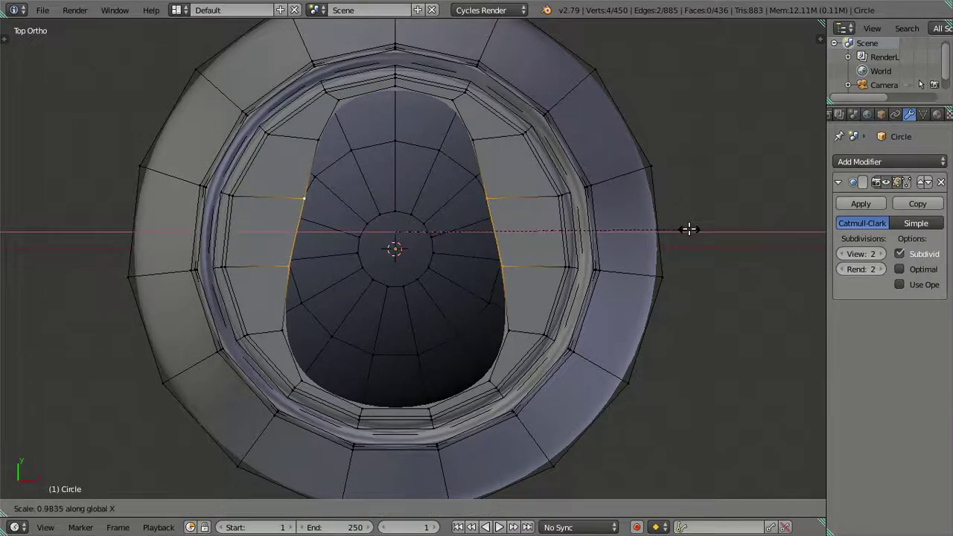
click(689, 230)
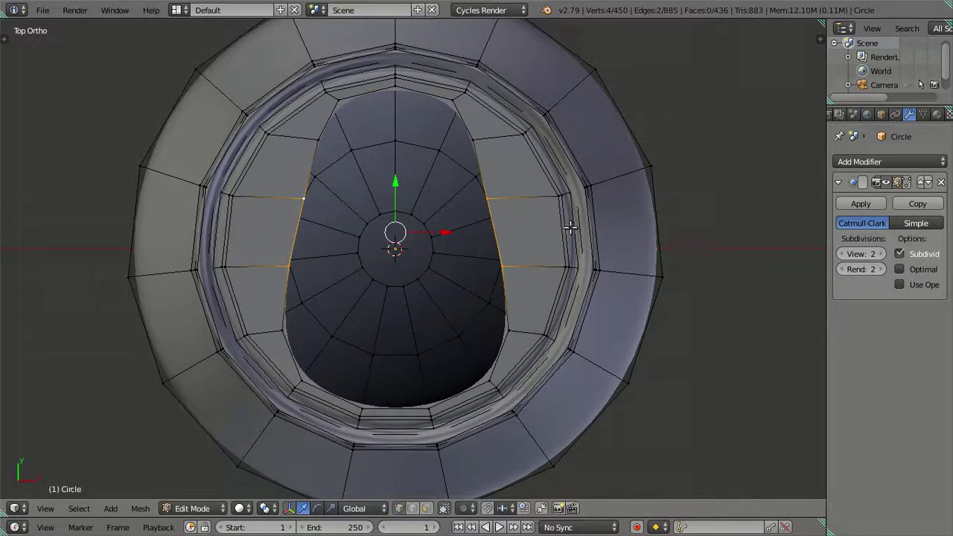
key(Tab)
key(Tab)
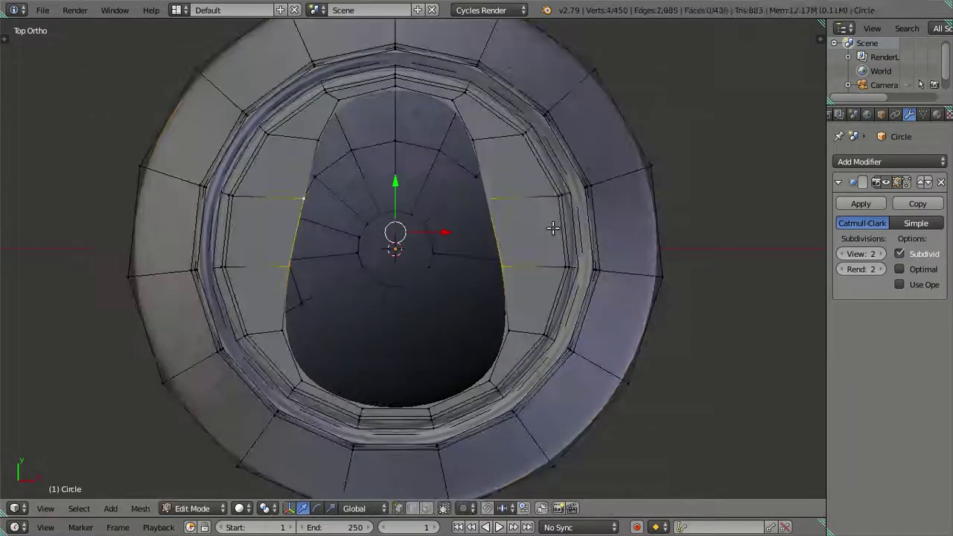
scroll(639, 291, down, 3)
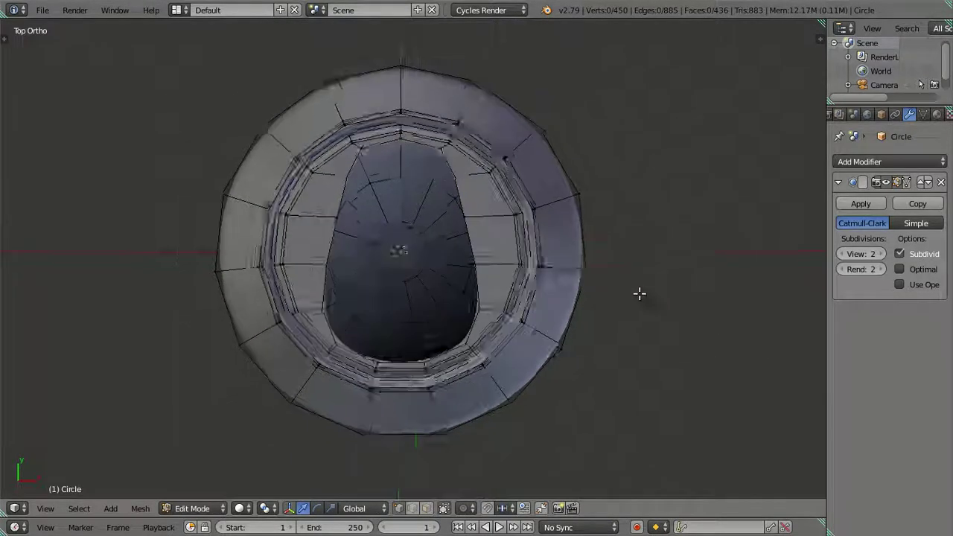
key(Tab)
mouse_move(582, 380)
middle_down()
mouse_move(628, 298)
mouse_move(772, 291)
mouse_move(648, 336)
mouse_move(623, 319)
mouse_move(632, 310)
mouse_move(571, 340)
mouse_move(585, 308)
middle_up()
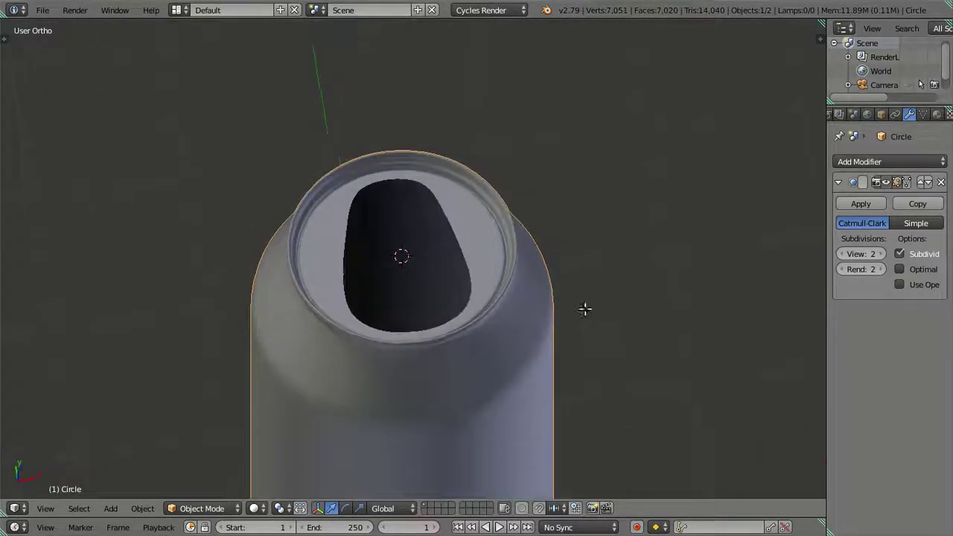
In edge select mode, extrude the opening's loop and shrink it into a narrow inset.
key(Tab)
scroll(486, 246, up, 2)
alt+click(486, 246)
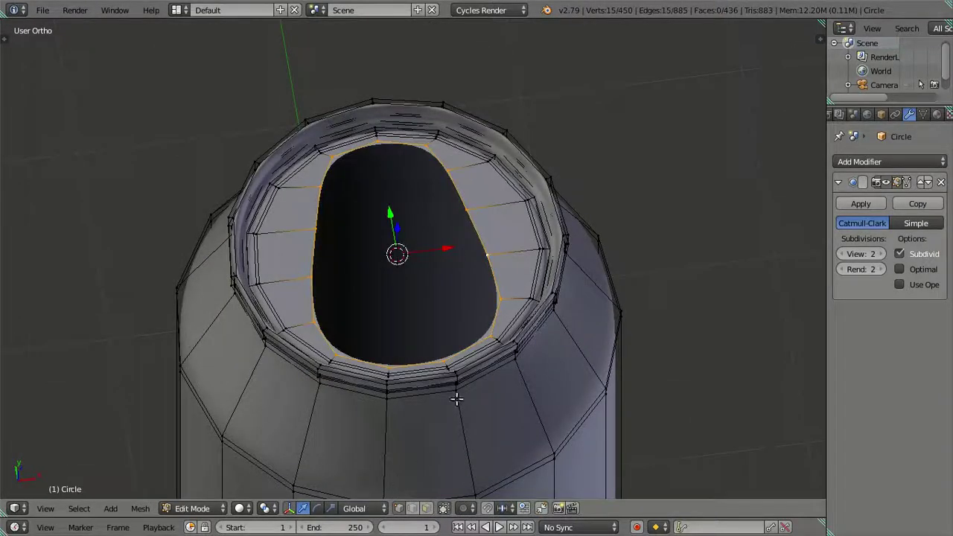
key(ctrl+Tab)
click(562, 222)
mouse_move(562, 222)
middle_down()
mouse_move(551, 235)
mouse_move(636, 230)
mouse_move(685, 185)
mouse_move(632, 208)
middle_up()
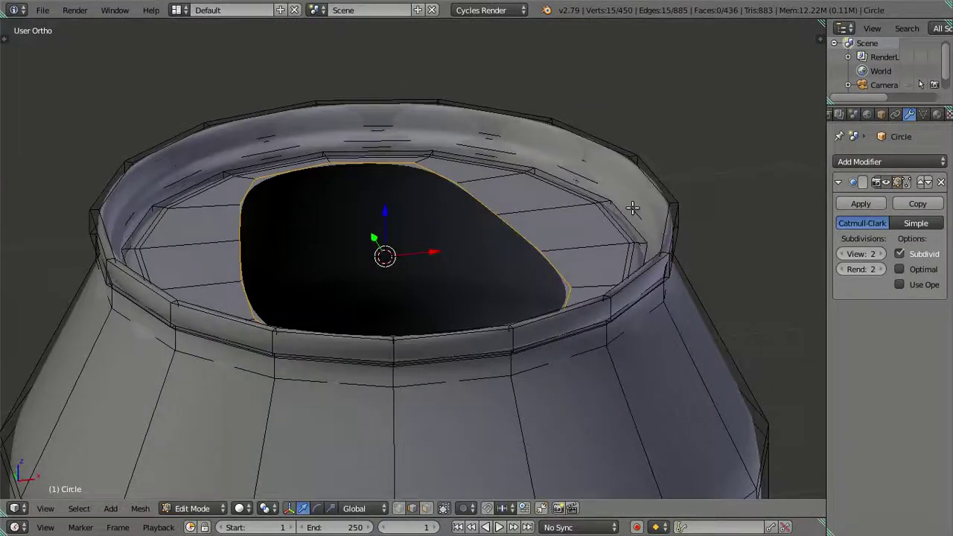
mouse_move(632, 208)
middle_down()
mouse_move(619, 224)
mouse_move(589, 215)
mouse_move(604, 224)
middle_up()
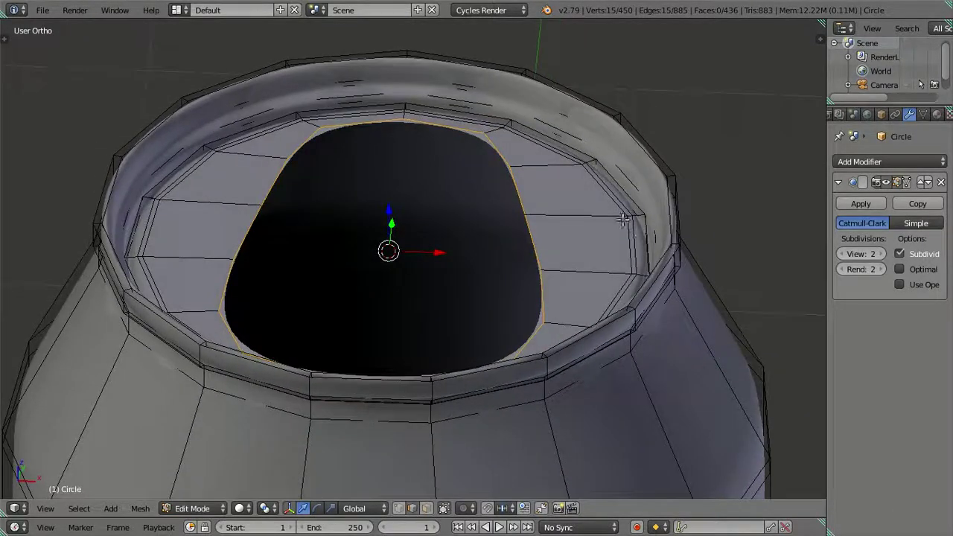
key(e)
key(s)
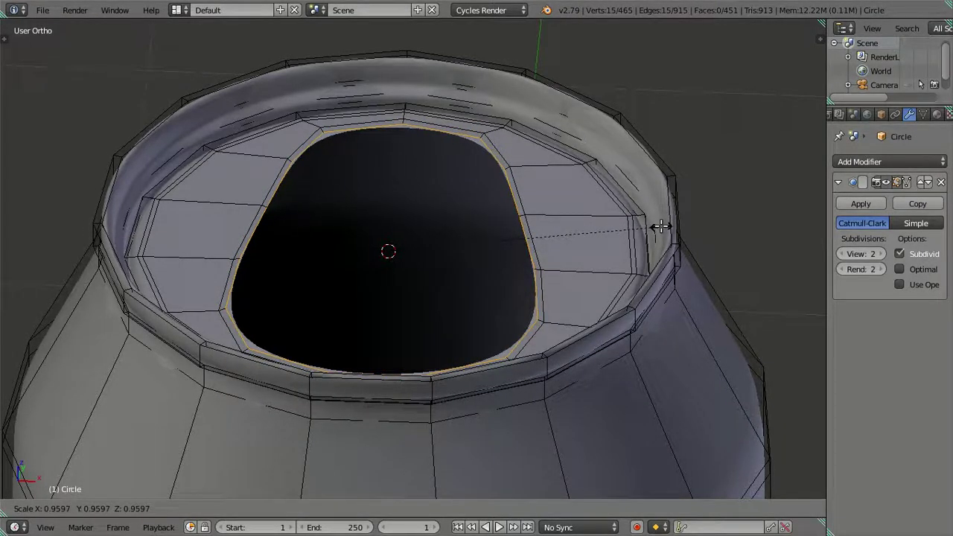
click(661, 225)
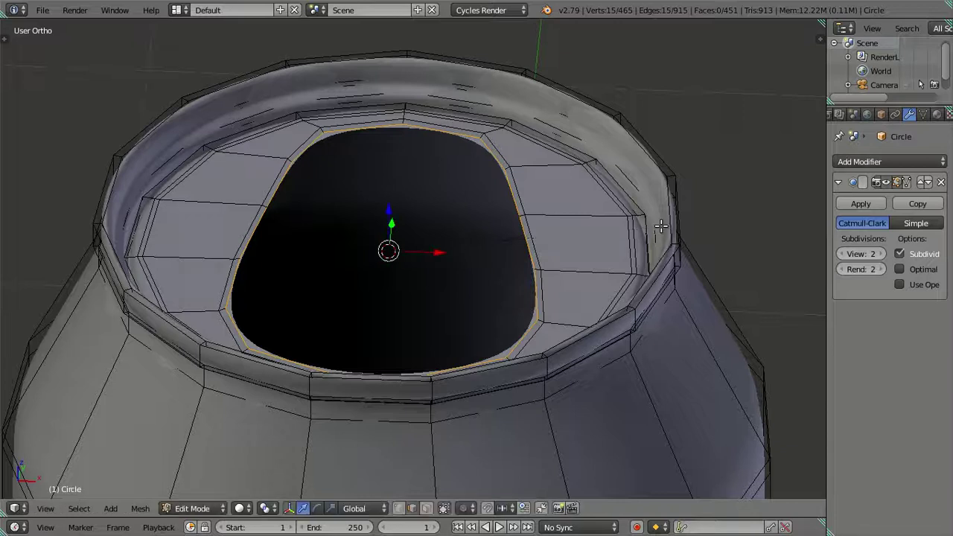
Lower the inset loop slightly to form a step.
middle_drag(390, 212, 439, 213)
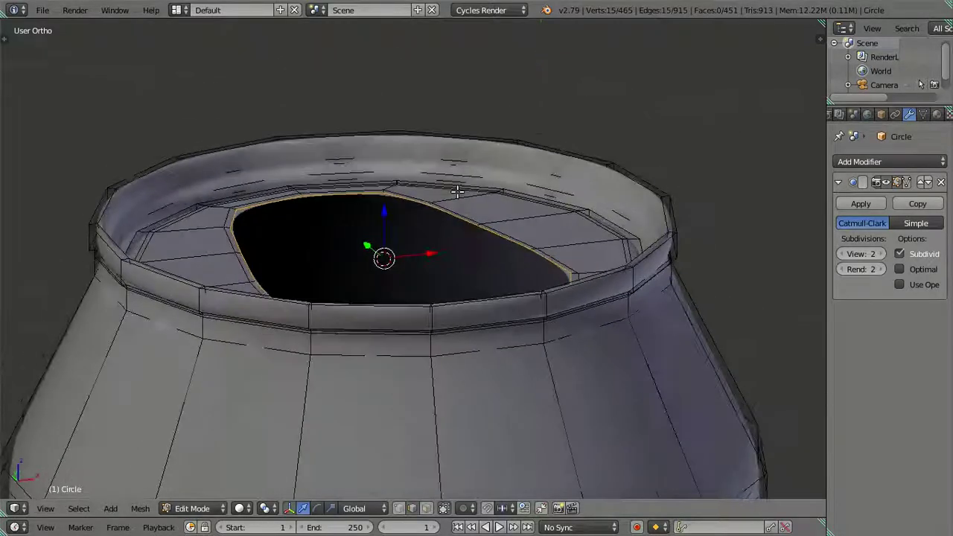
scroll(439, 213, up, 3)
drag(363, 210, 371, 214)
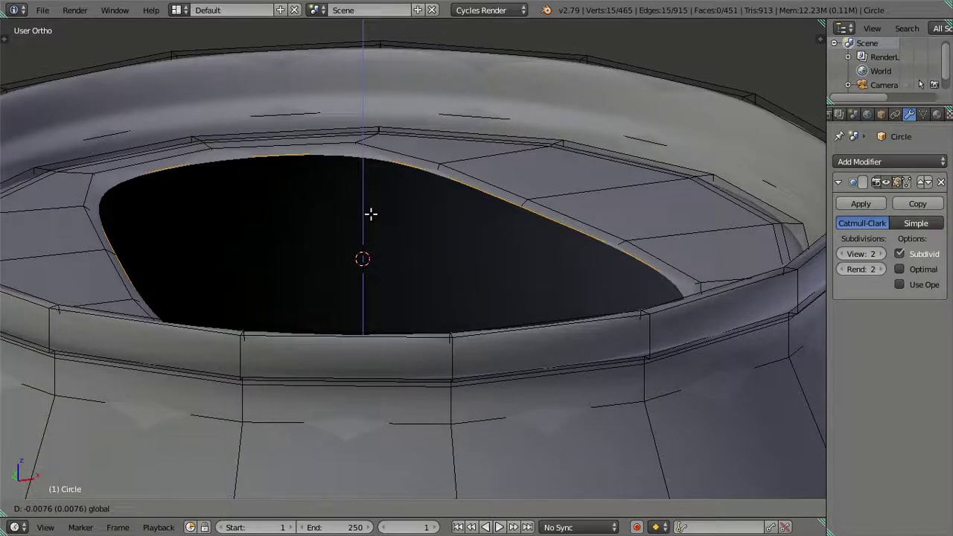
click(370, 214)
Extrude and shrink the loop inward again, then view the smoothed rim obliquely.
mouse_move(609, 275)
middle_down()
mouse_move(594, 294)
mouse_move(572, 291)
mouse_move(637, 268)
middle_up()
key(e)
key(s)
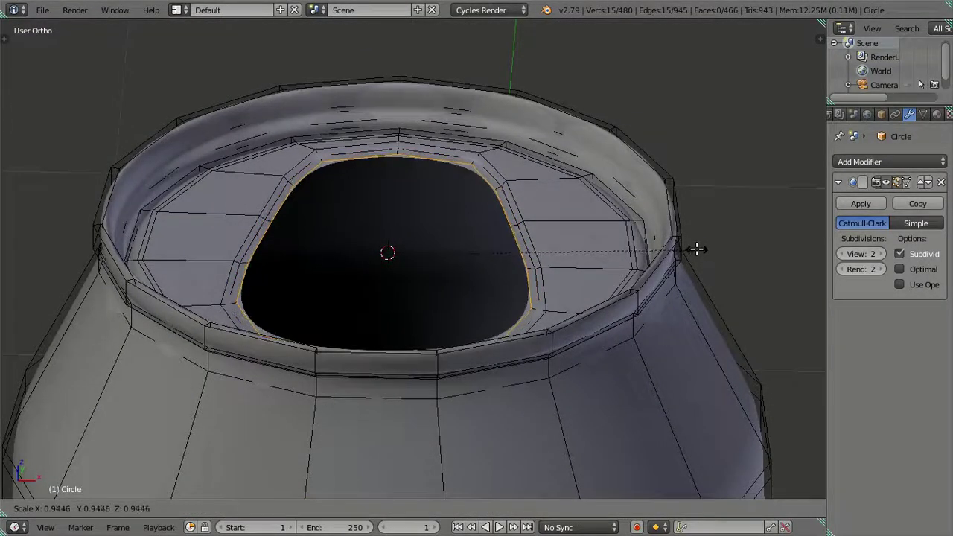
click(696, 249)
mouse_move(600, 260)
middle_down()
mouse_move(596, 272)
mouse_move(582, 248)
mouse_move(554, 366)
mouse_move(559, 245)
mouse_move(546, 221)
middle_up()
key(Tab)
key(Tab)
scroll(544, 221, up, 2)
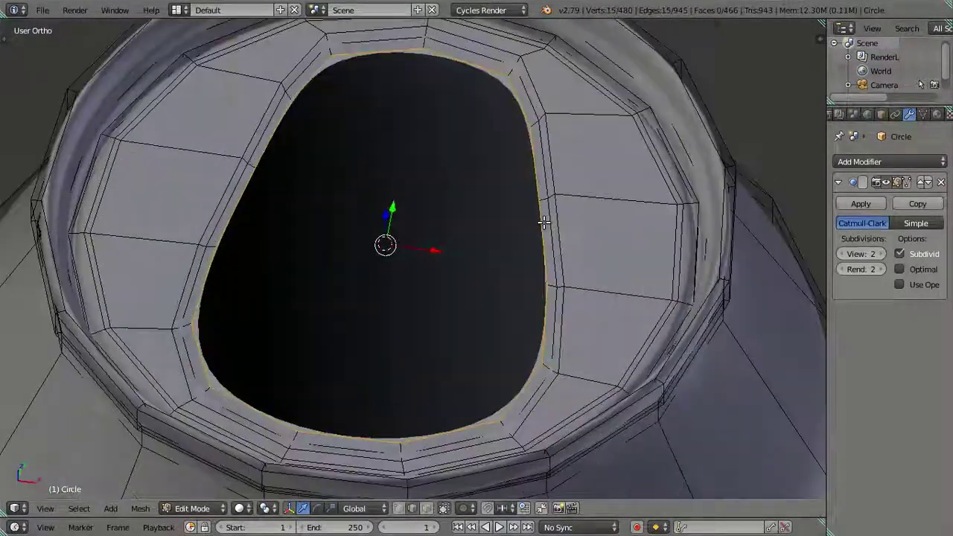
mouse_move(534, 258)
middle_down()
mouse_move(602, 283)
mouse_move(685, 251)
mouse_move(605, 263)
middle_up()
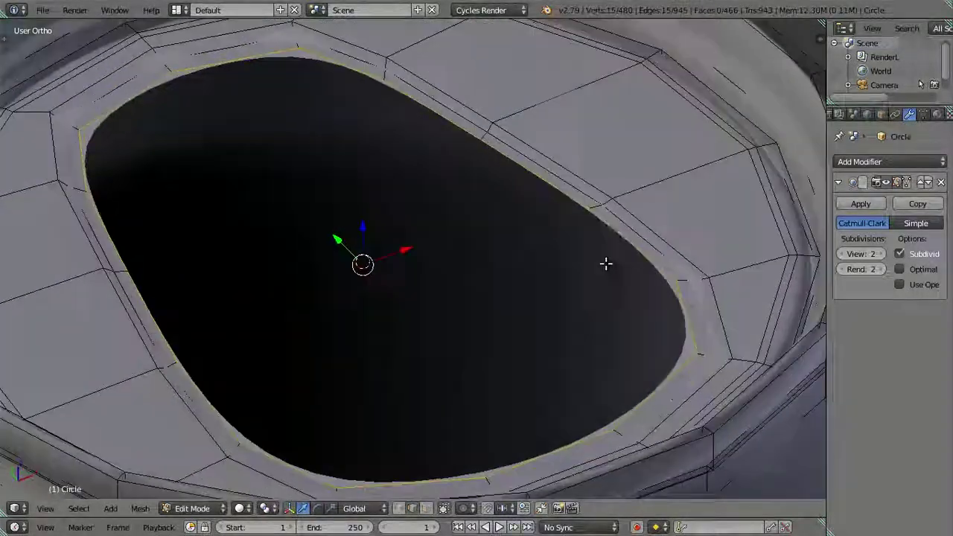
Enlarge the rim loop slightly and cut a single edge loop along the opening's rim.
key(s)
click(686, 208)
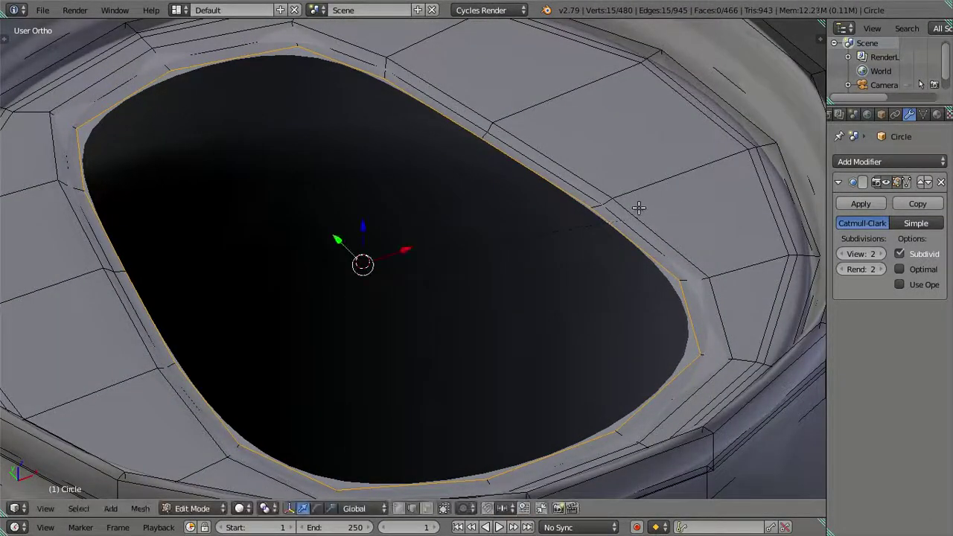
key(ctrl+r)
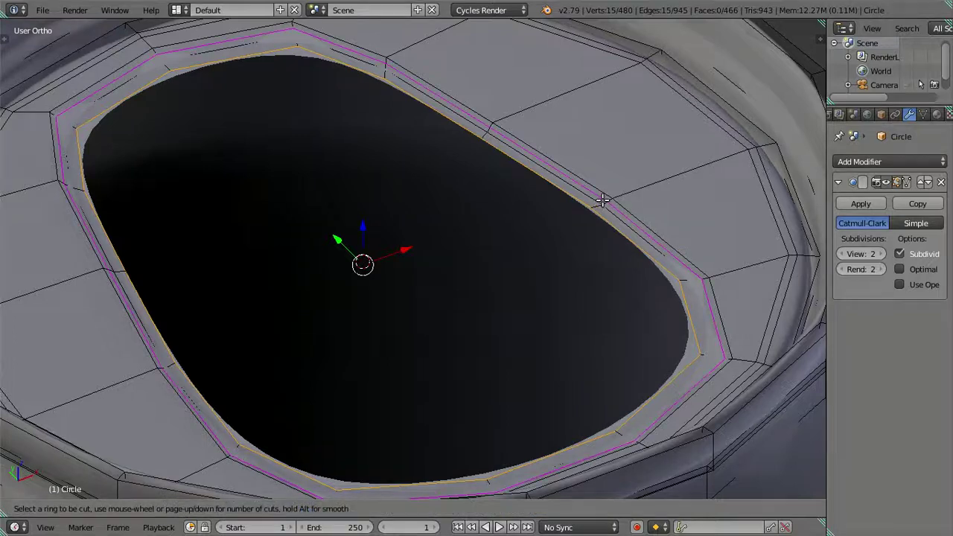
click(603, 200)
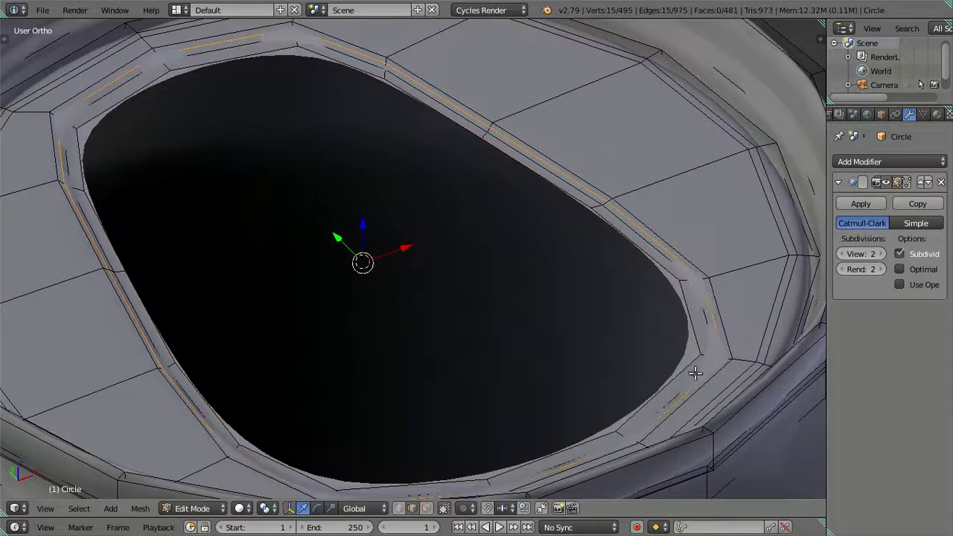
key(ctrl+r)
key(Escape)
Check the smoothed opening in Object Mode, then undo the extra rim loops.
key(Tab)
scroll(618, 361, down, 3)
mouse_move(606, 359)
middle_down()
mouse_move(585, 459)
mouse_move(520, 418)
mouse_move(553, 382)
mouse_move(589, 415)
mouse_move(587, 424)
mouse_move(569, 423)
middle_up()
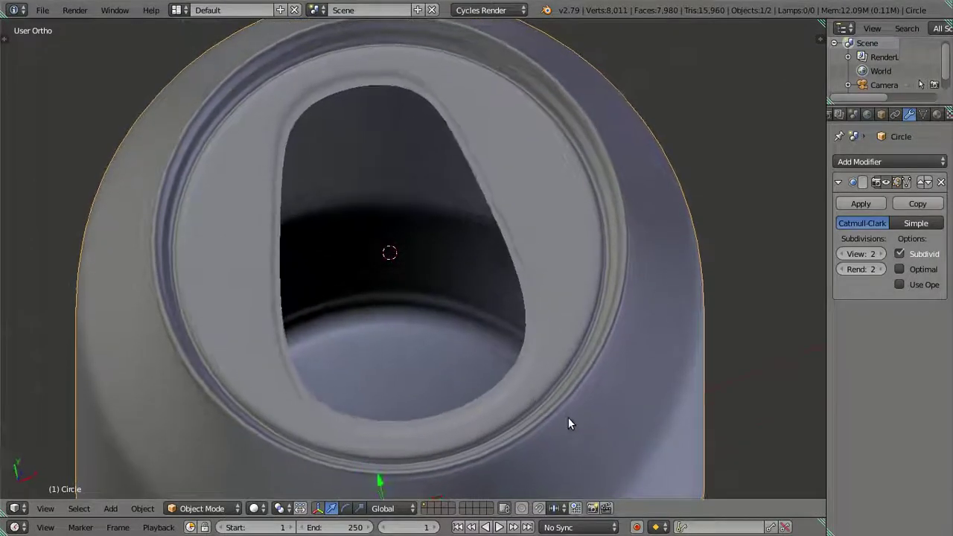
key(Tab)
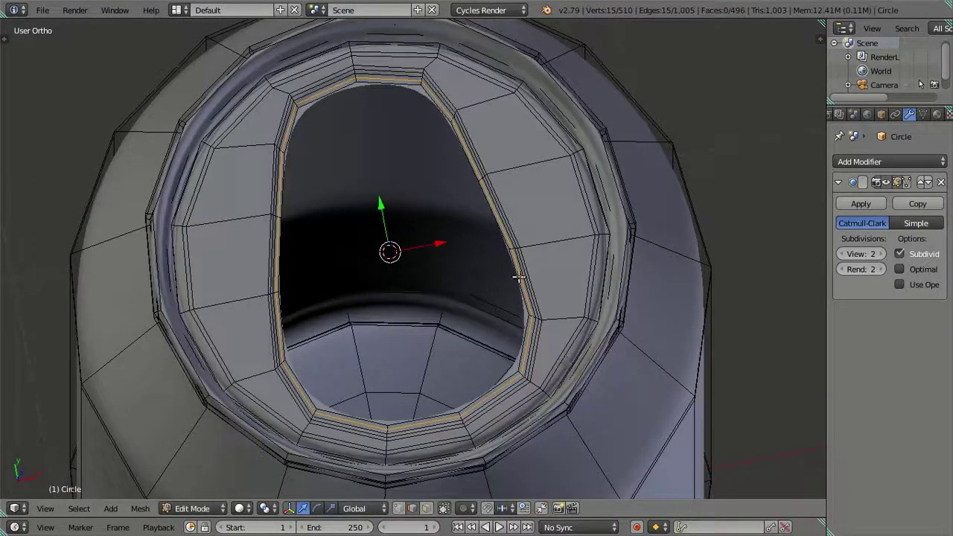
mouse_move(513, 319)
middle_down()
mouse_move(483, 298)
mouse_move(501, 310)
middle_up()
key(ctrl+z)
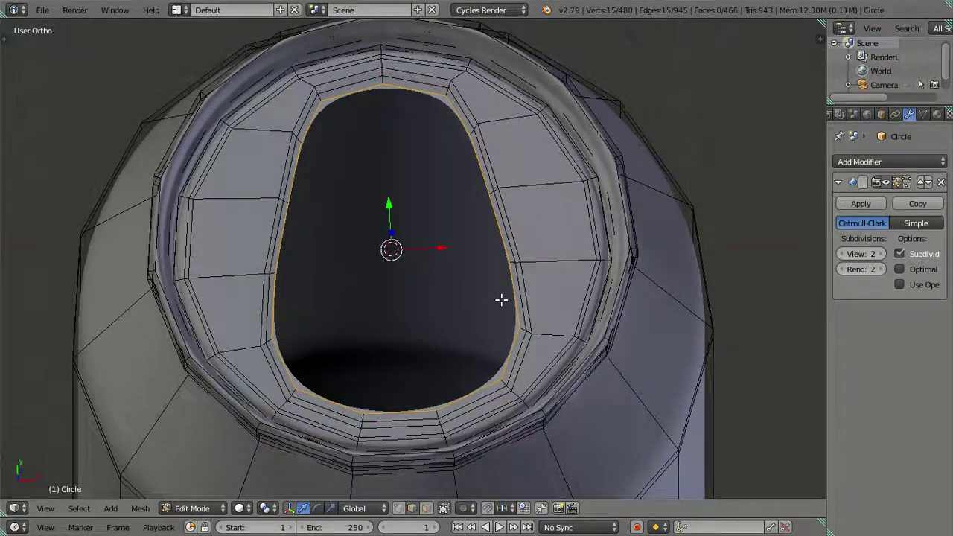
From top view, scale the opening's loop along Y to adjust its shape.
key(KP_7)
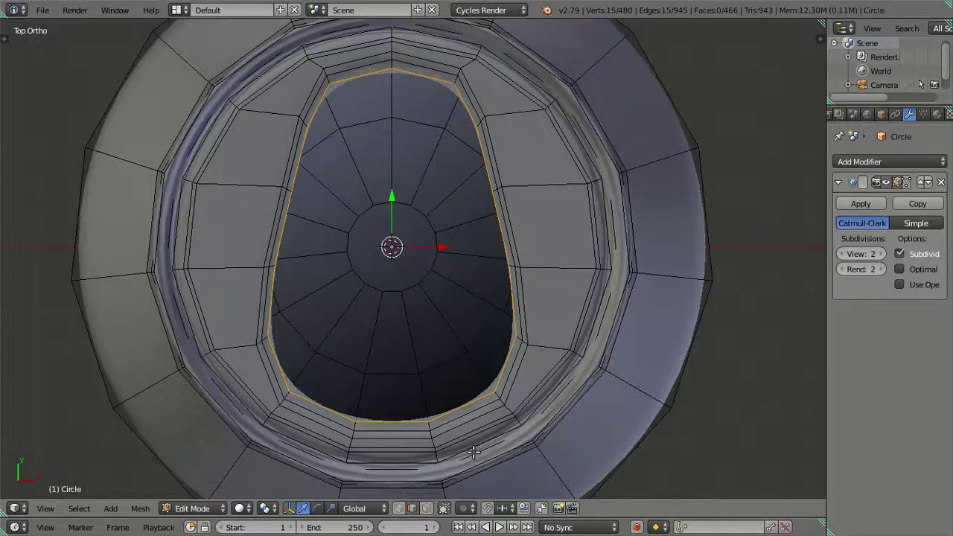
key(s)
key(y)
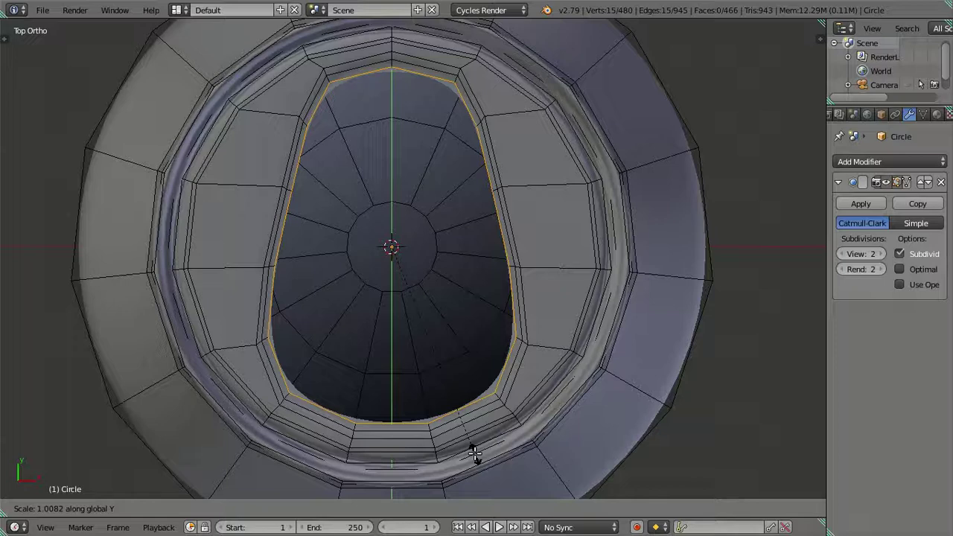
click(474, 452)
Add two centred support edge loops along the opening's rim.
key(a)
mouse_move(442, 473)
middle_down()
mouse_move(502, 328)
mouse_move(486, 307)
middle_up()
scroll(486, 308, up, 2)
scroll(563, 285, up, 2)
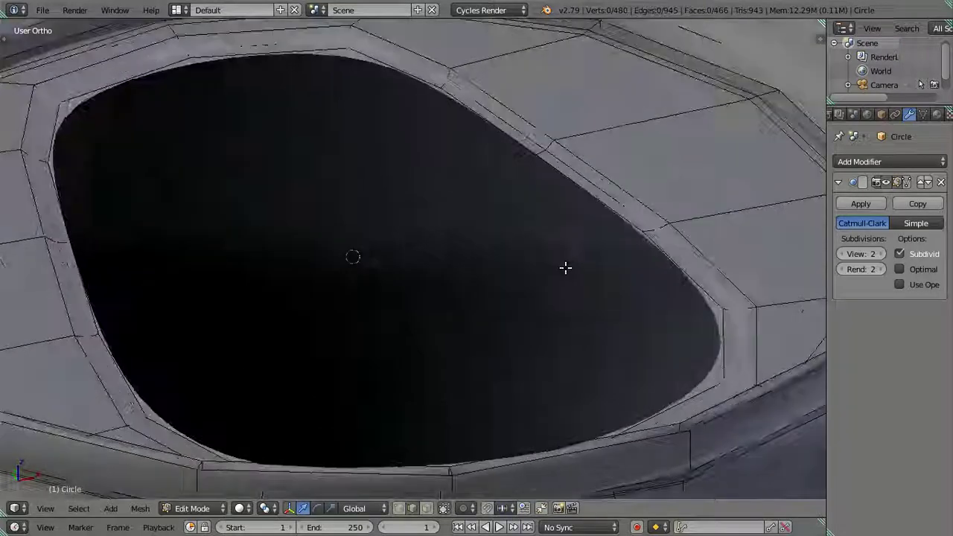
middle_drag(627, 240, 570, 276)
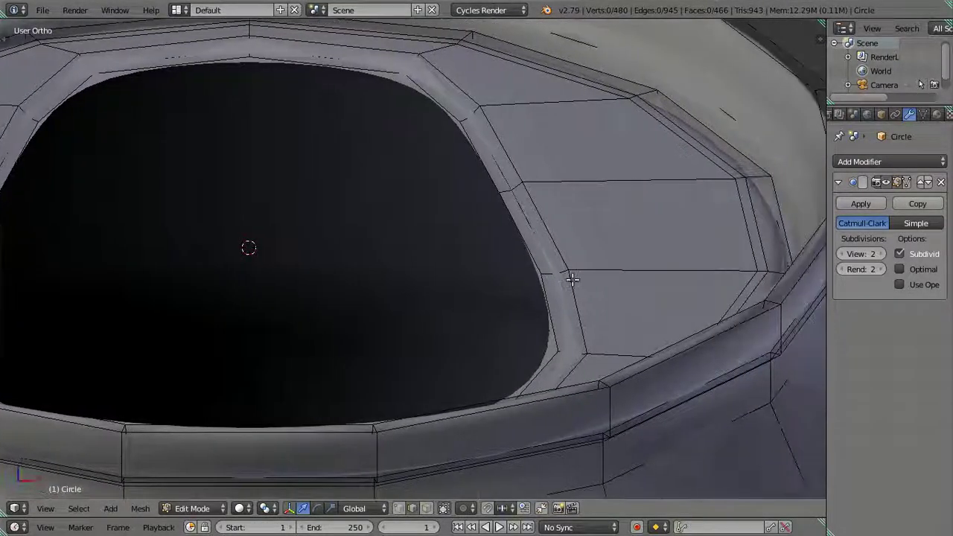
scroll(570, 277, up, 3)
key(ctrl+r)
scroll(647, 283, up, 1)
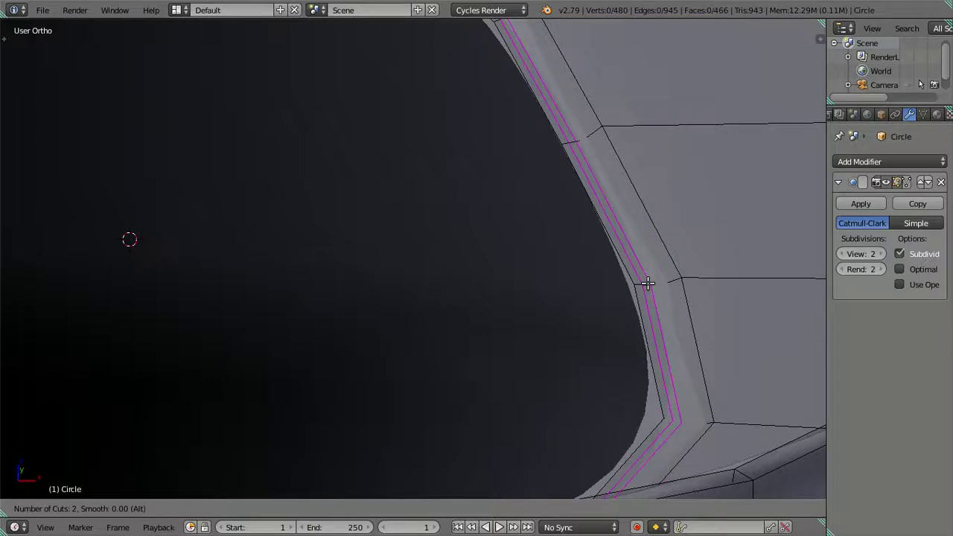
click(647, 282)
right_click(670, 282)
Preview the smoothed lid in Object Mode, orbiting around the crisper opening.
key(ctrl+r)
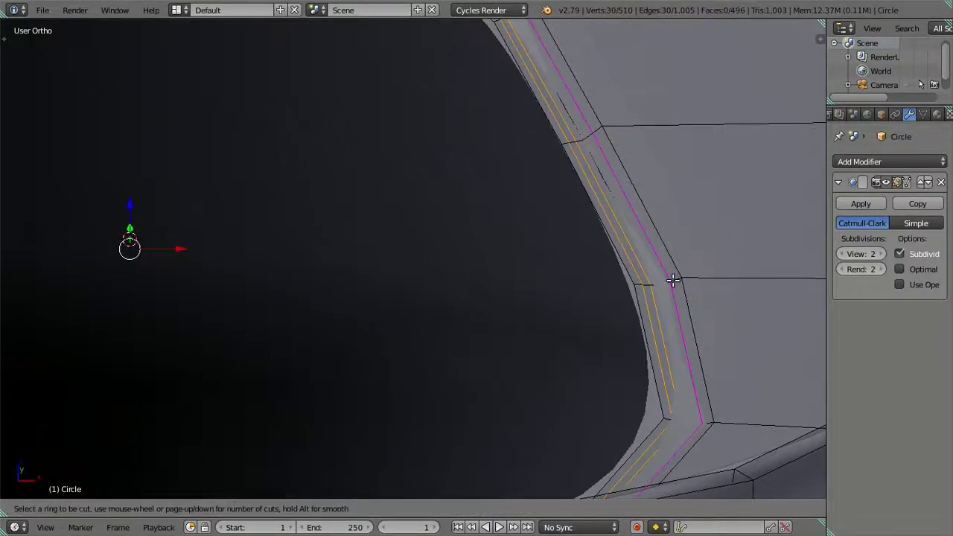
key(Escape)
scroll(669, 280, down, 4)
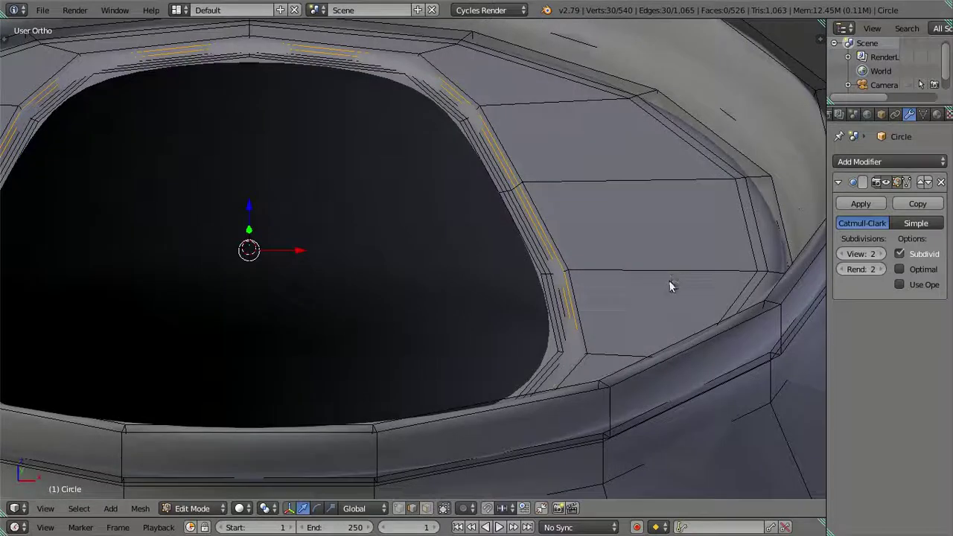
key(Tab)
mouse_move(593, 278)
middle_down()
mouse_move(589, 321)
mouse_move(543, 333)
middle_up()
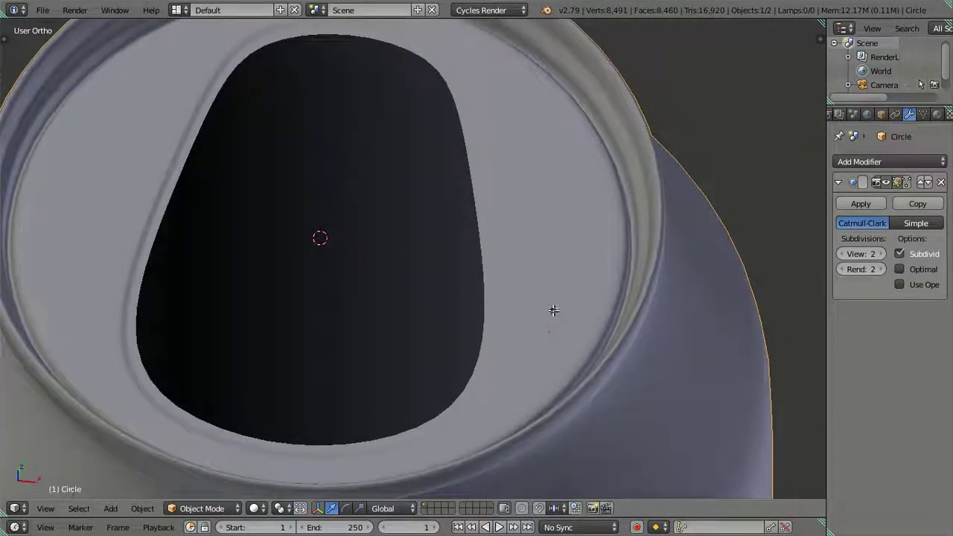
Cut an edge loop around the opening and slide it closer to the hole.
key(Tab)
key(ctrl+r)
click(545, 278)
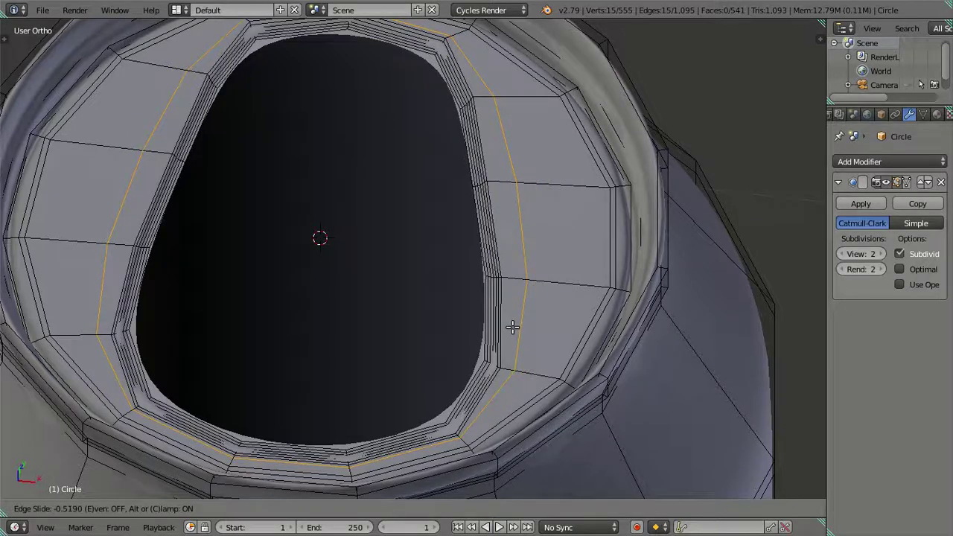
click(513, 328)
Inspect the tightened rim in Object Mode from another angle, then return to Edit Mode.
key(Tab)
key(shift+z)
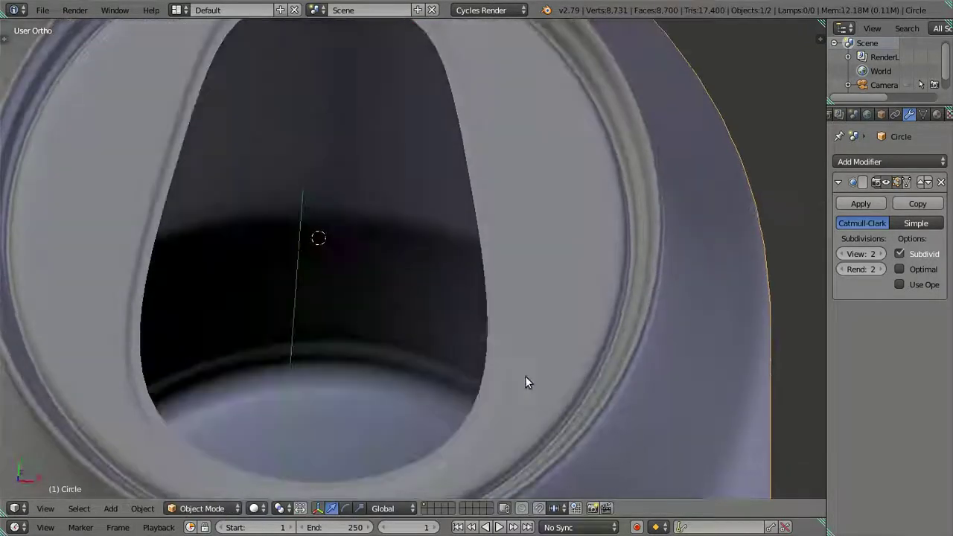
scroll(517, 409, down, 3)
mouse_move(496, 397)
middle_down()
mouse_move(493, 420)
mouse_move(470, 379)
mouse_move(383, 337)
mouse_move(393, 293)
mouse_move(505, 377)
mouse_move(503, 394)
mouse_move(472, 340)
mouse_move(489, 351)
mouse_move(492, 270)
mouse_move(538, 282)
mouse_move(553, 263)
mouse_move(547, 228)
mouse_move(558, 241)
mouse_move(545, 251)
middle_up()
key(Tab)
scroll(492, 270, up, 3)
scroll(538, 283, down, 3)
scroll(546, 245, down, 2)
scroll(557, 241, up, 2)
scroll(556, 246, up, 1)
Orbit the smoothed can to view the opening from a lower angle.
key(Tab)
scroll(558, 283, up, 2)
mouse_move(559, 284)
middle_down()
mouse_move(628, 333)
mouse_move(578, 326)
middle_up()
scroll(611, 327, up, 1)
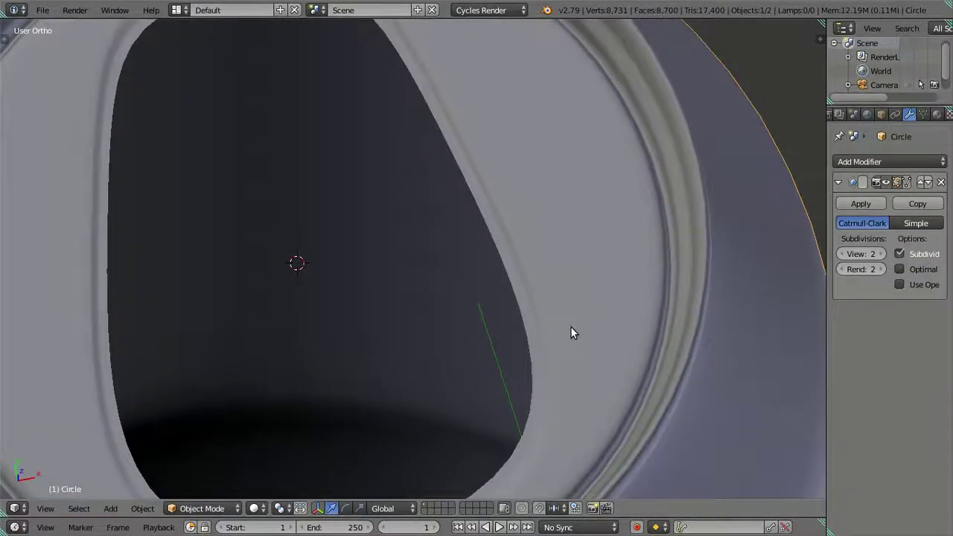
scroll(570, 328, down, 2)
mouse_move(571, 323)
middle_down()
mouse_move(554, 347)
mouse_move(532, 341)
mouse_move(507, 350)
mouse_move(516, 357)
mouse_move(538, 345)
middle_up()
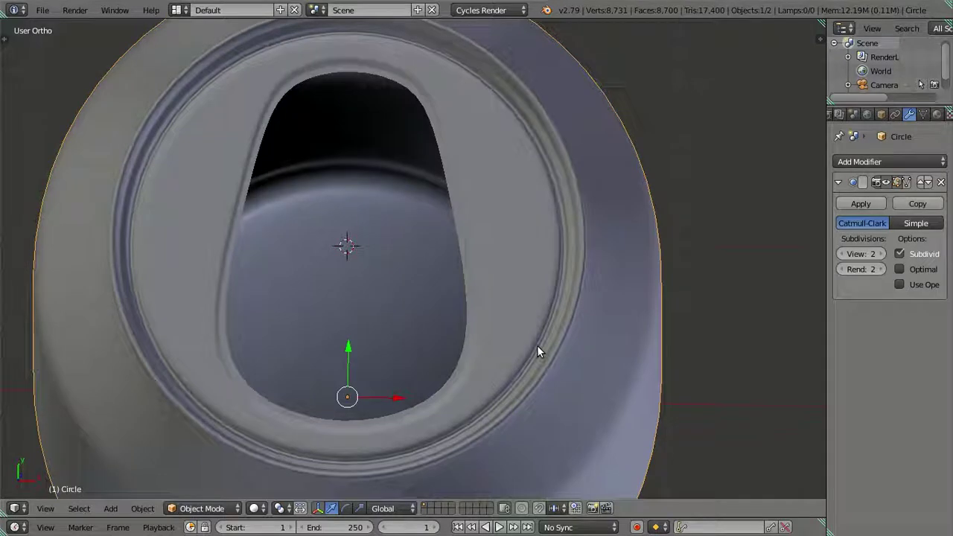
In top view Edit Mode, select only the inner rim loop around the hole.
key(KP_7)
key(Tab)
key(a)
alt+right_click(372, 81)
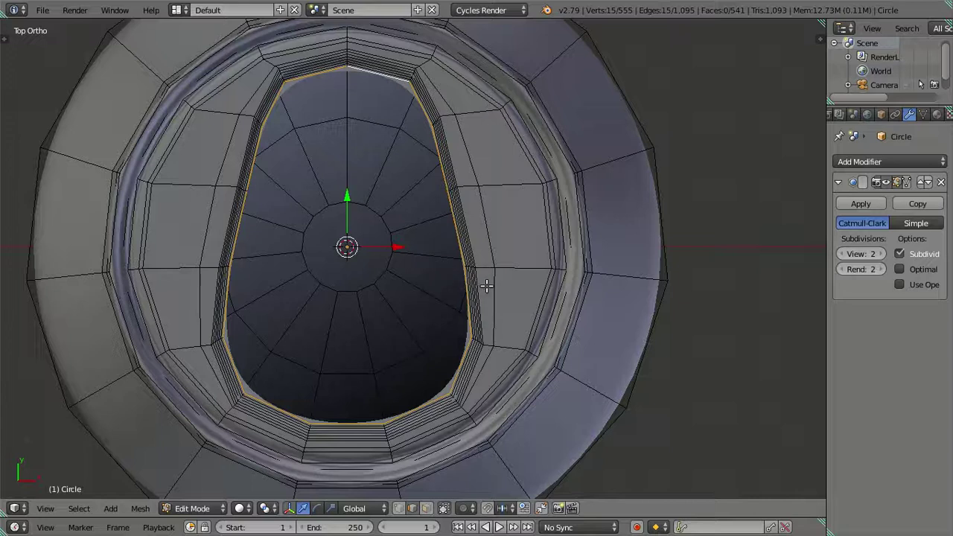
Circle-deselect the bottom of the opening's loop, keeping only its upper edges.
scroll(485, 285, down, 1)
scroll(483, 284, down, 1)
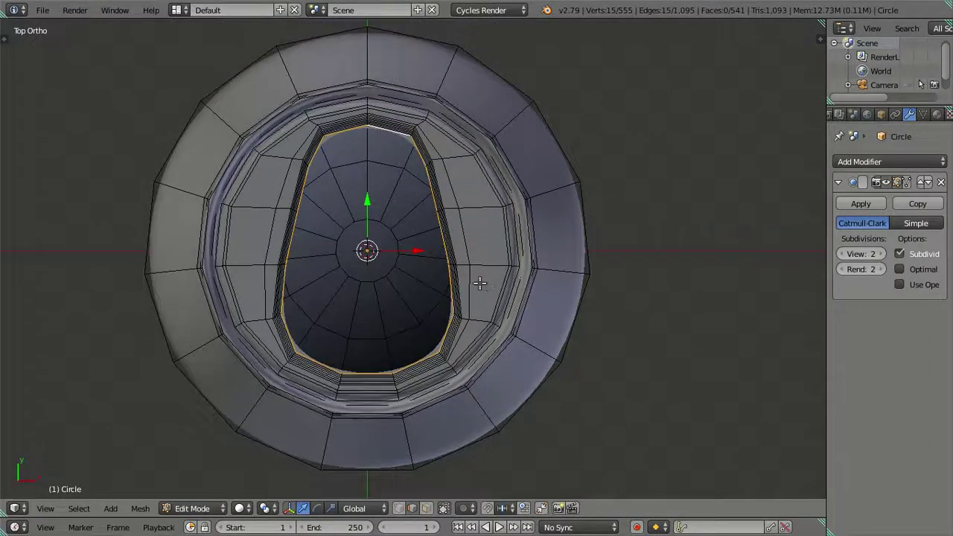
scroll(475, 284, up, 1)
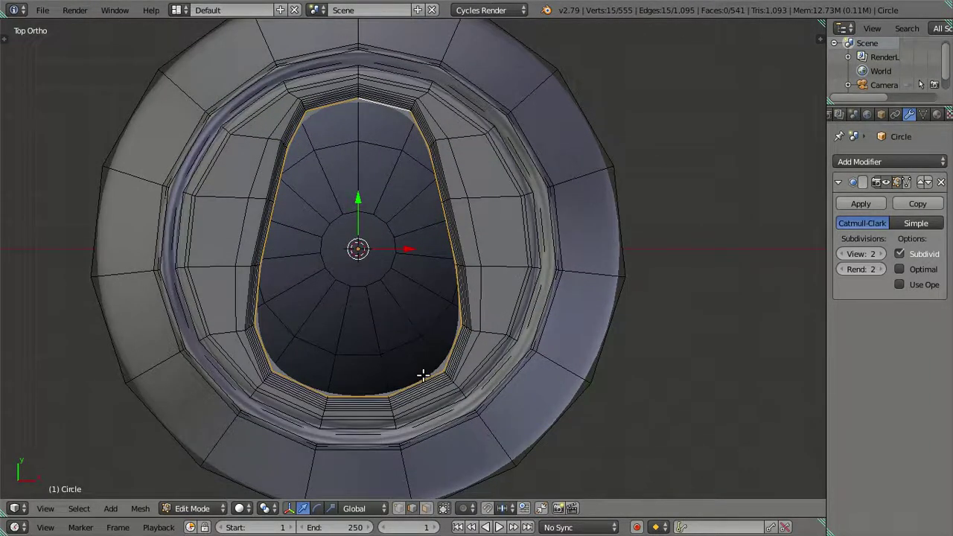
key(c)
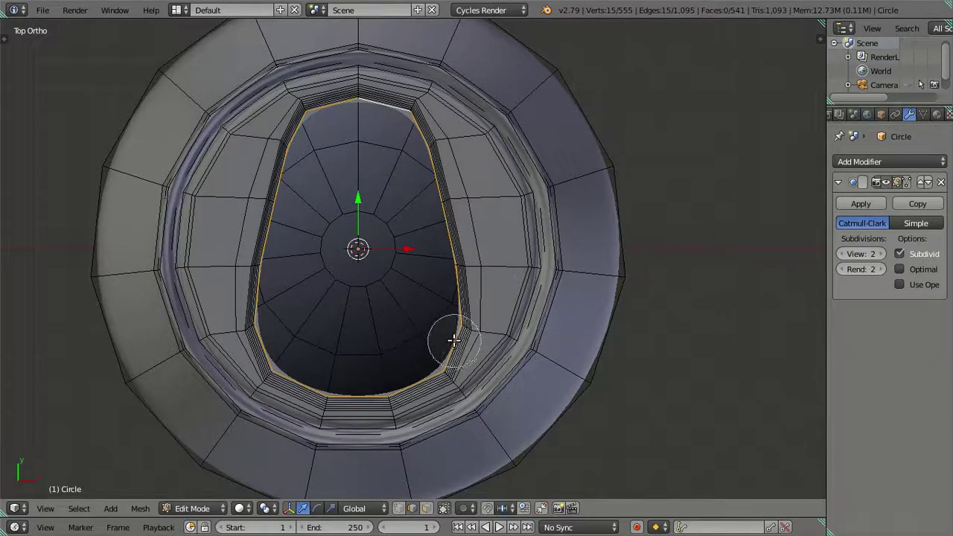
mouse_move(454, 340)
middle_down()
mouse_move(405, 383)
mouse_move(288, 358)
mouse_move(255, 330)
middle_up()
right_click(256, 333)
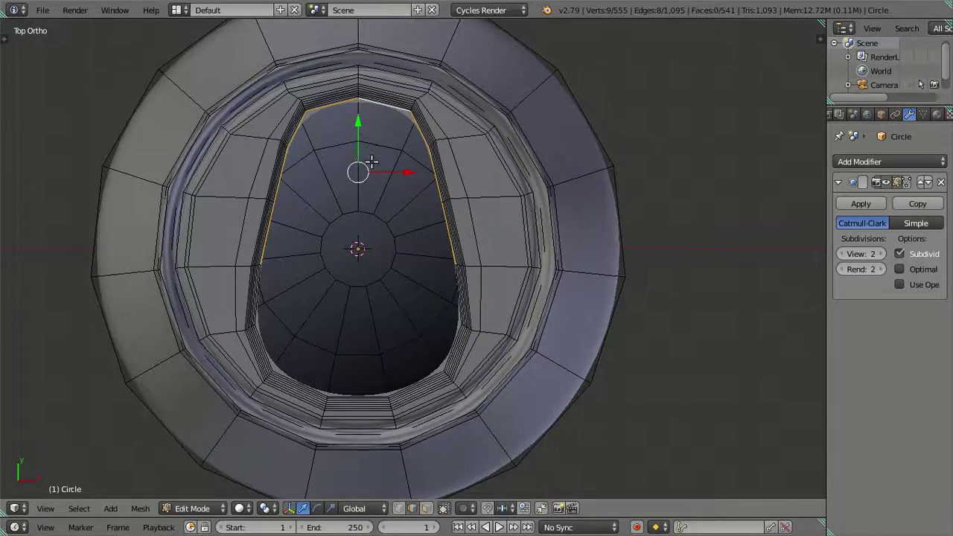
Scale the upper rim edges along Y and move them down along Y.
key(s)
key(y)
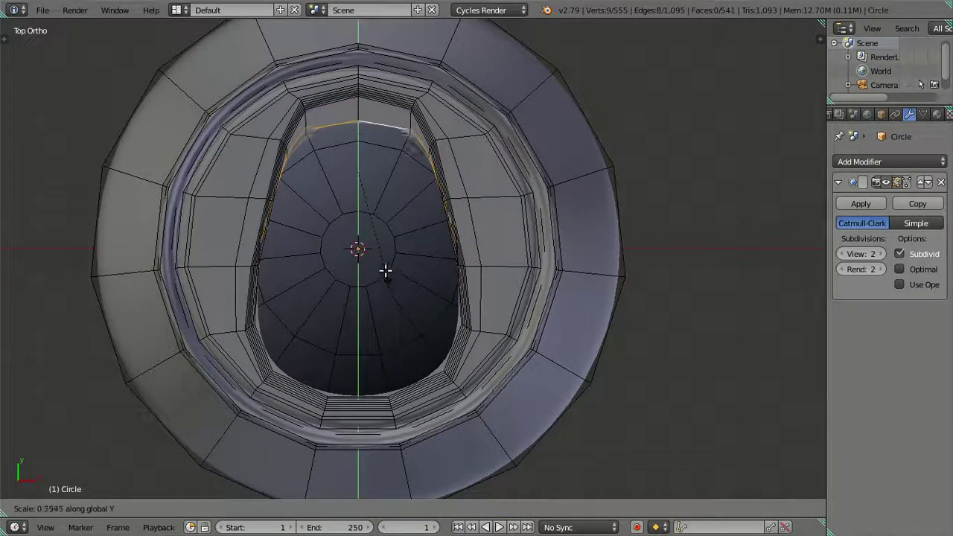
click(383, 257)
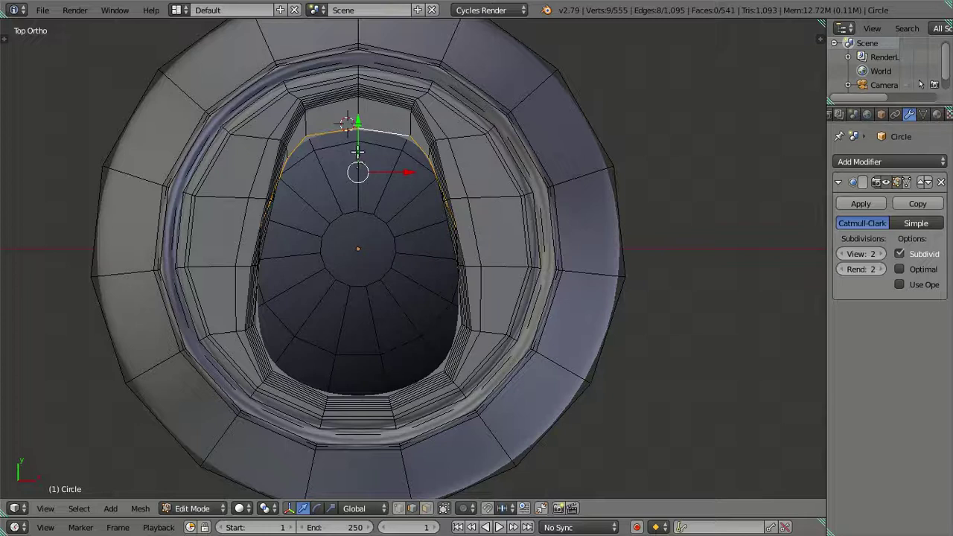
key(g)
key(y)
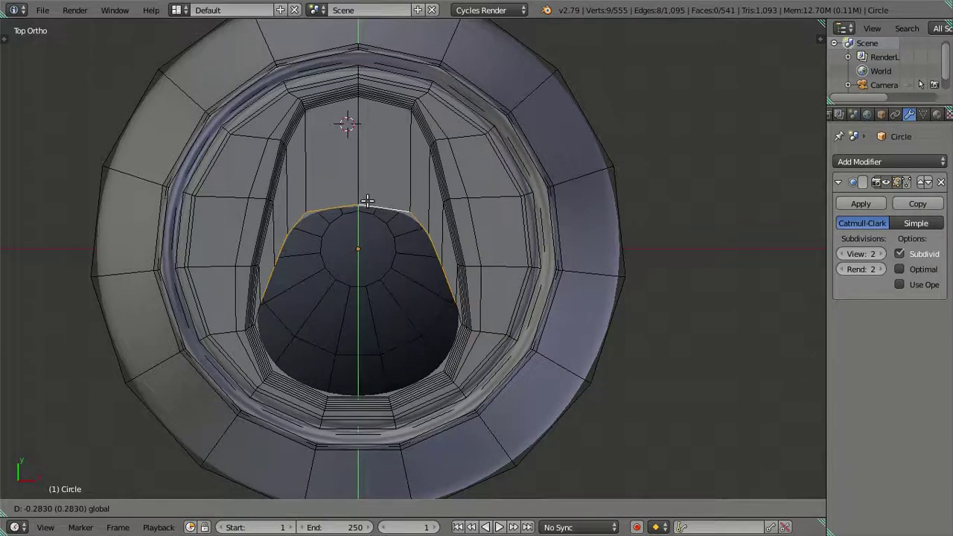
click(367, 201)
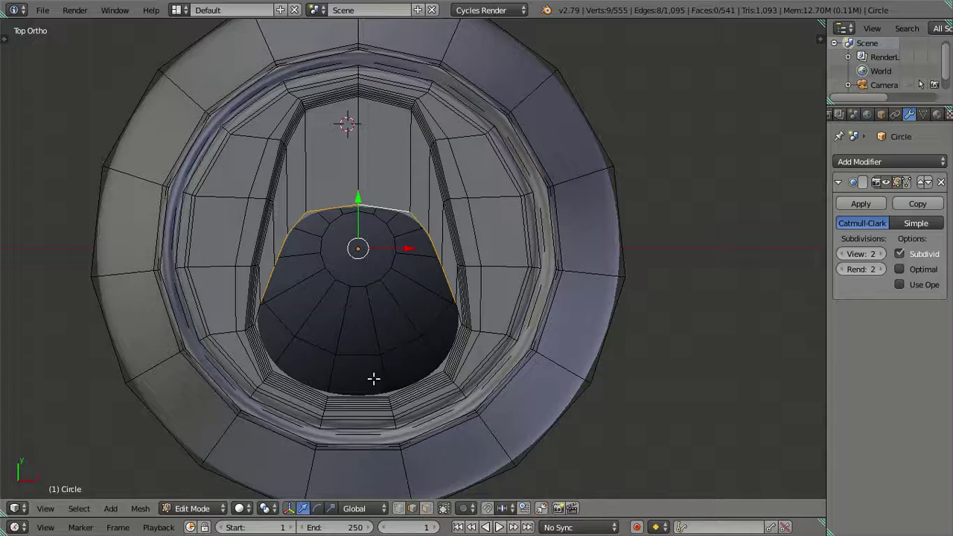
Squash the top loop along Y and nudge it lower, about -0.099 overall.
key(s)
key(y)
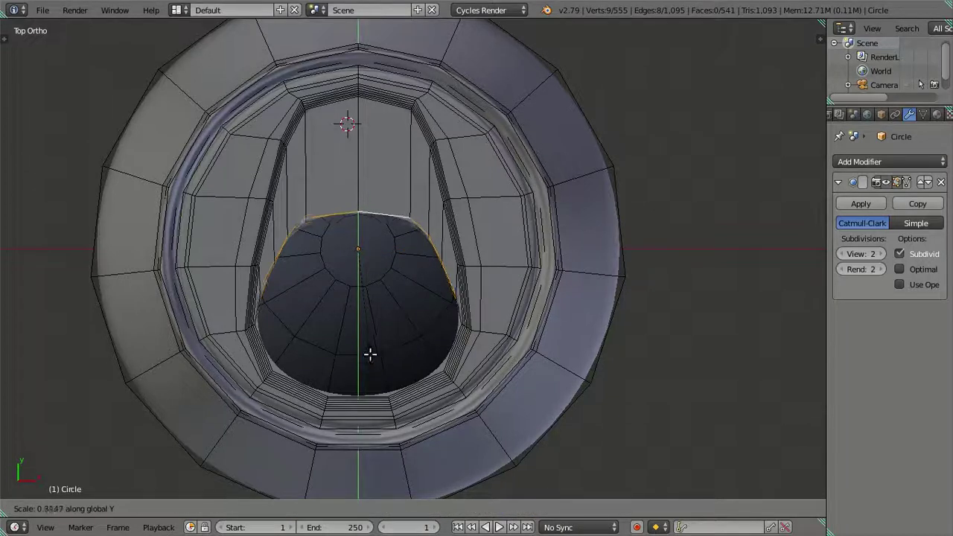
click(369, 328)
drag(357, 195, 372, 221)
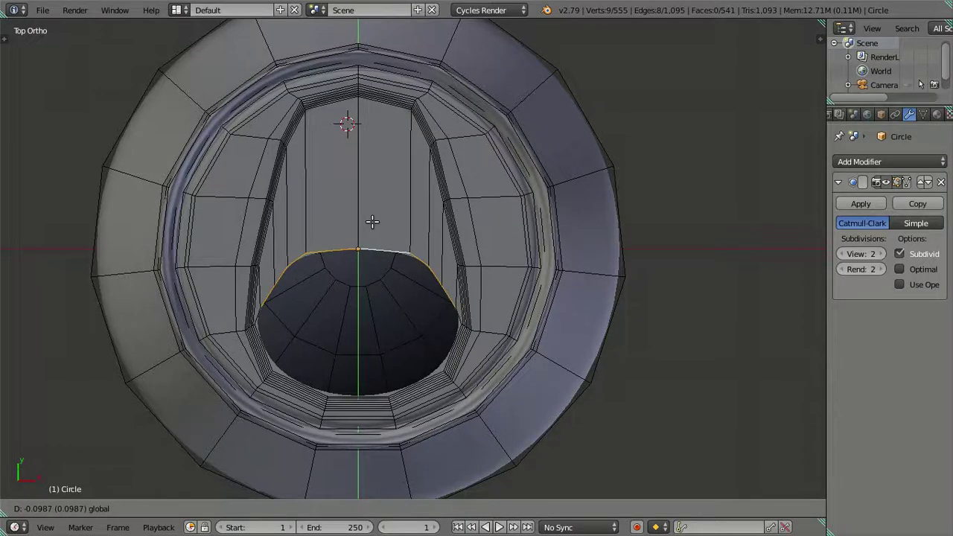
click(372, 221)
scroll(427, 334, up, 2)
scroll(441, 342, up, 2)
scroll(453, 360, up, 1)
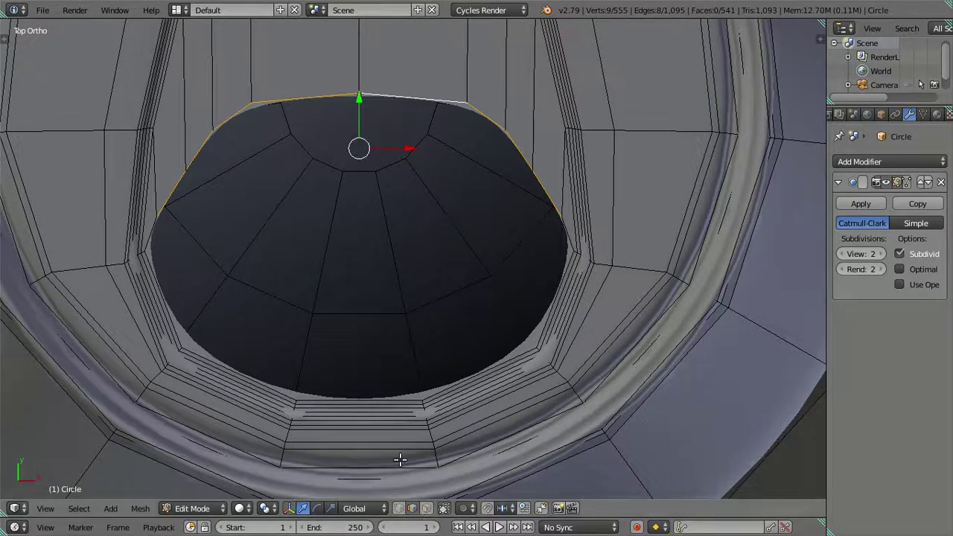
Select a matching pair of side vertices on the opening and raise them slightly.
click(520, 154)
click(547, 192)
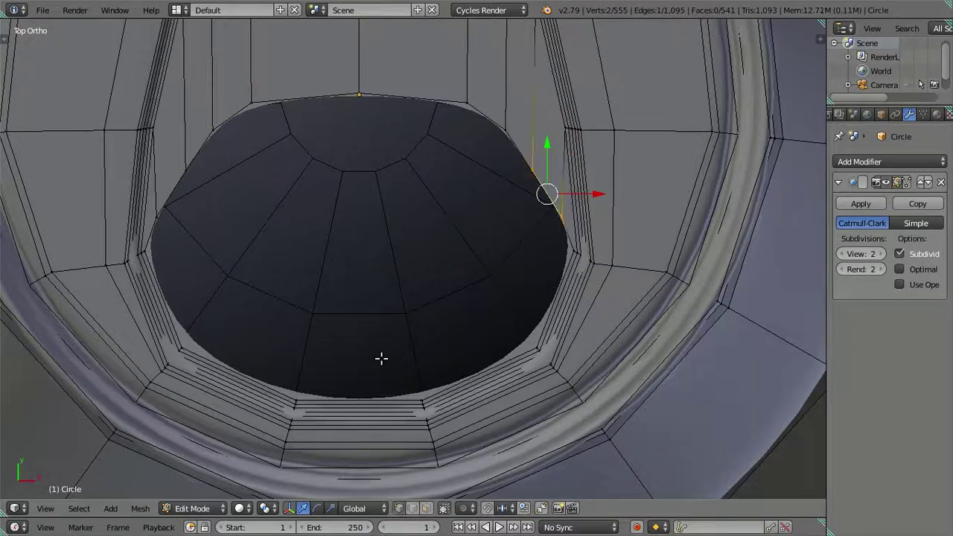
right_click(533, 166)
right_click(553, 216)
shift+right_click(175, 211)
mouse_move(362, 164)
mouse_down()
mouse_move(365, 91)
mouse_move(415, 100)
mouse_up()
Raise the next pair of left and right rim vertices, fine-tuning their height.
right_click(532, 147)
shift+right_click(189, 166)
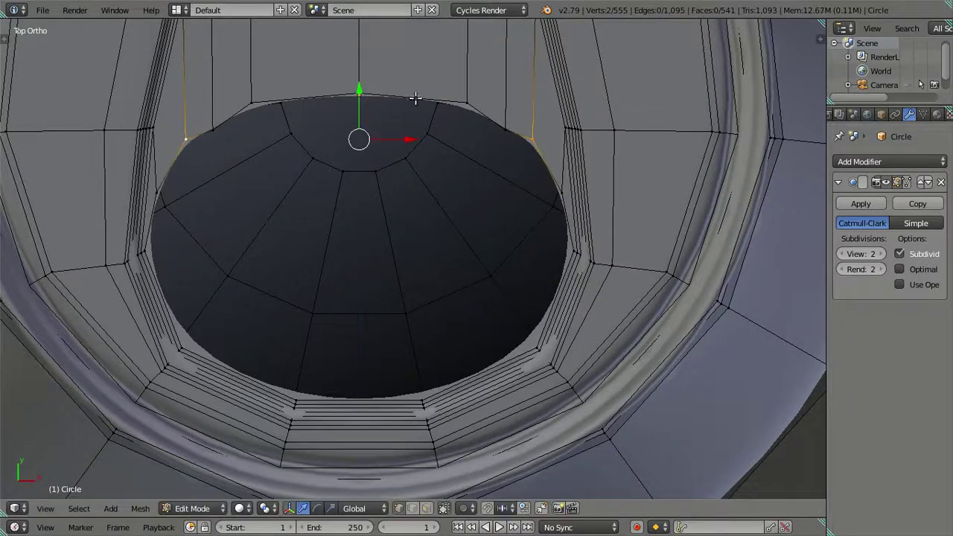
right_click(507, 130)
shift+right_click(221, 126)
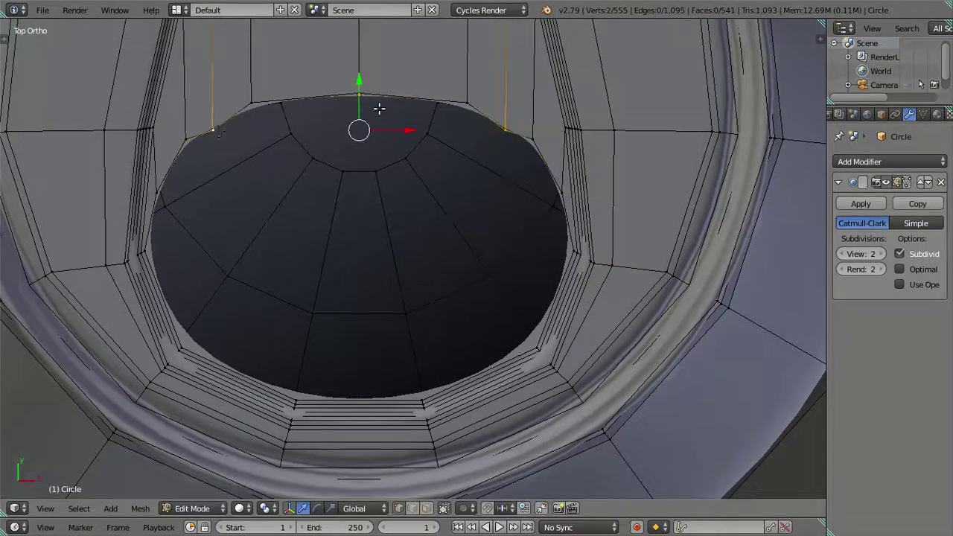
drag(357, 80, 360, 63)
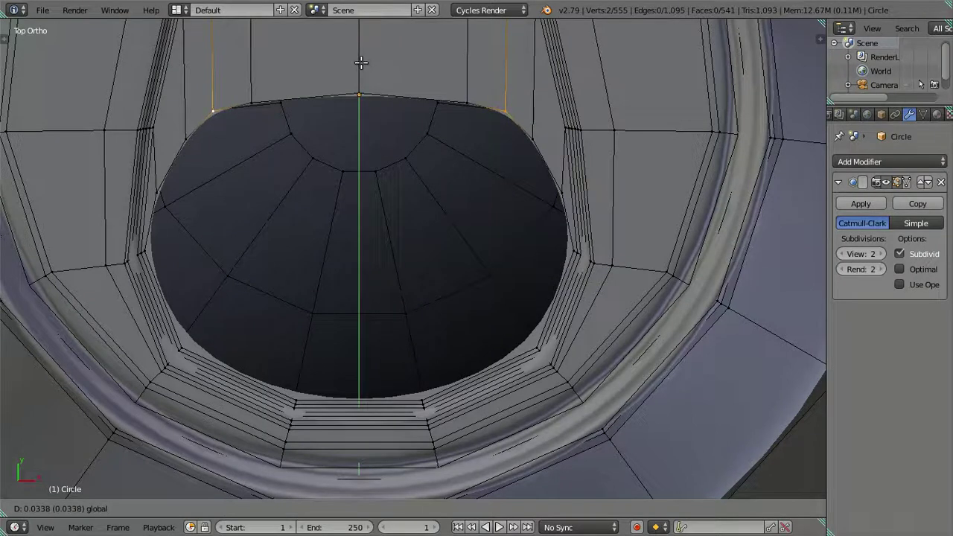
drag(360, 62, 360, 68)
Scale the top vertex pairs inward along X to narrow the arch.
right_click(466, 97)
shift+right_click(253, 101)
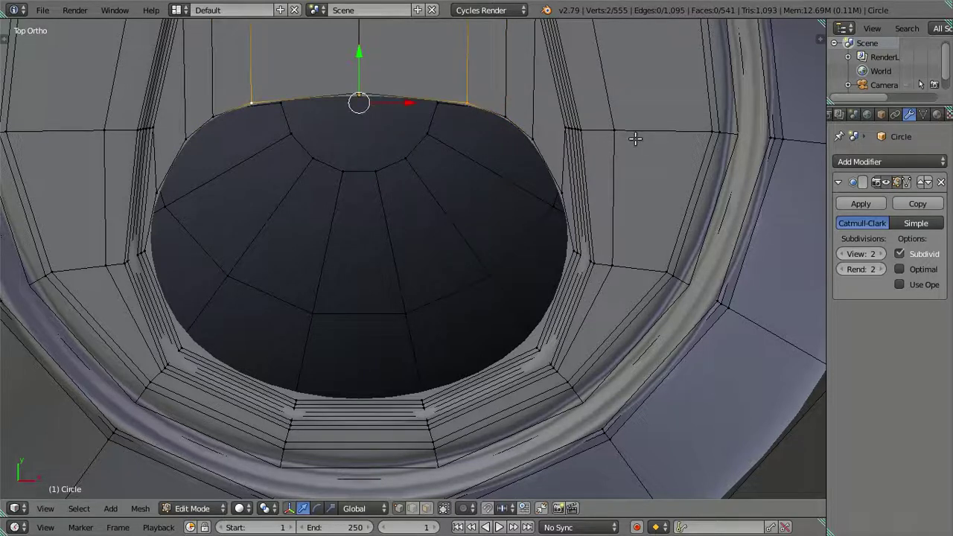
key(s)
key(x)
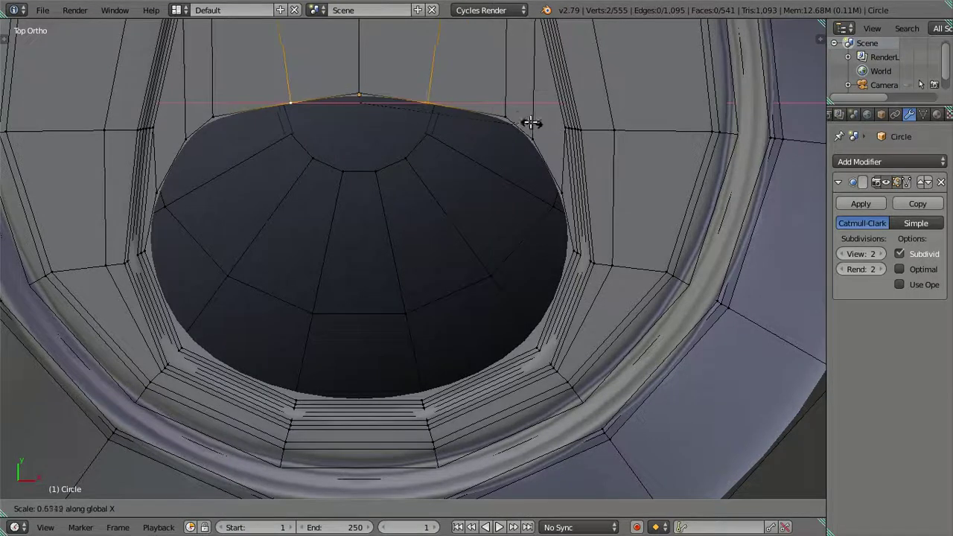
click(474, 114)
right_click(504, 115)
shift+right_click(222, 114)
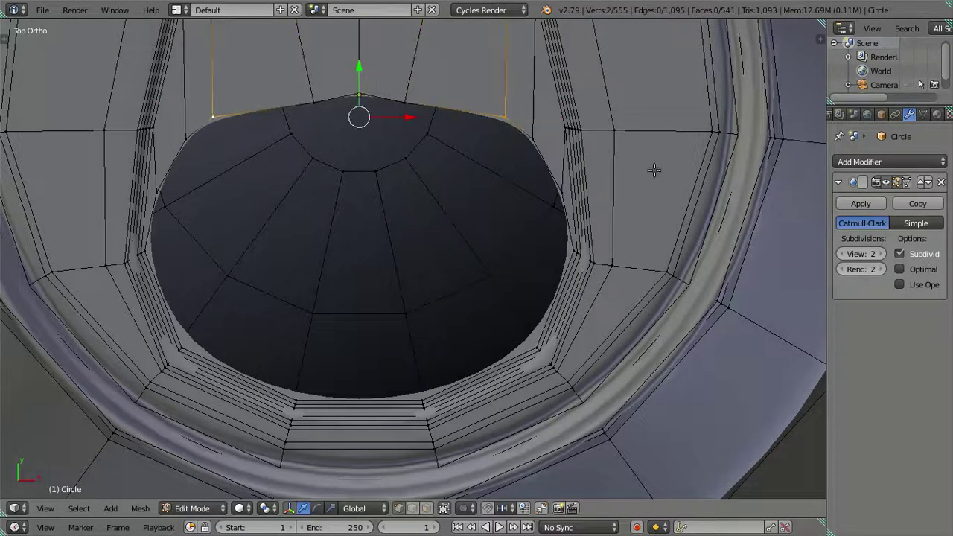
key(s)
key(x)
click(516, 142)
Adjust the upper corner vertex pair along X, inward then back outward.
right_click(516, 142)
shift+right_click(192, 136)
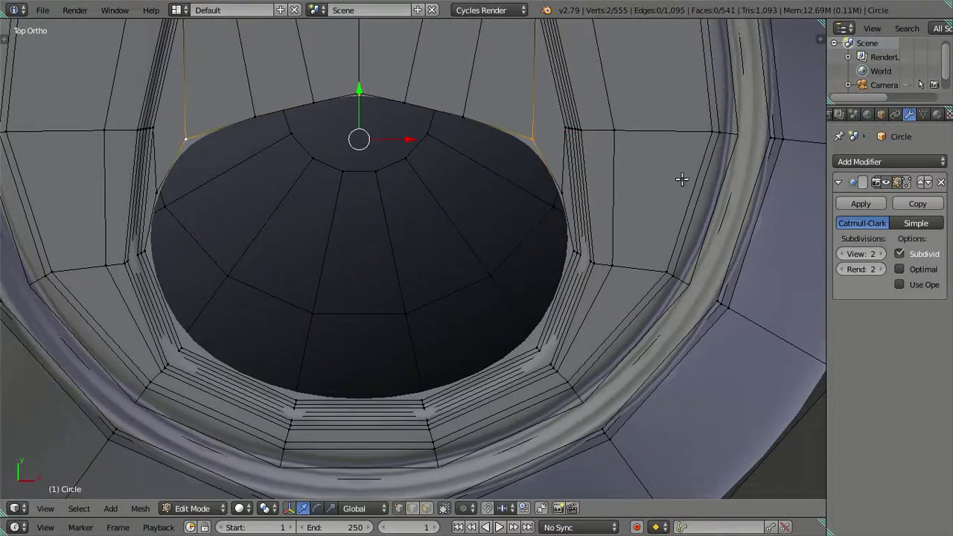
key(s)
key(x)
click(637, 181)
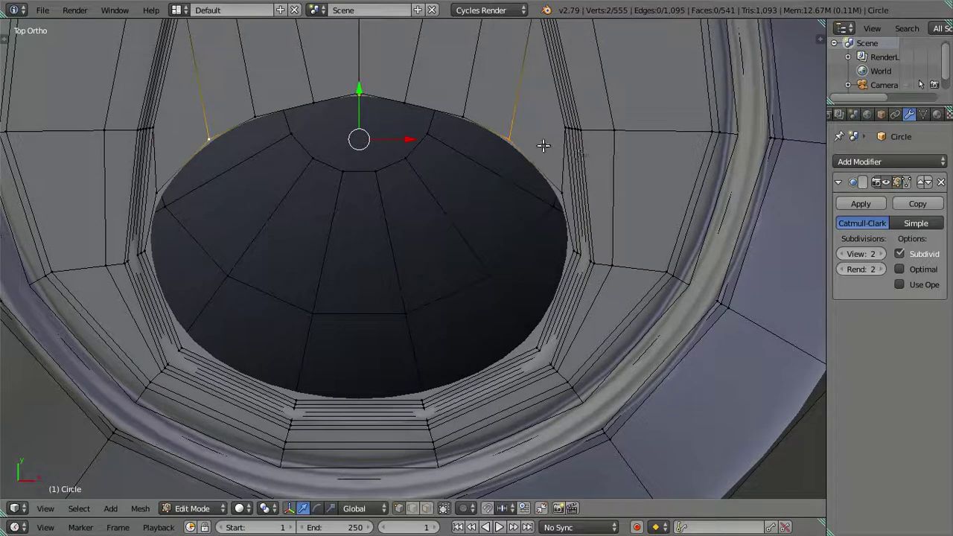
key(s)
key(x)
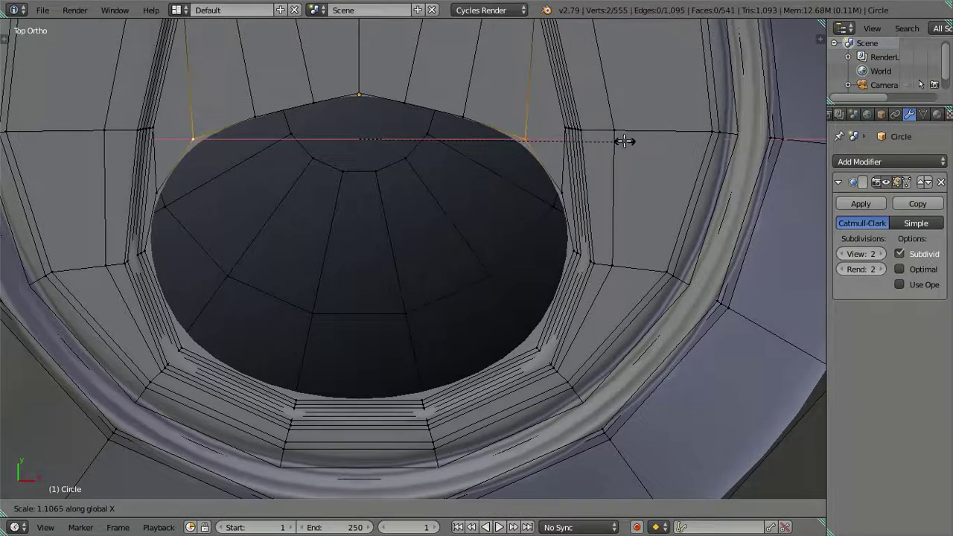
click(618, 139)
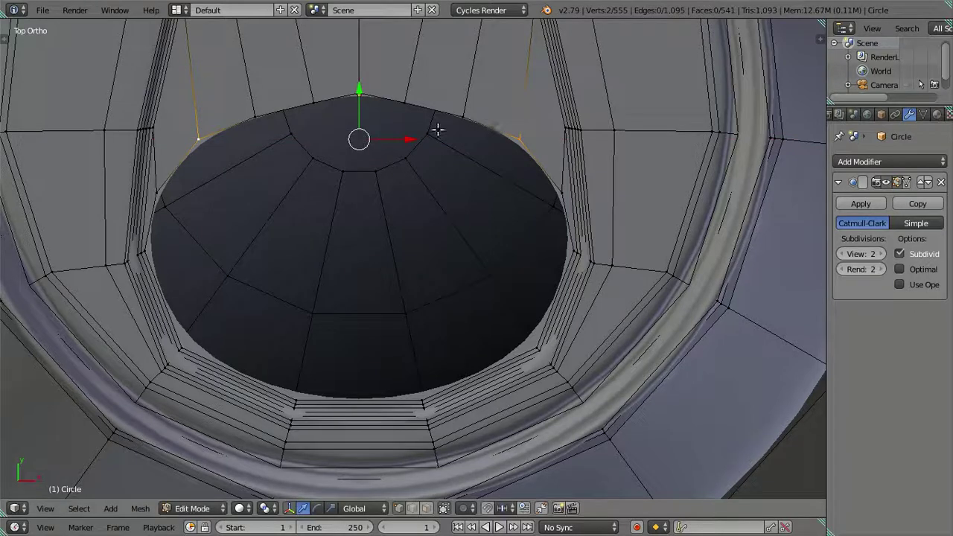
Move the top rim vertices together along Y to even the arch, then deselect.
shift+click(447, 109)
shift+click(409, 102)
shift+click(313, 100)
shift+click(253, 116)
key(g)
key(y)
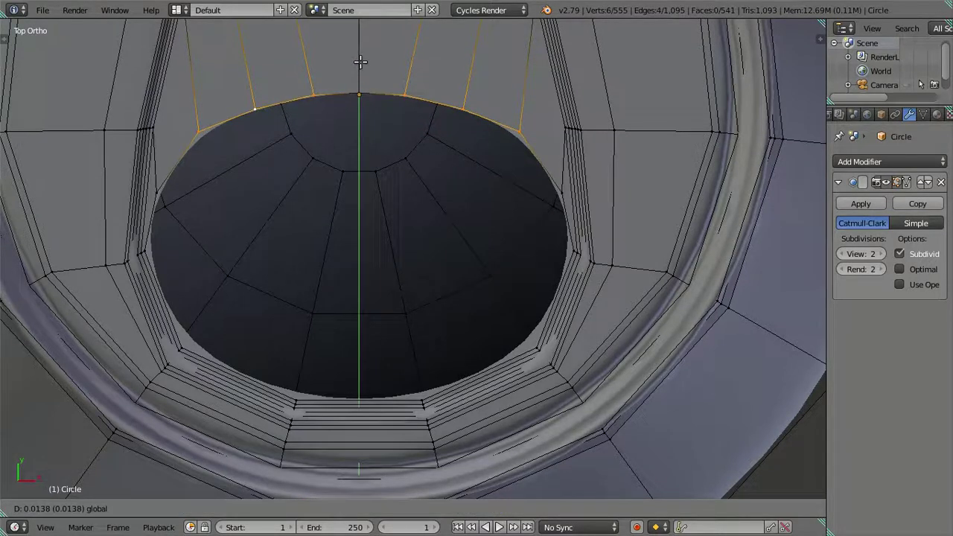
click(360, 62)
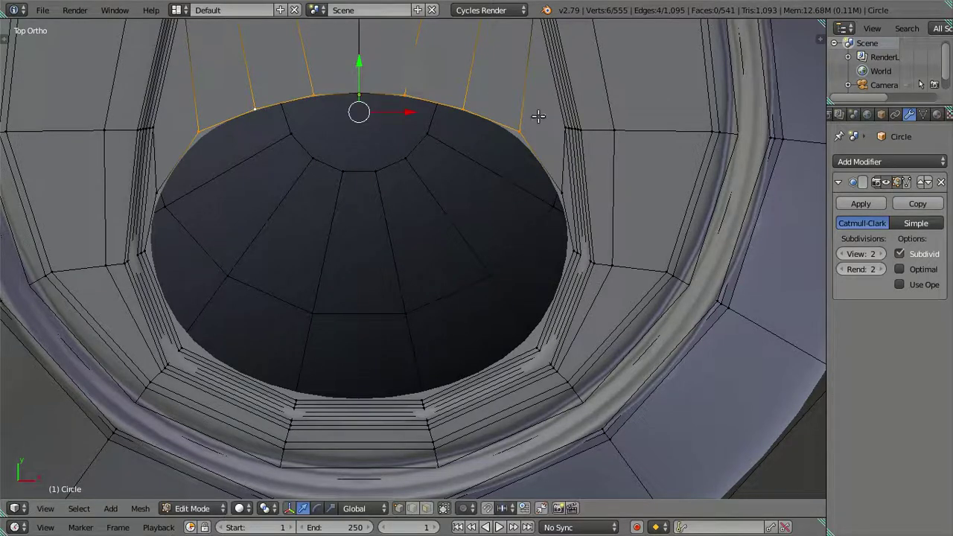
drag(359, 59, 361, 57)
key(a)
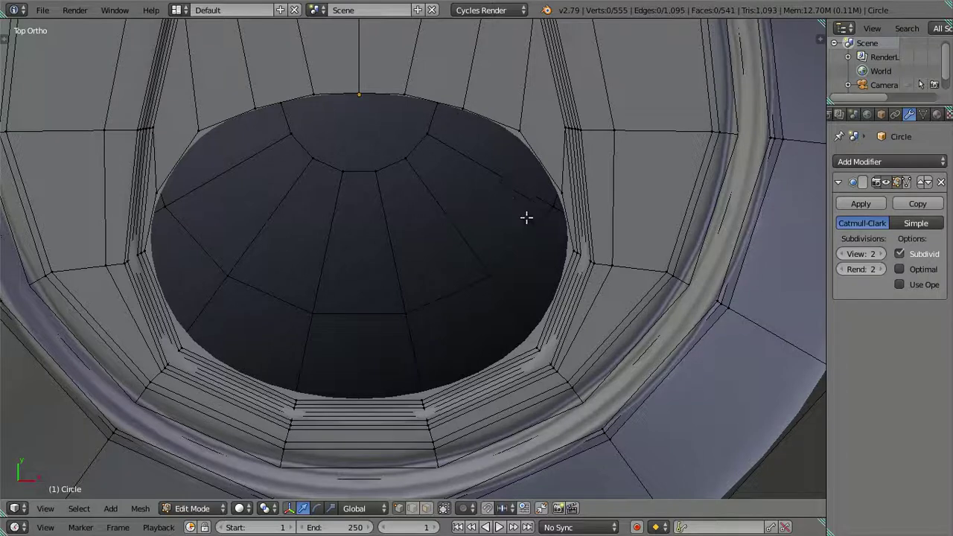
Return to Object Mode and orbit to view the smoothed lid at an angle.
scroll(526, 217, down, 3)
key(Tab)
scroll(528, 216, down, 2)
scroll(475, 230, up, 2)
mouse_move(529, 214)
middle_down()
mouse_move(475, 230)
mouse_move(570, 207)
mouse_move(596, 164)
mouse_move(526, 136)
mouse_move(442, 137)
mouse_move(351, 212)
mouse_move(330, 251)
mouse_move(487, 251)
mouse_move(475, 246)
middle_up()
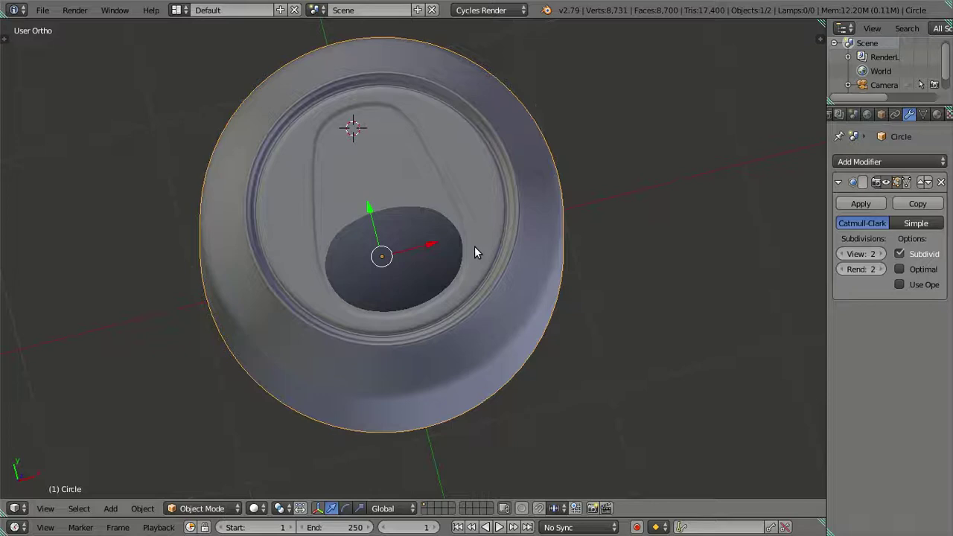
In top view, widen four rim vertices of the opening slightly along X.
key(KP_7)
scroll(536, 255, up, 3)
scroll(537, 254, up, 3)
key(Tab)
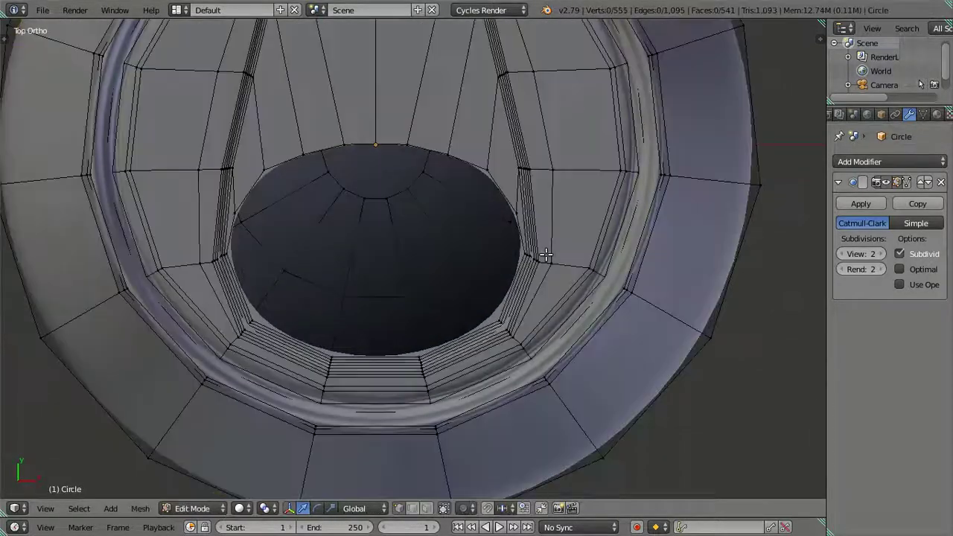
scroll(546, 255, up, 2)
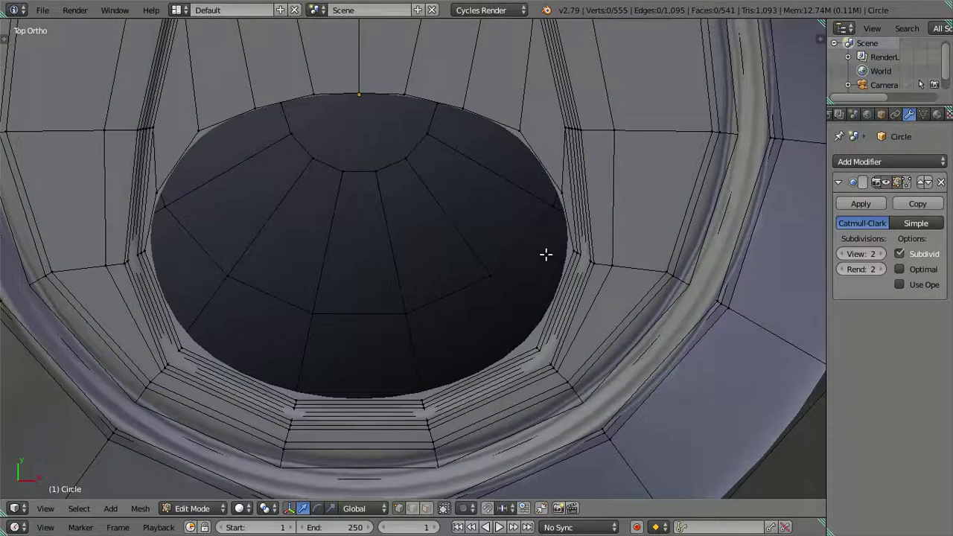
right_click(559, 192)
shift+right_click(519, 131)
shift+right_click(195, 132)
shift+right_click(157, 190)
key(s)
key(x)
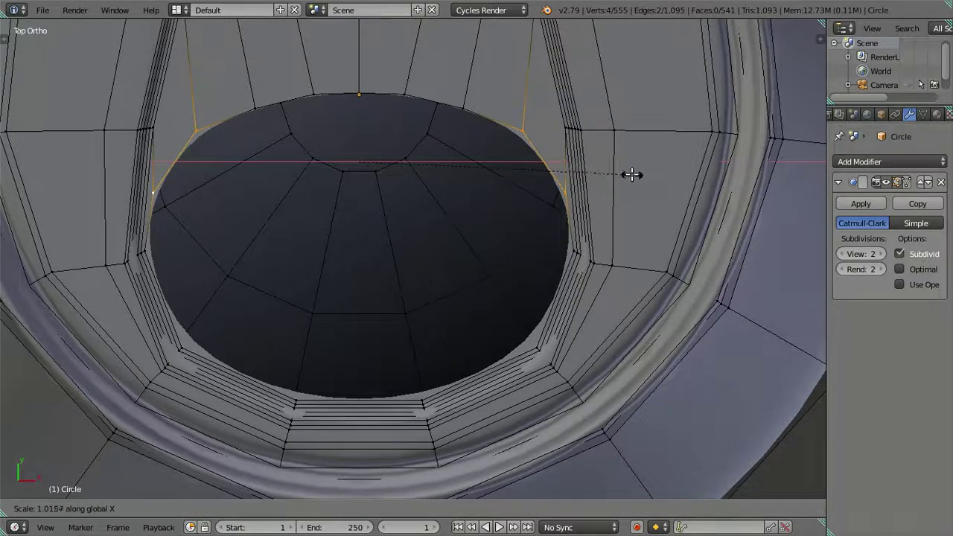
click(631, 174)
Stretch five top rim vertices along X to about 1.07, then preview the smoothed lid.
right_click(467, 107)
shift+right_click(268, 103)
shift+right_click(314, 94)
shift+right_click(359, 95)
shift+right_click(404, 94)
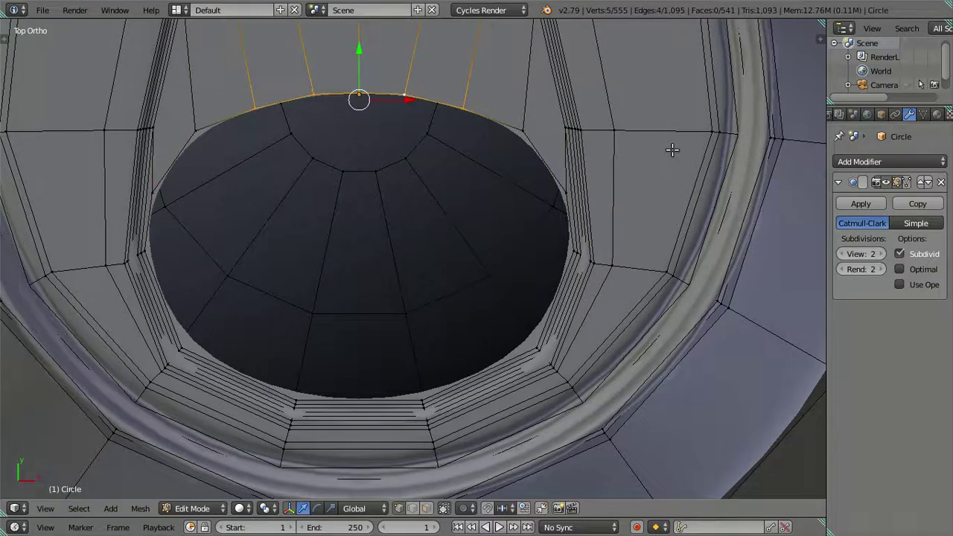
key(s)
key(x)
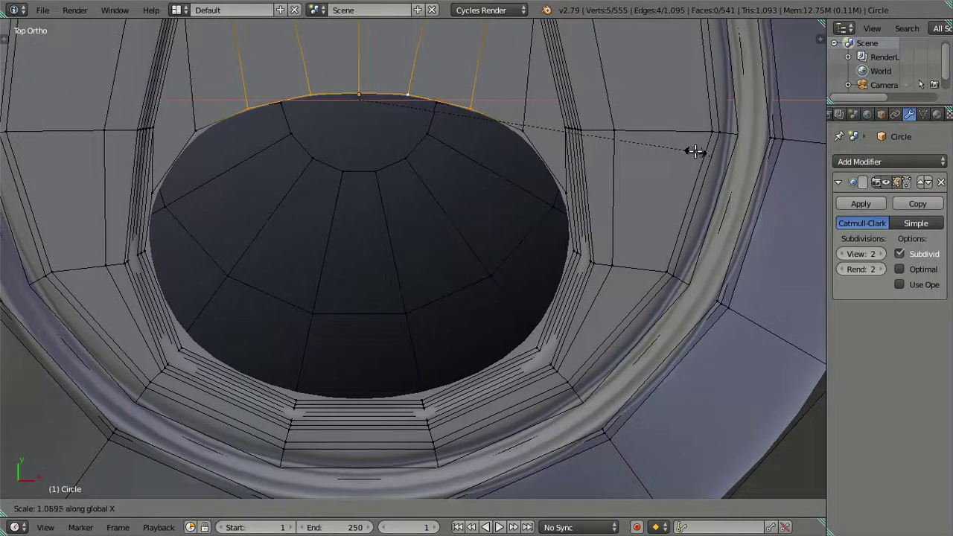
click(697, 152)
key(a)
key(Tab)
scroll(470, 166, down, 5)
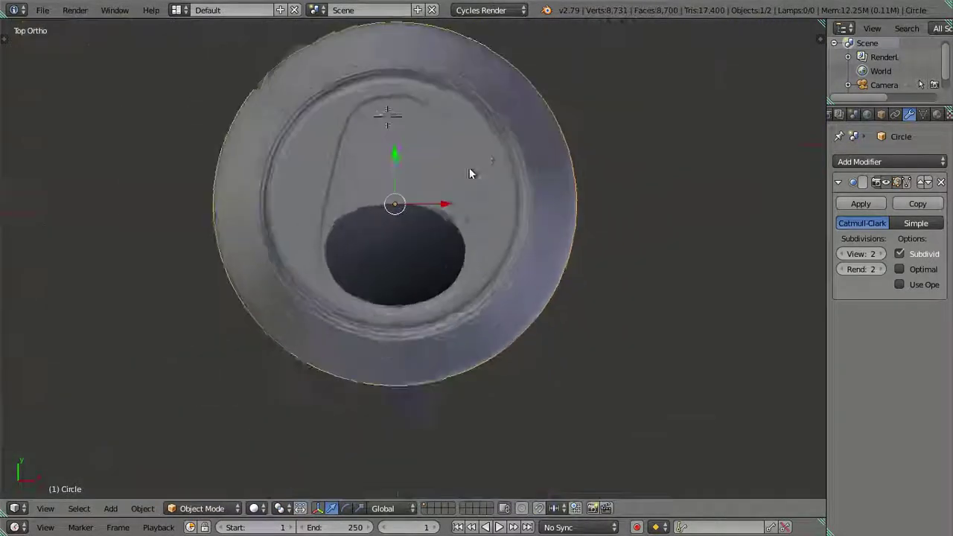
scroll(476, 194, down, 2)
mouse_move(528, 266)
middle_down()
mouse_move(507, 215)
mouse_move(392, 187)
mouse_move(566, 183)
mouse_move(518, 209)
mouse_move(434, 216)
middle_up()
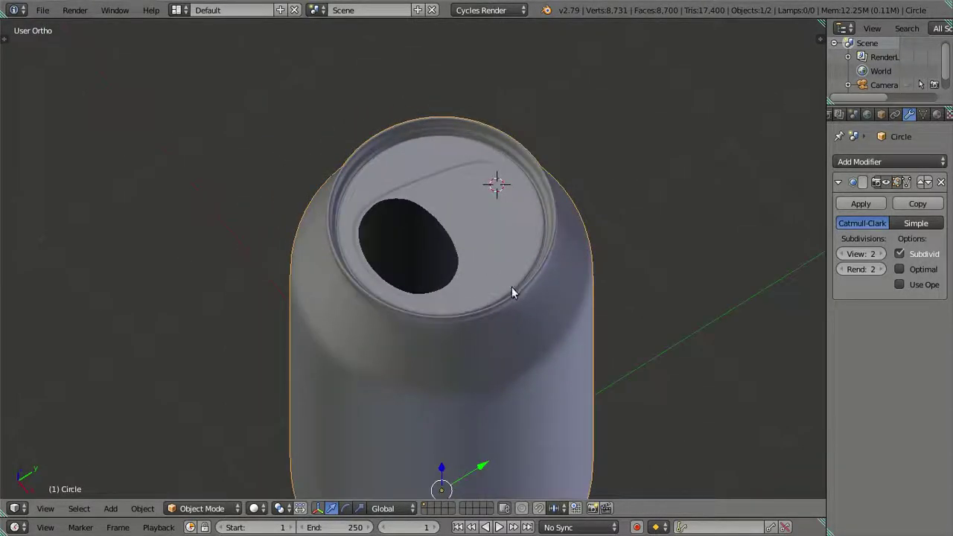
middle_drag(511, 292, 493, 207)
scroll(493, 207, down, 3)
mouse_move(481, 278)
middle_down()
mouse_move(461, 212)
mouse_move(357, 376)
mouse_move(436, 298)
mouse_move(466, 303)
mouse_move(454, 249)
mouse_move(573, 335)
mouse_move(489, 335)
mouse_move(472, 270)
mouse_move(478, 307)
mouse_move(426, 321)
mouse_move(449, 278)
mouse_move(505, 313)
mouse_move(508, 238)
middle_up()
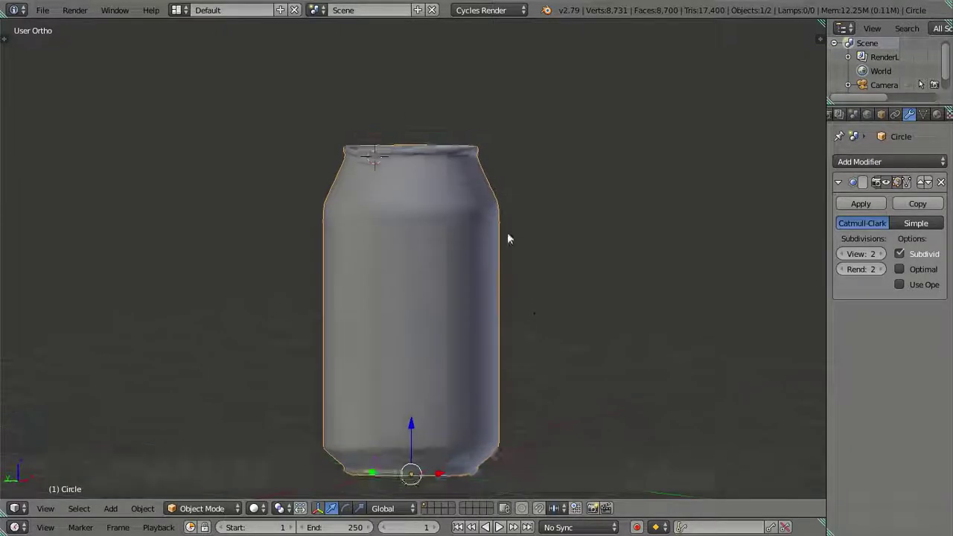
scroll(499, 186, up, 5)
mouse_move(491, 132)
shift+middle_down()
mouse_move(485, 351)
mouse_move(494, 255)
mouse_move(574, 294)
mouse_move(549, 300)
mouse_move(523, 332)
mouse_move(515, 317)
shift+middle_up()
scroll(494, 257, up, 3)
scroll(506, 260, up, 3)
key(Tab)
scroll(527, 264, down, 3)
scroll(590, 296, up, 1)
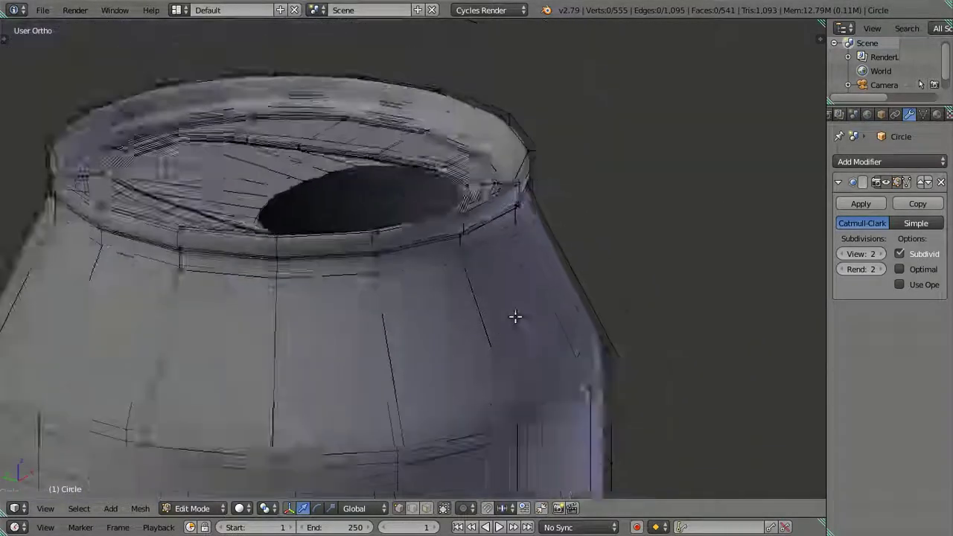
key(a)
key(a)
mouse_move(470, 261)
middle_down()
mouse_move(400, 283)
mouse_move(308, 273)
mouse_move(351, 315)
mouse_move(514, 322)
mouse_move(544, 358)
mouse_move(603, 331)
mouse_move(663, 328)
mouse_move(647, 285)
mouse_move(581, 260)
mouse_move(432, 264)
mouse_move(366, 293)
mouse_move(408, 303)
mouse_move(432, 293)
mouse_move(382, 279)
middle_up()
key(Tab)
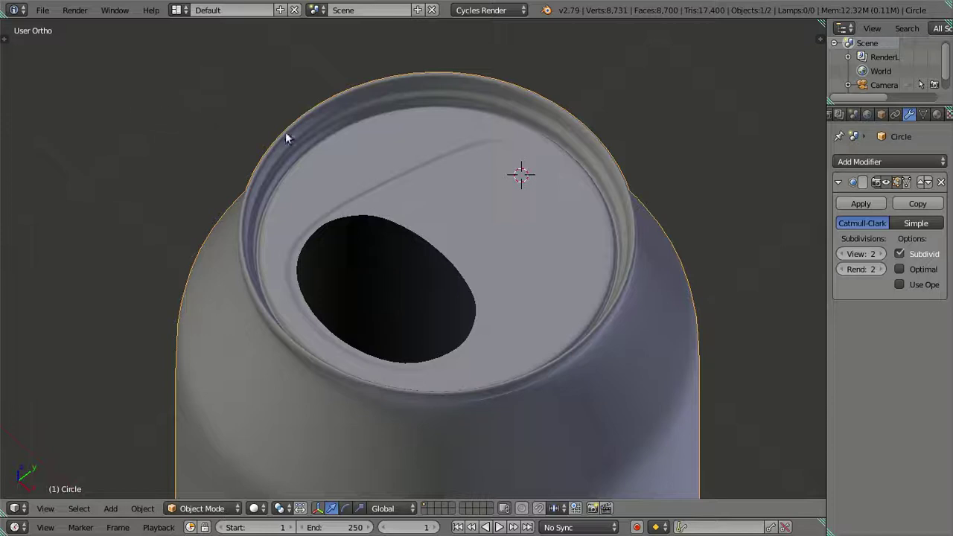
scroll(287, 132, down, 2)
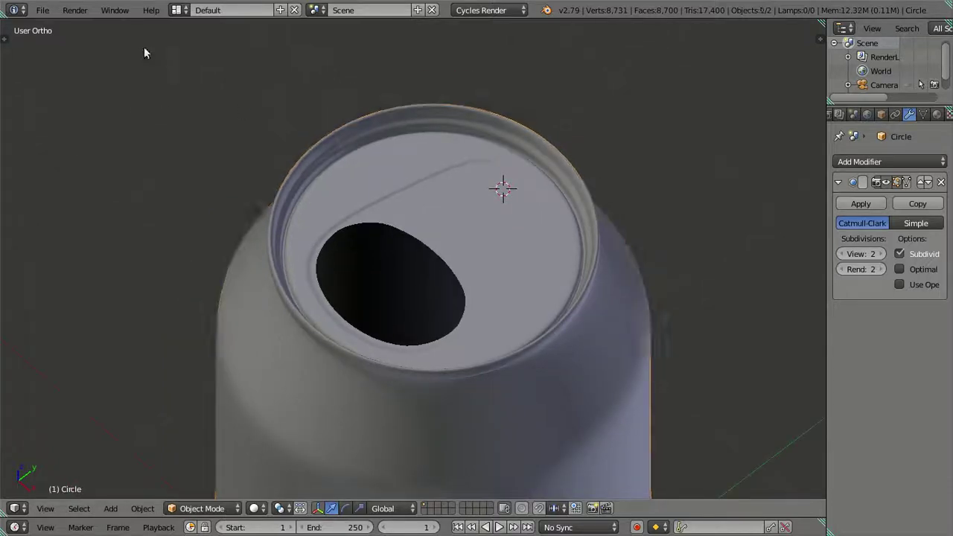
Save the model as Juice Can.blend in the Desktop folder.
click(42, 10)
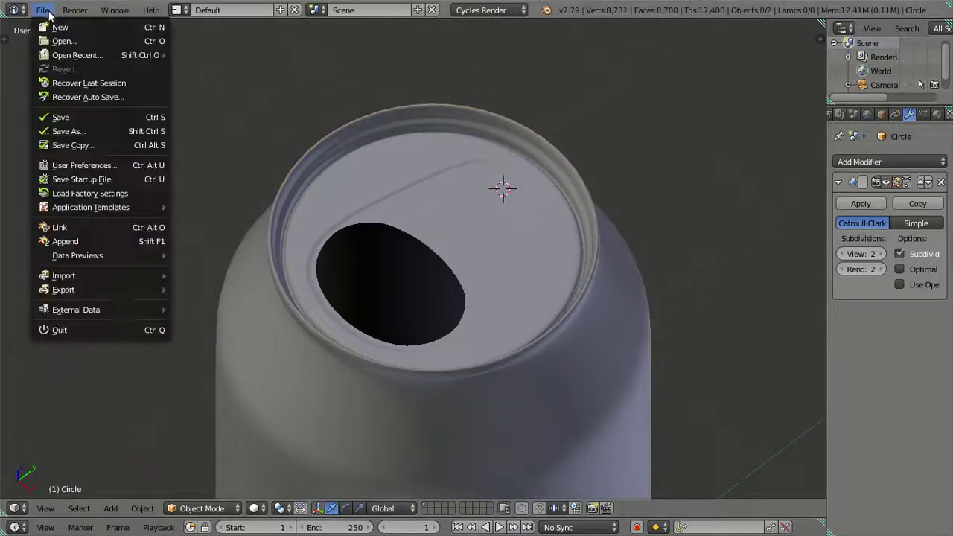
click(67, 131)
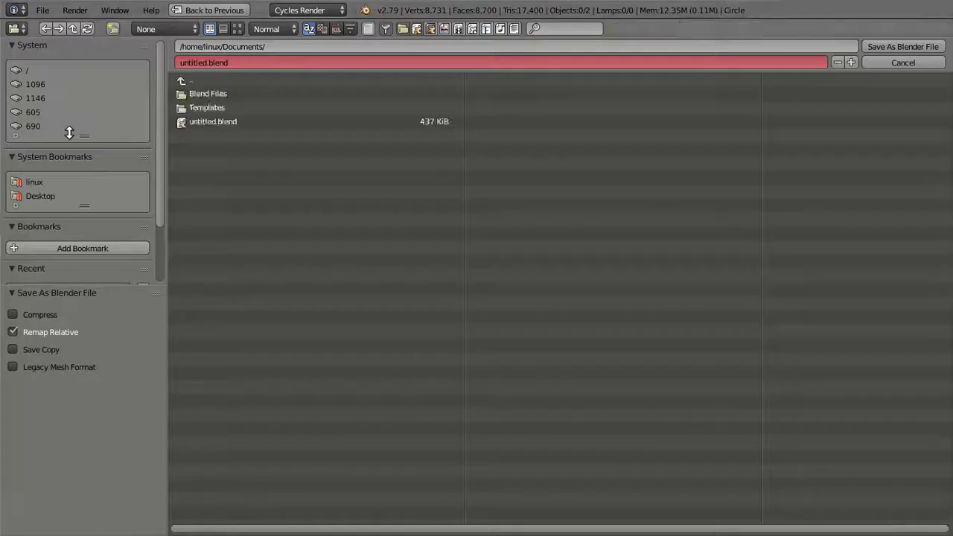
click(57, 194)
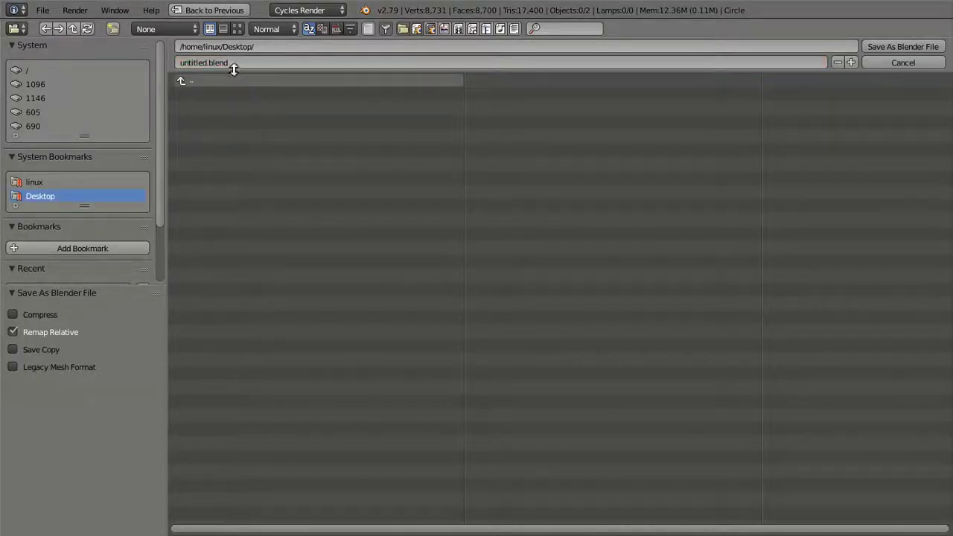
click(190, 62)
click(190, 63)
double_click(191, 63)
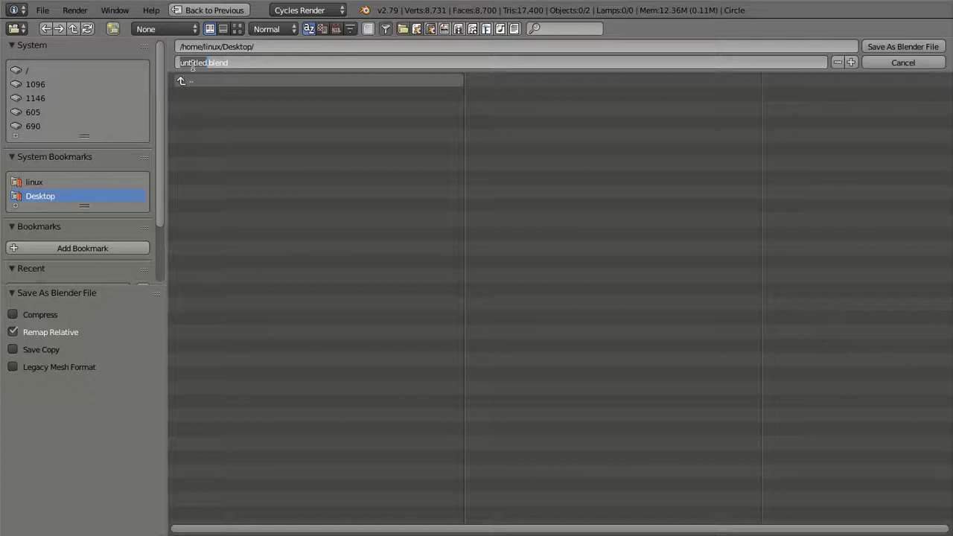
text(jump)
key(BackSpace)
key(BackSpace)
key(BackSpace)
key(BackSpace)
text(Juice Can)
click(105, 439)
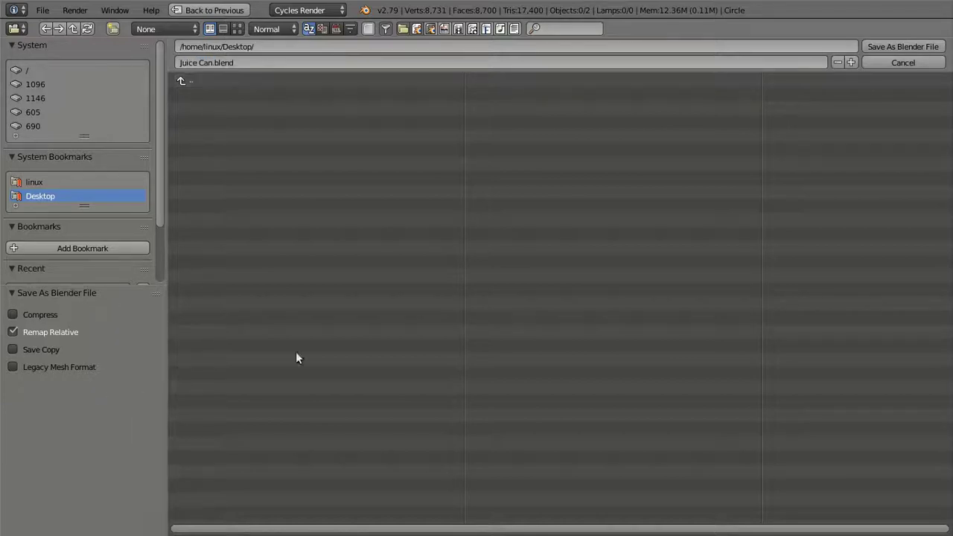
click(890, 46)
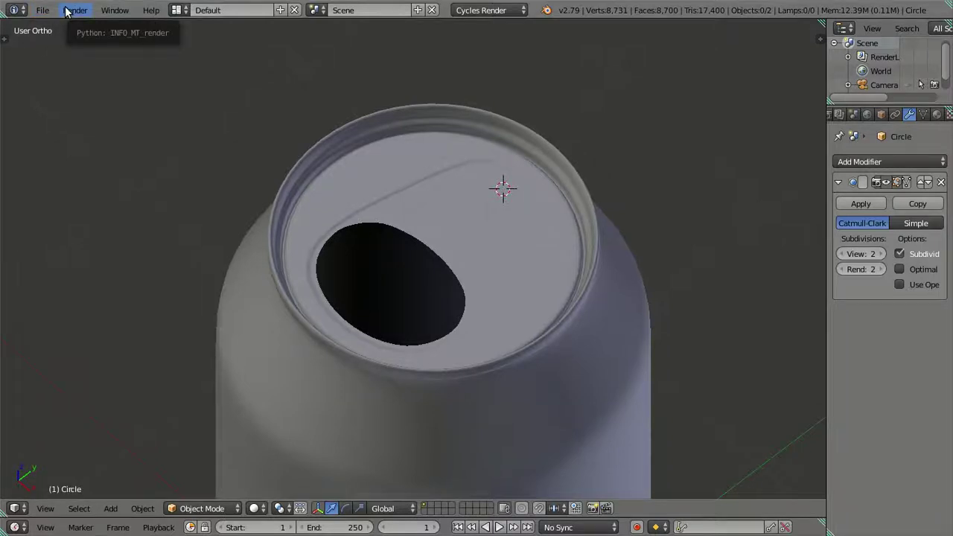
Take the Blender window out of fullscreen.
click(115, 10)
click(122, 44)
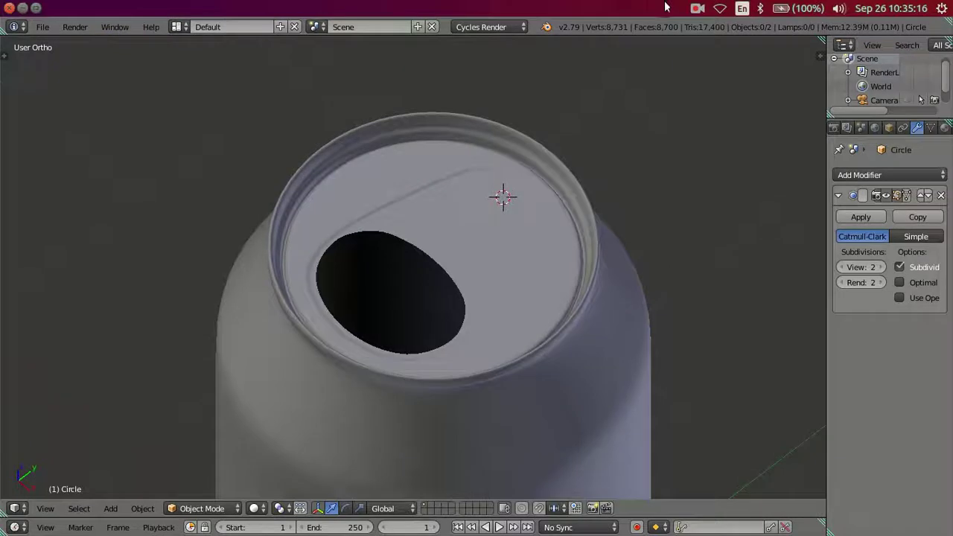
click(697, 8)
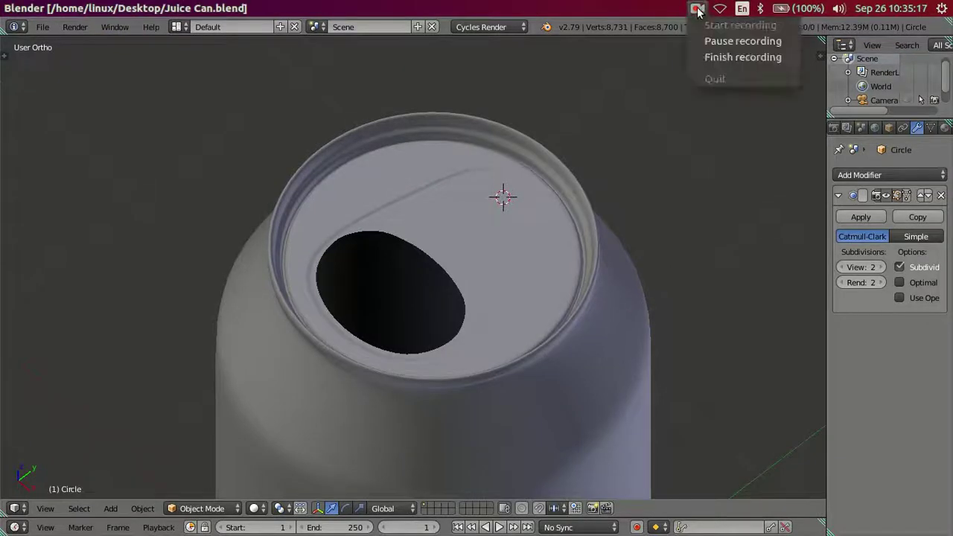
Put the Blender window back into fullscreen.
click(721, 44)
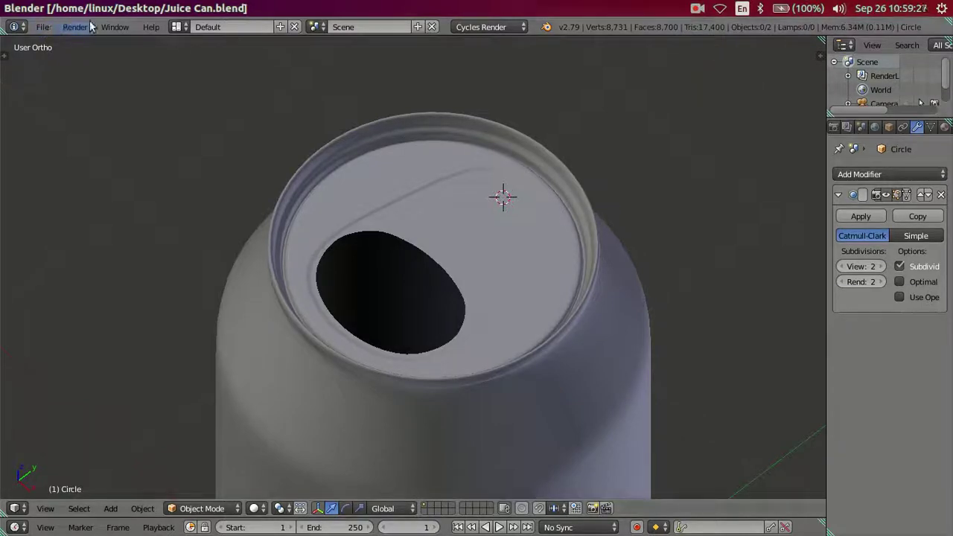
click(115, 26)
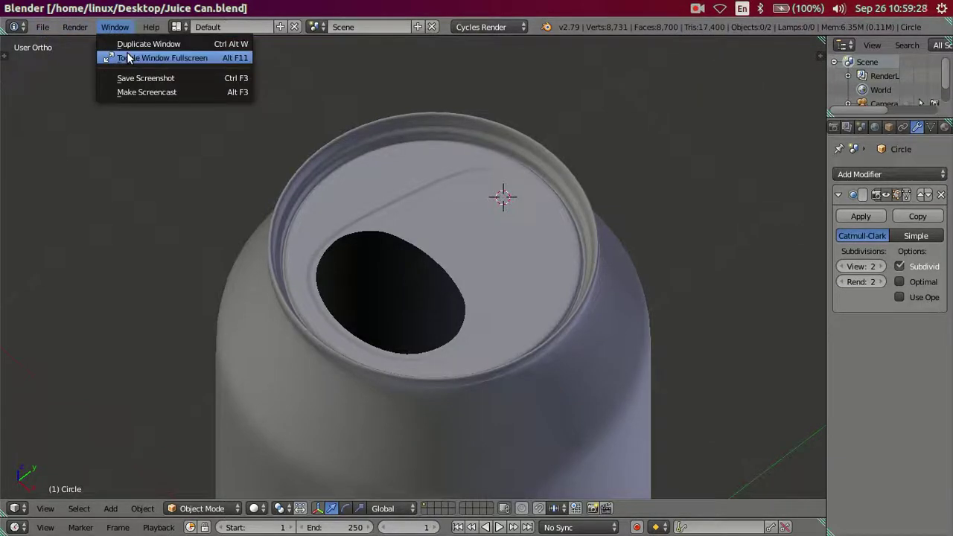
click(128, 58)
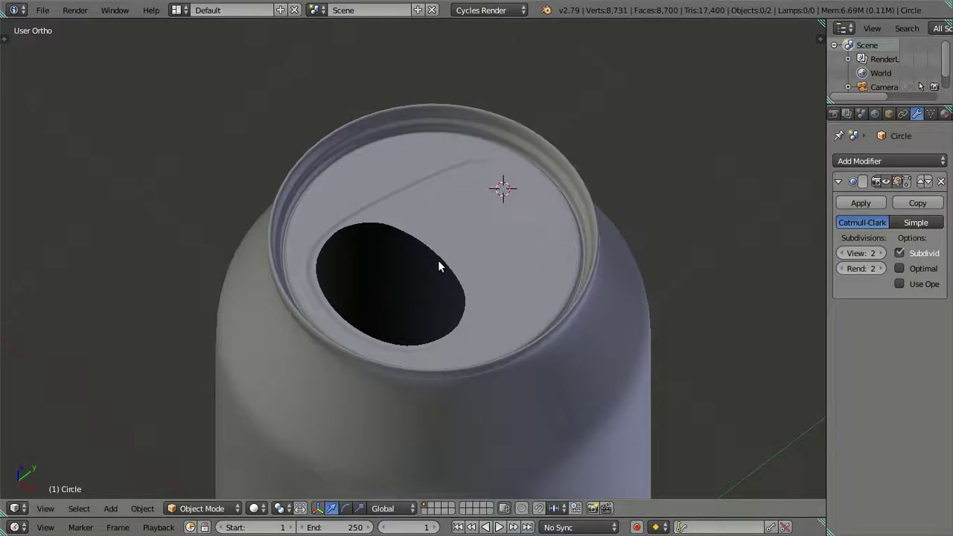
From top view, edit the can's mesh in edge mode and select the opening's rim loop.
key(KP_7)
right_click(488, 298)
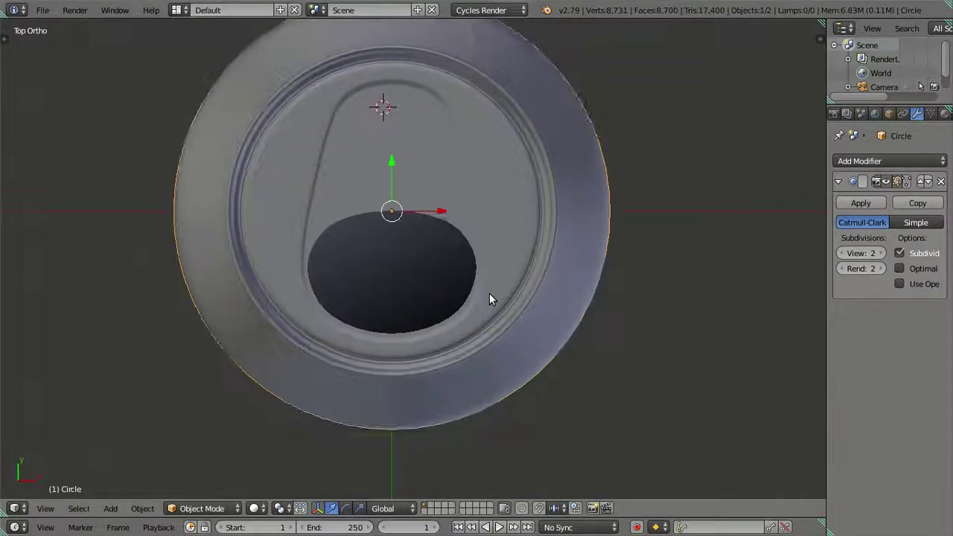
scroll(489, 298, up, 3)
key(Tab)
scroll(489, 293, up, 2)
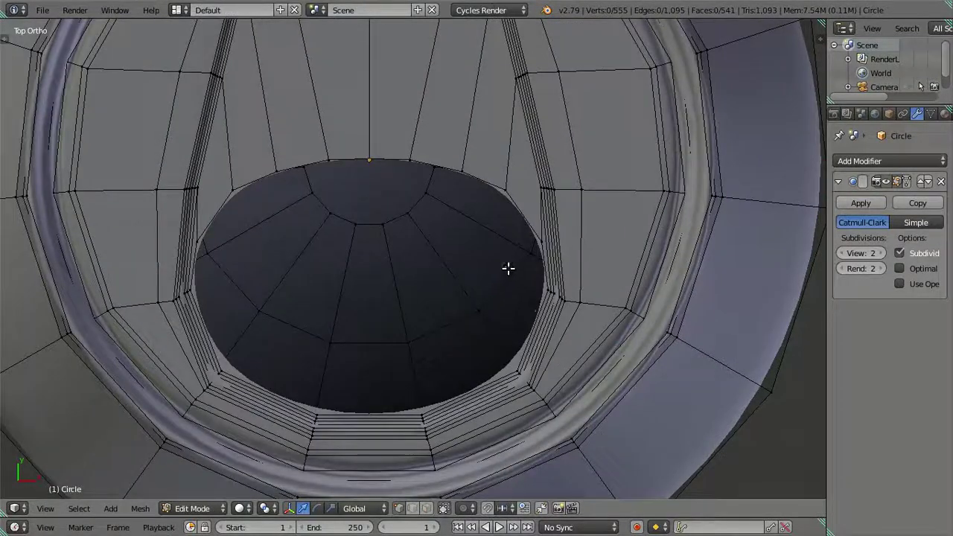
key(ctrl+Tab)
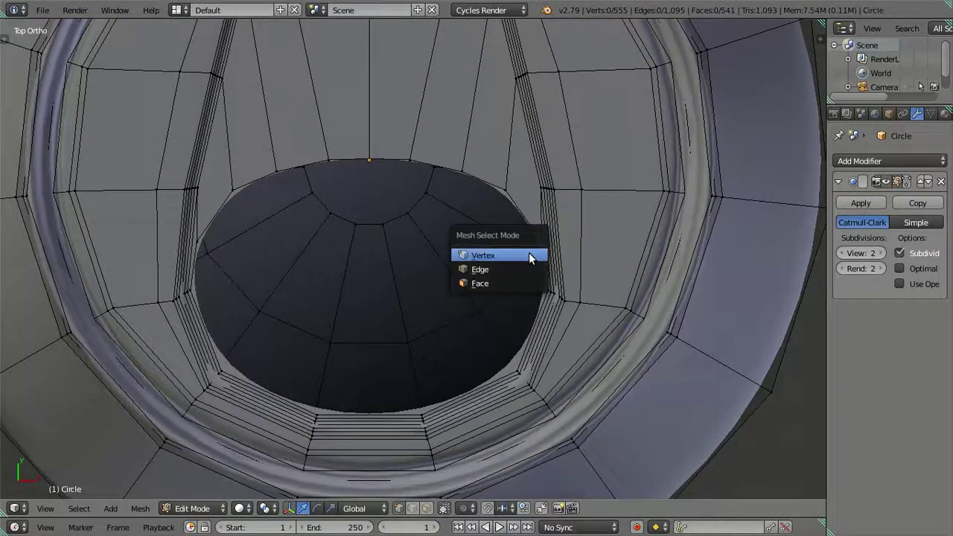
click(520, 269)
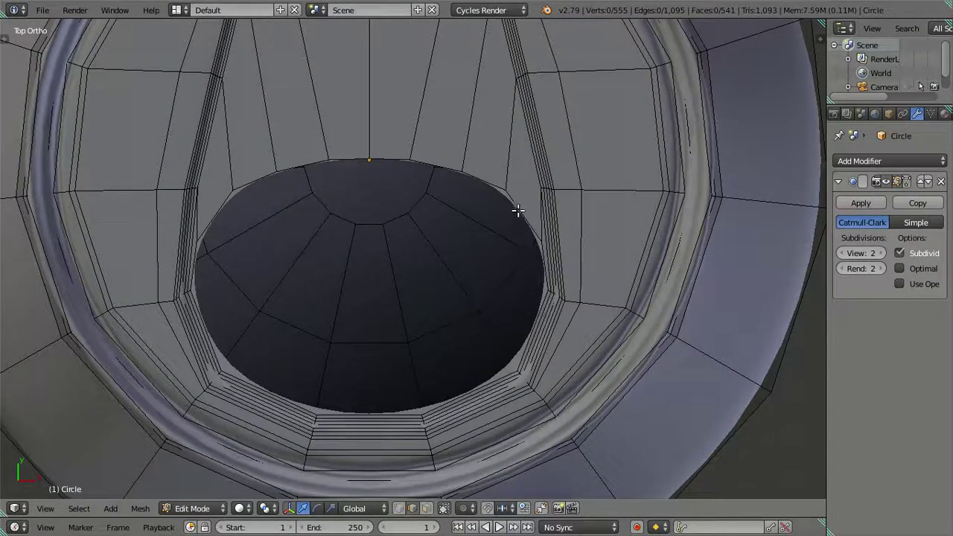
alt+right_click(520, 202)
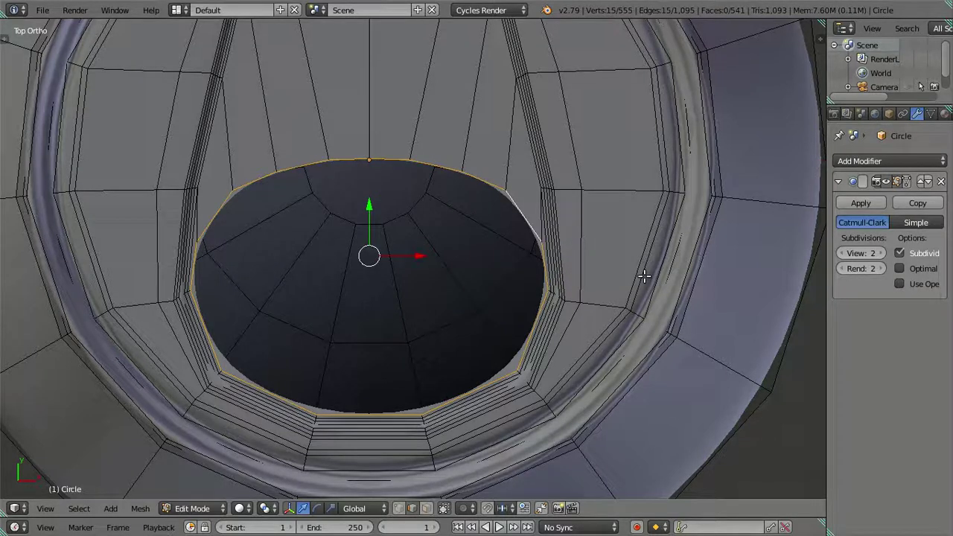
Extrude the rim loop, scale it along X and Y, and nudge it along Y.
key(e)
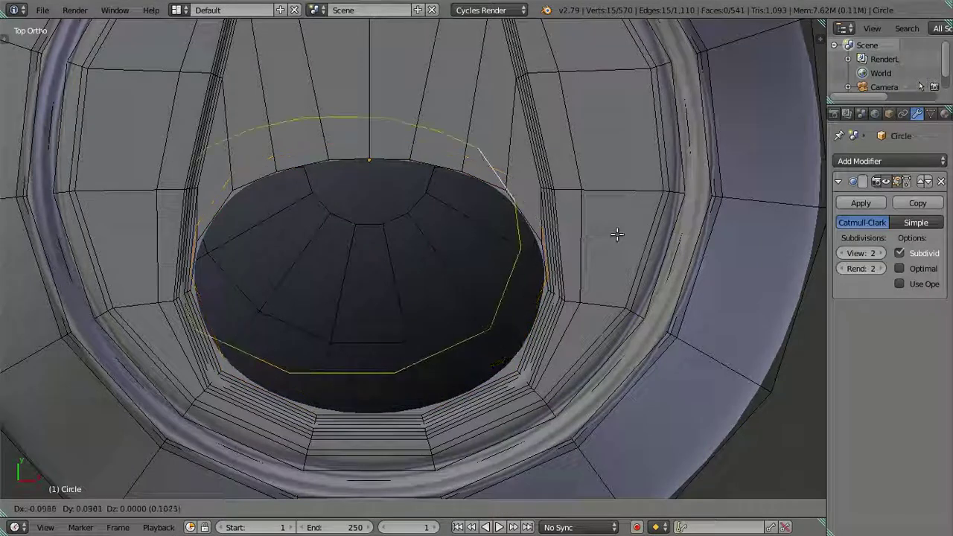
right_click(617, 235)
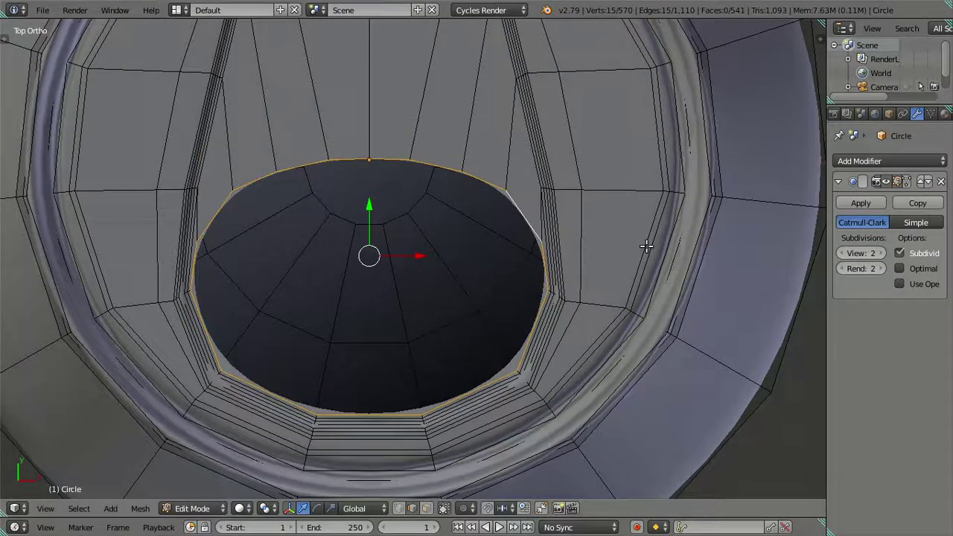
key(e)
key(s)
key(x)
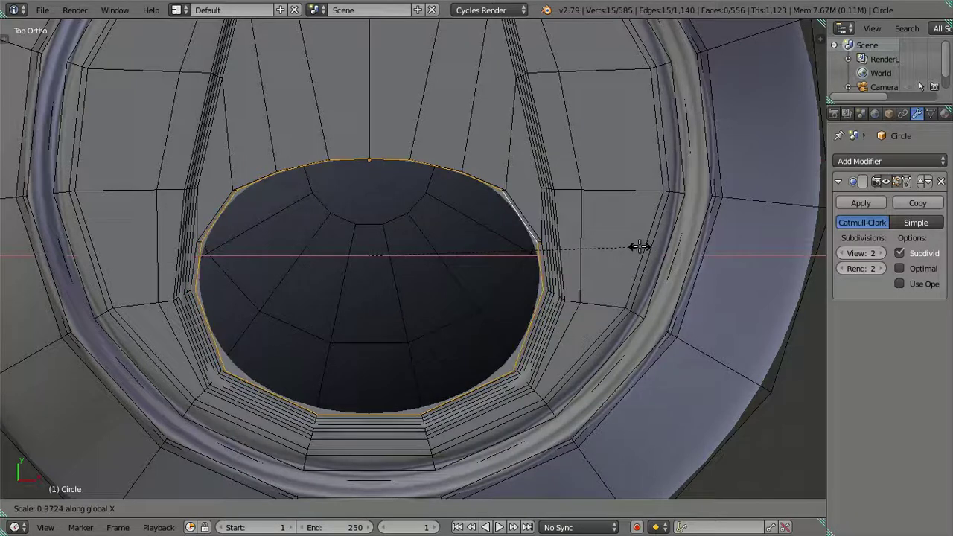
click(639, 246)
scroll(638, 247, up, 2)
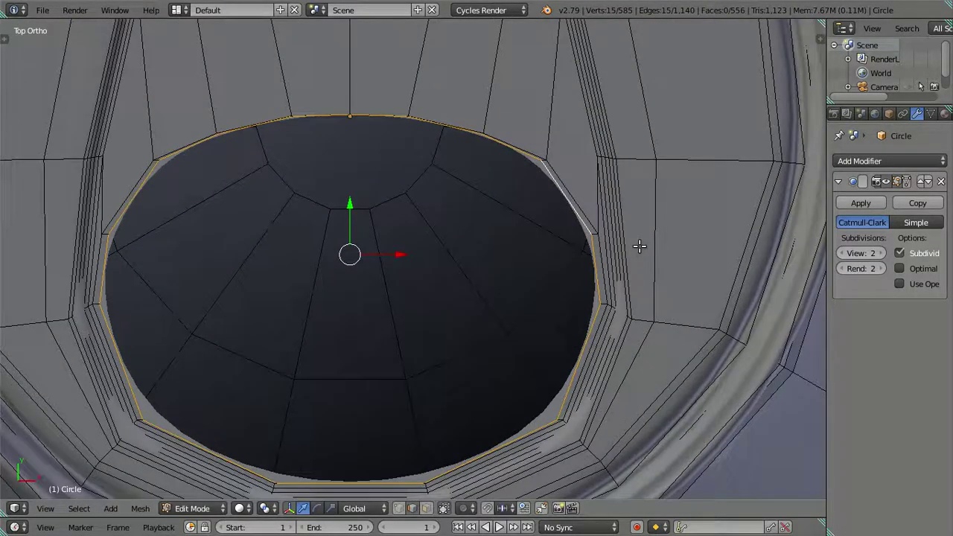
key(s)
key(y)
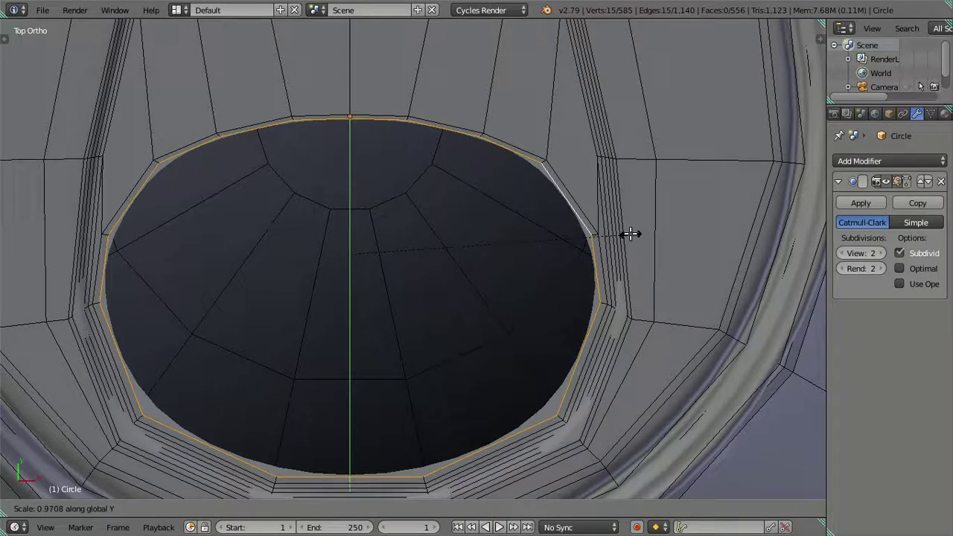
click(629, 233)
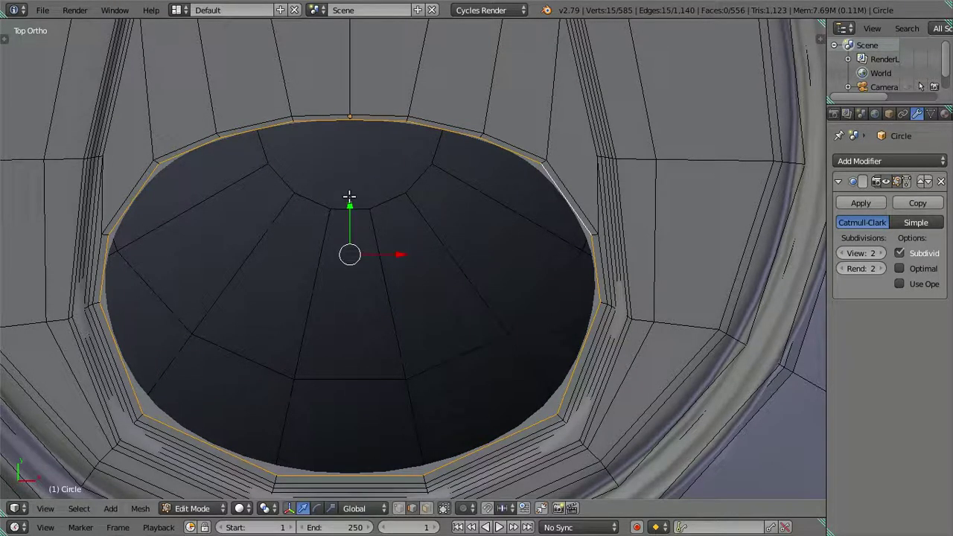
drag(349, 201, 351, 201)
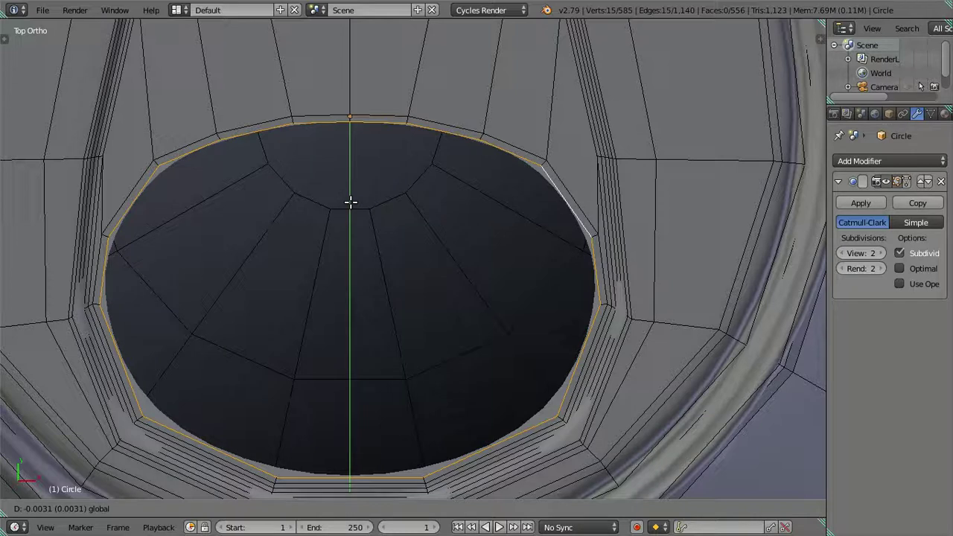
drag(350, 202, 355, 202)
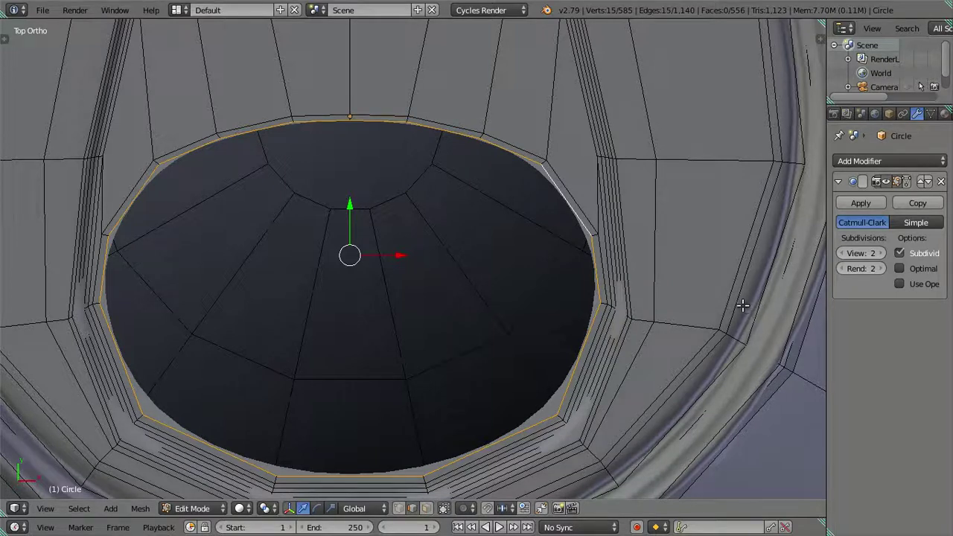
Extrude another inner loop, shrink it toward the hole, then resize and shift it along Y.
key(e)
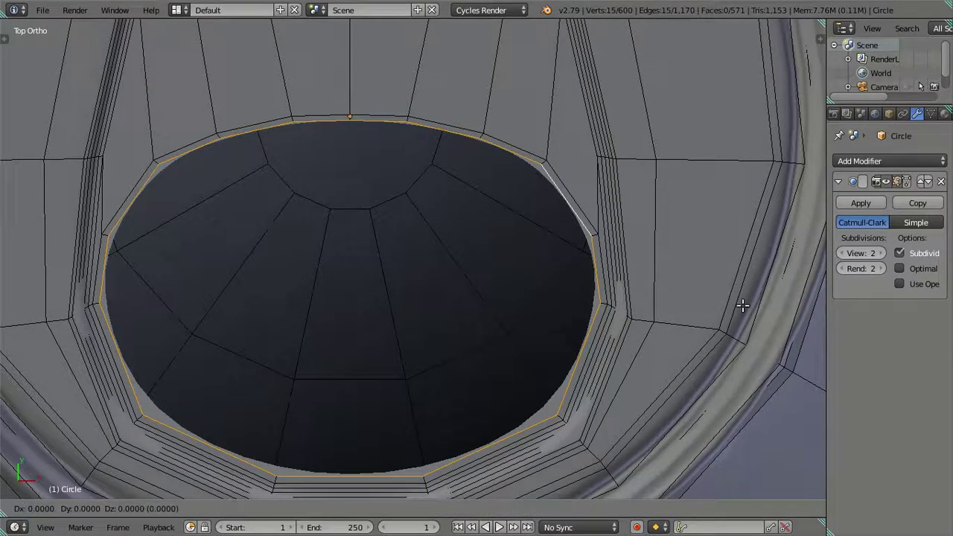
key(s)
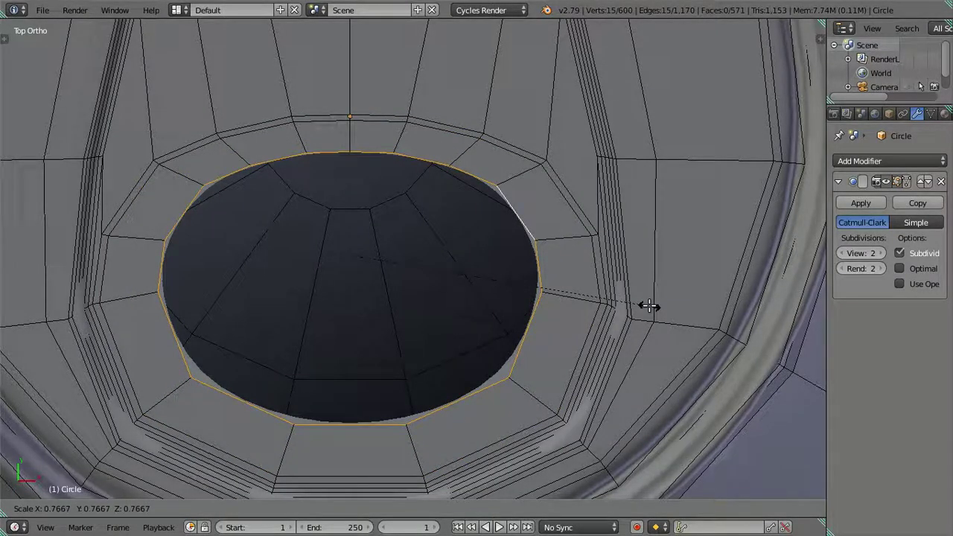
click(648, 305)
drag(354, 211, 353, 221)
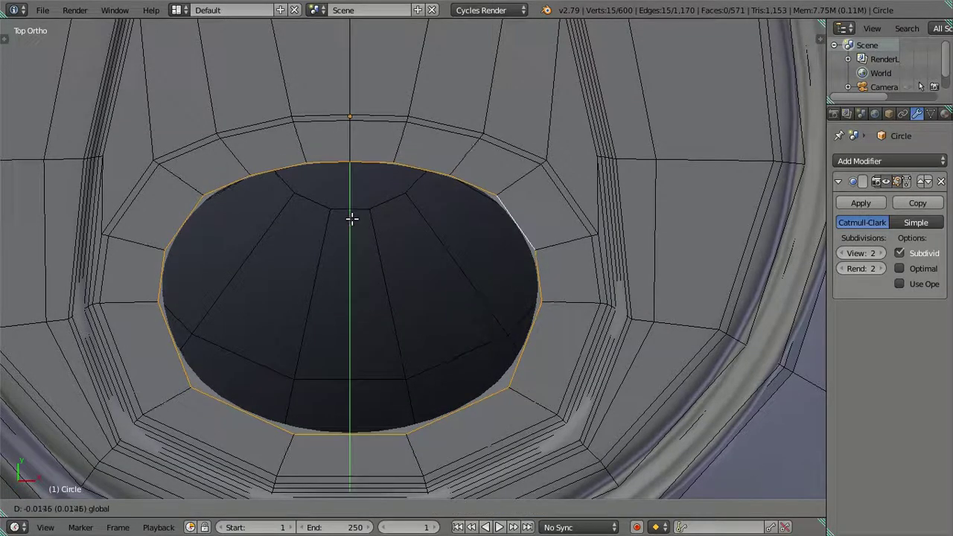
key(s)
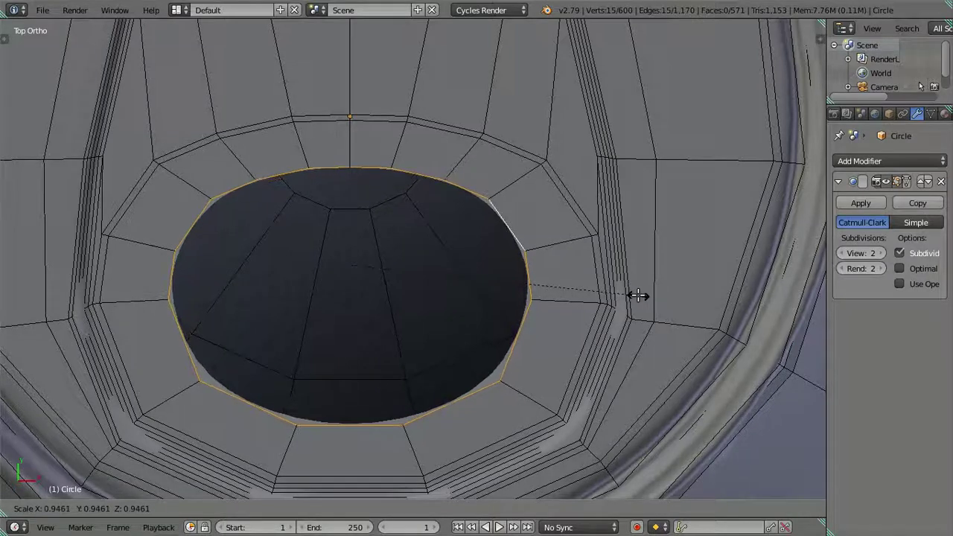
click(645, 297)
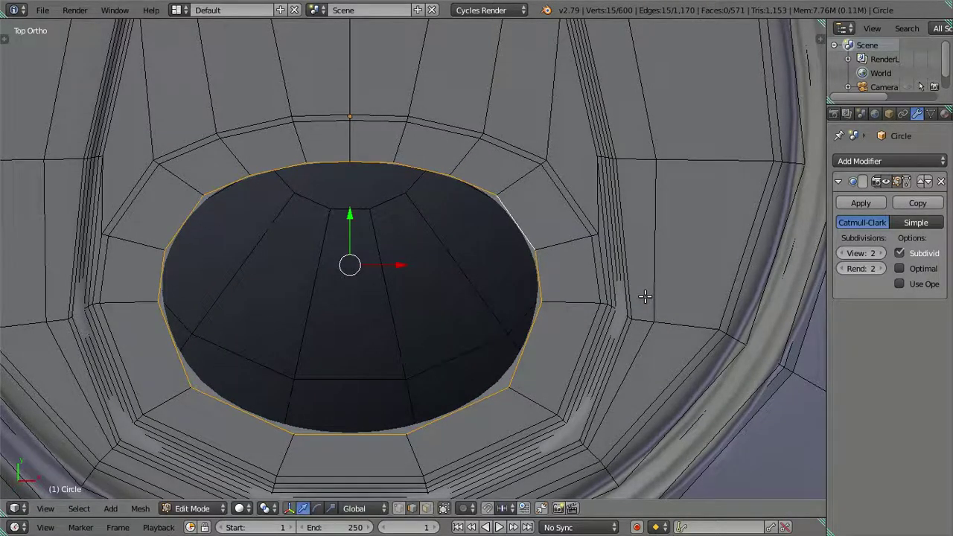
drag(350, 213, 358, 215)
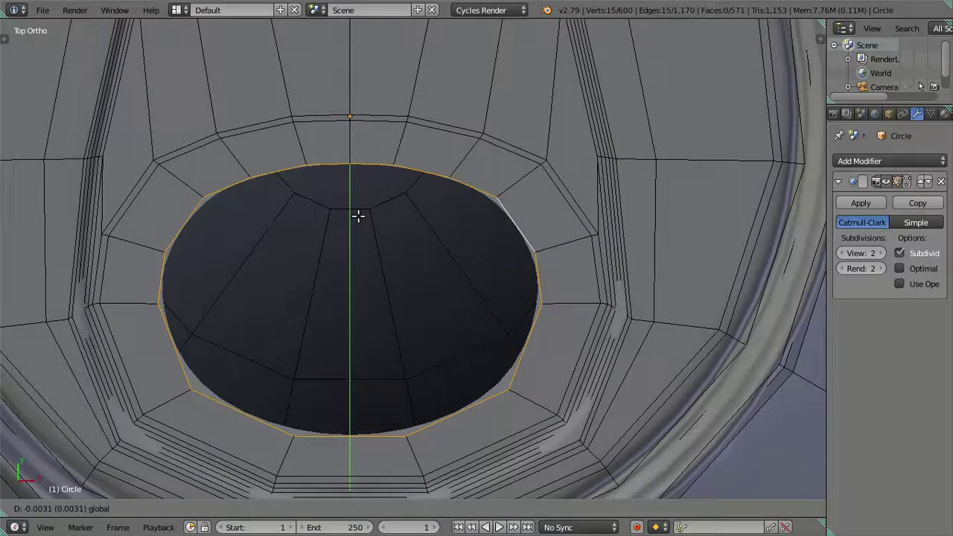
Select the top edge of the opening and reposition it along Y.
drag(358, 216, 358, 215)
right_click(366, 164)
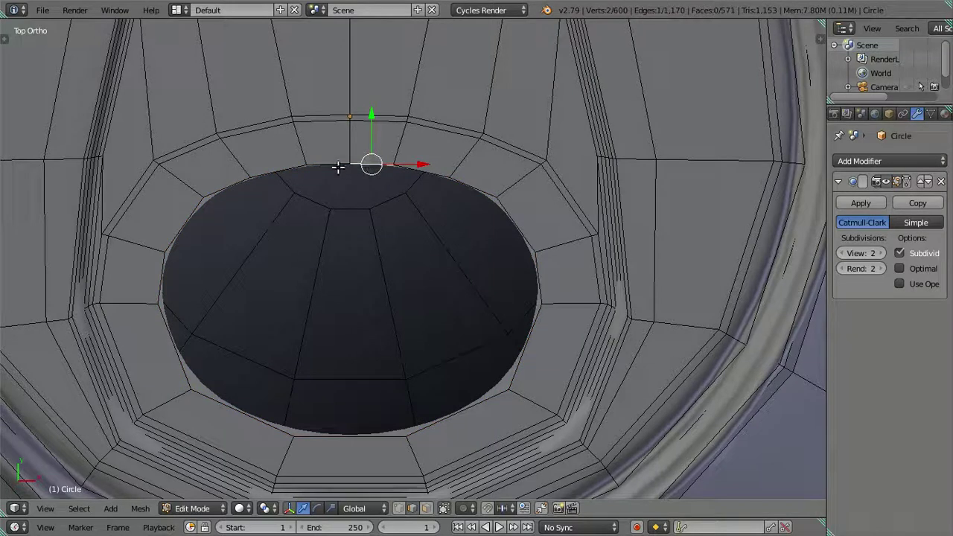
shift+right_click(331, 164)
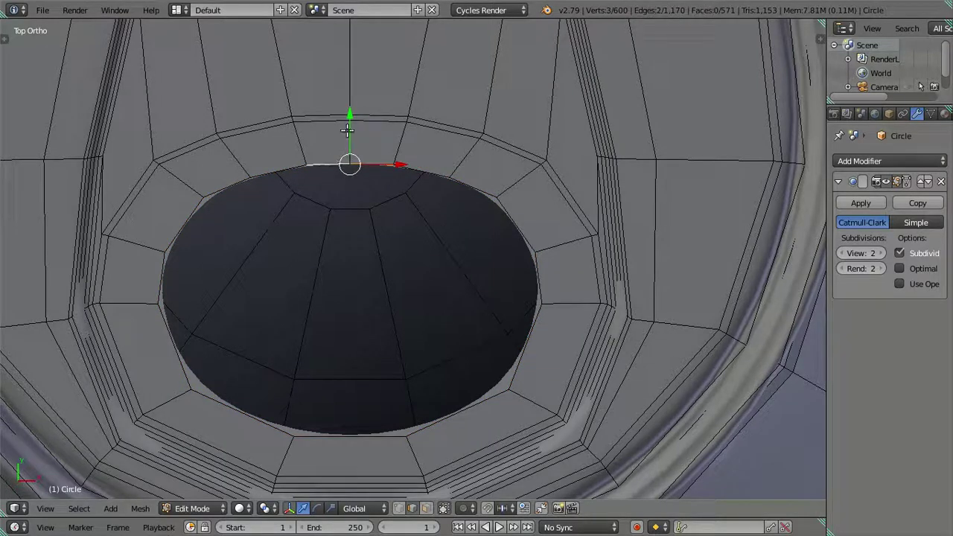
key(g)
key(y)
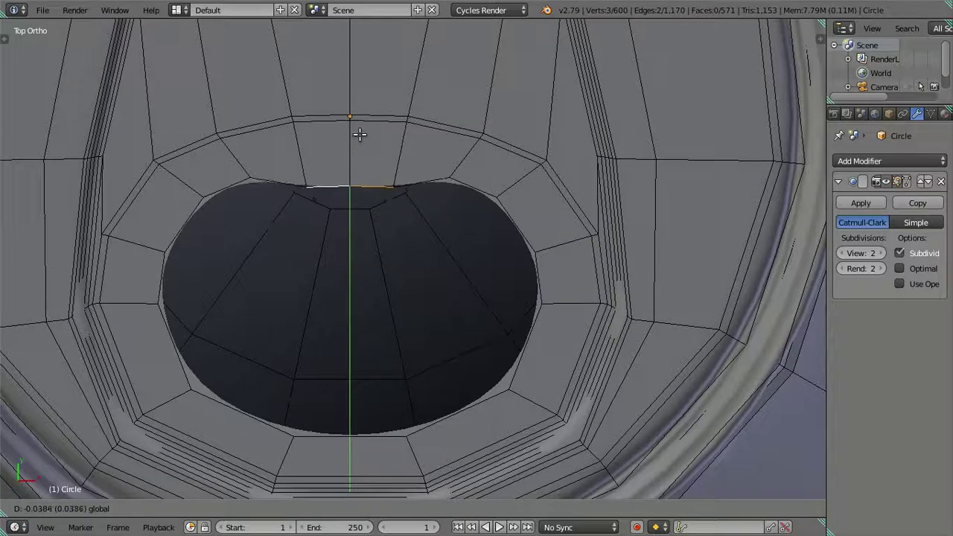
click(367, 118)
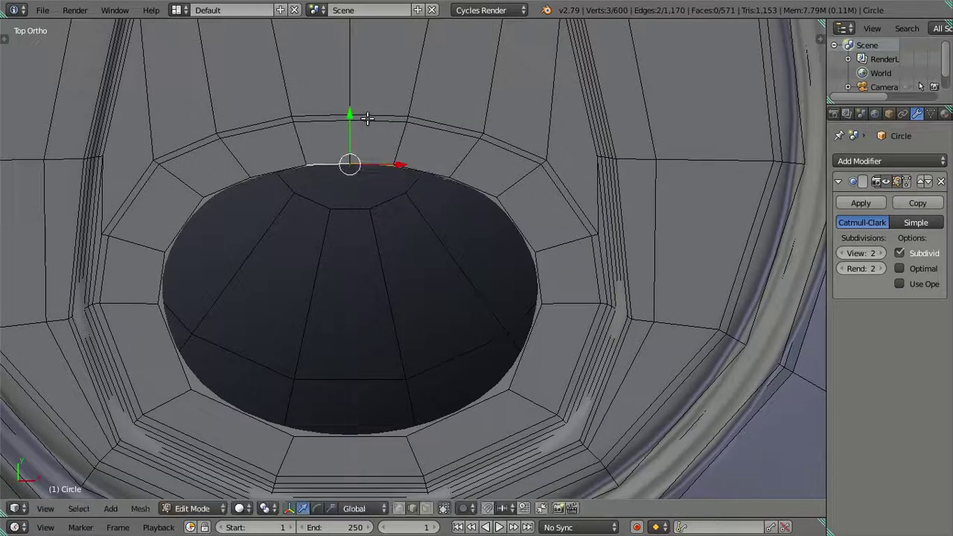
key(g)
key(y)
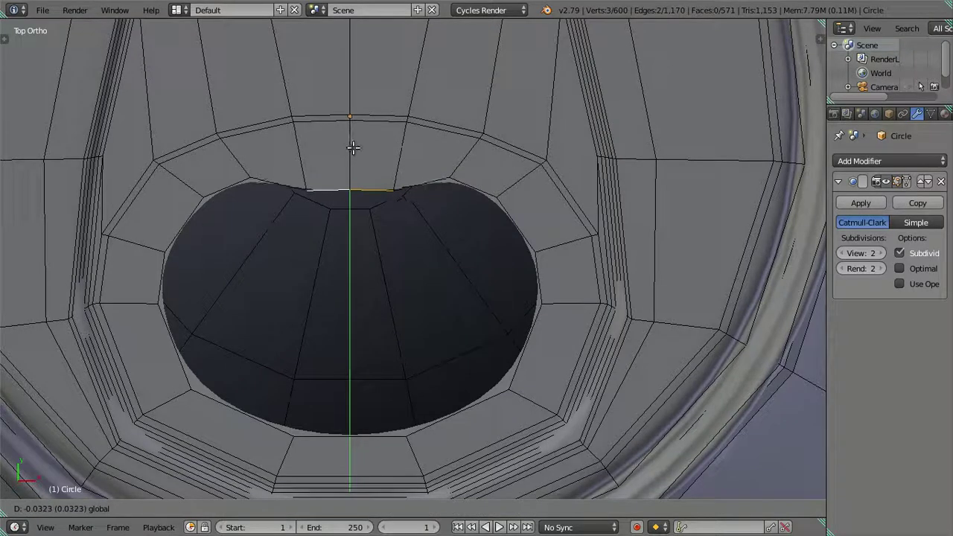
click(350, 142)
Add neighbouring and outer rim edges and lower the wider top section along Y.
shift+click(413, 182)
shift+click(274, 178)
key(g)
key(y)
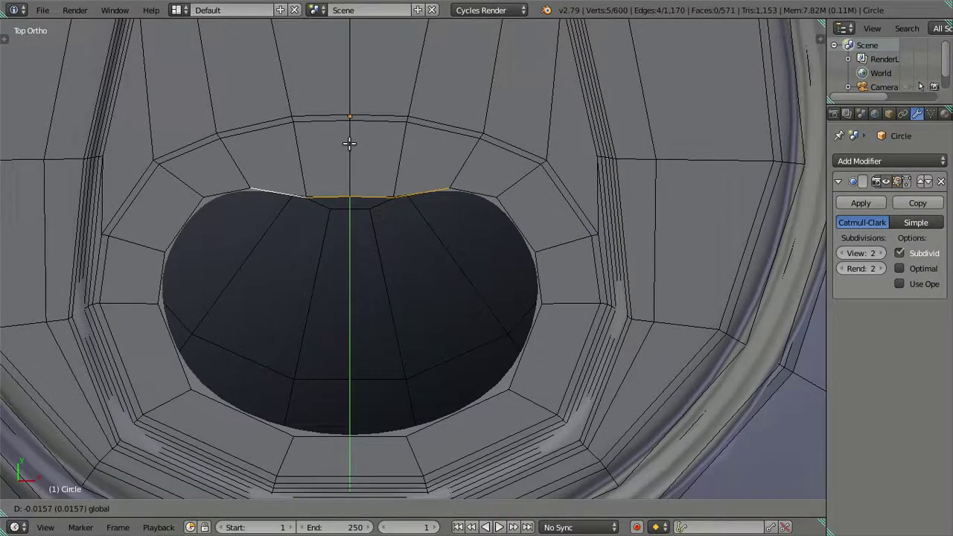
click(349, 143)
shift+click(222, 187)
shift+click(472, 190)
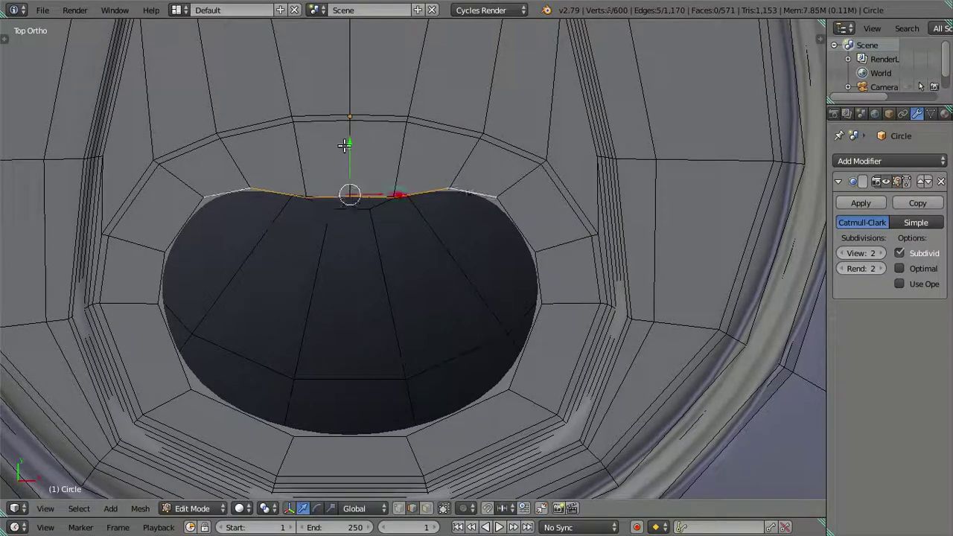
key(g)
key(y)
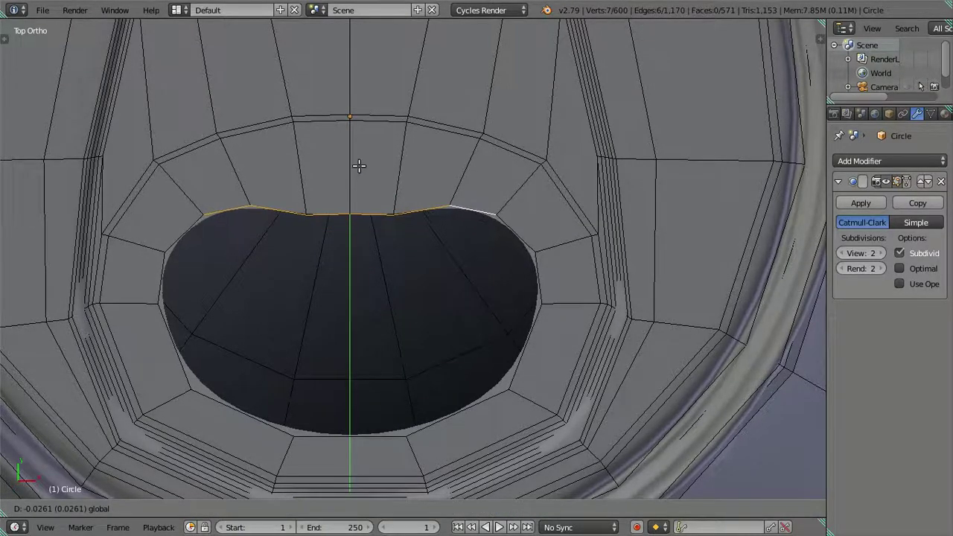
click(358, 165)
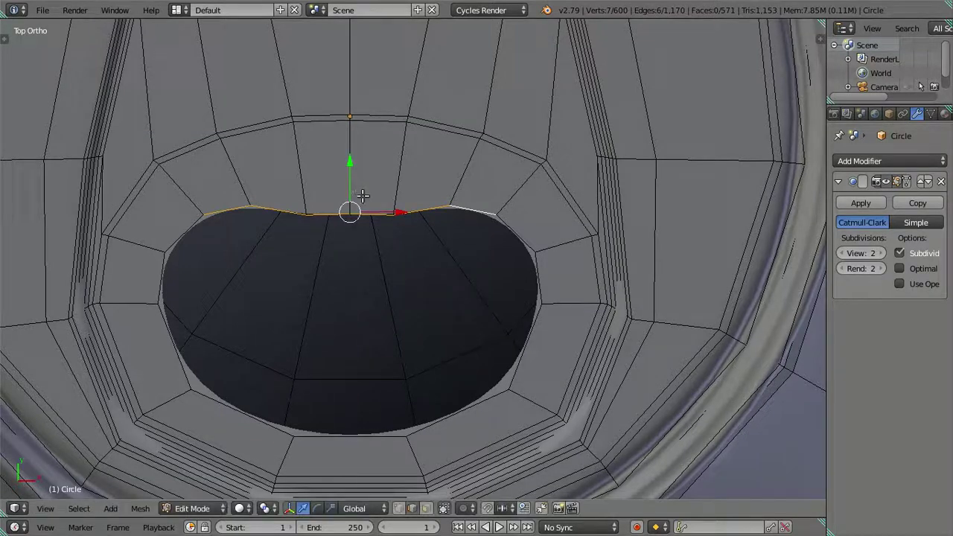
Lower the top-centre vertex slightly along Y to create the kidney dip.
right_click(349, 216)
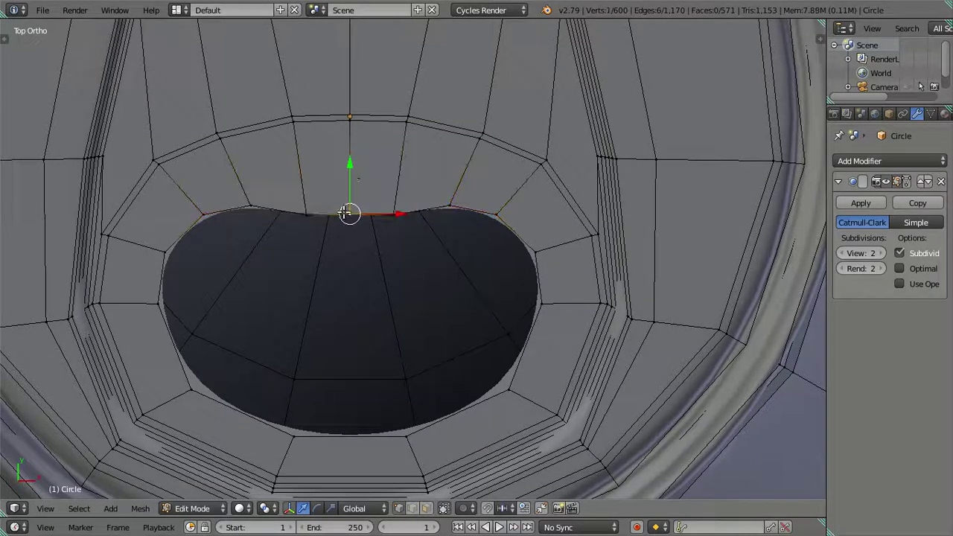
key(g)
key(y)
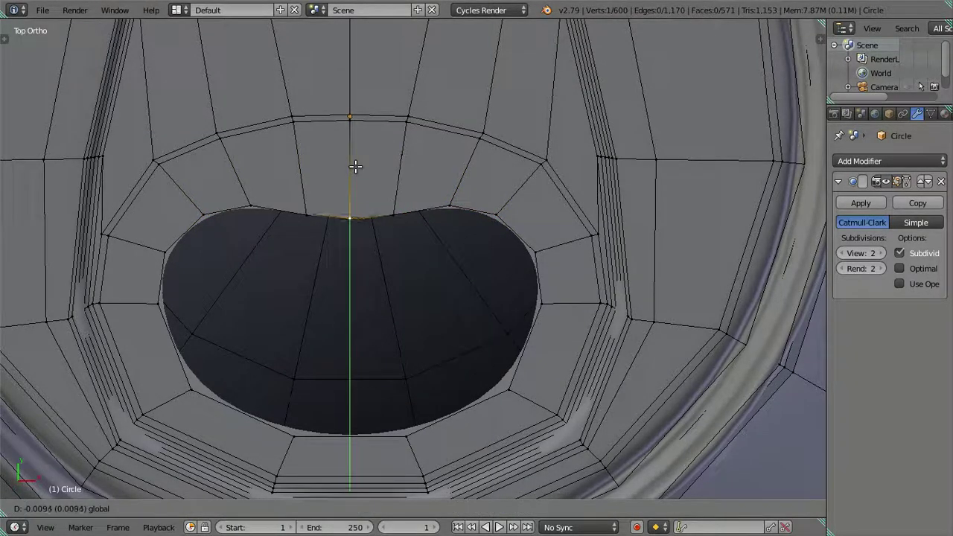
click(354, 166)
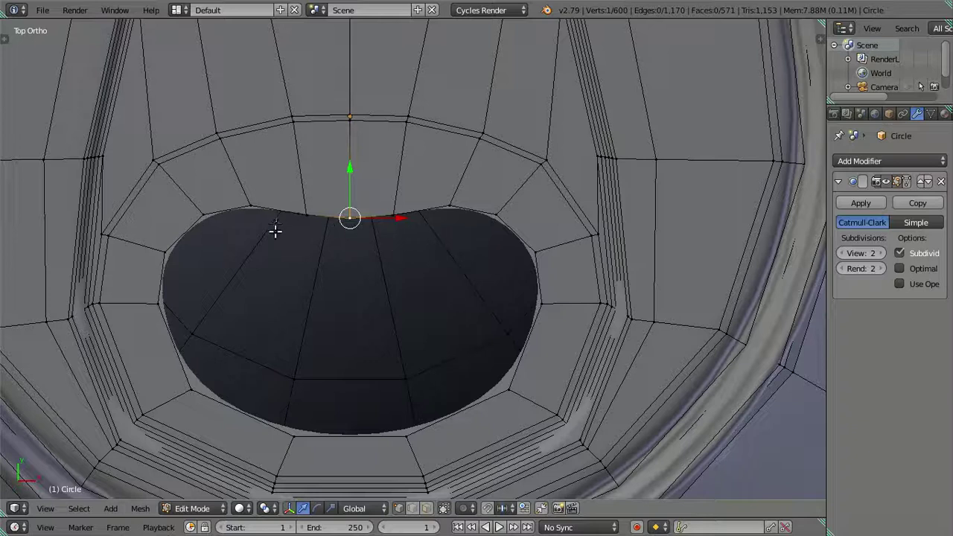
Select the upper rim edges and lower them along Y to deepen the top curve.
click(414, 514)
click(277, 212)
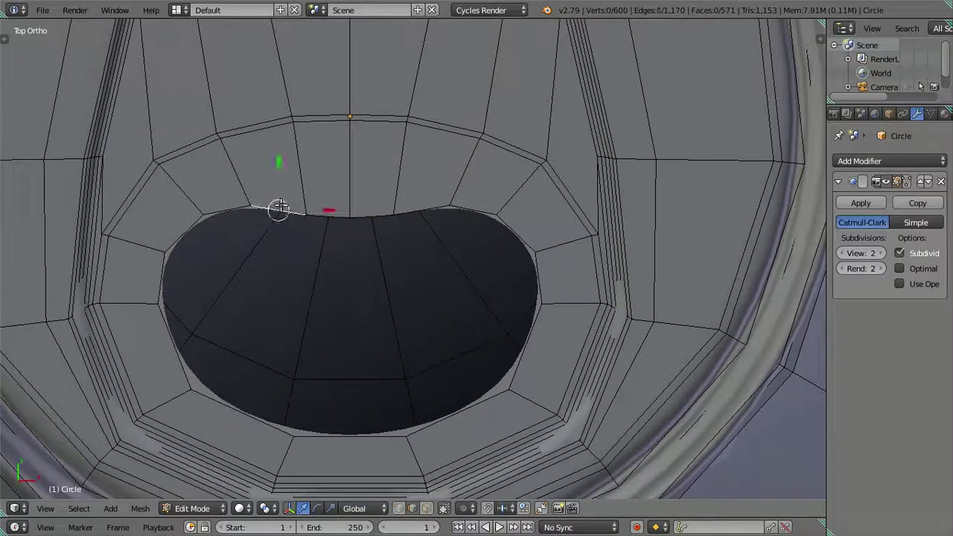
shift+click(329, 219)
click(280, 210)
ctrl+right_click(426, 202)
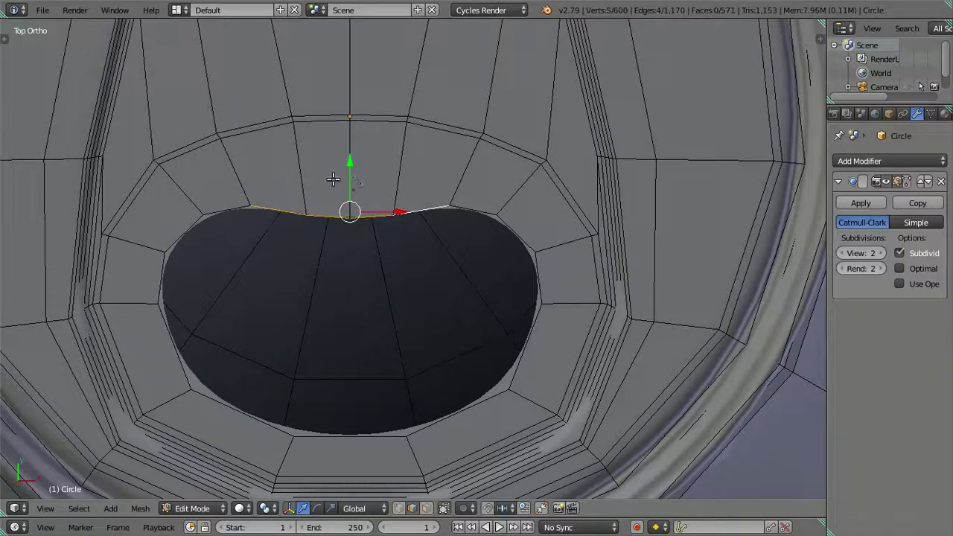
key(g)
key(y)
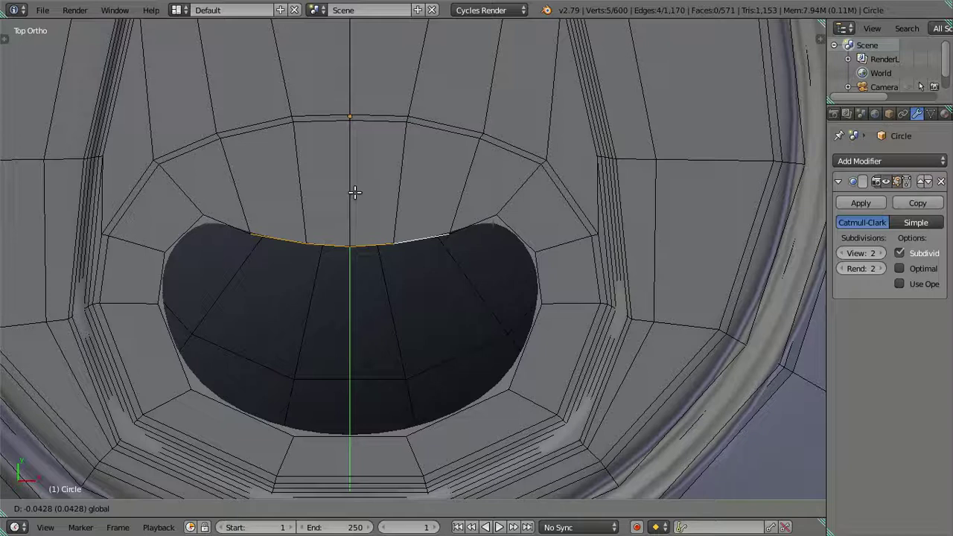
click(354, 192)
Select the centre and adjacent top rim edges and raise them slightly along Y.
right_click(377, 238)
shift+right_click(350, 234)
key(g)
key(y)
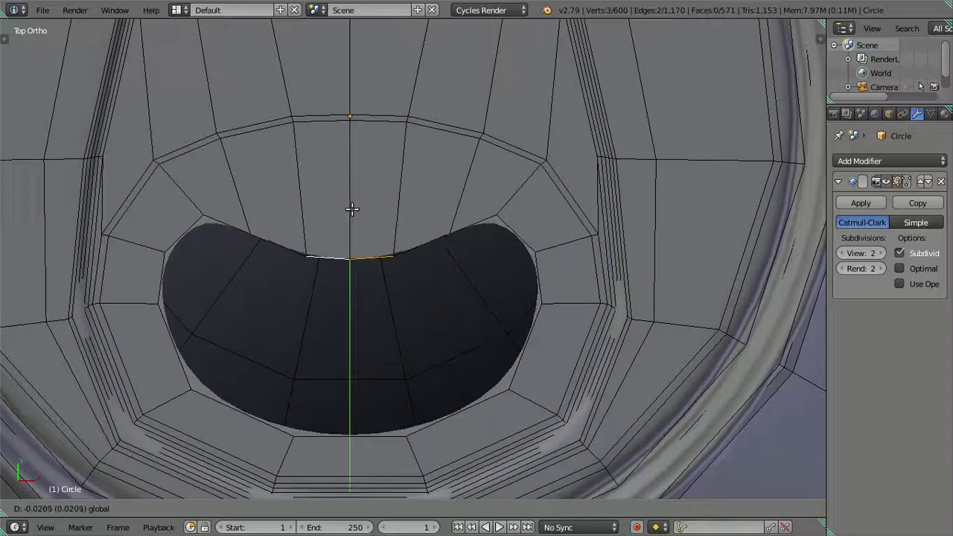
right_click(350, 207)
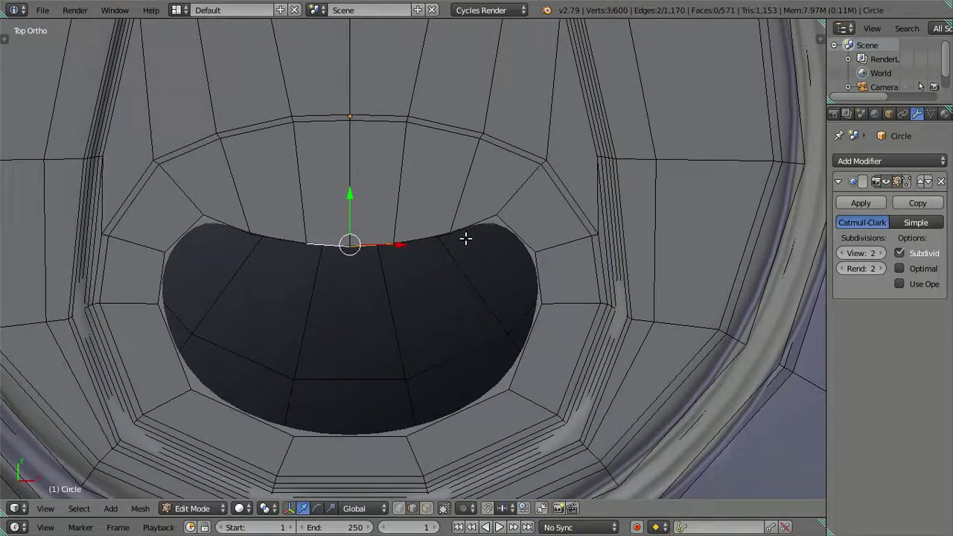
shift+right_click(422, 232)
shift+right_click(277, 230)
key(g)
key(y)
click(350, 179)
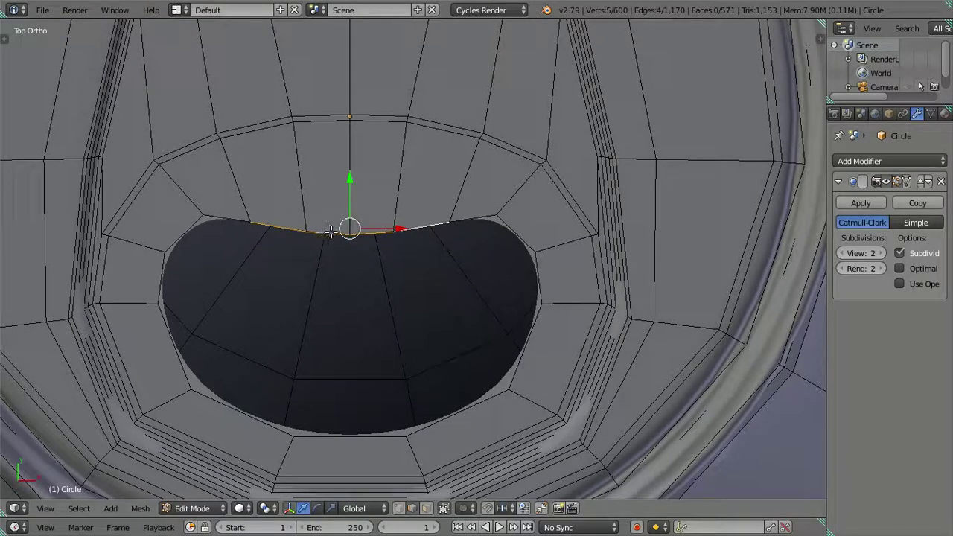
Lower the widened top rim along Y, then push only the central edges deeper.
shift+right_click(471, 220)
shift+right_click(242, 215)
key(g)
key(y)
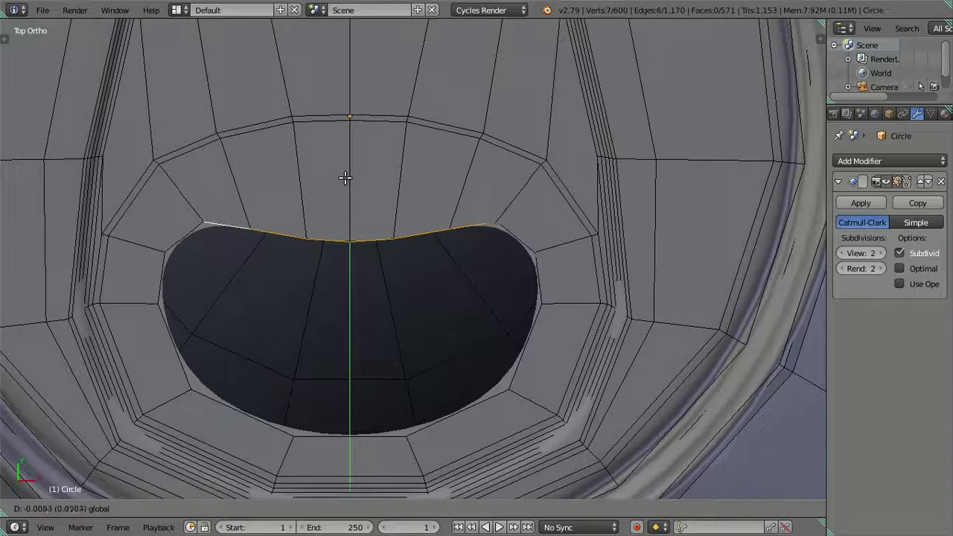
click(345, 179)
shift+right_click(476, 221)
shift+right_click(228, 221)
key(g)
key(y)
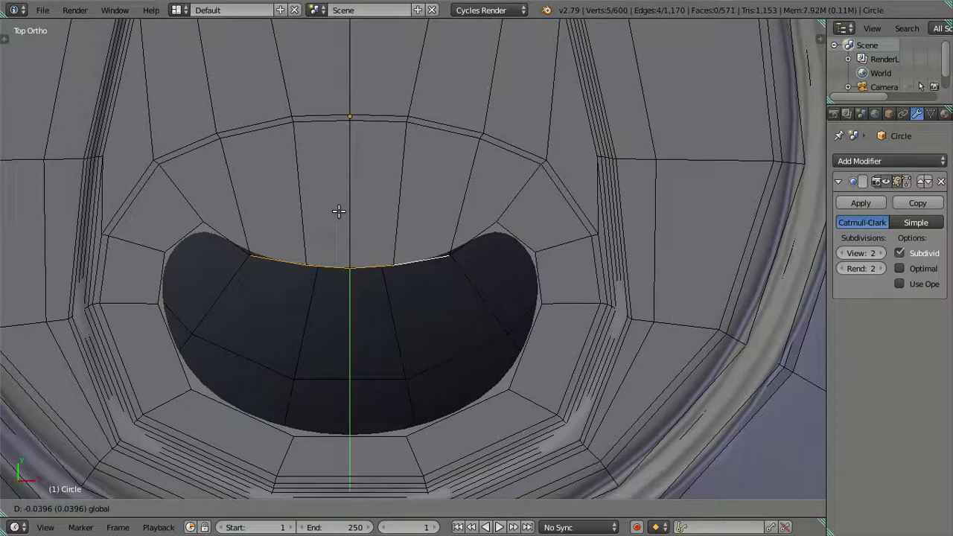
click(339, 212)
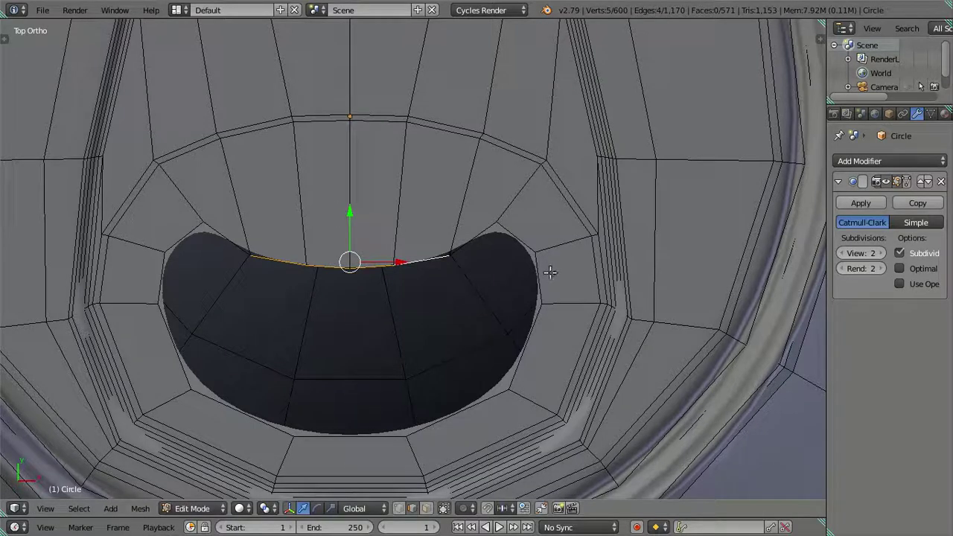
Shift the whole opening outline slightly up and preview the smoothed lid.
alt+right_click(435, 414)
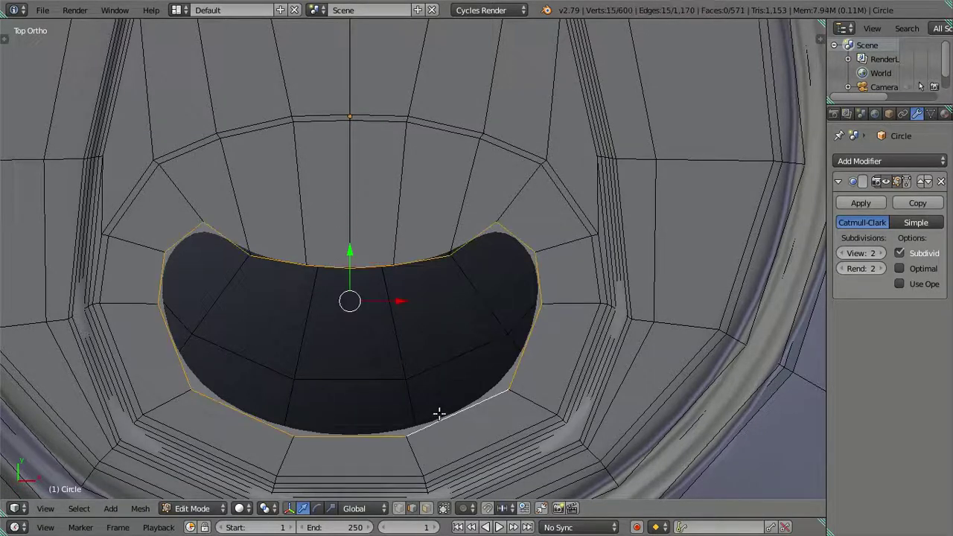
drag(352, 251, 353, 239)
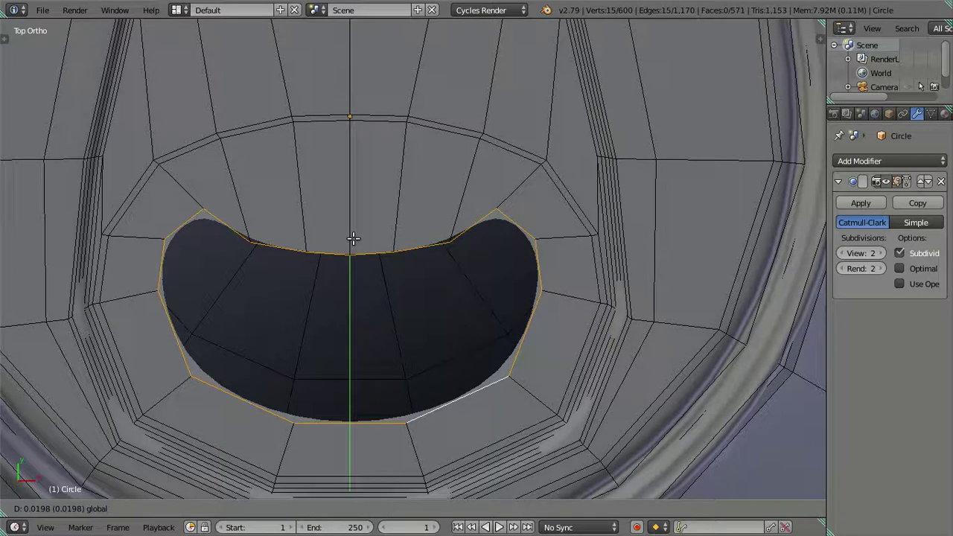
click(354, 239)
key(a)
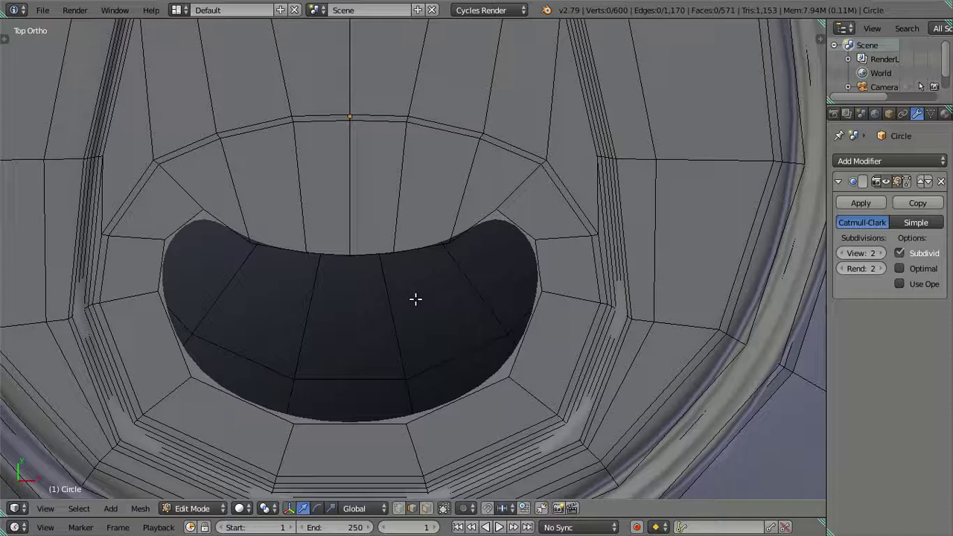
key(Tab)
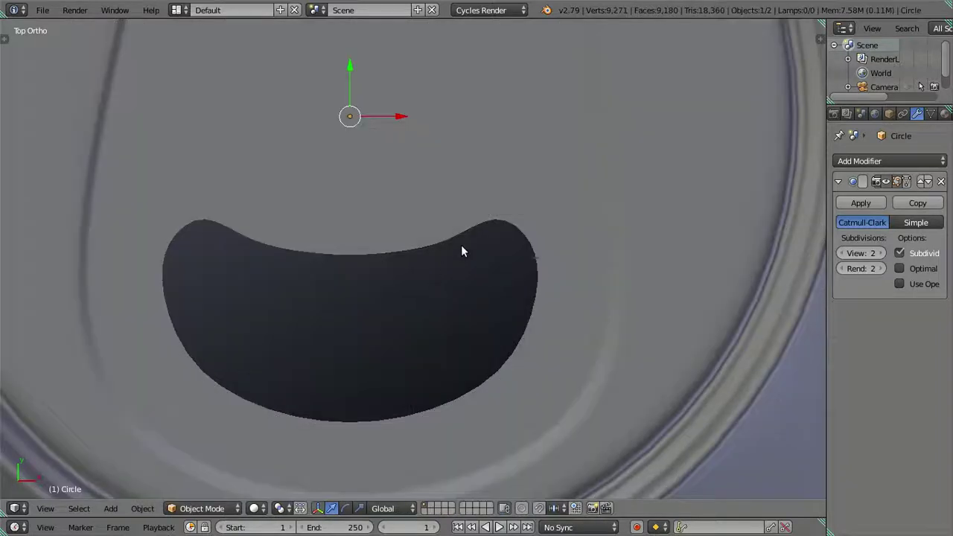
key(Tab)
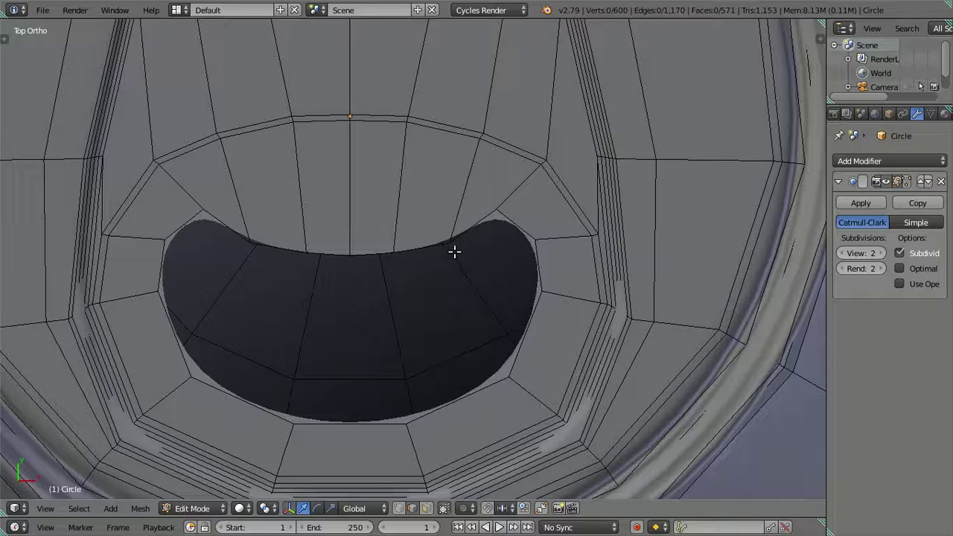
Raise four top rim edges by about 0.0115, then select the opening's whole rim loop.
right_click(430, 242)
right_click(362, 251)
right_click(257, 246)
shift+right_click(282, 248)
ctrl+right_click(426, 246)
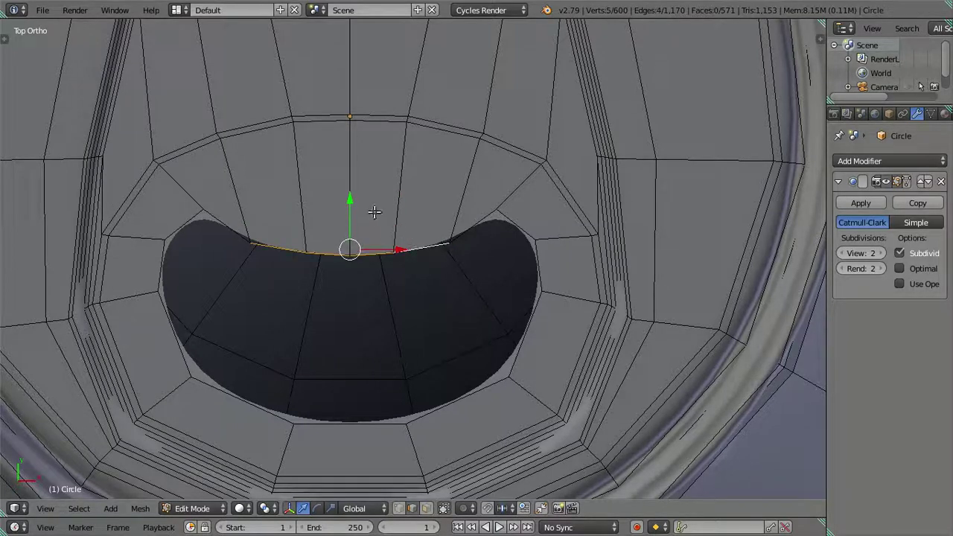
drag(353, 199, 348, 192)
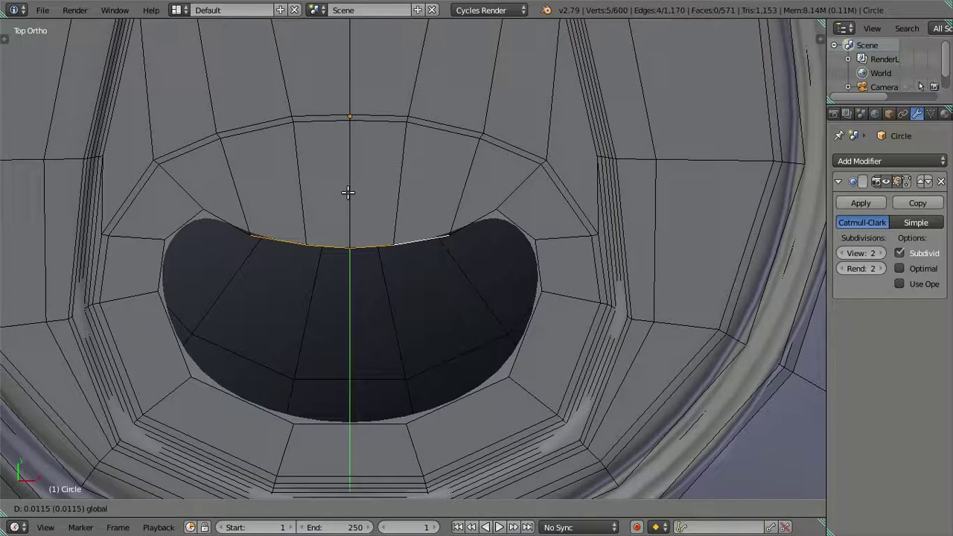
key(a)
alt+right_click(539, 261)
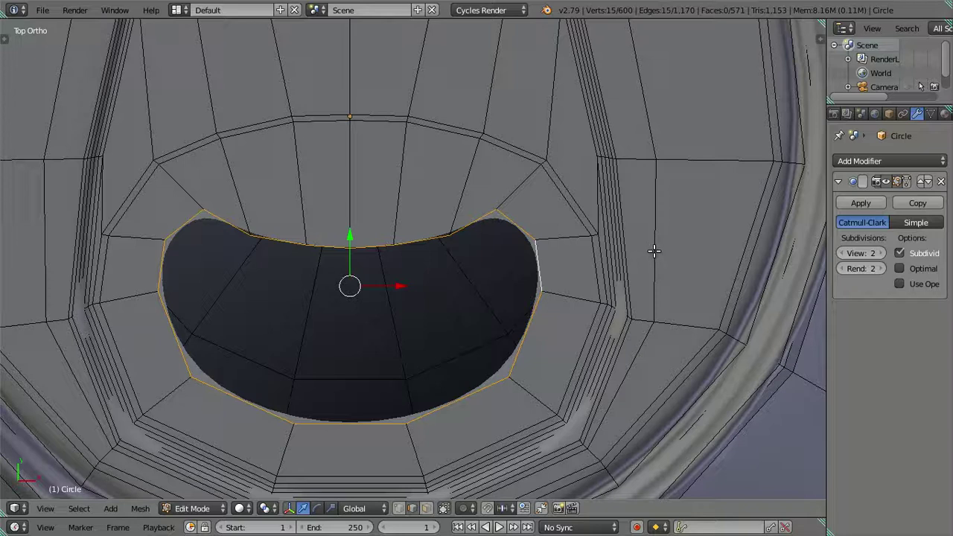
Extrude the rim loop, shrink it inward, and squash it along Y.
key(e)
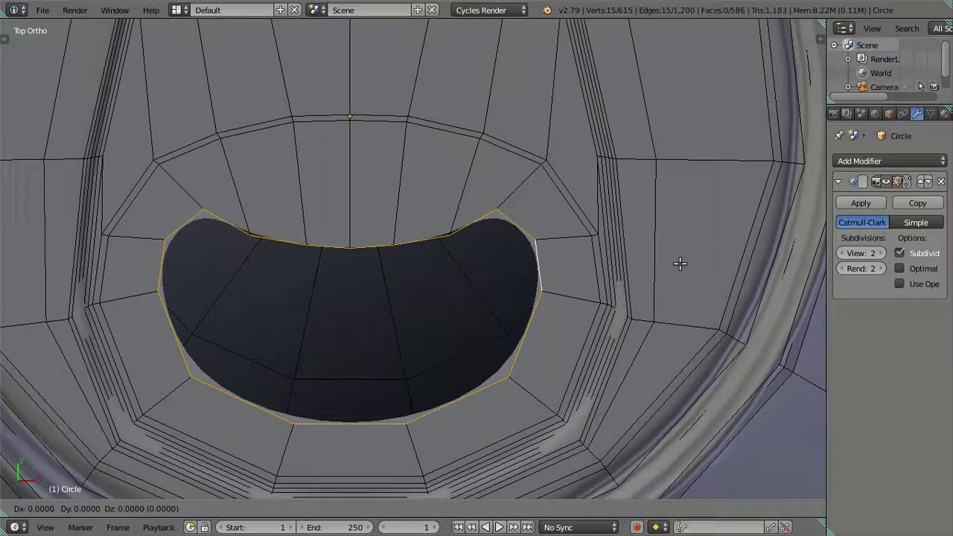
key(s)
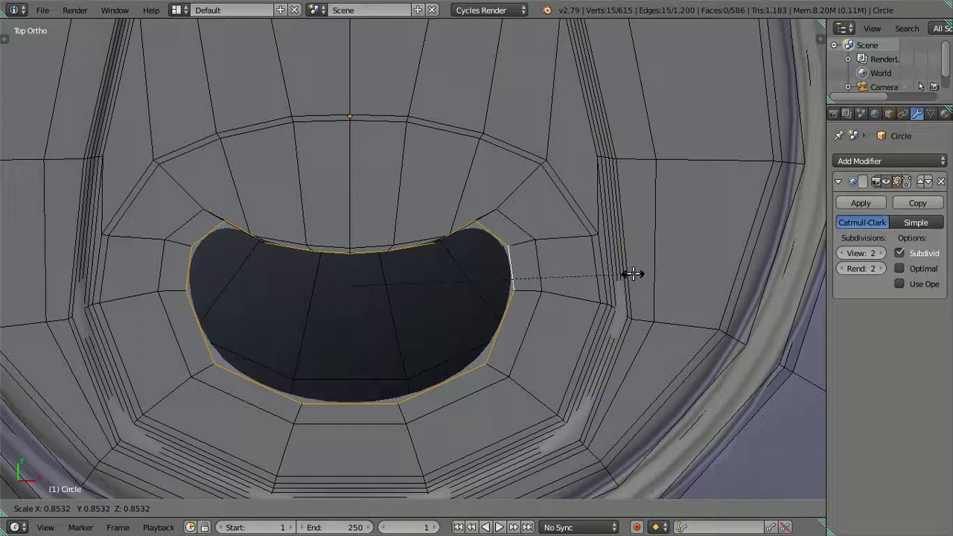
click(632, 274)
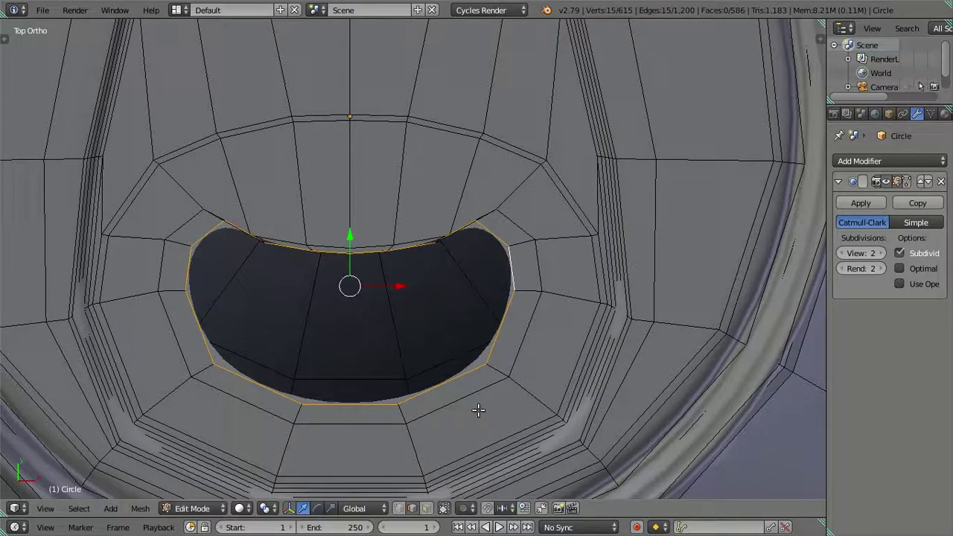
key(s)
key(y)
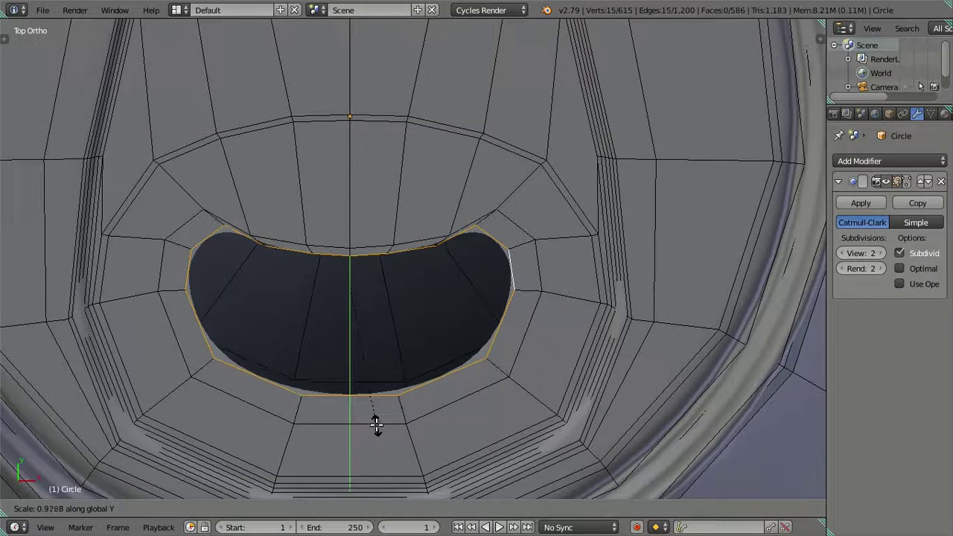
click(375, 420)
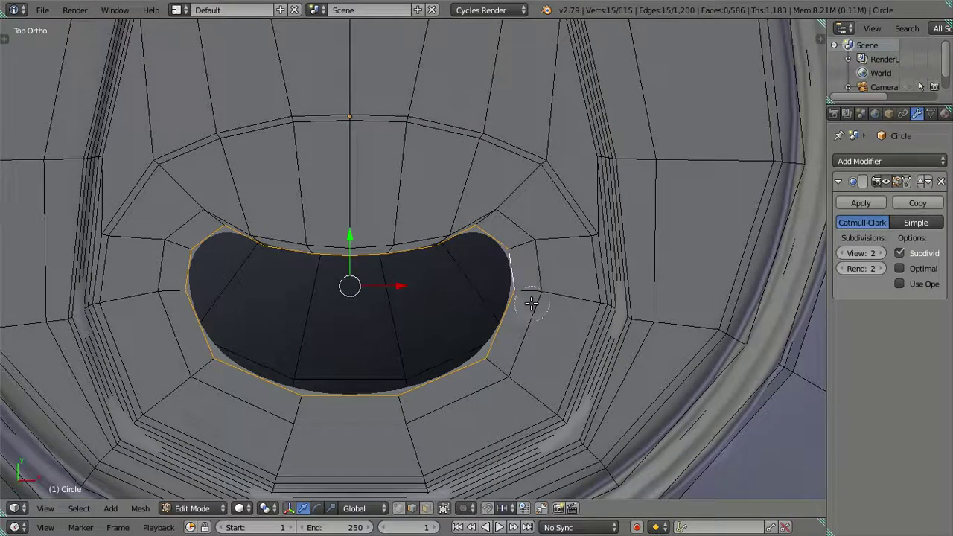
Isolate the opening's upper rim edge and move it down along Y.
middle_click(512, 253)
mouse_move(514, 254)
middle_down()
mouse_move(485, 394)
mouse_move(351, 394)
mouse_move(187, 357)
mouse_move(213, 295)
mouse_move(185, 251)
middle_up()
right_click(185, 251)
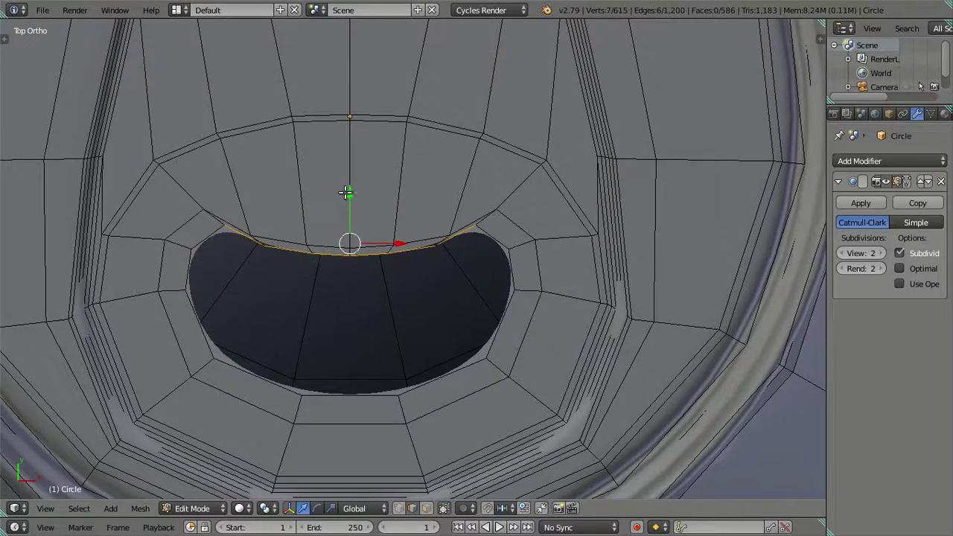
key(g)
key(y)
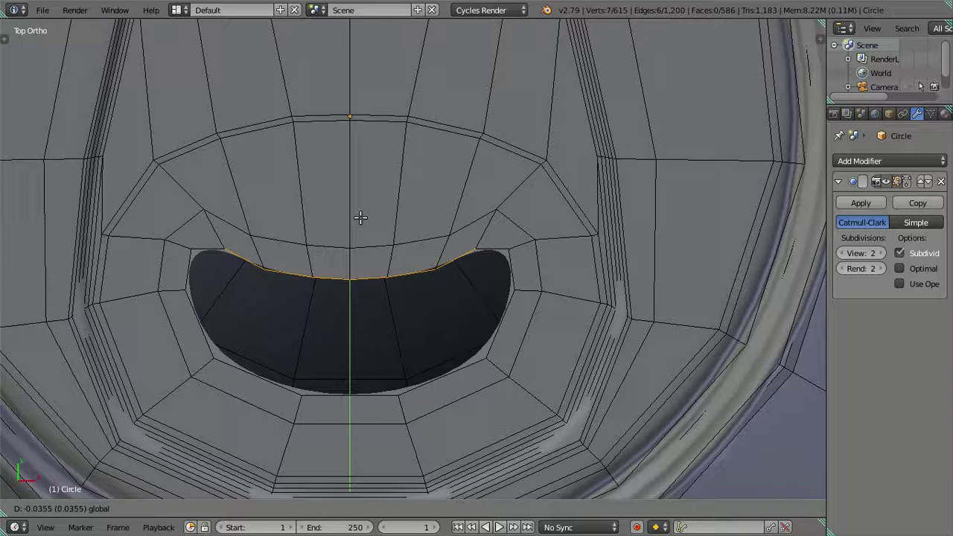
click(360, 217)
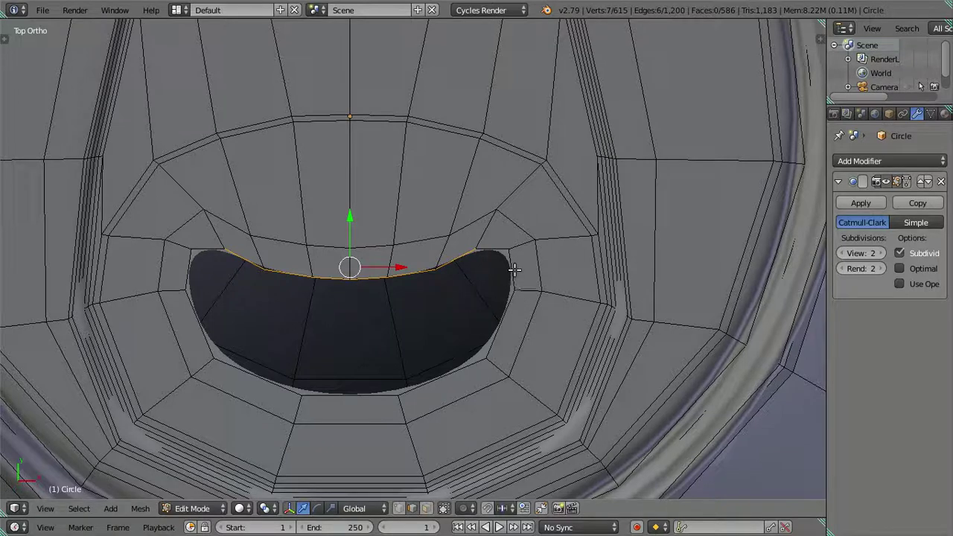
Shift the opening's two short end edges about -0.0115 along Y to round its ends.
right_click(513, 268)
shift+right_click(188, 271)
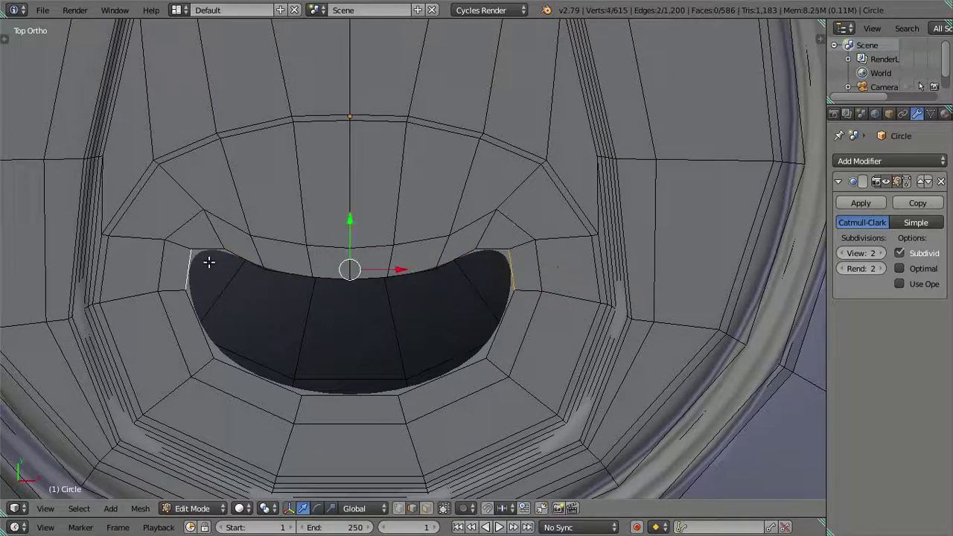
drag(350, 225, 350, 229)
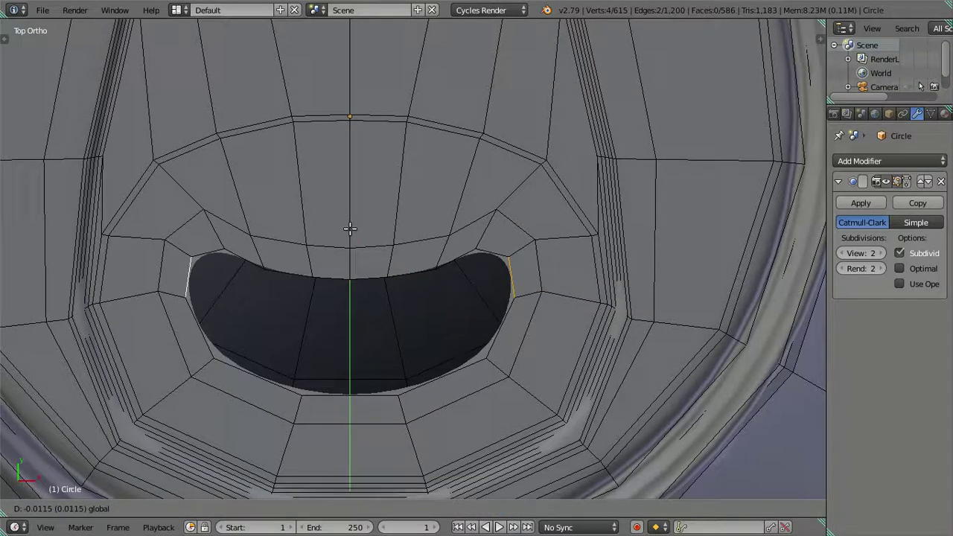
click(350, 229)
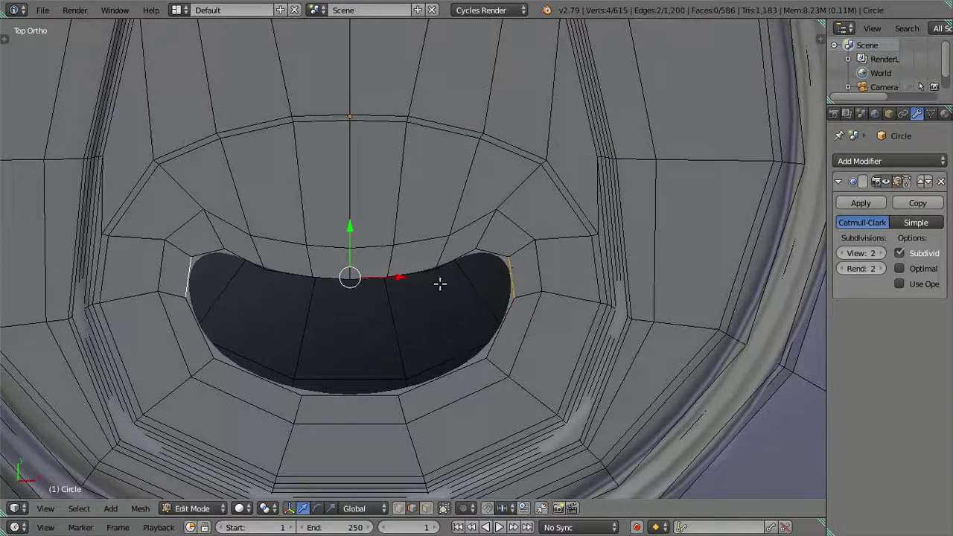
key(ctrl+Tab)
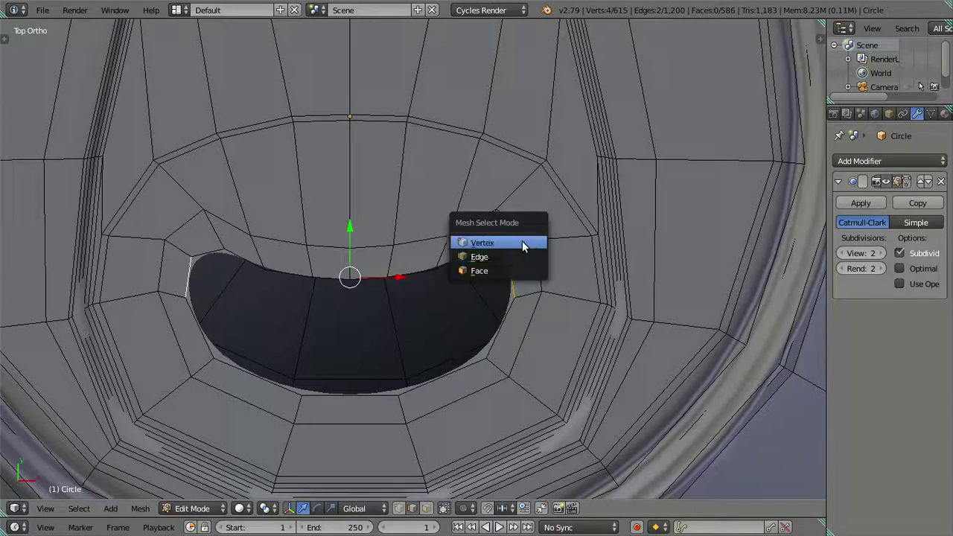
Select the opening's two end vertices and scale them along X to narrow the ends.
click(523, 244)
right_click(180, 295)
shift+right_click(507, 295)
key(s)
key(x)
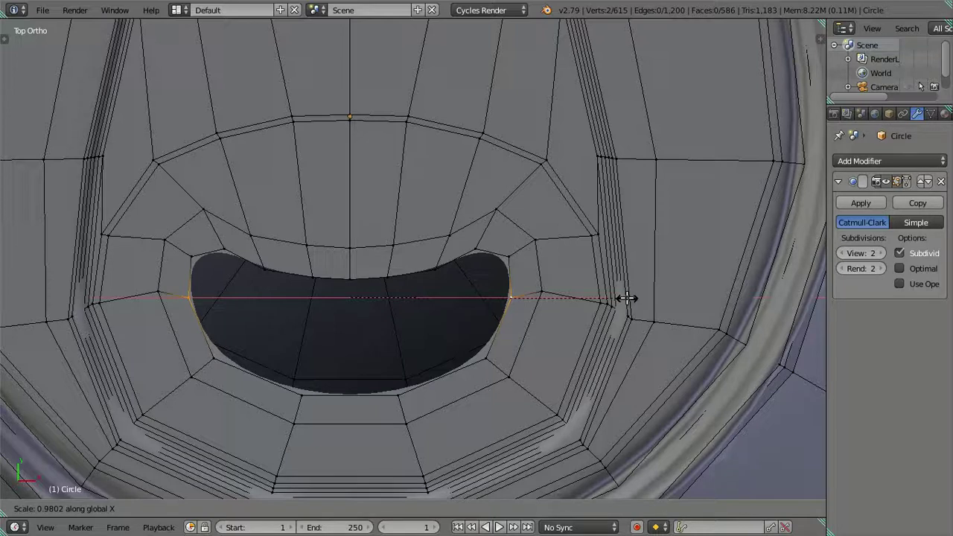
click(626, 298)
Shift the opening's lower rim along Y, about -0.016, and preview the smoothed lid.
right_click(484, 360)
ctrl+right_click(215, 357)
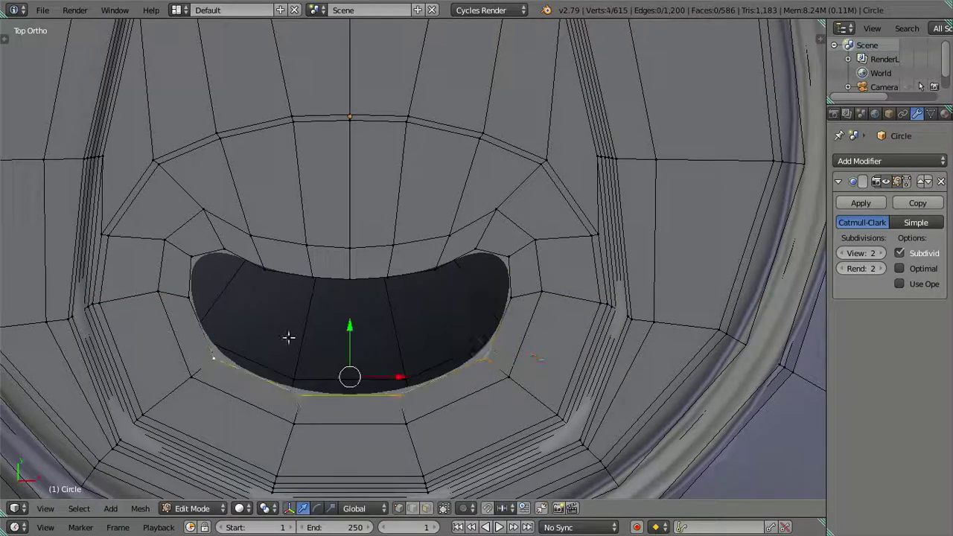
key(g)
key(y)
click(351, 321)
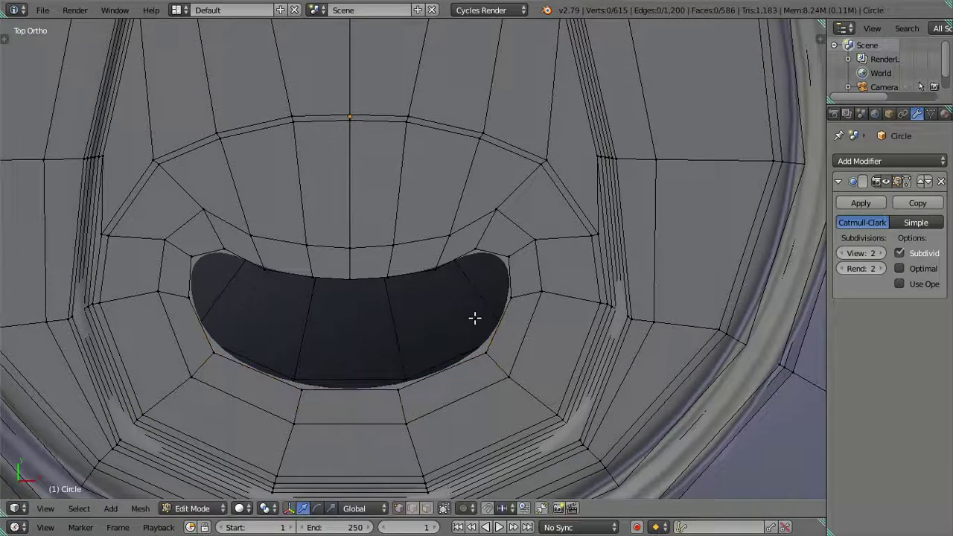
key(Tab)
key(Tab)
Select the upper rim vertices with the top and bottom boundary vertices and lower them along Z.
right_click(475, 248)
ctrl+right_click(223, 249)
mouse_move(464, 321)
middle_down()
mouse_move(456, 288)
mouse_move(389, 321)
mouse_move(281, 182)
middle_up()
scroll(376, 324, up, 2)
shift+right_click(292, 171)
shift+right_click(474, 383)
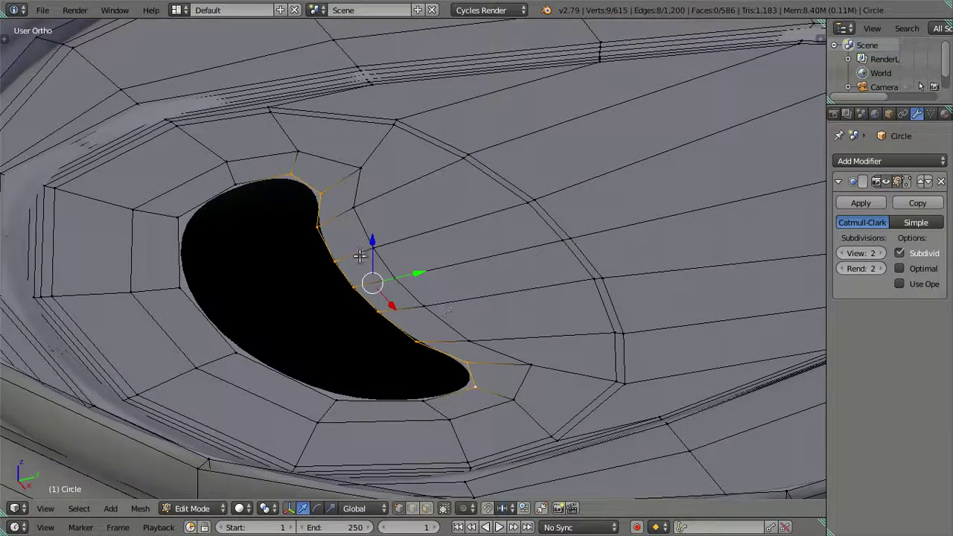
drag(372, 240, 377, 253)
Select two more vertices on the opening's rim from an oblique view.
middle_drag(377, 253, 347, 246)
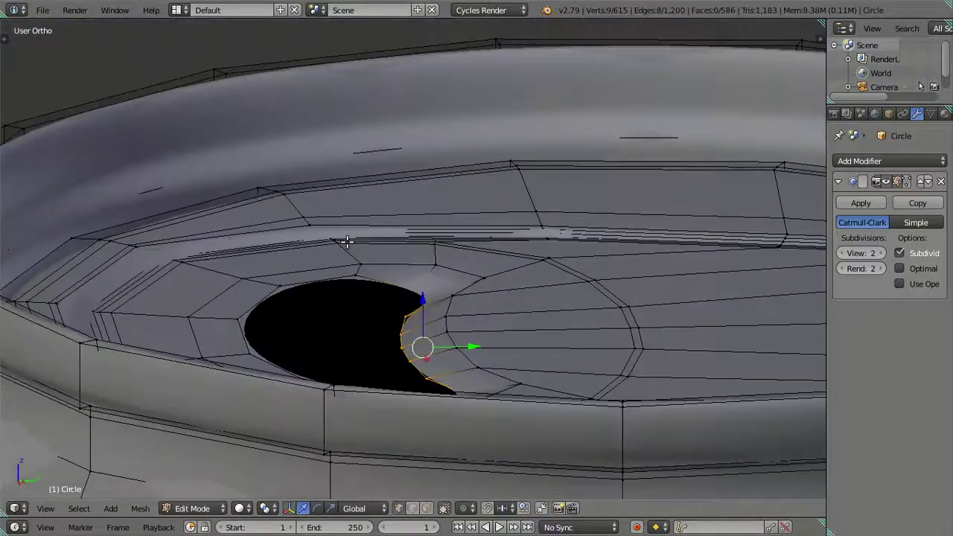
right_click(361, 283)
mouse_move(361, 284)
middle_down()
mouse_move(574, 357)
mouse_move(592, 332)
mouse_move(495, 365)
middle_up()
shift+right_click(492, 363)
Lower the two rim vertices along Z, about -0.07, and check the smoothed lid.
key(g)
key(z)
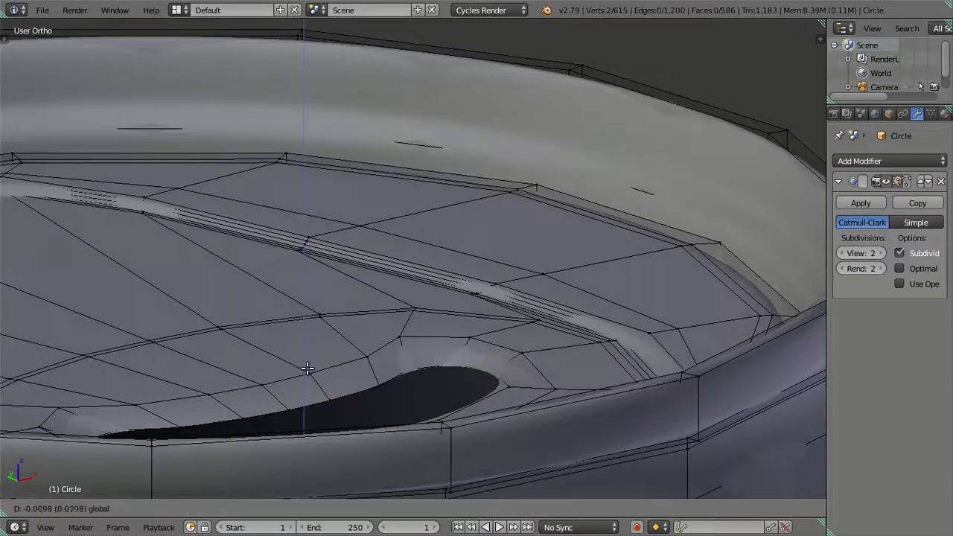
click(306, 368)
key(Tab)
scroll(501, 372, down, 4)
middle_drag(520, 360, 520, 323)
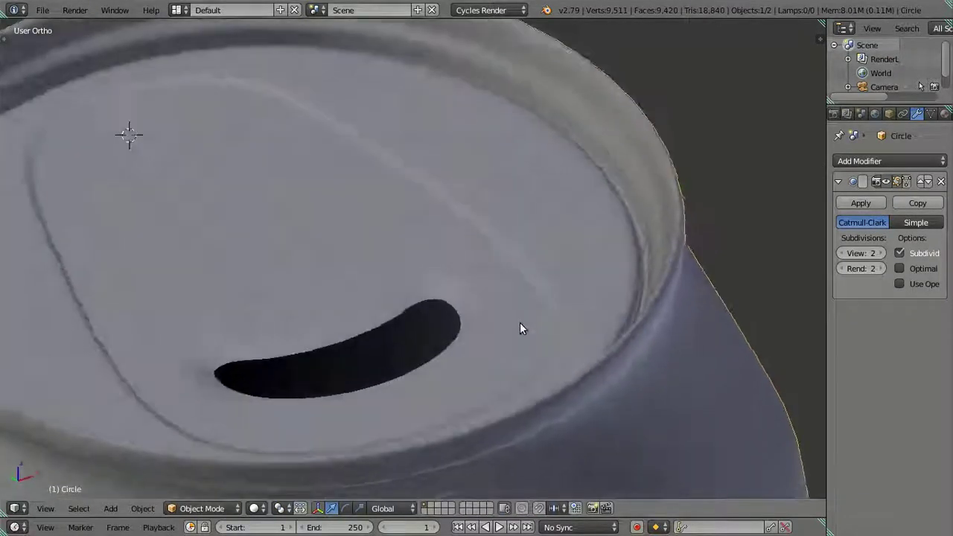
scroll(503, 381, up, 4)
middle_drag(503, 385, 476, 355)
Cut two edge loops around the hole, sliding them outward as supports.
key(Tab)
scroll(477, 328, up, 2)
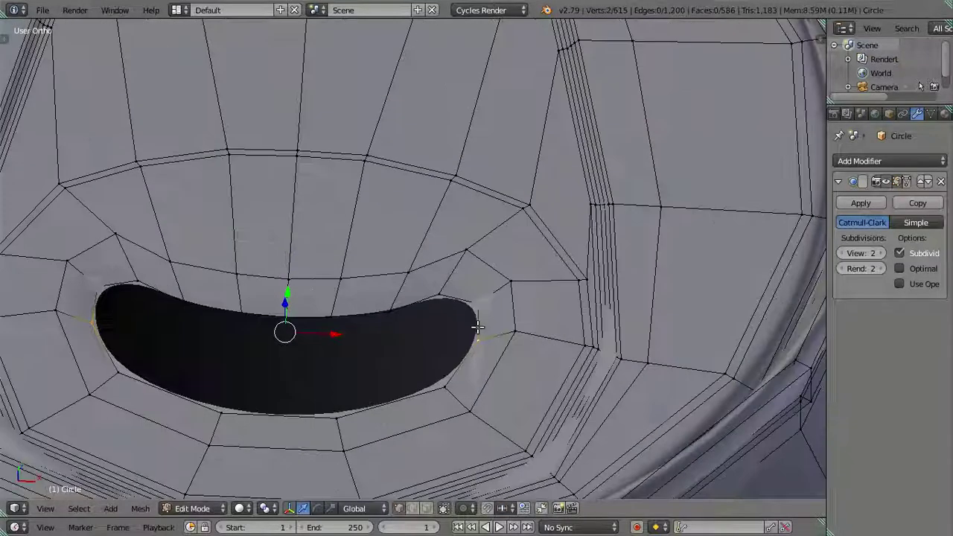
scroll(495, 280, up, 2)
scroll(494, 280, up, 2)
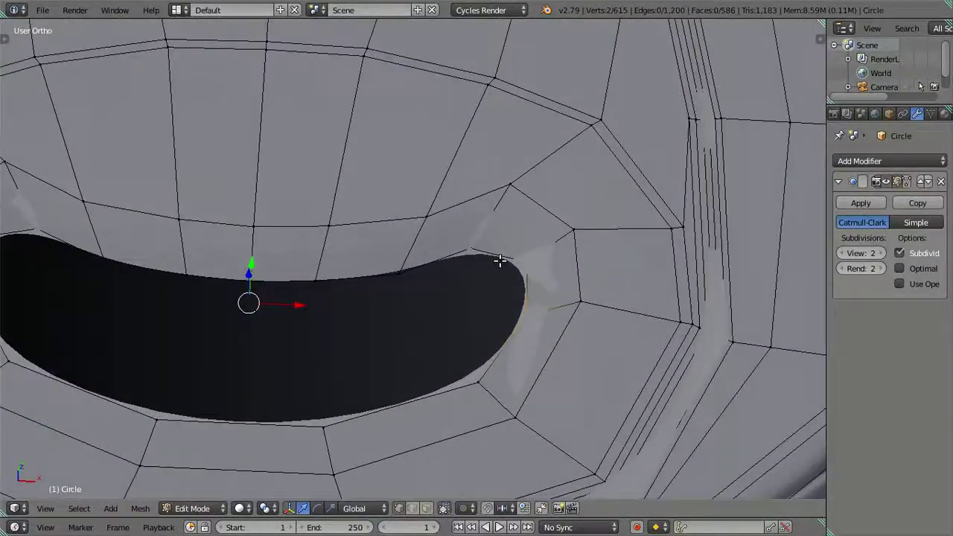
key(ctrl+r)
click(548, 236)
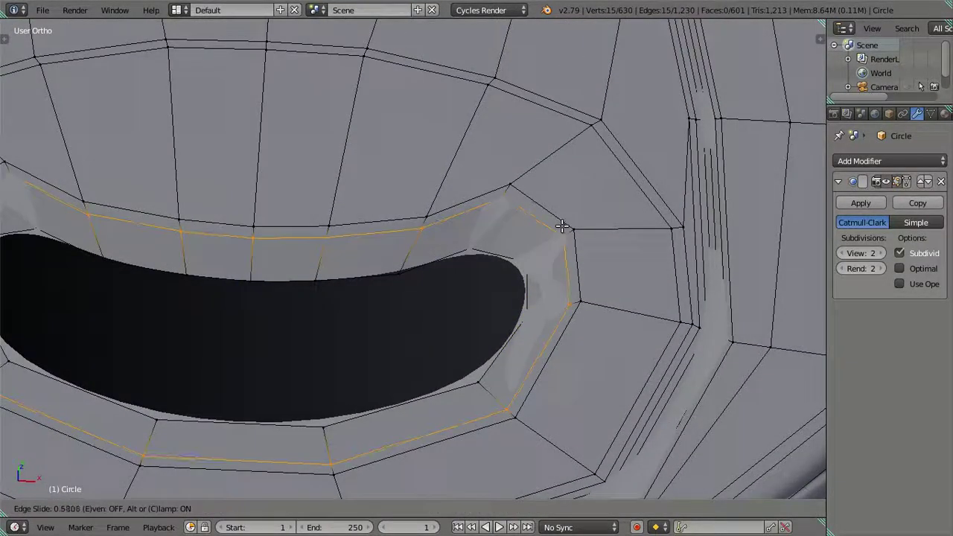
click(566, 229)
key(ctrl+r)
click(534, 249)
click(537, 251)
Inspect the smoothed crescent-shaped opening, then return to Edit Mode and select the hole's edge loop.
key(Tab)
mouse_move(577, 340)
middle_down()
mouse_move(608, 308)
mouse_move(636, 301)
mouse_move(577, 318)
mouse_move(444, 314)
mouse_move(464, 409)
mouse_move(489, 294)
mouse_move(516, 352)
middle_up()
scroll(441, 324, down, 2)
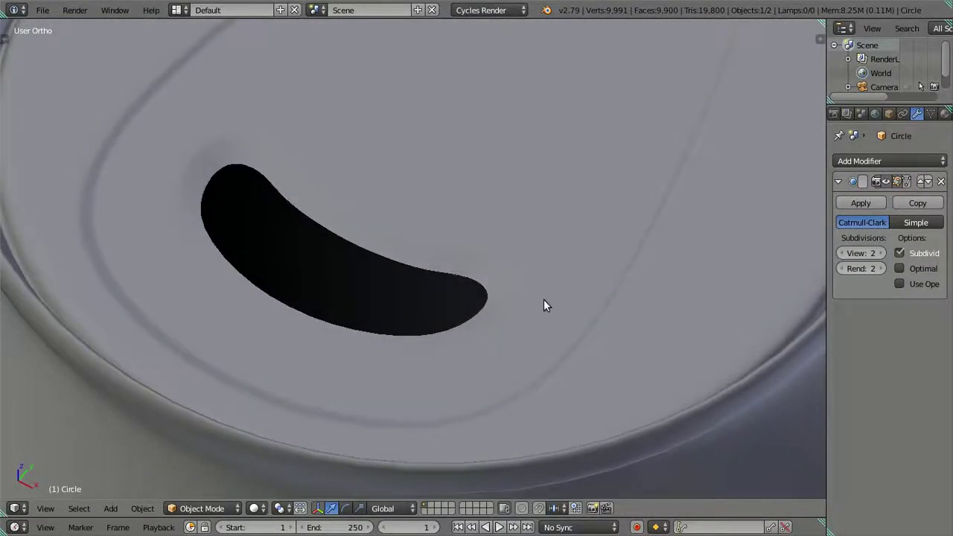
scroll(543, 299, up, 4)
scroll(544, 300, down, 4)
mouse_move(500, 273)
middle_down()
mouse_move(488, 251)
mouse_move(514, 260)
mouse_move(521, 296)
mouse_move(558, 321)
middle_up()
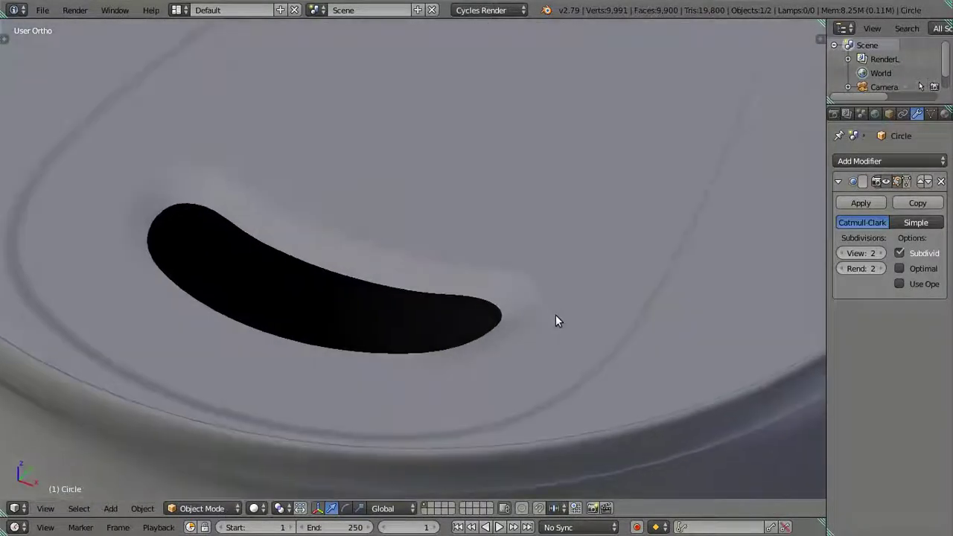
key(Tab)
scroll(526, 353, up, 3)
key(a)
alt+click(549, 332)
Undo the two support loops and select the hole's boundary loop.
scroll(549, 332, down, 3)
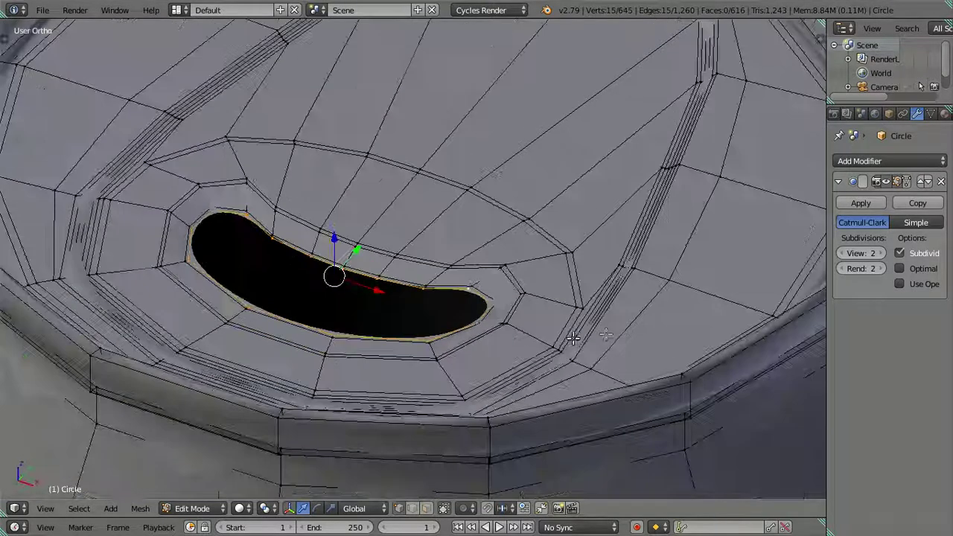
key(ctrl+KP_Add)
key(ctrl+x)
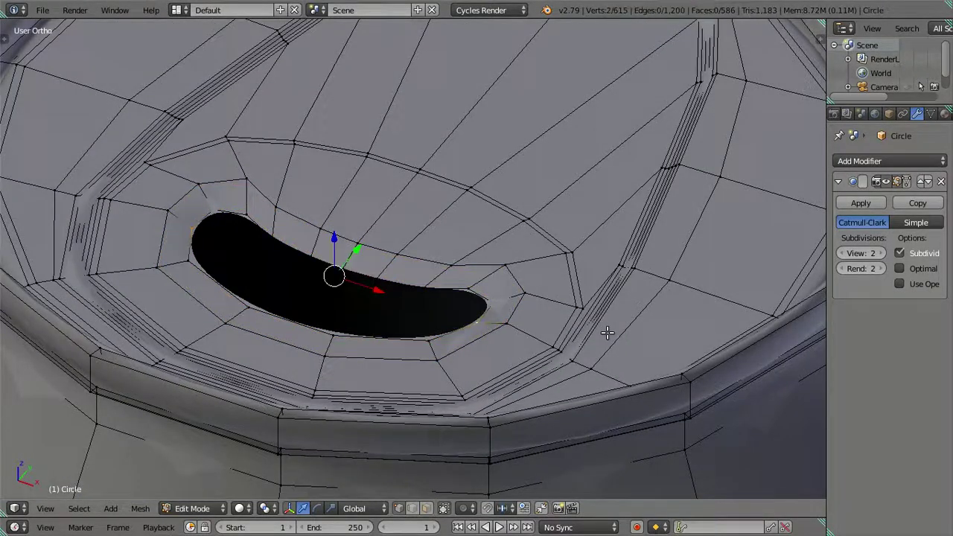
middle_drag(604, 332, 511, 350)
alt+click(460, 325)
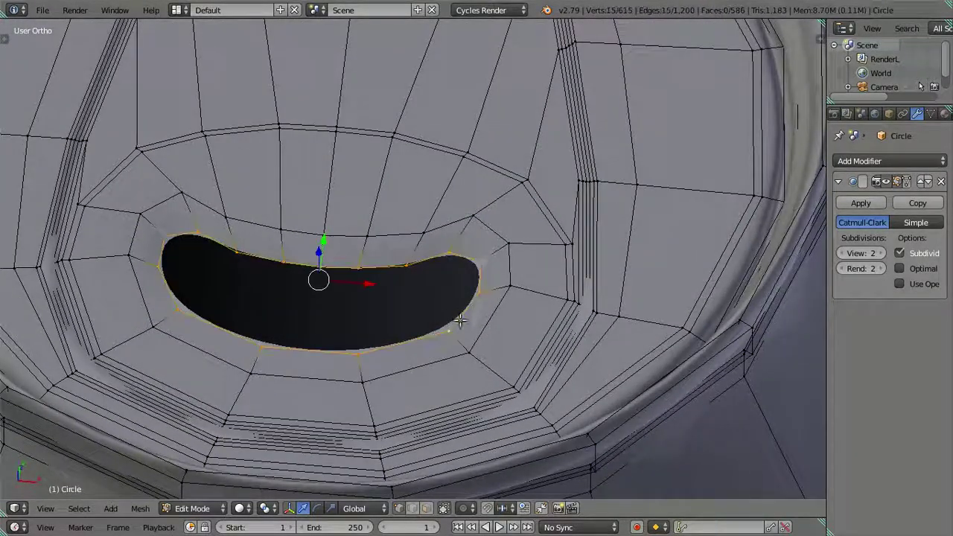
Extrude the hole loop inward into a rim and flatten it along Y in top view.
key(e)
key(s)
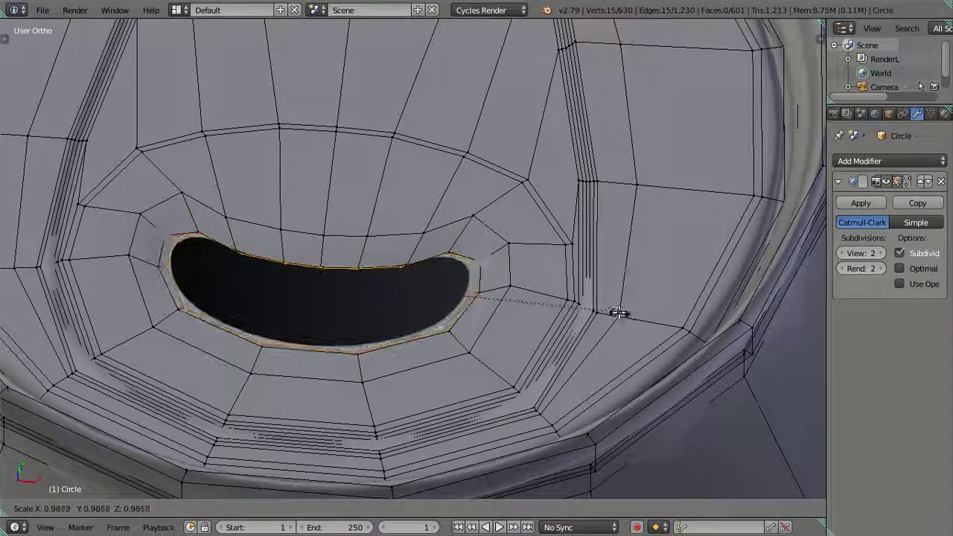
mouse_move(605, 311)
middle_down()
mouse_move(506, 323)
mouse_move(510, 339)
middle_up()
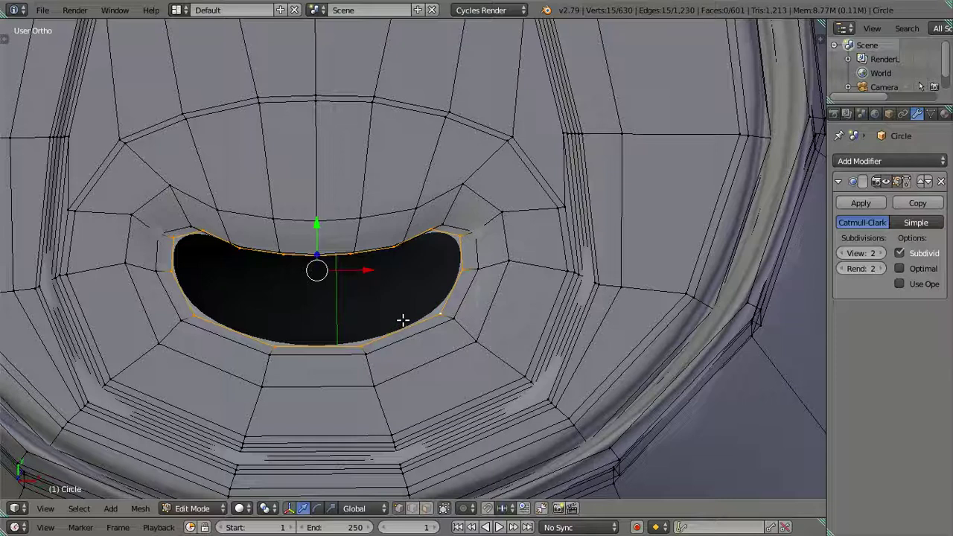
key(KP_7)
key(c)
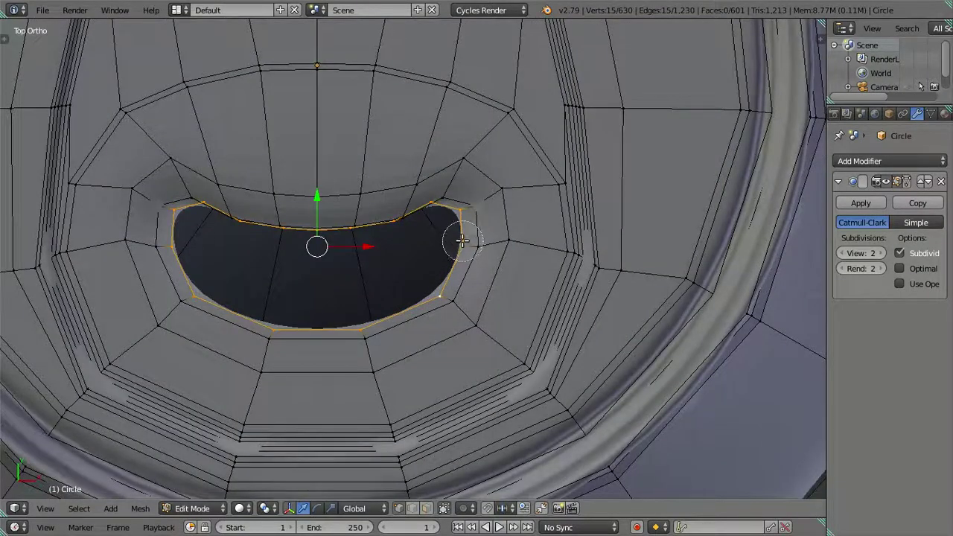
right_click(433, 387)
key(s)
key(y)
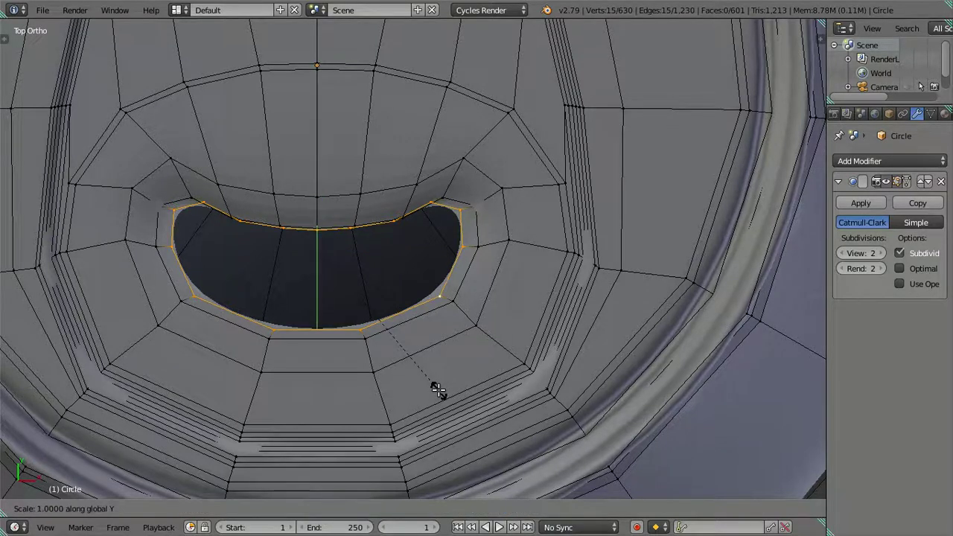
click(434, 380)
drag(317, 195, 316, 196)
Select the rim's top edge and lower it about 0.0125 along Y.
key(c)
mouse_move(463, 266)
middle_down()
mouse_move(350, 323)
mouse_move(241, 308)
mouse_move(157, 214)
middle_up()
right_click(156, 215)
drag(316, 170, 317, 176)
Select the hole's boundary loop and fill it with a single face.
key(a)
alt+right_click(449, 277)
key(f)
key(a)
scroll(519, 221, up, 2)
mouse_move(505, 252)
middle_down()
mouse_move(484, 181)
mouse_move(541, 280)
mouse_move(536, 298)
middle_up()
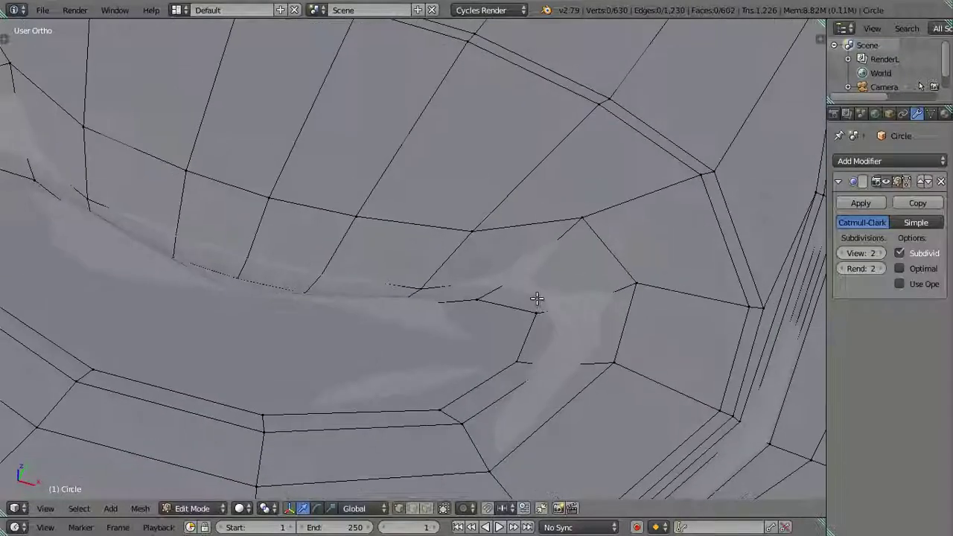
Try two edge loop cuts around the opening and preview the smoothed lid.
key(ctrl+r)
click(577, 295)
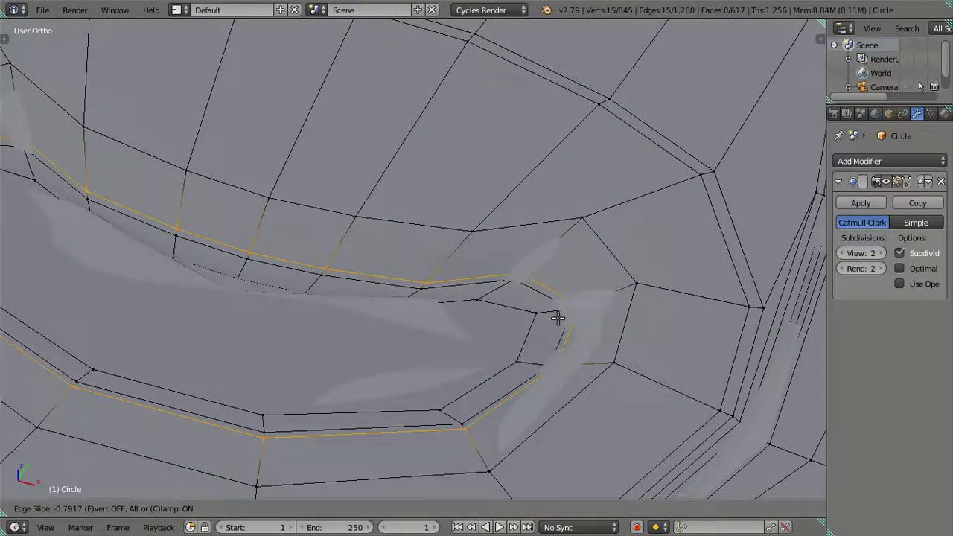
click(557, 318)
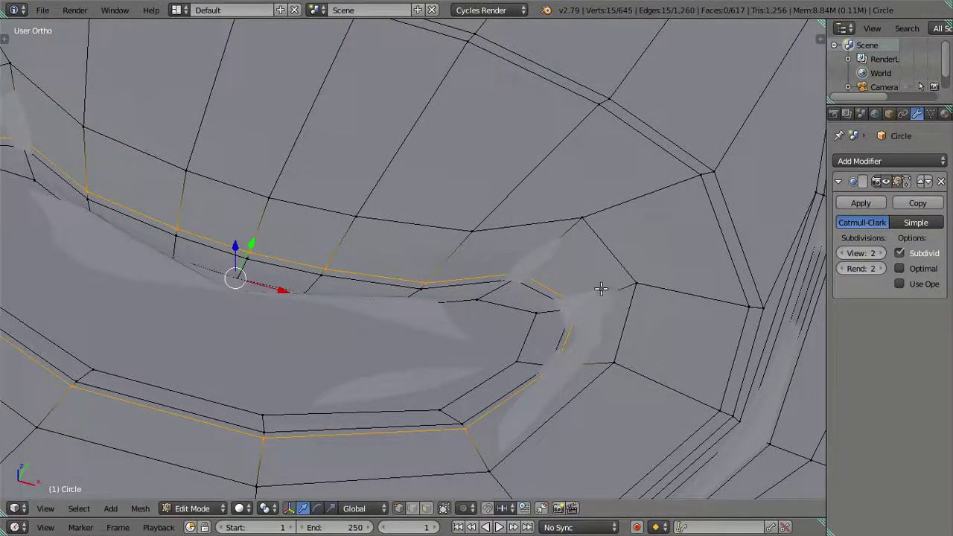
key(ctrl+r)
click(603, 288)
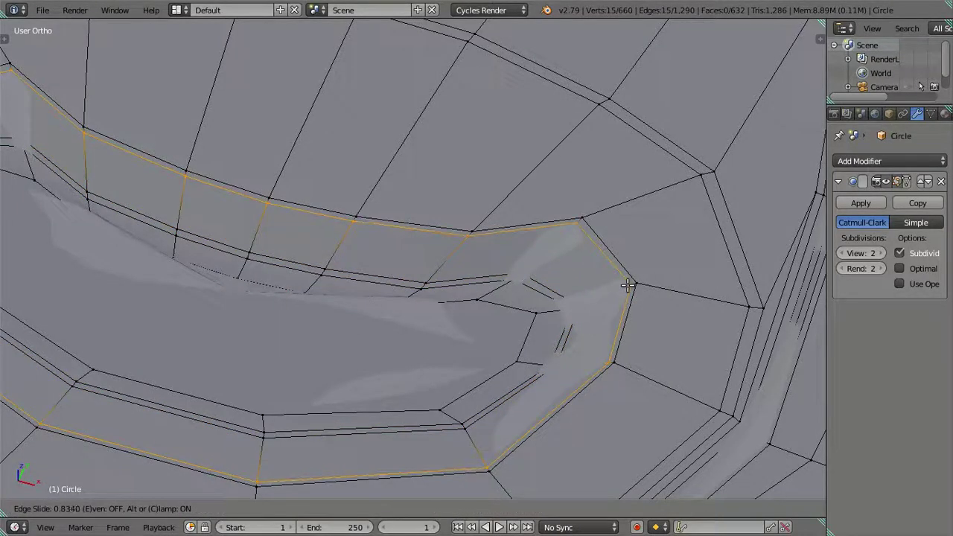
click(628, 285)
mouse_move(549, 294)
middle_down()
mouse_move(546, 347)
mouse_move(610, 325)
mouse_move(632, 290)
mouse_move(594, 295)
mouse_move(547, 333)
mouse_move(447, 351)
mouse_move(409, 272)
mouse_move(446, 266)
mouse_move(533, 302)
middle_up()
key(Tab)
key(Tab)
Undo the two loop cuts and delete the cap face to reopen the hole.
key(x)
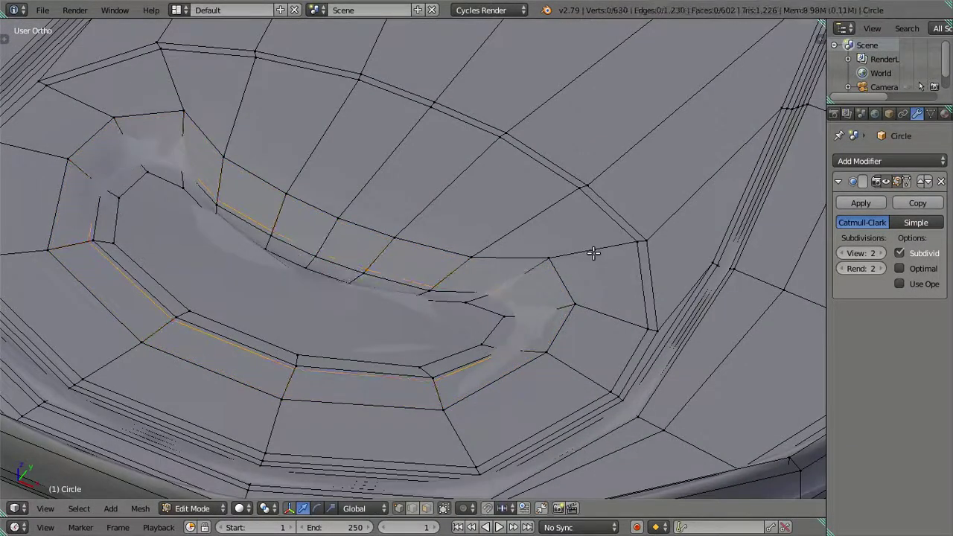
key(f)
key(x)
click(548, 264)
mouse_move(496, 282)
middle_down()
mouse_move(515, 302)
mouse_move(566, 268)
mouse_move(663, 228)
mouse_move(436, 251)
mouse_move(445, 297)
mouse_move(485, 315)
mouse_move(617, 315)
middle_up()
Extrude the hole's edge into an inner ring scaled to 0.719, shifted about -0.021 along Y.
key(e)
key(s)
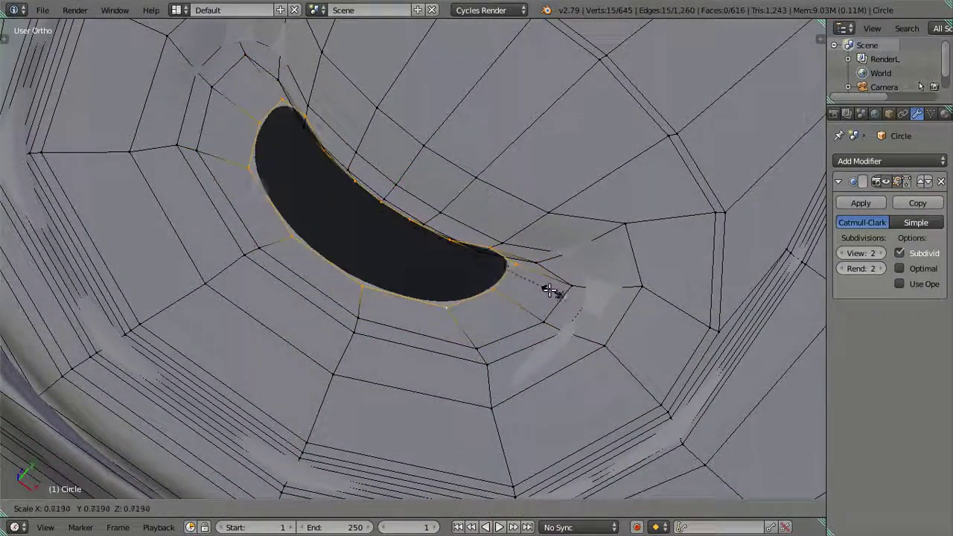
click(521, 288)
key(g)
key(y)
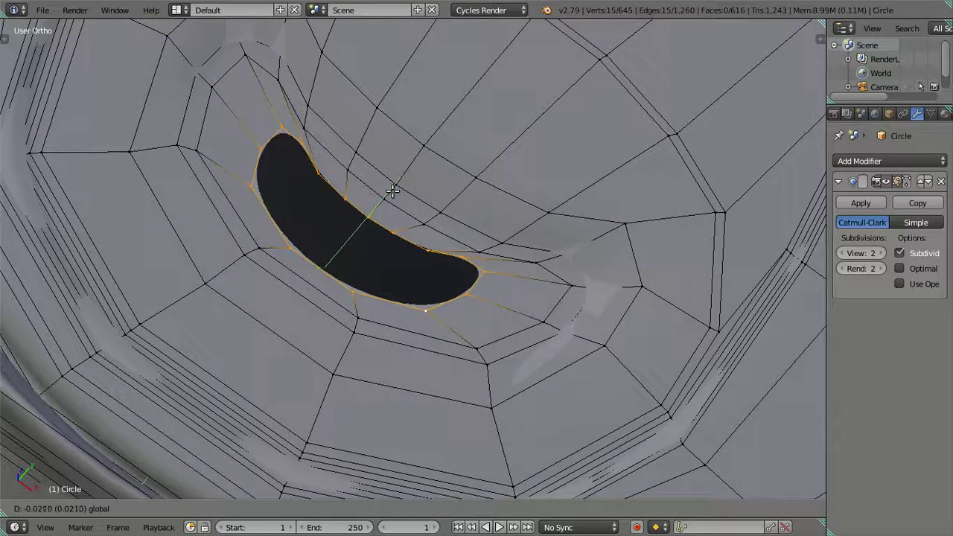
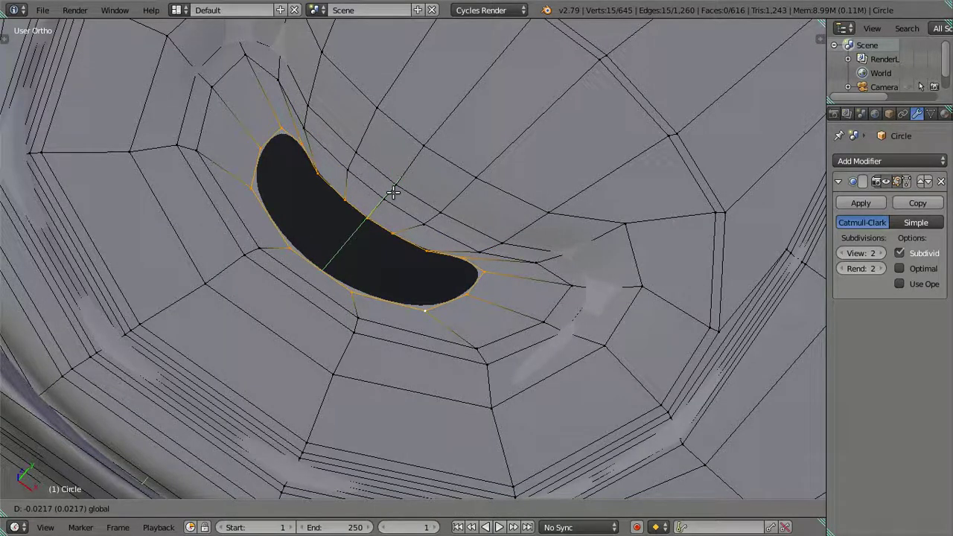
Confirm the loop's position and fill the capsule-shaped opening with a new face.
click(393, 192)
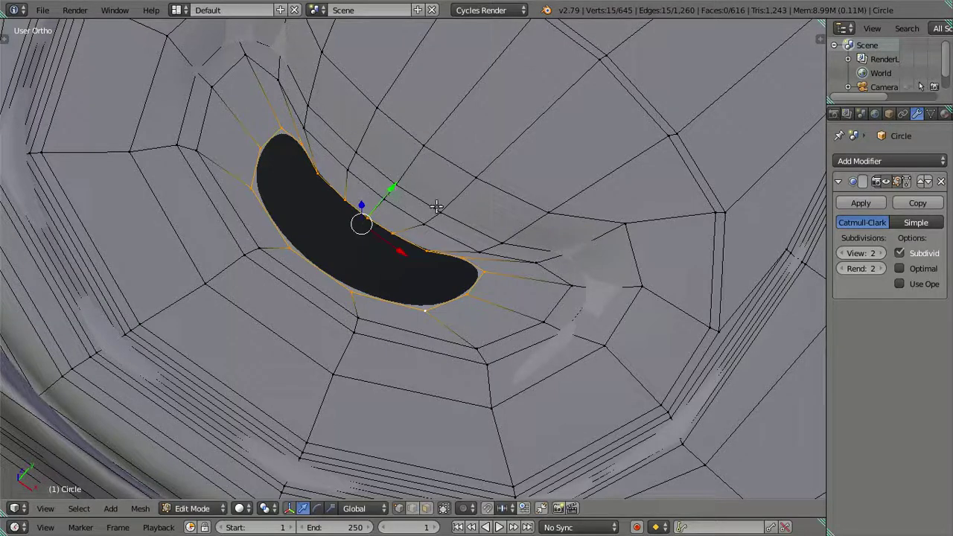
key(f)
key(Tab)
Orbit and zoom around the smoothed jar to inspect it, then return to Edit Mode.
mouse_move(510, 258)
middle_down()
mouse_move(562, 241)
mouse_move(569, 213)
mouse_move(422, 201)
middle_up()
scroll(421, 192, down, 2)
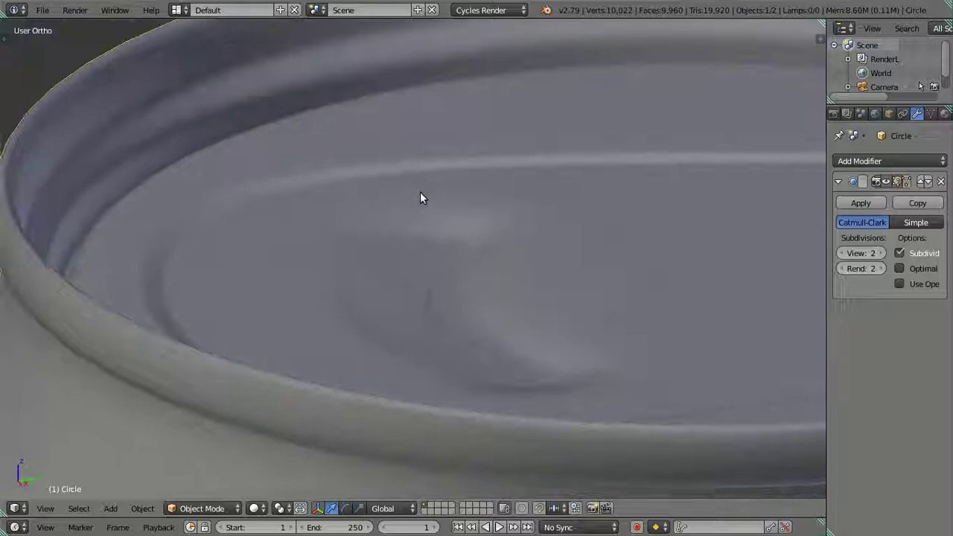
scroll(420, 191, down, 1)
scroll(423, 187, up, 3)
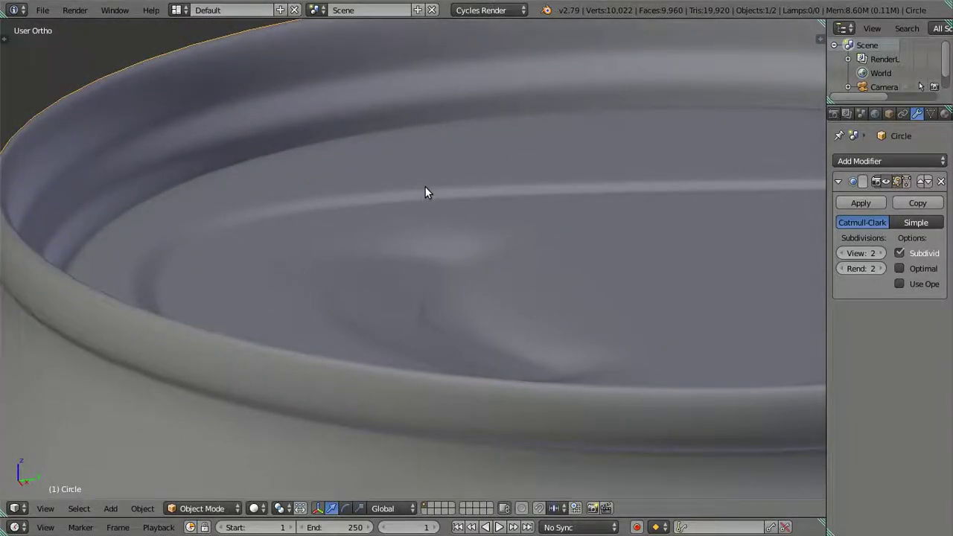
scroll(435, 203, up, 3)
scroll(460, 237, up, 2)
scroll(498, 265, up, 1)
scroll(531, 286, down, 1)
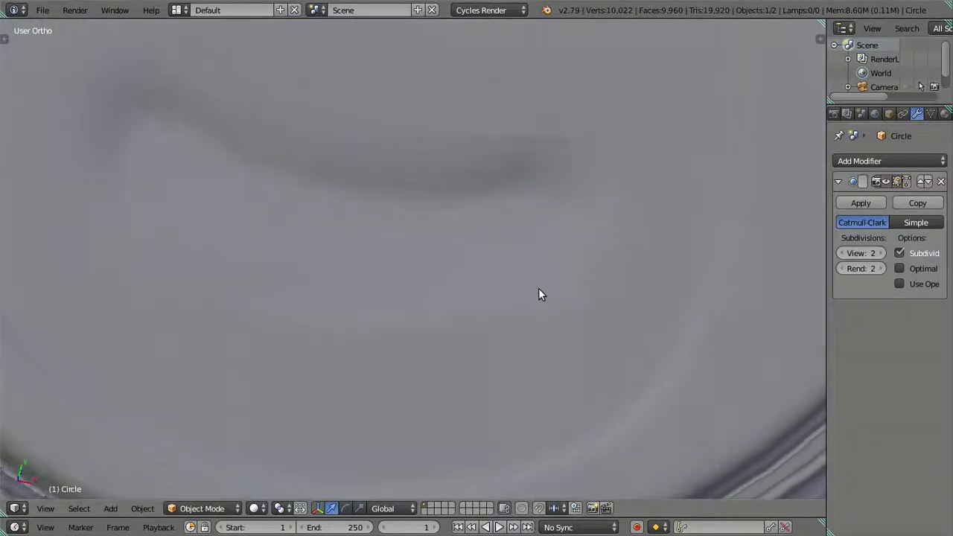
key(Tab)
scroll(457, 300, up, 3)
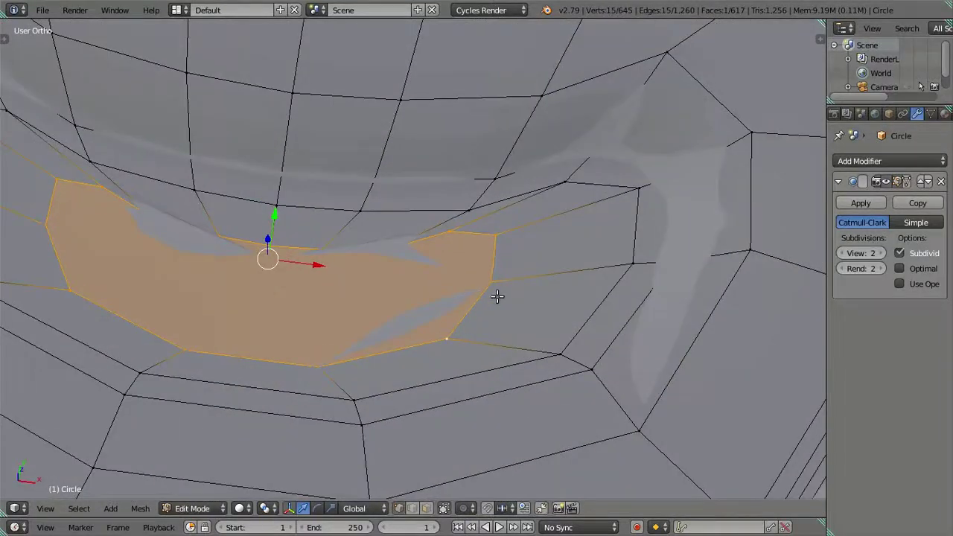
Delete only the capsule fill face, keeping its edges, and inspect the hole from several angles.
key(x)
key(f)
key(g)
mouse_move(522, 280)
middle_down()
mouse_move(404, 246)
mouse_move(393, 226)
middle_up()
middle_drag(588, 305, 566, 274)
mouse_move(589, 352)
middle_down()
mouse_move(555, 358)
mouse_move(521, 383)
mouse_move(541, 403)
mouse_move(547, 313)
mouse_move(527, 273)
middle_up()
Undo the extra ring around the hole and view the wider opening in Top Ortho.
key(ctrl+z)
scroll(551, 313, up, 5)
middle_drag(574, 349, 628, 405)
key(KP_7)
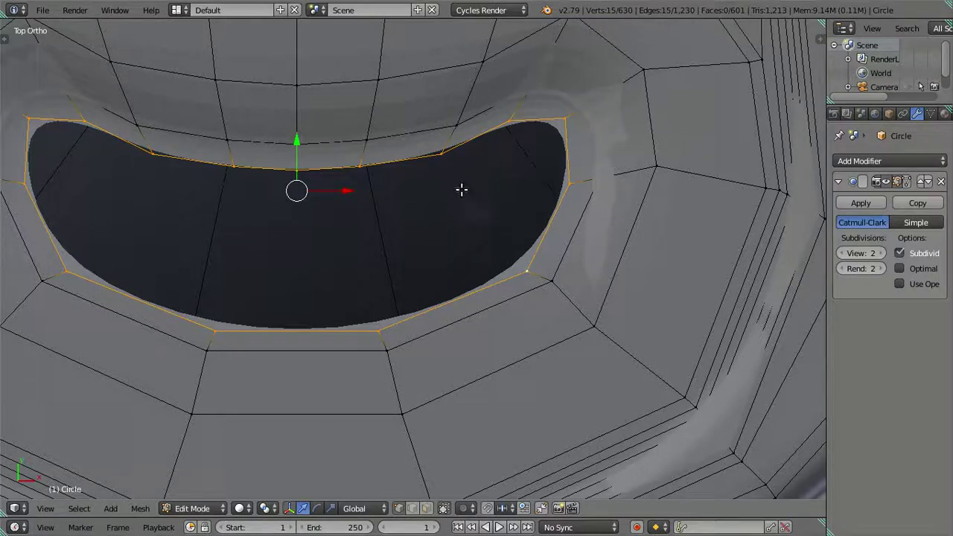
scroll(521, 201, down, 1)
scroll(566, 220, up, 1)
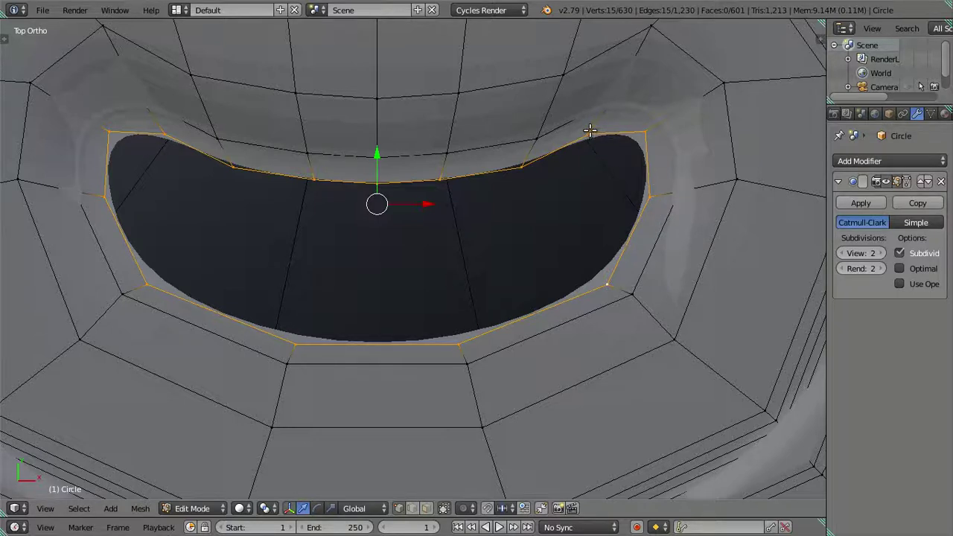
Deselect the hole's top-edge vertices, narrow the remaining outline along X and shift it along Y.
shift+click(516, 164)
shift+click(439, 179)
shift+click(377, 182)
shift+click(312, 179)
shift+click(227, 172)
key(s)
key(x)
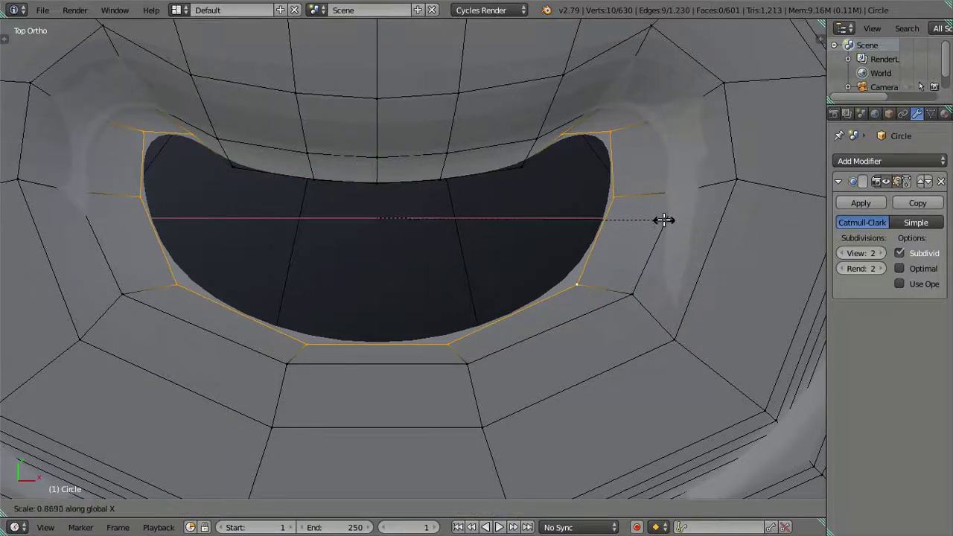
click(666, 216)
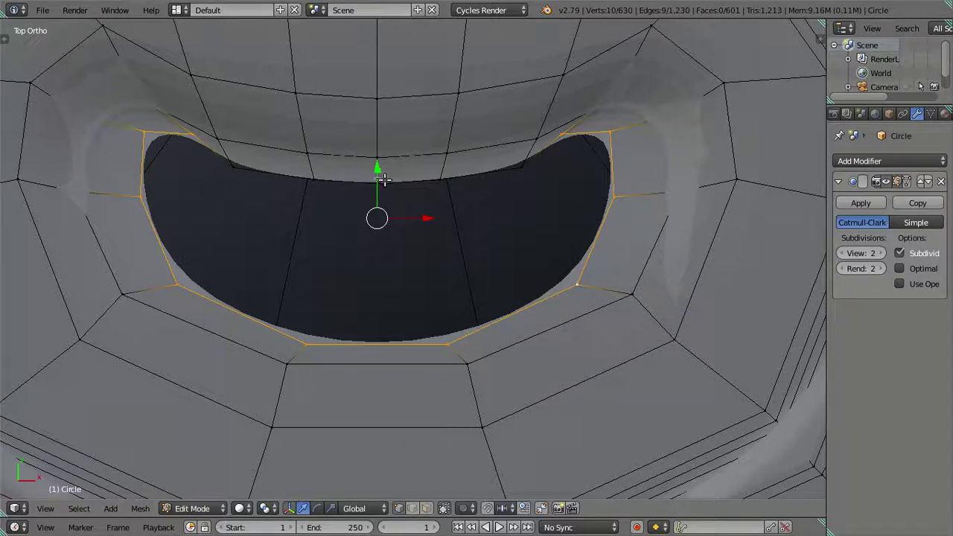
key(g)
key(y)
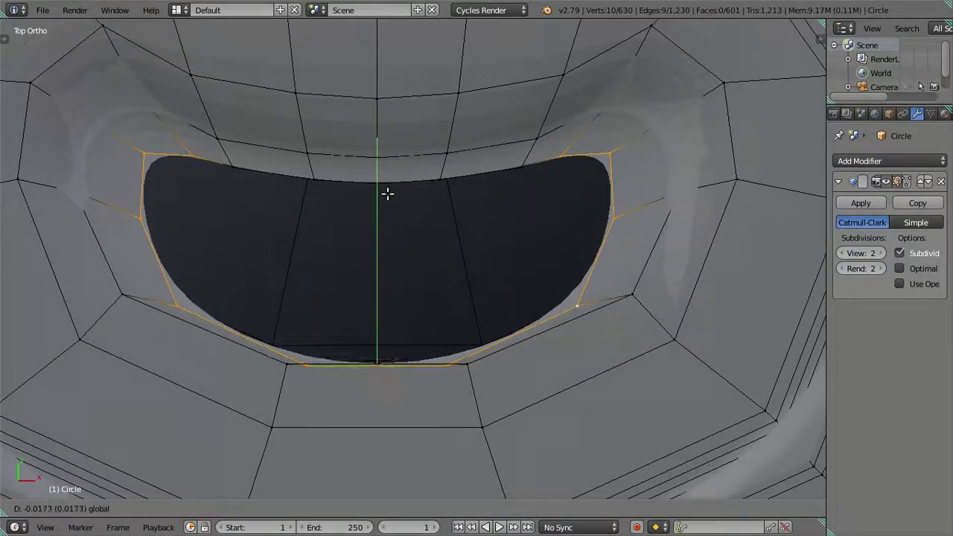
click(389, 195)
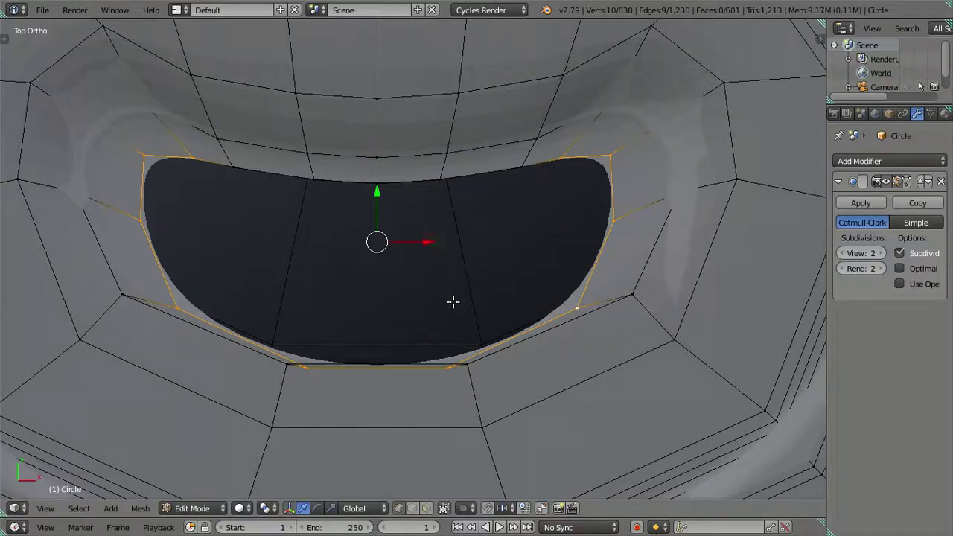
Brush-select only the lower outline vertices and raise the hole's lower edge.
key(c)
middle_drag(600, 215, 588, 163)
middle_drag(176, 176, 195, 213)
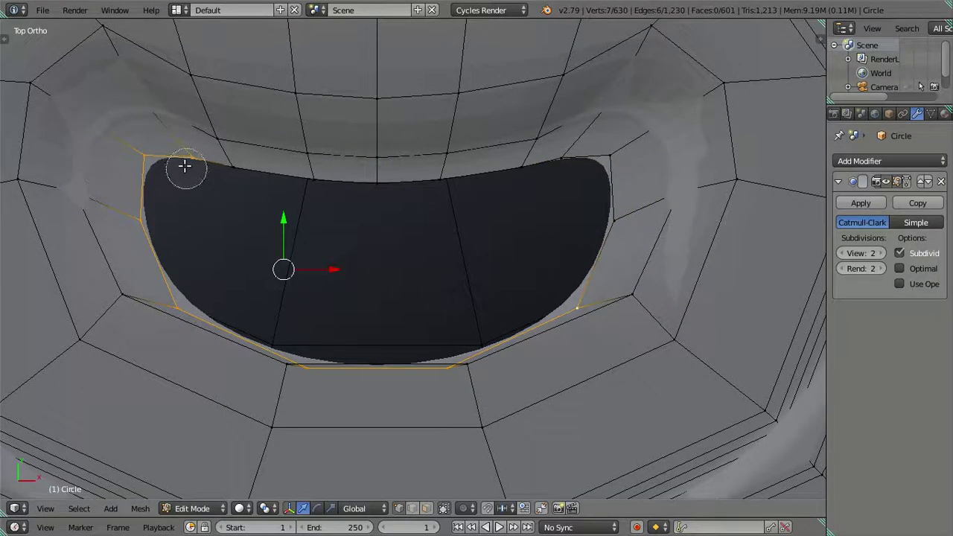
right_click(281, 229)
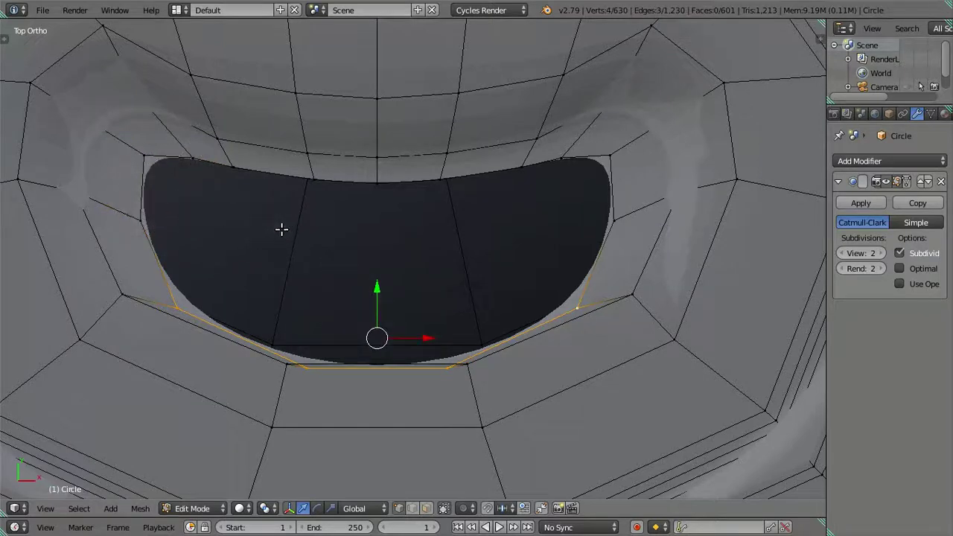
drag(372, 295, 380, 255)
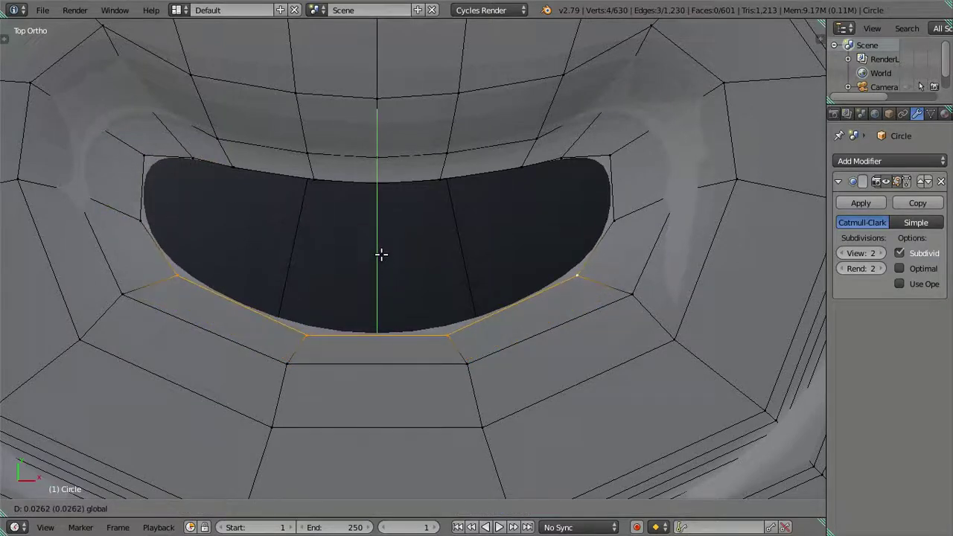
drag(384, 254, 388, 239)
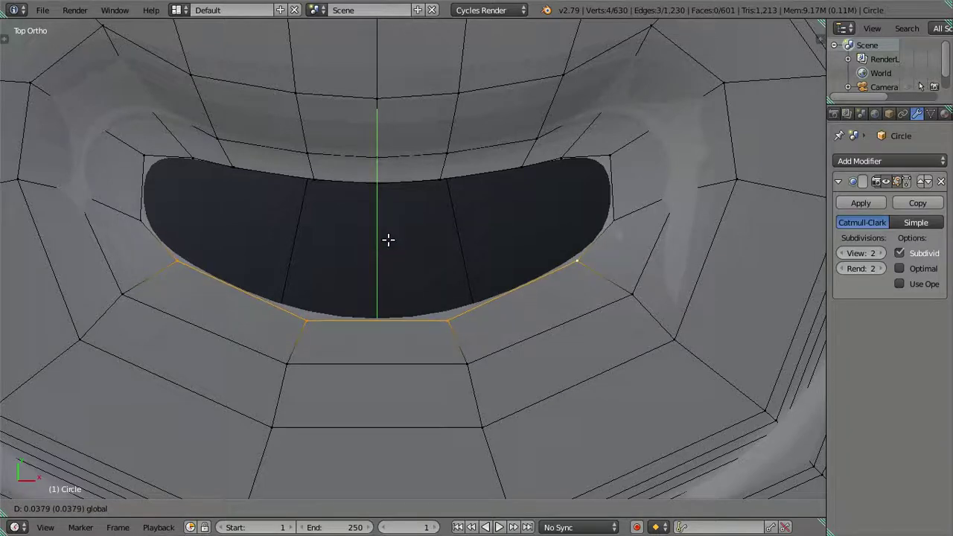
drag(389, 239, 391, 221)
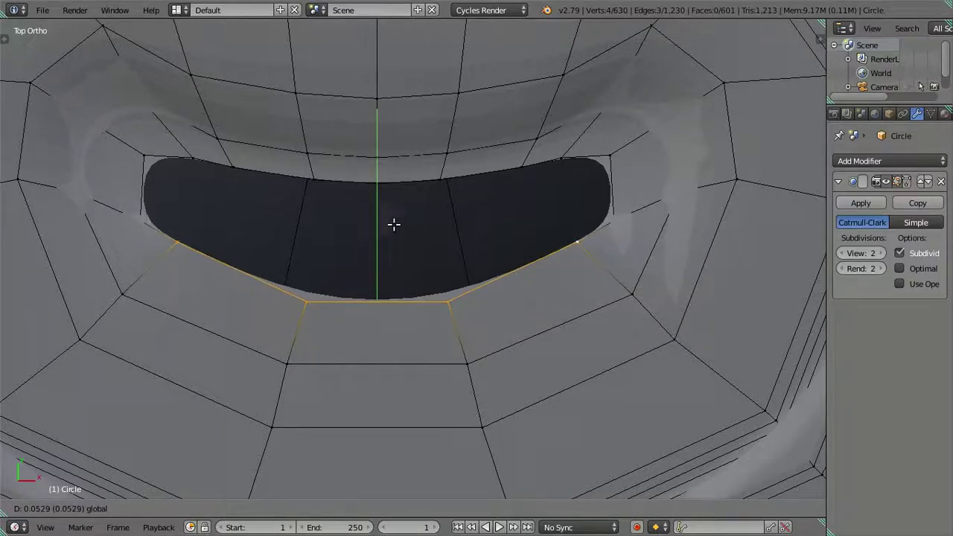
click(392, 224)
Select the upper-right corner vertex with its neighbours and move them along Y.
key(a)
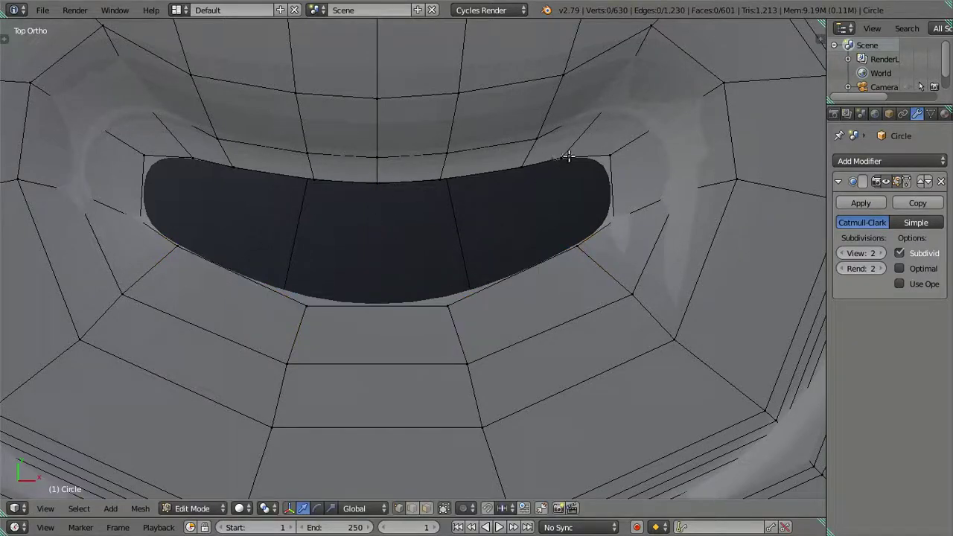
right_click(562, 151)
key(ctrl+KP_Add)
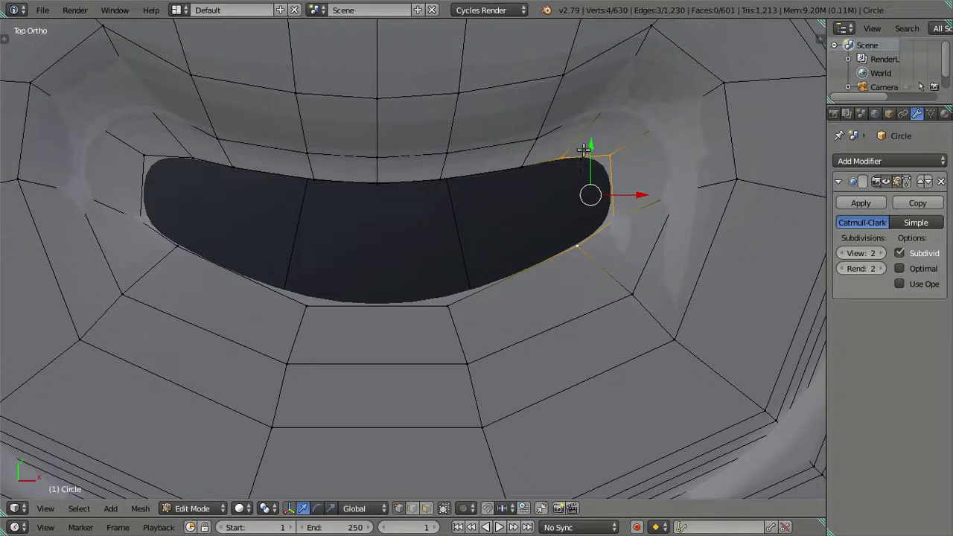
key(g)
key(y)
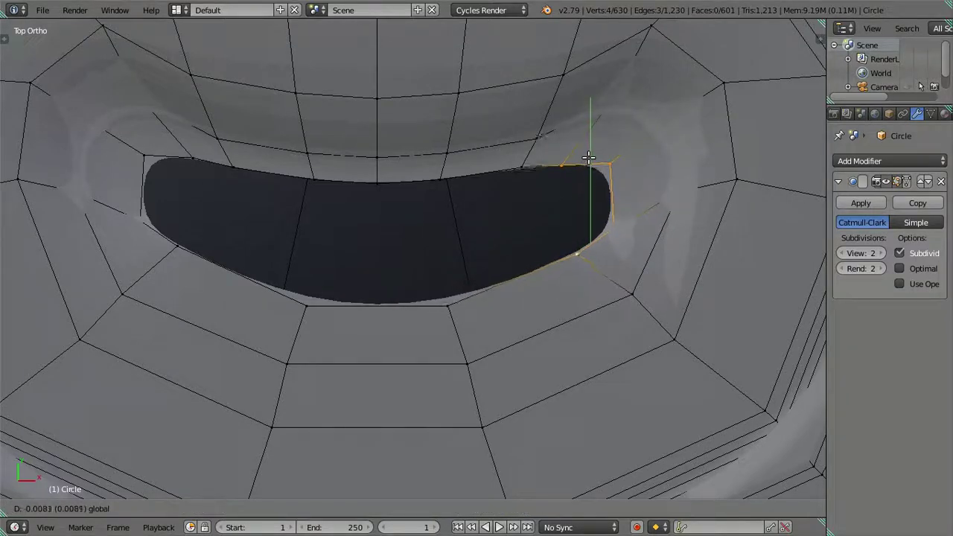
click(588, 158)
Select the whole hole outline loop and scale it narrower along X.
key(a)
alt+right_click(573, 247)
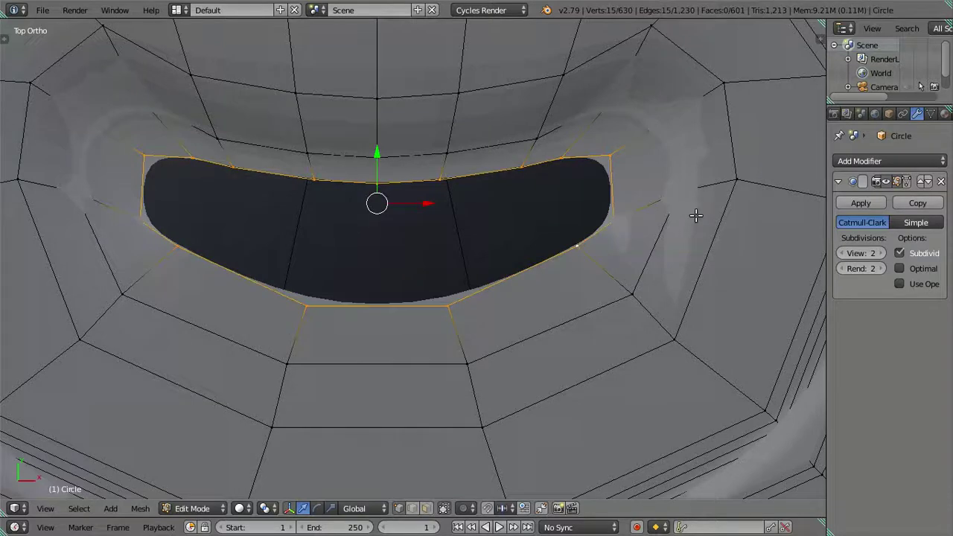
key(s)
key(x)
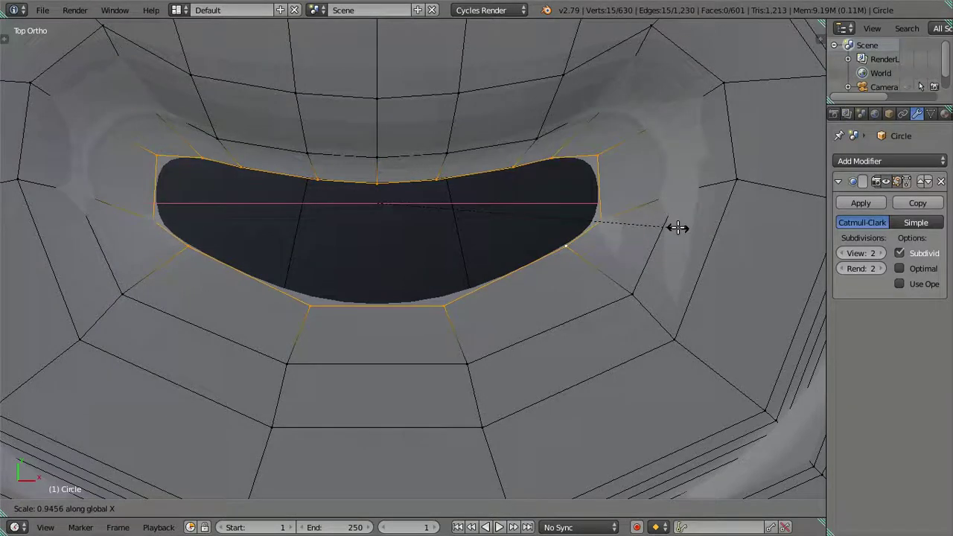
click(677, 228)
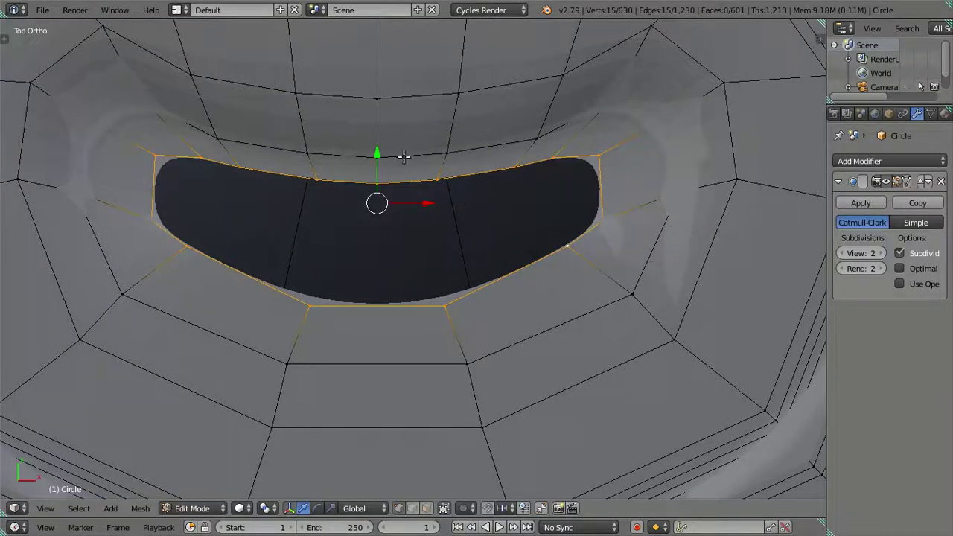
Deselect the top and upper-left outline vertices and move the rest along Y.
shift+right_click(500, 167)
shift+right_click(414, 179)
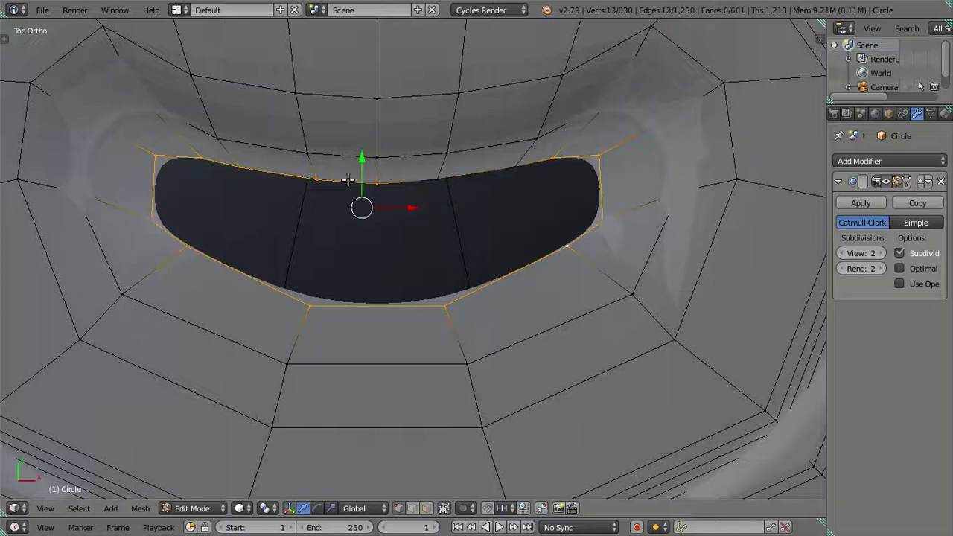
shift+right_click(376, 181)
shift+right_click(317, 179)
shift+right_click(238, 164)
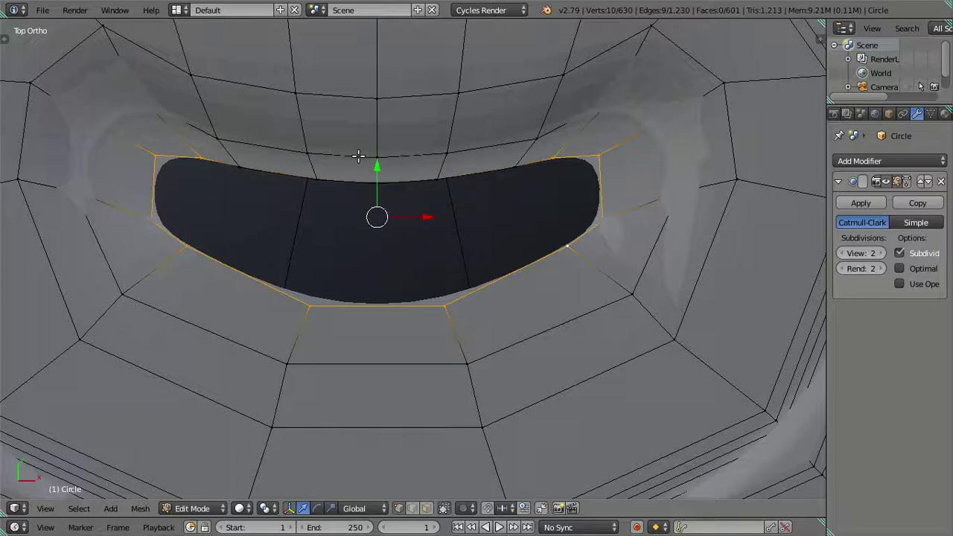
key(g)
key(y)
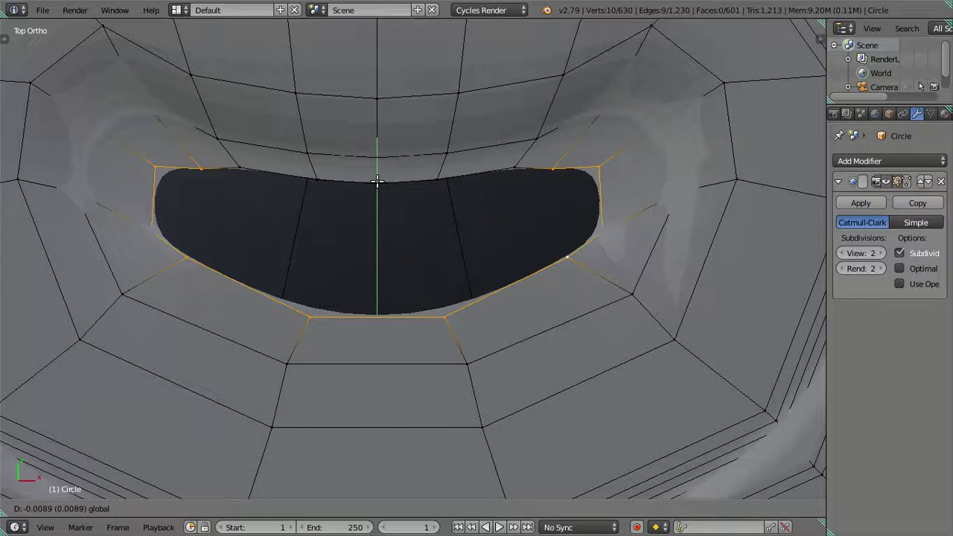
click(377, 181)
Select the four left and right corner vertices and lower them along Y.
right_click(599, 165)
shift+right_click(604, 223)
shift+right_click(164, 168)
shift+right_click(143, 231)
key(g)
key(y)
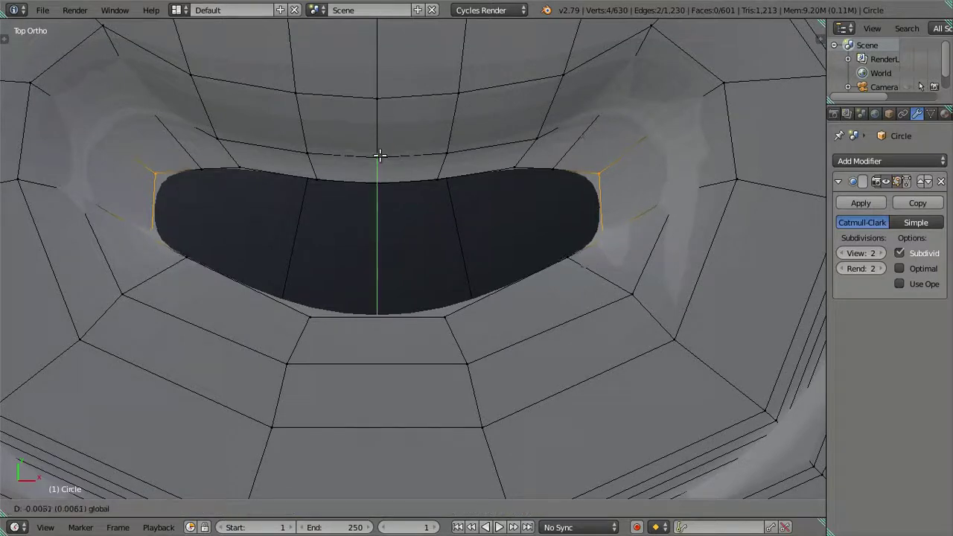
click(400, 172)
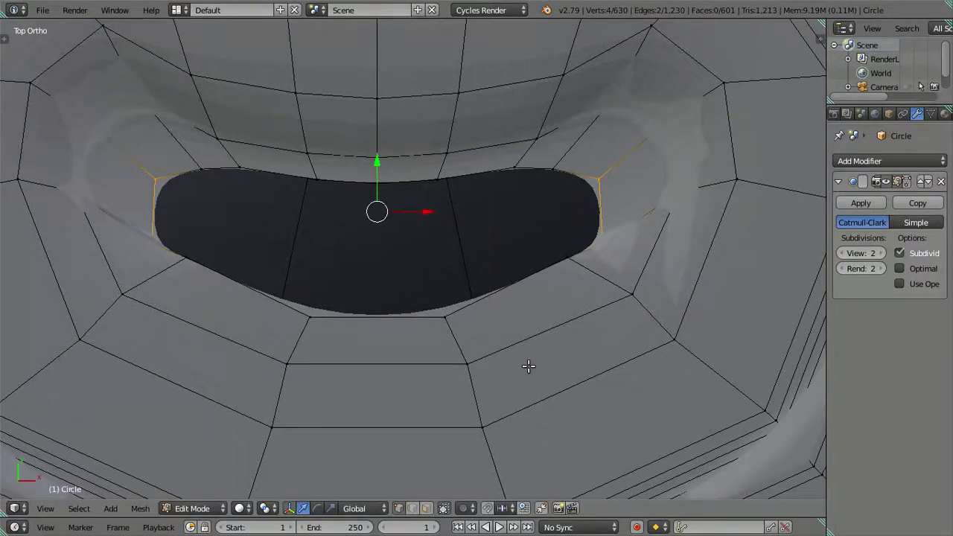
Flatten the corner vertices along Y and pull them inward along X.
key(s)
key(y)
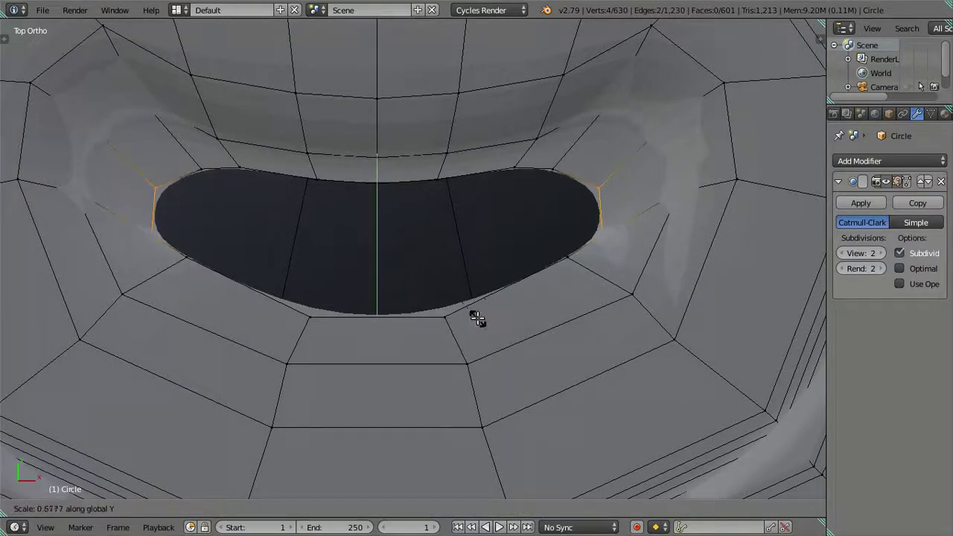
click(477, 318)
key(s)
key(x)
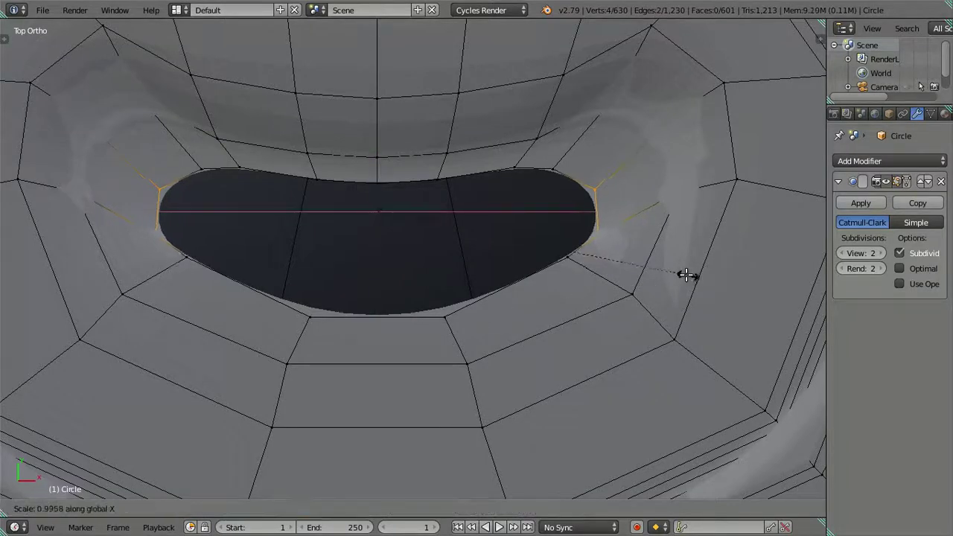
click(666, 270)
Nudge the corners, then select the top, left and lower-right rim vertices and move them down along Y.
drag(378, 158, 379, 156)
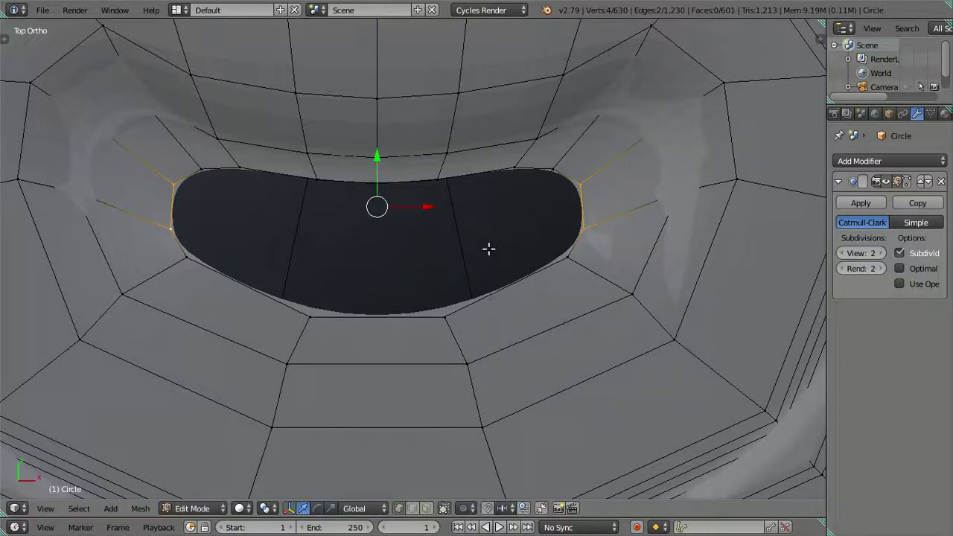
shift+click(518, 167)
shift+click(551, 170)
shift+click(239, 168)
shift+click(200, 165)
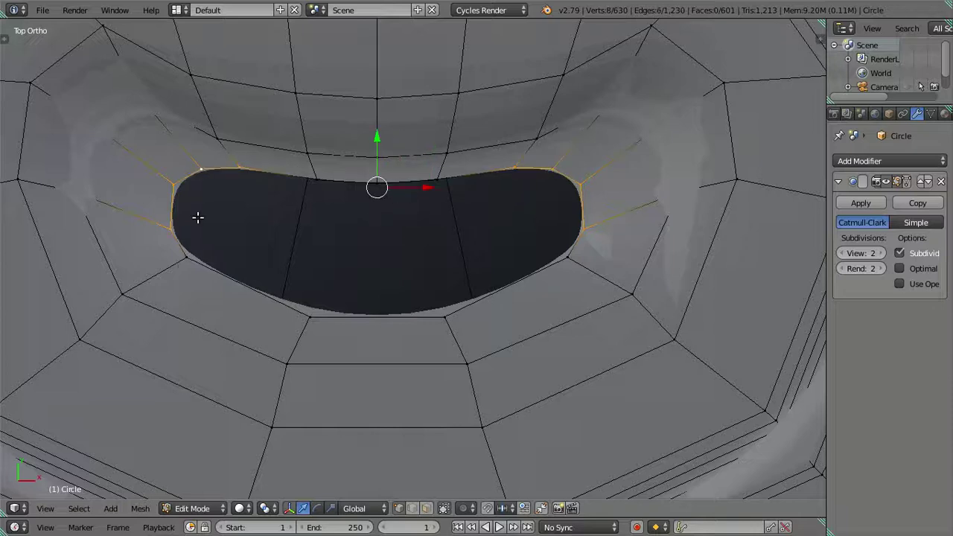
shift+click(185, 259)
shift+click(560, 243)
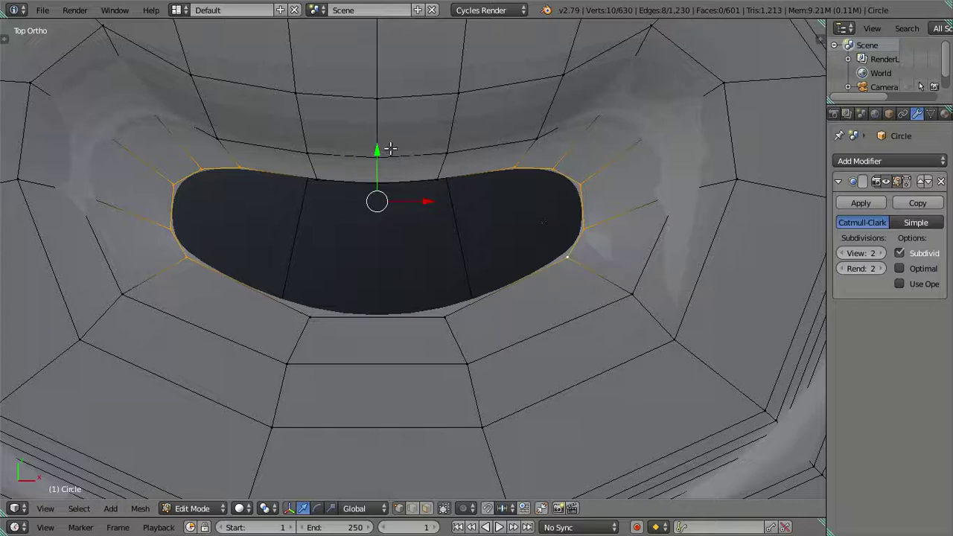
key(g)
key(y)
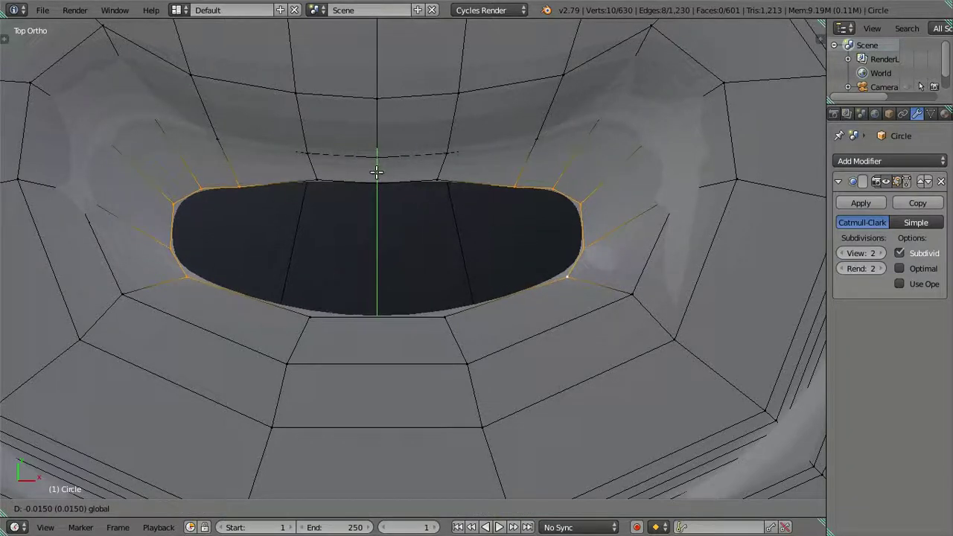
click(377, 173)
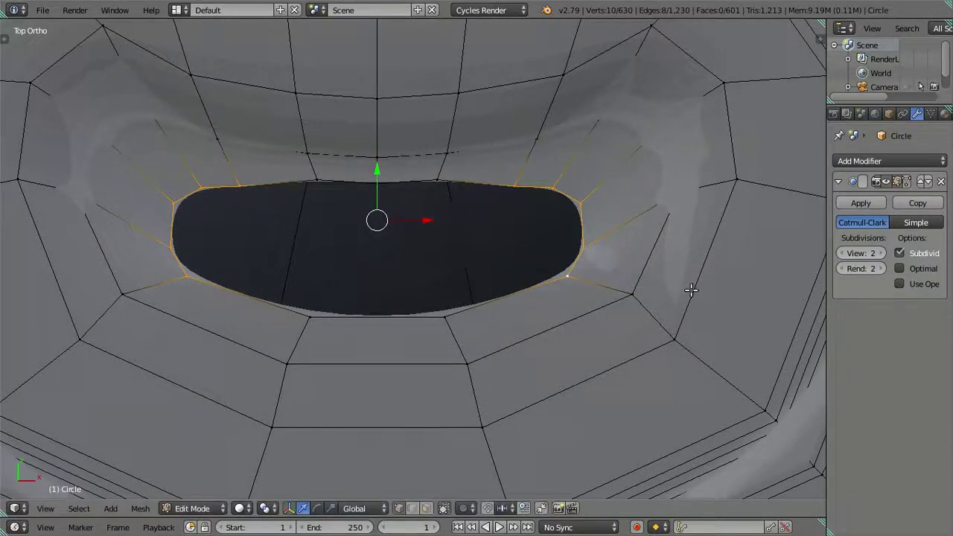
Narrow the hole along X and stretch it along Y.
key(s)
key(x)
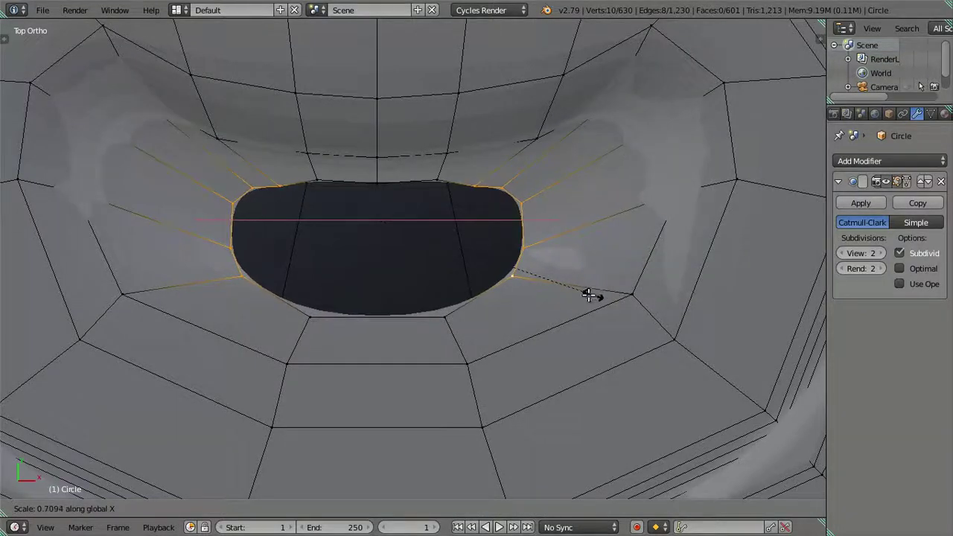
click(585, 295)
scroll(556, 285, up, 1)
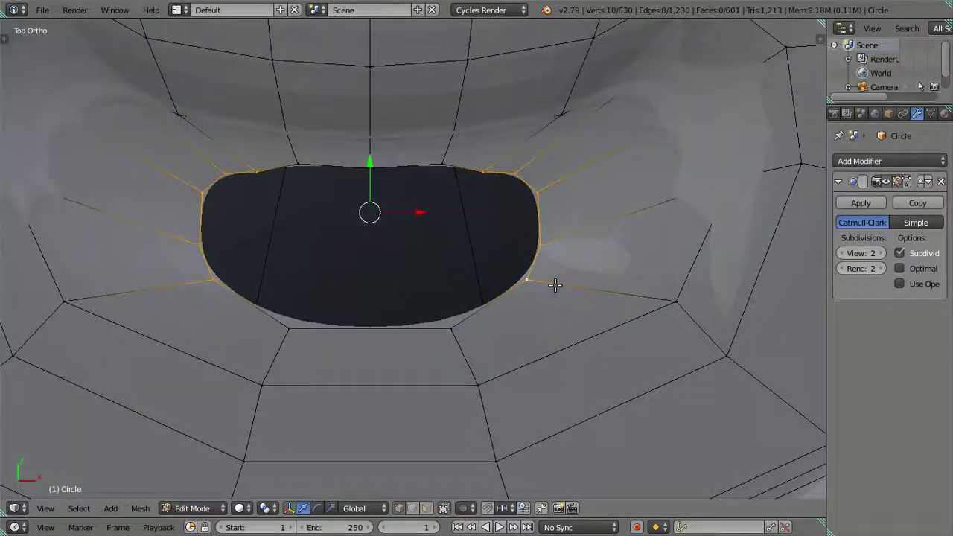
scroll(556, 285, up, 1)
key(s)
key(y)
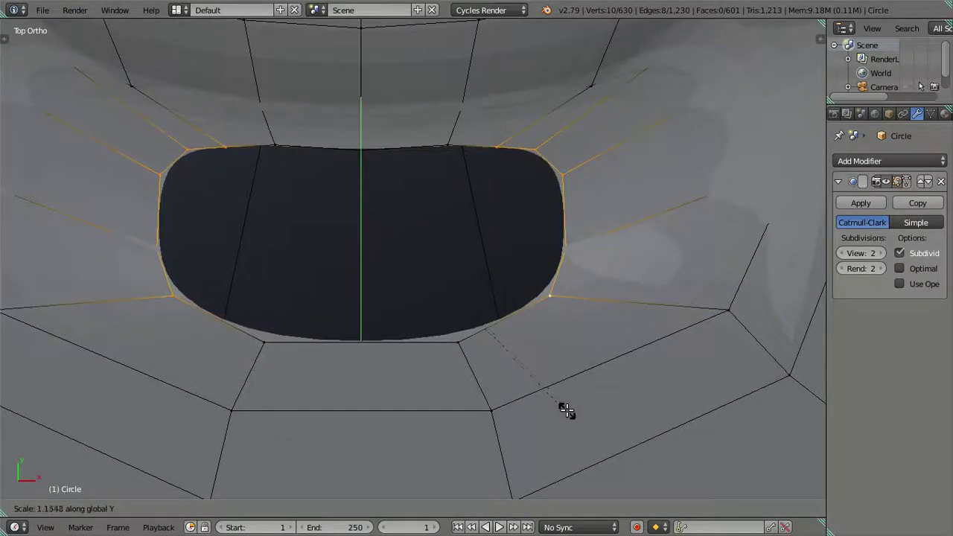
click(567, 412)
Add two more top-edge vertices, narrow the hole slightly along X and rescale along Y.
shift+right_click(447, 142)
shift+right_click(276, 144)
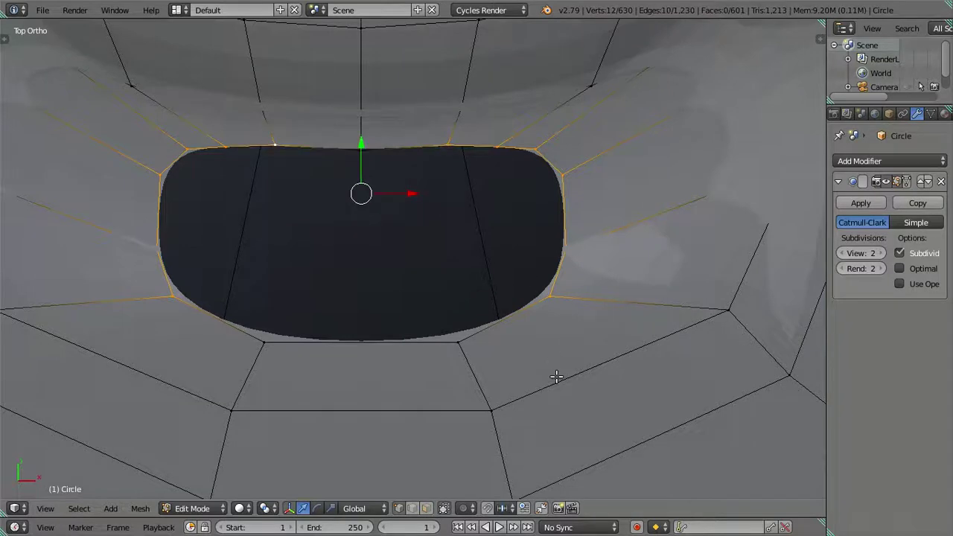
key(s)
key(x)
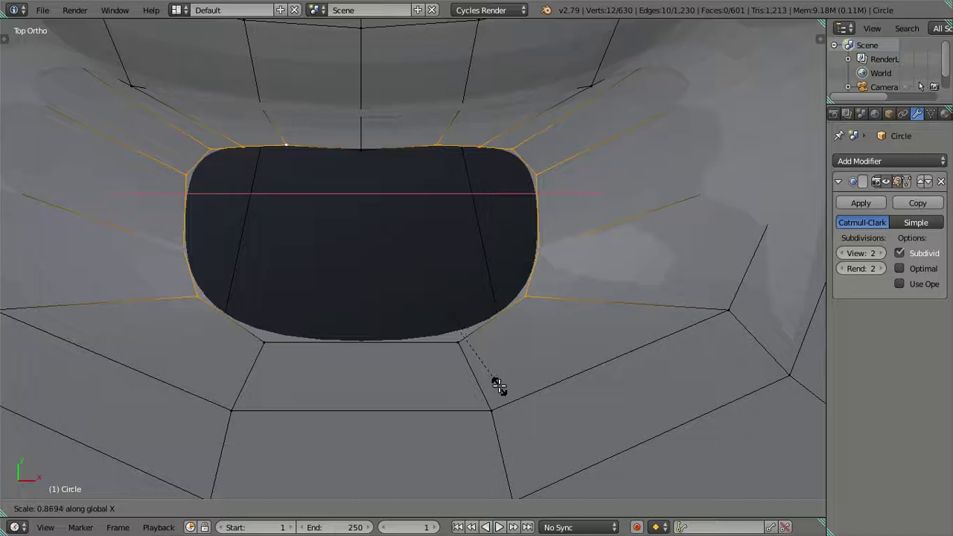
click(511, 391)
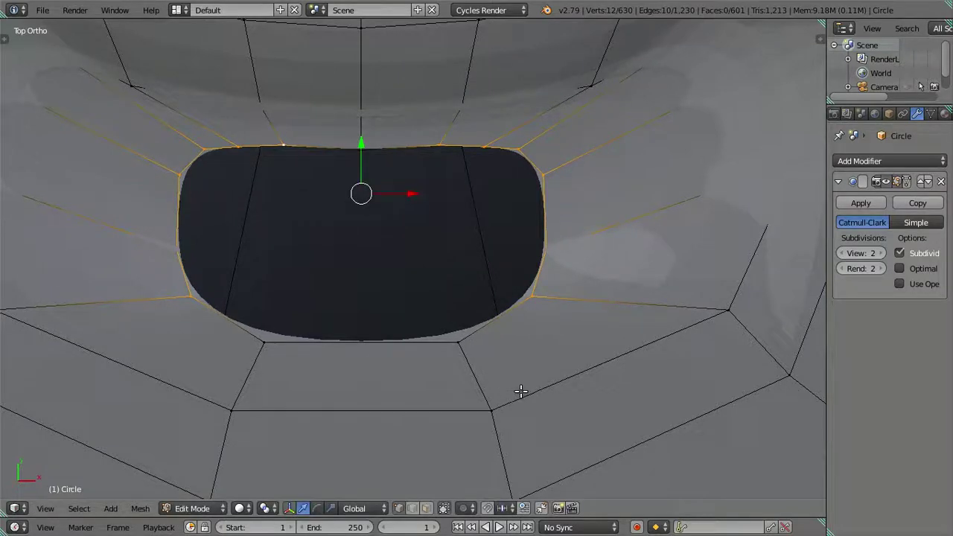
key(s)
key(y)
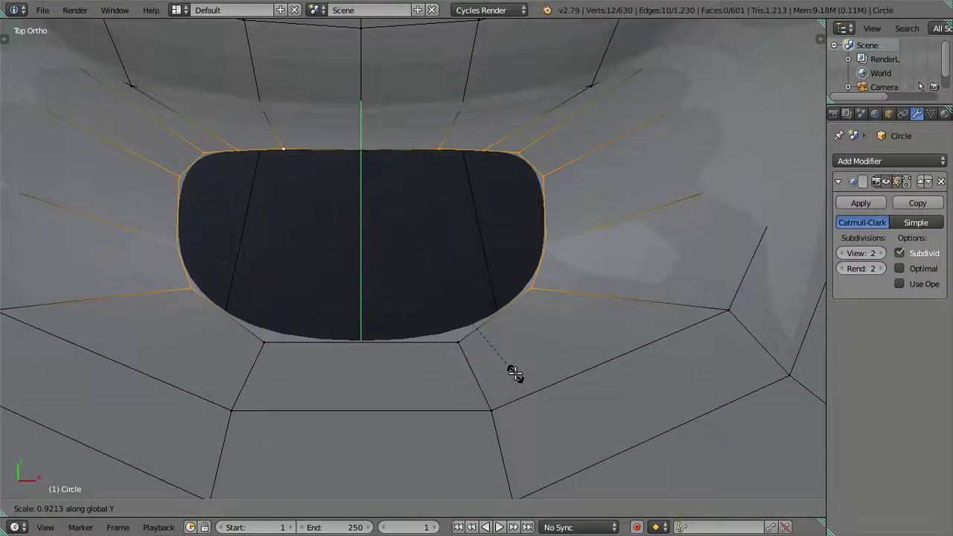
click(515, 373)
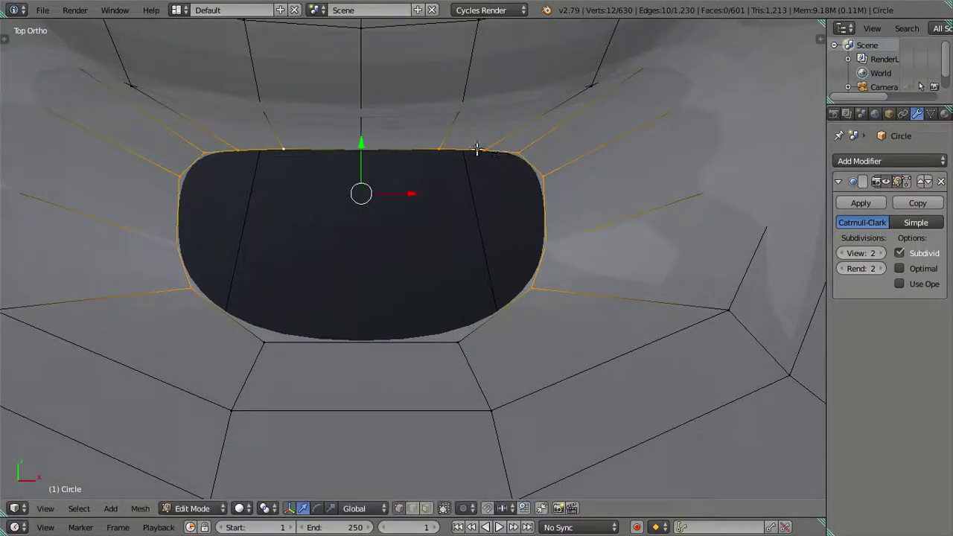
Drop one rim edge from the selection, flatten the top edge along Y and shift it slightly down.
shift+click(449, 147)
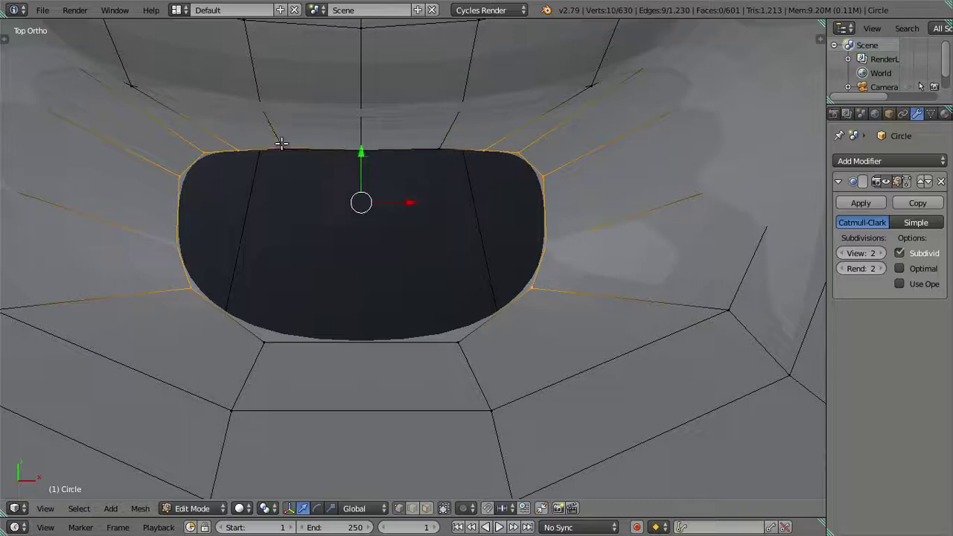
key(s)
key(y)
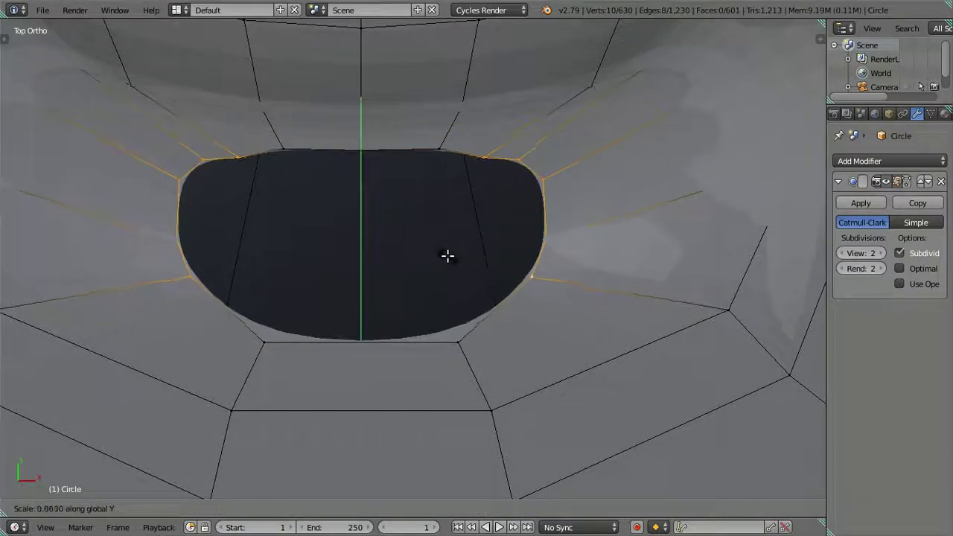
click(447, 256)
drag(358, 153, 360, 155)
shift+click(486, 153)
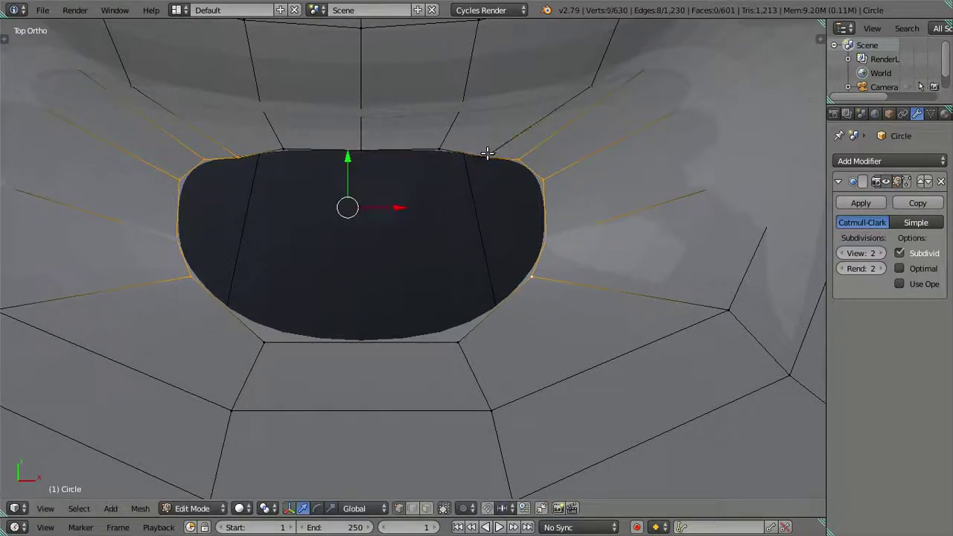
Squash the selected rim vertically, move it down, then select the inner ring edge loop.
key(s)
key(y)
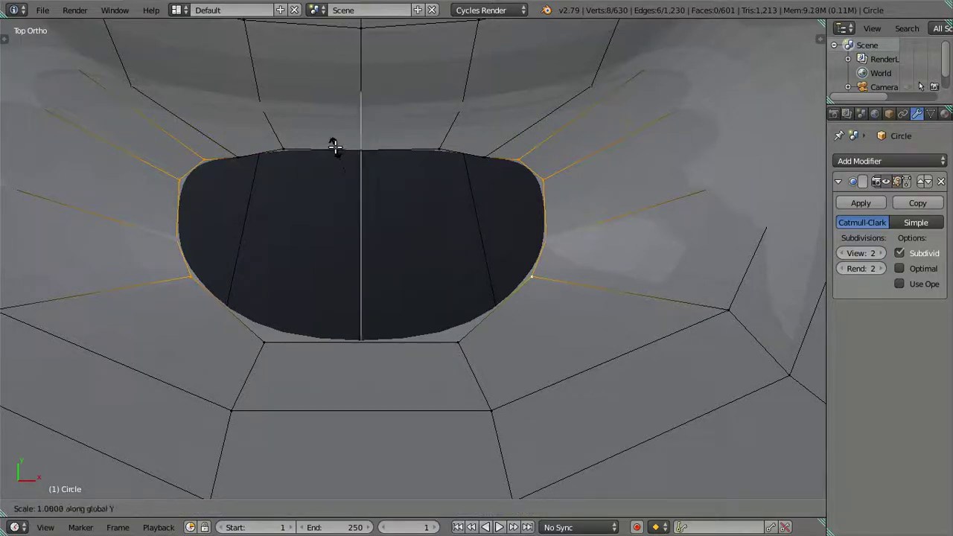
click(331, 163)
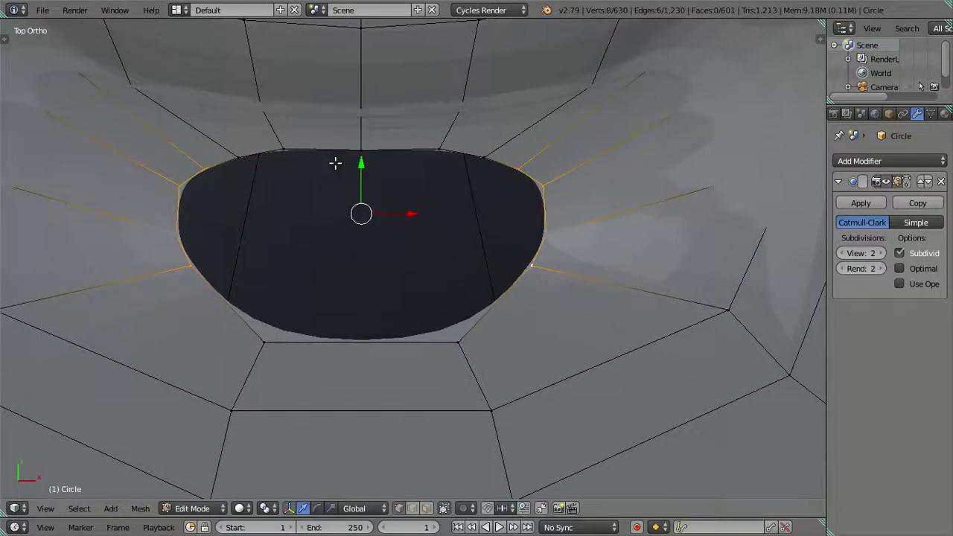
drag(360, 165, 363, 173)
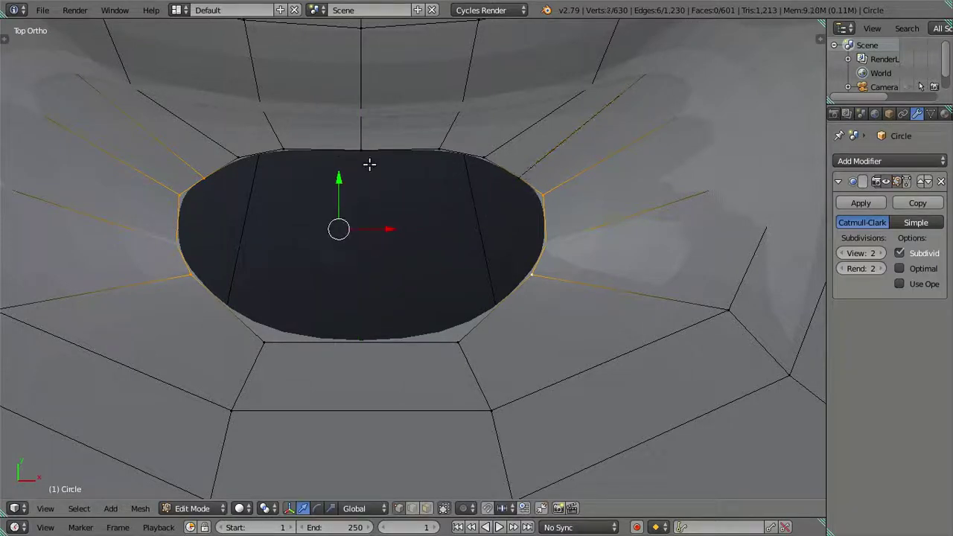
mouse_move(365, 189)
mouse_down()
mouse_move(358, 209)
mouse_move(357, 200)
mouse_move(378, 205)
mouse_up()
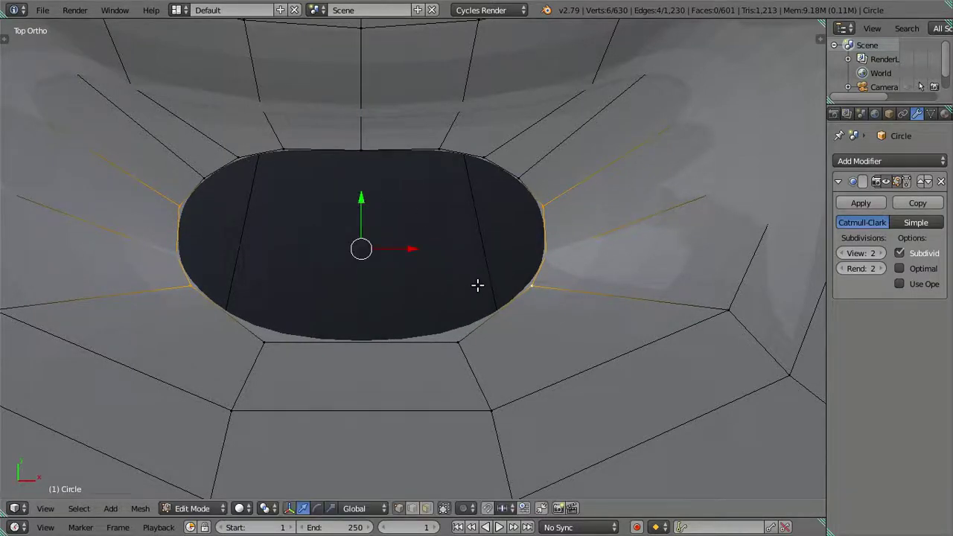
alt+right_click(498, 321)
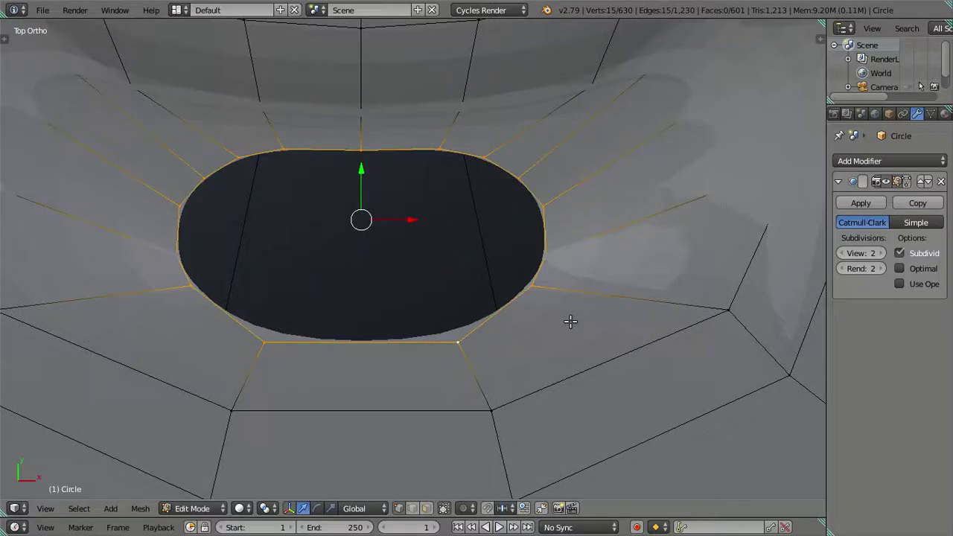
Fill the hole's inner loop and shrink-extrude it, then undo to keep the hole open.
key(f)
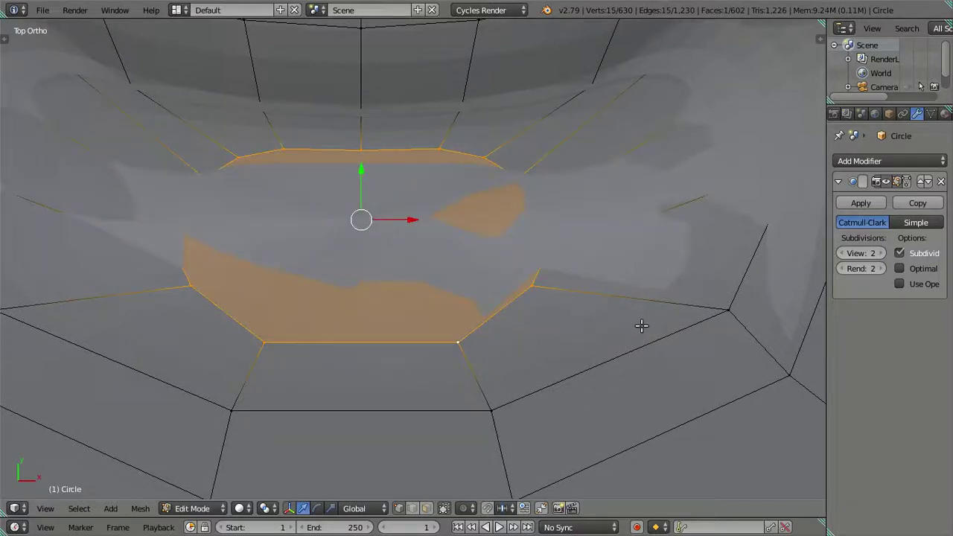
key(e)
key(s)
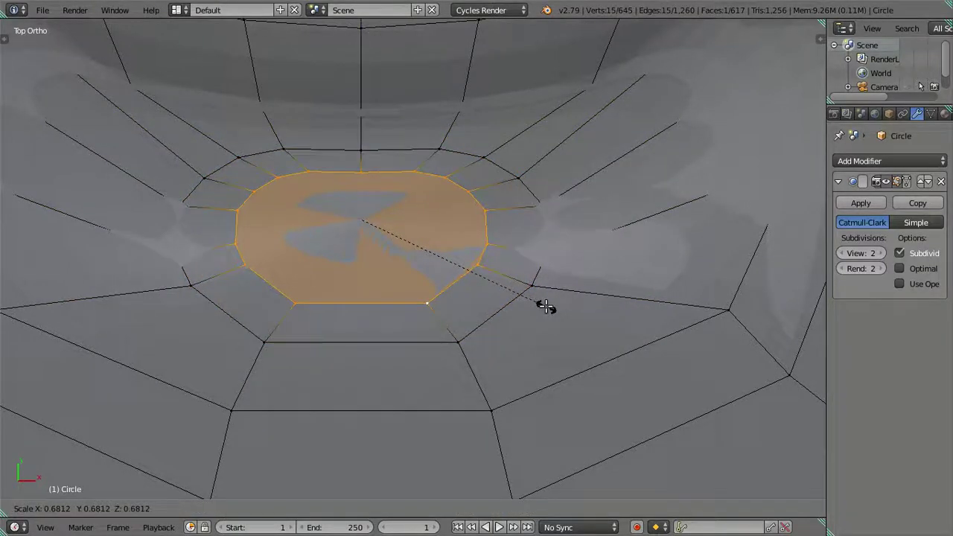
click(546, 306)
mouse_move(546, 306)
middle_down()
mouse_move(401, 182)
mouse_move(364, 171)
mouse_move(357, 178)
mouse_move(394, 186)
mouse_move(397, 221)
mouse_move(379, 184)
mouse_move(492, 278)
middle_up()
key(ctrl+z)
key(ctrl+z)
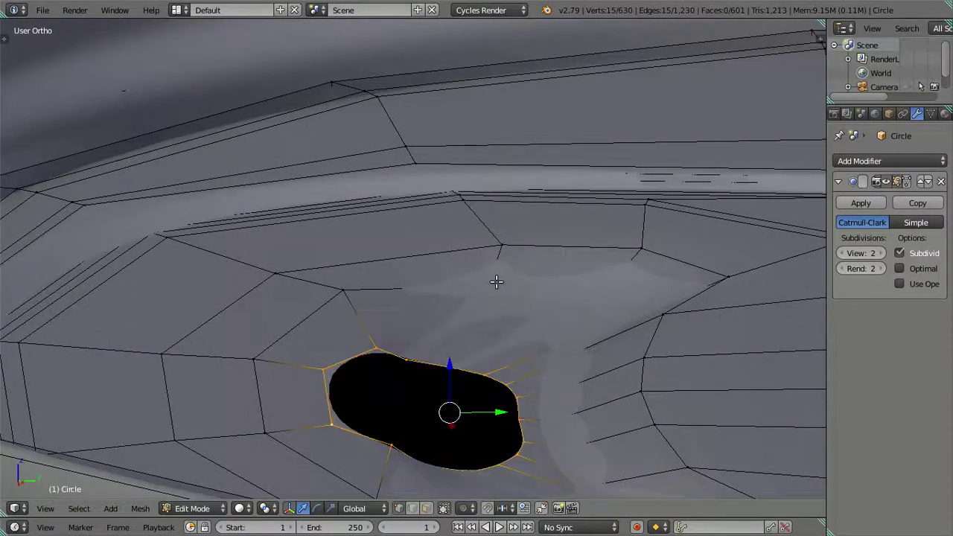
mouse_move(482, 350)
middle_down()
mouse_move(461, 341)
mouse_move(460, 388)
mouse_move(485, 259)
middle_up()
scroll(482, 262, up, 3)
Move one rim vertex of the hole along Z.
right_click(467, 197)
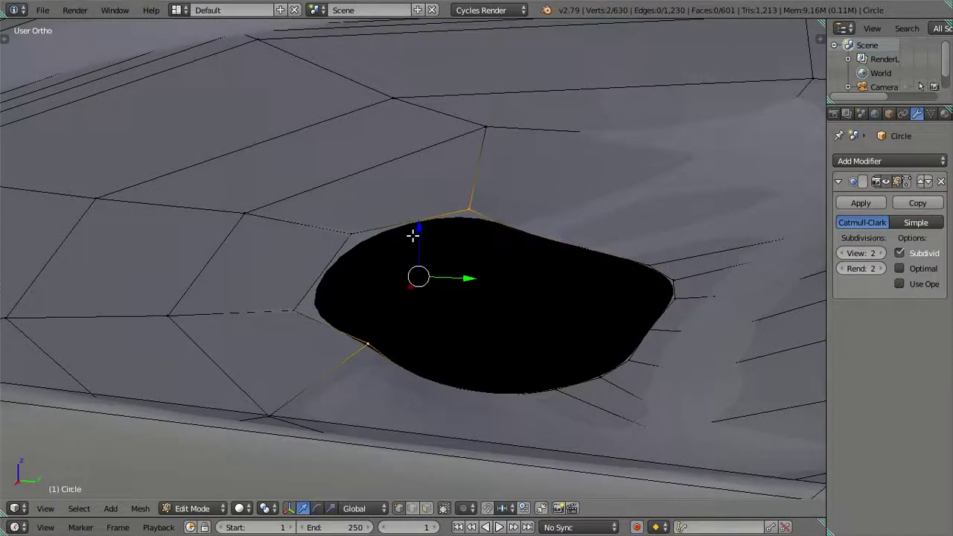
key(g)
key(z)
click(466, 340)
mouse_move(467, 340)
middle_down()
mouse_move(502, 336)
mouse_move(511, 345)
mouse_move(477, 340)
mouse_move(484, 231)
middle_up()
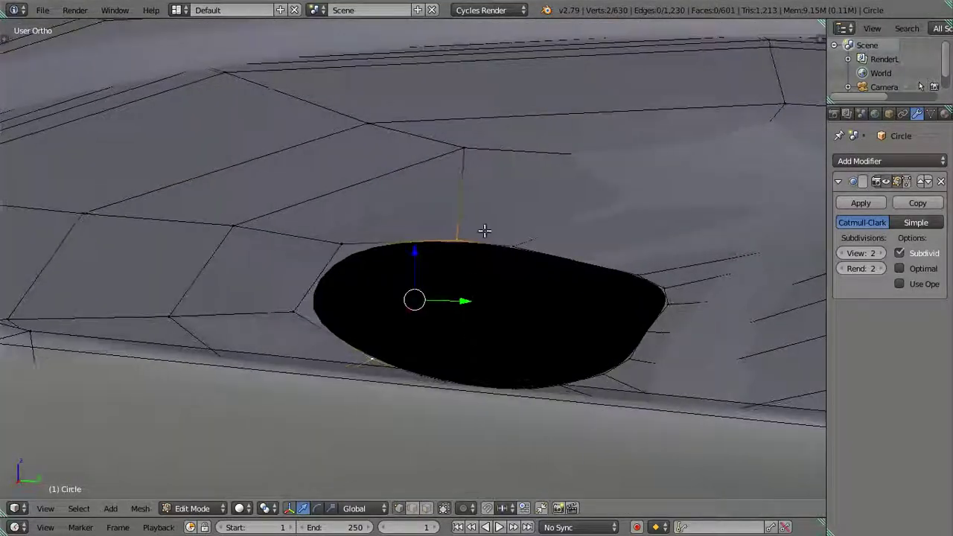
scroll(471, 172, down, 1)
Select two more rim vertices and shift them along Z to even the hole's edge.
right_click(447, 182)
mouse_move(447, 181)
middle_down()
mouse_move(483, 170)
mouse_move(504, 240)
mouse_move(551, 236)
middle_up()
shift+right_click(571, 356)
mouse_move(570, 357)
middle_down()
mouse_move(530, 323)
mouse_move(446, 300)
middle_up()
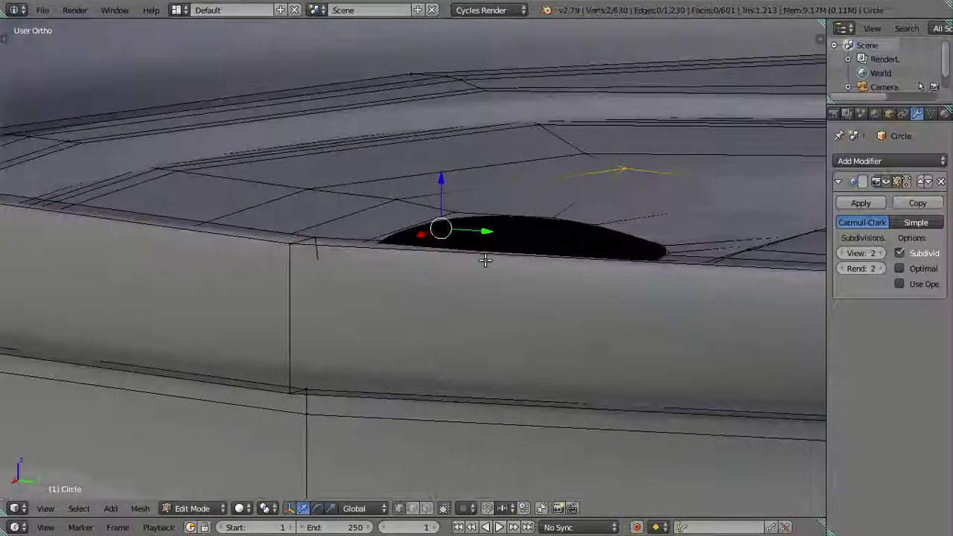
drag(441, 179, 442, 192)
middle_drag(442, 192, 488, 228)
mouse_move(335, 192)
middle_down()
mouse_move(272, 171)
mouse_move(196, 177)
mouse_move(333, 182)
middle_up()
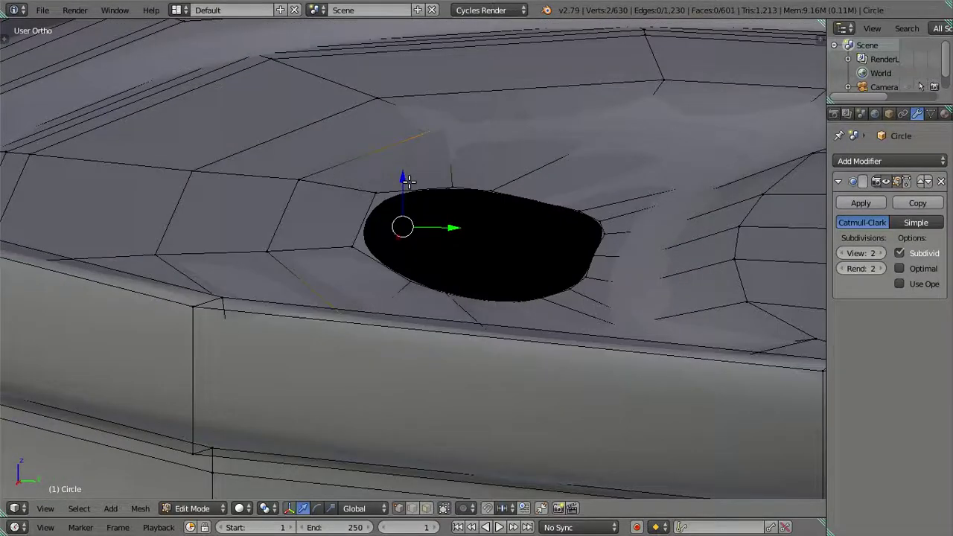
From the side view, move a vertex beside the hole up-left to reshape its edge.
key(KP_3)
scroll(393, 201, down, 2)
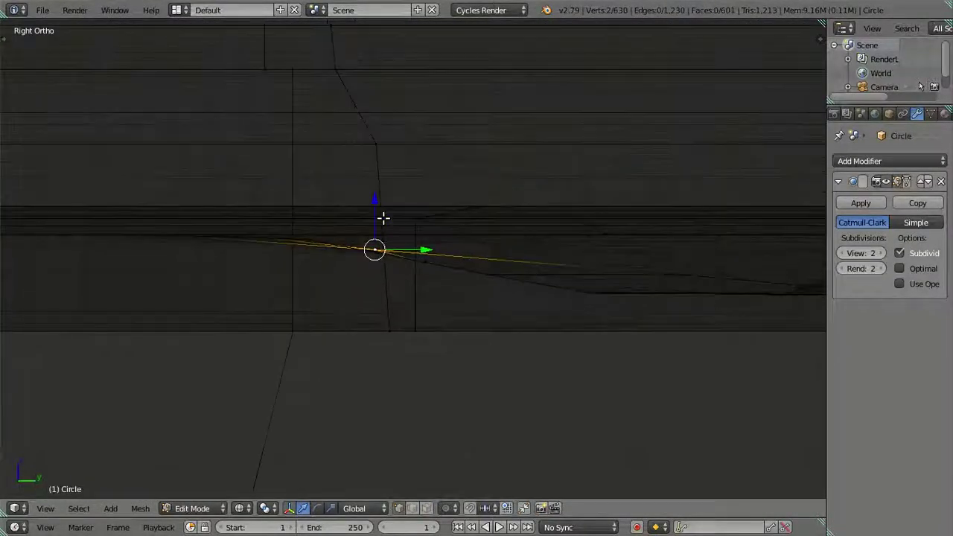
scroll(384, 231, up, 3)
scroll(384, 241, up, 2)
mouse_move(369, 256)
middle_down()
mouse_move(329, 257)
mouse_move(469, 291)
mouse_move(453, 280)
mouse_move(442, 298)
mouse_move(417, 278)
middle_up()
scroll(417, 274, up, 1)
scroll(420, 260, up, 2)
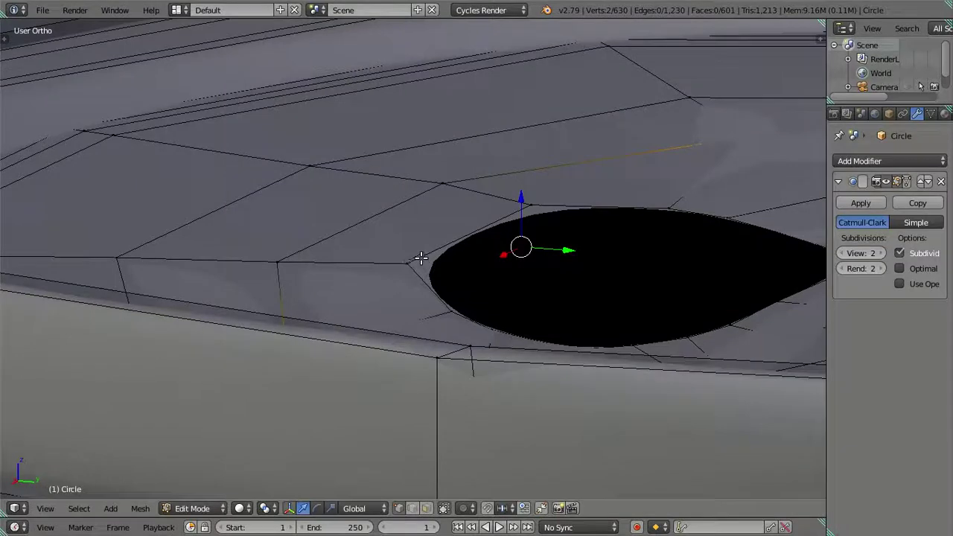
right_click(415, 257)
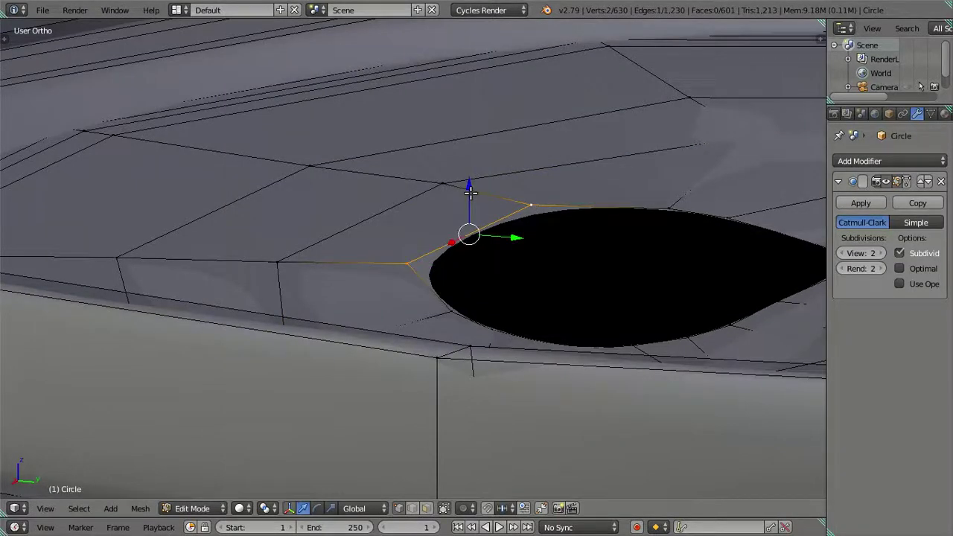
key(g)
click(430, 185)
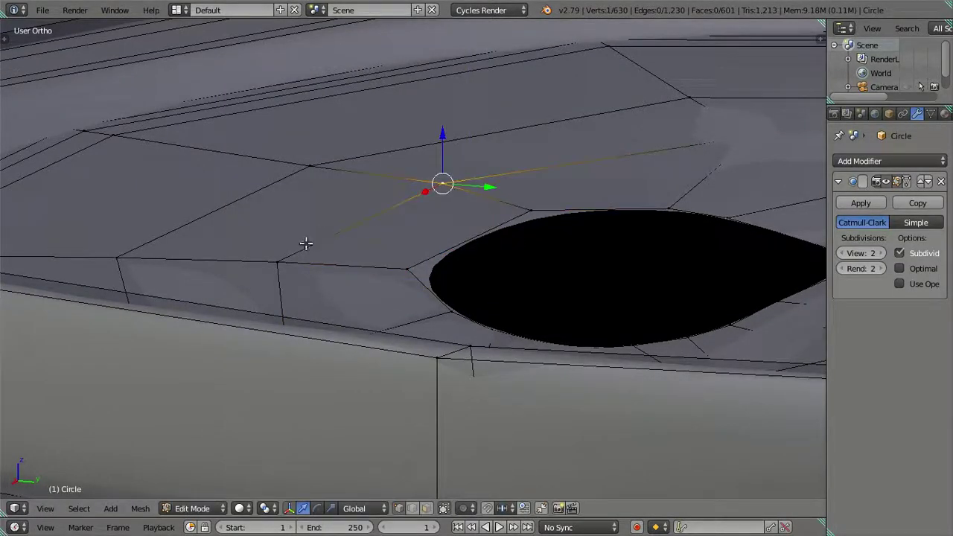
Select the quad beside the hole, deselect all, and view the smoothed jar in Object Mode.
shift+right_click(290, 263)
shift+right_click(402, 267)
shift+right_click(527, 208)
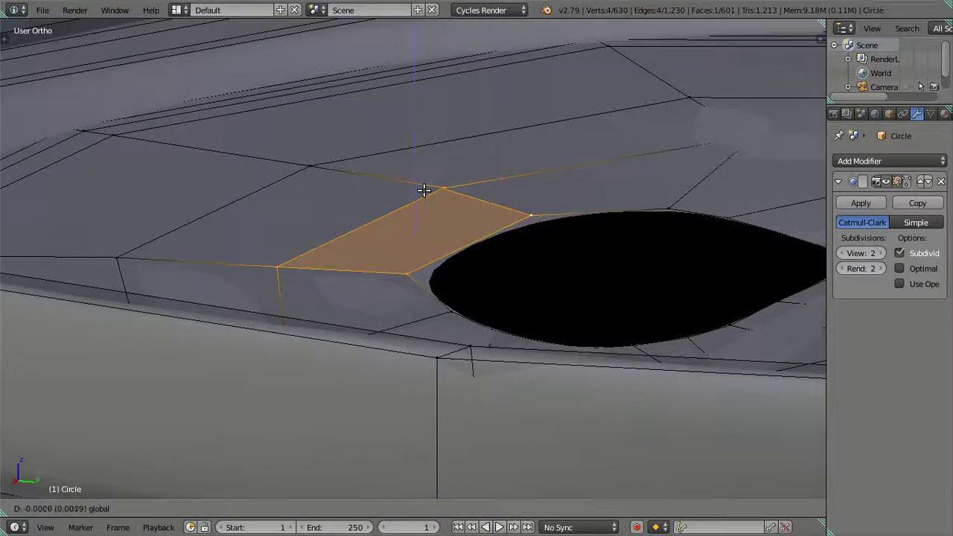
key(a)
key(Tab)
scroll(483, 202, down, 5)
Select the loop around the capsule hole, fill it with a face, and check the smoothed result.
middle_drag(487, 288, 549, 324)
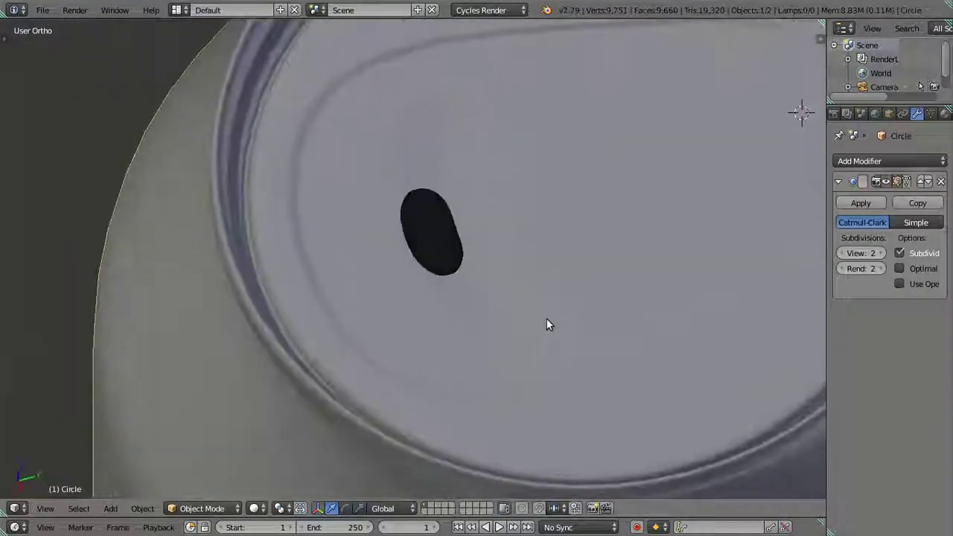
scroll(549, 323, up, 3)
scroll(336, 302, up, 2)
scroll(335, 301, up, 2)
key(Tab)
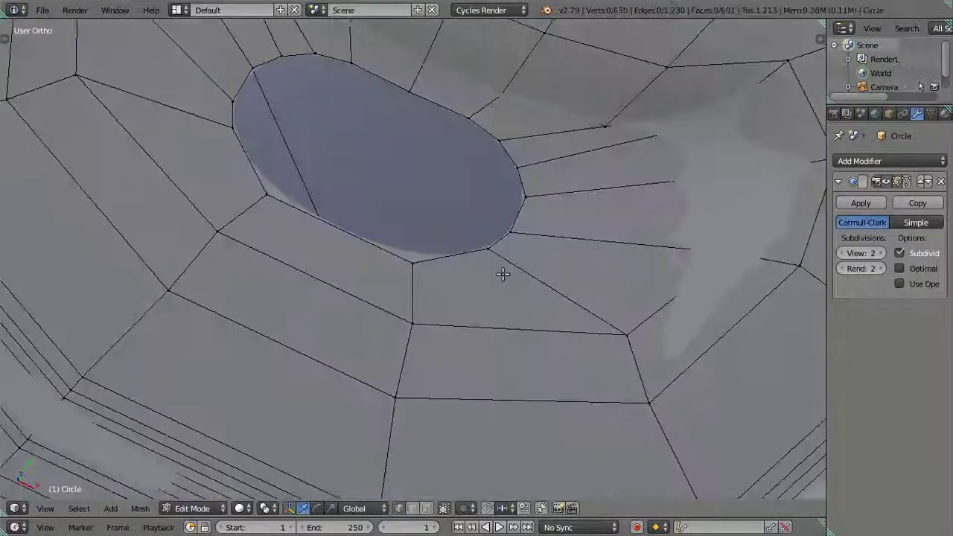
alt+right_click(499, 256)
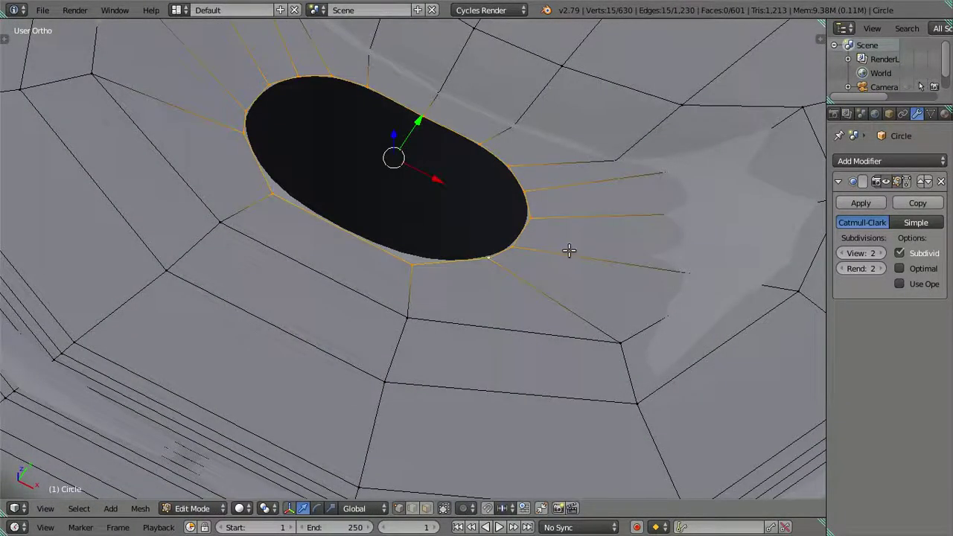
key(f)
key(Tab)
scroll(523, 263, down, 2)
mouse_move(523, 263)
middle_down()
mouse_move(493, 347)
mouse_move(453, 242)
mouse_move(479, 260)
middle_up()
Set the viewport subdivision level to 0 and inset the filled face.
key(Tab)
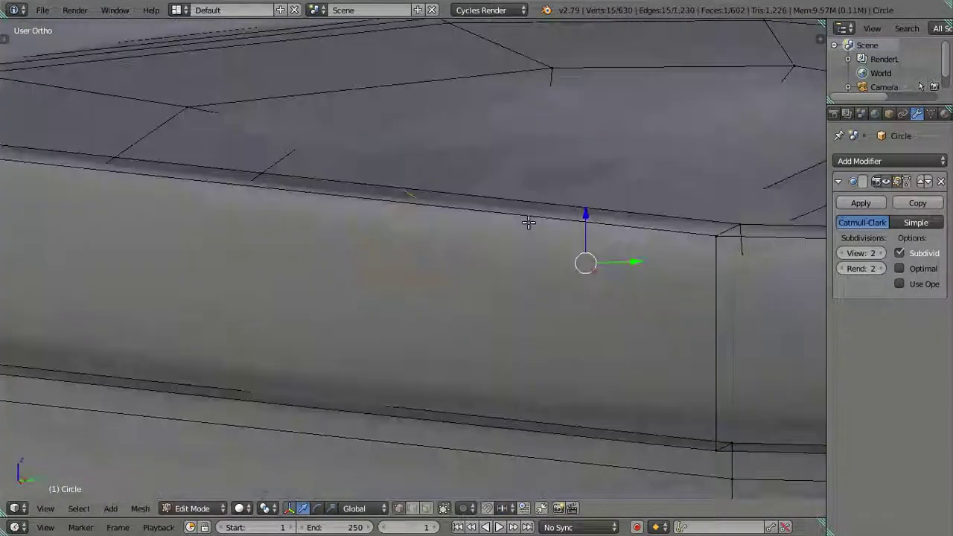
middle_drag(528, 221, 515, 248)
mouse_move(602, 263)
middle_down()
mouse_move(536, 296)
mouse_move(623, 294)
middle_up()
key(Tab)
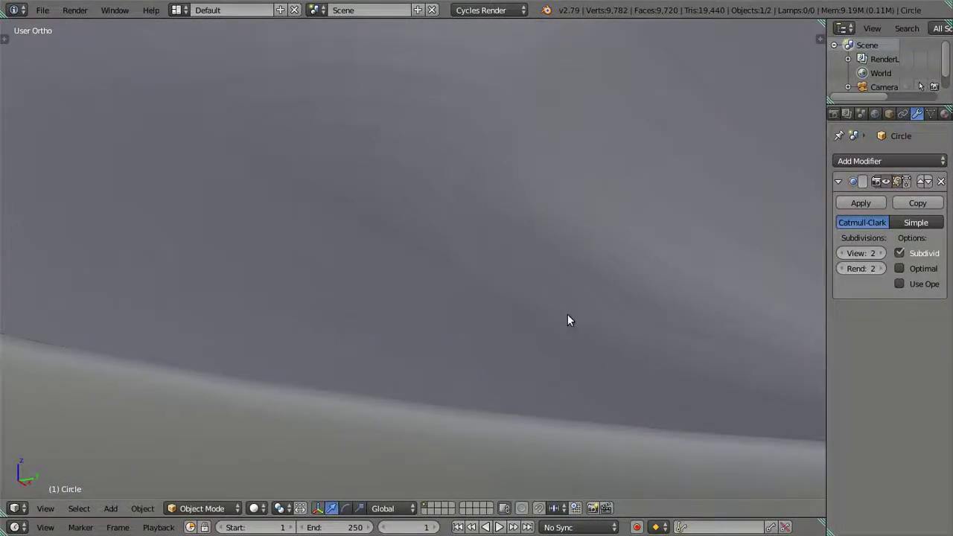
click(844, 253)
click(844, 253)
middle_drag(496, 303, 562, 317)
key(Tab)
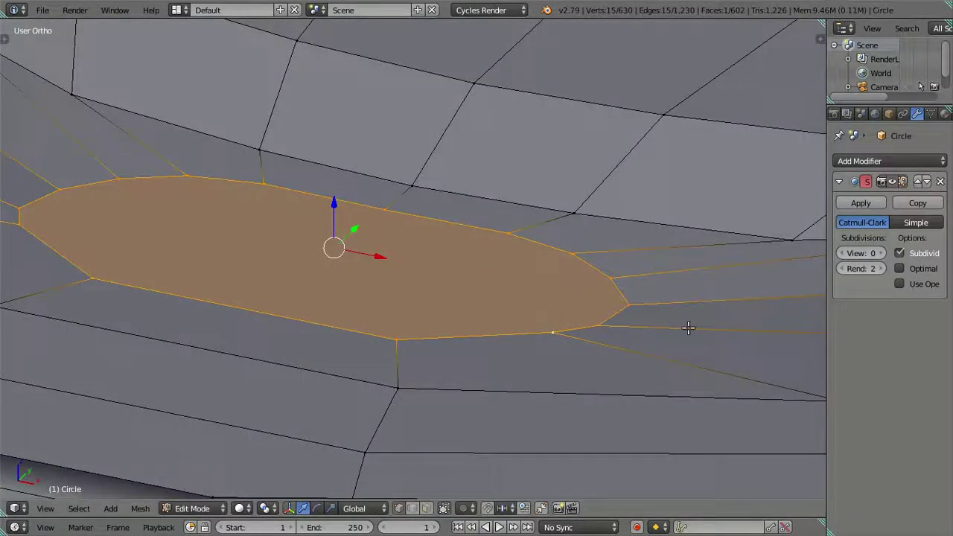
key(i)
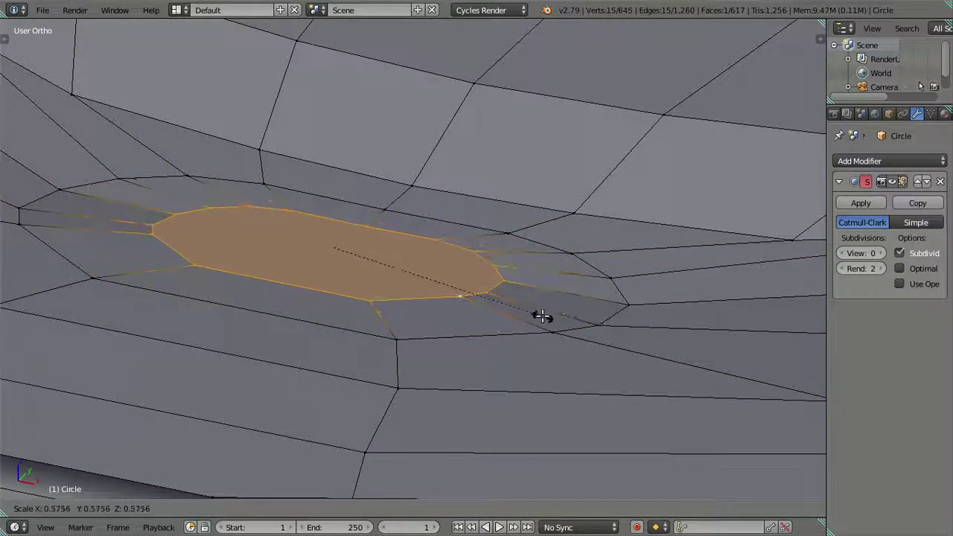
click(538, 317)
Restore the viewport subdivision level to 2 and inspect the smooth shallow recess.
mouse_move(539, 317)
middle_down()
mouse_move(685, 317)
mouse_move(475, 318)
mouse_move(419, 304)
mouse_move(700, 298)
middle_up()
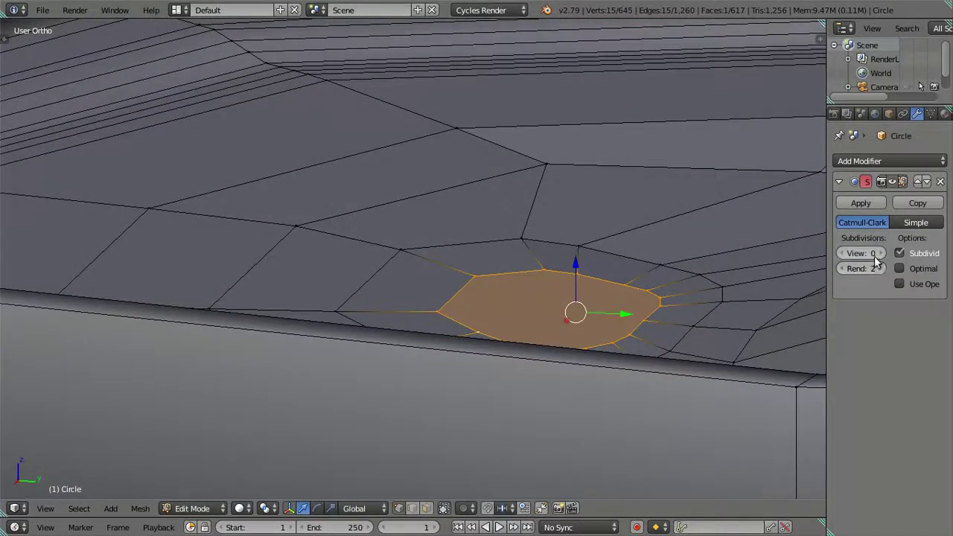
click(877, 254)
click(880, 254)
scroll(476, 283, down, 3)
key(Tab)
scroll(536, 259, up, 5)
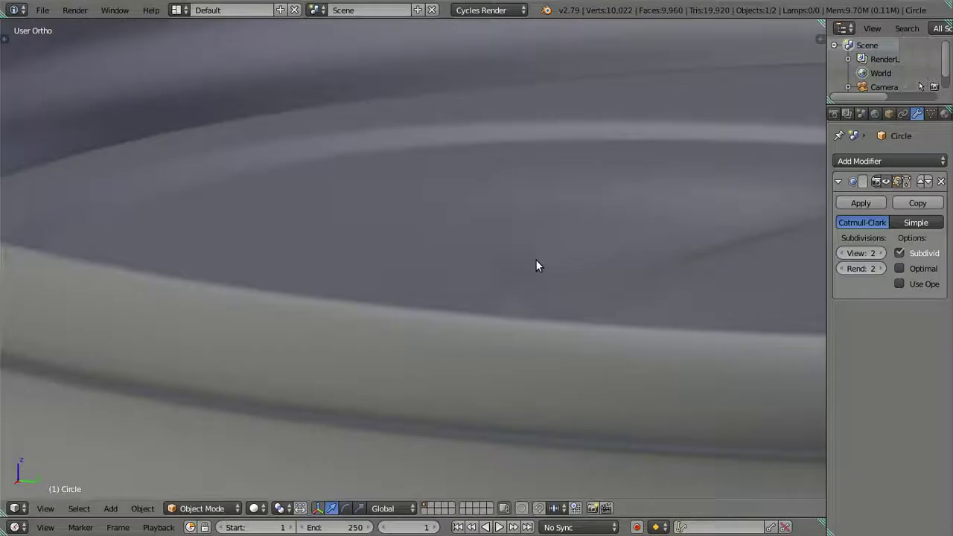
mouse_move(552, 299)
middle_down()
mouse_move(568, 315)
mouse_move(574, 372)
middle_up()
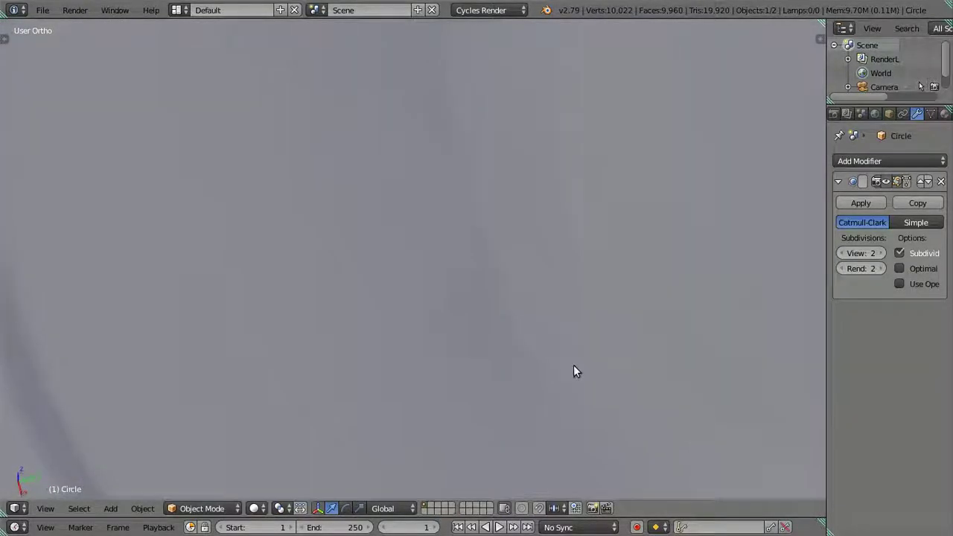
scroll(686, 343, down, 3)
scroll(558, 304, down, 3)
scroll(420, 281, up, 4)
mouse_move(487, 366)
middle_down()
mouse_move(524, 366)
mouse_move(481, 340)
mouse_move(472, 373)
mouse_move(395, 382)
mouse_move(410, 272)
mouse_move(494, 308)
mouse_move(422, 194)
mouse_move(397, 192)
mouse_move(417, 312)
mouse_move(366, 303)
mouse_move(332, 311)
mouse_move(385, 283)
mouse_move(432, 291)
mouse_move(440, 322)
mouse_move(417, 375)
mouse_move(506, 275)
mouse_move(519, 277)
middle_up()
Deselect the left part of the inset's edges and rotate the remaining ones flatter.
key(Tab)
scroll(410, 269, up, 3)
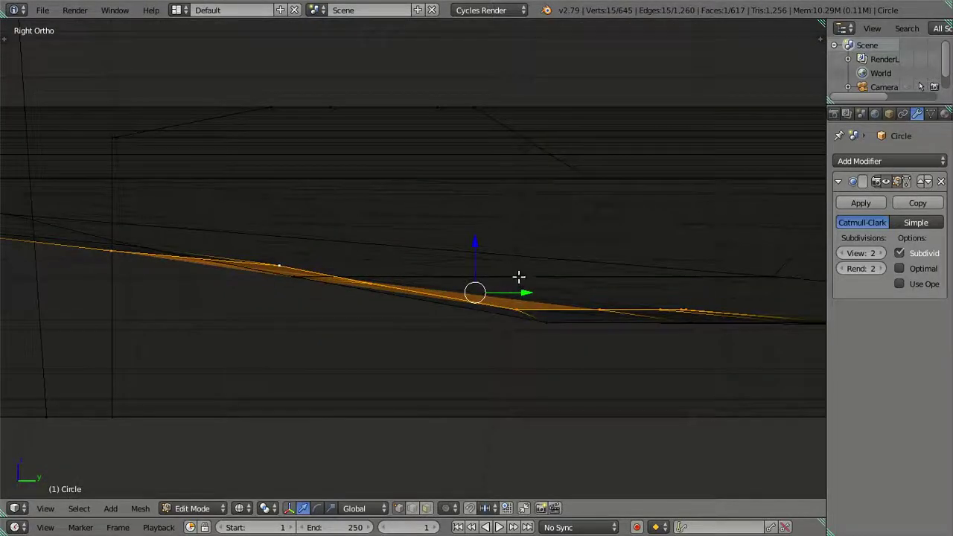
scroll(553, 313, down, 1)
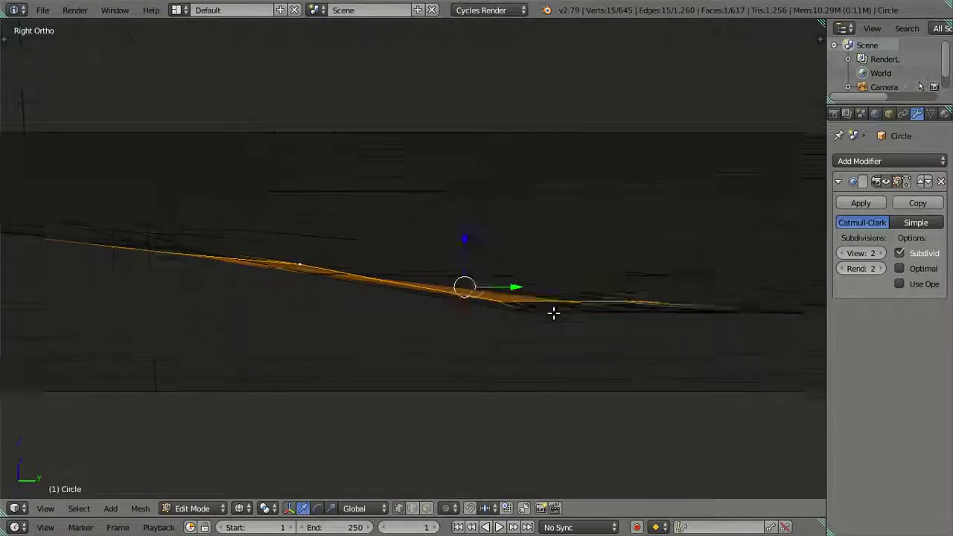
scroll(553, 313, down, 1)
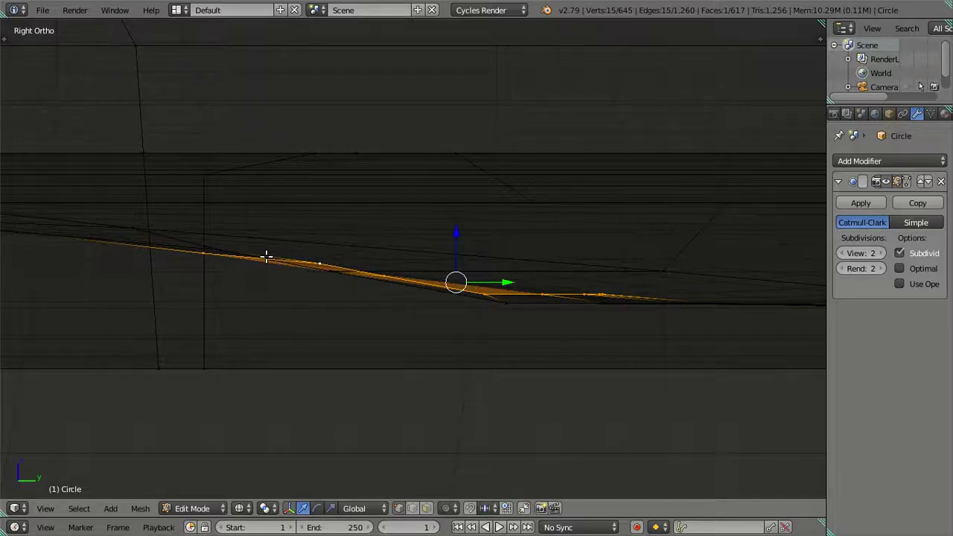
middle_drag(128, 241, 377, 263)
right_click(412, 327)
key(r)
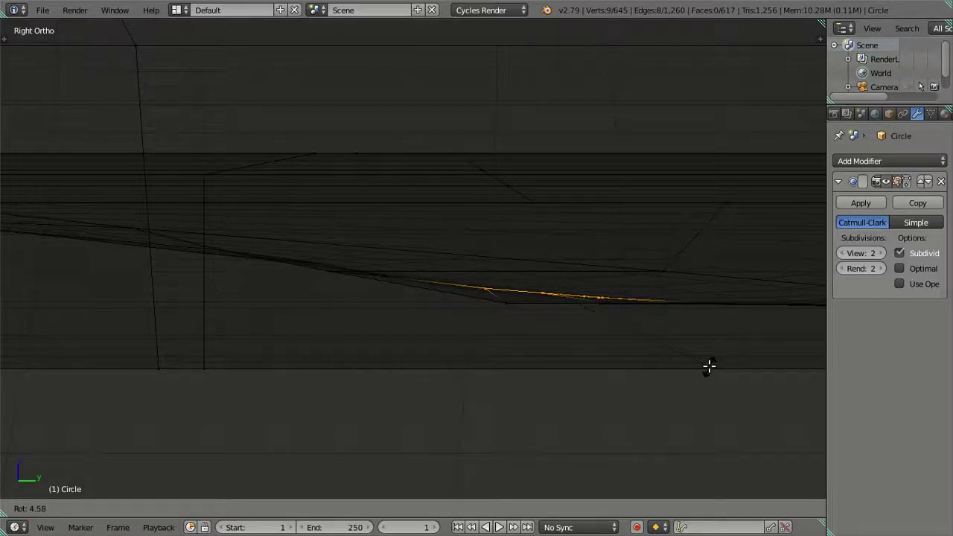
click(708, 366)
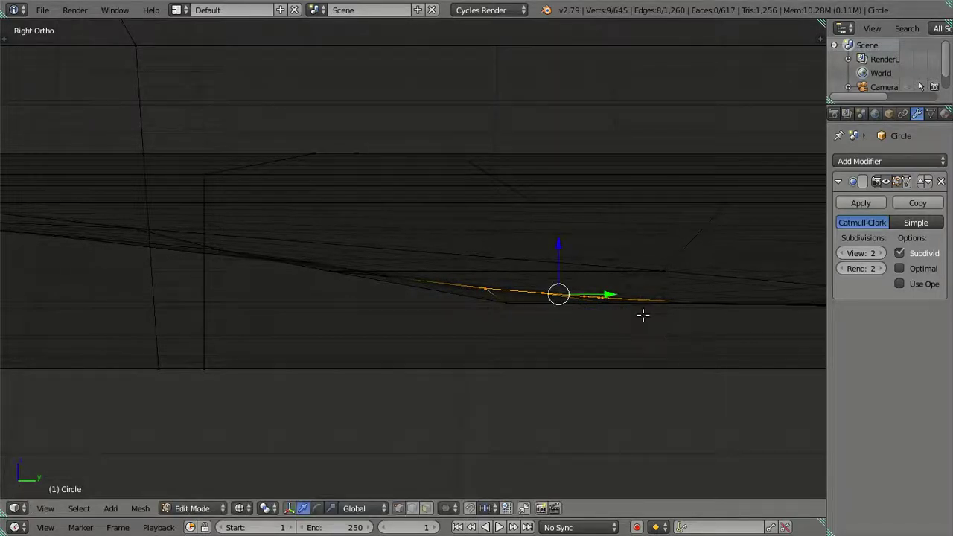
Select the inner ring loop, circle-deselect its left edges in Right Ortho, and rotate the rest.
mouse_move(634, 306)
middle_down()
mouse_move(583, 285)
mouse_move(585, 315)
mouse_move(573, 301)
middle_up()
alt+right_click(474, 374)
key(KP_3)
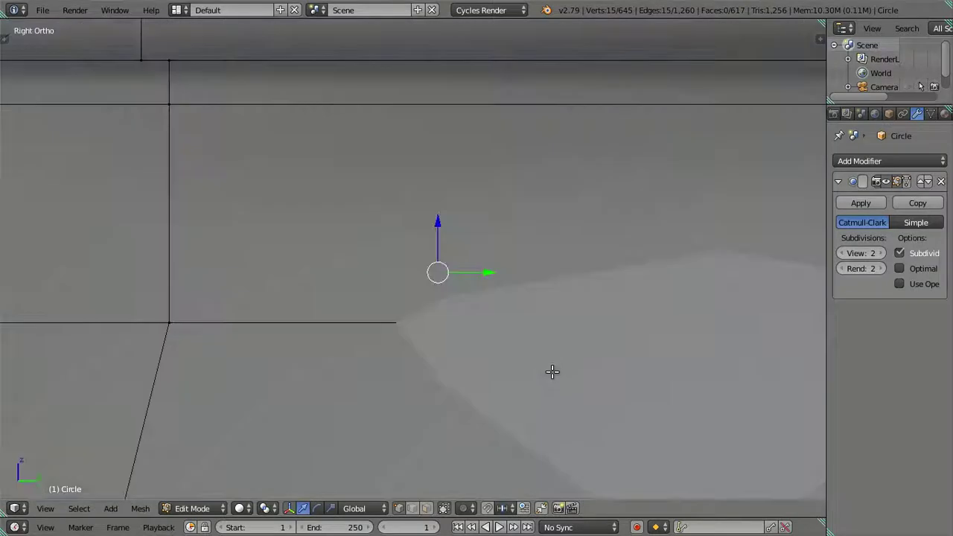
scroll(526, 317, up, 2)
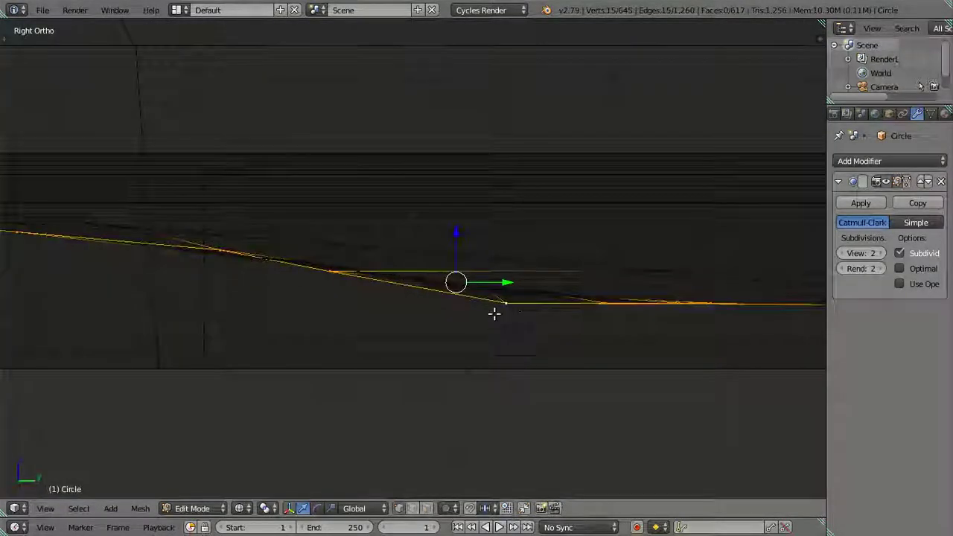
key(c)
mouse_move(105, 230)
middle_down()
mouse_move(276, 234)
mouse_move(358, 263)
middle_up()
key(Escape)
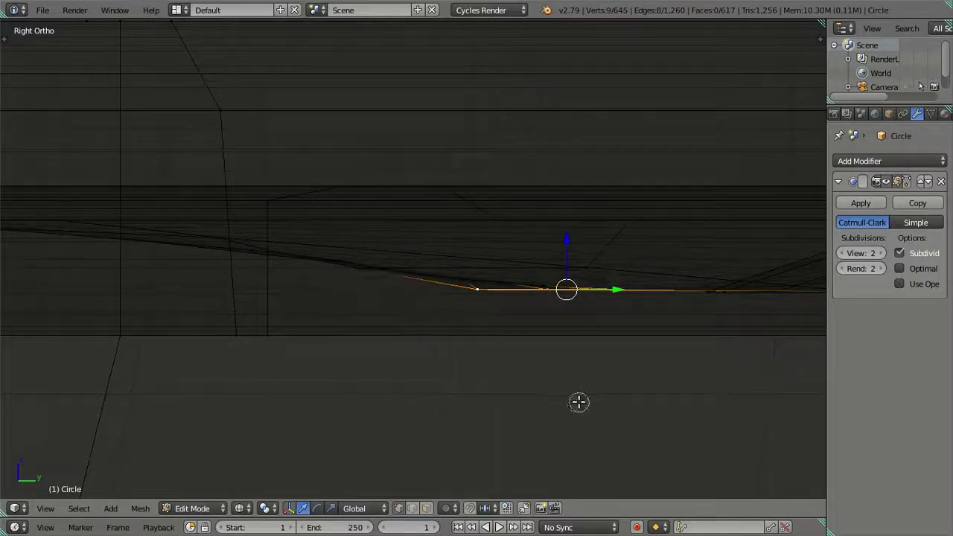
scroll(589, 386, up, 3)
mouse_move(618, 379)
shift+middle_down()
mouse_move(438, 318)
mouse_move(383, 311)
shift+middle_up()
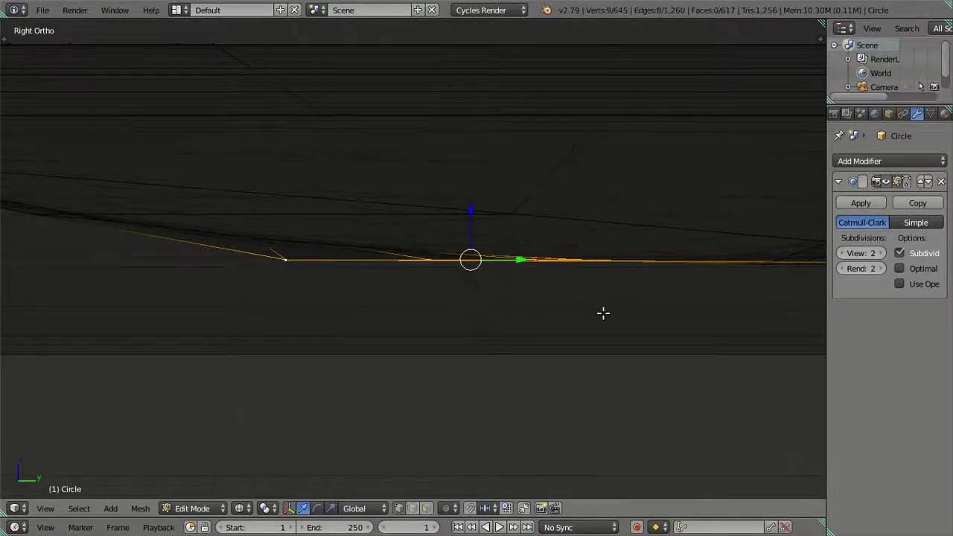
key(r)
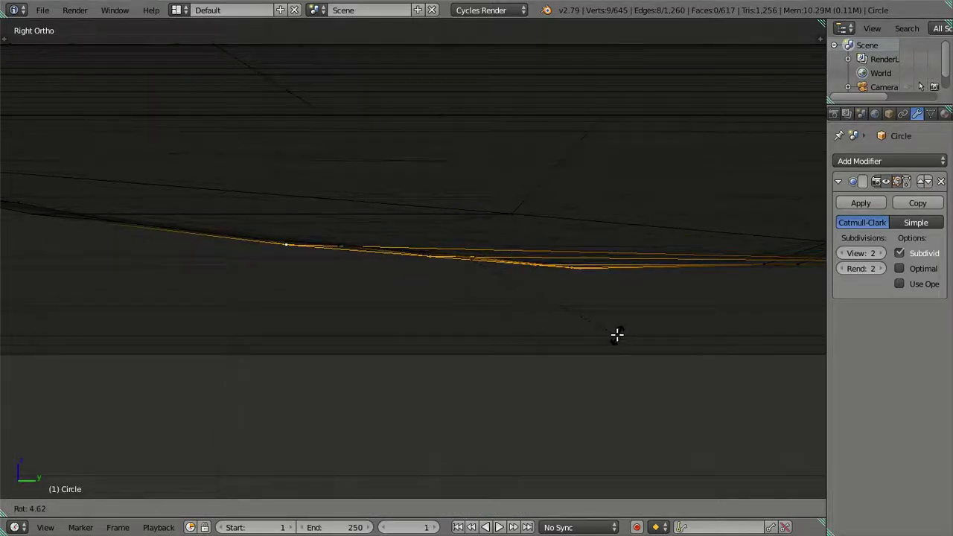
click(618, 336)
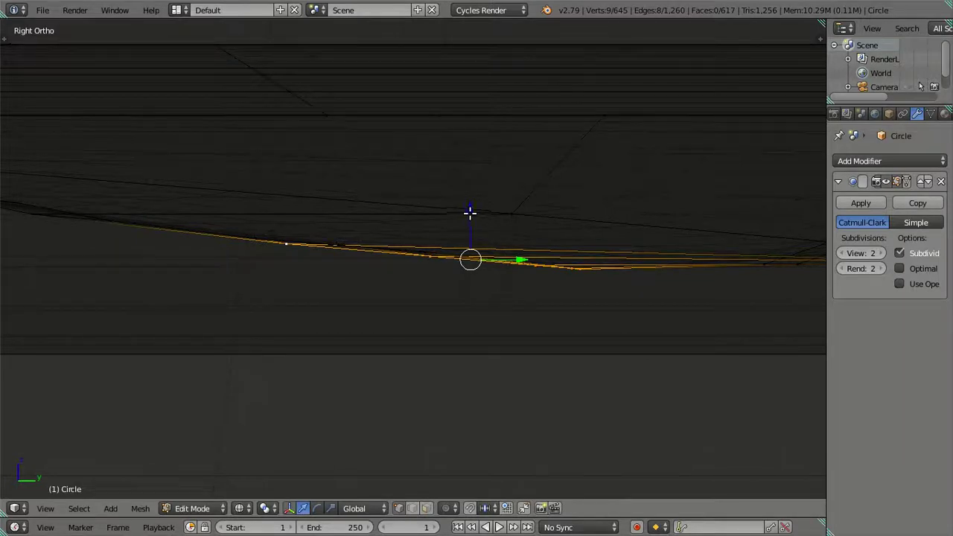
Preview the jar in rendered shading in Object Mode, then return to solid shading in Edit Mode.
key(g)
key(z)
key(Escape)
key(shift+z)
mouse_move(458, 280)
middle_down()
mouse_move(484, 313)
mouse_move(478, 384)
mouse_move(594, 351)
mouse_move(603, 308)
mouse_move(573, 335)
mouse_move(519, 350)
middle_up()
key(Tab)
key(shift+z)
key(Tab)
key(ctrl+r)
mouse_move(519, 279)
middle_down()
mouse_move(513, 345)
mouse_move(491, 319)
mouse_move(575, 303)
mouse_move(602, 213)
mouse_move(532, 217)
mouse_move(400, 256)
middle_up()
Add a Ctrl+R loop cut around the capsule inset, slide it into place, and view the smoothed jar.
scroll(414, 254, up, 2)
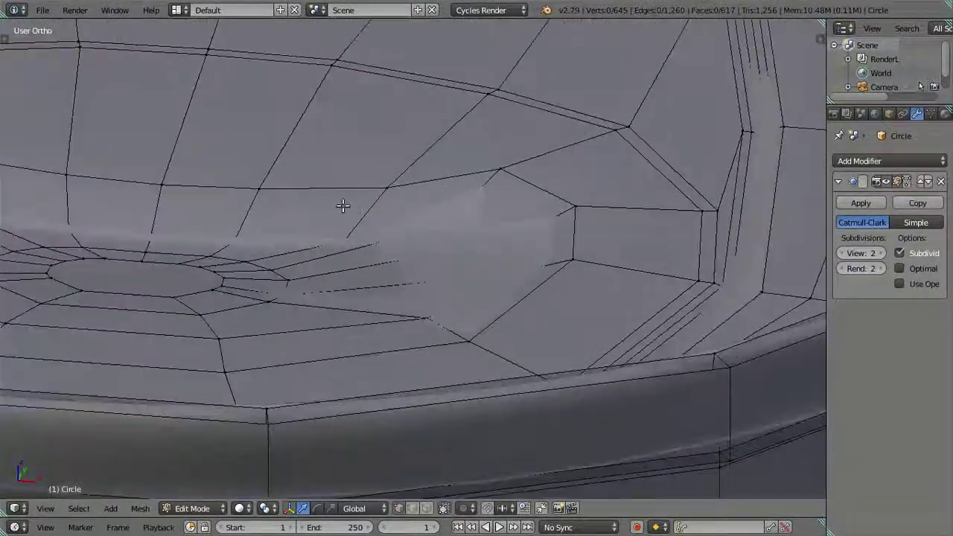
key(ctrl+r)
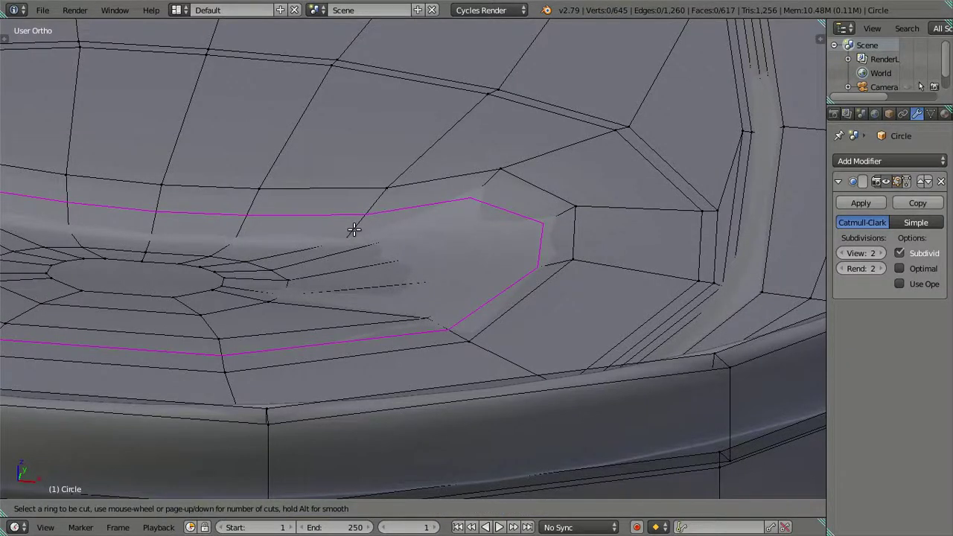
click(341, 258)
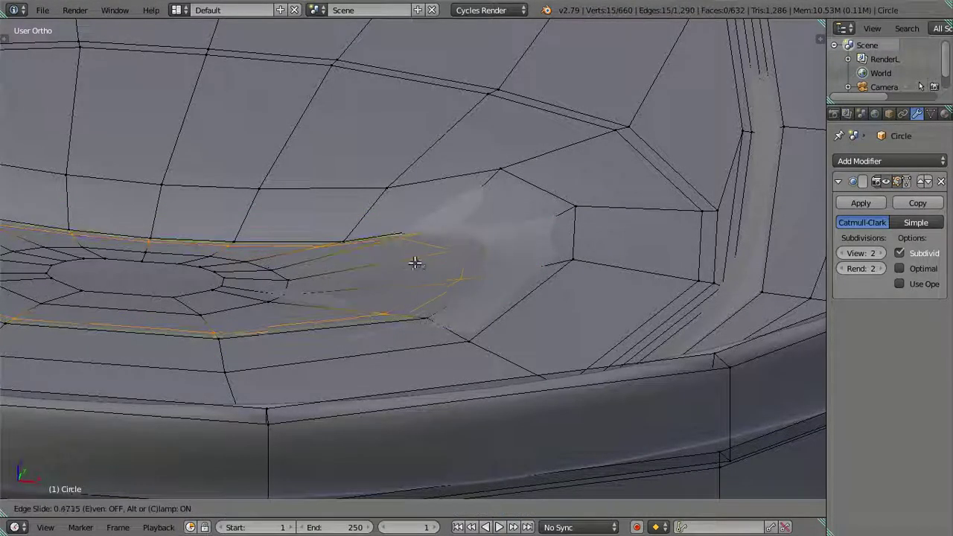
key(Escape)
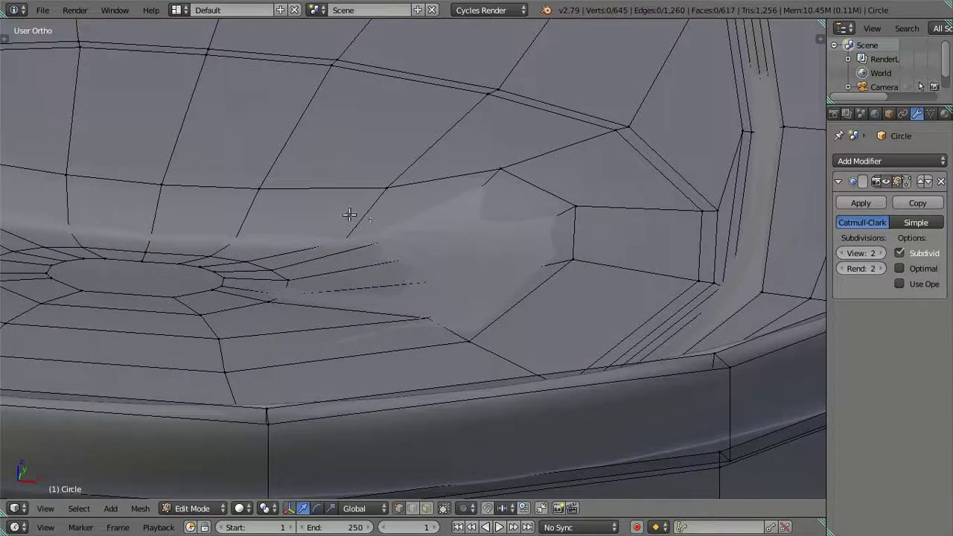
key(ctrl+r)
click(376, 213)
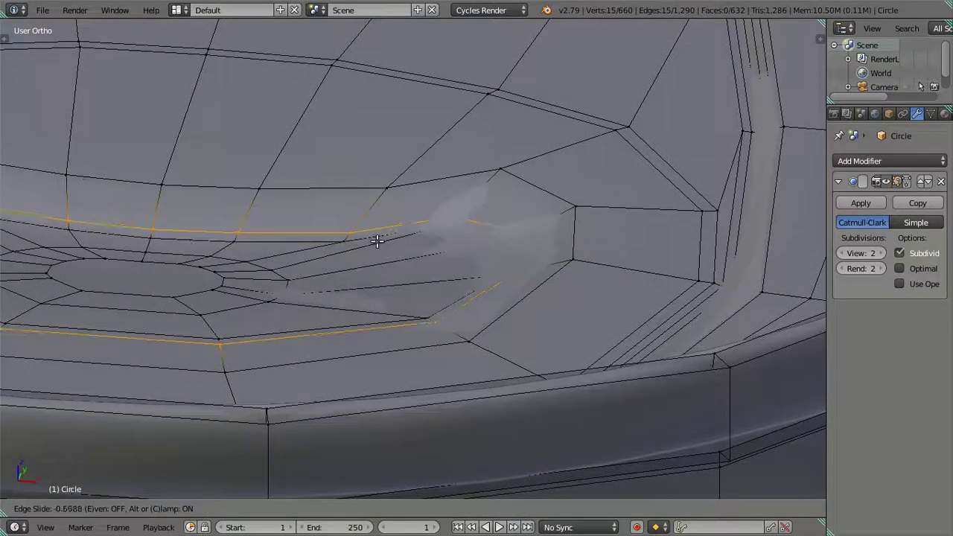
click(378, 237)
click(379, 202)
click(396, 187)
key(Tab)
mouse_move(398, 245)
middle_down()
mouse_move(481, 300)
mouse_move(529, 268)
mouse_move(496, 354)
mouse_move(466, 367)
mouse_move(364, 291)
mouse_move(266, 270)
mouse_move(290, 275)
mouse_move(293, 235)
mouse_move(315, 238)
mouse_move(335, 261)
mouse_move(506, 263)
mouse_move(425, 249)
middle_up()
Undo the earlier loop, try a 6-cut loop along the capsule ring, then undo it.
key(Tab)
key(ctrl+z)
scroll(438, 236, up, 5)
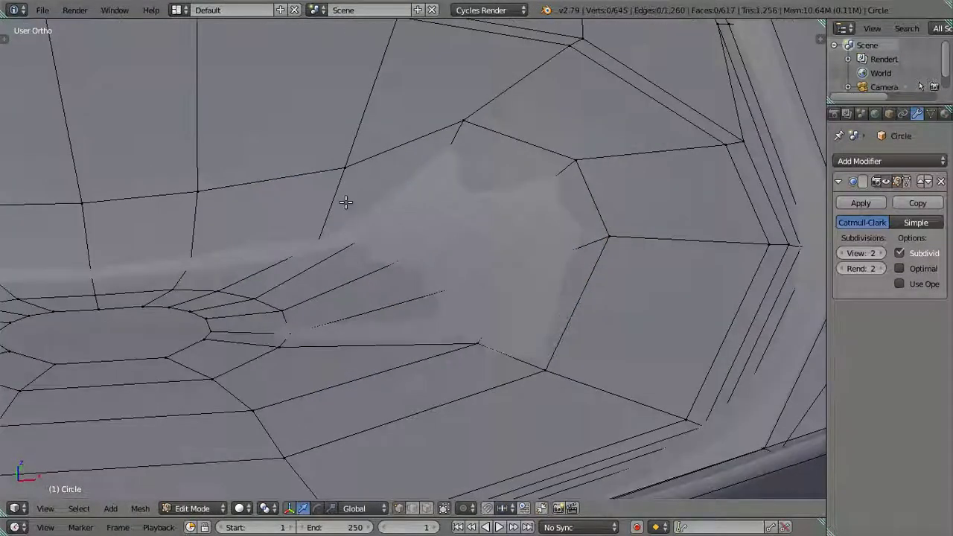
key(ctrl+r)
scroll(325, 206, up, 4)
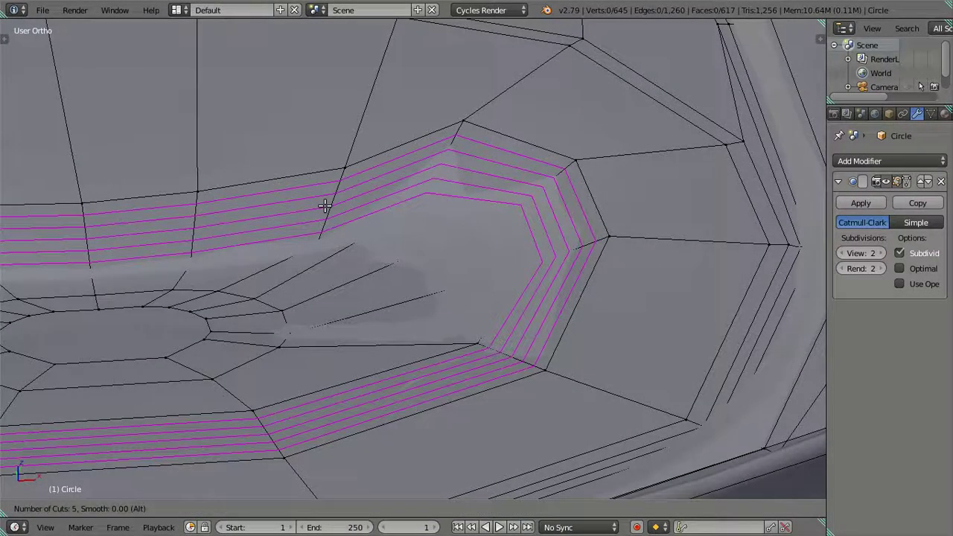
scroll(324, 206, up, 1)
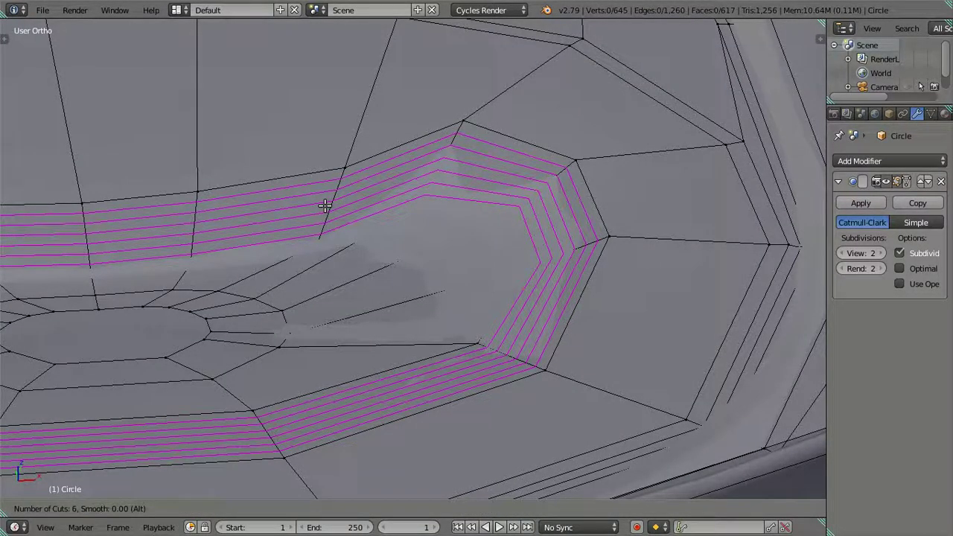
click(325, 207)
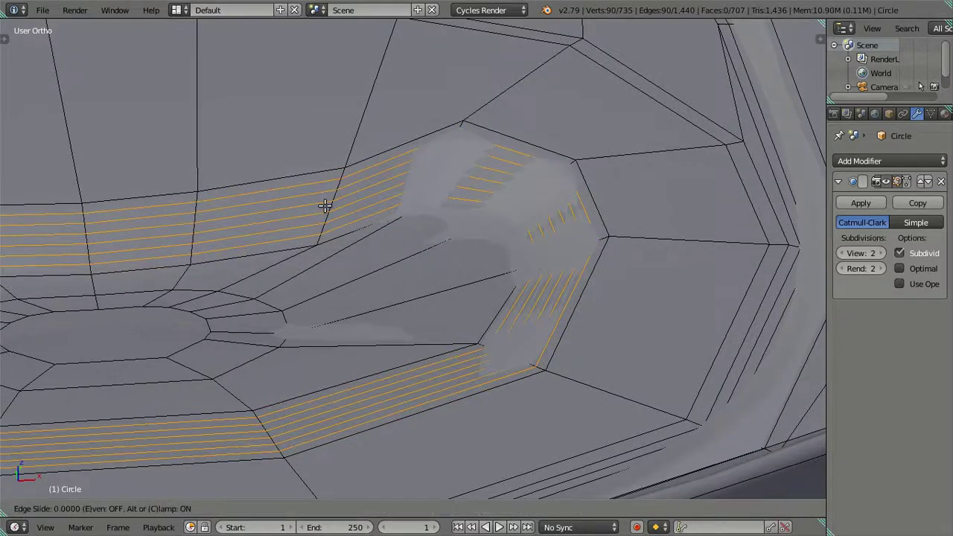
right_click(325, 206)
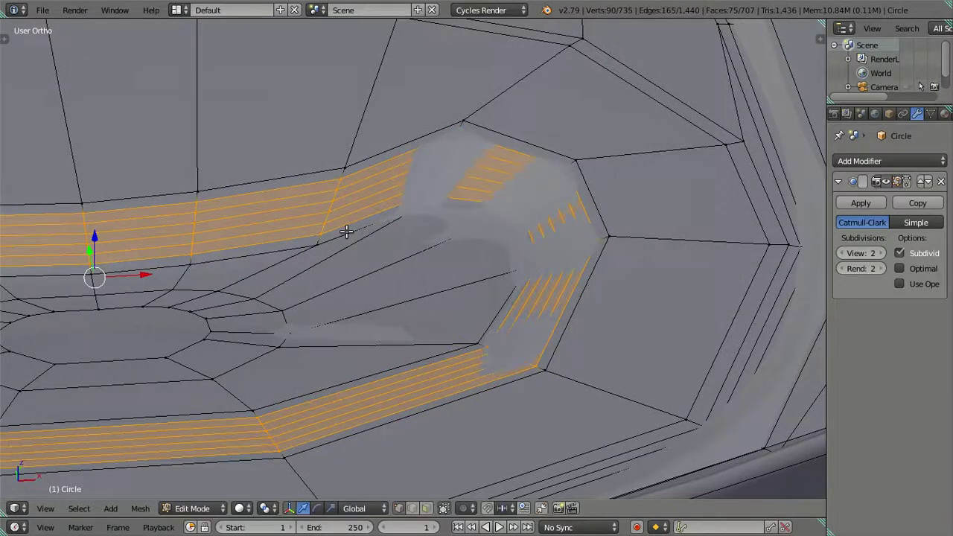
key(ctrl+z)
In edge select mode, cut 6 centred loops, keep two out of the selection, and dissolve the others.
key(ctrl+Tab)
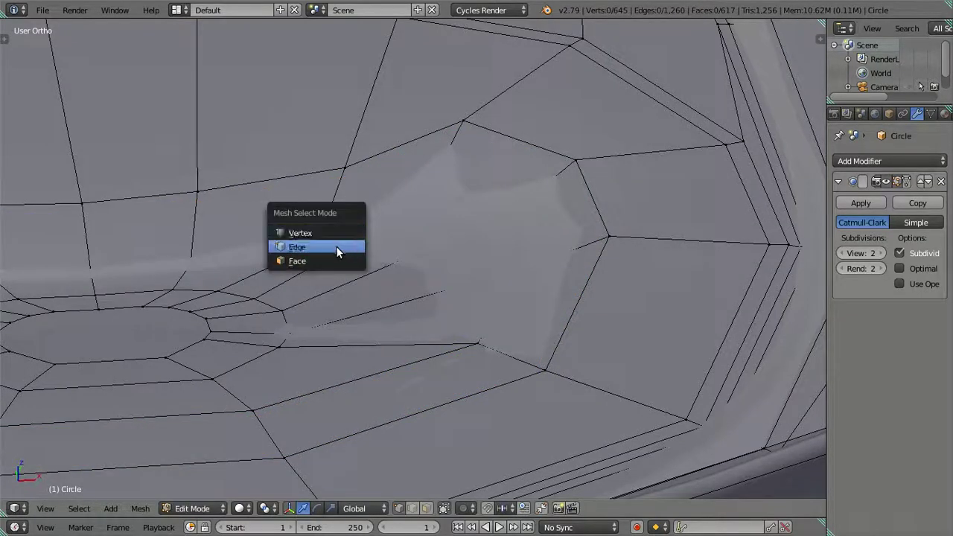
click(336, 248)
key(ctrl+r)
scroll(338, 216, up, 3)
scroll(339, 216, up, 2)
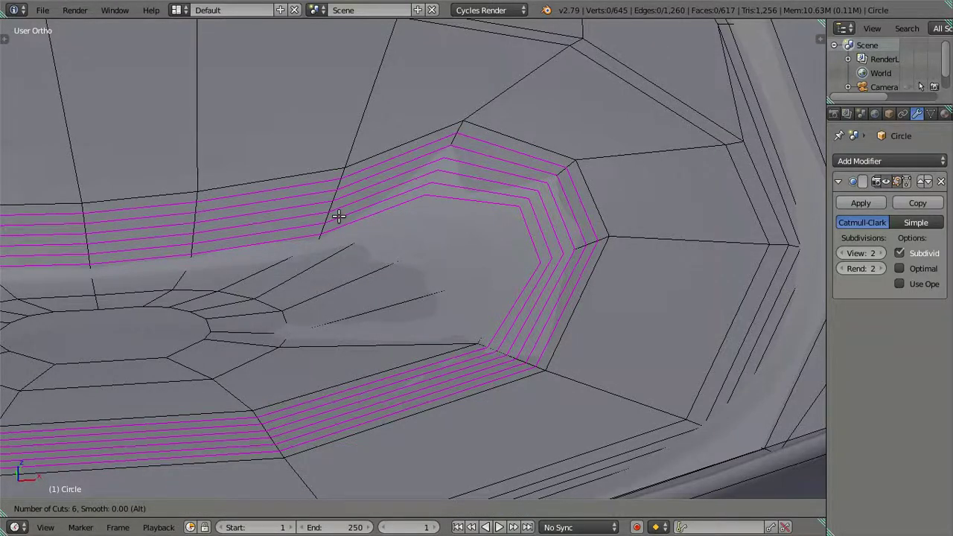
click(338, 216)
right_click(339, 216)
alt+shift+right_click(291, 183)
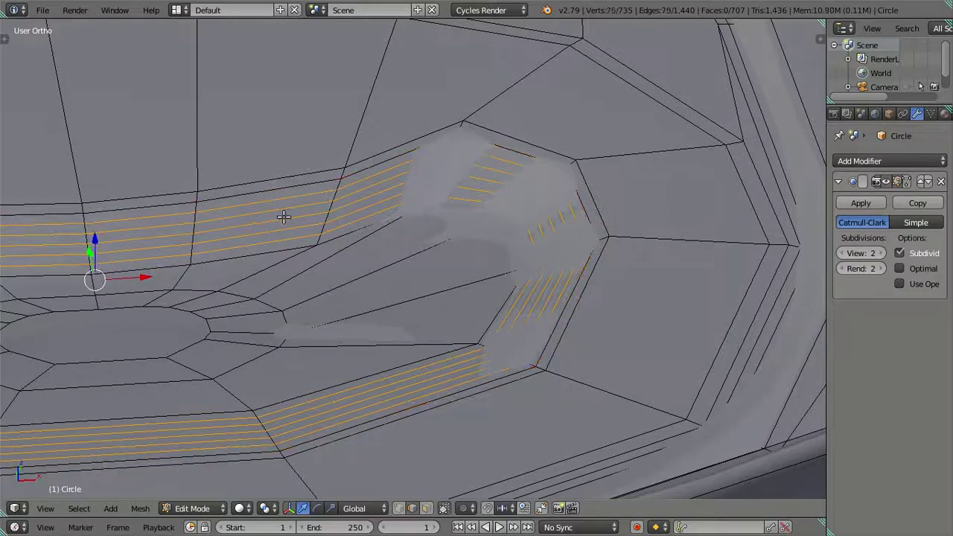
alt+shift+right_click(287, 241)
key(x)
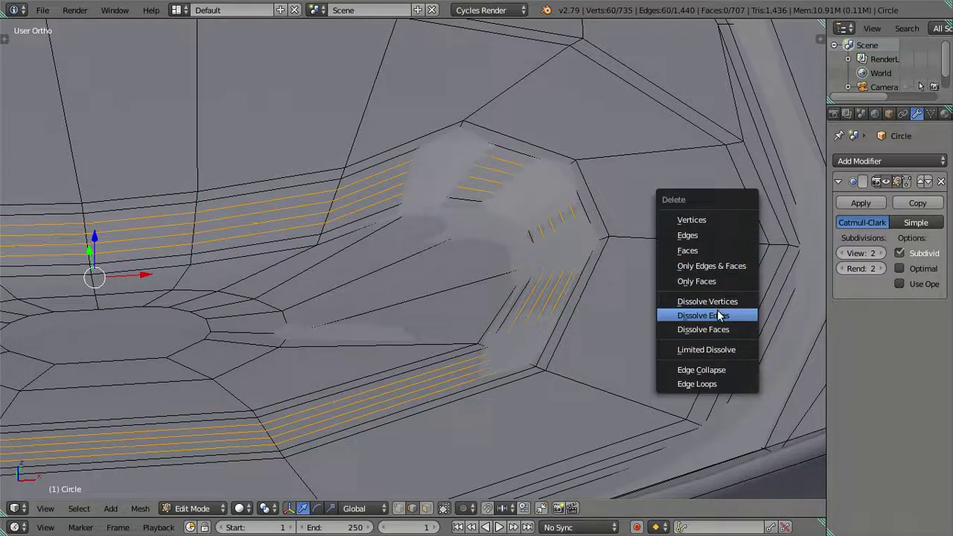
click(717, 312)
mouse_move(648, 281)
middle_down()
mouse_move(543, 266)
mouse_move(440, 307)
mouse_move(410, 287)
mouse_move(417, 277)
mouse_move(531, 265)
mouse_move(632, 242)
mouse_move(610, 268)
middle_up()
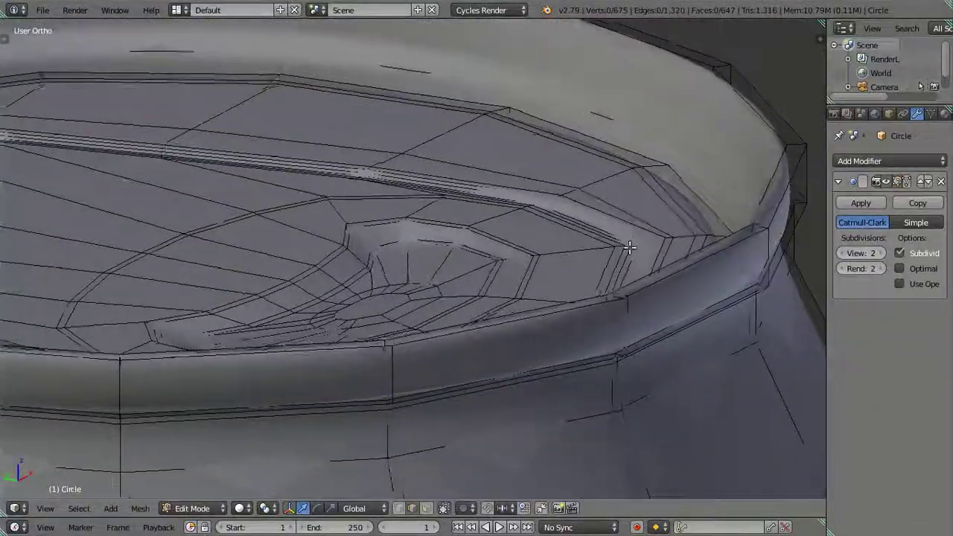
scroll(595, 297, up, 3)
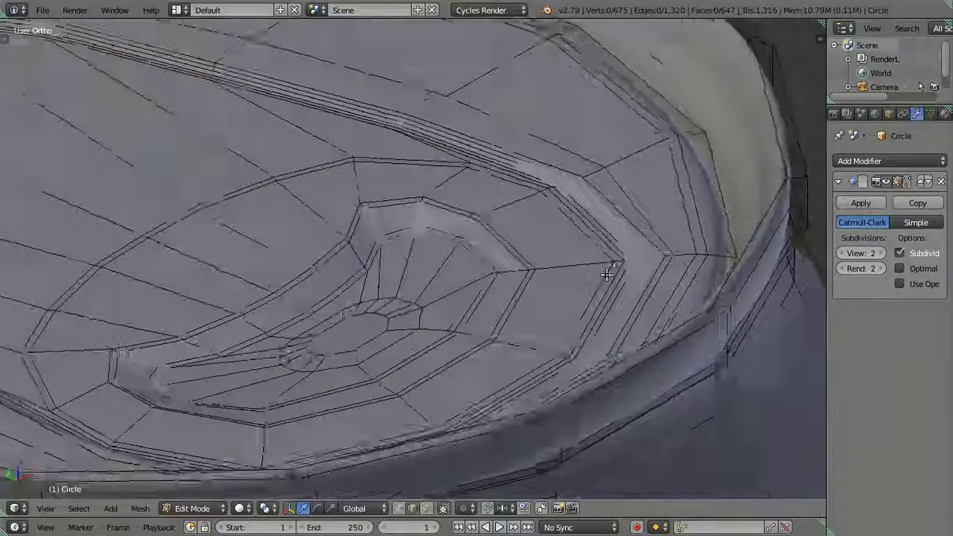
scroll(589, 306, up, 3)
key(Tab)
mouse_move(538, 258)
middle_down()
mouse_move(534, 358)
mouse_move(427, 288)
mouse_move(376, 213)
mouse_move(383, 206)
middle_up()
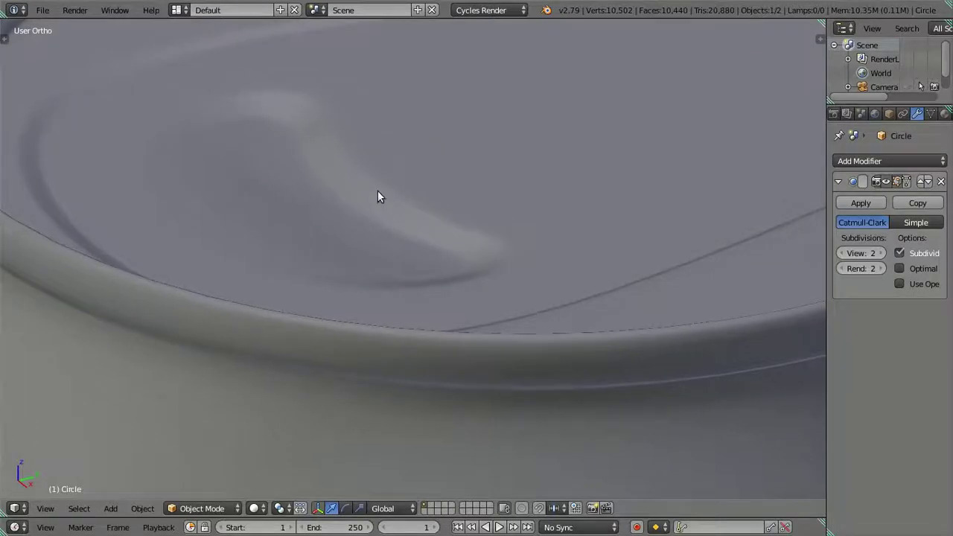
key(Tab)
scroll(446, 239, up, 2)
scroll(472, 254, up, 2)
mouse_move(473, 253)
middle_down()
mouse_move(500, 247)
mouse_move(493, 225)
mouse_move(531, 234)
mouse_move(521, 297)
mouse_move(513, 287)
mouse_move(574, 245)
mouse_move(581, 243)
mouse_move(580, 260)
mouse_move(609, 248)
middle_up()
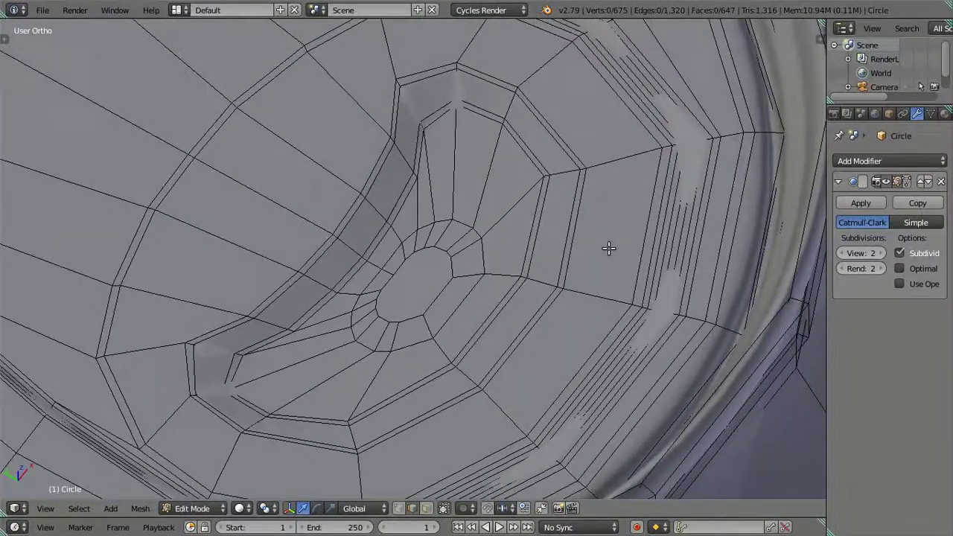
Delete the two face rings and the central disc face of the capsule inset, leaving a hole.
click(427, 509)
alt+right_click(439, 343)
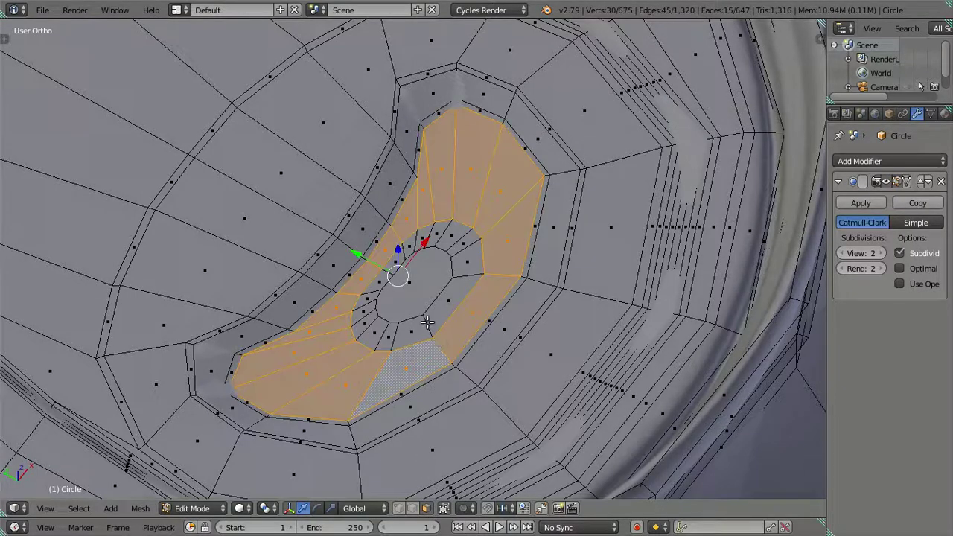
alt+shift+right_click(427, 322)
shift+right_click(428, 283)
middle_drag(428, 283, 531, 236)
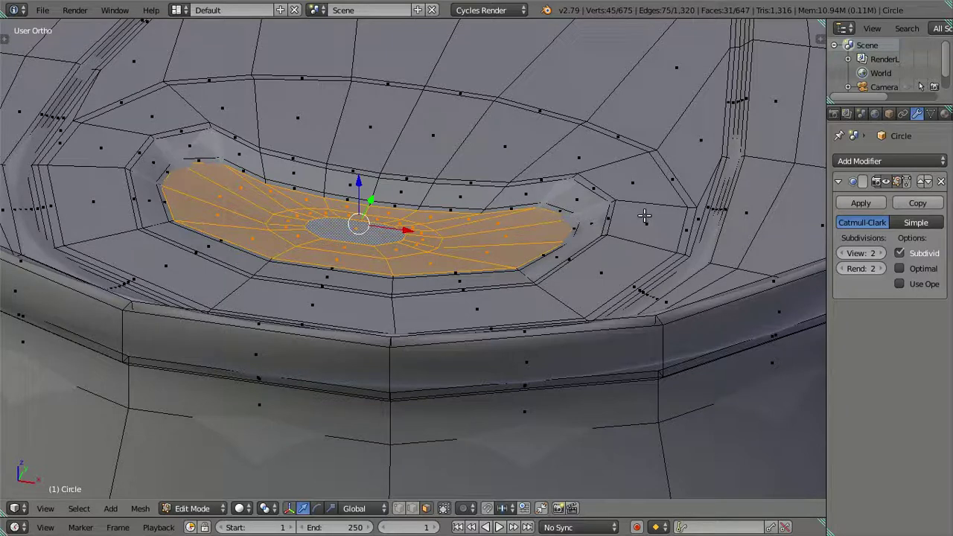
key(x)
click(611, 153)
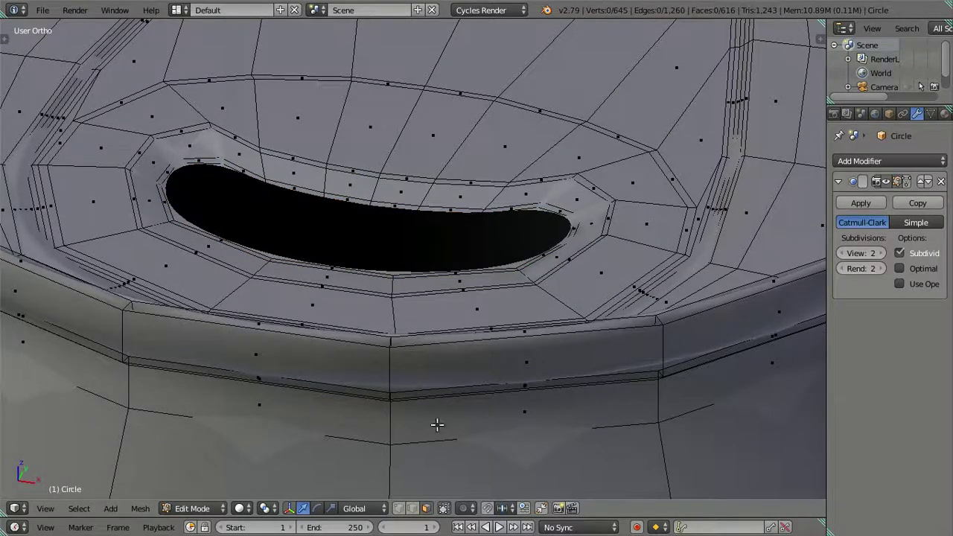
Fill the hole's boundary loop with a single face, then delete that fill face.
click(411, 509)
alt+right_click(462, 211)
key(f)
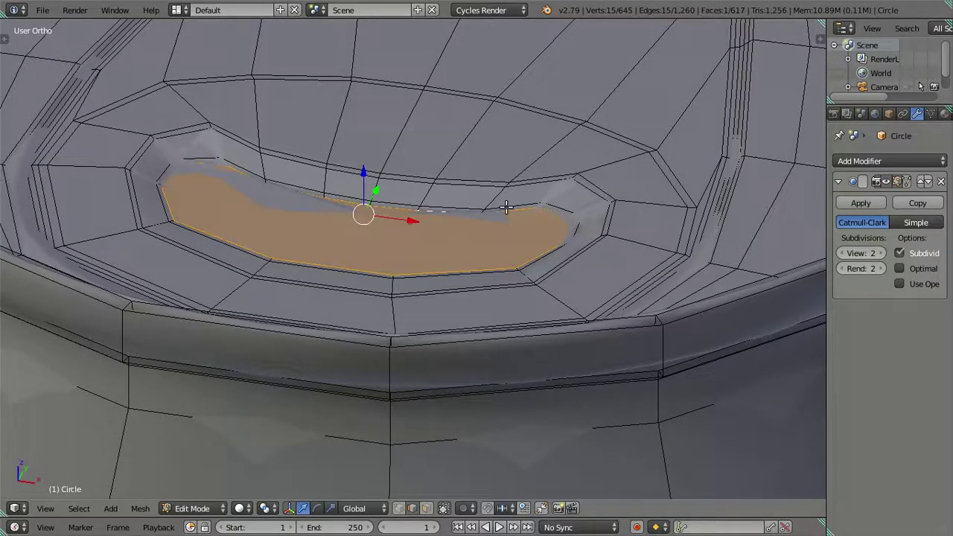
key(Tab)
key(Tab)
mouse_move(511, 240)
middle_down()
mouse_move(508, 315)
mouse_move(490, 274)
middle_up()
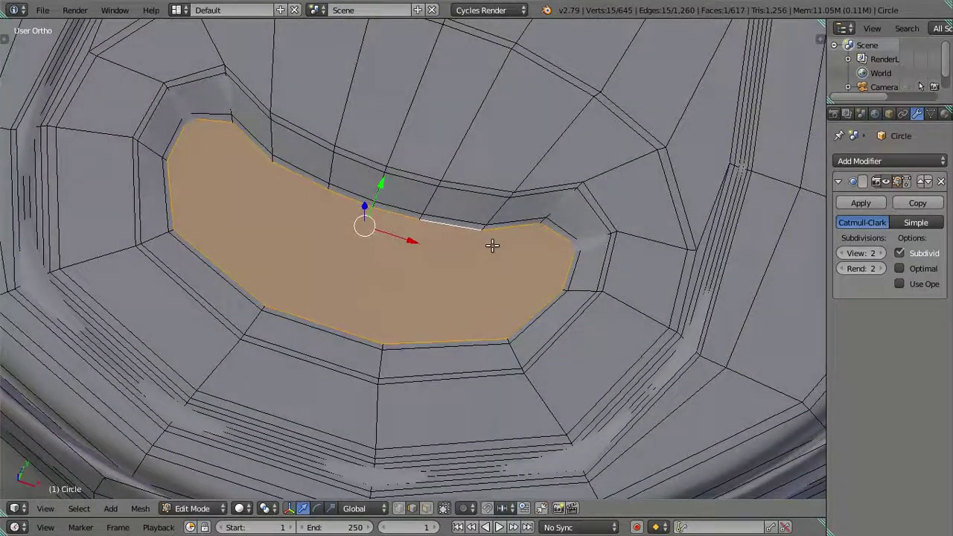
key(x)
click(492, 245)
Undo twice to restore the original centre faces, then view the smoothed jar in Object Mode.
key(ctrl+z)
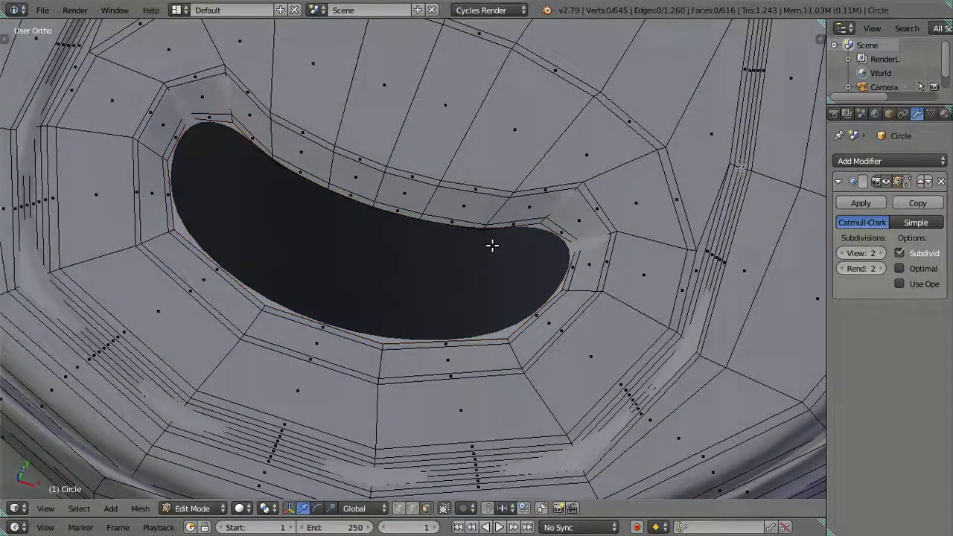
key(ctrl+z)
key(a)
mouse_move(492, 246)
middle_down()
mouse_move(483, 279)
mouse_move(529, 283)
mouse_move(578, 258)
mouse_move(534, 319)
mouse_move(396, 247)
mouse_move(452, 228)
mouse_move(416, 262)
middle_up()
key(Tab)
scroll(567, 254, down, 3)
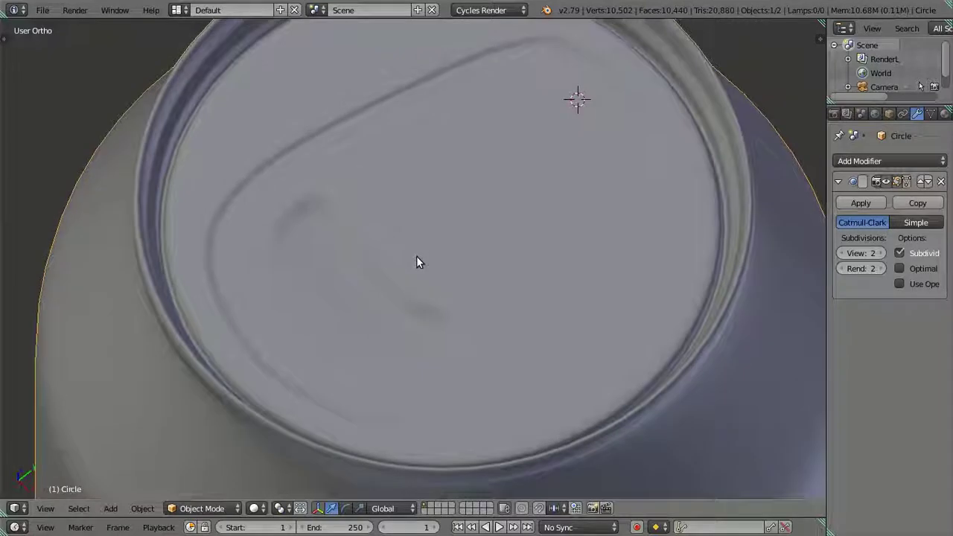
Re-enter Edit Mode on the jar in Top Ortho view and choose a selection element type.
mouse_move(492, 249)
middle_down()
mouse_move(452, 267)
mouse_move(457, 284)
mouse_move(496, 298)
middle_up()
key(Tab)
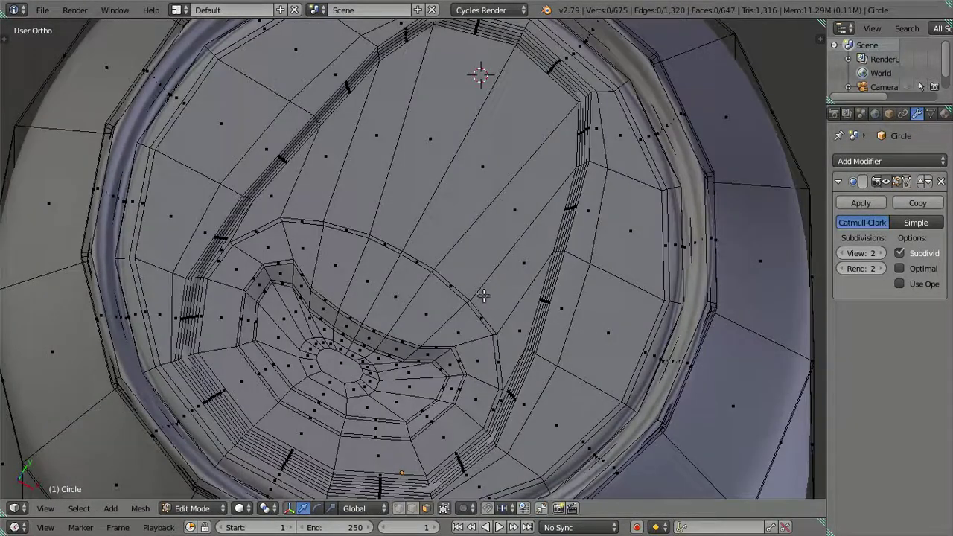
key(KP_7)
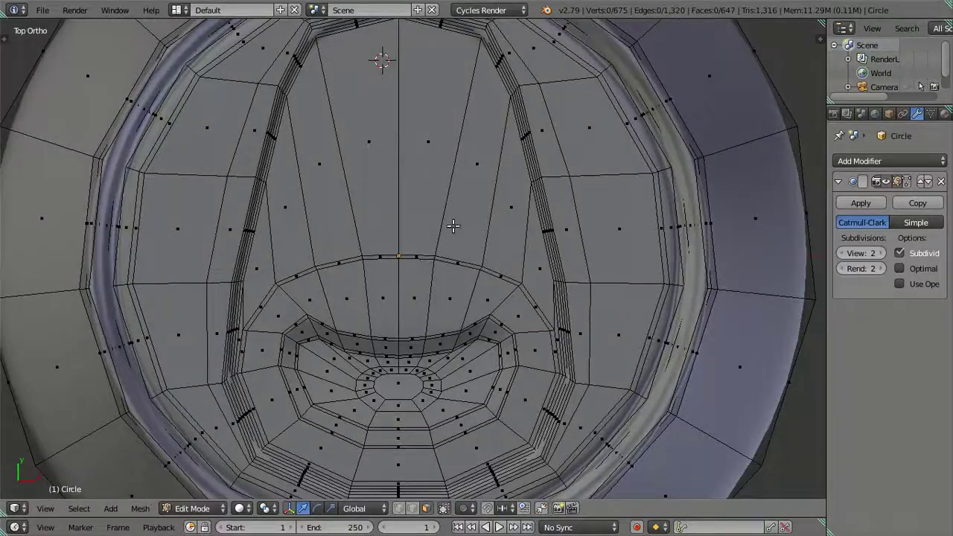
key(ctrl+Tab)
click(453, 226)
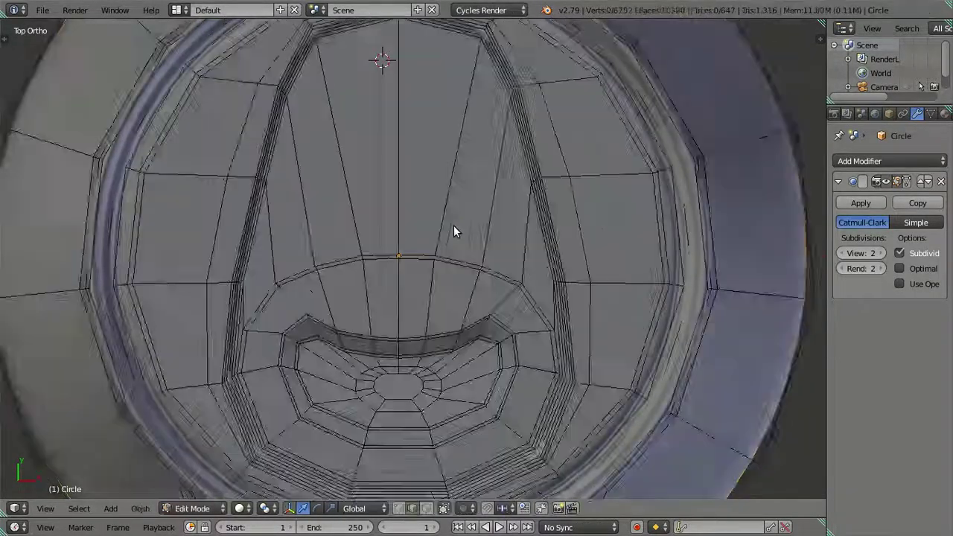
scroll(453, 225, up, 3)
key(Tab)
key(Tab)
key(Tab)
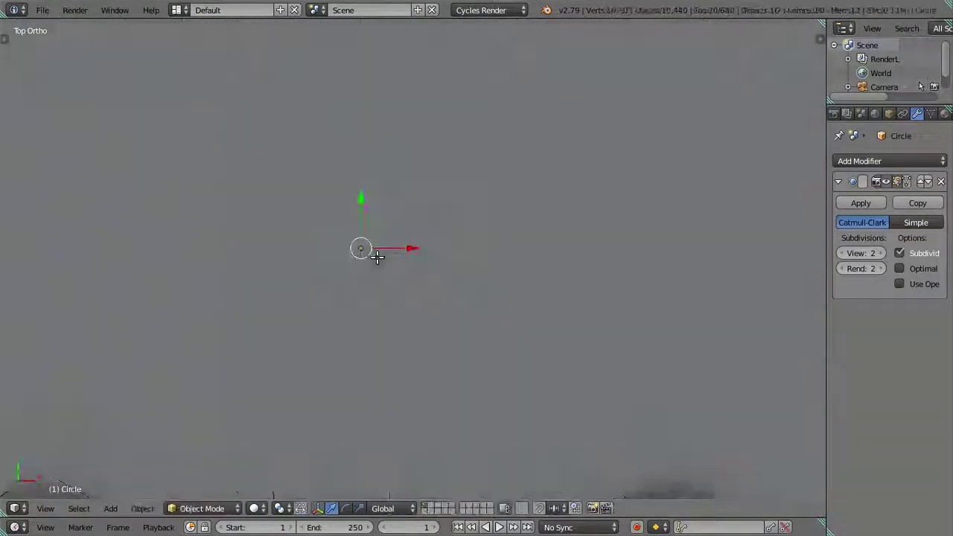
Inspect the jar from angled and side views, then zoom in top-down on the capsule's upper edge.
key(Tab)
middle_drag(387, 261, 449, 225)
scroll(449, 224, down, 3)
scroll(459, 225, down, 3)
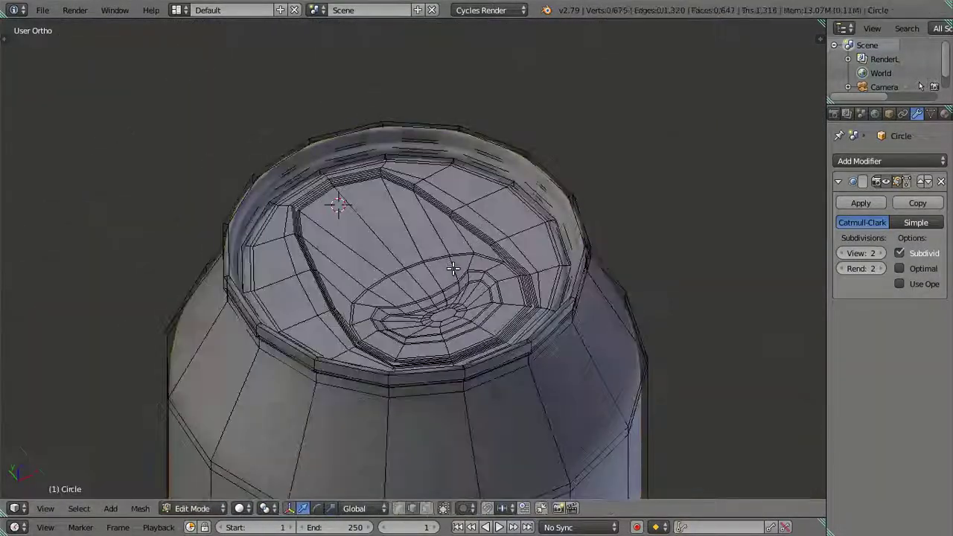
scroll(455, 253, down, 2)
scroll(455, 289, down, 1)
key(Tab)
mouse_move(451, 274)
middle_down()
mouse_move(439, 217)
mouse_move(468, 302)
mouse_move(449, 367)
middle_up()
key(Tab)
key(Tab)
key(Tab)
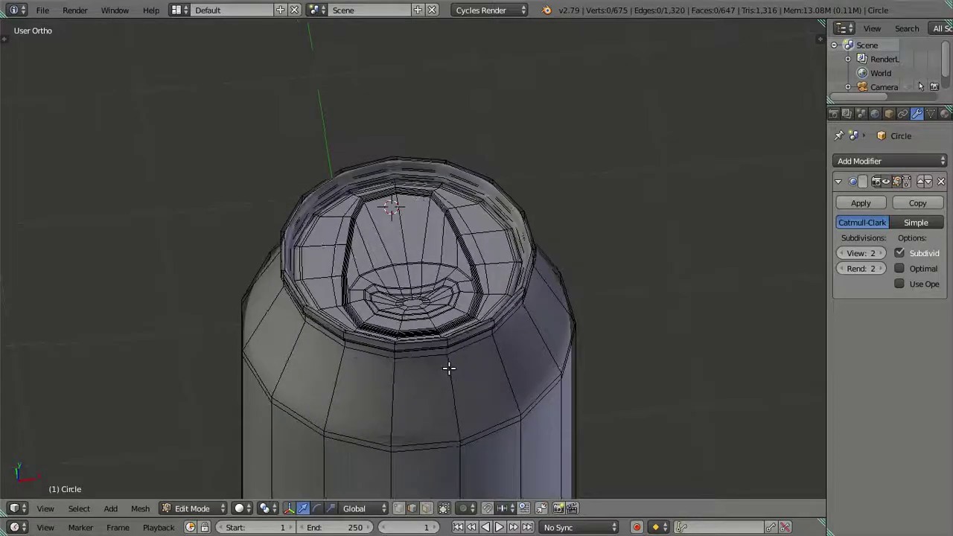
key(Tab)
key(Tab)
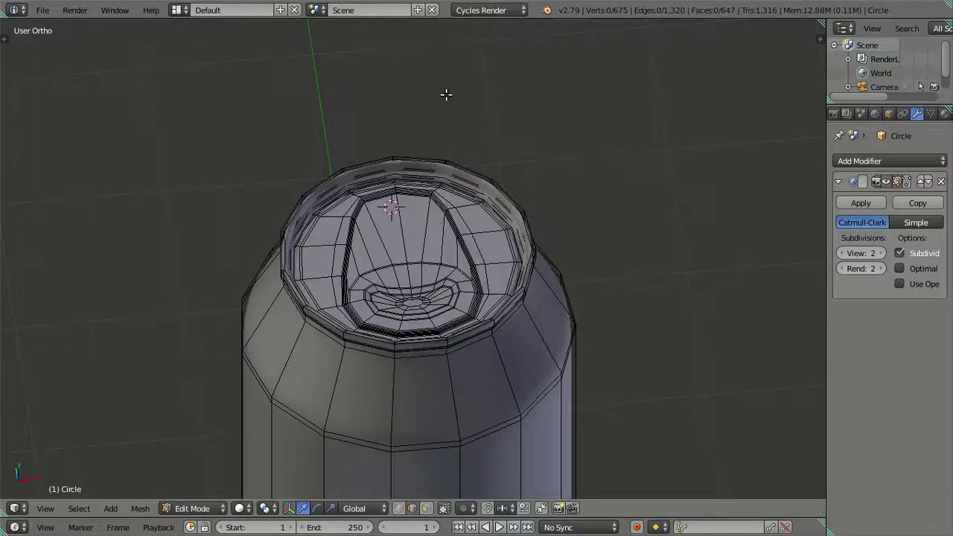
scroll(378, 159, up, 3)
scroll(375, 143, up, 2)
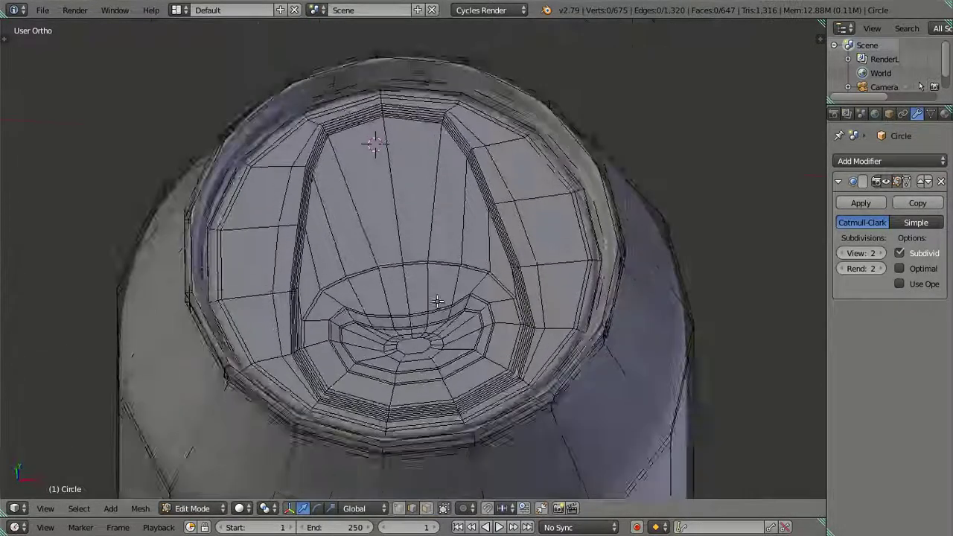
middle_drag(375, 142, 417, 333)
key(KP_7)
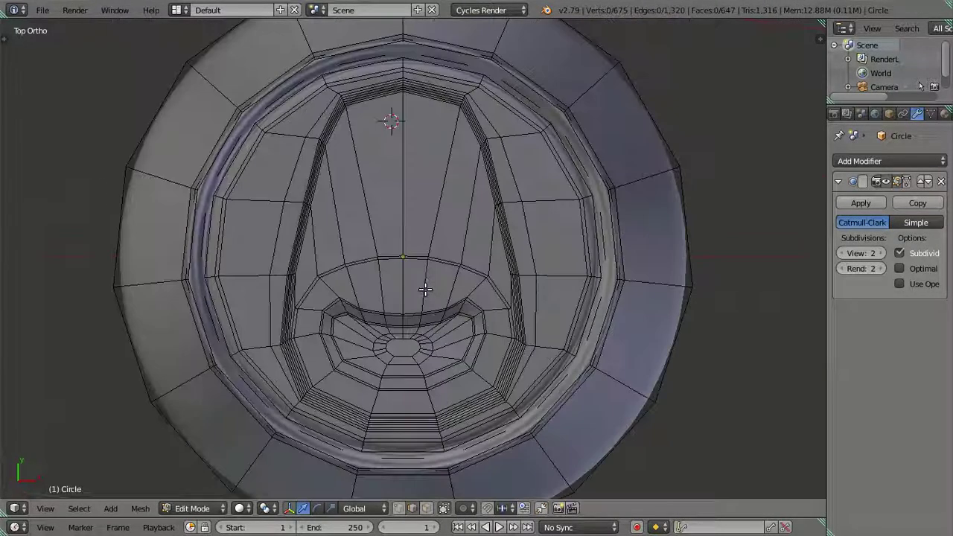
scroll(437, 236, up, 2)
scroll(436, 236, up, 2)
scroll(436, 236, up, 2)
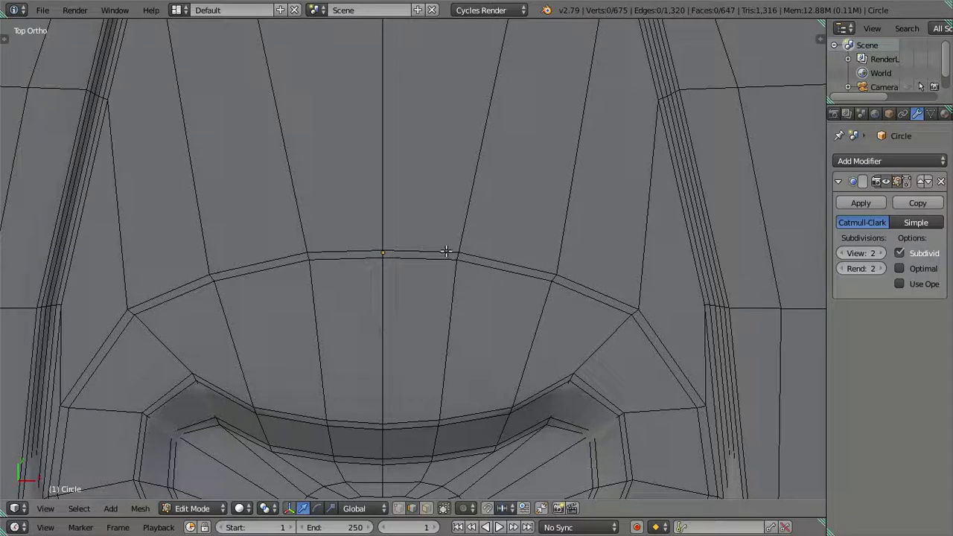
Snap the 3D cursor to the vertex midway along the capsule's upper edge.
key(ctrl+Tab)
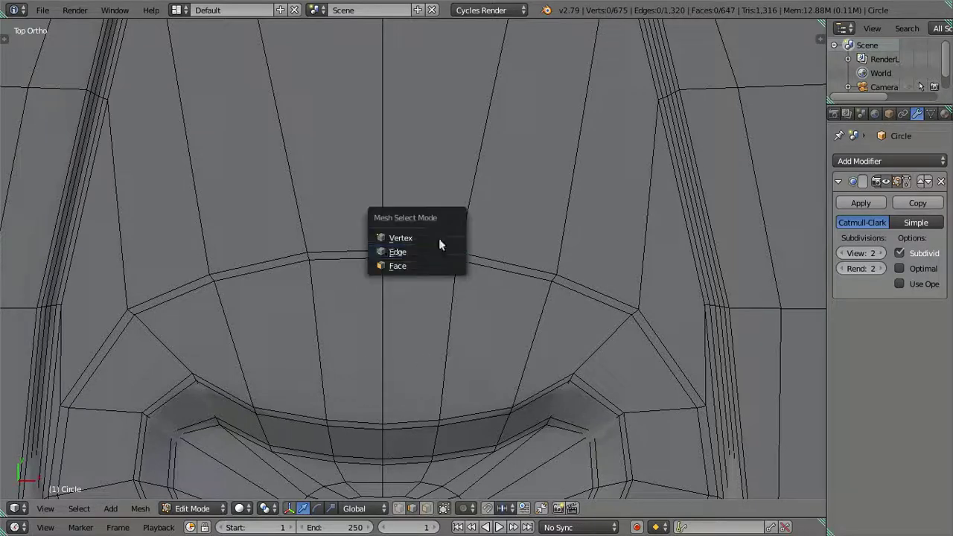
click(439, 240)
right_click(386, 251)
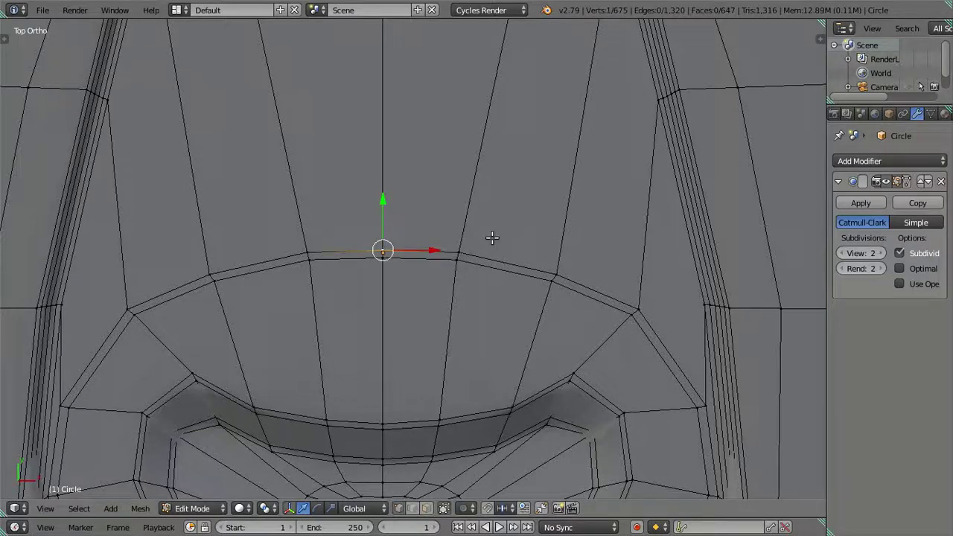
key(shift+s)
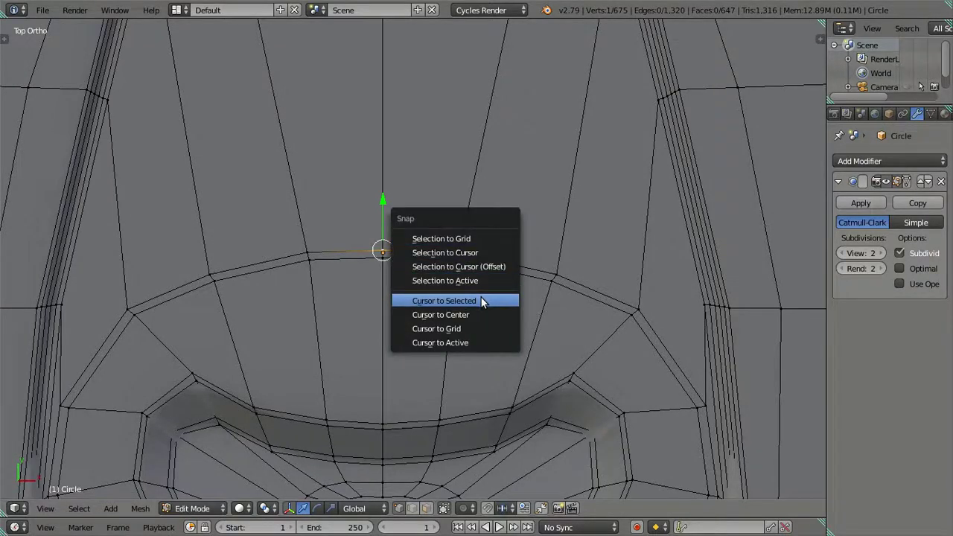
click(480, 296)
key(a)
Select the round centre face on the jar's underside and duplicate it in place.
scroll(481, 289, down, 5)
middle_drag(496, 370, 452, 280)
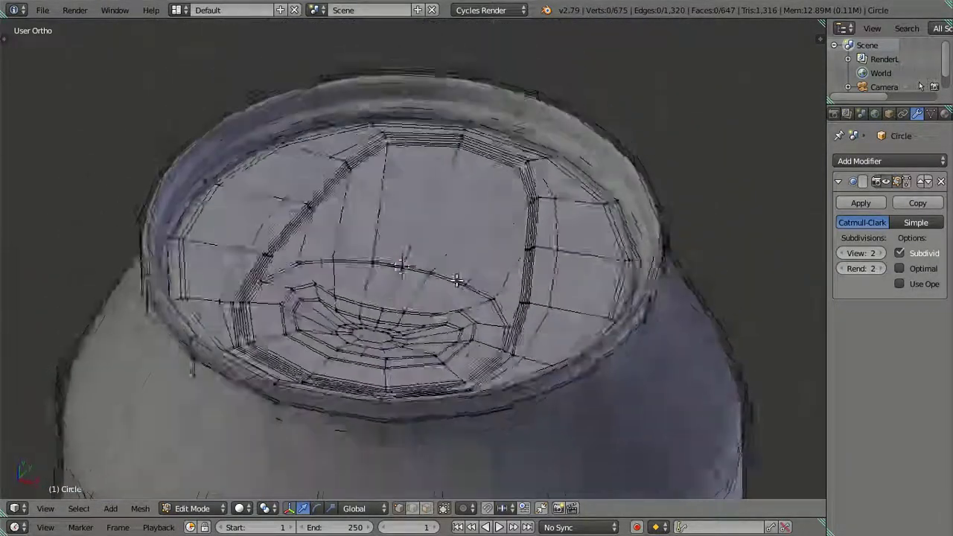
scroll(486, 388, down, 3)
middle_drag(479, 404, 457, 202)
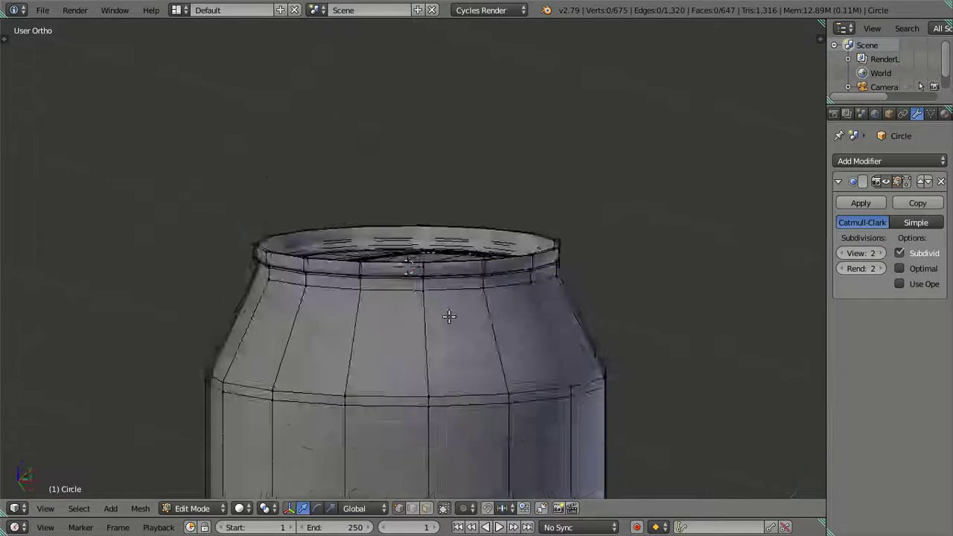
scroll(450, 173, up, 4)
scroll(451, 173, up, 1)
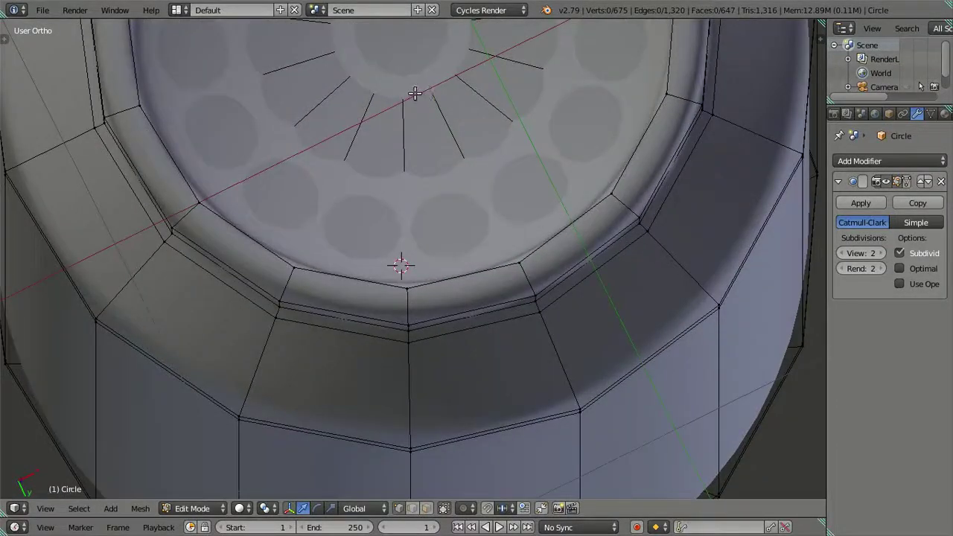
right_click(415, 93)
scroll(417, 101, down, 3)
key(ctrl+Tab)
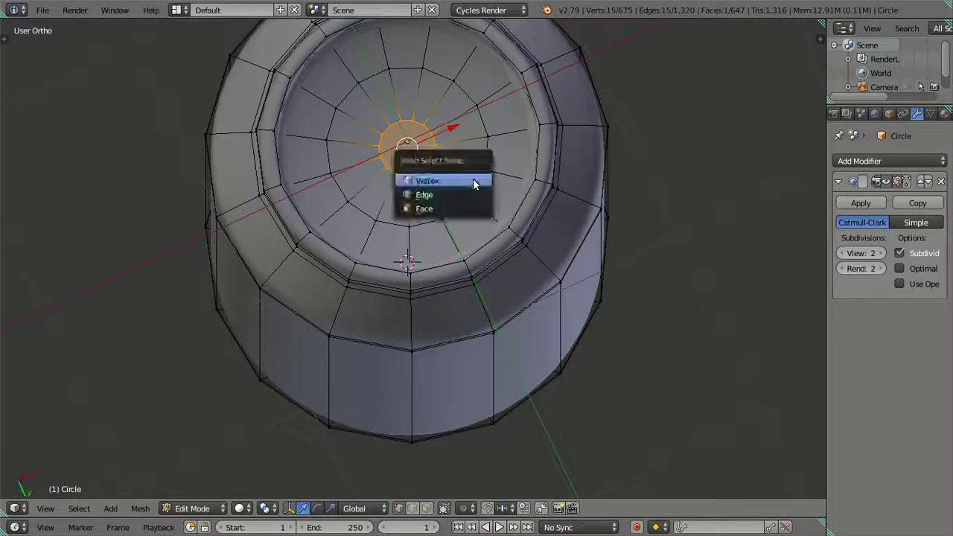
click(476, 208)
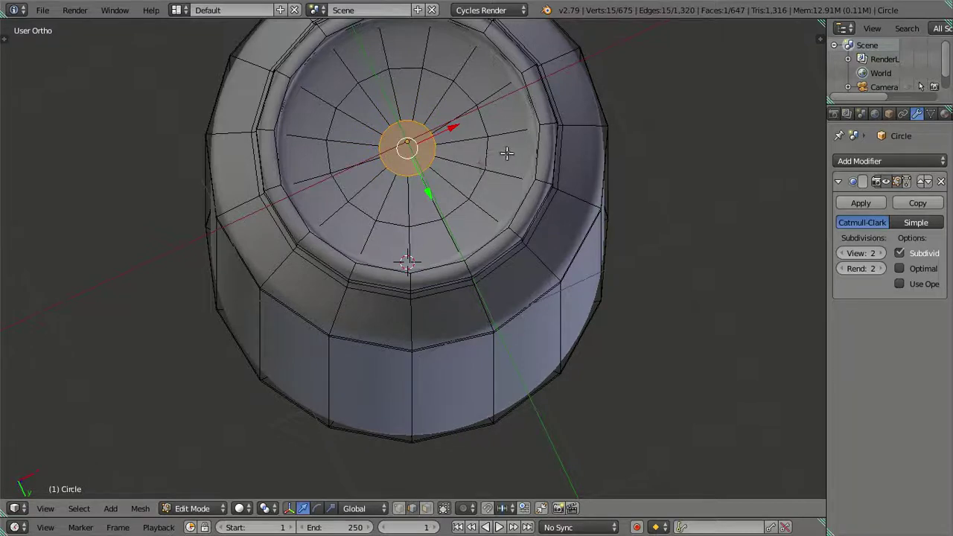
key(shift+d)
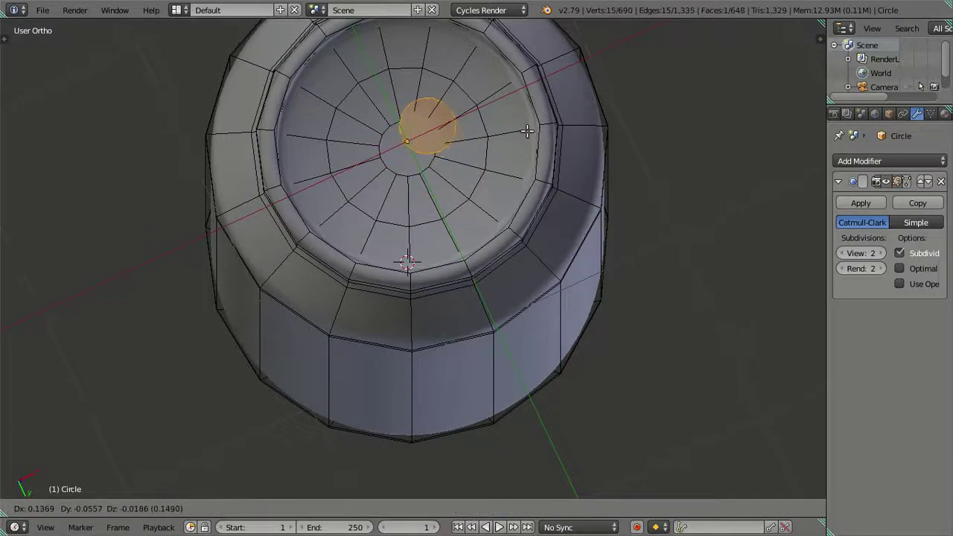
right_click(532, 130)
Move the duplicated face to the 3D cursor with Selection to Cursor (Offset) and view it top-down.
key(shift+s)
click(544, 101)
mouse_move(543, 94)
middle_down()
mouse_move(473, 307)
mouse_move(453, 409)
mouse_move(465, 350)
middle_up()
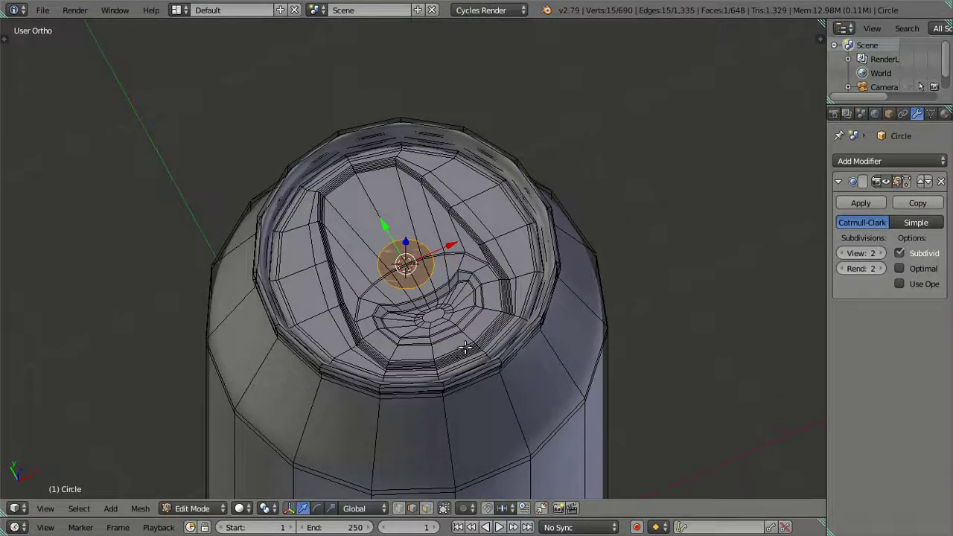
key(KP_7)
scroll(461, 348, up, 2)
scroll(454, 339, up, 4)
scroll(446, 324, up, 1)
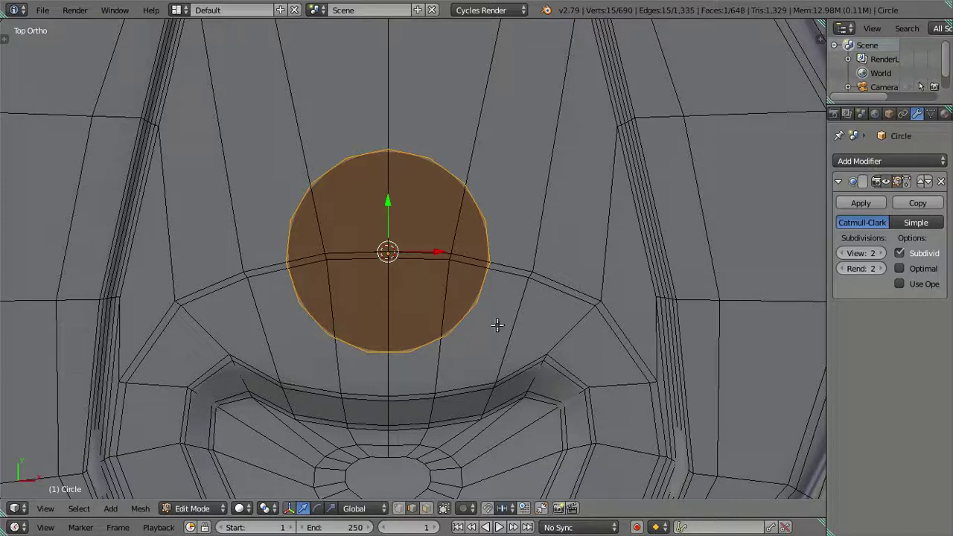
Scale the copied disc down to about 0.17.
key(s)
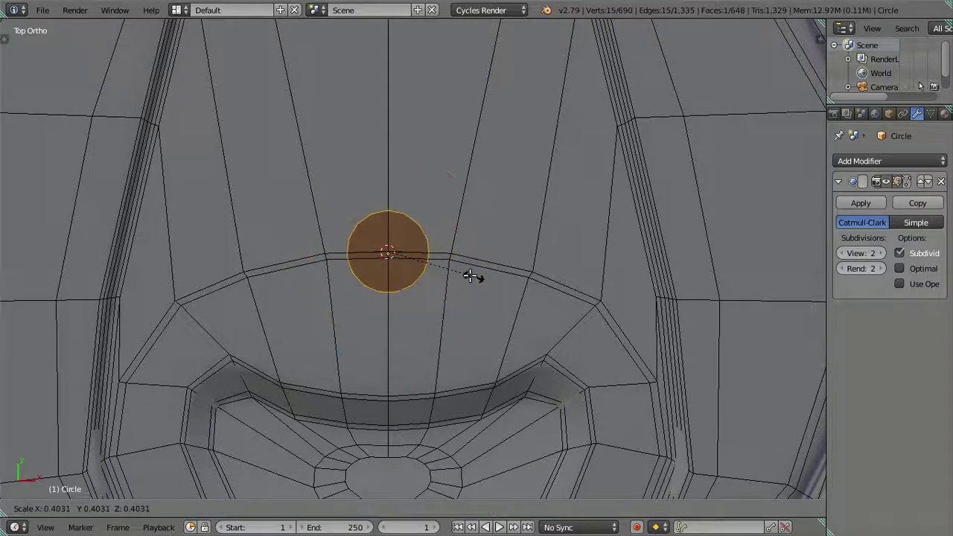
click(415, 277)
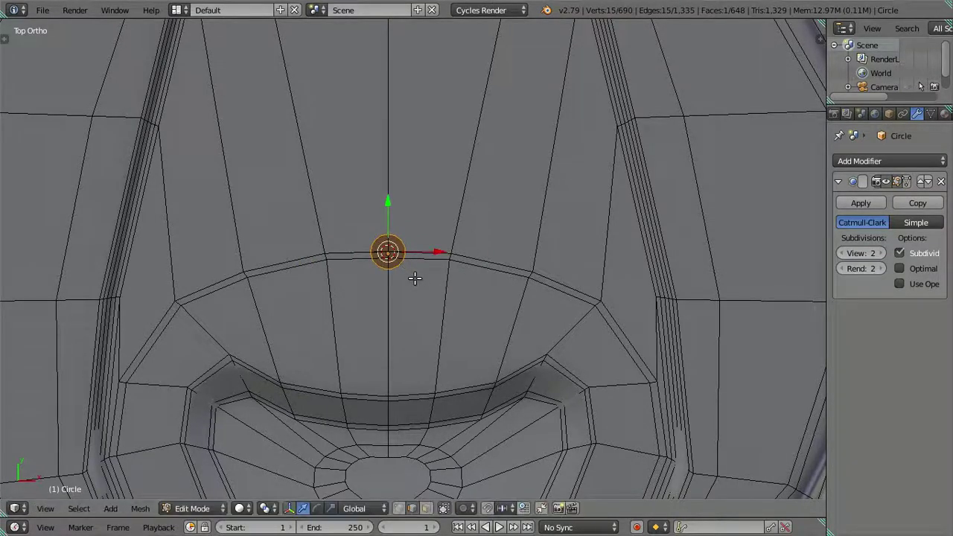
middle_drag(443, 282, 416, 320)
scroll(423, 306, up, 3)
scroll(416, 320, up, 2)
Extrude the small disc upward slightly into a short cylinder.
key(f)
key(e)
right_click(418, 302)
key(e)
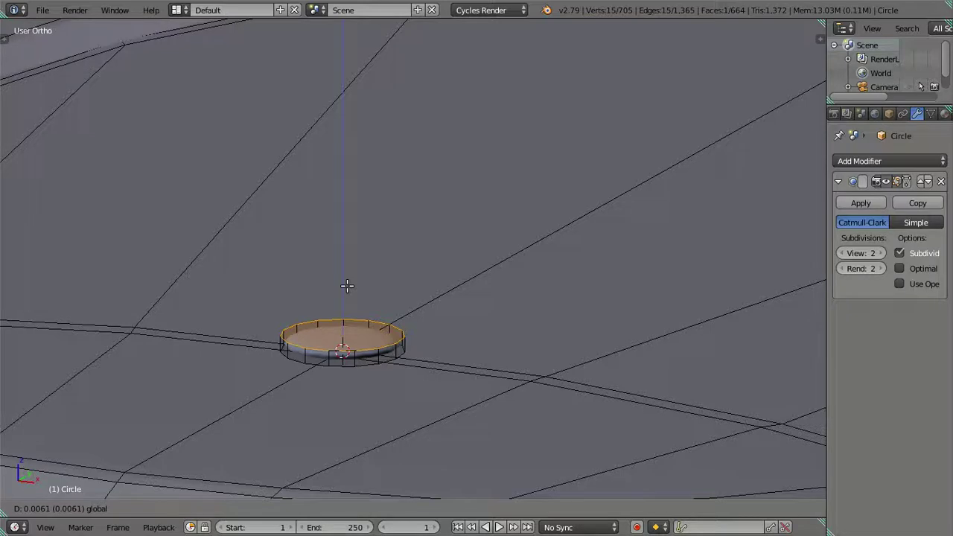
Confirm the cylinder's short extrusion height and zoom in around it.
click(347, 285)
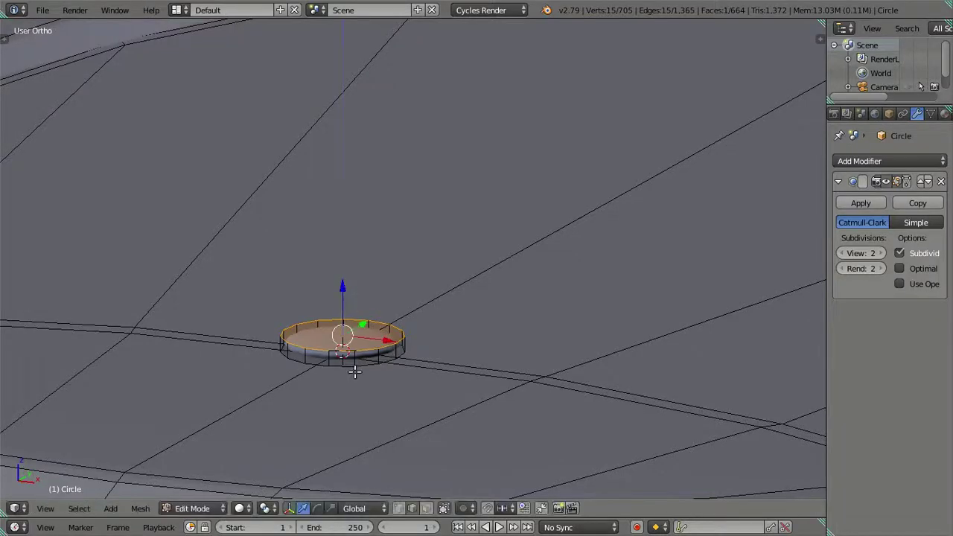
scroll(368, 405, up, 2)
middle_drag(368, 405, 442, 365)
scroll(477, 254, up, 2)
scroll(478, 254, up, 3)
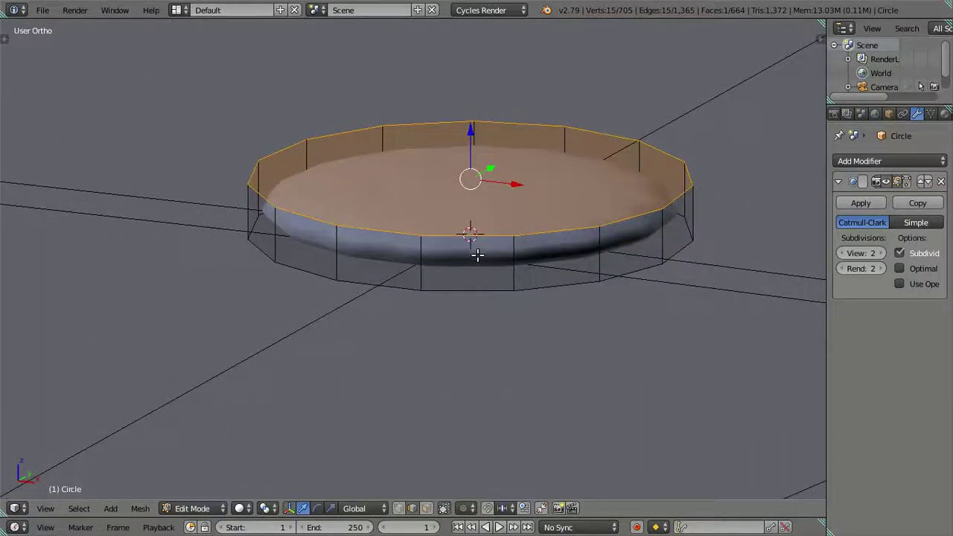
Add four loop cuts around the cylinder's side, then dissolve them.
key(ctrl+r)
scroll(508, 266, up, 3)
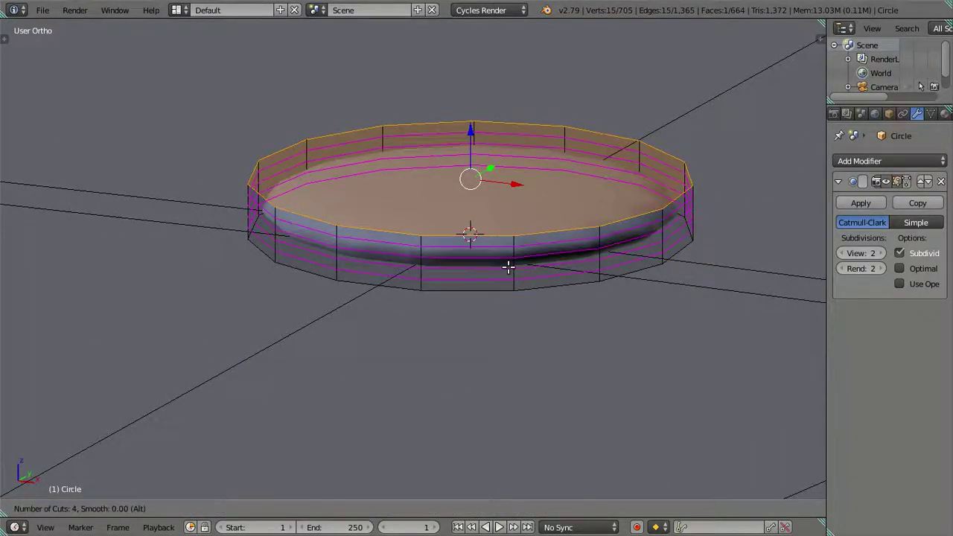
click(508, 266)
right_click(508, 267)
key(s)
key(z)
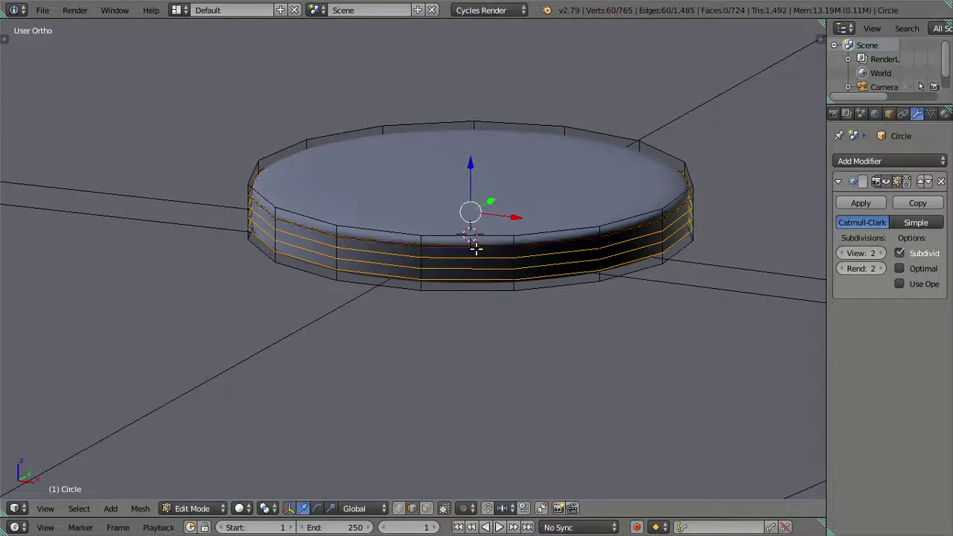
key(x)
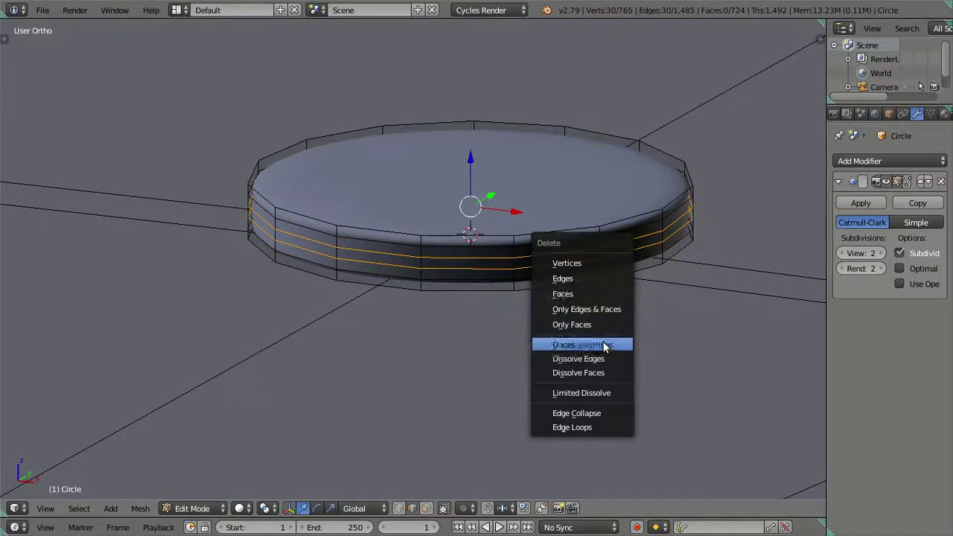
click(546, 344)
Duplicate the cylinder's bottom edge loop and scale it up into a large ring around it.
mouse_move(531, 286)
middle_down()
mouse_move(521, 260)
mouse_move(511, 266)
middle_up()
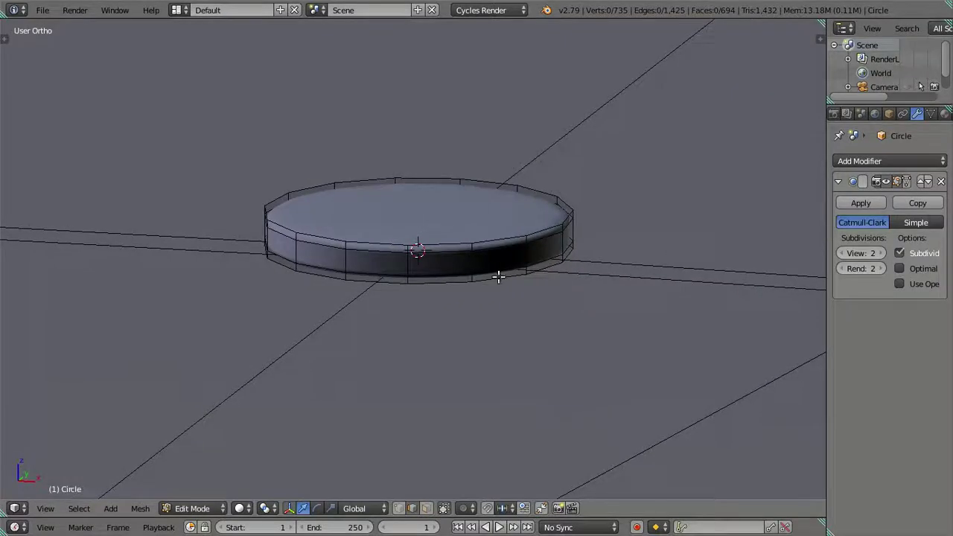
alt+right_click(538, 277)
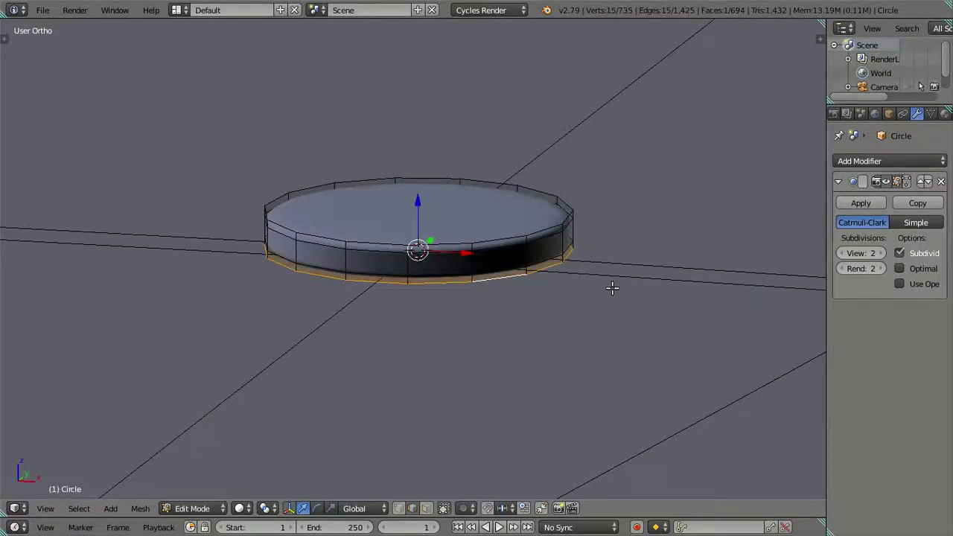
key(shift+d)
key(s)
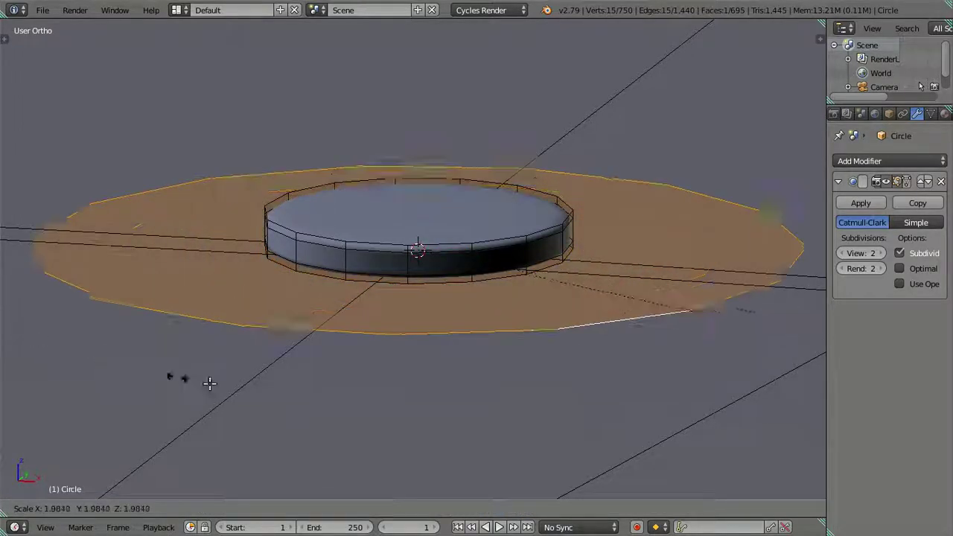
click(276, 400)
Switch the Circle object into Weight Paint mode.
scroll(358, 290, down, 8)
mouse_move(362, 298)
middle_down()
mouse_move(504, 330)
mouse_move(519, 355)
mouse_move(511, 318)
middle_up()
key(Tab)
key(ctrl+Tab)
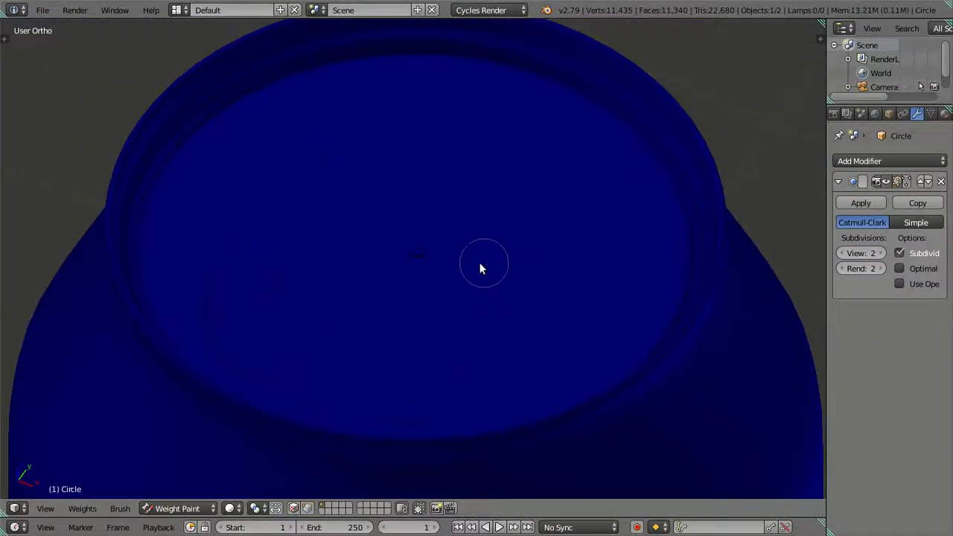
Return from Weight Paint to Object Mode, inspect the smoothed lid, then re-enter Edit Mode.
click(204, 514)
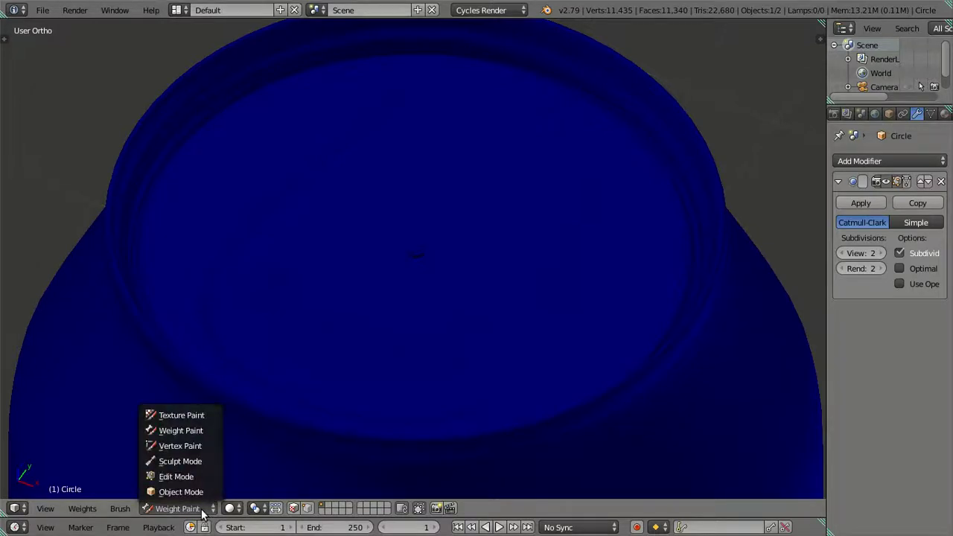
click(180, 493)
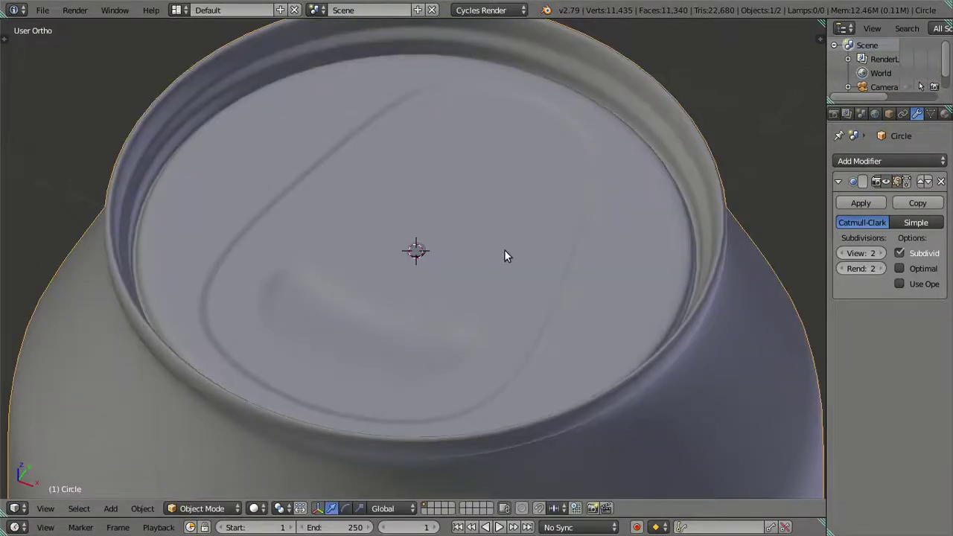
scroll(457, 233, up, 4)
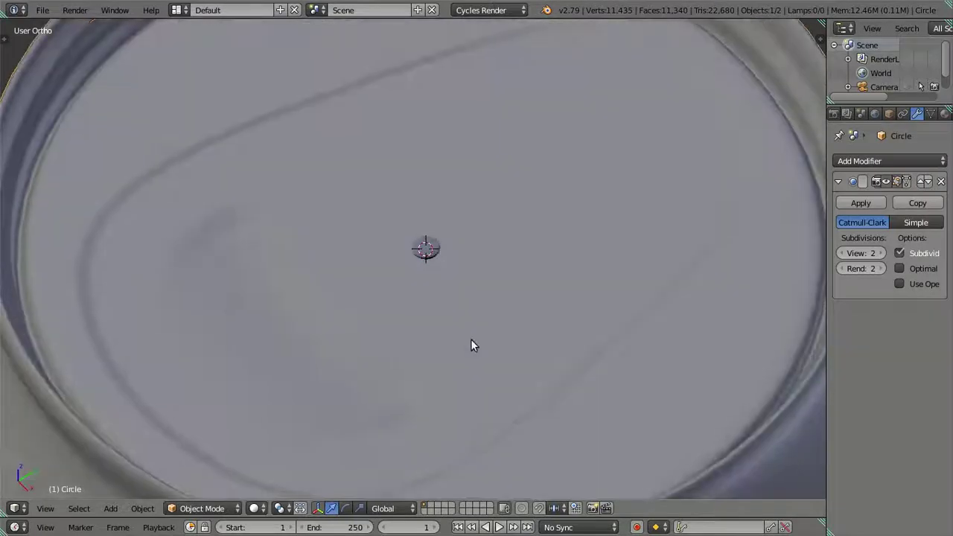
scroll(465, 320, down, 3)
mouse_move(459, 298)
middle_down()
mouse_move(402, 279)
mouse_move(399, 305)
mouse_move(444, 347)
middle_up()
middle_drag(547, 278, 465, 347)
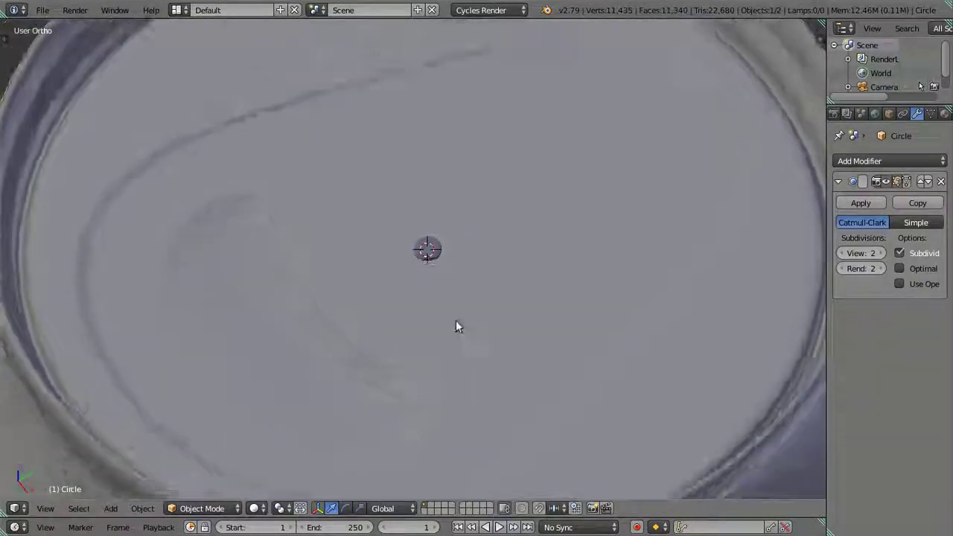
scroll(455, 320, up, 3)
scroll(448, 300, up, 2)
key(Tab)
In top view, scale the small disc up to a larger size.
scroll(527, 283, down, 5)
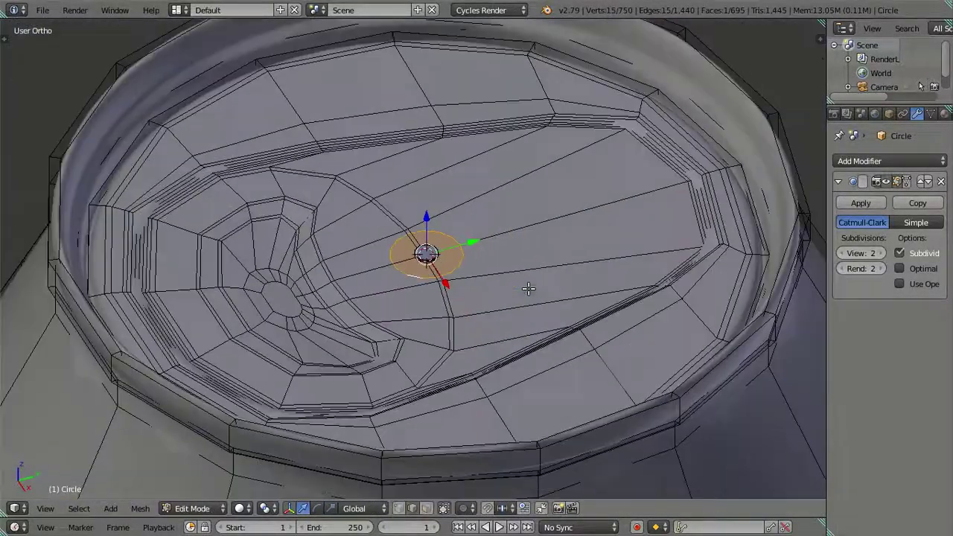
key(KP_7)
scroll(476, 296, up, 3)
scroll(477, 297, down, 3)
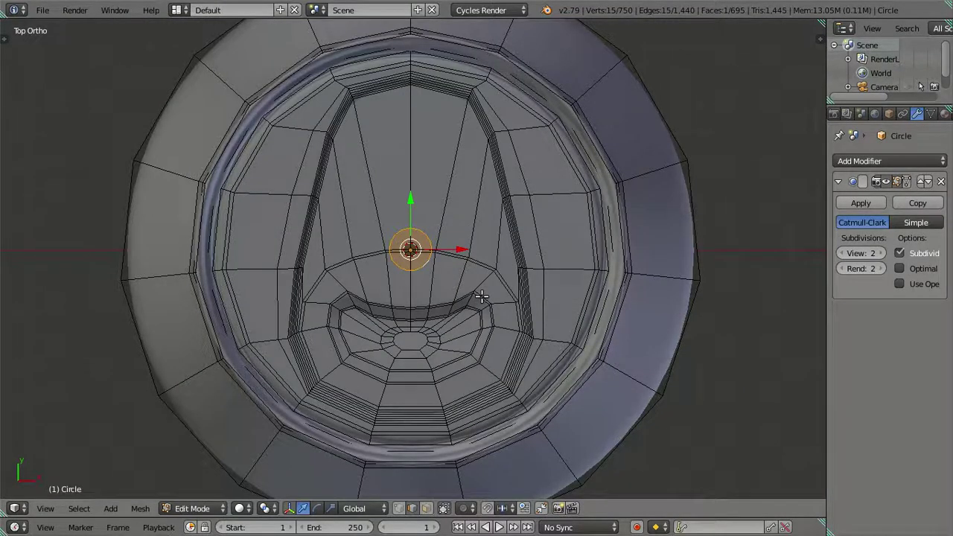
key(s)
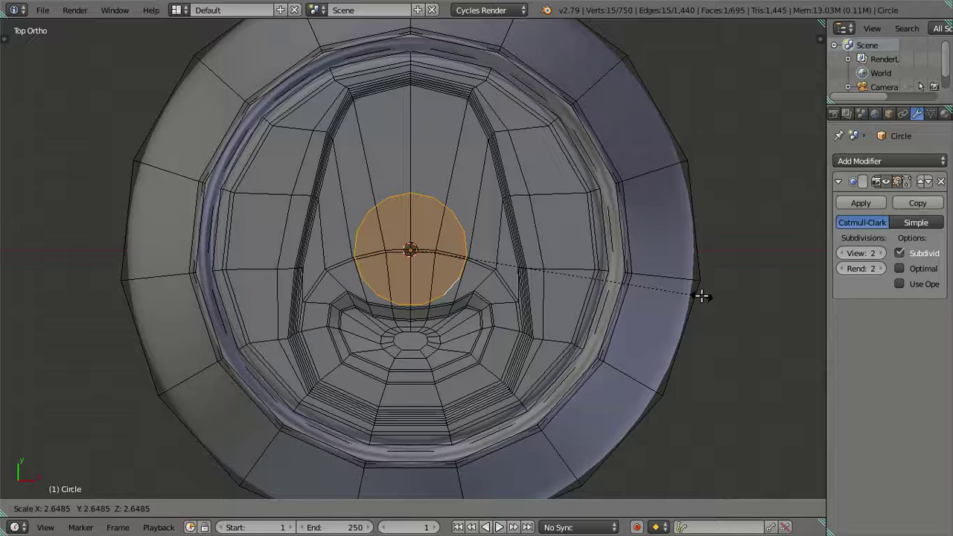
click(702, 297)
scroll(485, 239, up, 2)
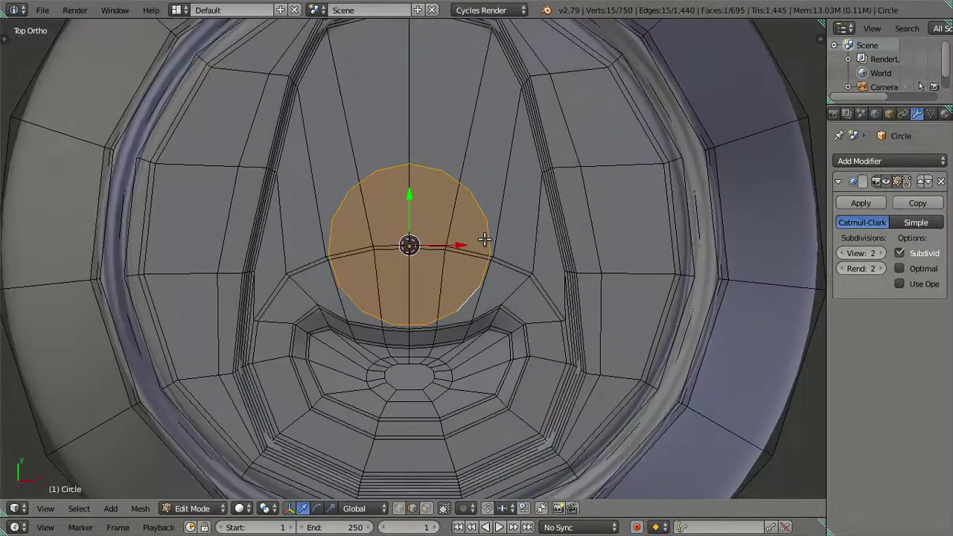
scroll(485, 239, up, 1)
scroll(484, 239, up, 1)
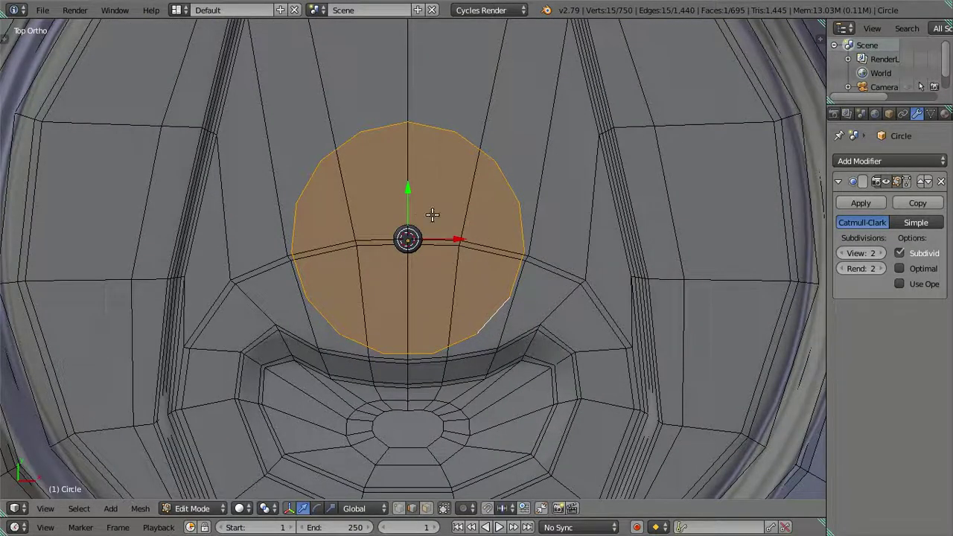
Circle-select the capsule's top arc, move it up 0.3393 units, and select the whole capsule face.
key(c)
middle_drag(520, 275, 284, 237)
right_click(284, 237)
scroll(286, 237, down, 3)
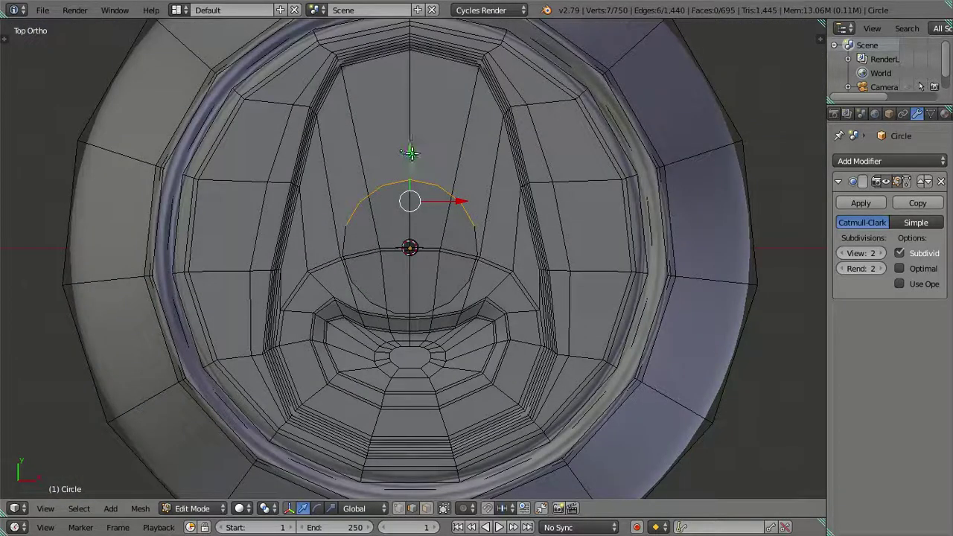
drag(411, 152, 420, 34)
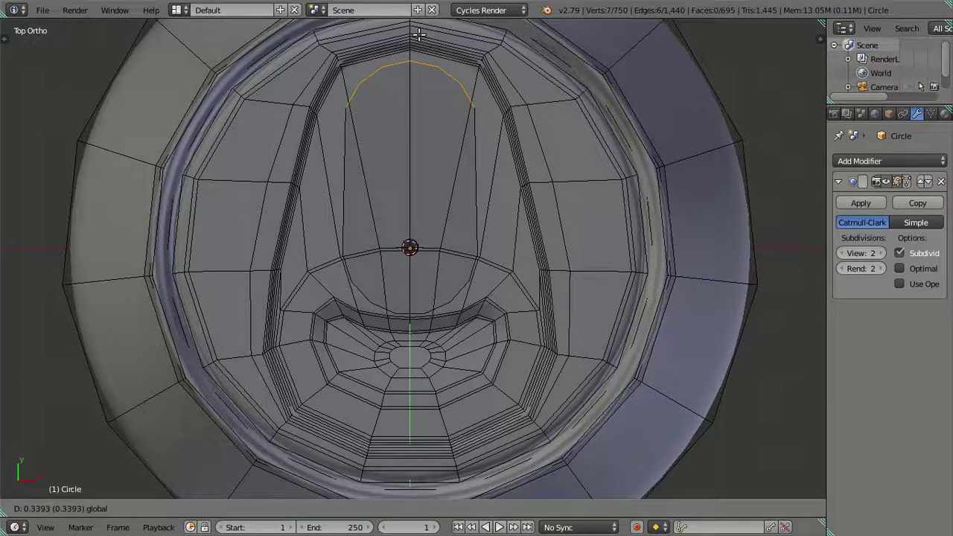
drag(419, 34, 419, 34)
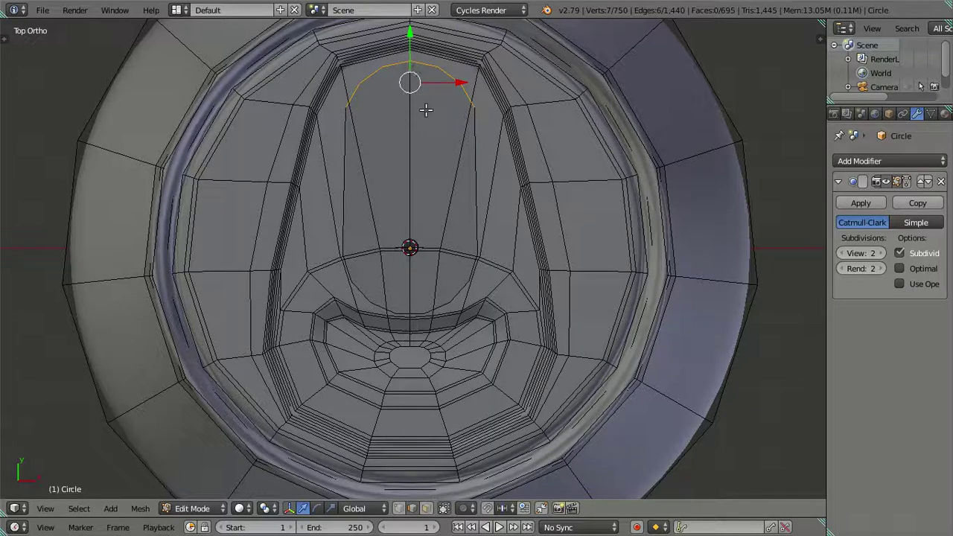
key(ctrl+l)
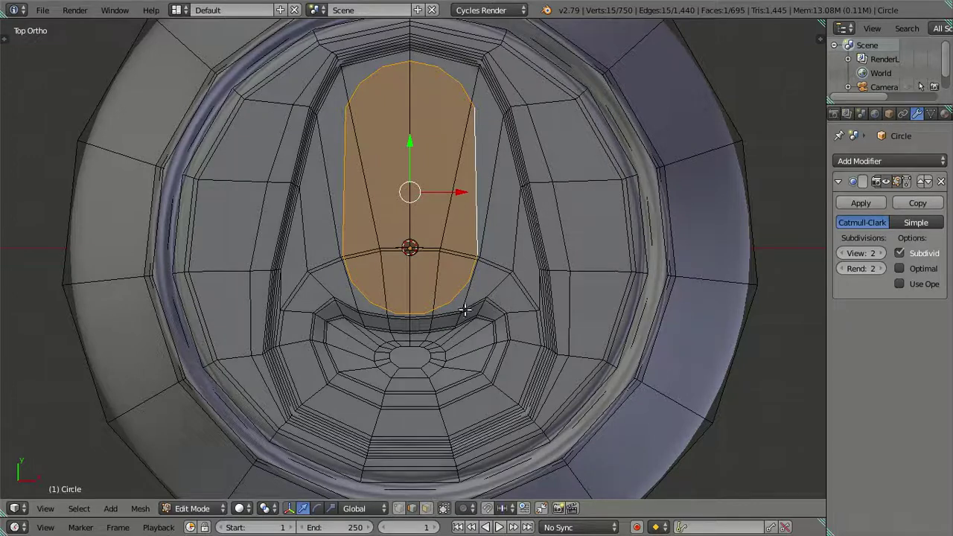
Hide the surrounding jar mesh to isolate the capsule piece, then select the capsule.
click(426, 507)
key(z)
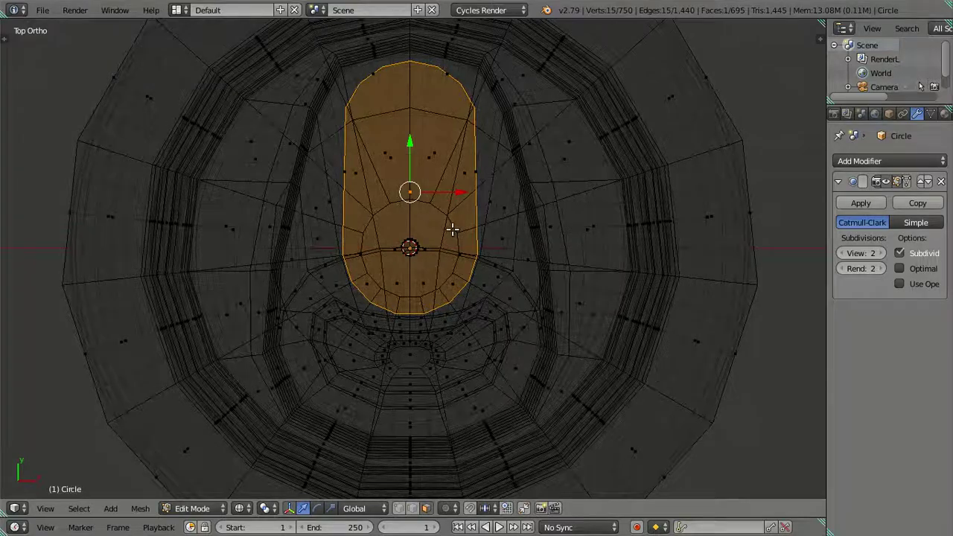
key(z)
middle_drag(455, 235, 569, 262)
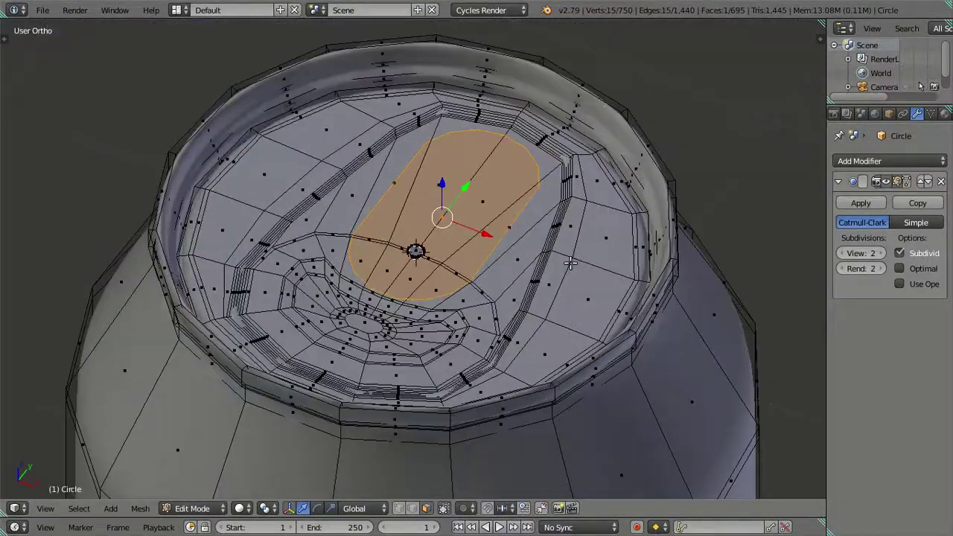
right_click(586, 268)
key(l)
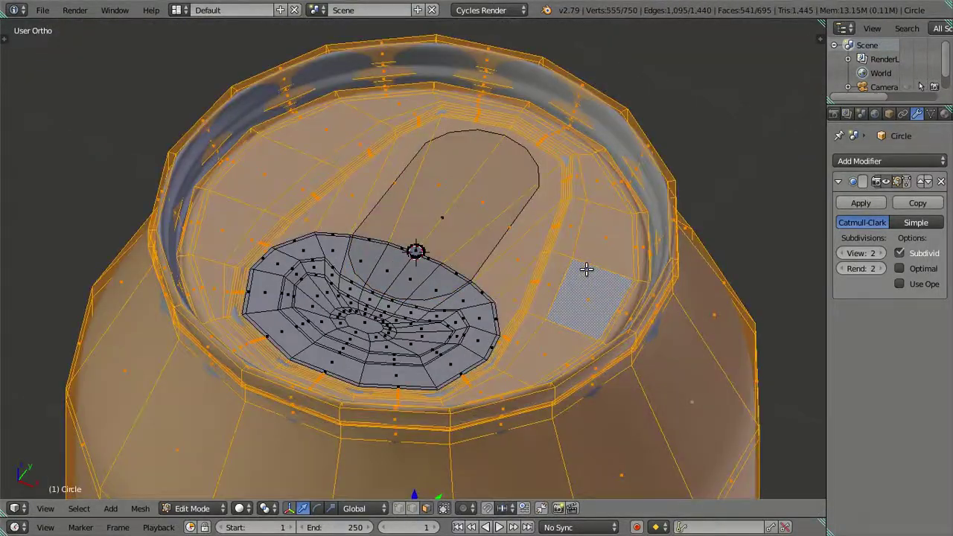
key(h)
key(l)
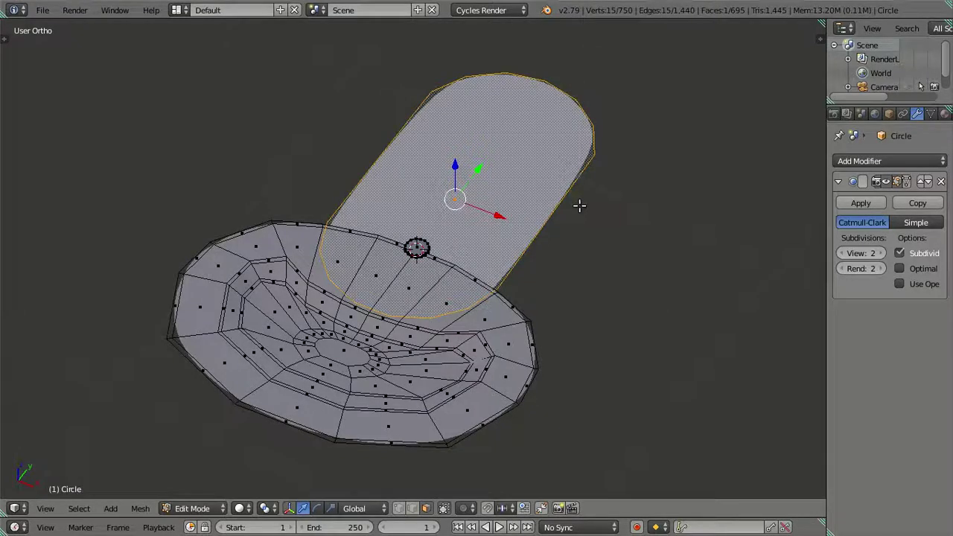
Delete only the capsule's faces, keeping its outline edges.
click(408, 509)
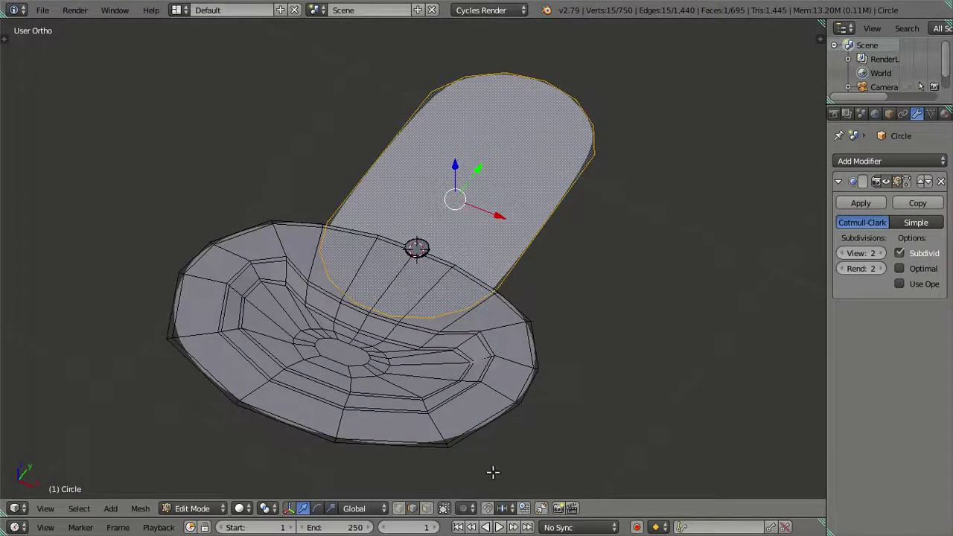
click(426, 509)
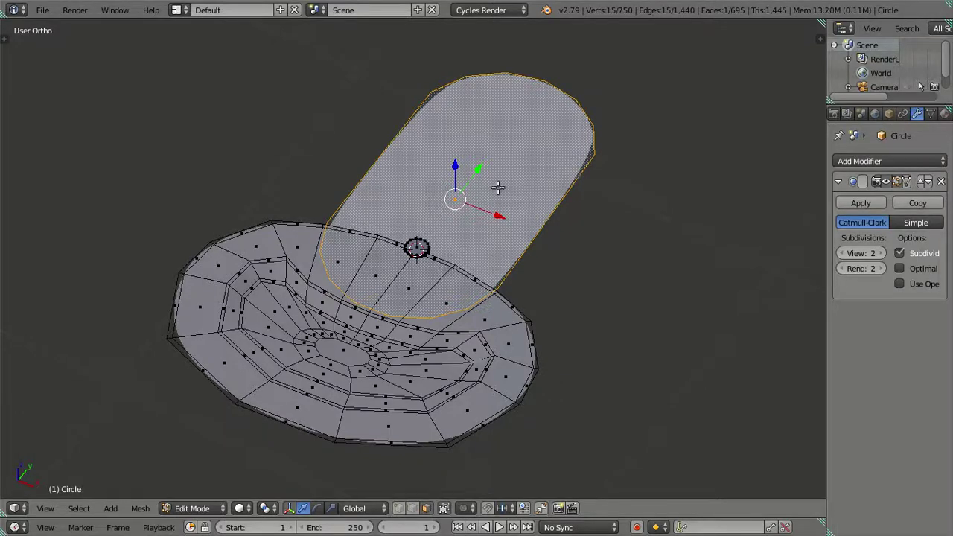
key(x)
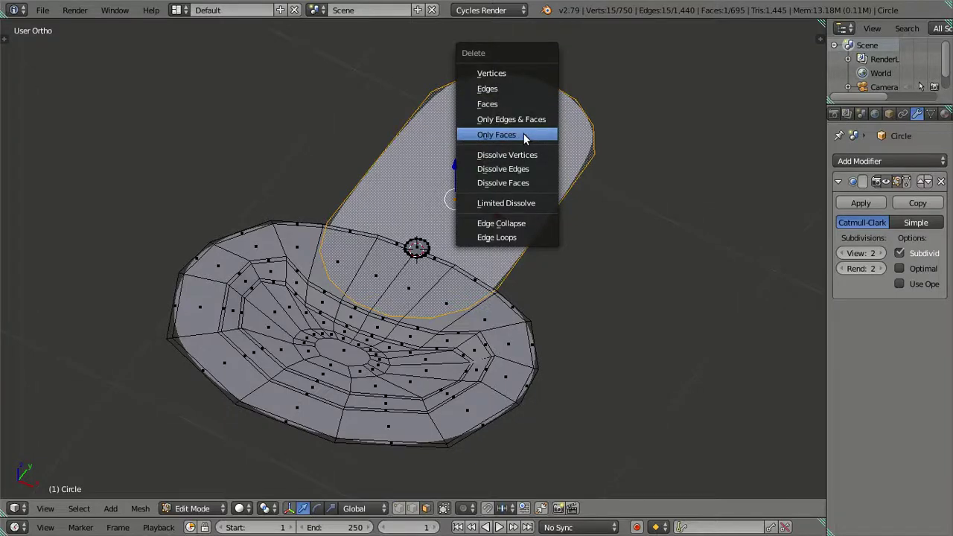
click(524, 134)
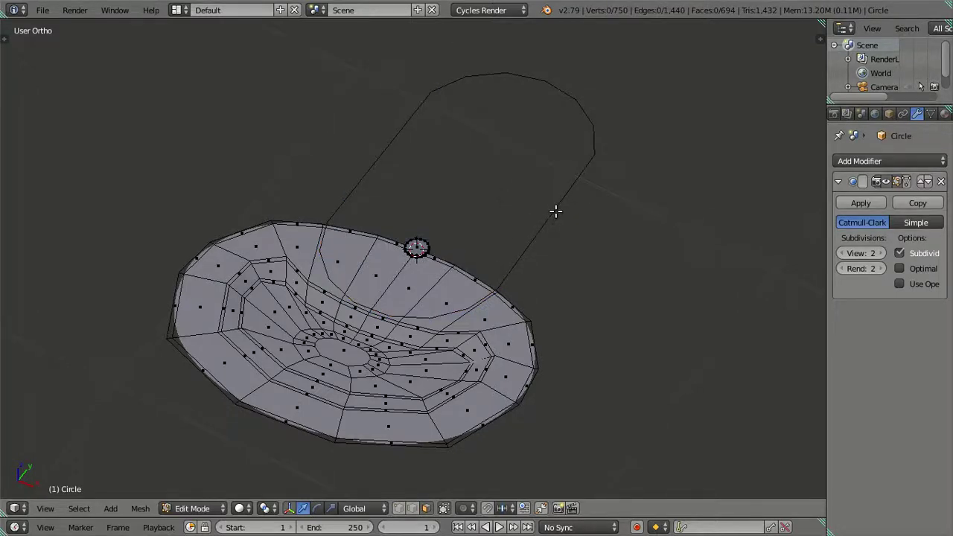
Reveal the jar geometry and select the capsule outline edge loop in top view.
key(alt+h)
key(s)
key(Escape)
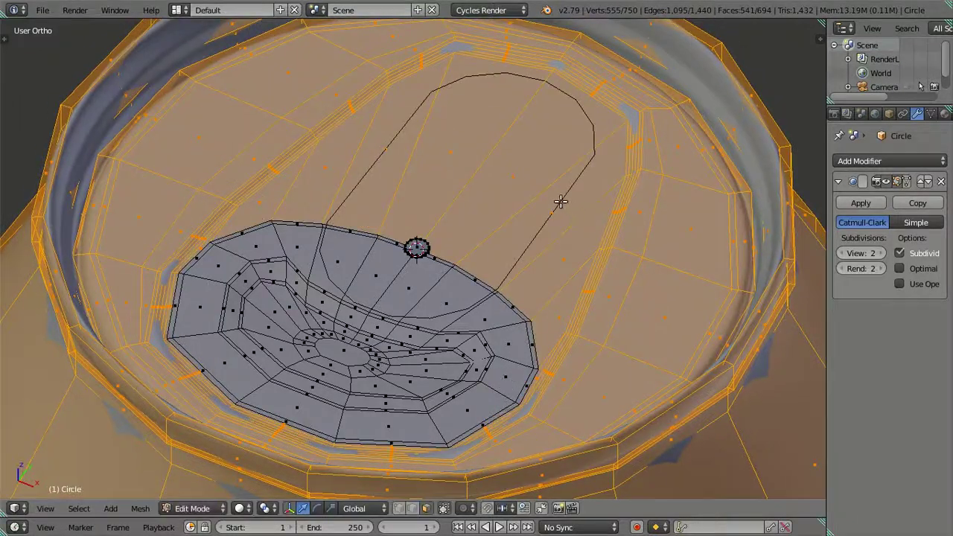
key(a)
key(ctrl+Tab)
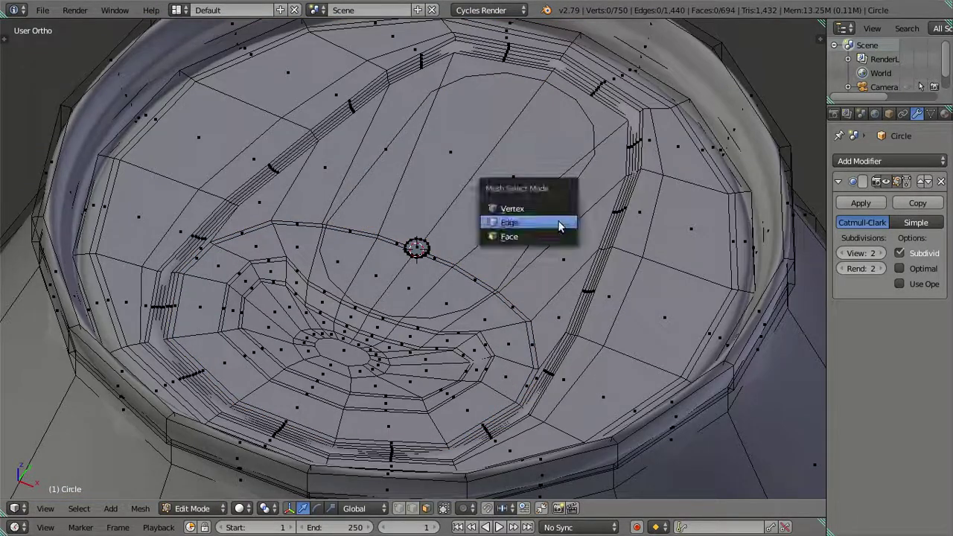
click(560, 223)
alt+click(551, 217)
mouse_move(551, 217)
middle_down()
mouse_move(564, 251)
mouse_move(600, 260)
middle_up()
key(KP_7)
Extrude the capsule outline loop and scale the new loop inward.
scroll(543, 244, up, 2)
shift+middle_drag(534, 239, 533, 293)
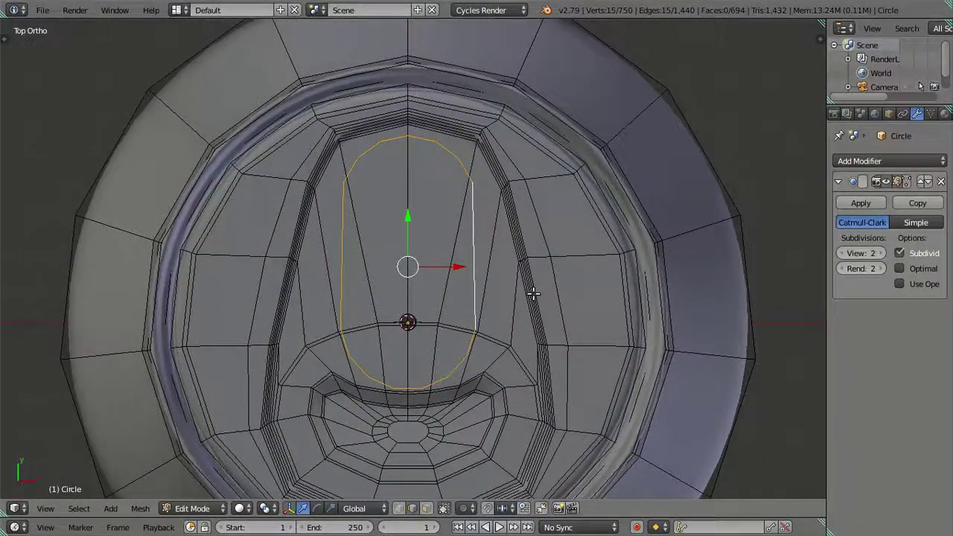
key(e)
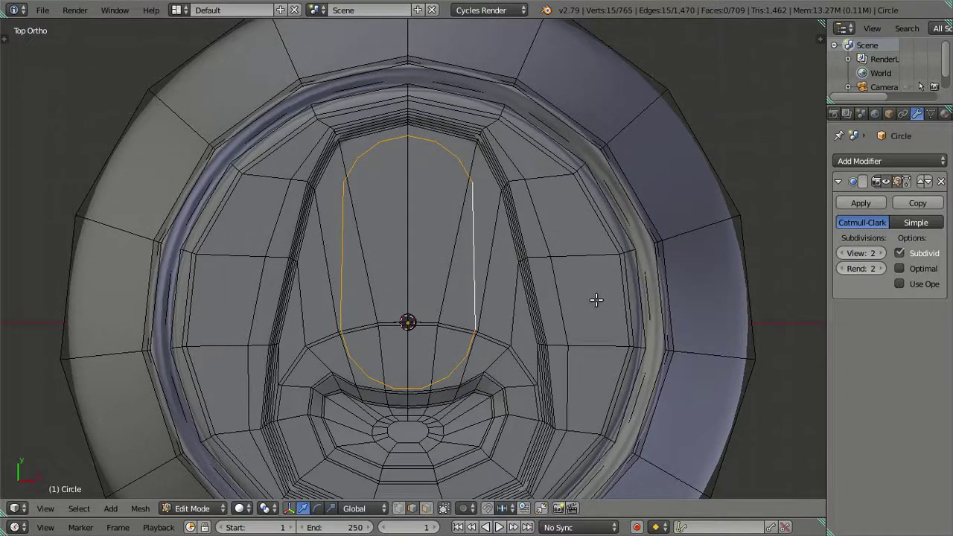
key(s)
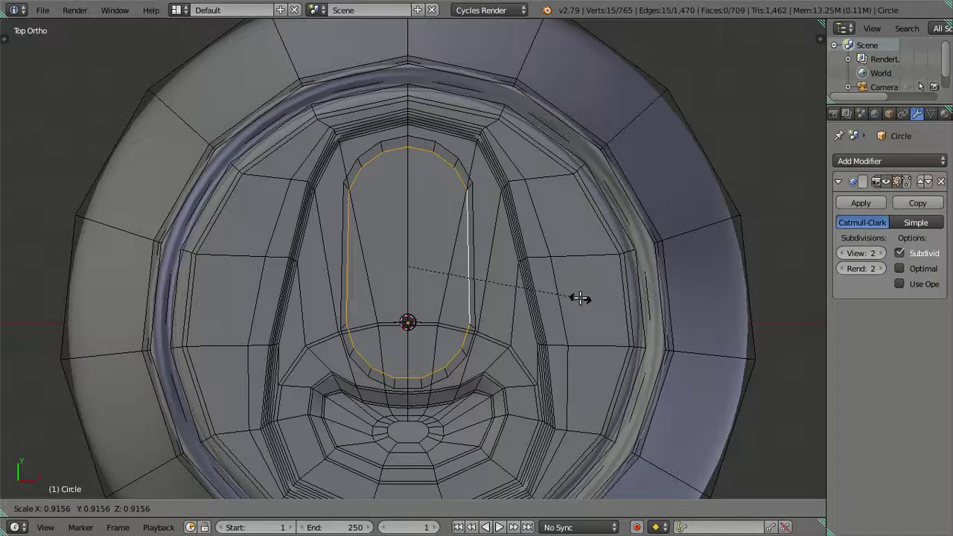
click(580, 298)
Narrow the inner loop along X and nudge it slightly along Y.
key(s)
key(x)
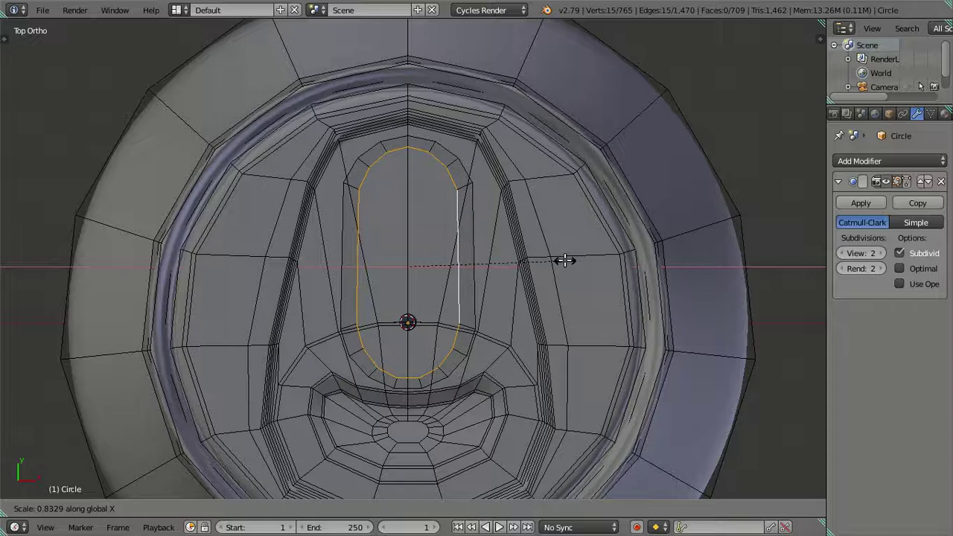
click(568, 260)
key(s)
click(571, 262)
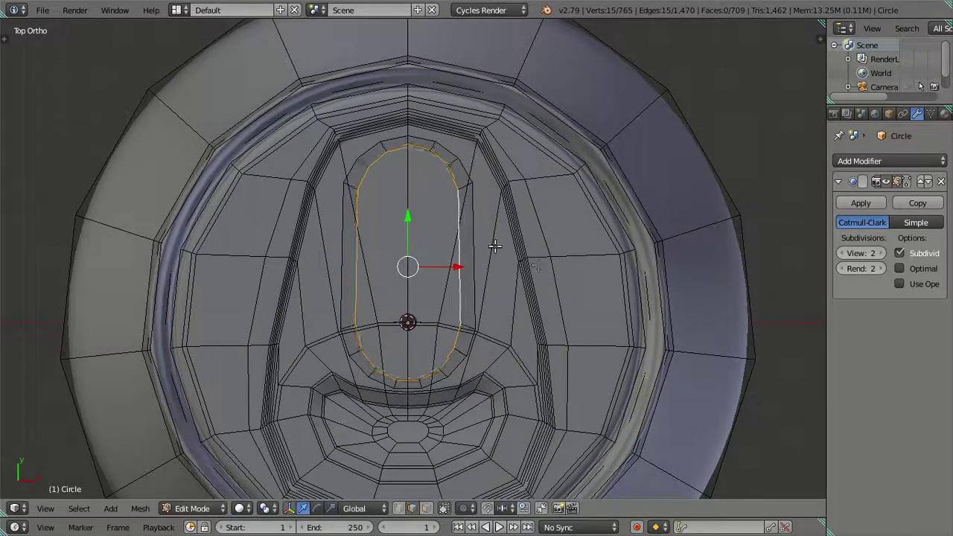
drag(408, 217, 408, 217)
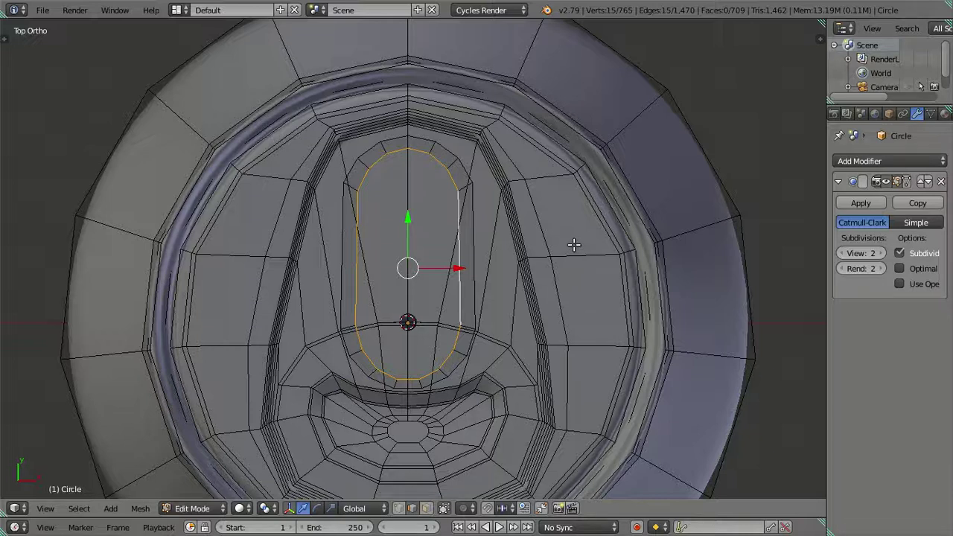
scroll(420, 250, up, 1)
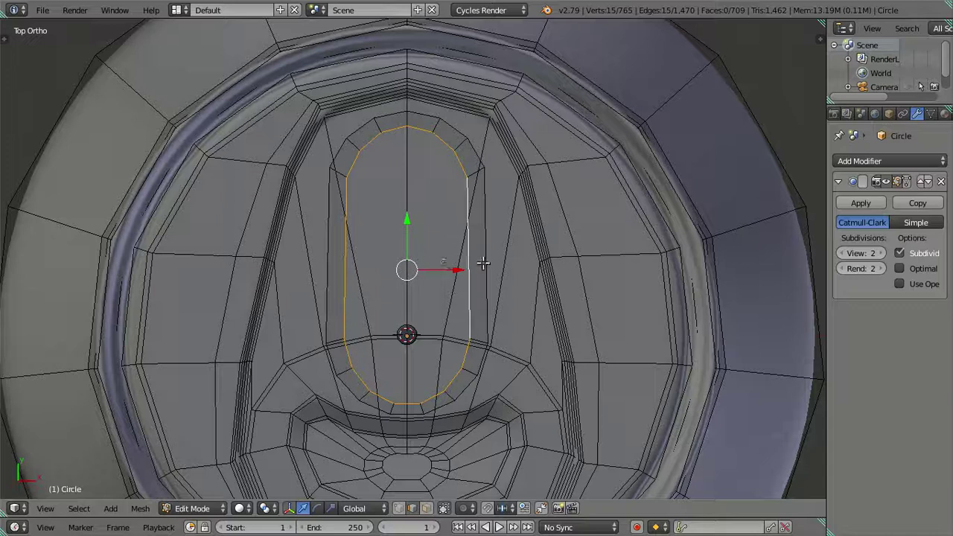
Loop-cut the left and right capsule strips and fill a crossbar face between the new edges.
key(ctrl+r)
scroll(484, 265, up, 1)
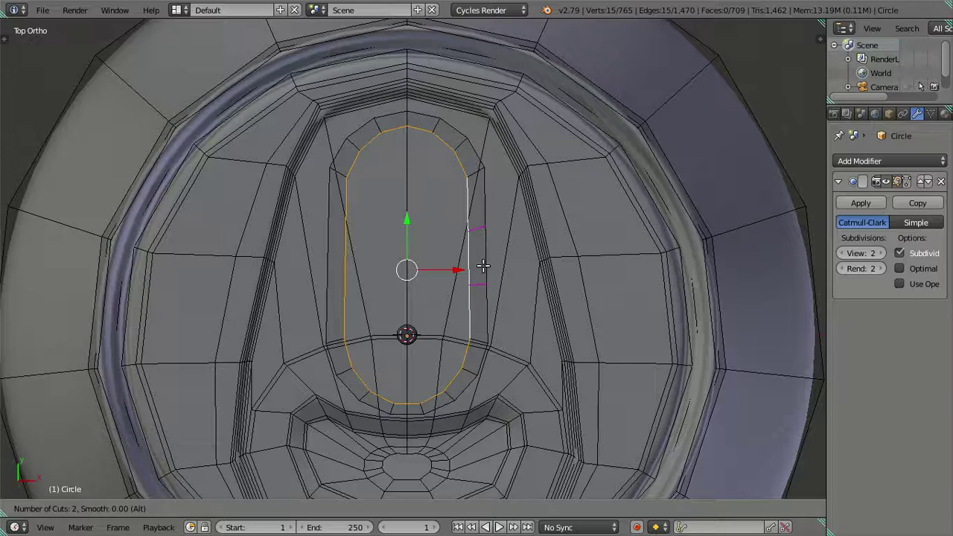
click(483, 265)
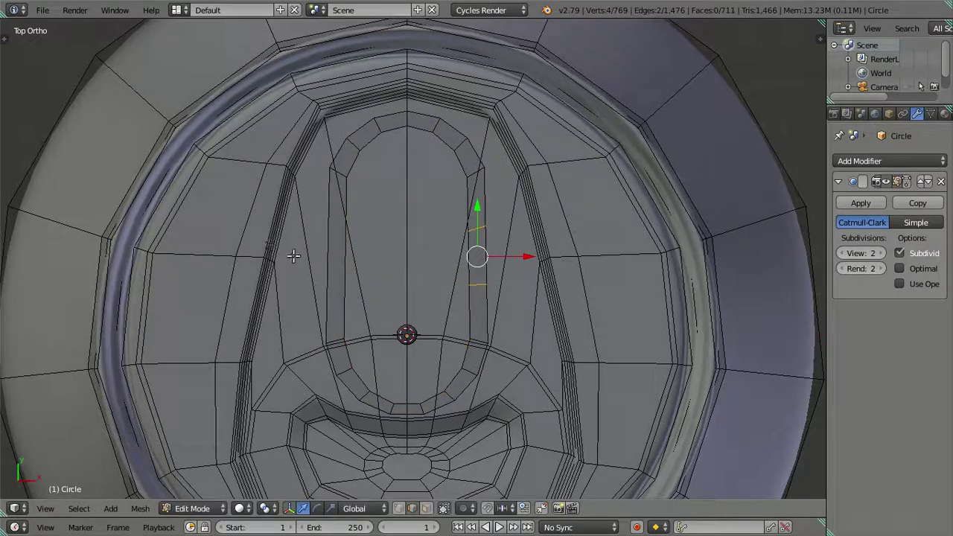
key(ctrl+r)
click(334, 263)
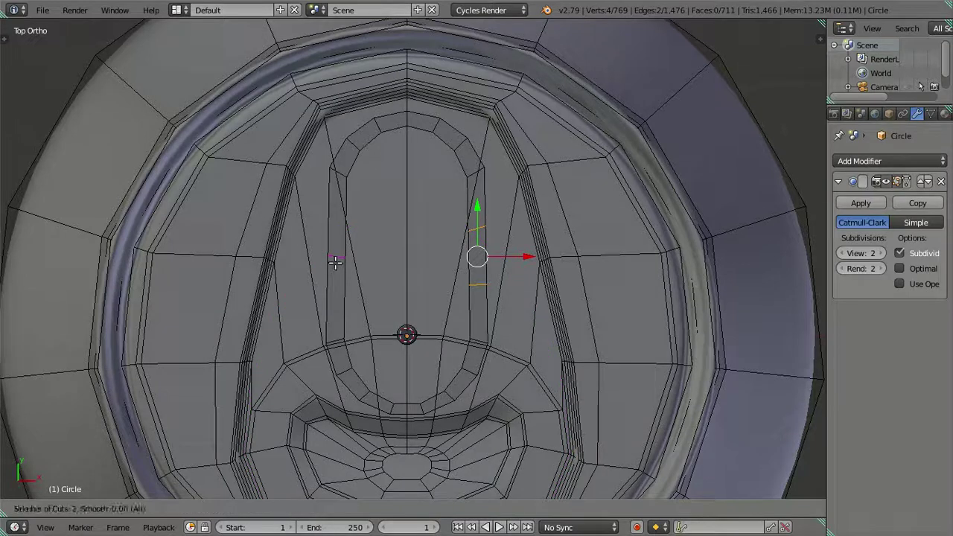
right_click(335, 261)
shift+right_click(467, 264)
key(f)
key(a)
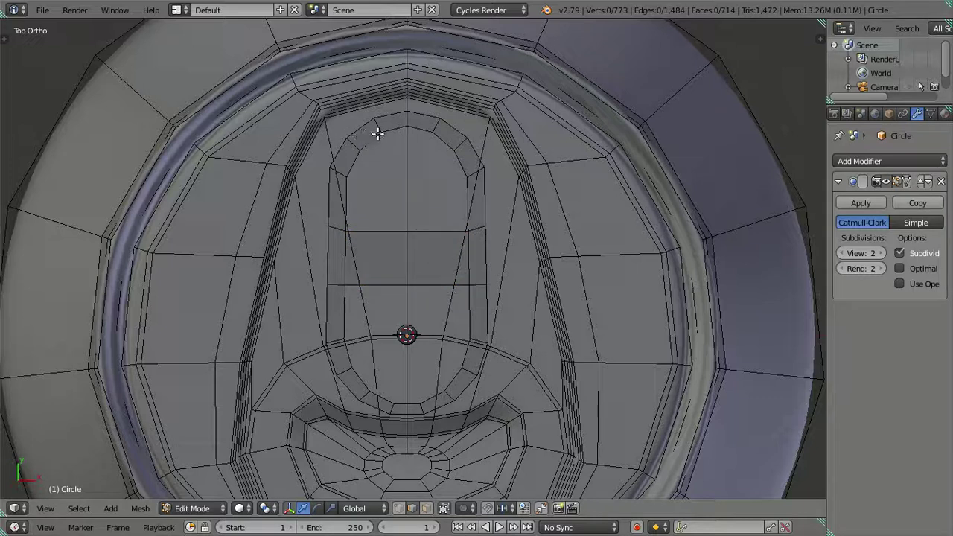
Cut five evenly spaced vertical loops across the new crossbar.
key(ctrl+r)
click(424, 231)
scroll(423, 232, up, 2)
scroll(423, 232, up, 1)
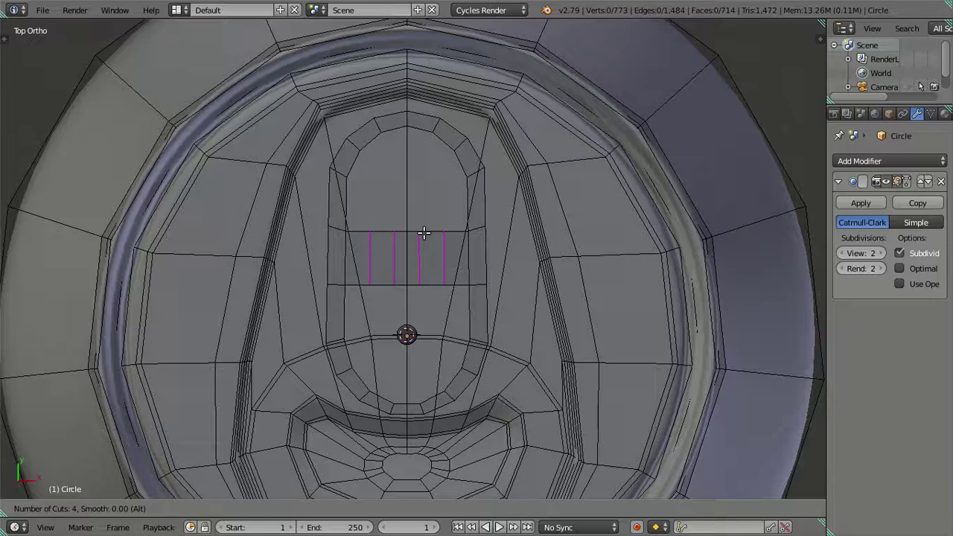
scroll(423, 233, up, 1)
click(424, 233)
right_click(424, 233)
right_click(568, 213)
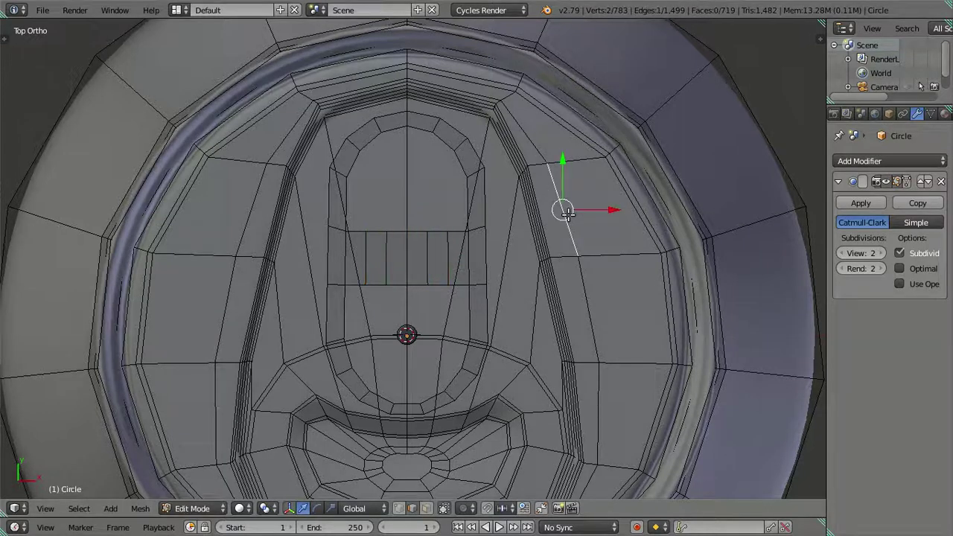
Hide the outer jar mesh and squeeze the crossbar's five vertical edges along Y.
key(ctrl+l)
key(h)
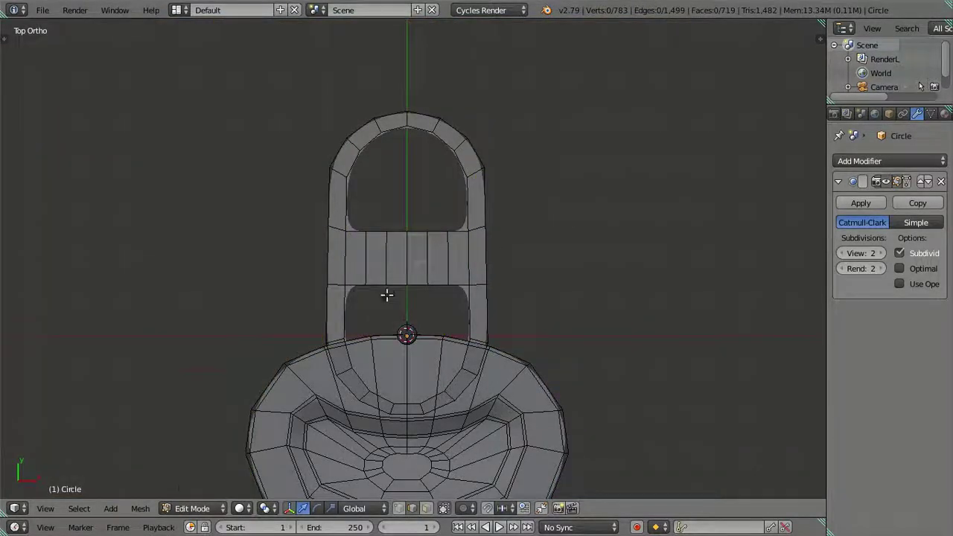
scroll(383, 298, up, 2)
right_click(405, 261)
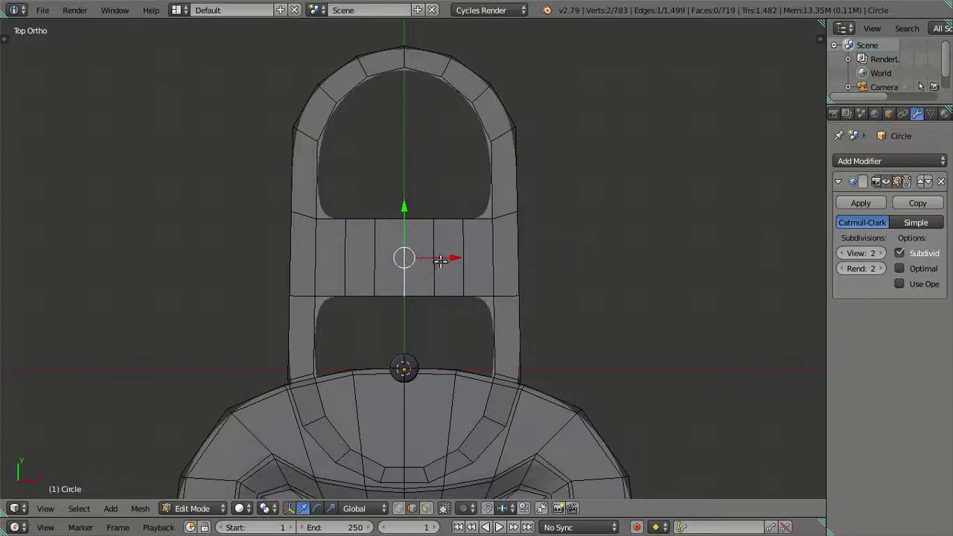
shift+right_click(435, 259)
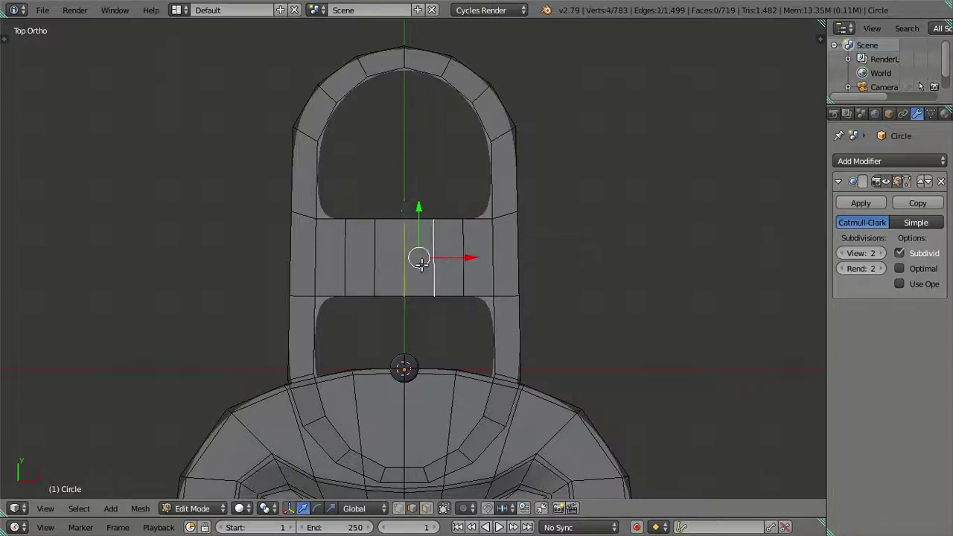
shift+right_click(372, 263)
shift+right_click(345, 259)
shift+right_click(465, 262)
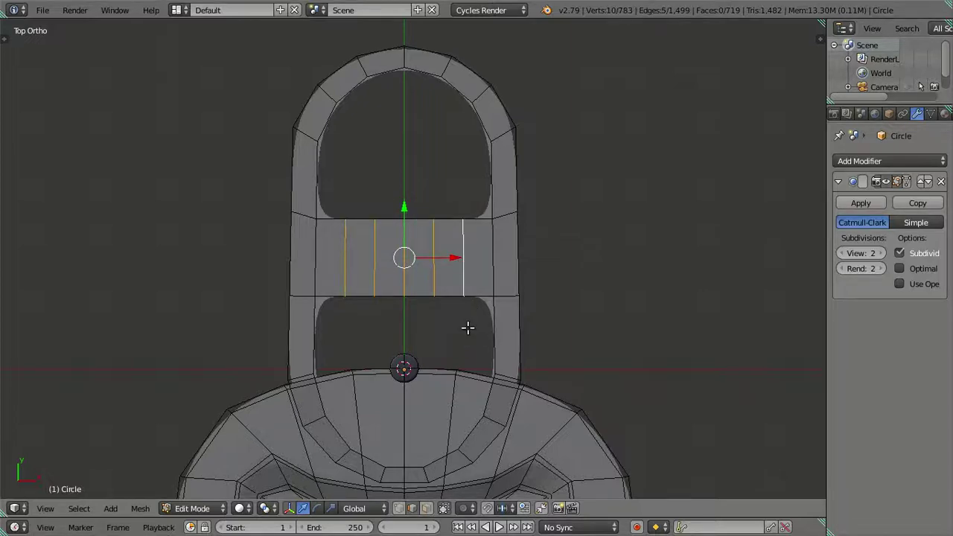
key(s)
key(y)
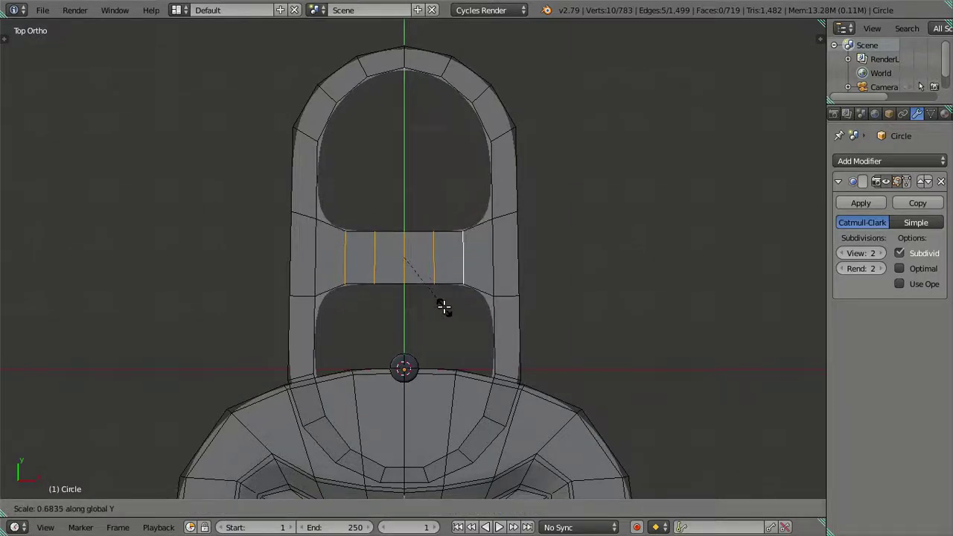
click(444, 311)
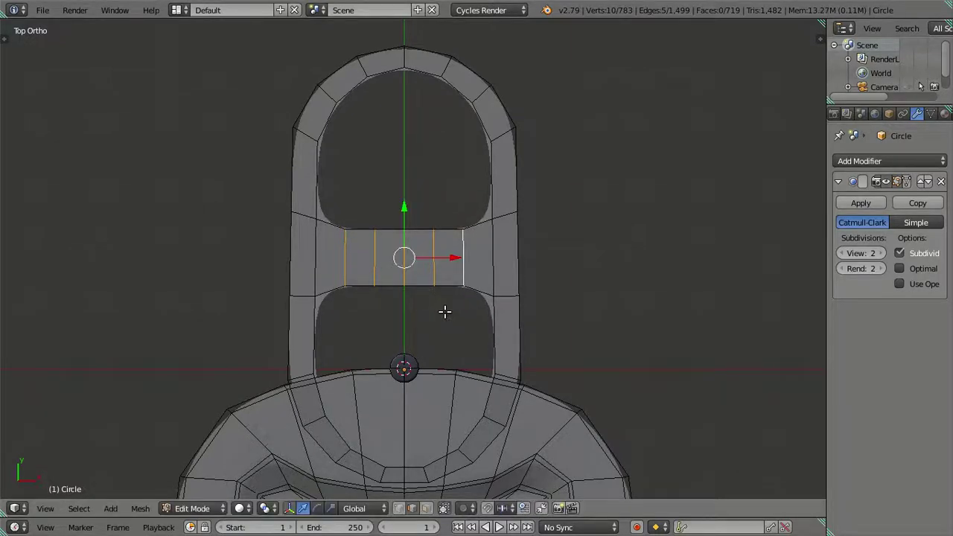
Squeeze the inner bar edges further along Y, then shorten the centre edge into a narrow waist.
shift+click(463, 257)
shift+click(347, 257)
shift+click(347, 257)
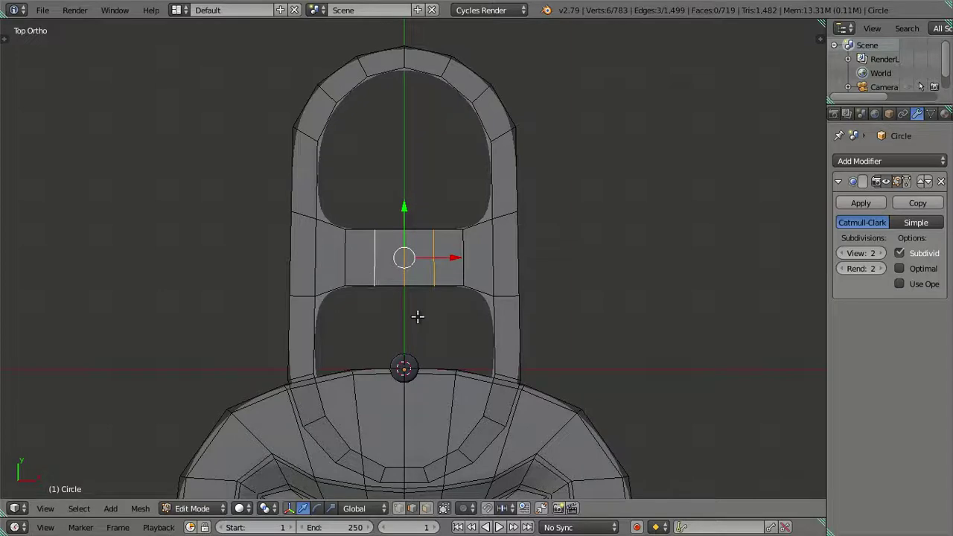
key(s)
key(y)
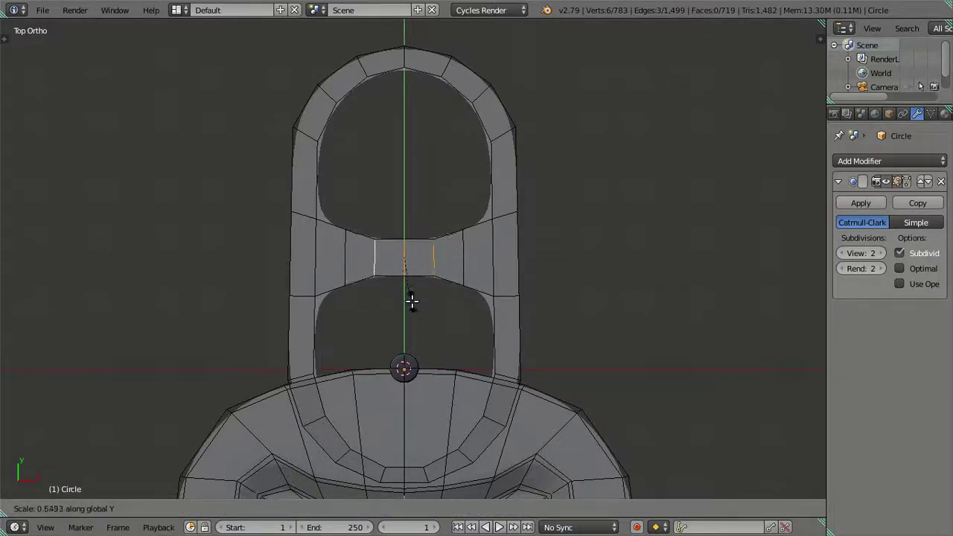
click(411, 300)
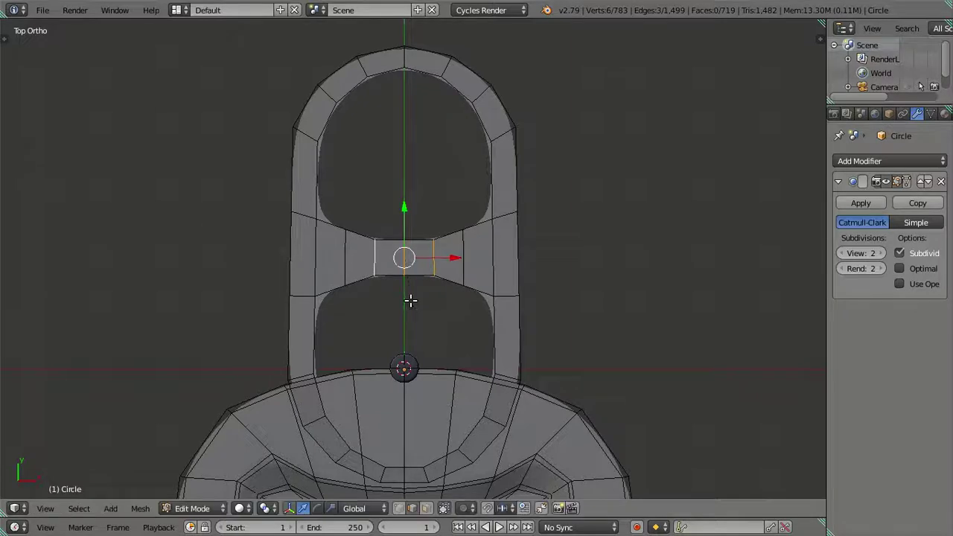
right_click(403, 257)
key(s)
key(y)
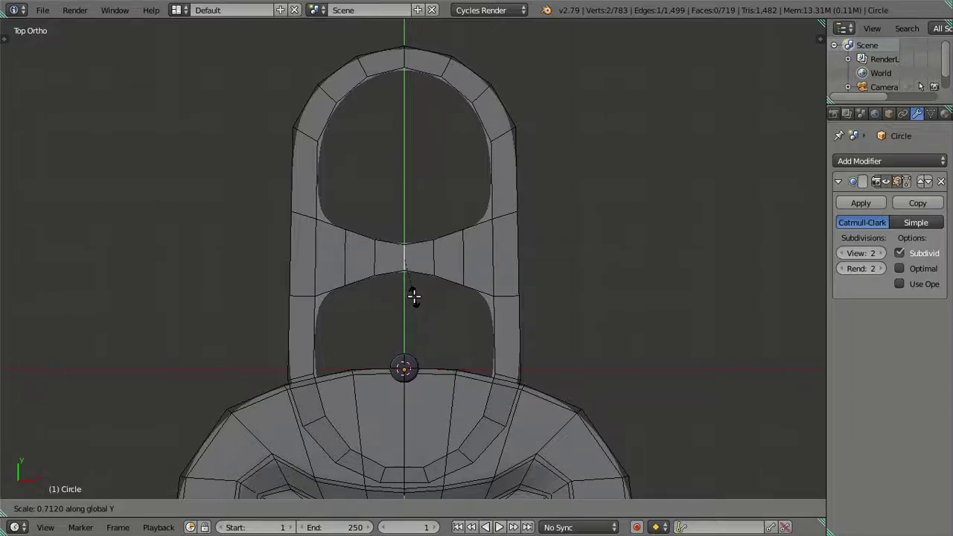
click(414, 296)
right_click(478, 291)
Select the bar's lower loop and upper edges and move them up along Y.
alt+right_click(344, 289)
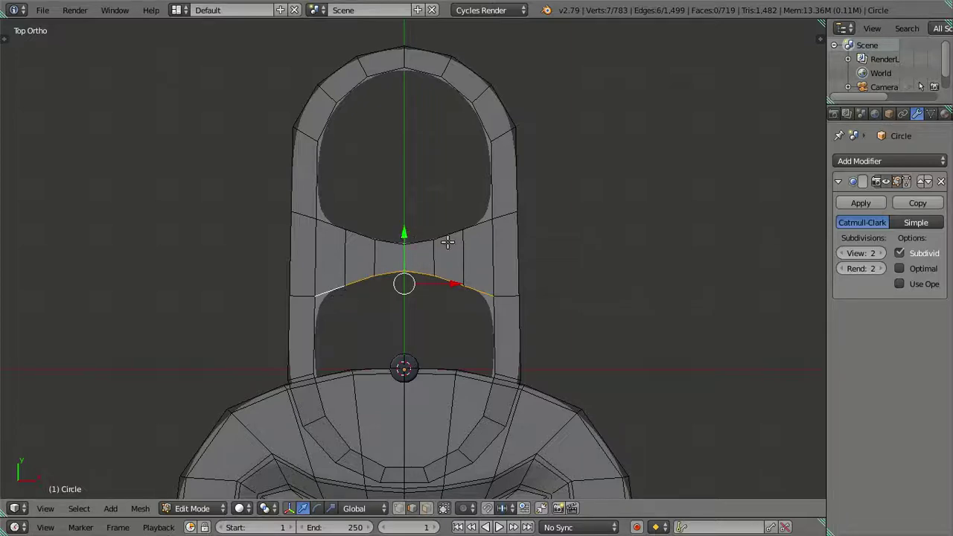
shift+right_click(477, 224)
shift+right_click(449, 232)
shift+right_click(419, 239)
shift+right_click(389, 239)
shift+right_click(346, 244)
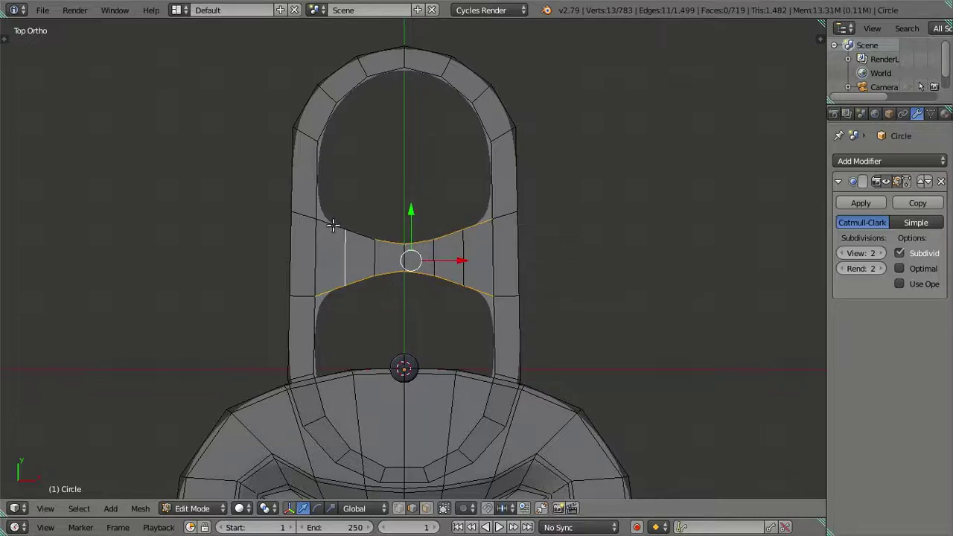
shift+right_click(334, 222)
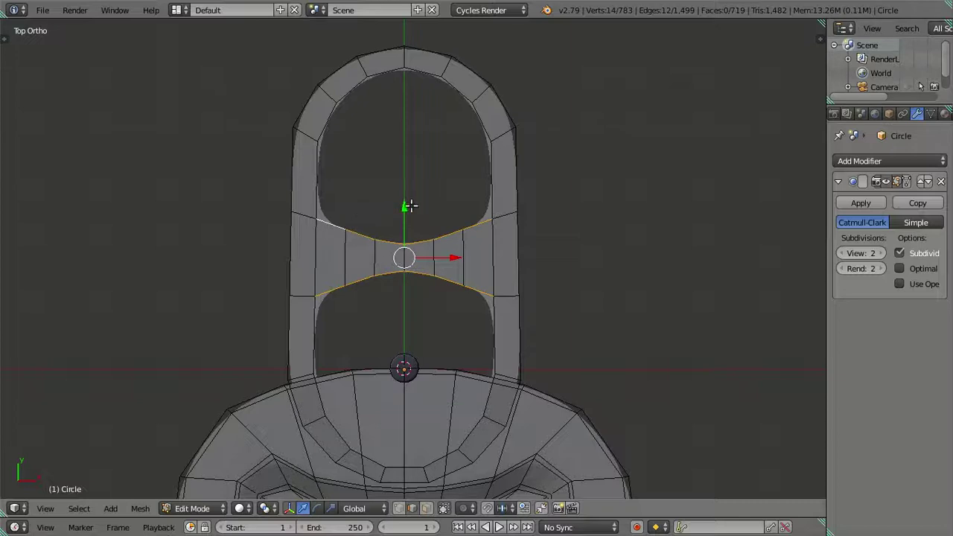
key(g)
key(y)
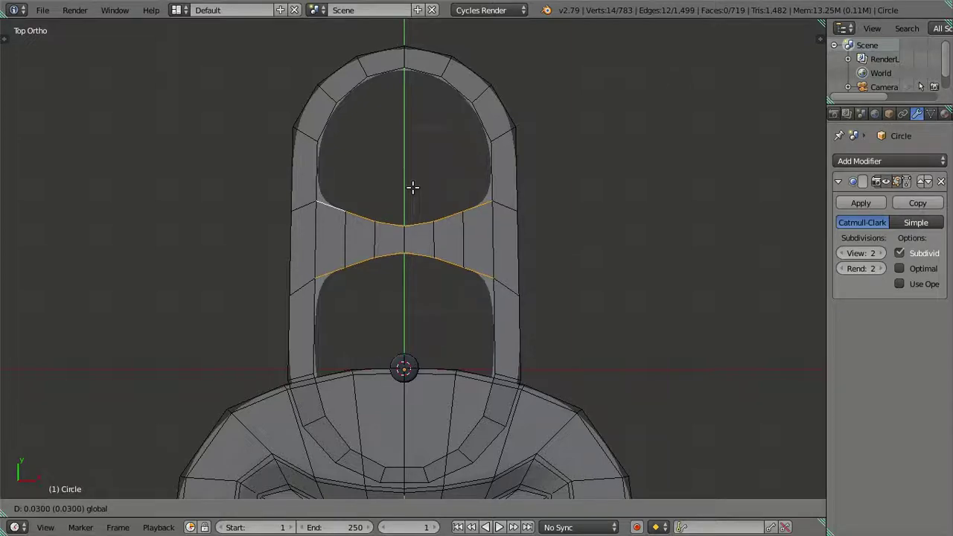
click(412, 187)
Reposition a single bar edge and the two edges under the bridge.
right_click(390, 222)
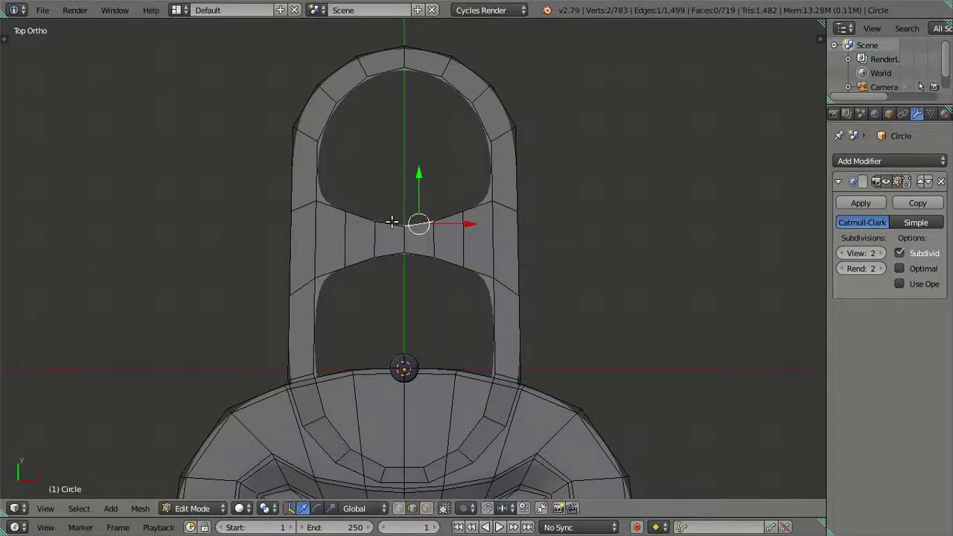
right_click(404, 238)
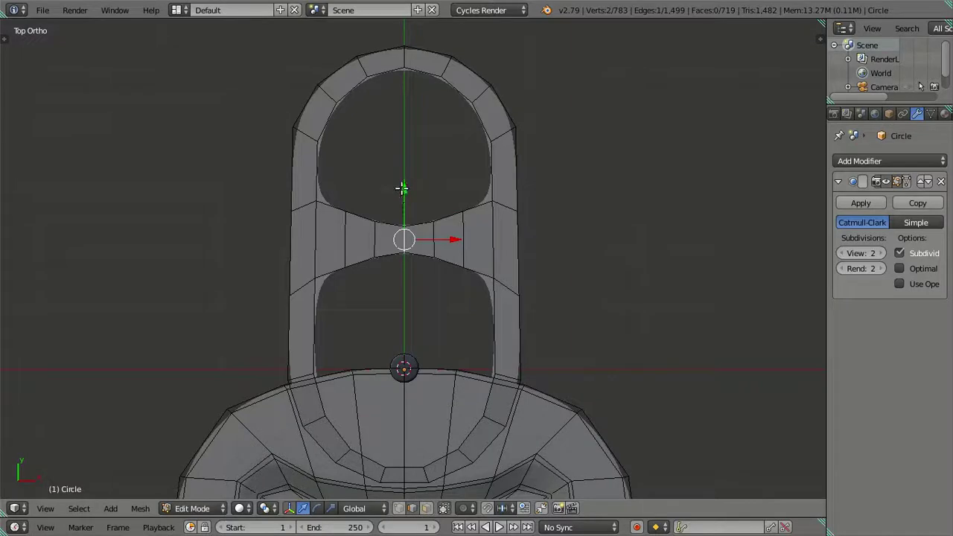
key(g)
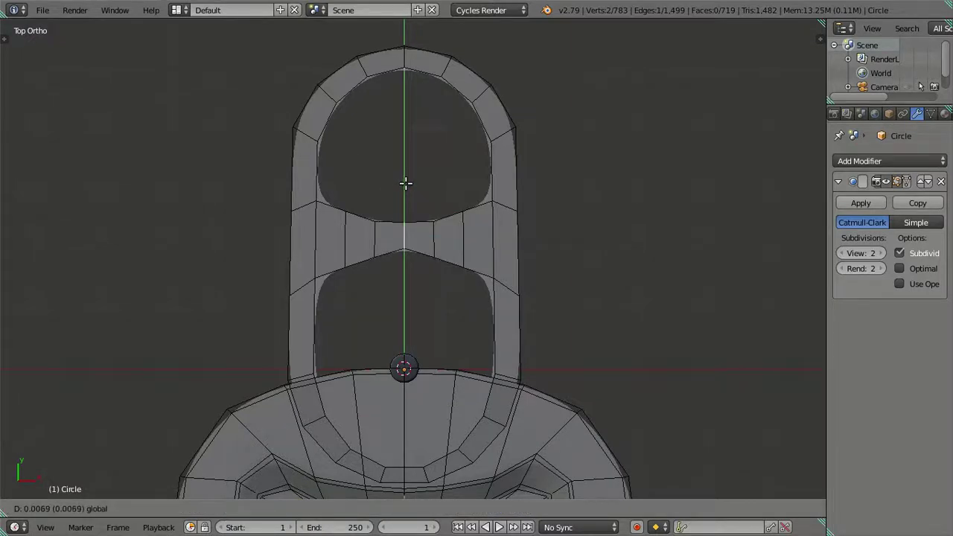
click(406, 183)
right_click(443, 258)
shift+right_click(364, 260)
key(g)
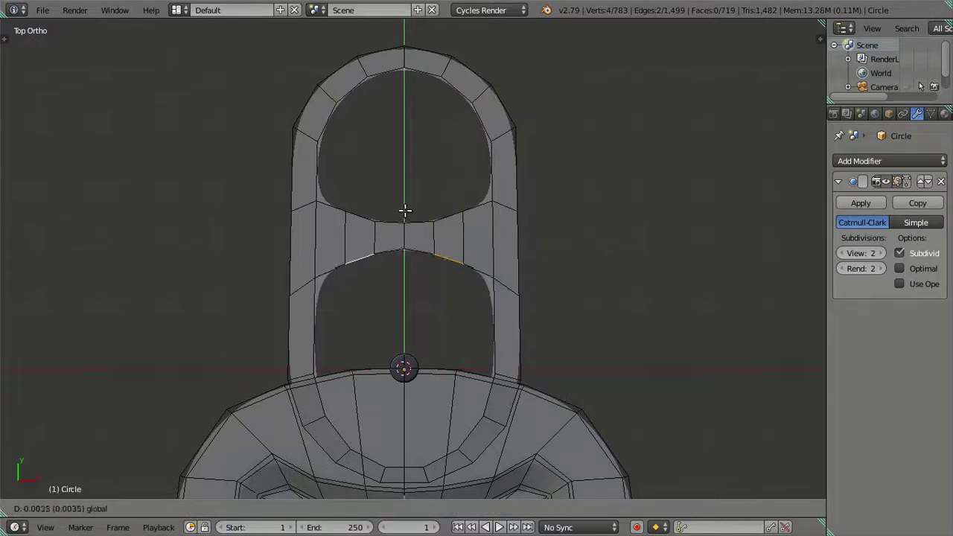
click(403, 213)
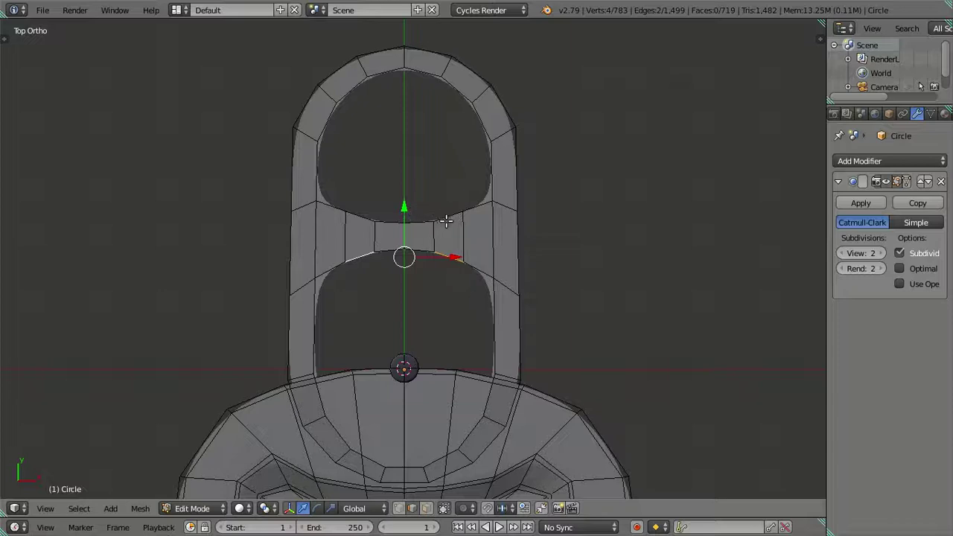
Raise the bar's arc edge loop toward the upper opening, then lower it slightly.
right_click(470, 264)
alt+right_click(341, 269)
key(g)
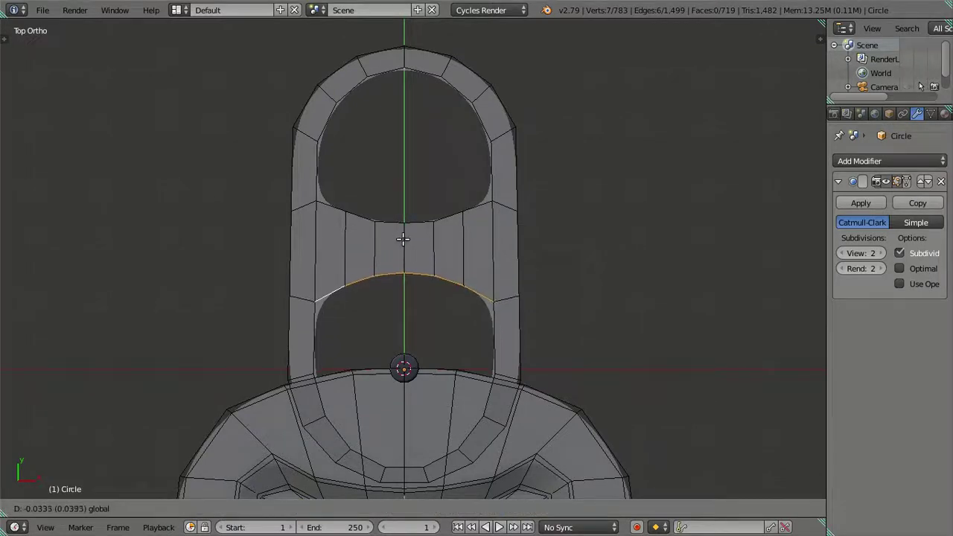
click(393, 229)
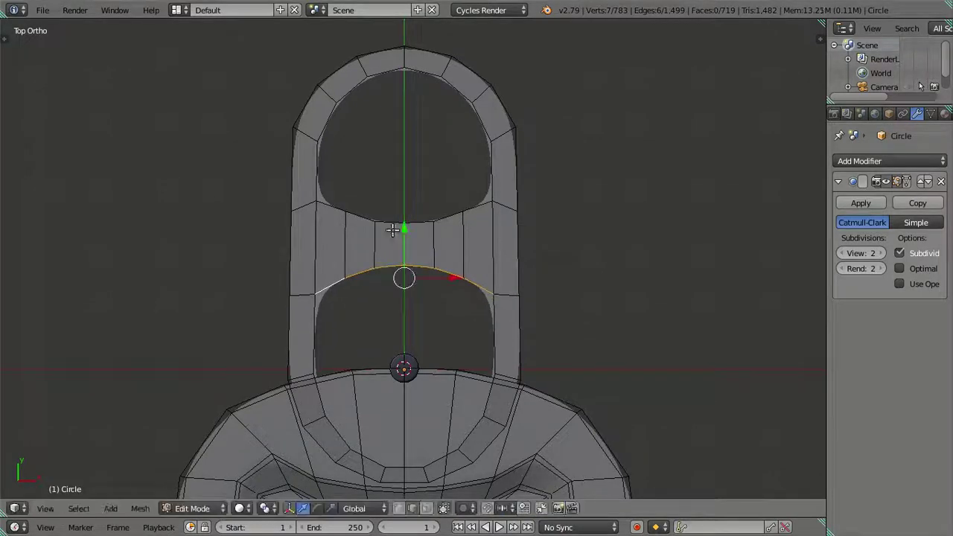
key(g)
click(468, 207)
drag(406, 166, 405, 172)
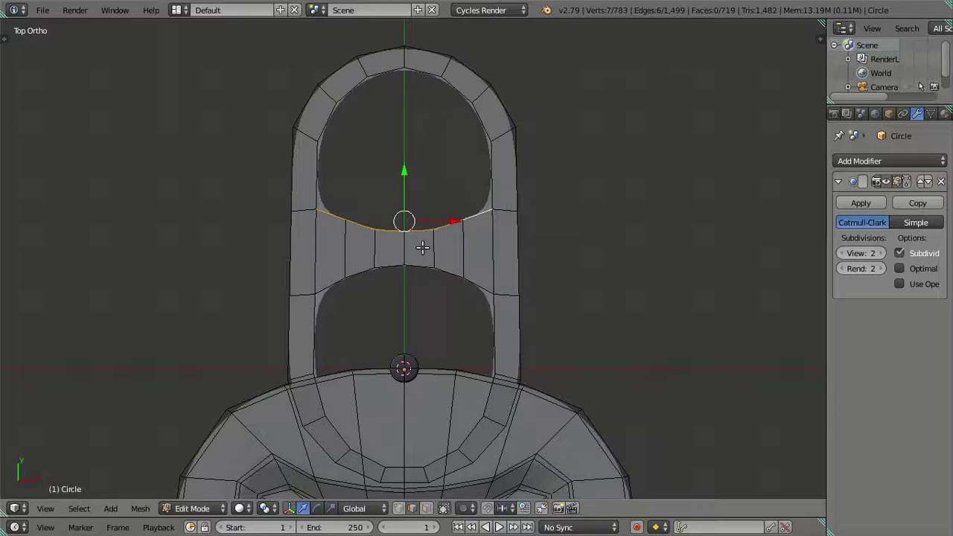
Move the strap's edge loop slightly down along Y.
right_click(476, 284)
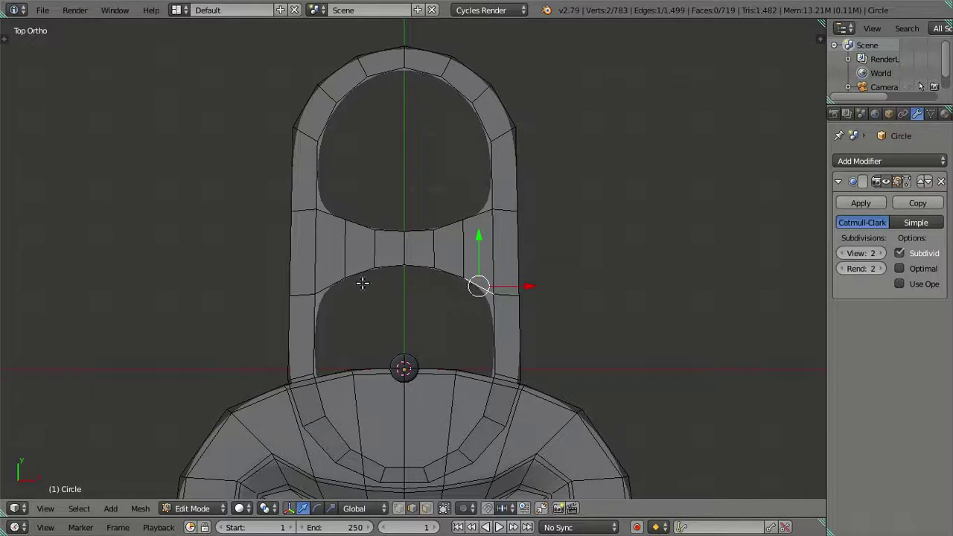
alt+right_click(305, 297)
shift+right_click(506, 295)
key(g)
key(y)
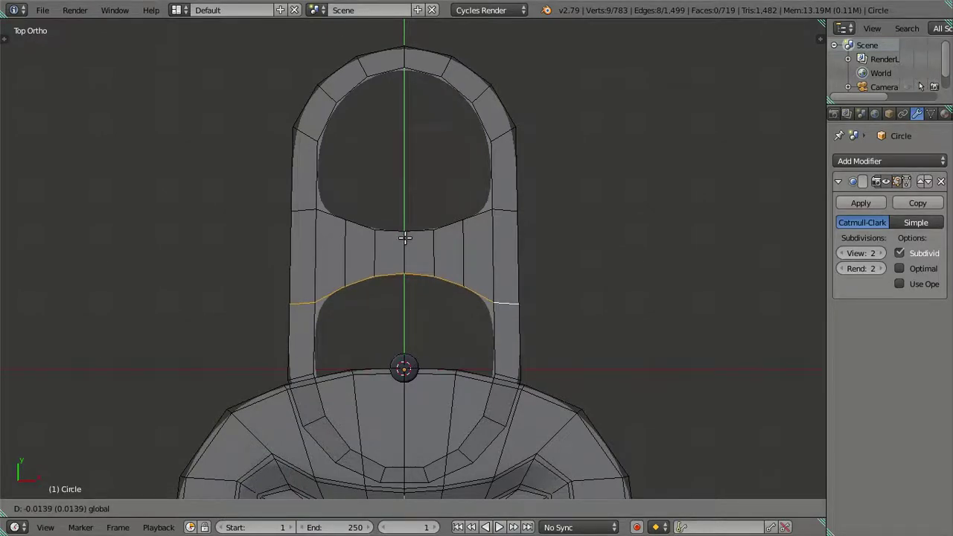
click(405, 237)
Raise the lower arch edges along Y to round the opening's top.
right_click(444, 282)
ctrl+right_click(355, 280)
key(g)
key(y)
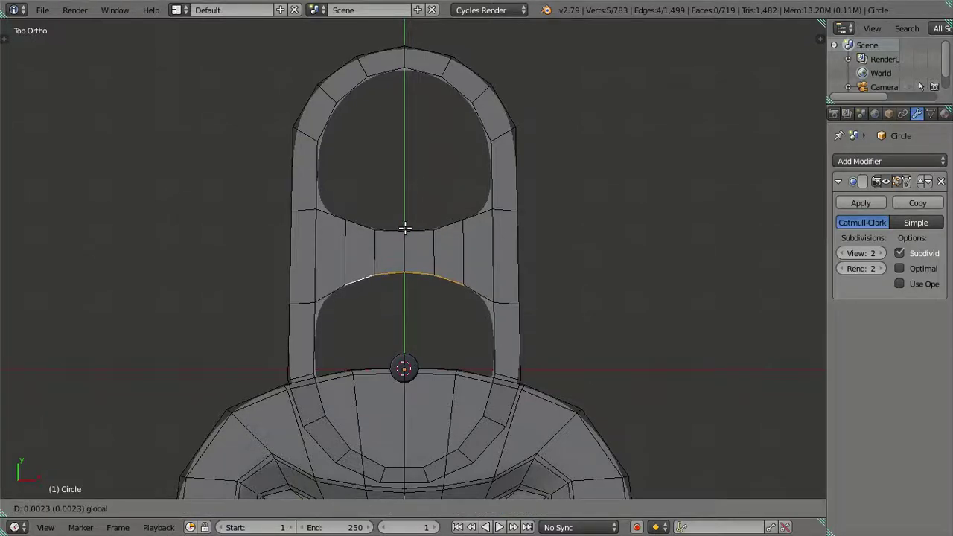
click(404, 227)
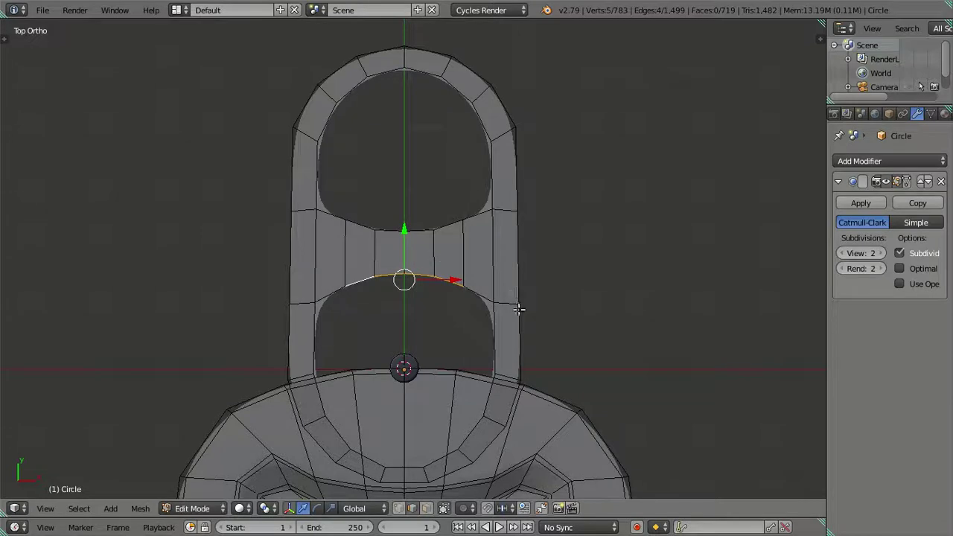
ctrl+right_click(305, 299)
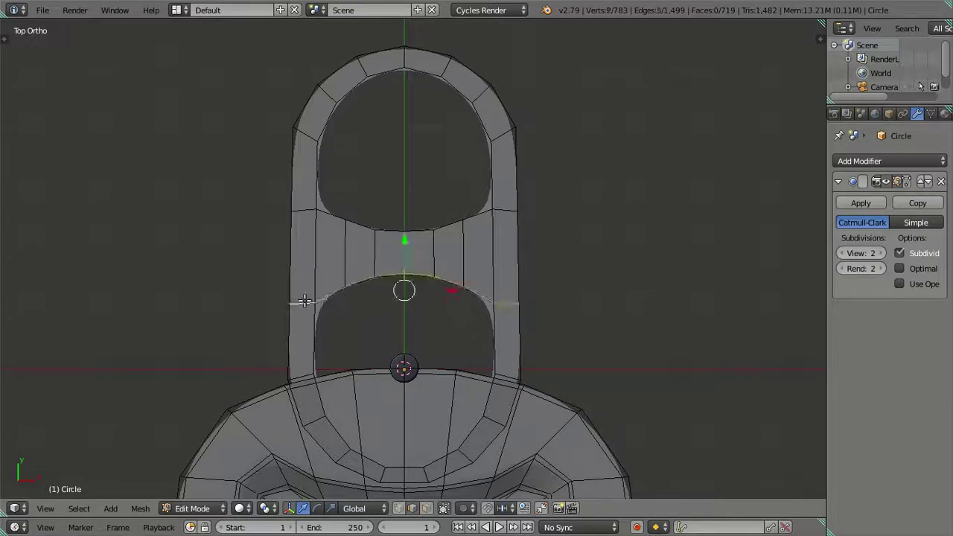
key(g)
key(y)
click(406, 250)
Raise the remaining arch edges and the arch centre along Y, then deselect everything.
right_click(450, 296)
ctrl+right_click(351, 291)
key(g)
key(y)
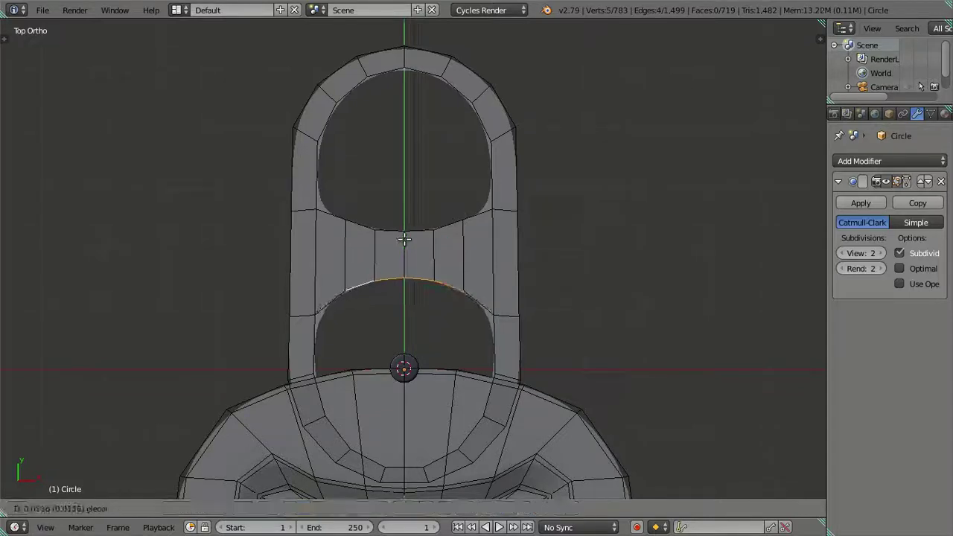
click(405, 238)
right_click(421, 276)
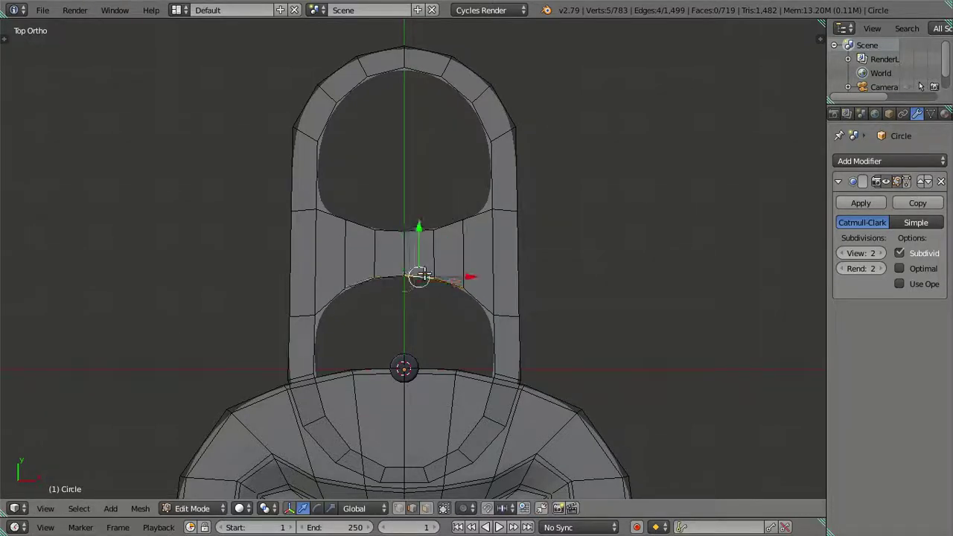
ctrl+right_click(384, 275)
key(g)
key(y)
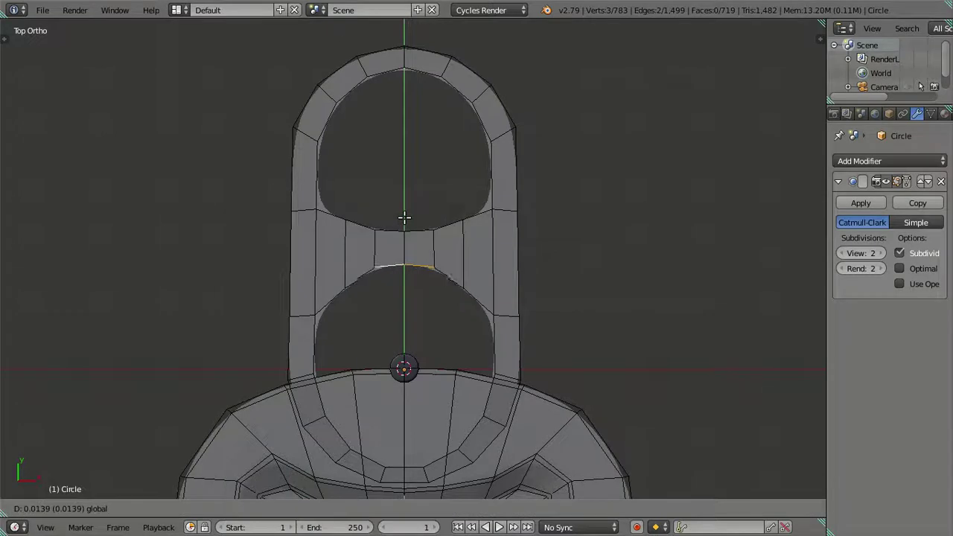
click(407, 222)
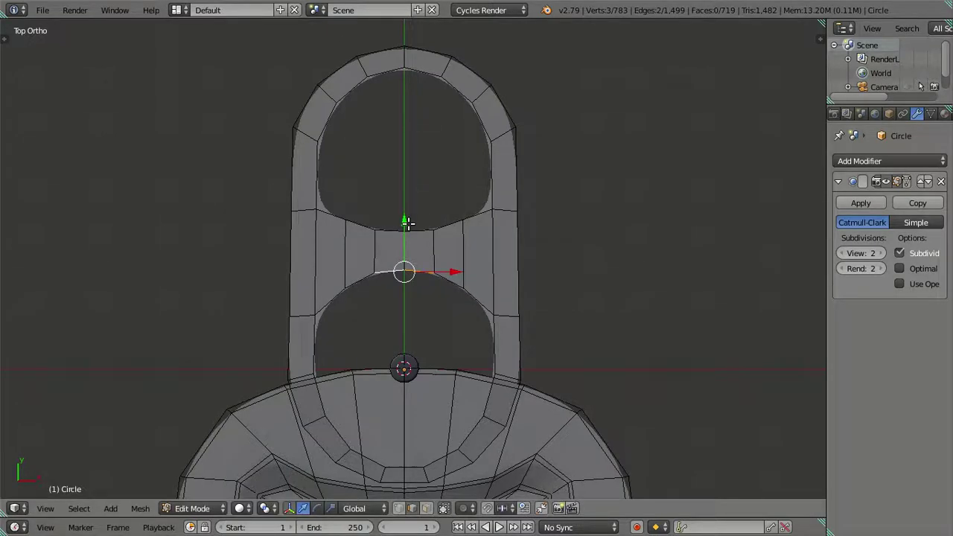
key(a)
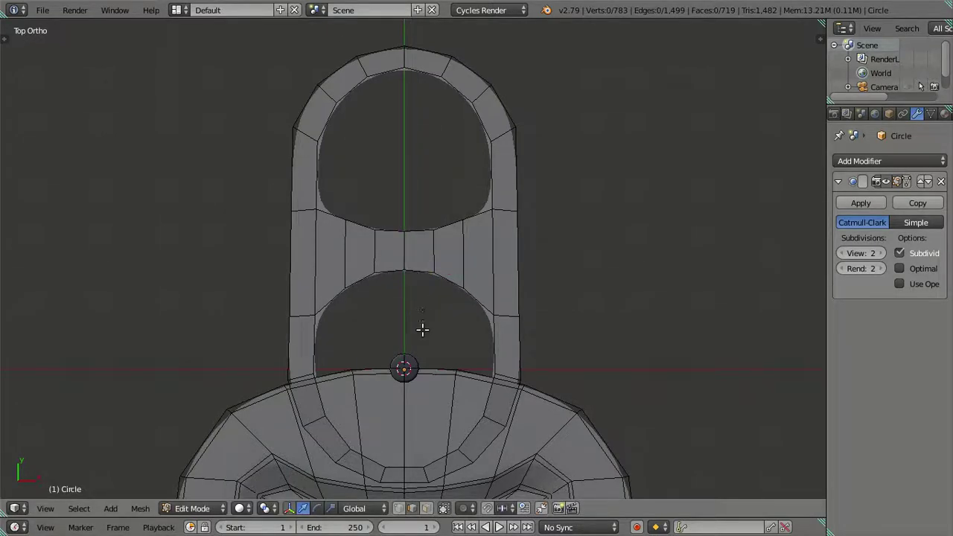
Move the lower opening's edge and bottom loop edges to round the lower hole.
right_click(412, 465)
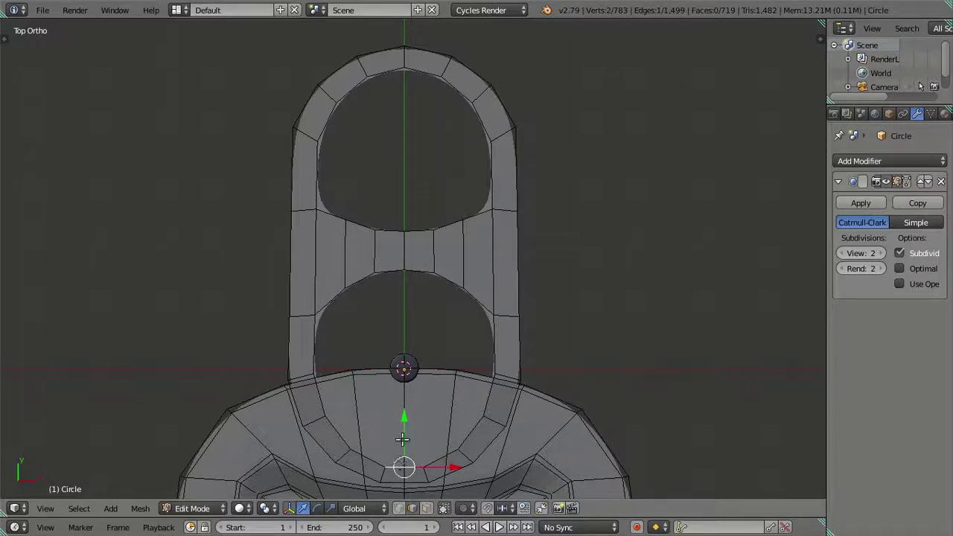
key(g)
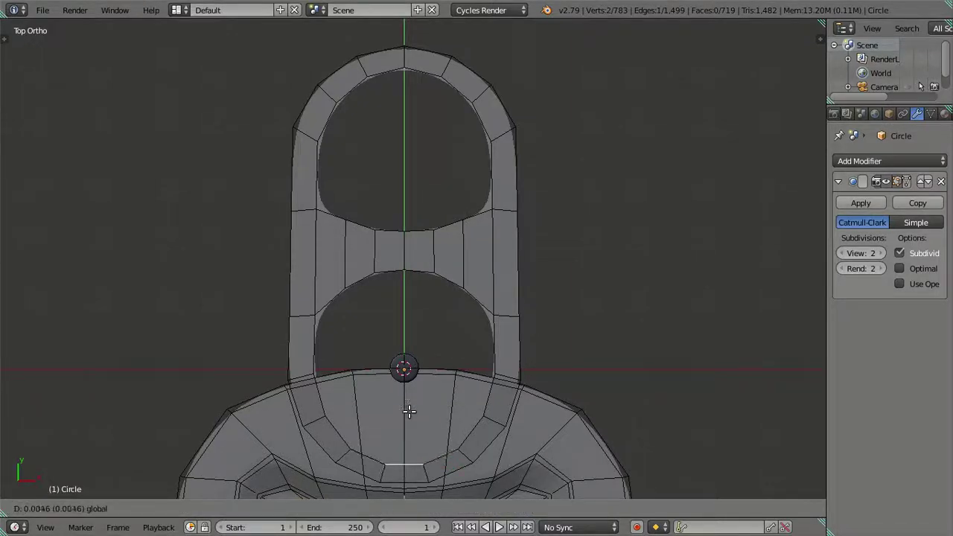
click(409, 412)
shift+right_click(448, 443)
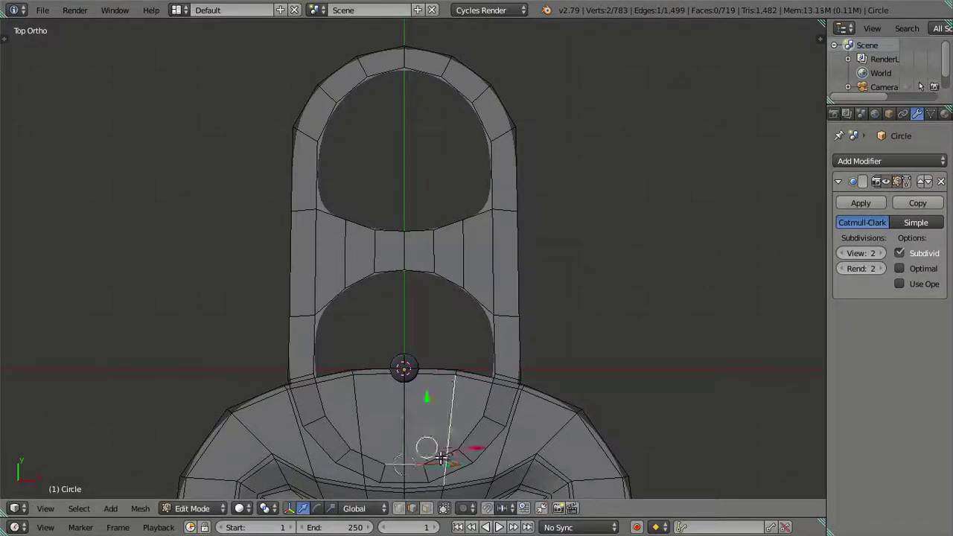
shift+right_click(447, 446)
shift+right_click(357, 452)
shift+right_click(441, 457)
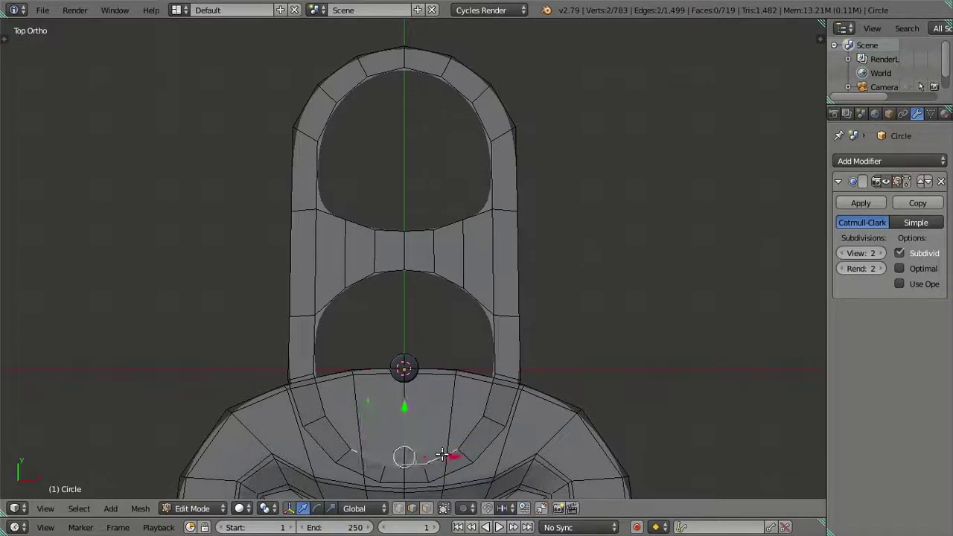
key(g)
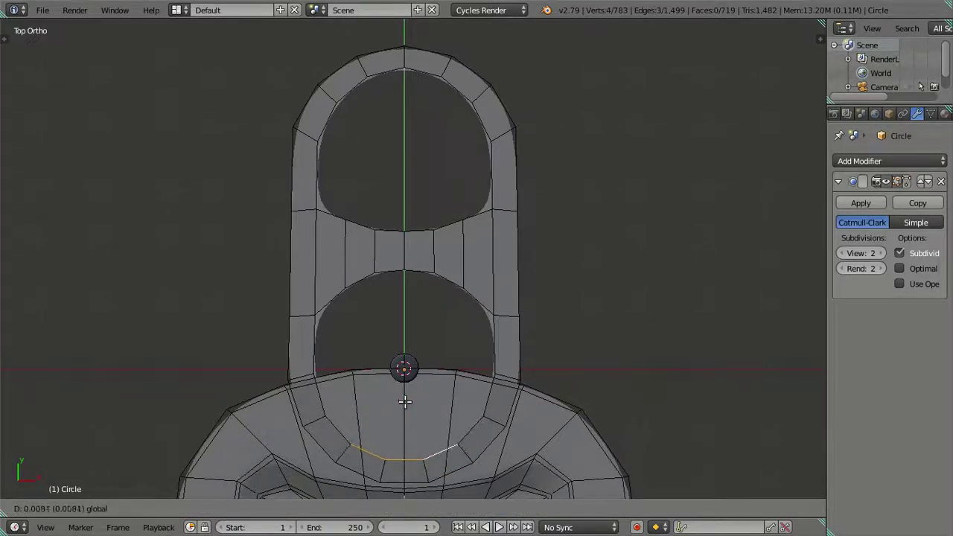
click(404, 402)
Lower the upper opening's top-arc edges slightly.
right_click(448, 79)
ctrl+right_click(352, 88)
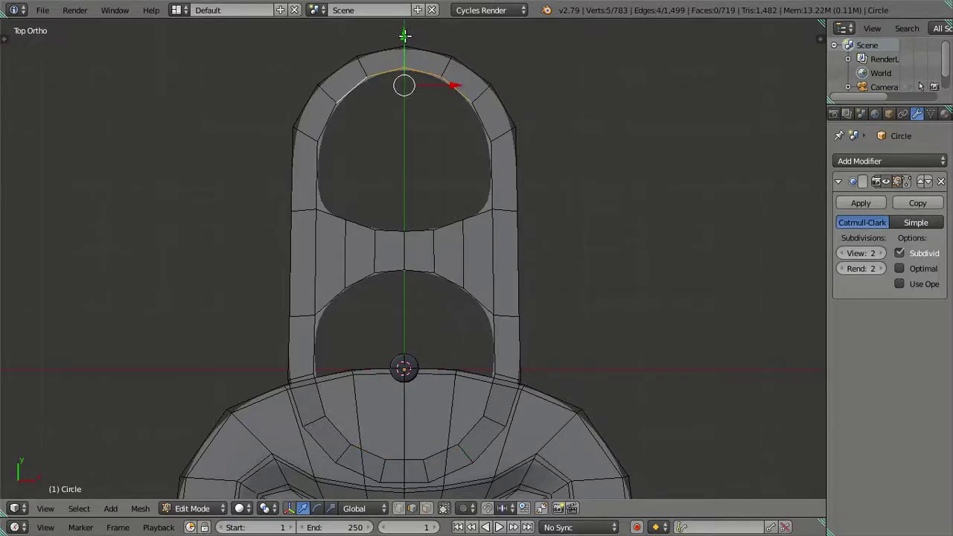
key(g)
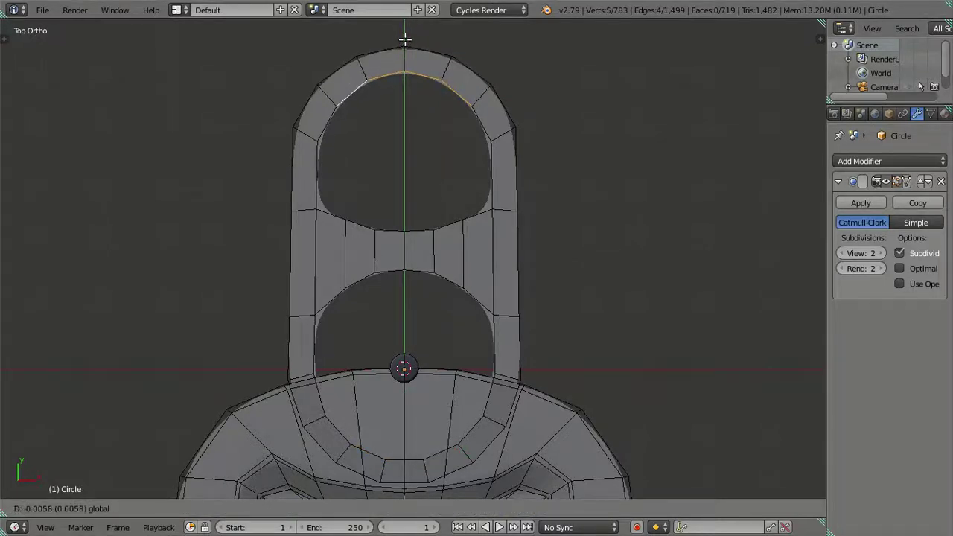
click(405, 37)
Raise the middle edge loop's outer side vertices by 0.0323 units.
right_click(507, 206)
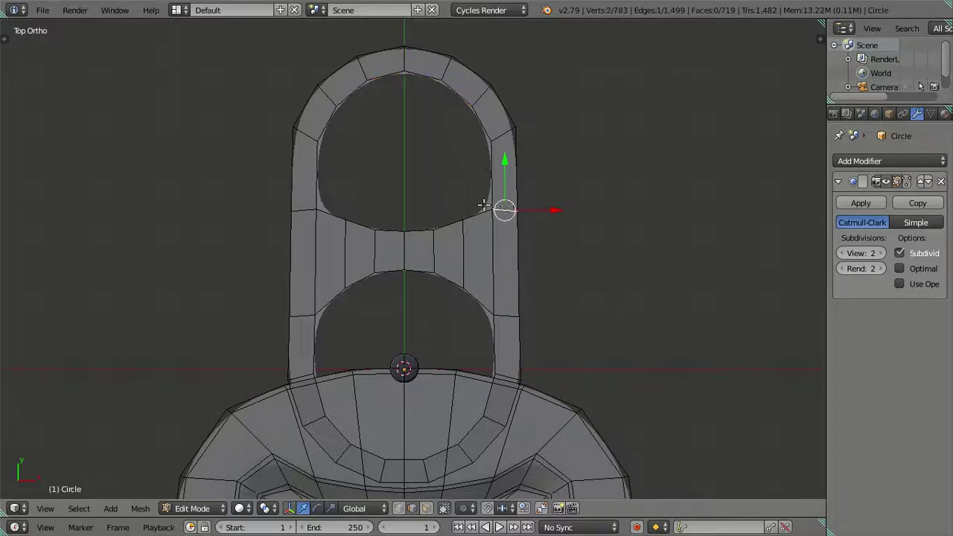
alt+right_click(321, 192)
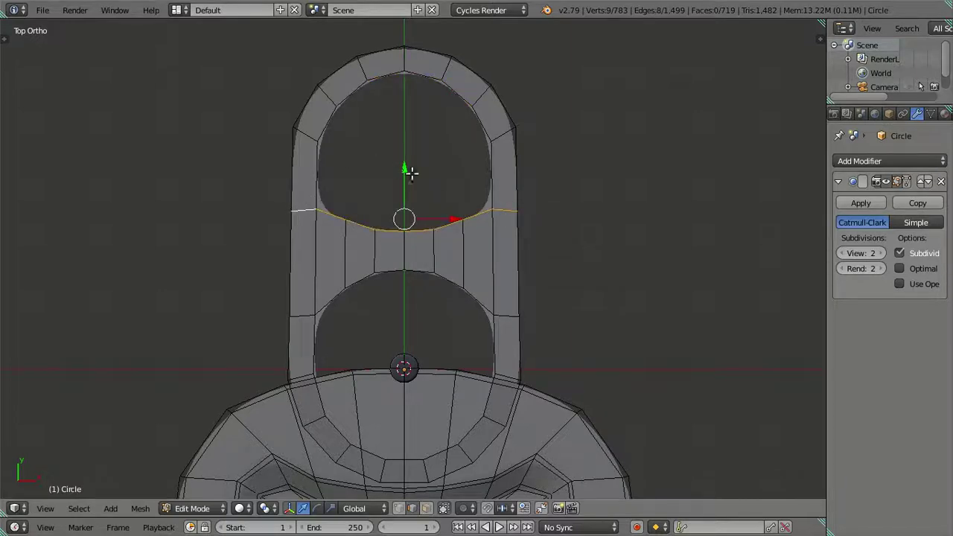
shift+right_click(505, 209)
alt+right_click(315, 208)
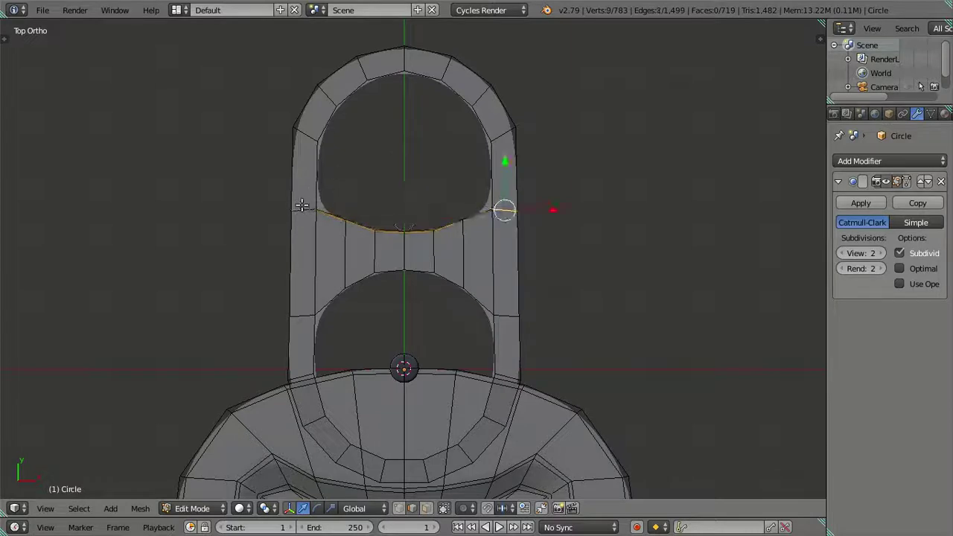
key(g)
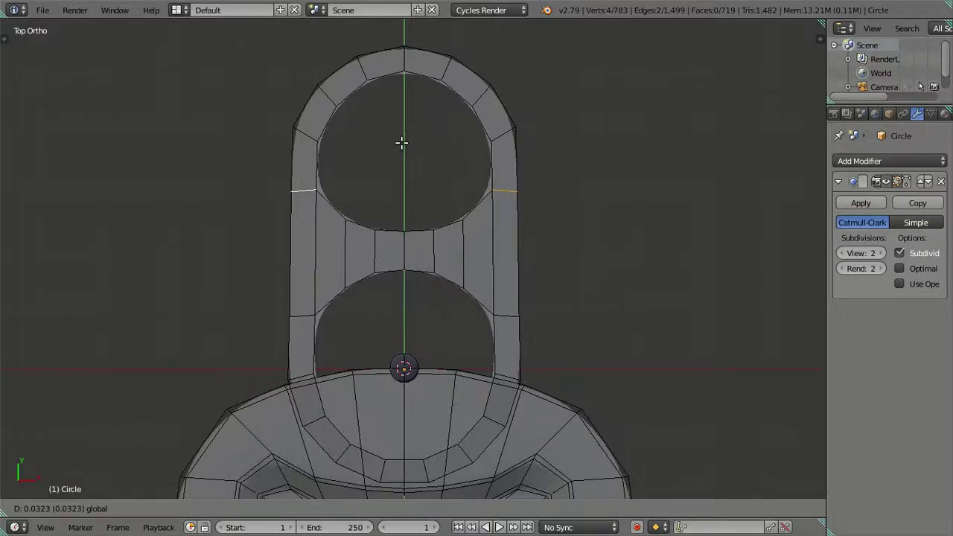
click(401, 143)
Extrude the four arc edges below the lower opening and move them along Y.
key(a)
scroll(453, 320, down, 2)
scroll(456, 322, up, 1)
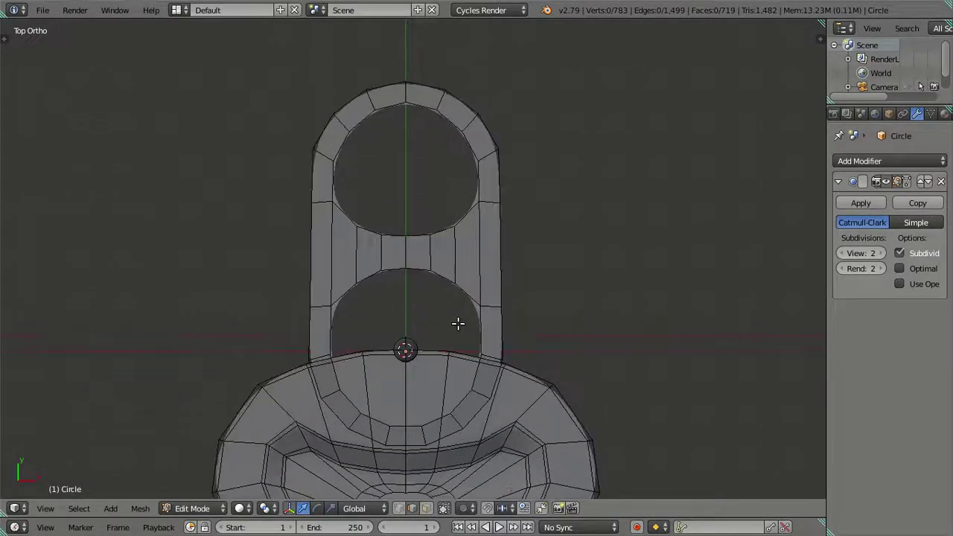
shift+scroll(481, 305, down, 2)
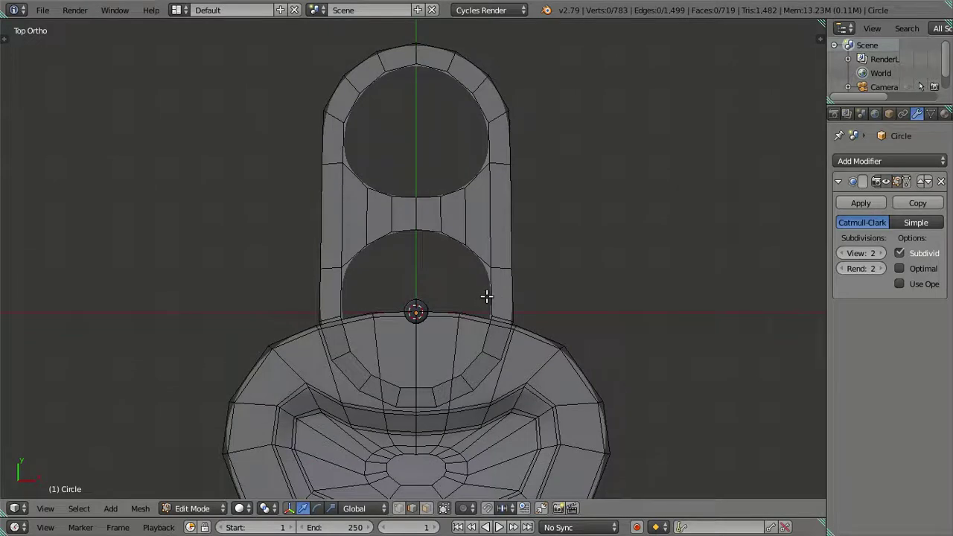
right_click(445, 380)
shift+right_click(386, 379)
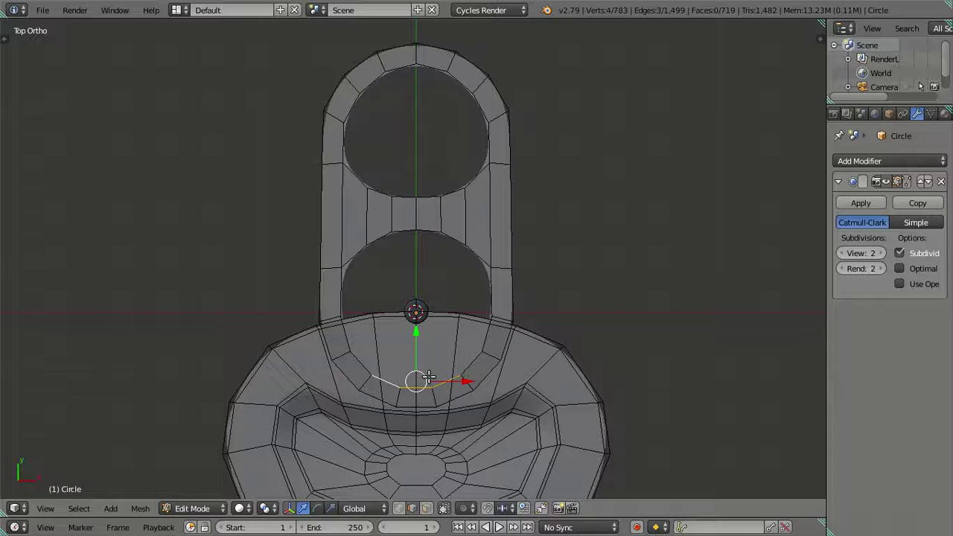
shift+right_click(467, 366)
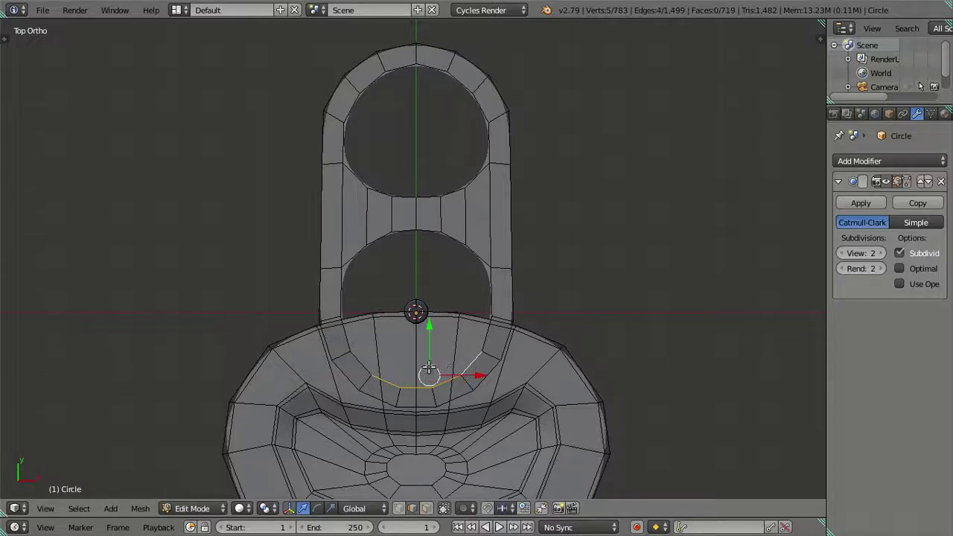
shift+right_click(360, 366)
key(e)
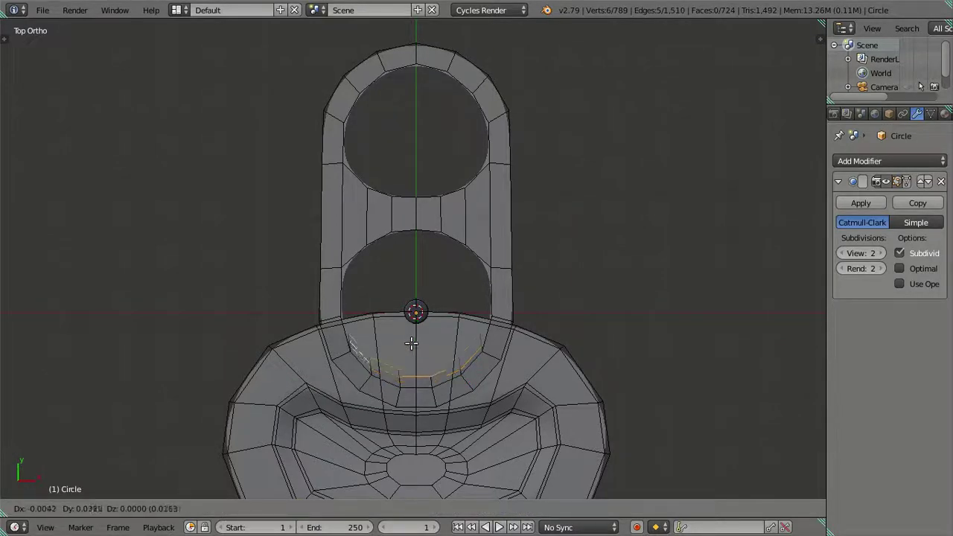
right_click(415, 333)
key(g)
key(y)
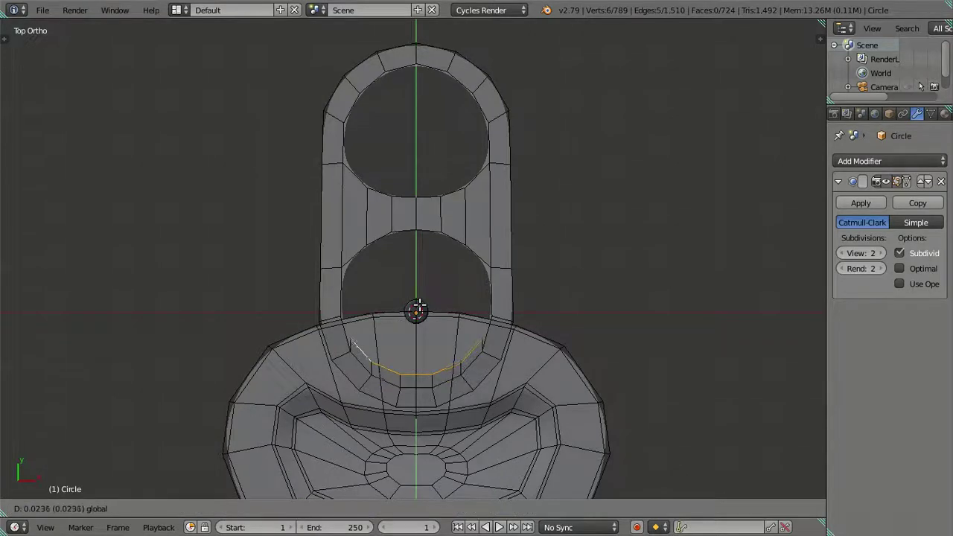
click(419, 300)
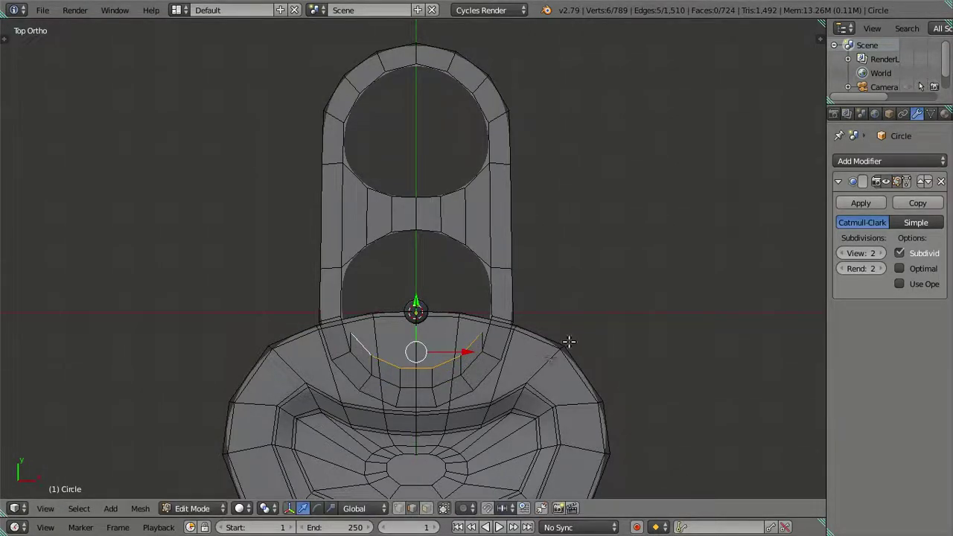
Narrow the extruded arc along X, raise it, and shrink it slightly.
key(s)
key(x)
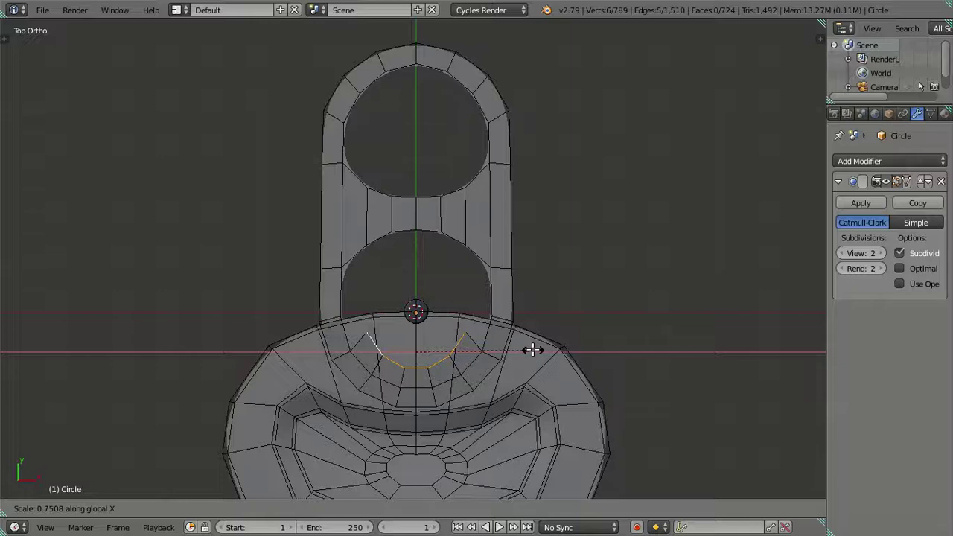
click(531, 350)
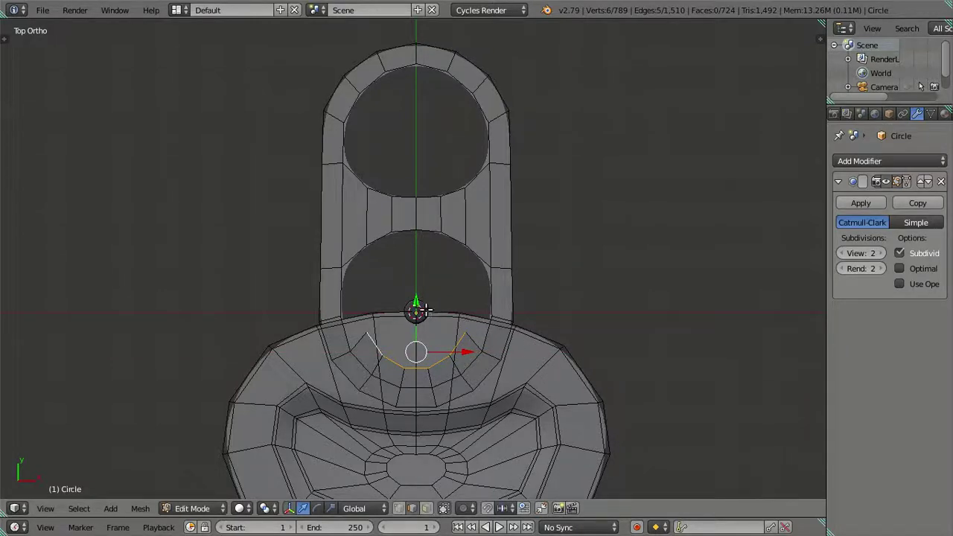
key(g)
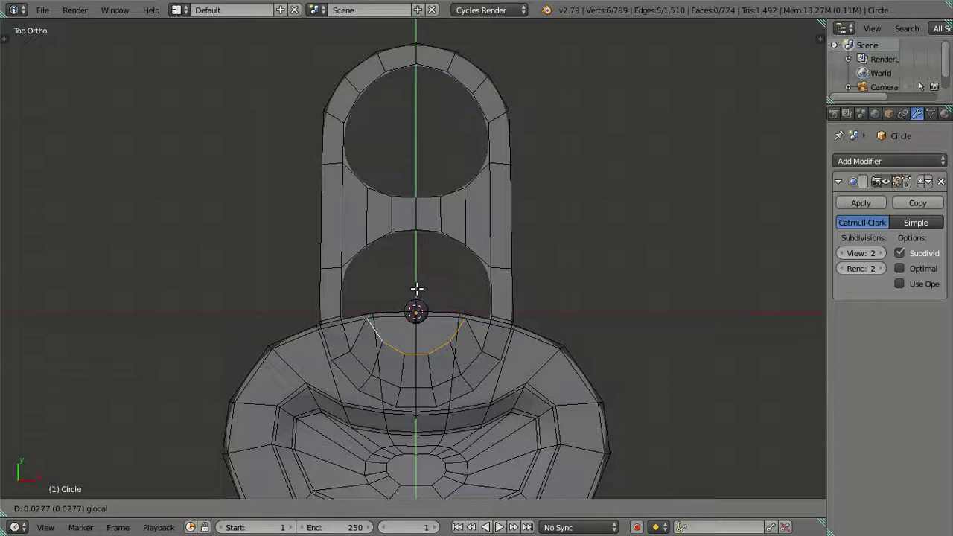
click(416, 289)
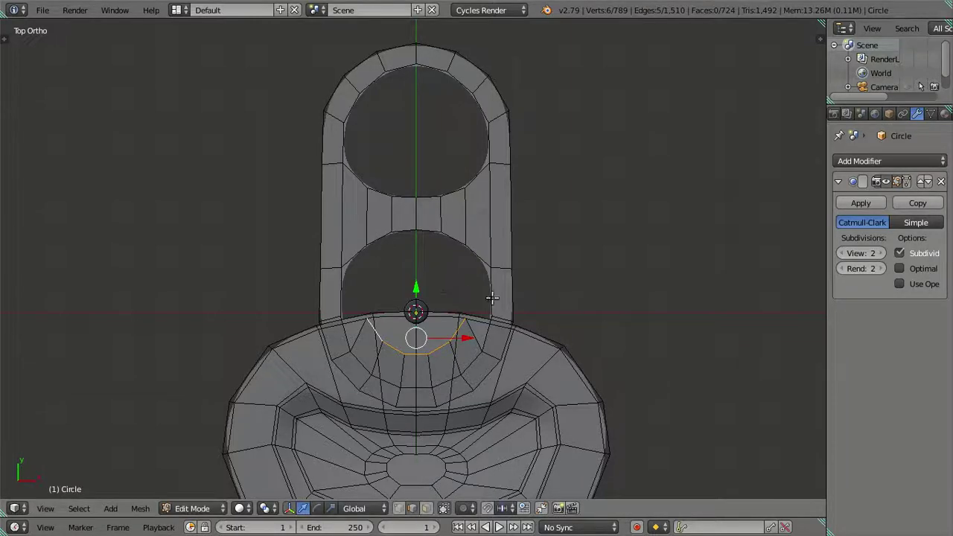
key(s)
click(592, 315)
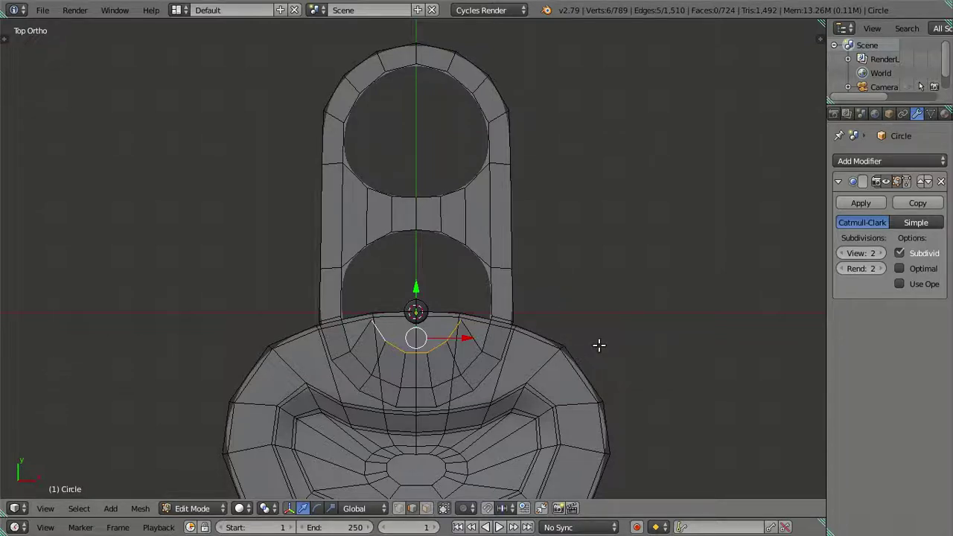
Undo a trial second extrusion and narrow the arc further along X.
key(e)
key(s)
click(528, 323)
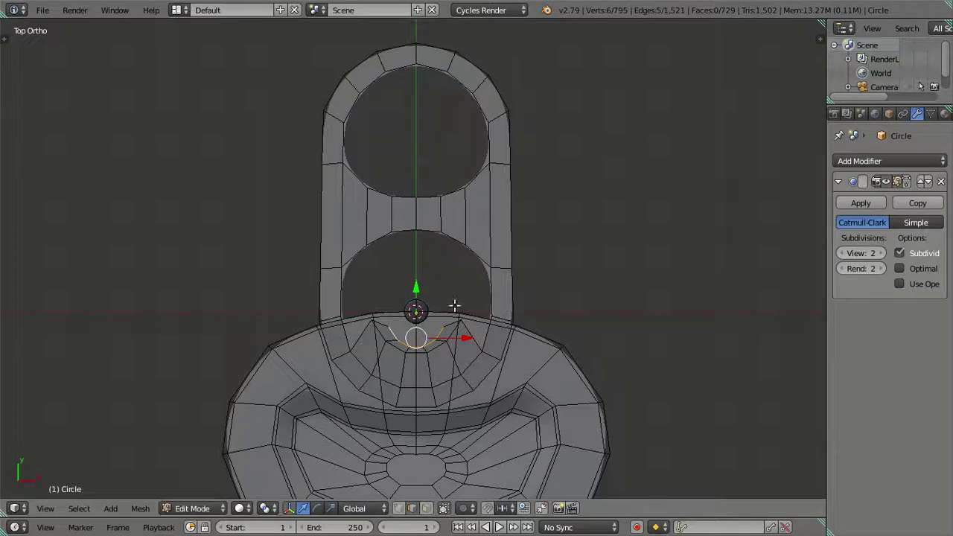
drag(418, 289, 419, 274)
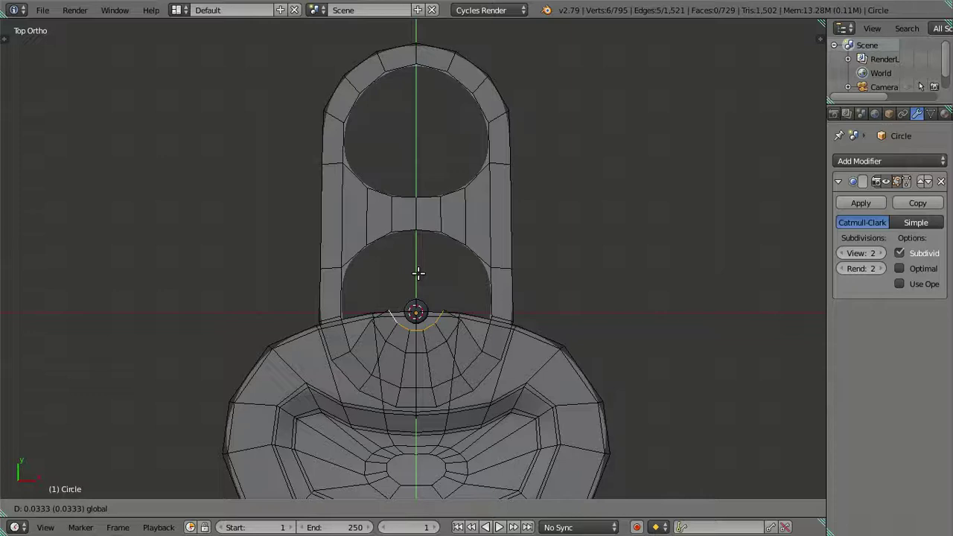
click(418, 274)
key(ctrl+z)
key(ctrl+z)
key(s)
key(x)
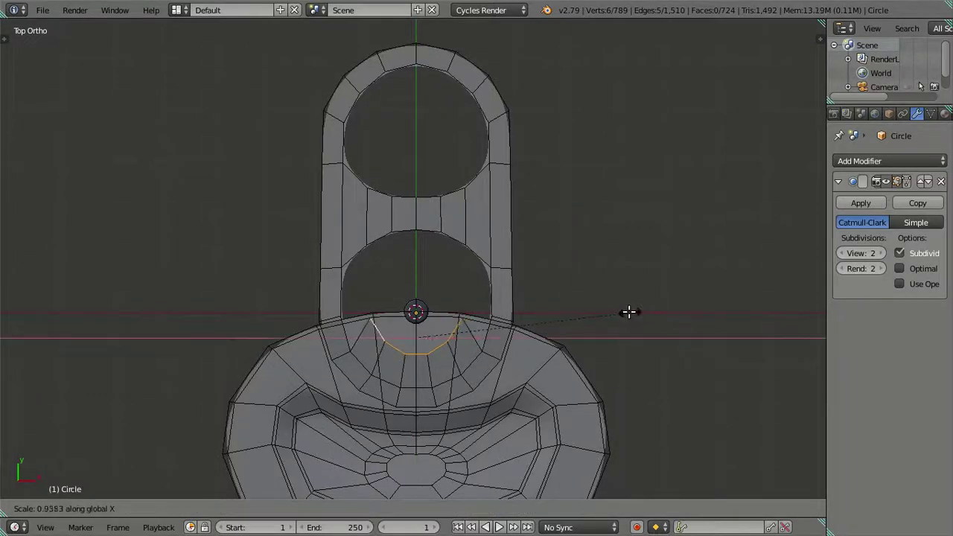
click(607, 311)
Nudge the arc slightly downward, then pick a vertex on the jar body.
scroll(498, 327, up, 1)
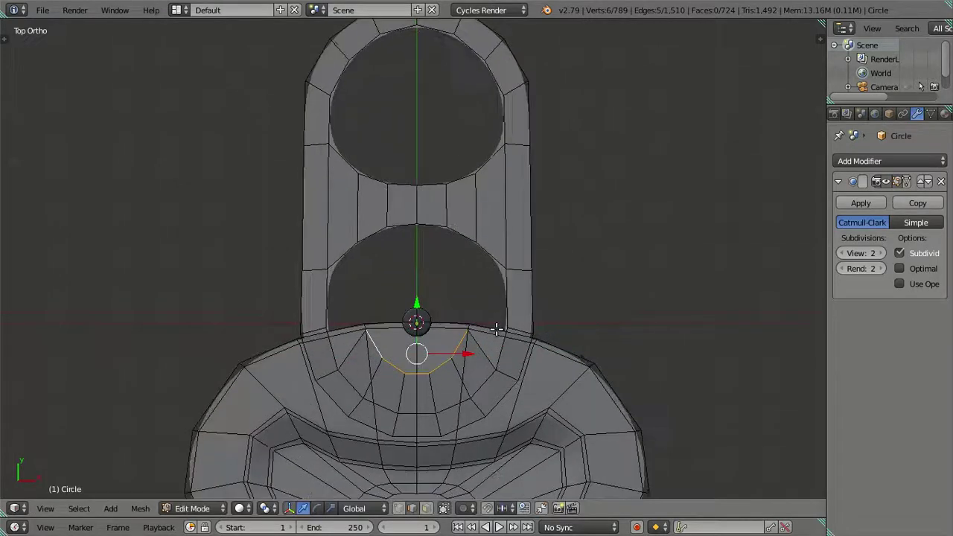
scroll(493, 328, up, 1)
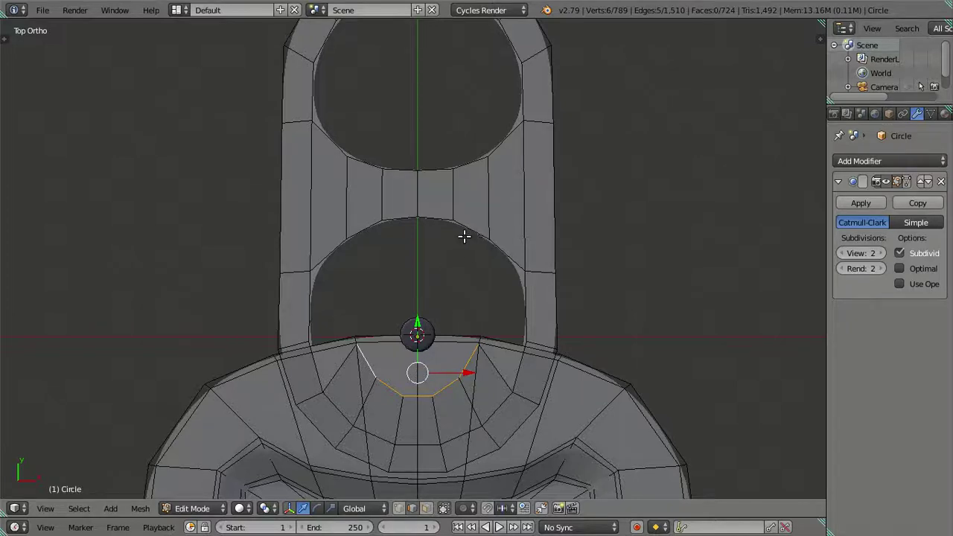
key(g)
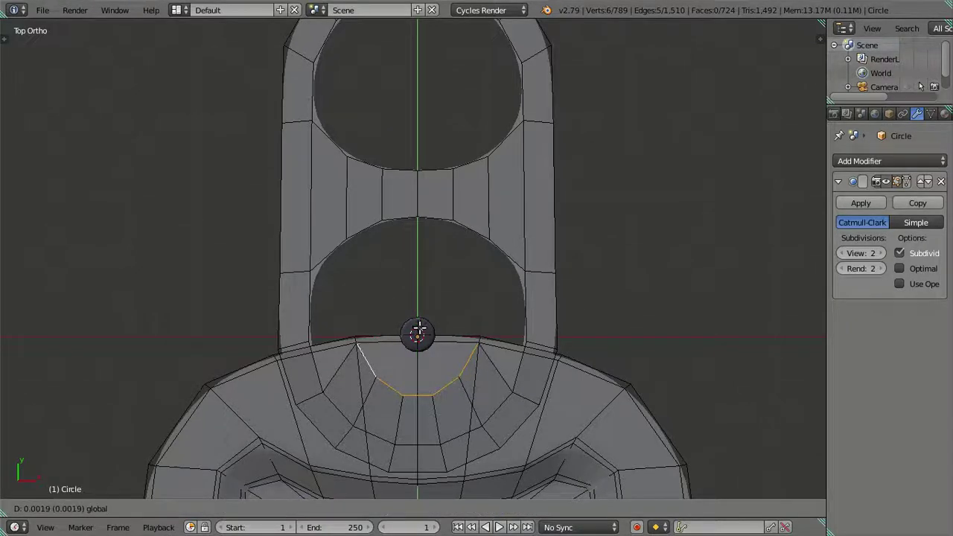
click(419, 337)
right_click(612, 373)
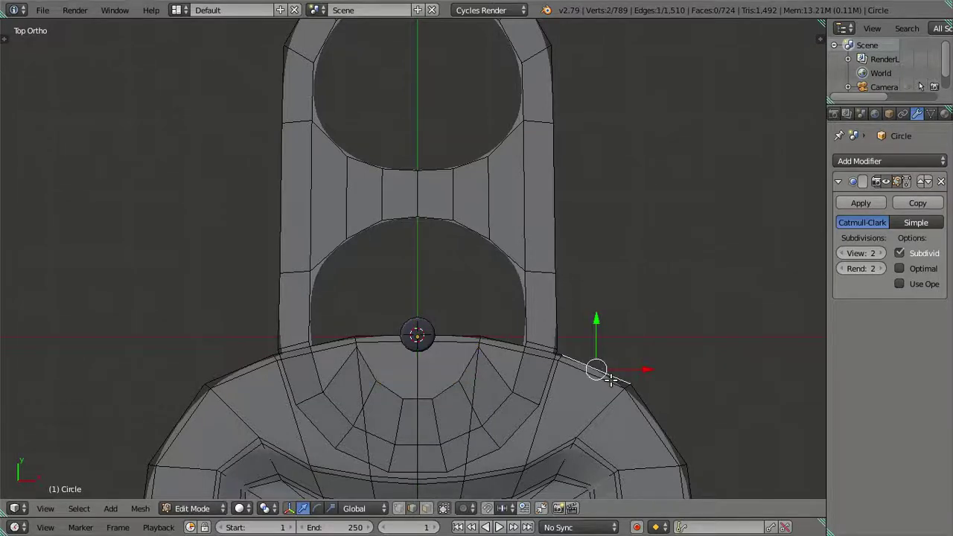
Hide the jar body and duplicate the lower arc edges, moving the copy upward.
key(l)
key(h)
shift+middle_drag(436, 379, 442, 339)
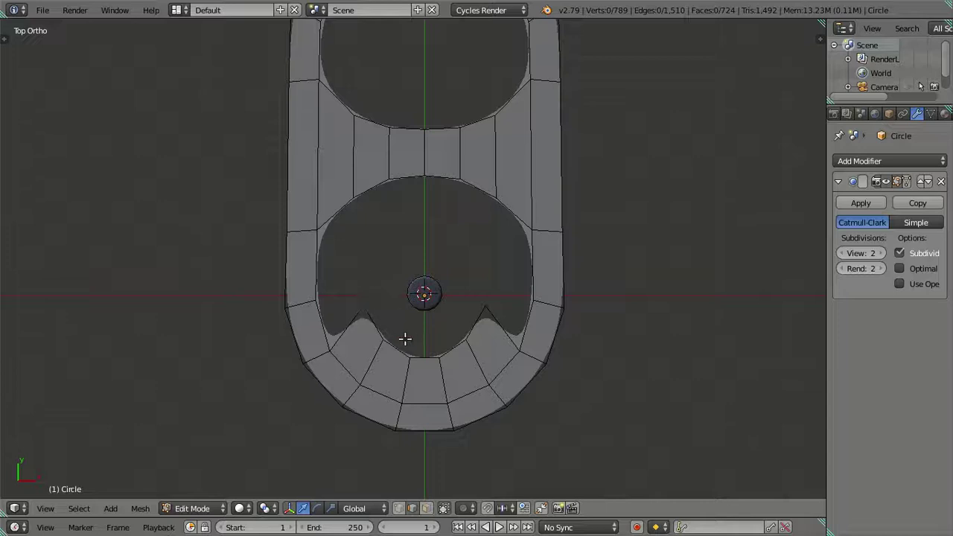
right_click(473, 324)
ctrl+right_click(365, 311)
key(e)
key(Escape)
key(g)
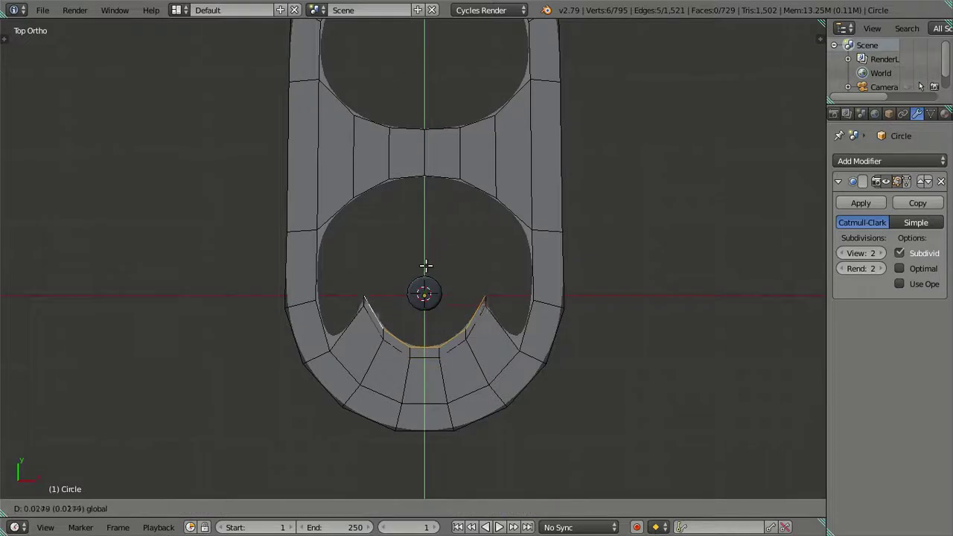
click(425, 249)
Move the selected lower arc vertices upward to form the inner arc.
key(c)
middle_drag(410, 315, 424, 318)
key(Escape)
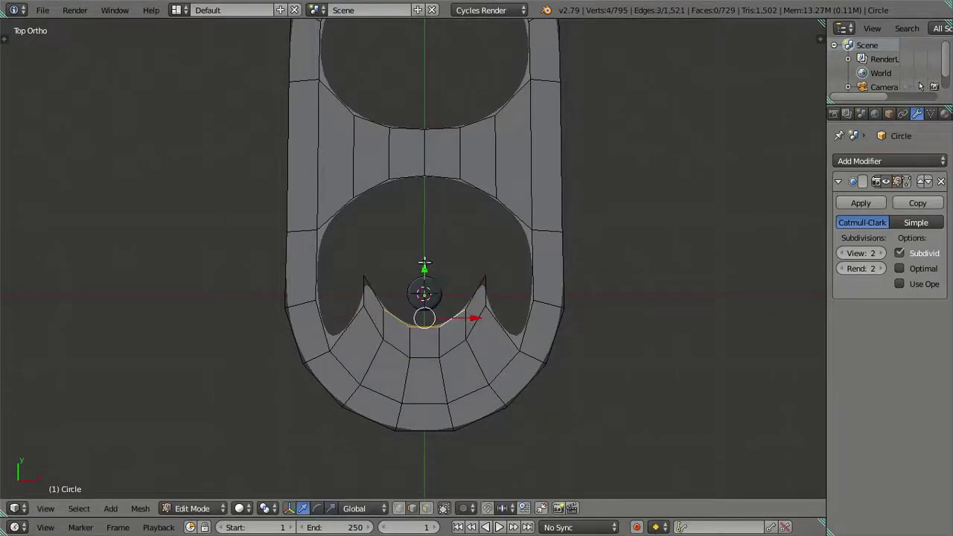
key(g)
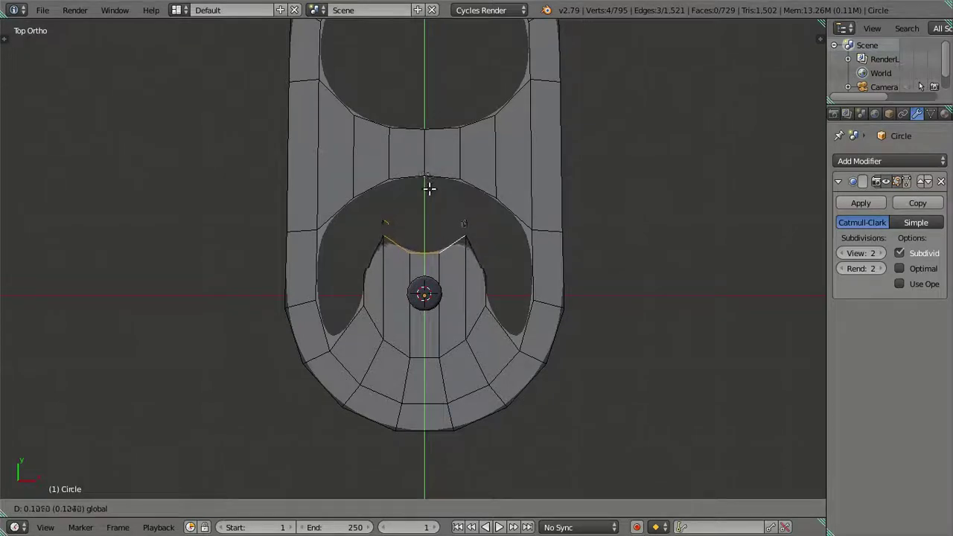
click(430, 192)
mouse_move(422, 256)
mouse_down()
mouse_move(427, 188)
mouse_move(429, 195)
mouse_up()
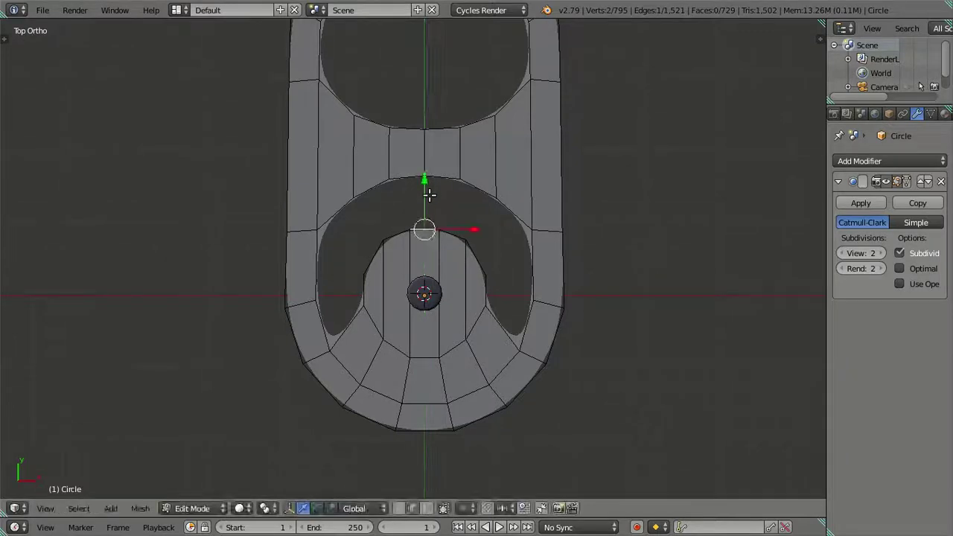
click(476, 257)
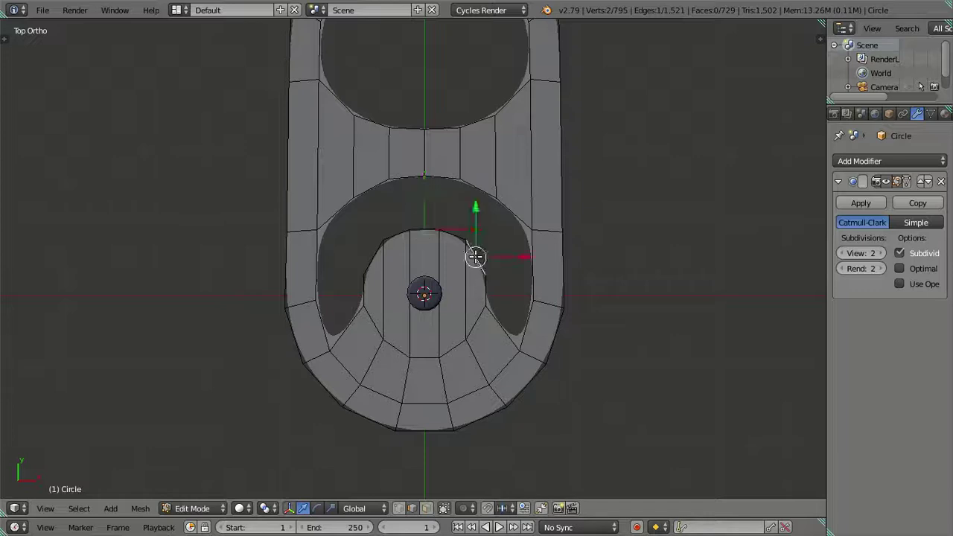
ctrl+click(361, 283)
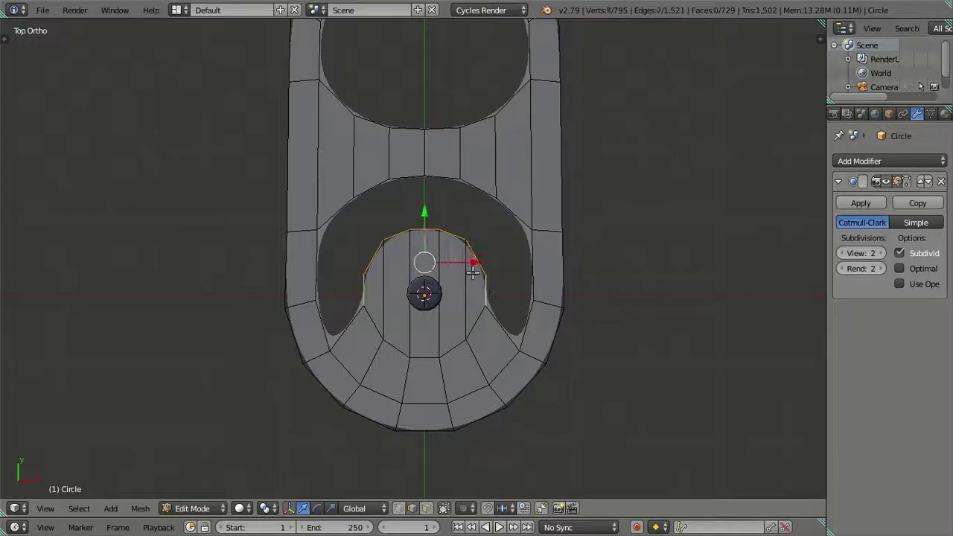
drag(419, 212, 422, 232)
key(ctrl+z)
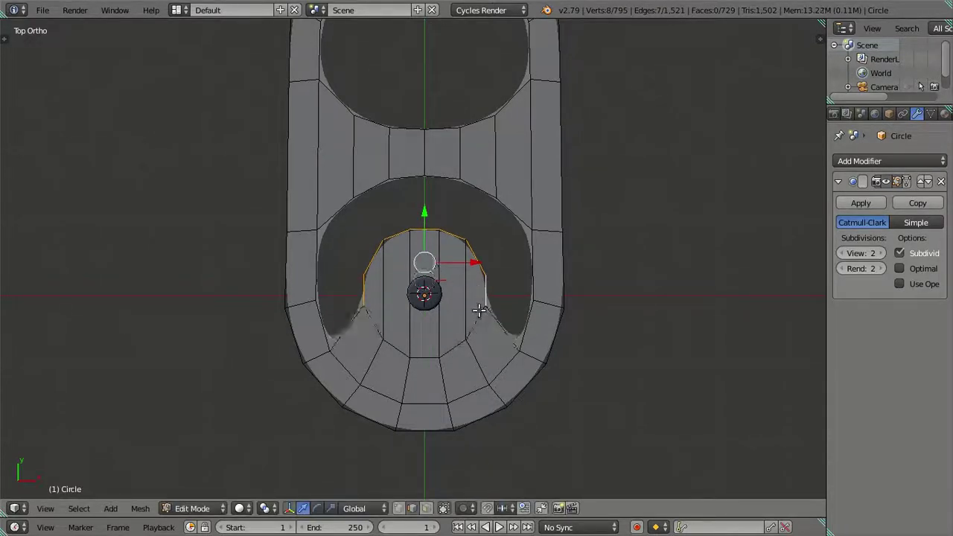
Close the arc into a loop with two new vertices and squash it vertically.
ctrl+right_click(467, 335)
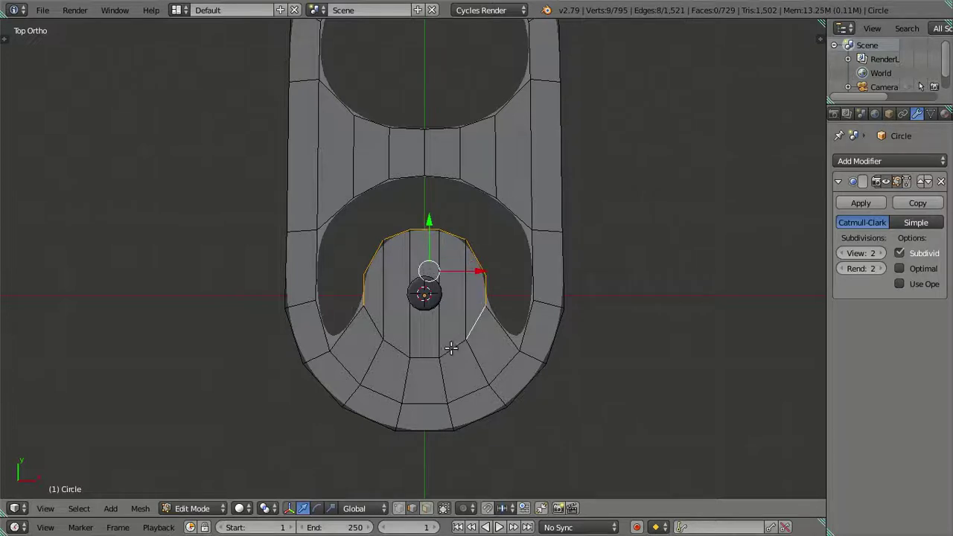
ctrl+right_click(368, 321)
key(g)
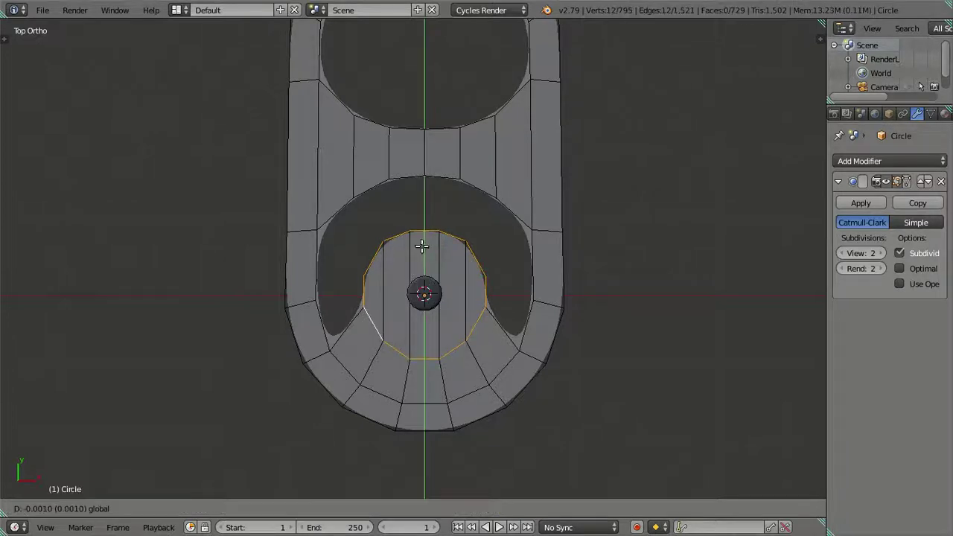
click(424, 256)
key(s)
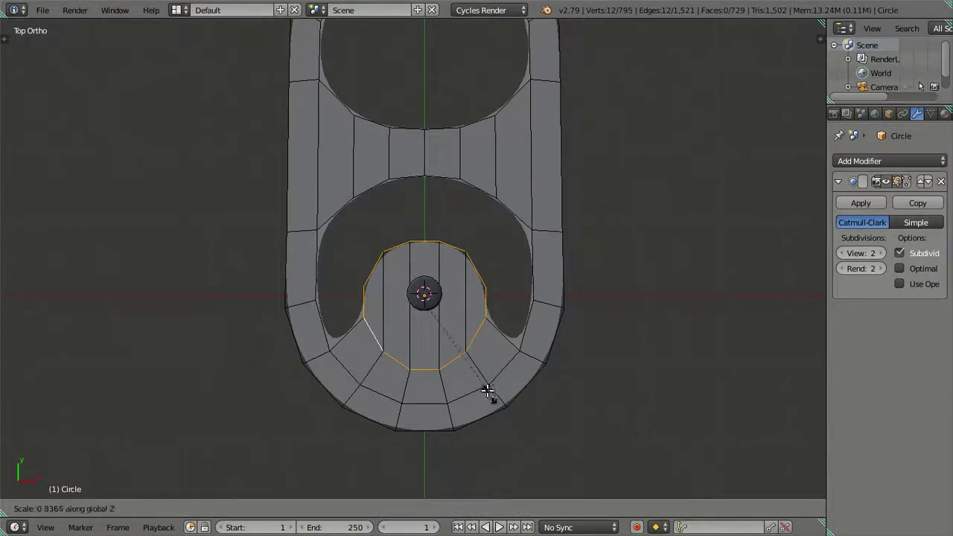
right_click(485, 379)
key(s)
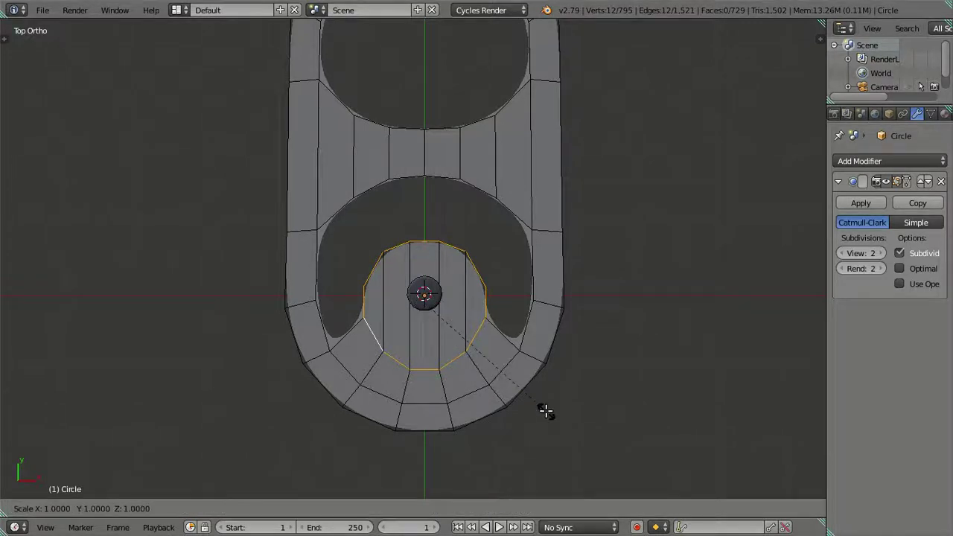
key(y)
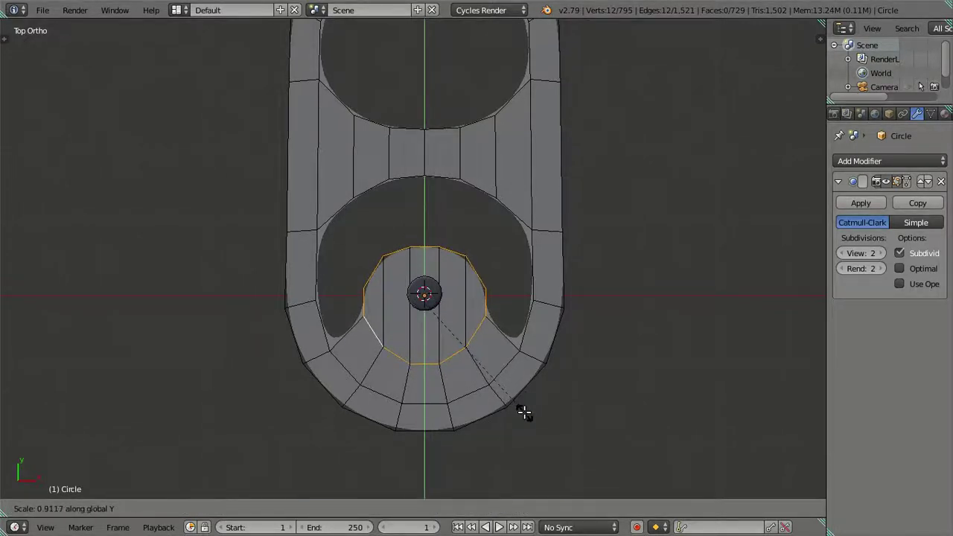
right_click(513, 399)
Raise the loop's bottom vertices and lower its top edges slightly.
right_click(442, 362)
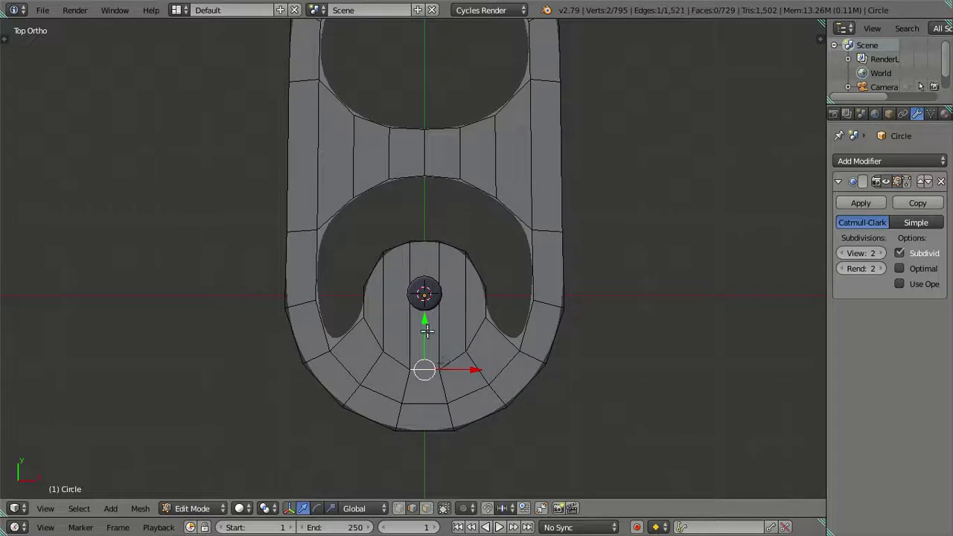
drag(426, 319, 426, 313)
right_click(457, 358)
shift+right_click(464, 345)
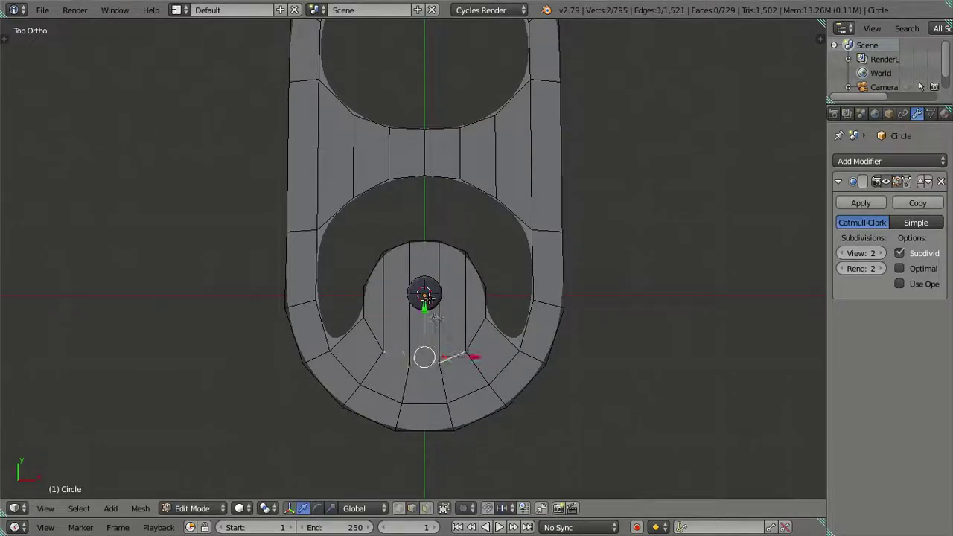
key(g)
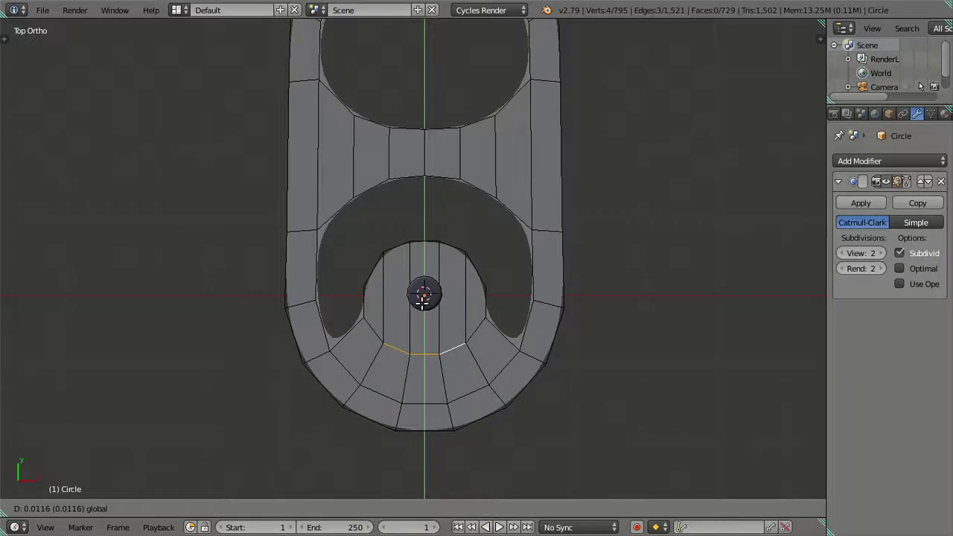
click(422, 300)
key(a)
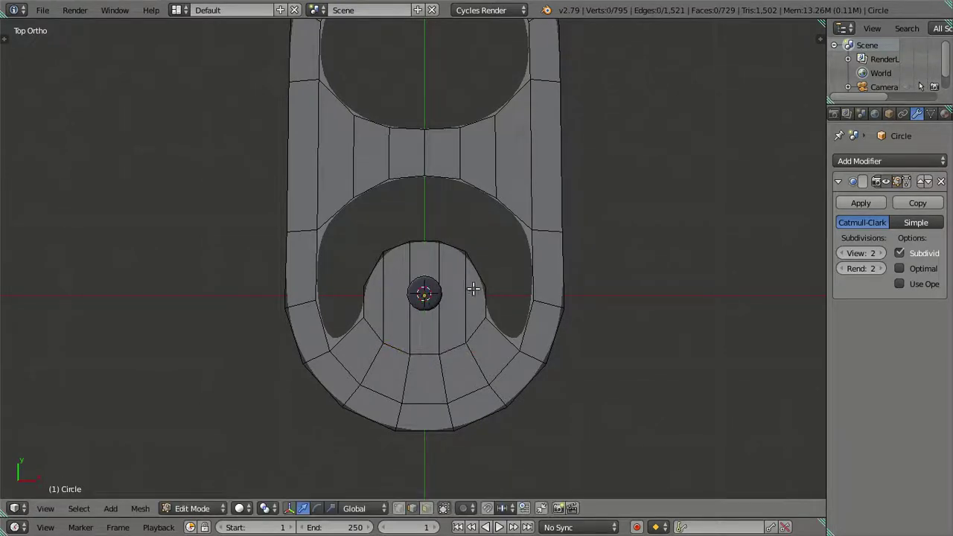
right_click(399, 244)
ctrl+right_click(444, 232)
key(g)
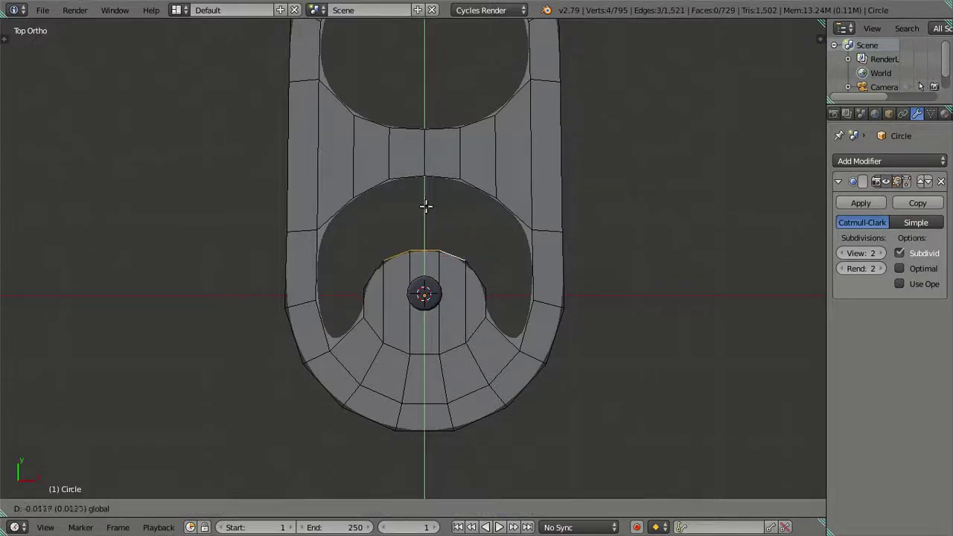
click(425, 200)
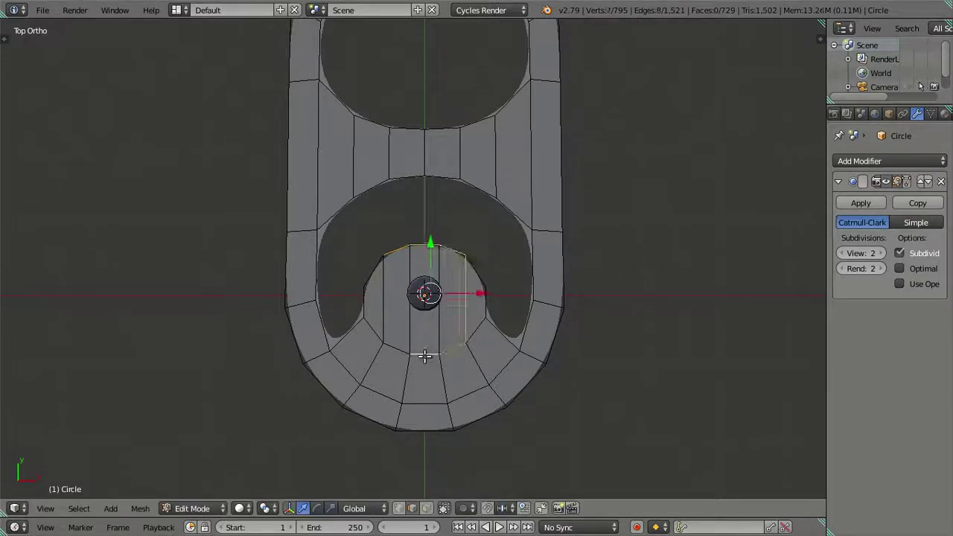
Select the whole 12-vertex inner loop and stretch it taller along Y.
alt+right_click(477, 272)
alt+right_click(484, 301)
key(a)
right_click(373, 268)
ctrl+right_click(479, 266)
ctrl+right_click(485, 302)
ctrl+right_click(372, 332)
ctrl+right_click(363, 307)
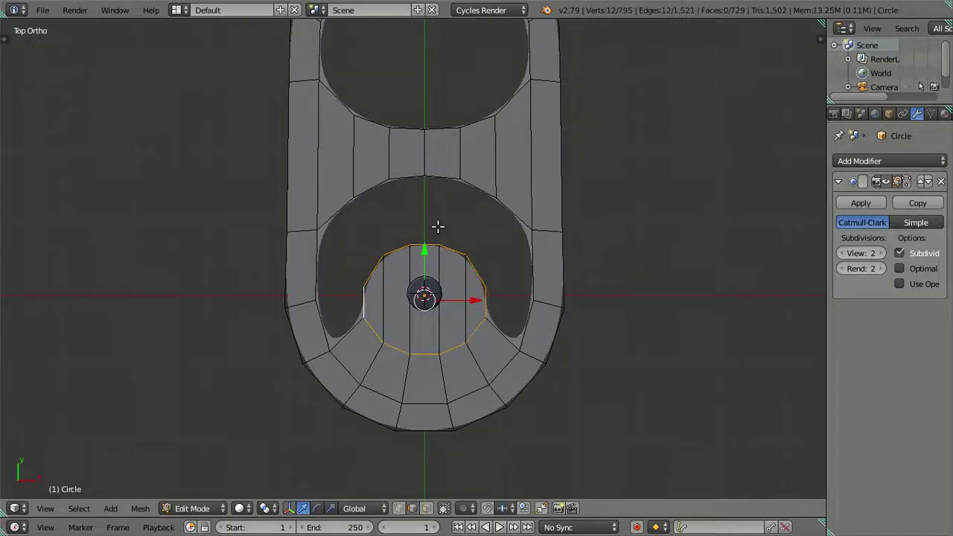
key(s)
key(y)
click(435, 215)
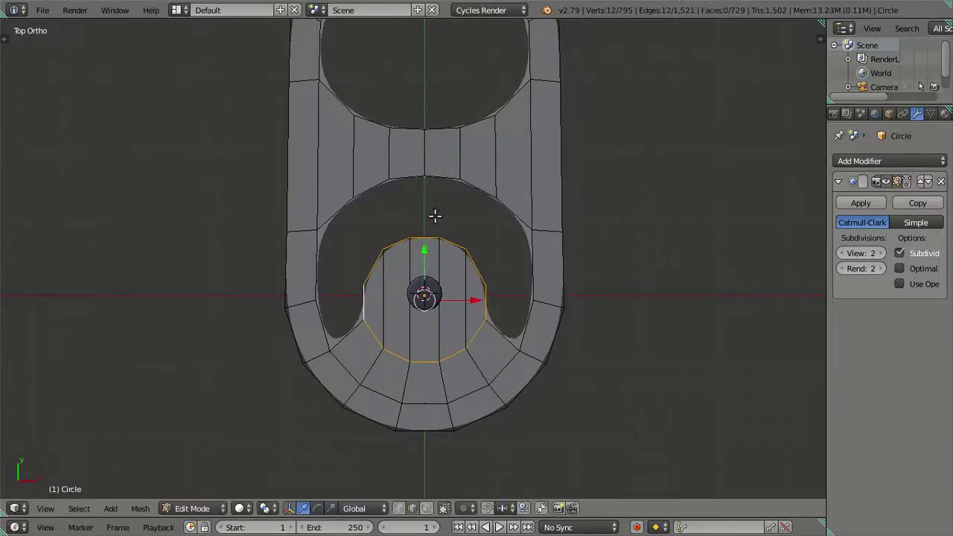
Shift the loop up, widen it along X, and enlarge it 1.1153 times.
key(g)
key(y)
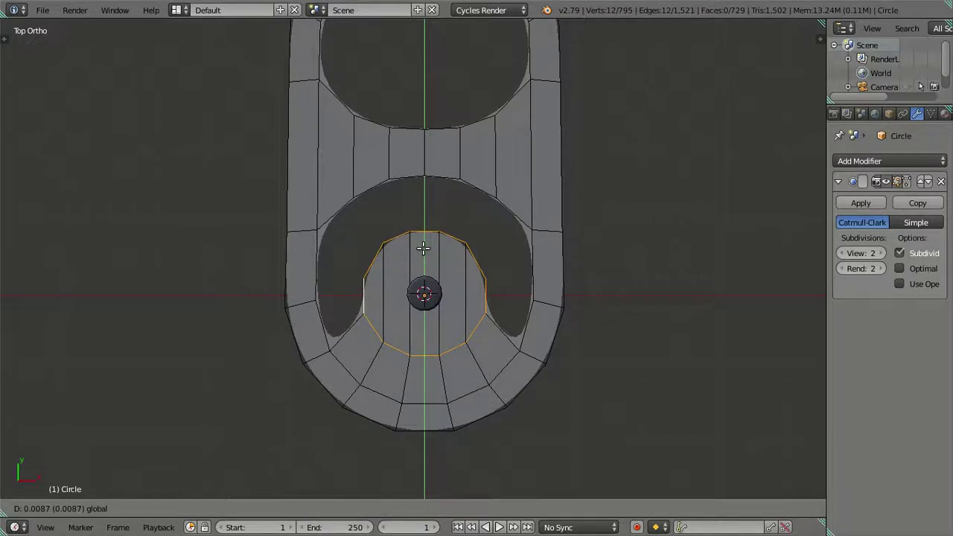
click(423, 247)
key(s)
key(x)
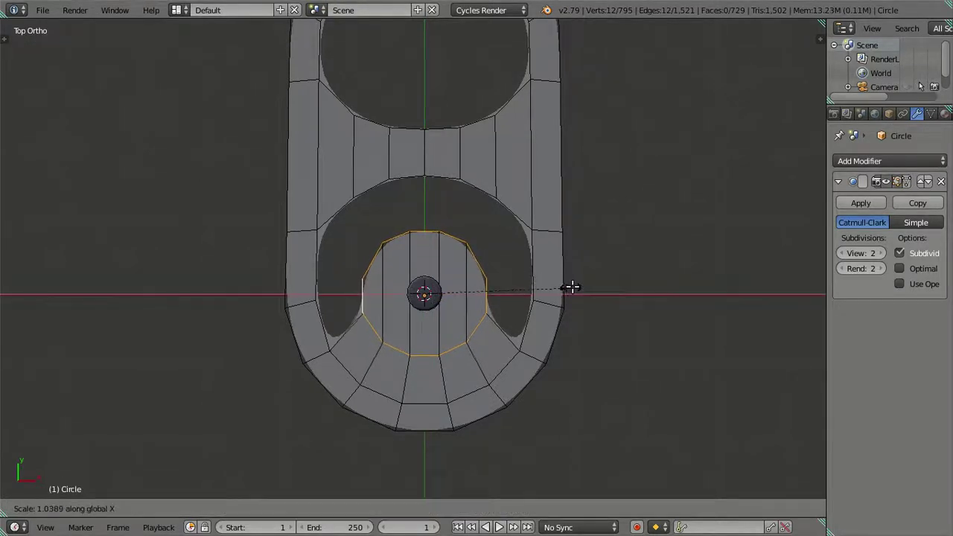
click(571, 283)
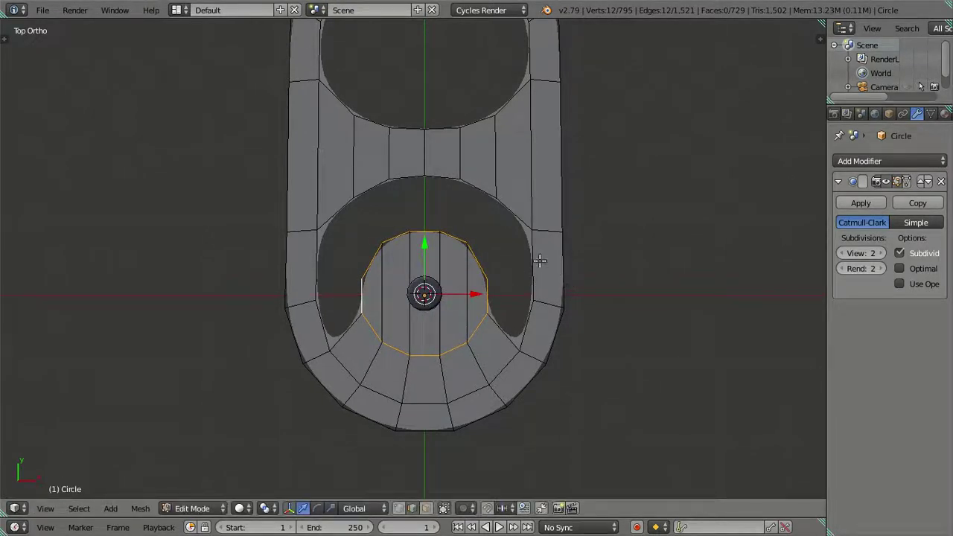
key(g)
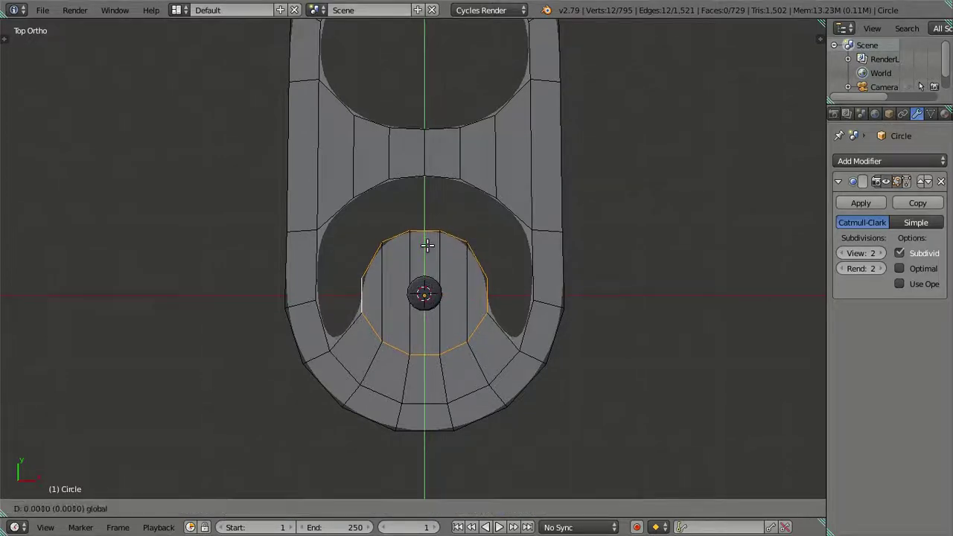
click(426, 245)
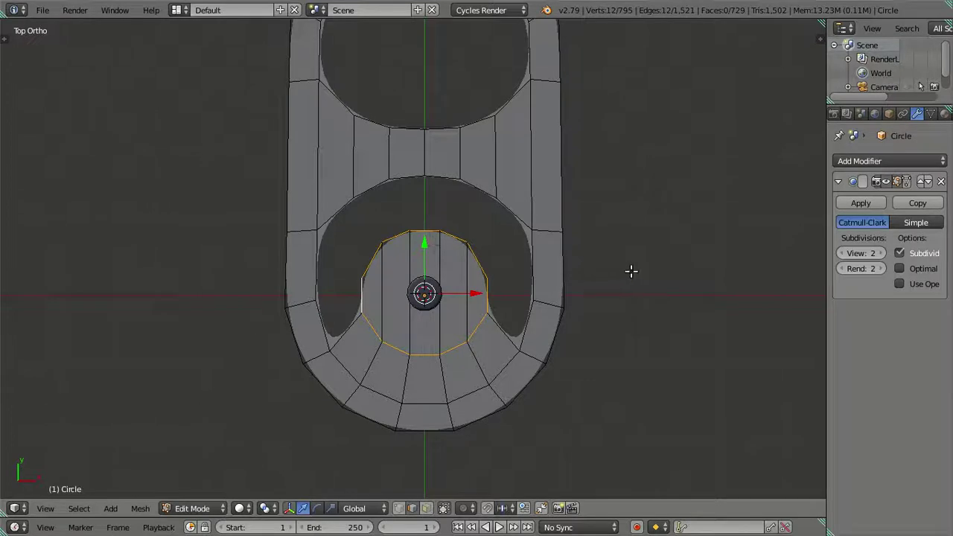
key(s)
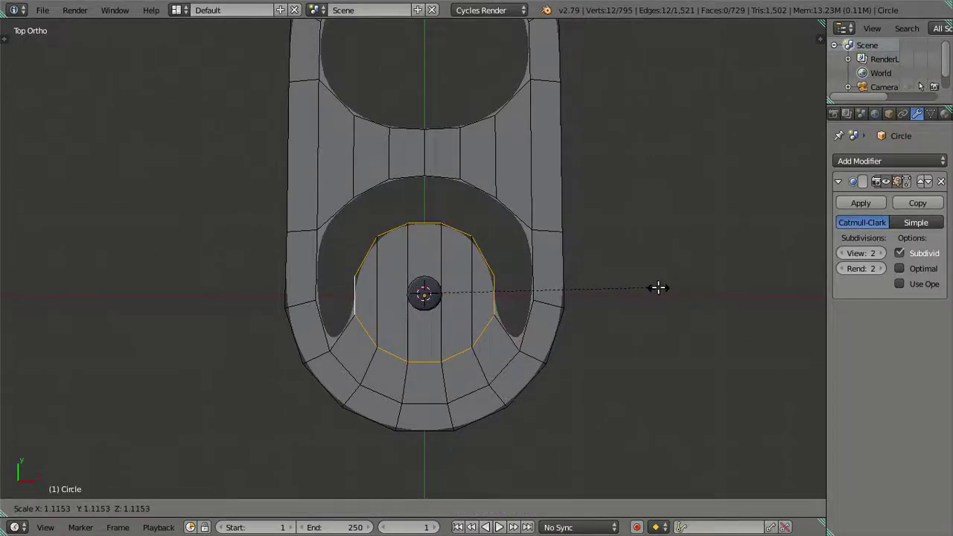
click(661, 291)
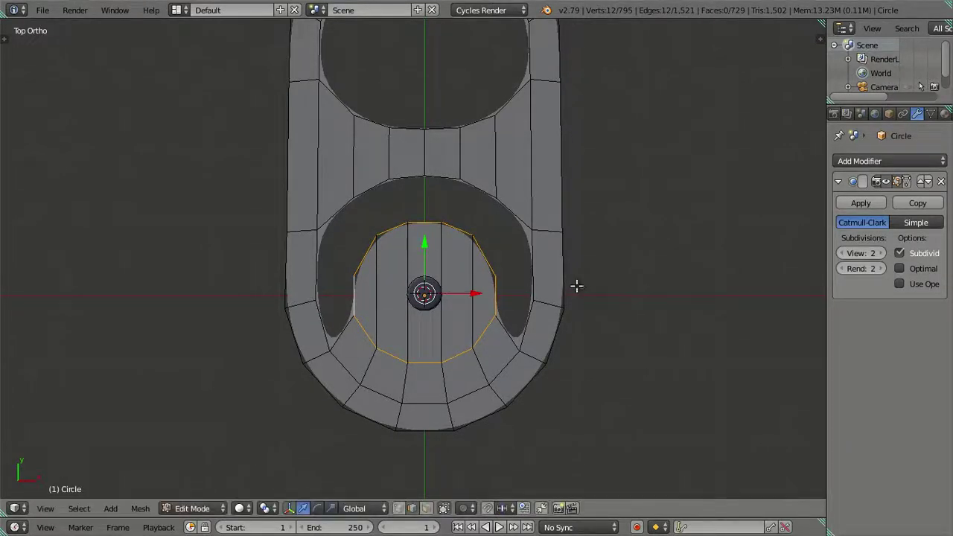
Select the small central disc and scale it up about 2.14 times.
key(a)
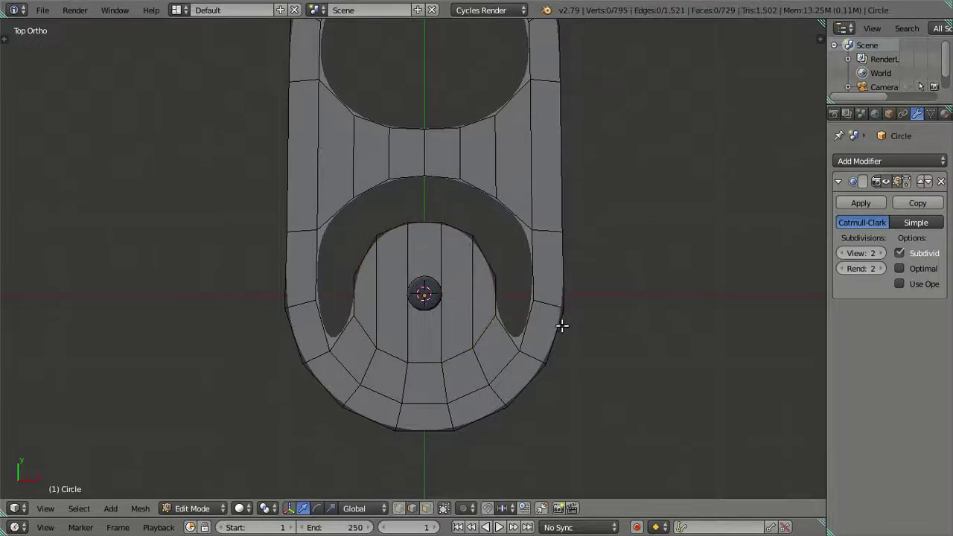
middle_drag(561, 325, 500, 253)
scroll(501, 253, up, 3)
scroll(440, 298, up, 2)
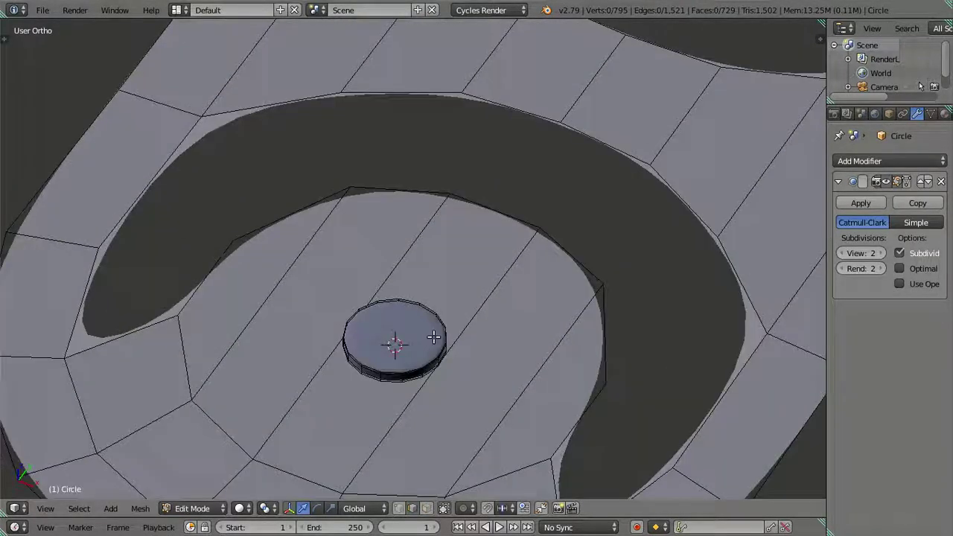
shift+middle_drag(392, 399, 429, 316)
click(433, 310)
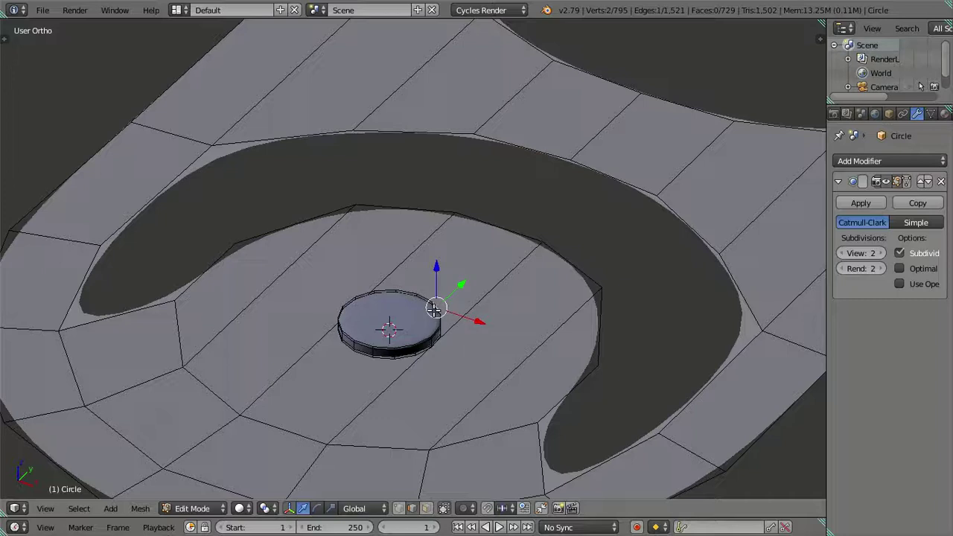
key(ctrl+l)
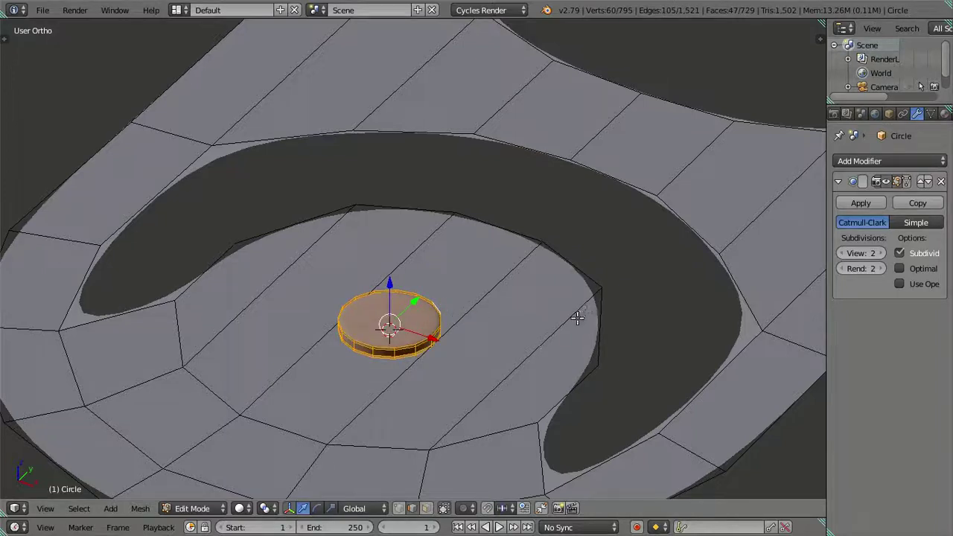
key(s)
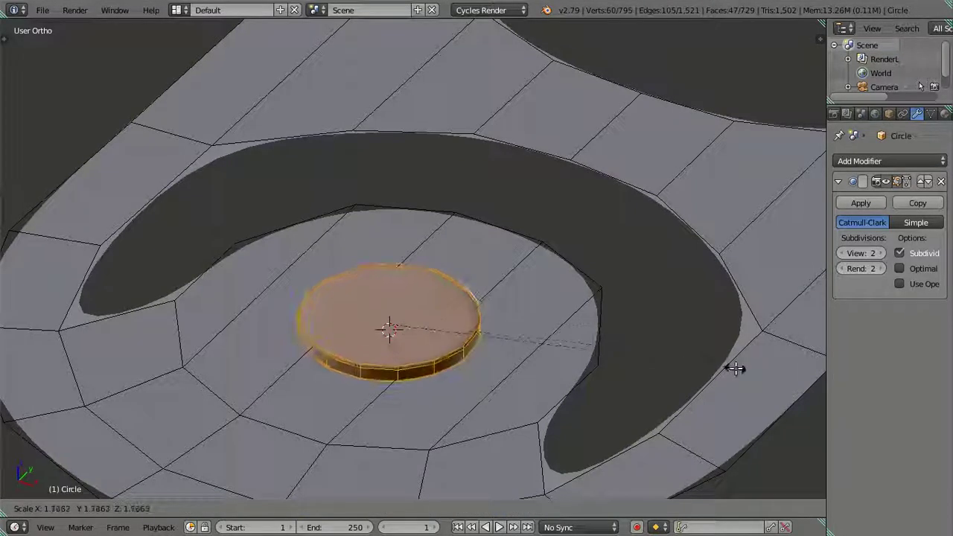
click(805, 390)
Lower the disc's top to flatten it into a thin disc.
mouse_move(510, 348)
middle_down()
mouse_move(523, 308)
mouse_move(591, 320)
mouse_move(416, 258)
middle_up()
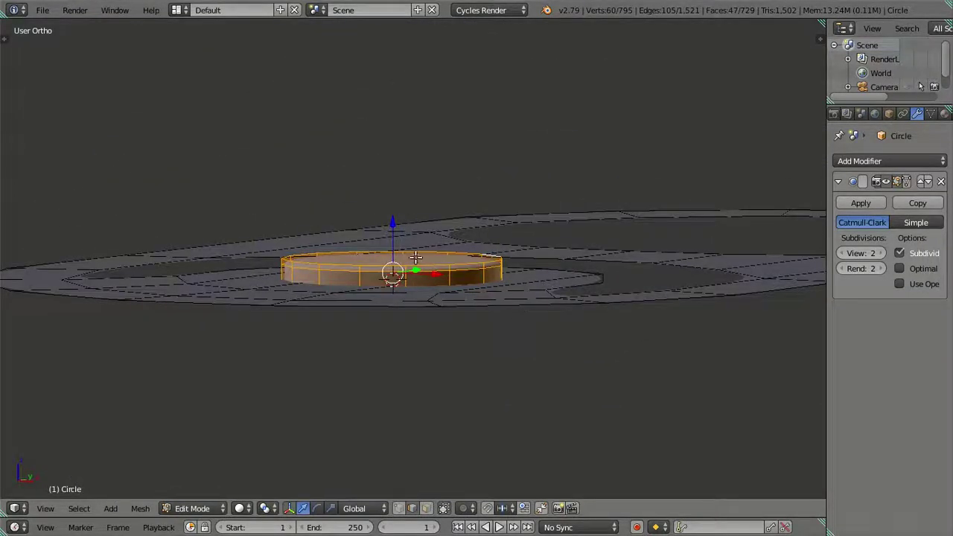
drag(388, 222, 394, 232)
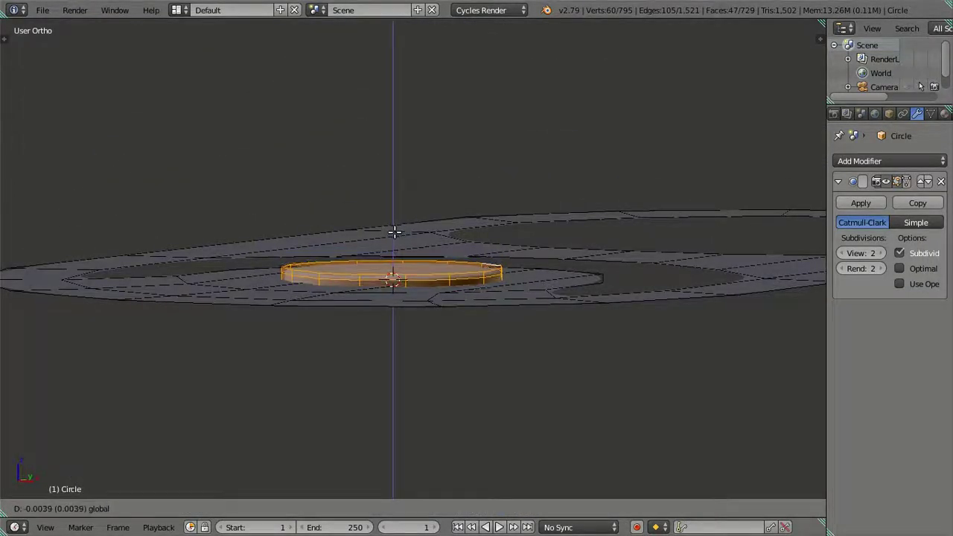
key(a)
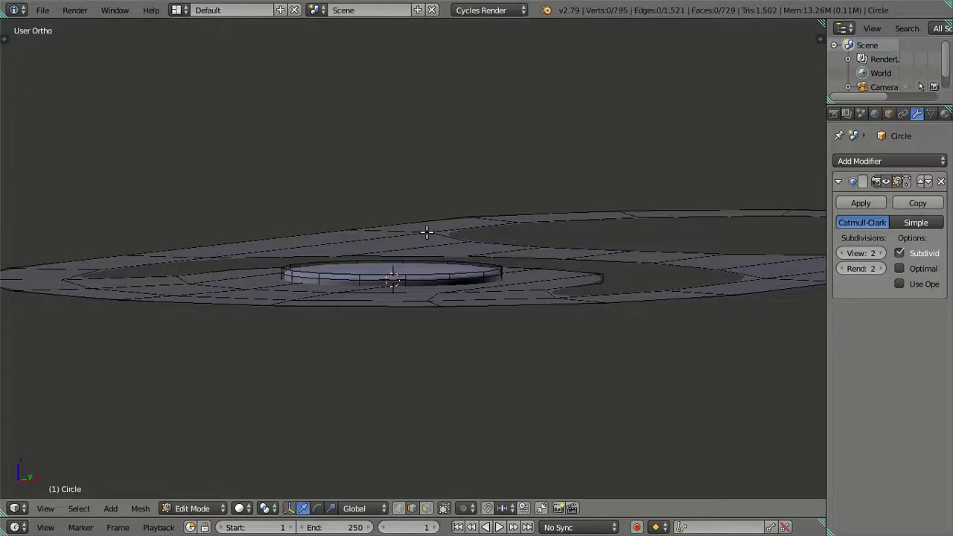
scroll(426, 233, up, 5)
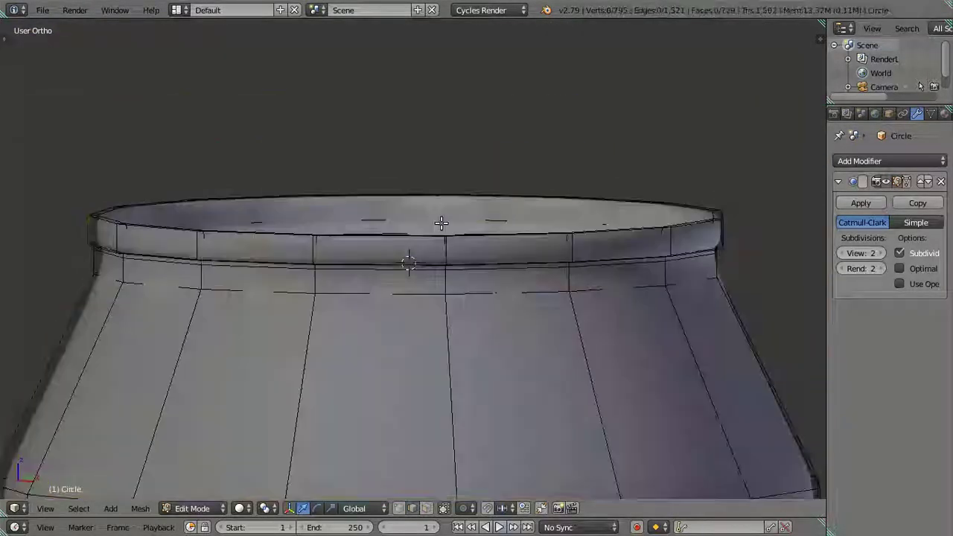
Preview the smoothed jar top in Object Mode, then return to Edit Mode.
middle_drag(507, 263, 460, 312)
key(Tab)
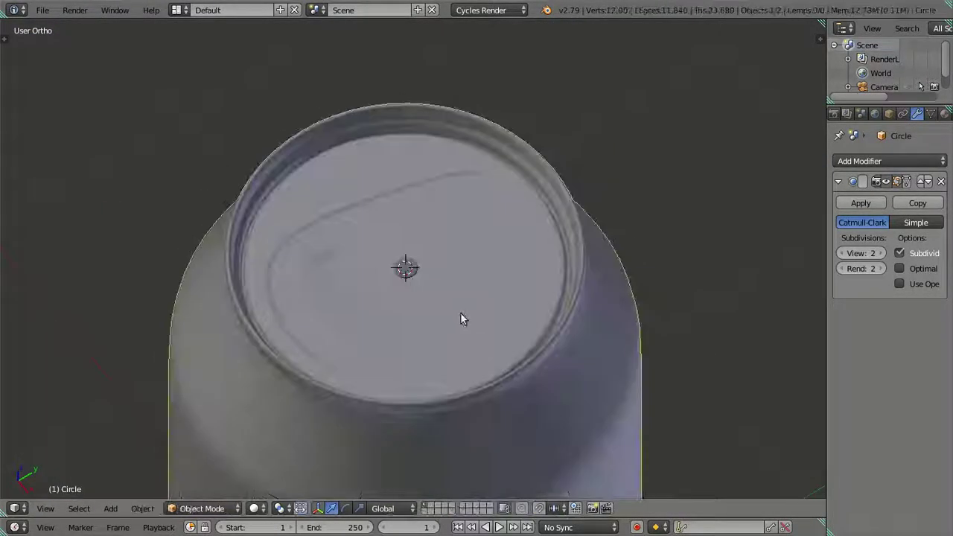
scroll(460, 312, up, 2)
middle_drag(474, 379, 477, 289)
scroll(481, 272, up, 3)
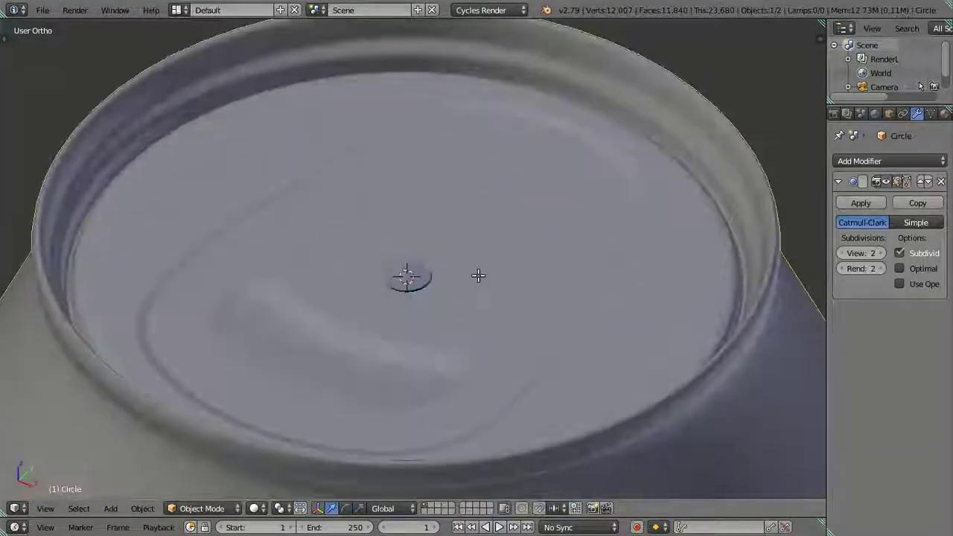
key(Tab)
scroll(492, 282, up, 2)
scroll(502, 296, down, 2)
mouse_move(502, 283)
middle_down()
mouse_move(452, 290)
mouse_move(482, 315)
mouse_move(460, 296)
mouse_move(471, 296)
middle_up()
scroll(452, 291, up, 3)
scroll(481, 302, up, 1)
scroll(485, 308, up, 2)
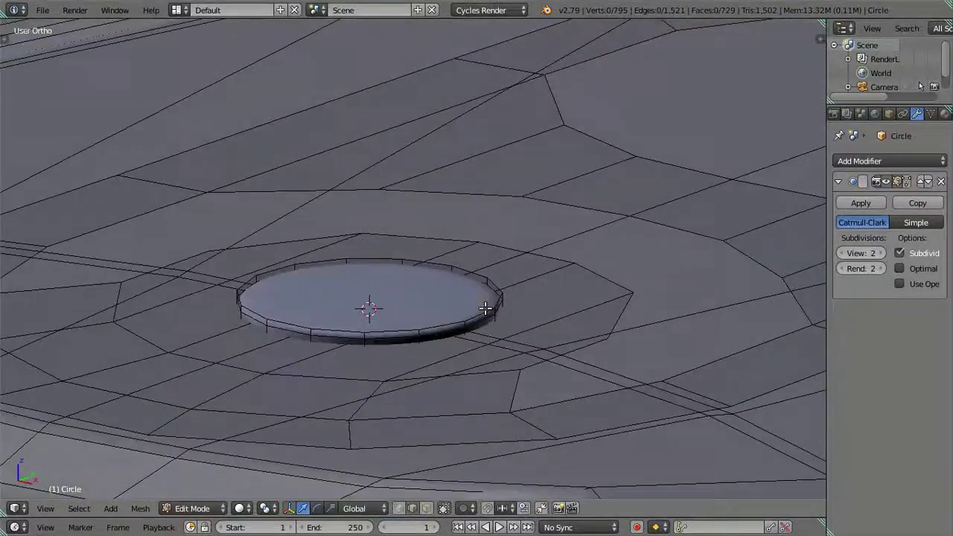
Select everything except the central disc, hide it briefly, then reveal it and deselect all.
key(a)
key(a)
key(l)
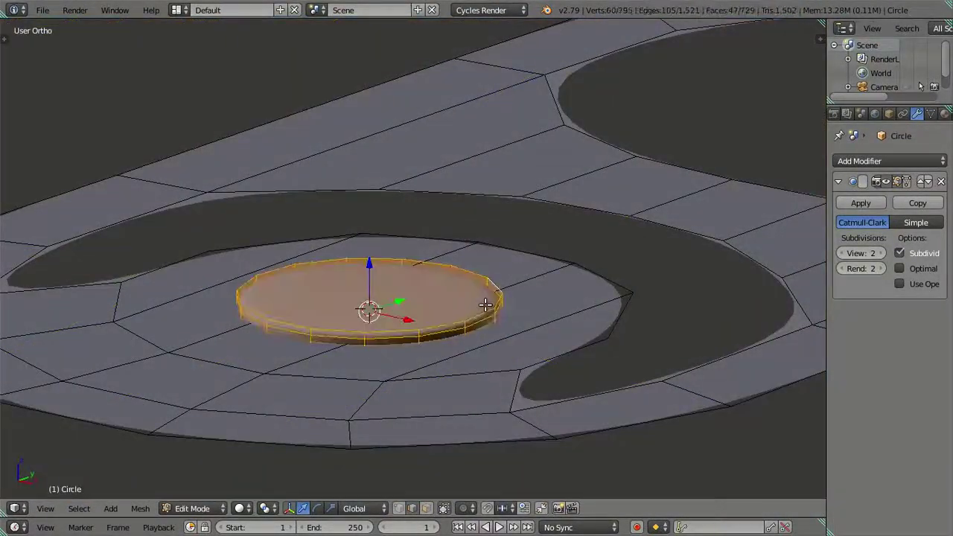
key(ctrl+i)
scroll(528, 347, down, 1)
scroll(516, 343, down, 2)
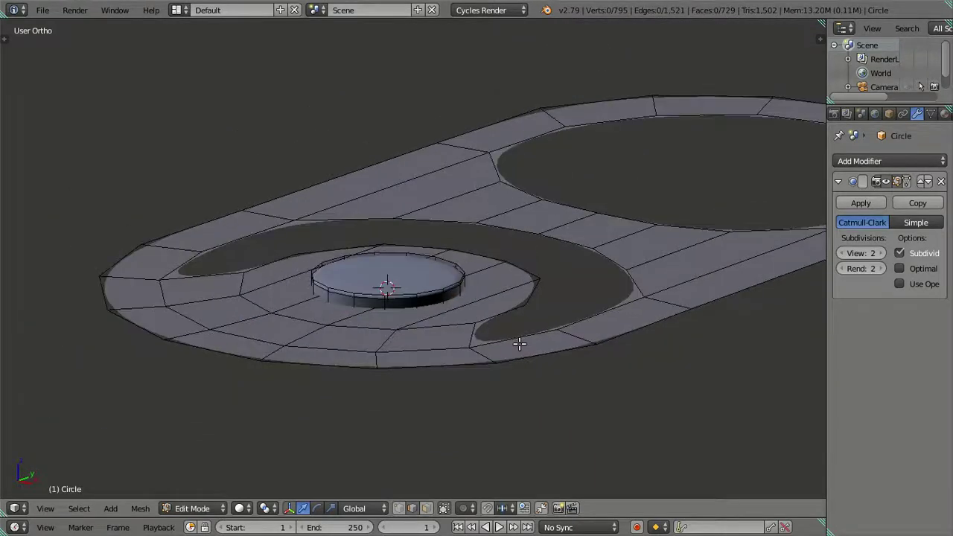
scroll(520, 343, up, 1)
key(h)
key(alt+h)
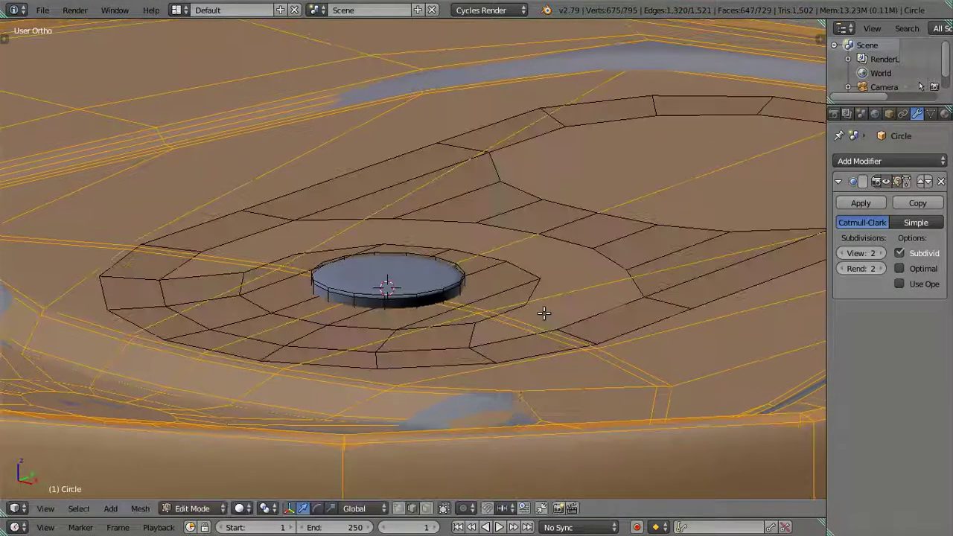
key(a)
Select the capsule band of faces around the openings and lift it along Z.
right_click(527, 269)
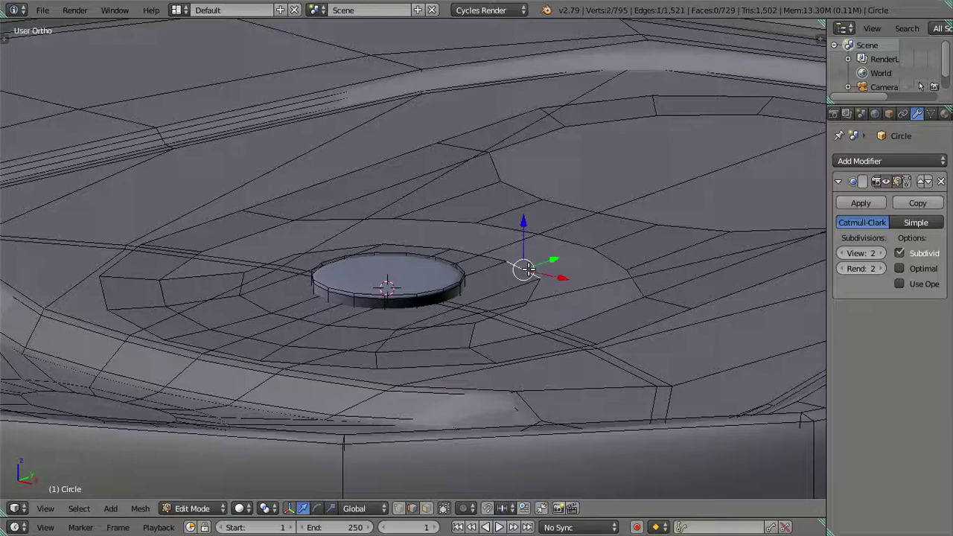
ctrl+alt+right_click(528, 269)
middle_drag(527, 269, 498, 195)
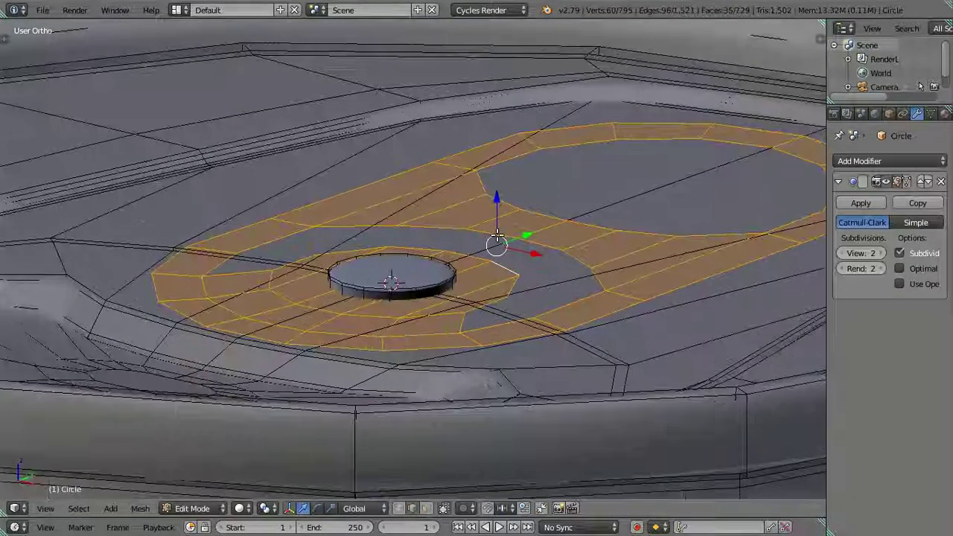
key(g)
key(z)
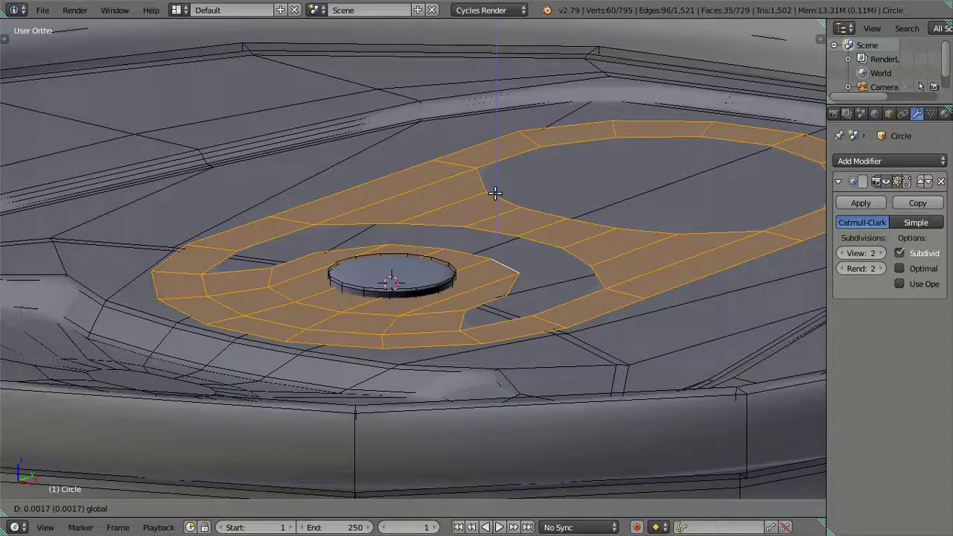
click(495, 193)
Drop the inner-ring faces from the selection and raise the remaining band slightly along Z.
mouse_move(472, 213)
middle_down()
mouse_move(464, 279)
mouse_move(428, 283)
mouse_move(395, 265)
mouse_move(223, 283)
middle_up()
key(Escape)
key(g)
key(z)
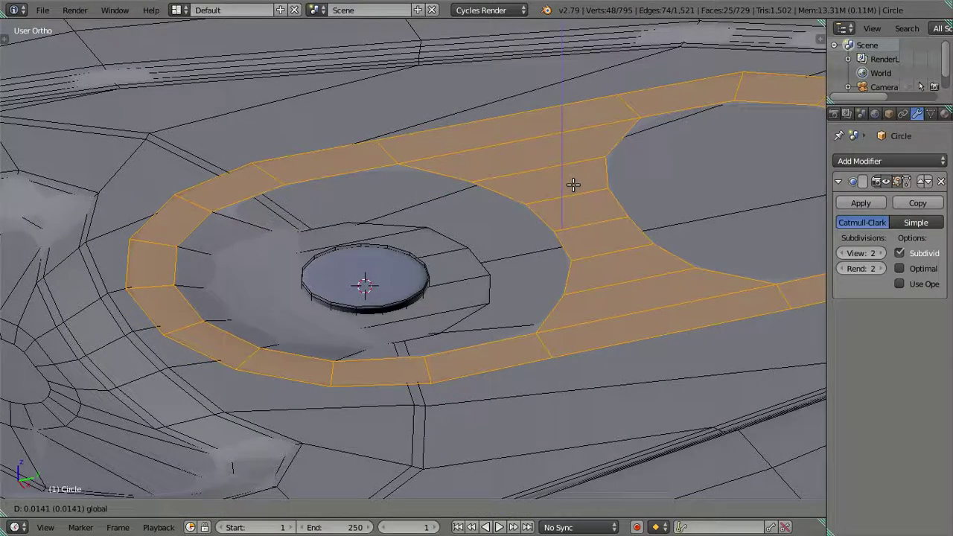
click(572, 185)
scroll(569, 209, down, 5)
mouse_move(566, 224)
middle_down()
mouse_move(557, 259)
mouse_move(561, 239)
mouse_move(579, 245)
middle_up()
Preview the smoothed dish in Object Mode, then return to Edit Mode and clear the selection.
key(Tab)
mouse_move(513, 251)
middle_down()
mouse_move(584, 329)
mouse_move(557, 370)
mouse_move(382, 217)
mouse_move(432, 251)
middle_up()
scroll(447, 283, up, 3)
key(Tab)
mouse_move(436, 287)
middle_down()
mouse_move(471, 258)
mouse_move(504, 313)
mouse_move(517, 291)
mouse_move(469, 283)
mouse_move(516, 302)
mouse_move(443, 298)
mouse_move(435, 285)
mouse_move(459, 232)
middle_up()
key(a)
scroll(476, 265, down, 2)
scroll(481, 288, up, 3)
Select the edge loops outlining the disc opening, the outer capsule and the inner ellipse.
alt+right_click(451, 216)
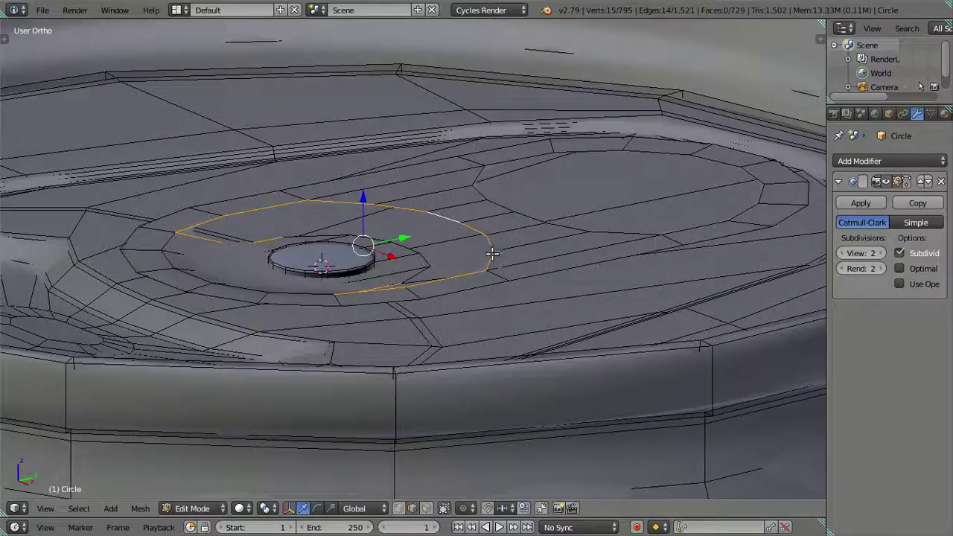
alt+shift+right_click(527, 271)
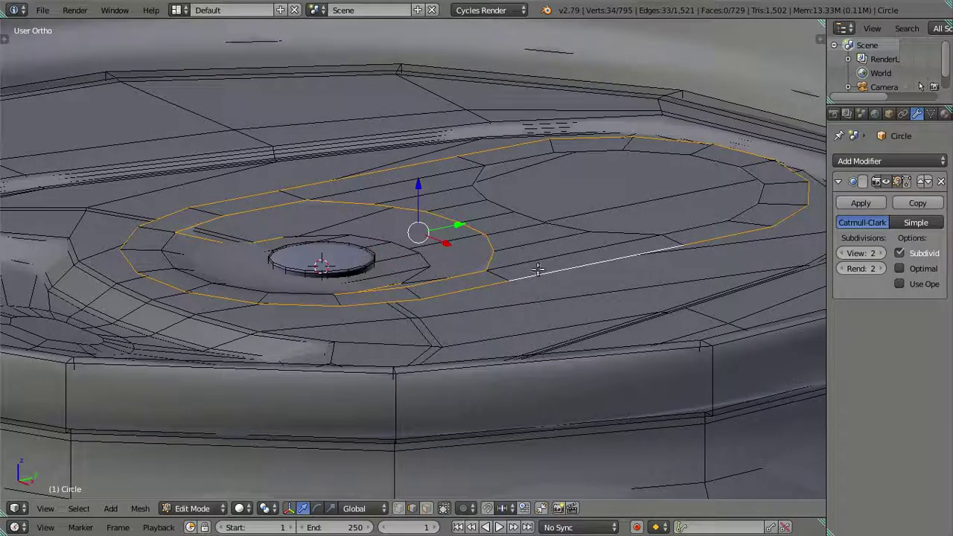
alt+shift+right_click(505, 203)
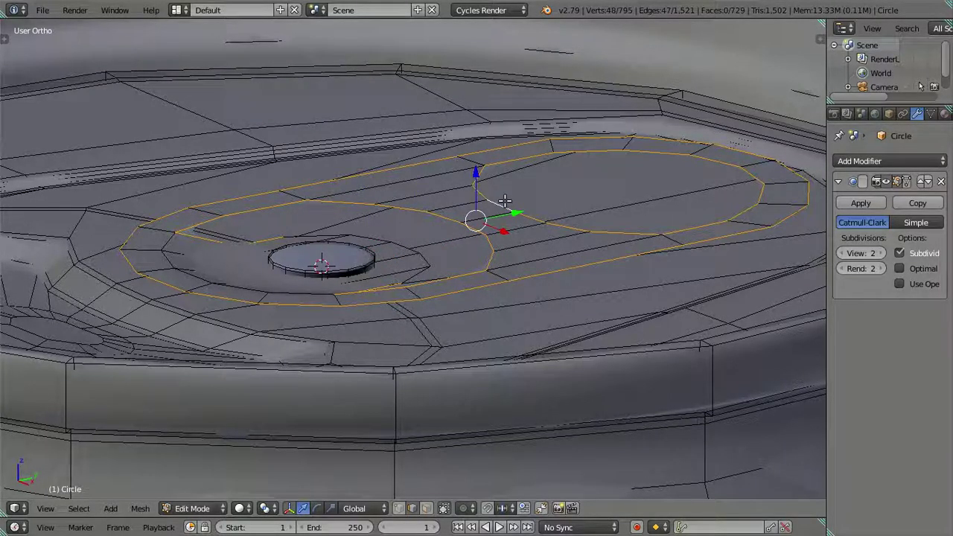
mouse_move(513, 218)
middle_down()
mouse_move(506, 341)
mouse_move(487, 313)
mouse_move(478, 319)
middle_up()
middle_drag(474, 324, 432, 249)
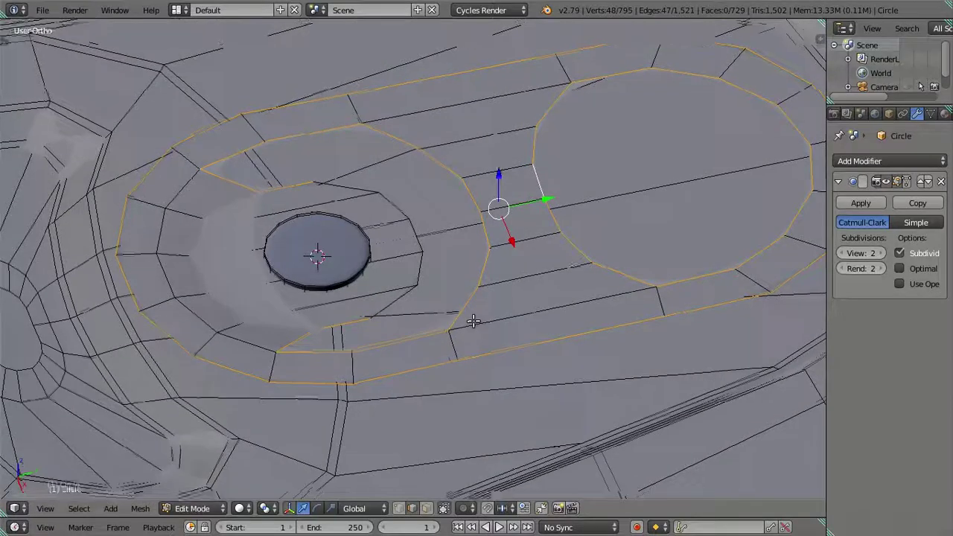
ctrl+click(425, 263)
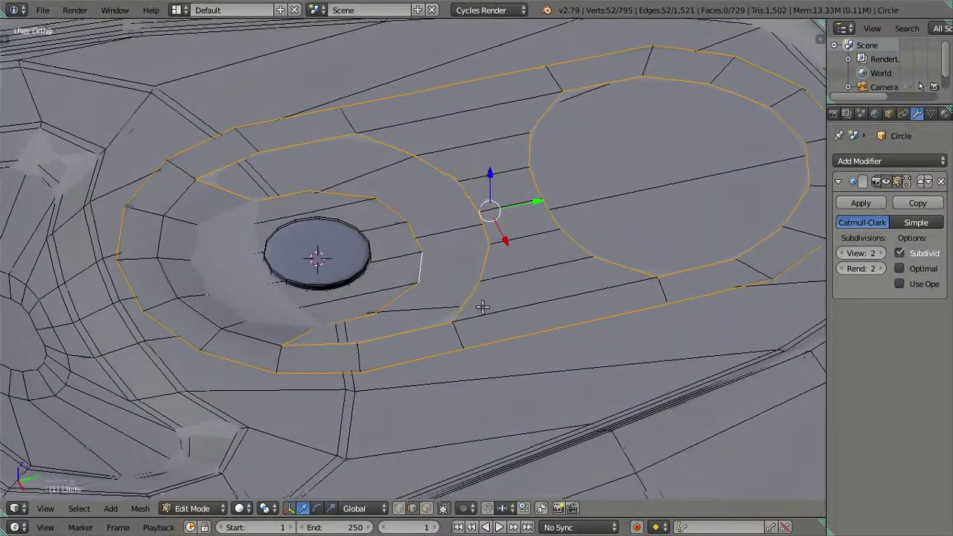
middle_drag(483, 305, 481, 293)
Extrude the selected outline loops in place and lower them along Z.
key(e)
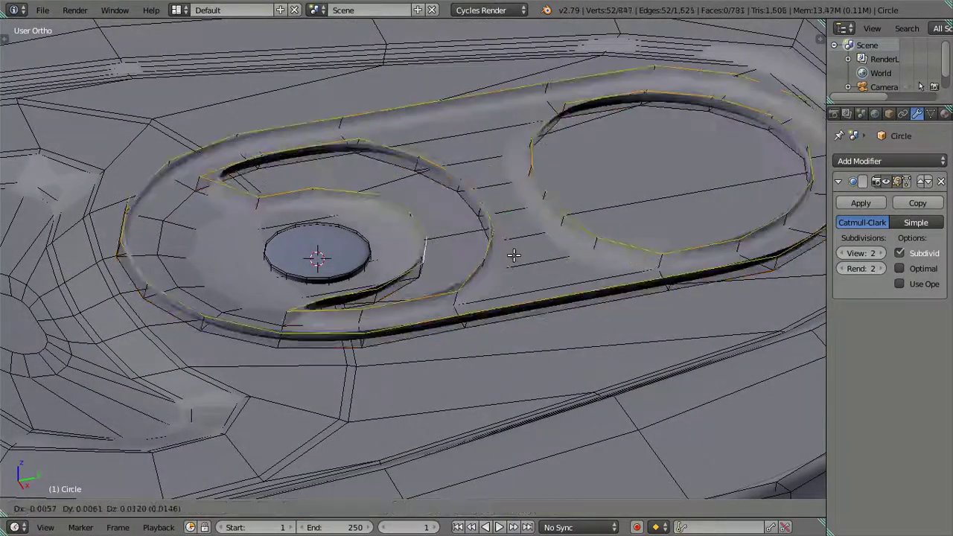
right_click(510, 247)
drag(491, 179, 490, 182)
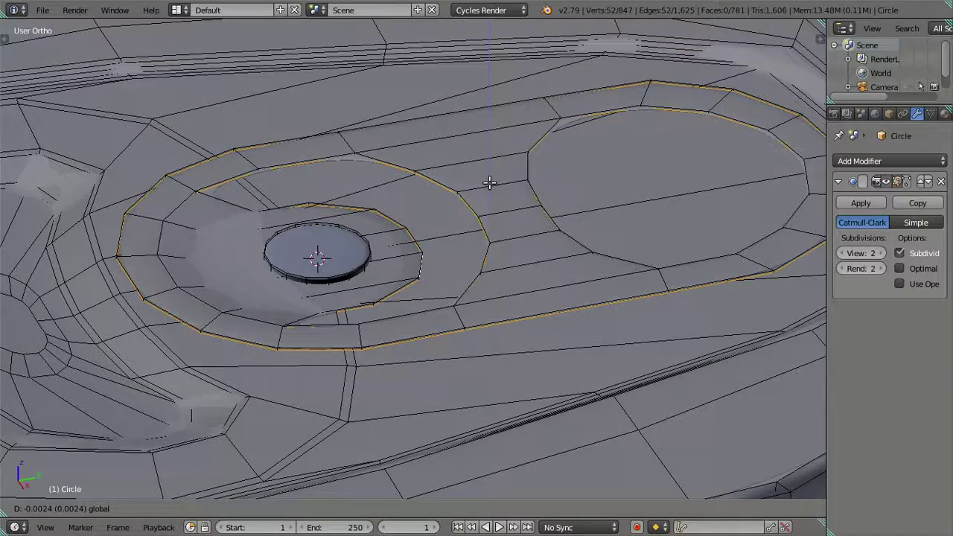
click(489, 183)
Circle-deselect the inner-loop vertices near the disc and start moving the remaining loops down along Z.
key(shift+z)
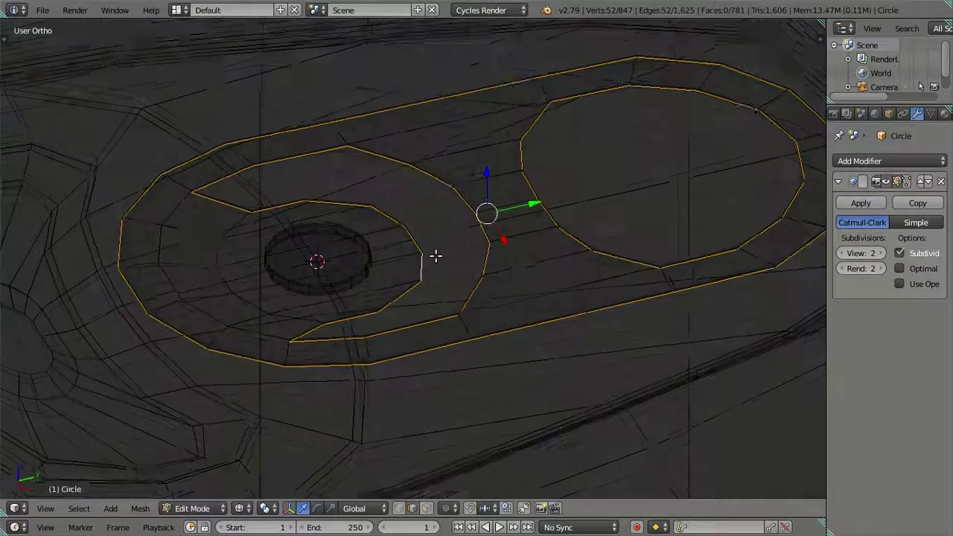
key(c)
mouse_move(397, 313)
middle_down()
mouse_move(380, 285)
mouse_move(374, 213)
mouse_move(300, 204)
middle_up()
key(Escape)
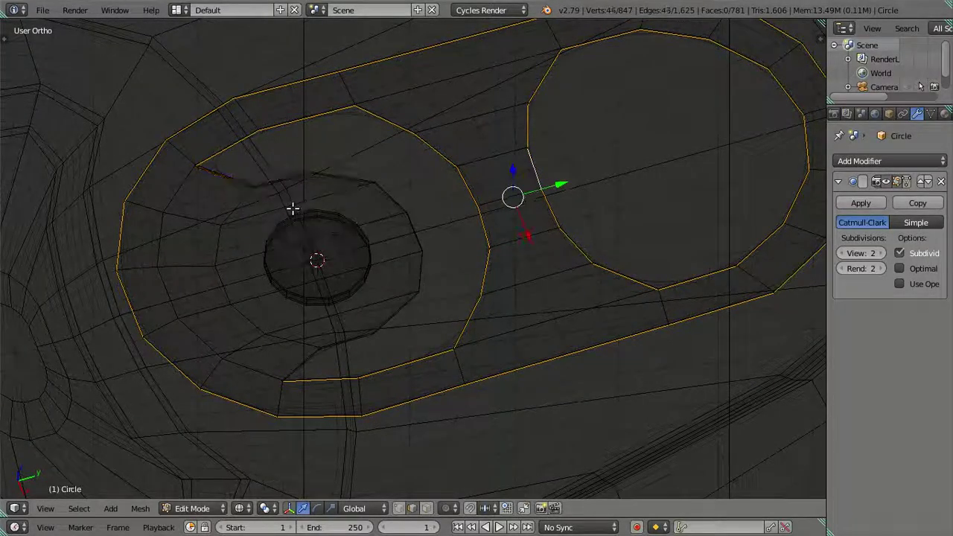
key(shift+z)
middle_drag(536, 314, 523, 239)
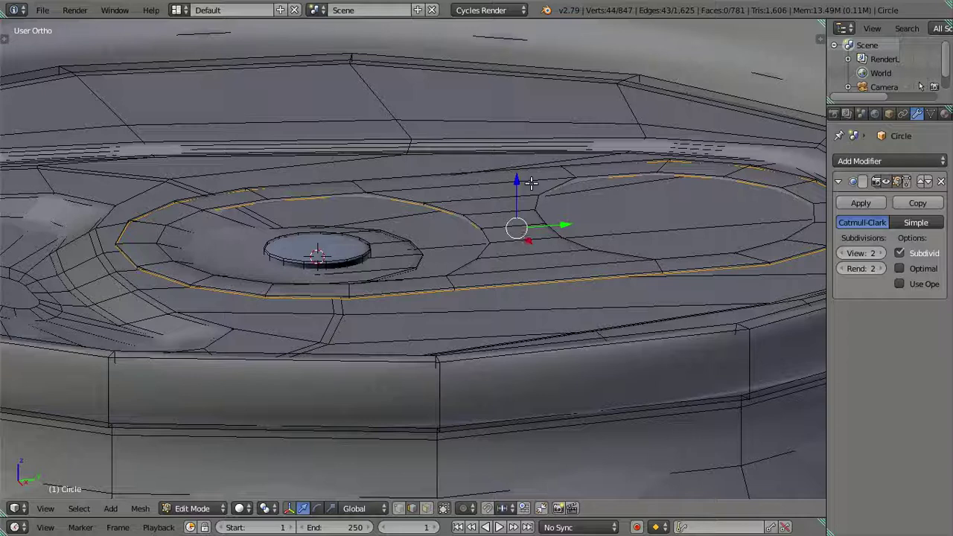
key(g)
key(z)
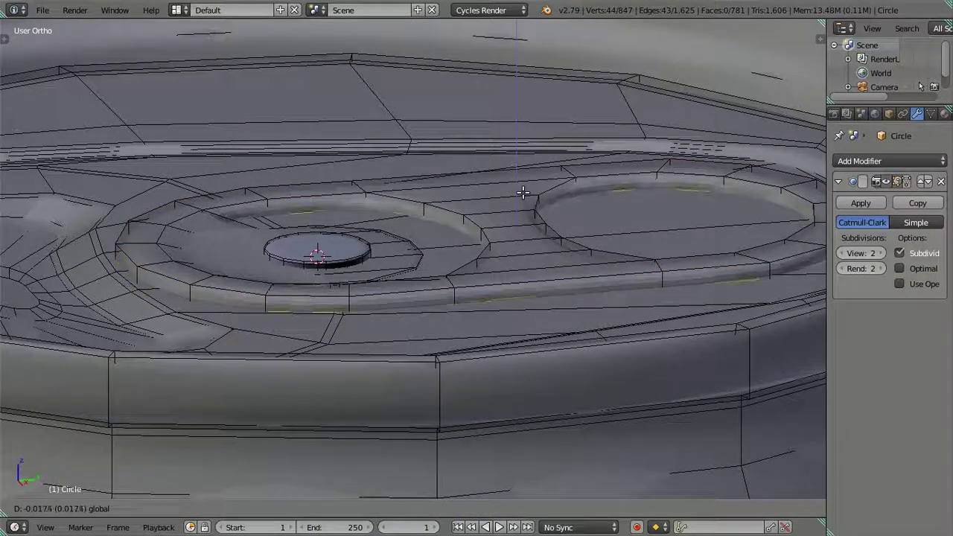
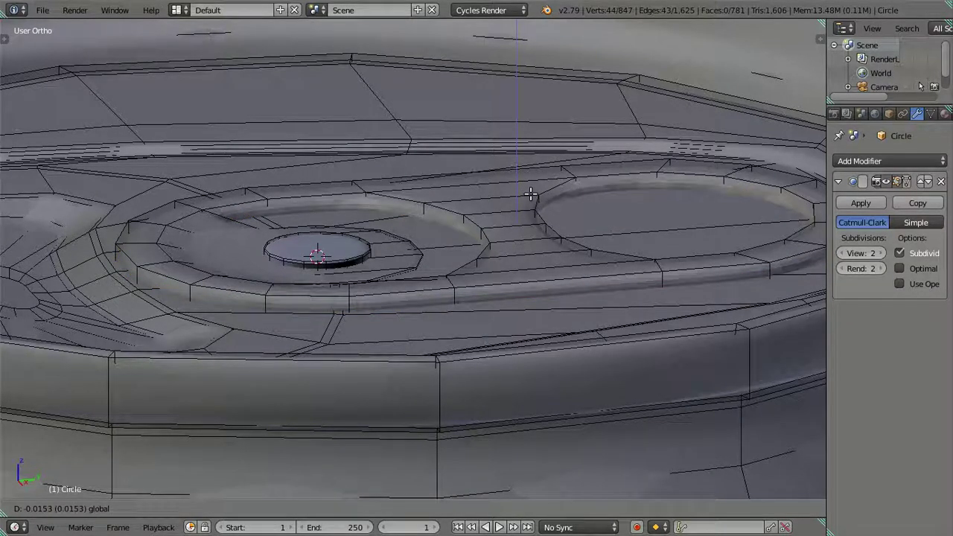
Confirm the edge loop's upward move and view the smoothed can lid from above.
click(530, 193)
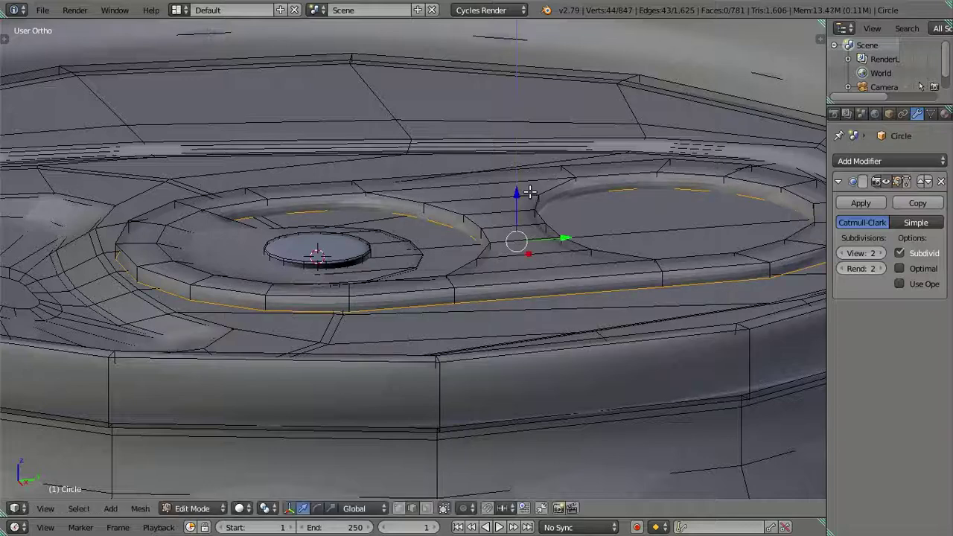
middle_drag(531, 196, 543, 255)
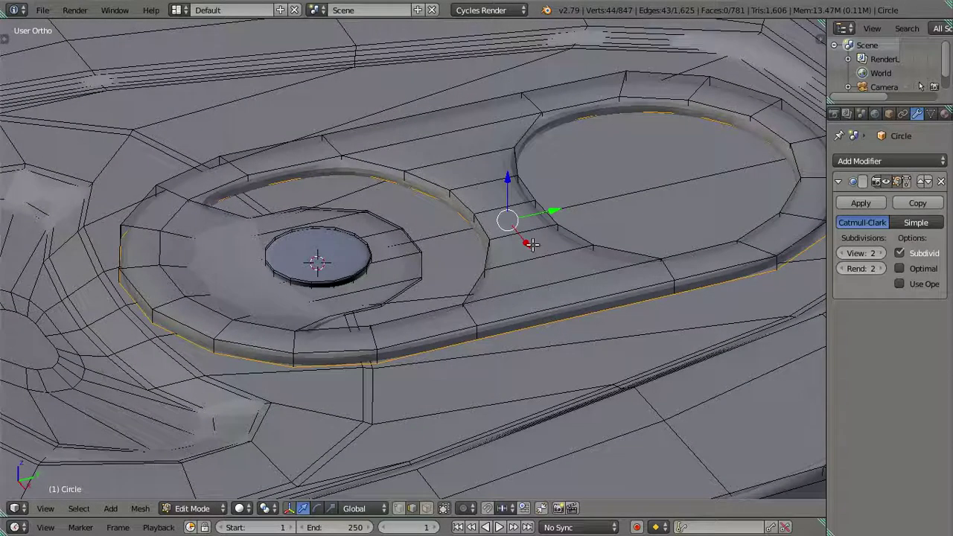
key(Tab)
scroll(494, 238, down, 3)
scroll(525, 309, up, 4)
mouse_move(468, 228)
middle_down()
mouse_move(525, 309)
mouse_move(646, 273)
mouse_move(663, 236)
mouse_move(691, 236)
mouse_move(685, 300)
mouse_move(639, 340)
mouse_move(669, 313)
middle_up()
Back in Edit Mode, cut two edge loops into the rivet ring, sliding each beside it.
key(Tab)
scroll(567, 345, up, 3)
shift+middle_drag(566, 345, 541, 272)
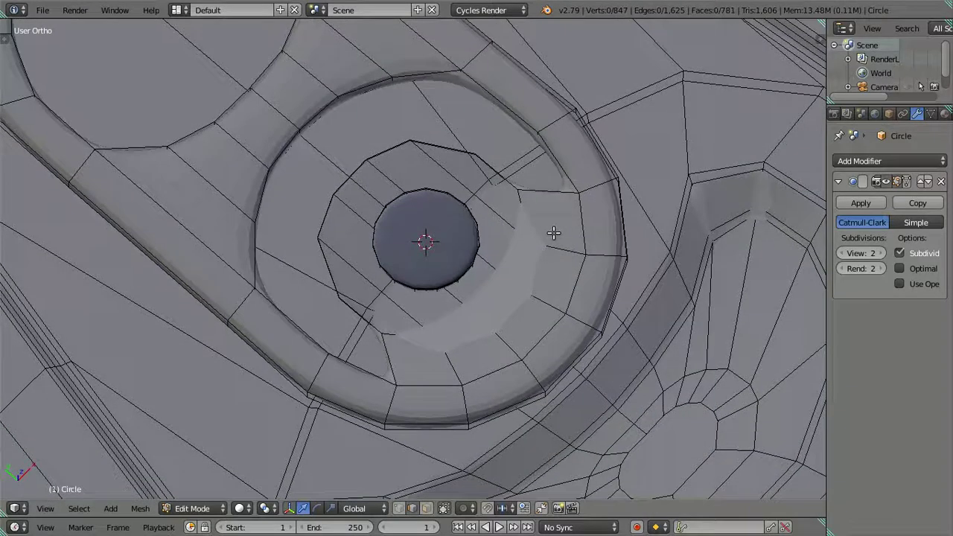
key(ctrl+r)
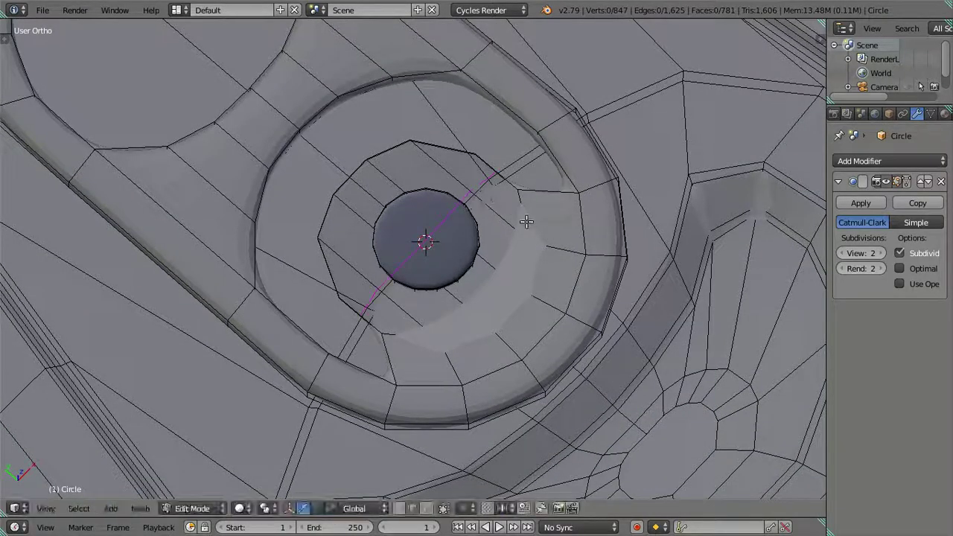
click(560, 244)
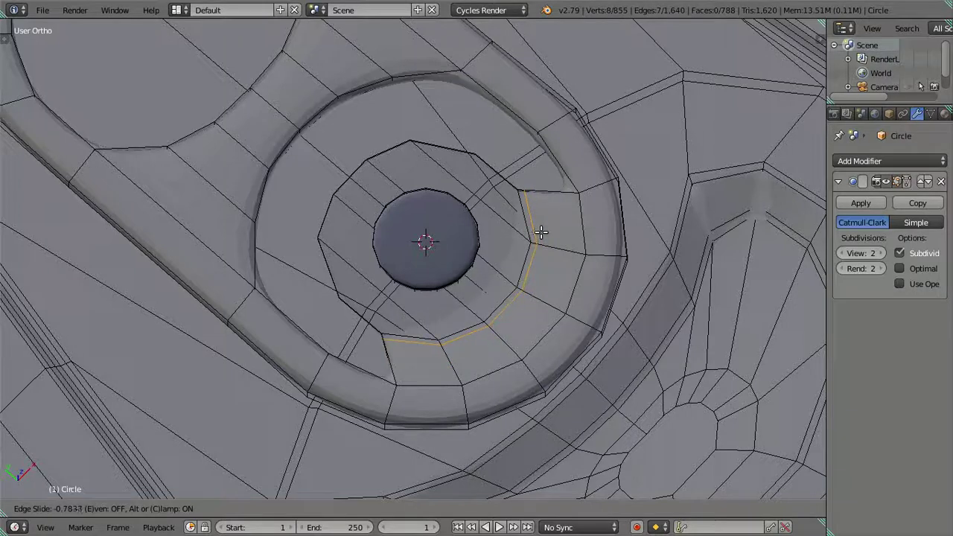
click(557, 242)
key(ctrl+r)
click(563, 246)
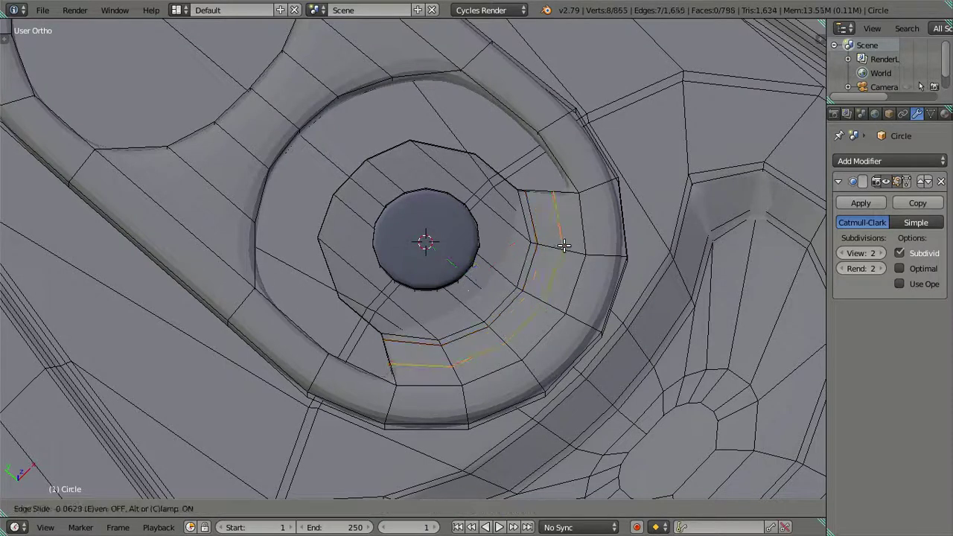
click(574, 253)
Return to Object Mode and view the smoothed lid from an oblique angle.
key(Tab)
mouse_move(598, 325)
middle_down()
mouse_move(659, 270)
mouse_move(734, 253)
mouse_move(672, 233)
mouse_move(510, 333)
mouse_move(464, 291)
mouse_move(447, 323)
mouse_move(472, 320)
mouse_move(498, 278)
mouse_move(568, 265)
middle_up()
scroll(733, 255, down, 3)
scroll(730, 257, down, 2)
scroll(708, 256, down, 3)
Add a Solidify modifier to the can and lower its thickness from 0.01 to 0.0050.
click(854, 160)
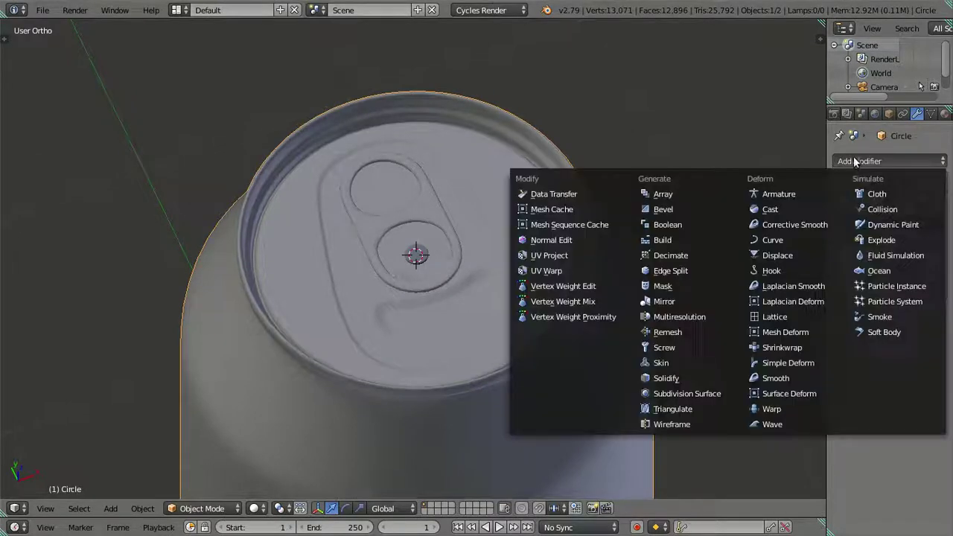
click(694, 379)
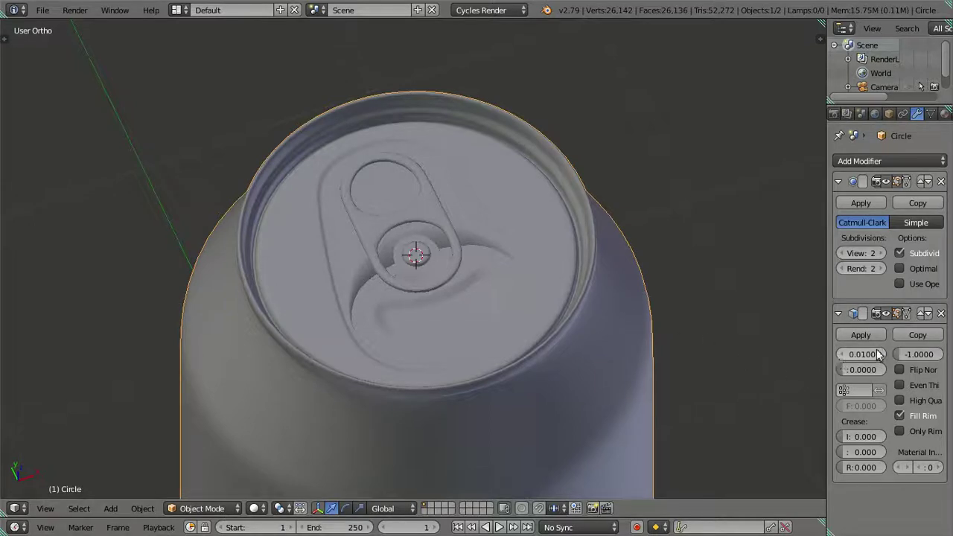
drag(880, 351, 842, 358)
click(842, 357)
click(843, 358)
click(843, 358)
click(843, 357)
click(844, 358)
click(843, 355)
mouse_move(549, 301)
middle_down()
mouse_move(517, 285)
mouse_move(528, 329)
mouse_move(412, 301)
mouse_move(472, 290)
mouse_move(485, 277)
mouse_move(573, 326)
mouse_move(663, 324)
middle_up()
scroll(481, 316, up, 5)
scroll(484, 319, up, 1)
scroll(485, 313, down, 3)
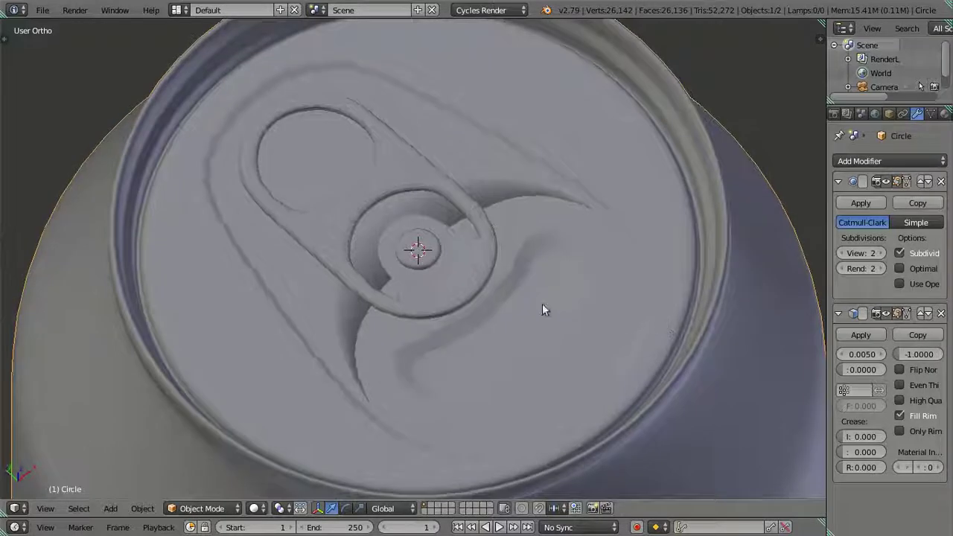
Cut an edge loop around the lid's score indentation, then view it from straight above.
key(Tab)
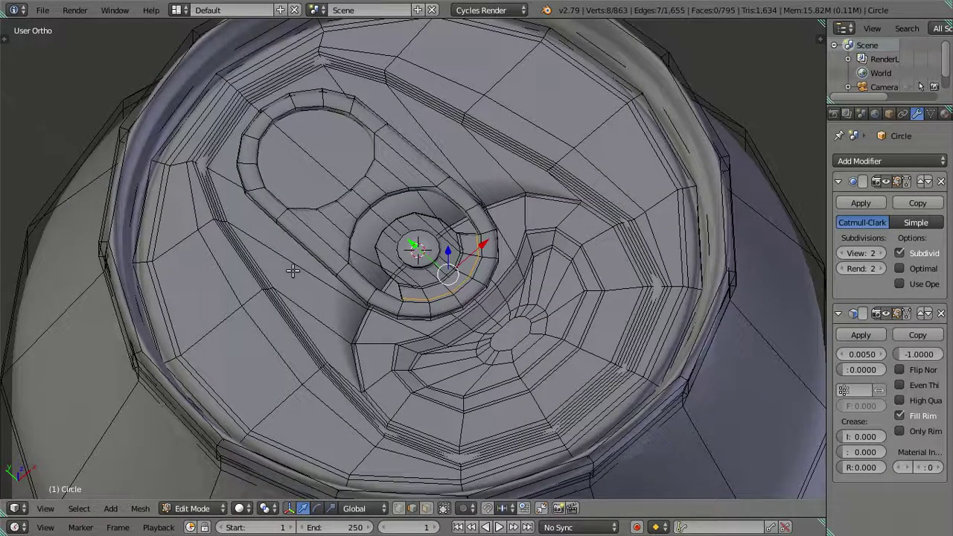
key(ctrl+r)
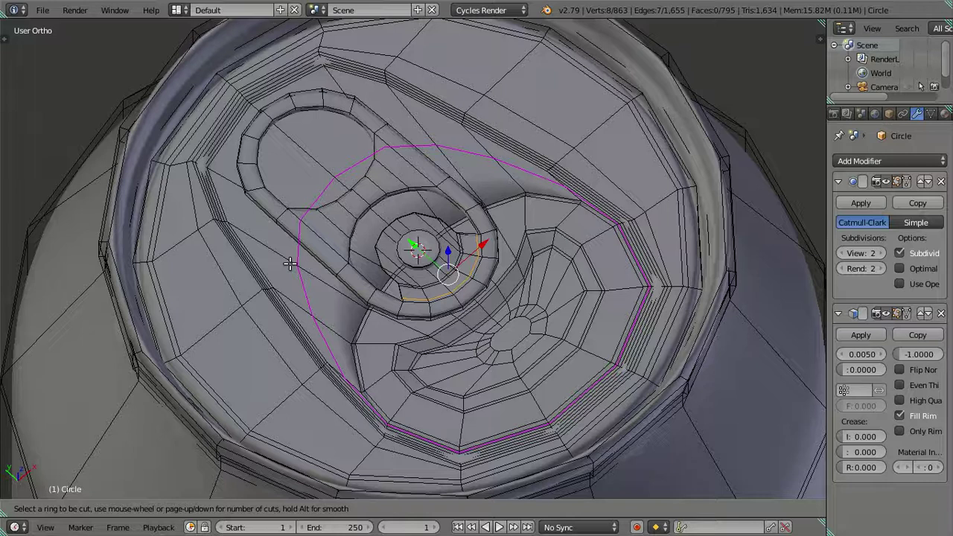
click(289, 263)
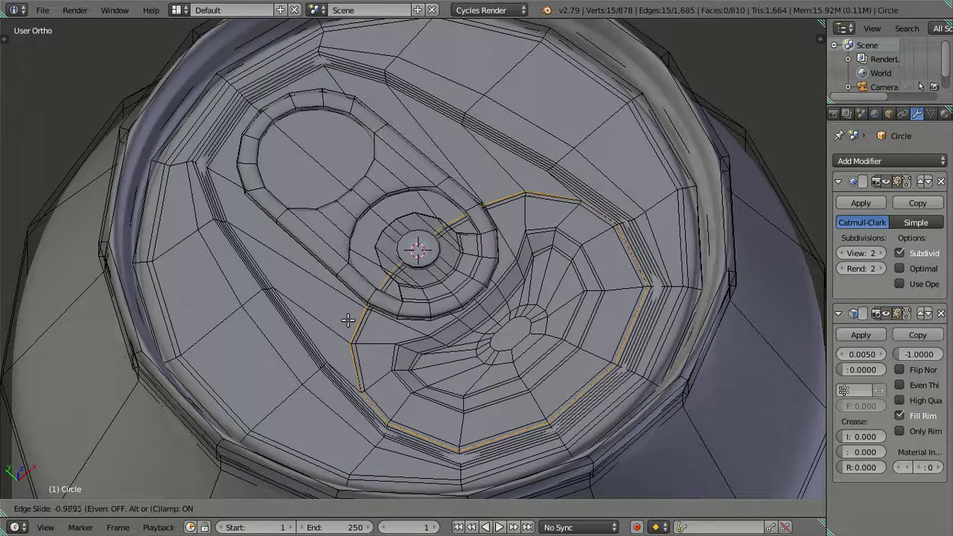
click(348, 320)
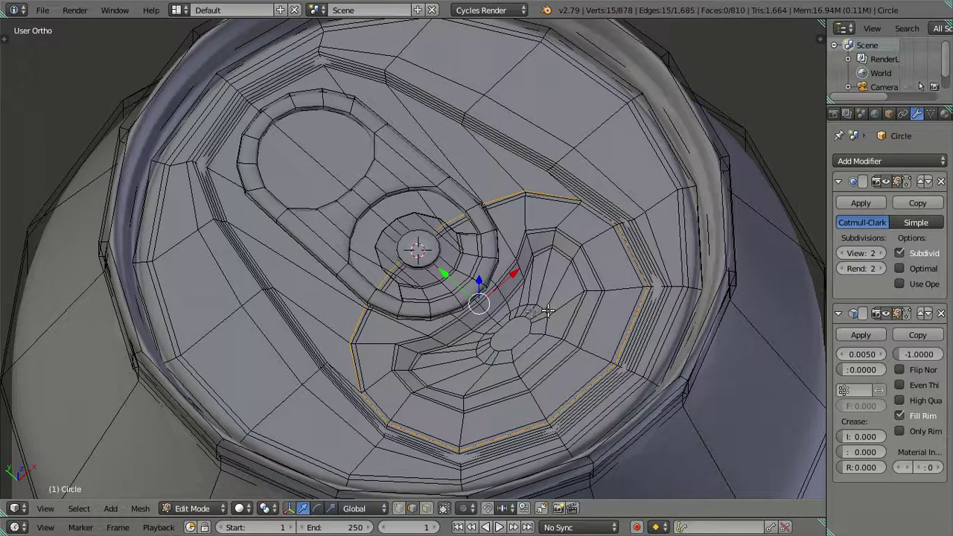
key(KP_7)
scroll(570, 350, up, 2)
scroll(540, 223, up, 2)
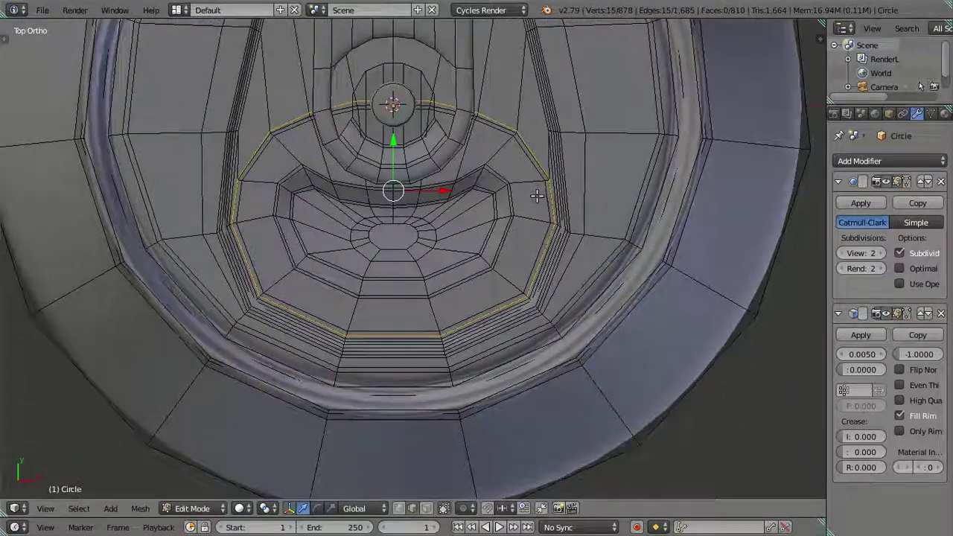
scroll(536, 195, up, 2)
scroll(546, 198, up, 1)
shift+middle_drag(551, 196, 538, 270)
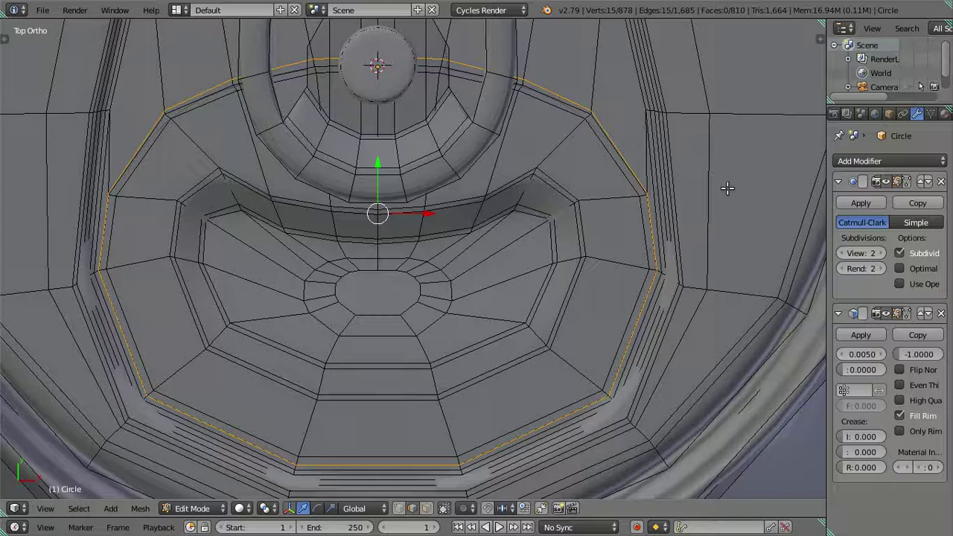
Scale the new loop slightly along X, then along Y, and deselect it.
key(s)
key(x)
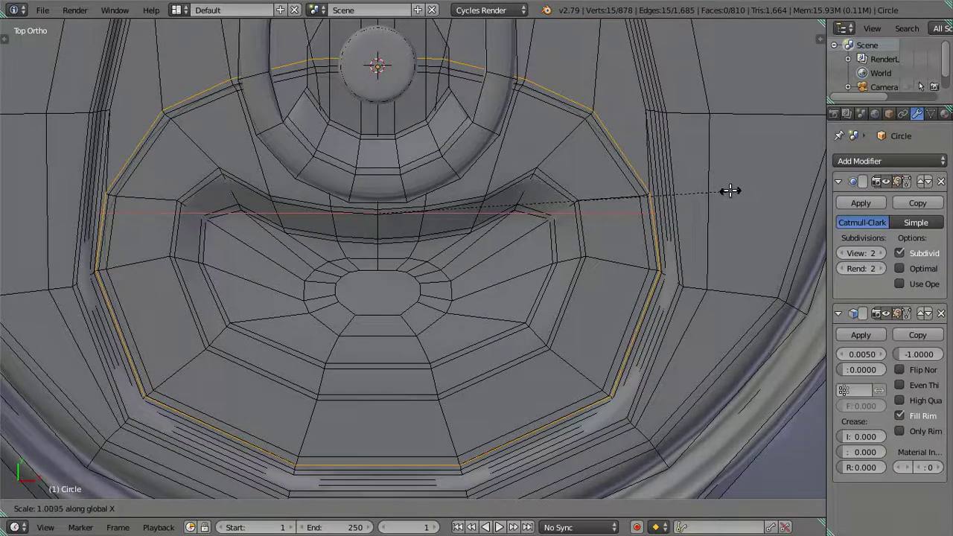
click(730, 190)
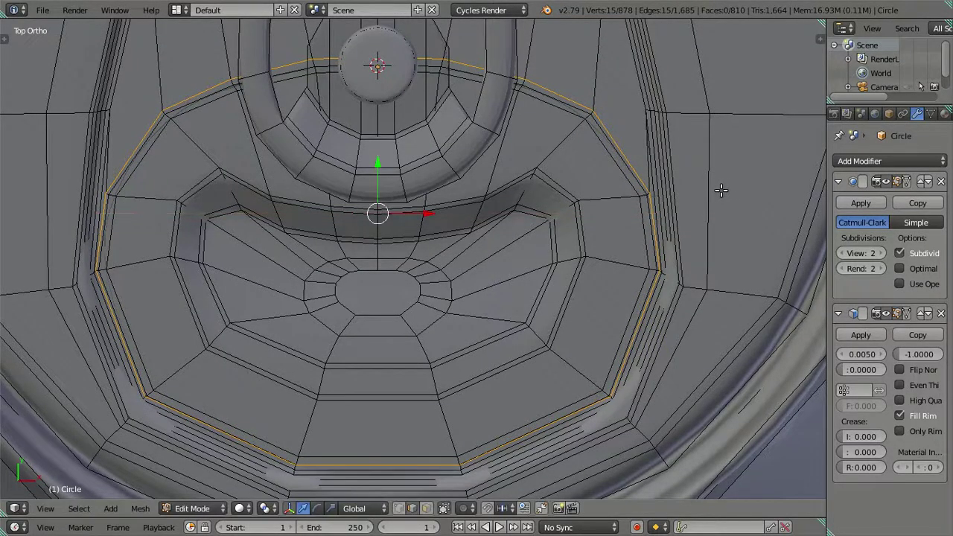
key(s)
key(y)
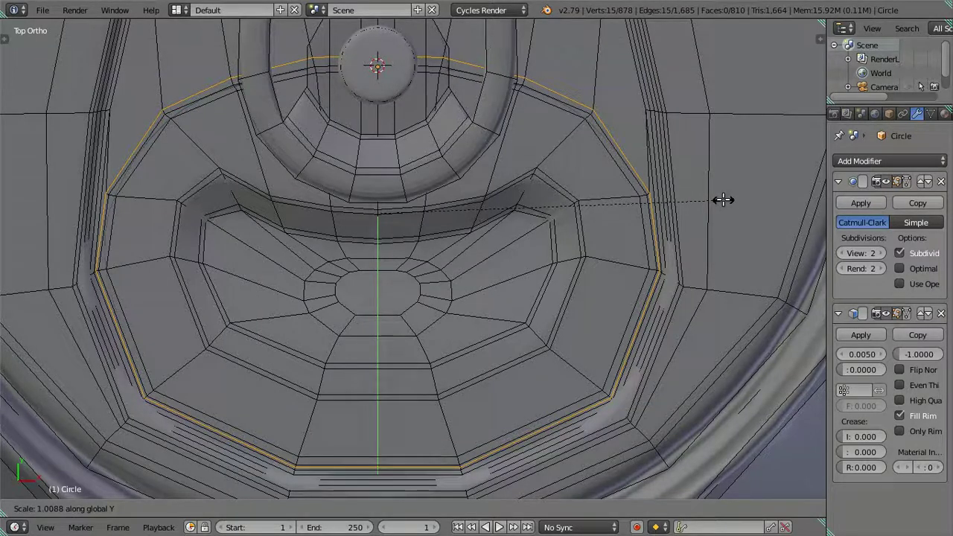
click(723, 200)
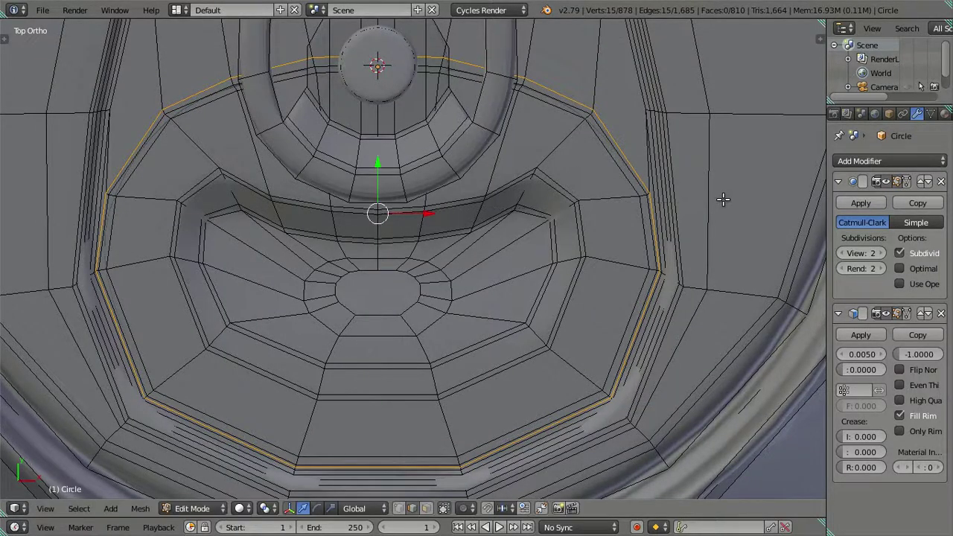
key(a)
mouse_move(606, 236)
middle_down()
mouse_move(570, 266)
mouse_move(602, 236)
mouse_move(638, 166)
middle_up()
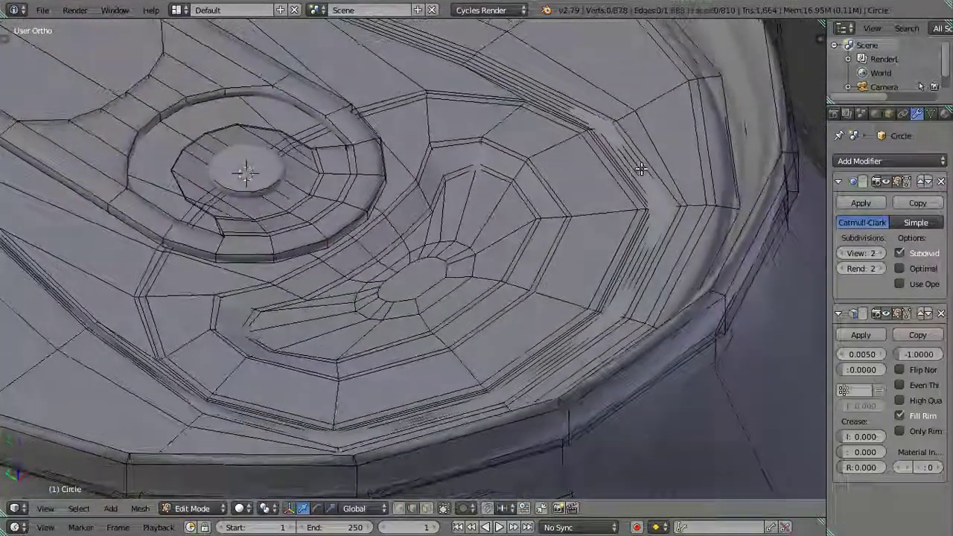
Remove the Solidify modifier from the can in Object Mode.
key(Tab)
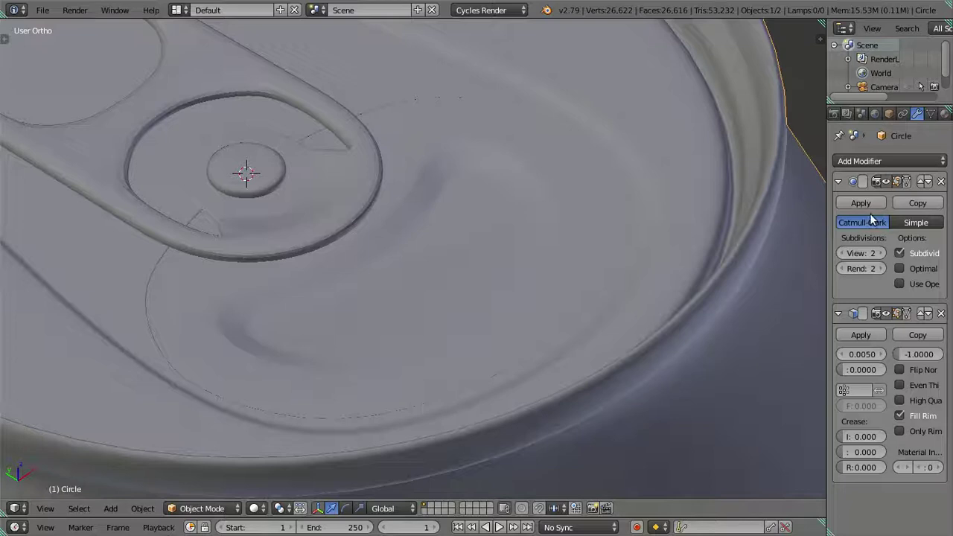
click(941, 313)
mouse_move(521, 283)
middle_down()
mouse_move(504, 270)
mouse_move(504, 250)
mouse_move(536, 233)
middle_up()
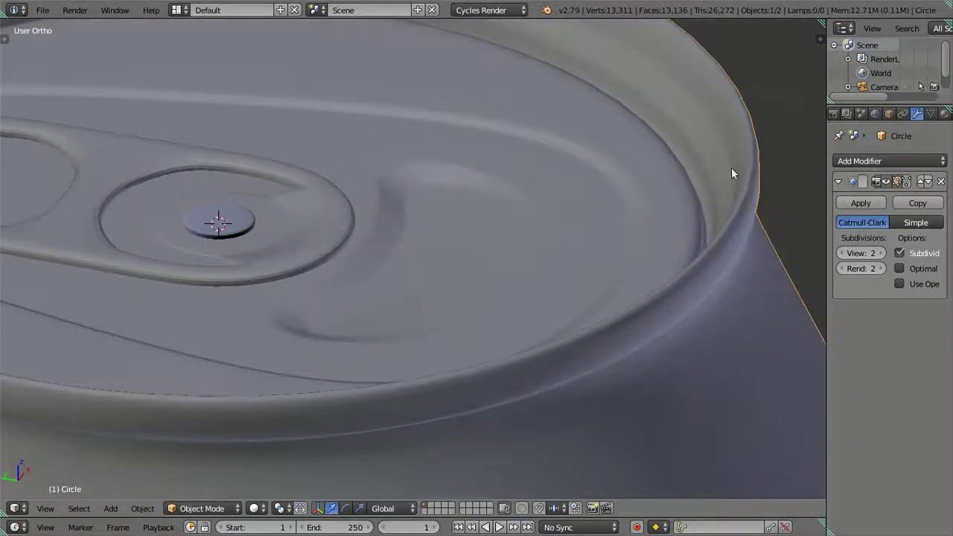
Select the rivet disc in Edit Mode to inspect its faces, then return to Object Mode.
key(Tab)
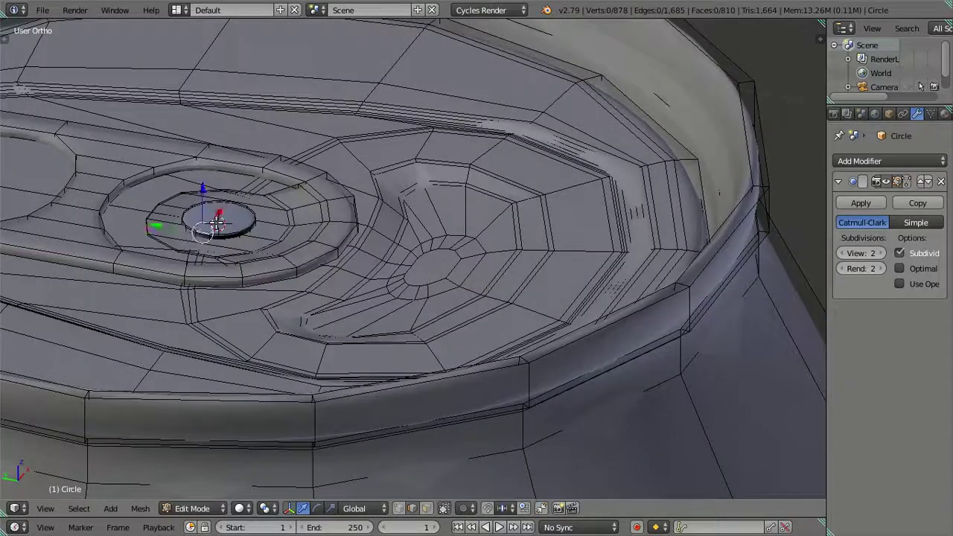
key(l)
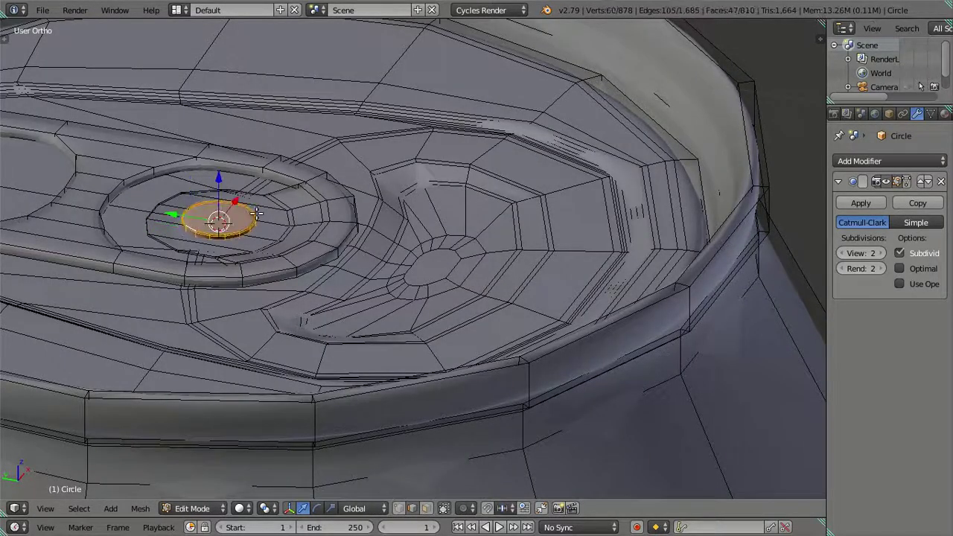
key(ctrl+f)
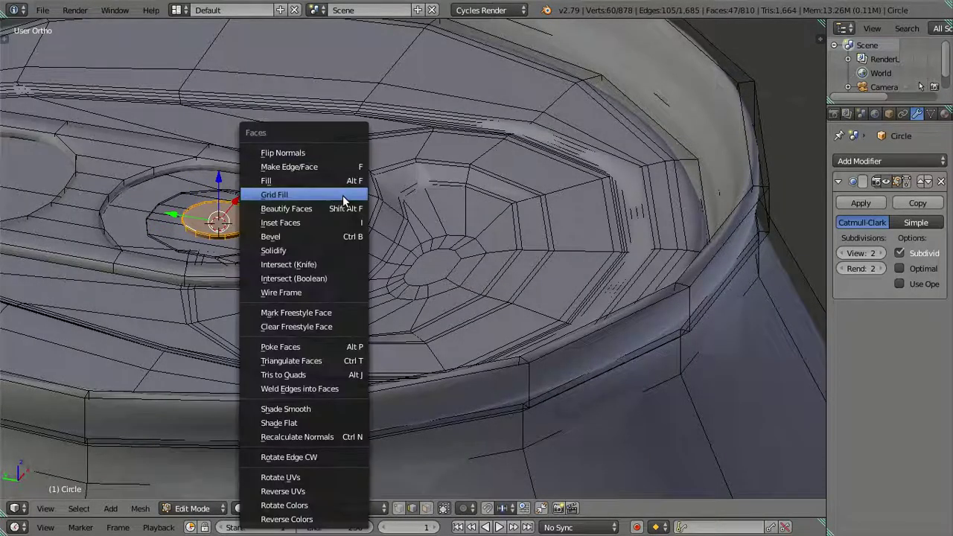
key(a)
key(Tab)
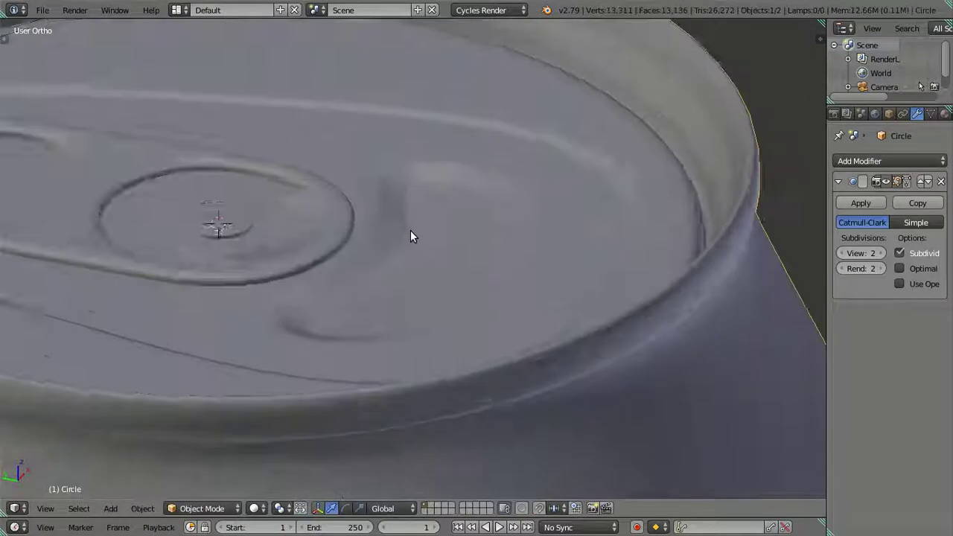
scroll(410, 230, down, 2)
middle_drag(432, 226, 376, 257)
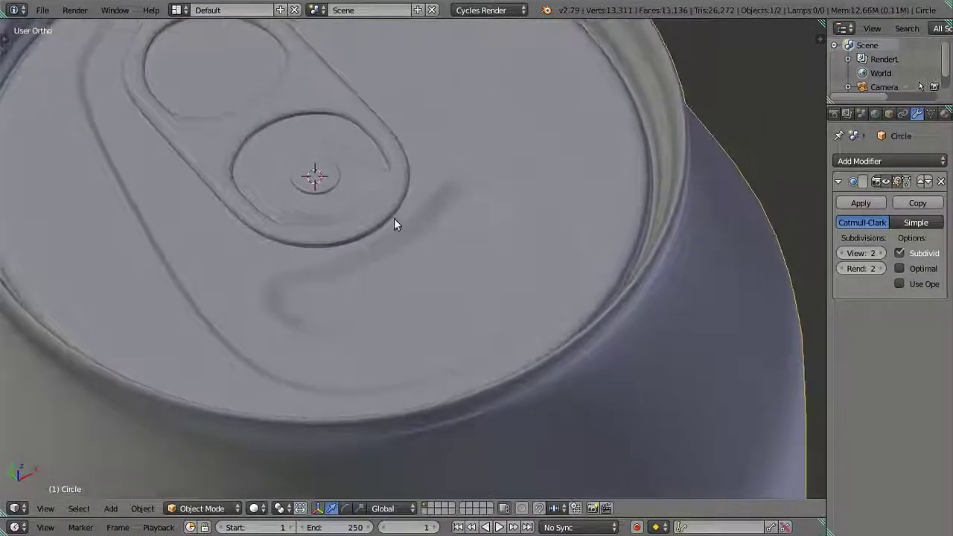
middle_drag(394, 218, 462, 212)
Re-add a Solidify modifier after the Subdivision modifier with thickness 0.0050.
click(862, 161)
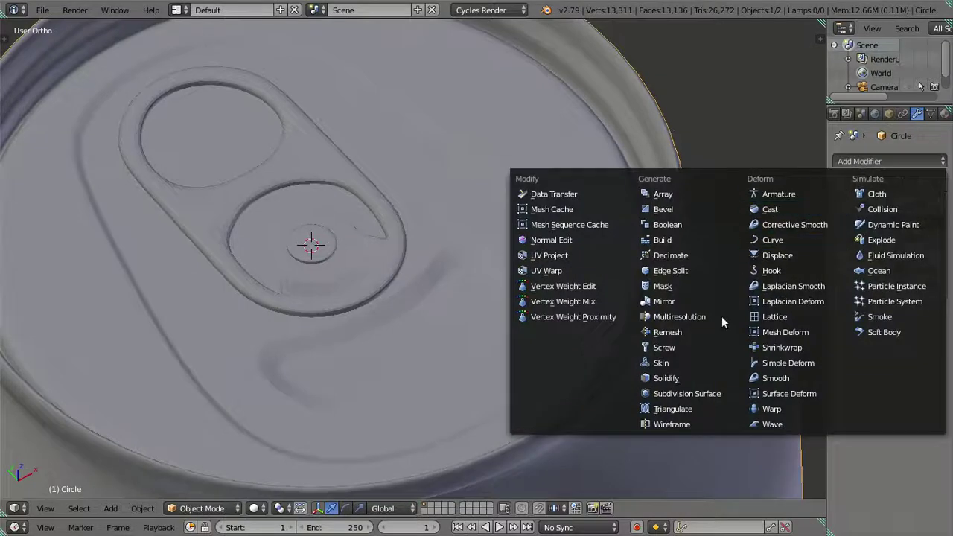
click(694, 371)
mouse_move(562, 310)
middle_down()
mouse_move(565, 361)
mouse_move(458, 305)
middle_up()
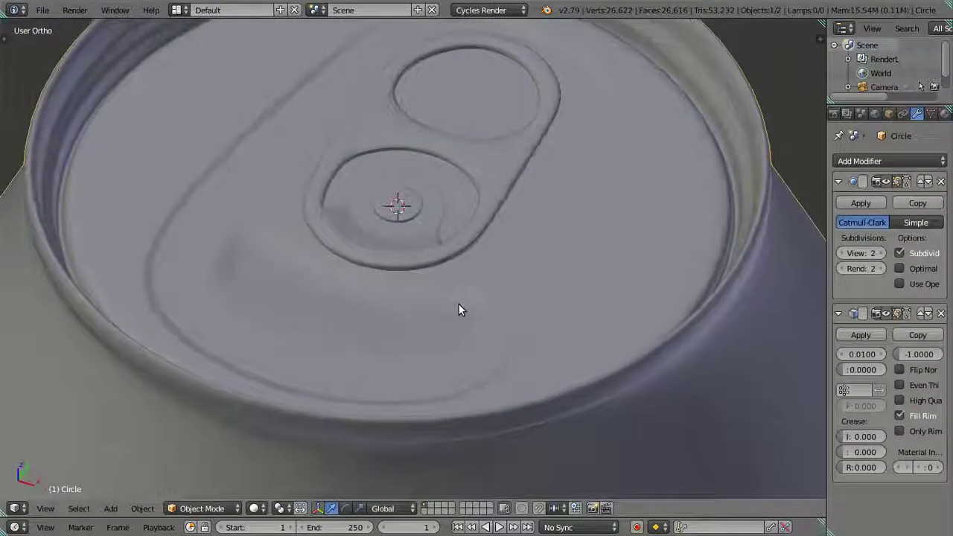
click(842, 355)
click(841, 355)
click(841, 355)
mouse_move(494, 235)
middle_down()
mouse_move(503, 291)
mouse_move(426, 280)
mouse_move(415, 248)
mouse_move(496, 276)
mouse_move(603, 261)
mouse_move(594, 240)
mouse_move(416, 240)
mouse_move(462, 298)
mouse_move(459, 241)
mouse_move(464, 254)
mouse_move(546, 230)
mouse_move(491, 216)
mouse_move(362, 209)
middle_up()
scroll(414, 251, down, 3)
scroll(426, 230, down, 3)
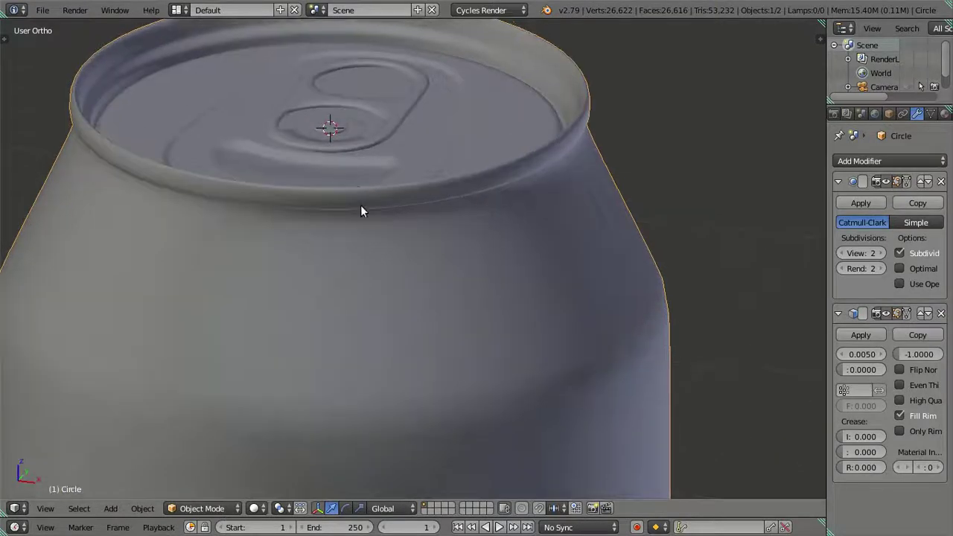
scroll(355, 236, down, 2)
scroll(386, 327, down, 2)
middle_drag(386, 328, 436, 258)
scroll(394, 279, down, 3)
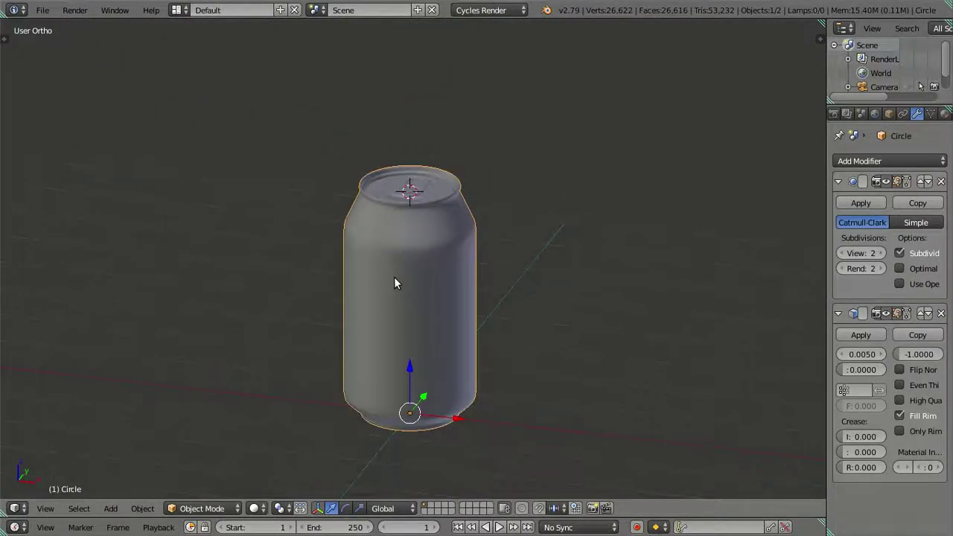
middle_drag(393, 279, 481, 302)
scroll(398, 221, up, 5)
mouse_move(399, 221)
middle_down()
mouse_move(385, 255)
mouse_move(416, 370)
mouse_move(442, 389)
mouse_move(524, 334)
mouse_move(484, 308)
mouse_move(425, 307)
middle_up()
scroll(385, 256, up, 3)
scroll(481, 274, up, 3)
mouse_move(498, 272)
middle_down()
mouse_move(400, 288)
mouse_move(361, 259)
mouse_move(362, 240)
mouse_move(385, 308)
mouse_move(485, 313)
mouse_move(517, 266)
mouse_move(492, 325)
mouse_move(489, 376)
mouse_move(436, 258)
middle_up()
scroll(361, 254, down, 4)
scroll(484, 313, down, 2)
scroll(517, 267, down, 2)
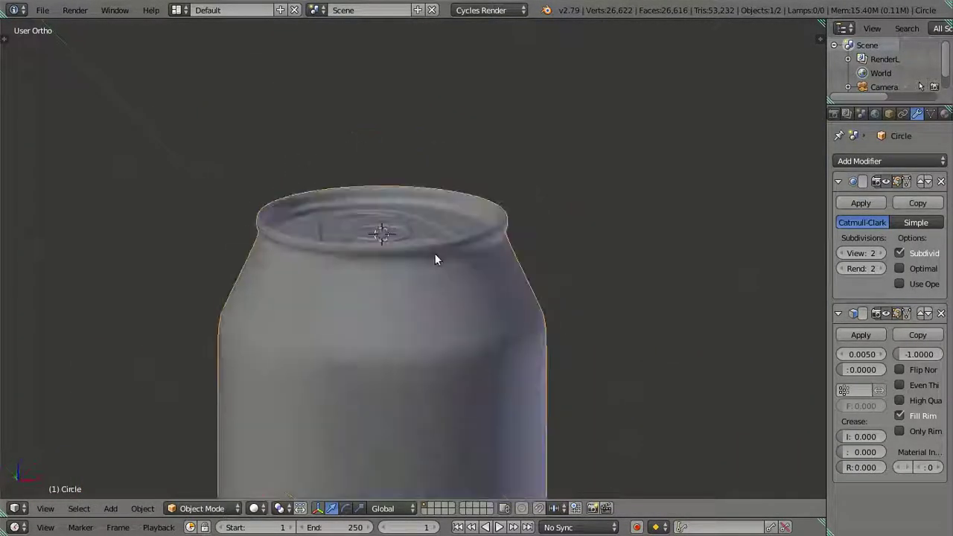
scroll(551, 186, down, 2)
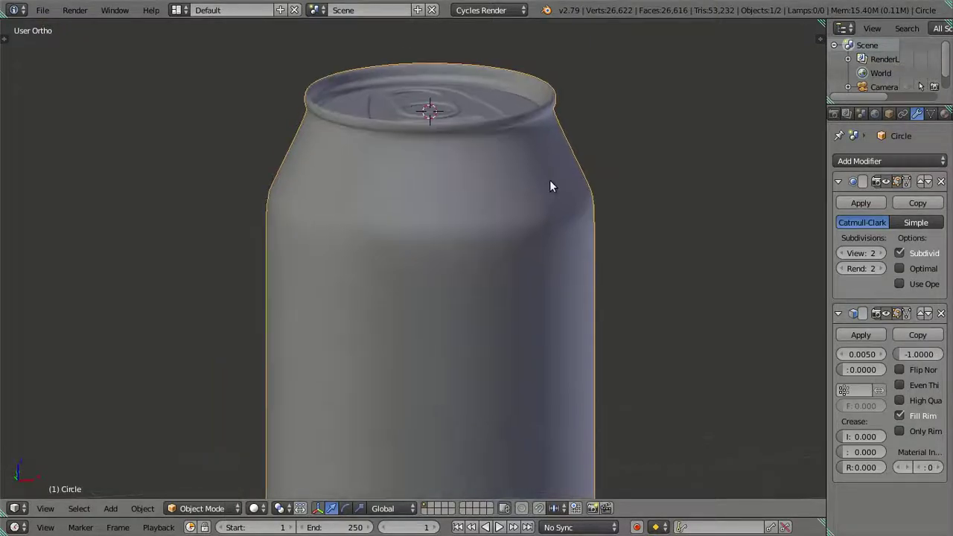
scroll(549, 187, down, 2)
mouse_move(549, 187)
middle_down()
mouse_move(506, 272)
mouse_move(496, 279)
mouse_move(477, 258)
middle_up()
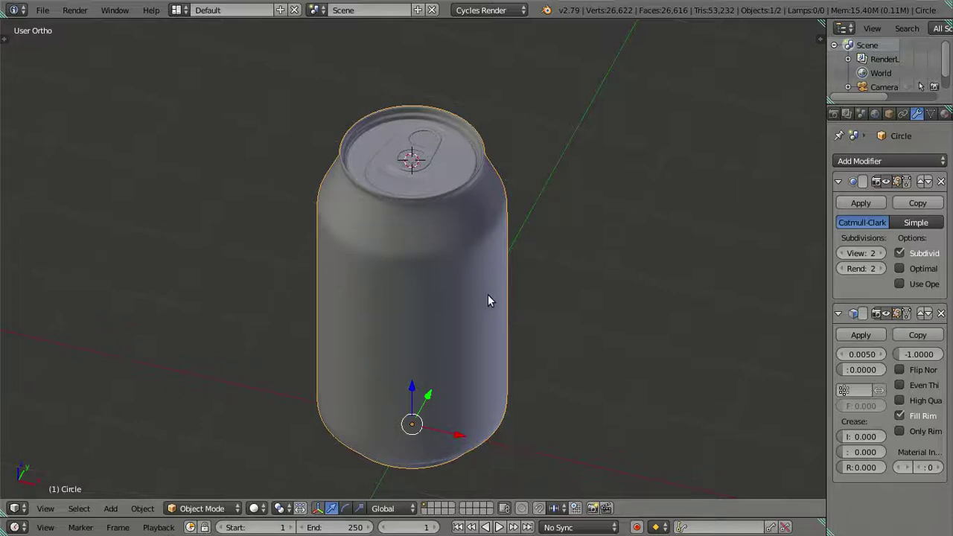
key(ctrl+s)
click(511, 265)
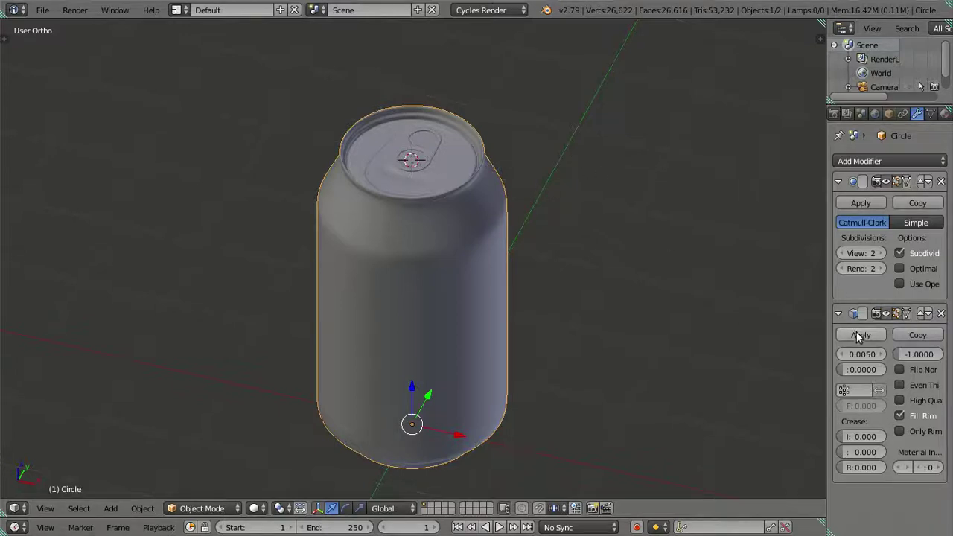
Move the Solidify modifier above Subsurf and apply it to the can mesh.
click(924, 315)
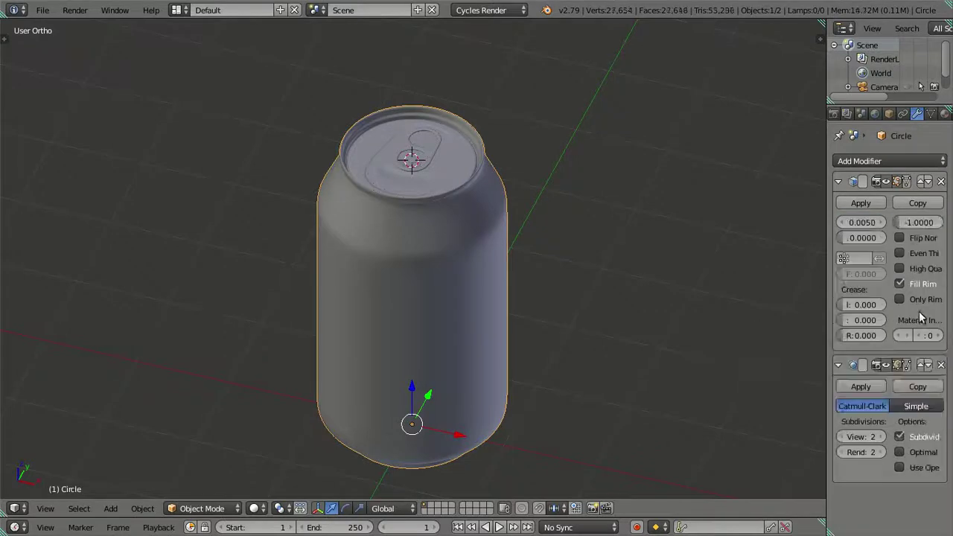
click(857, 204)
scroll(536, 178, up, 1)
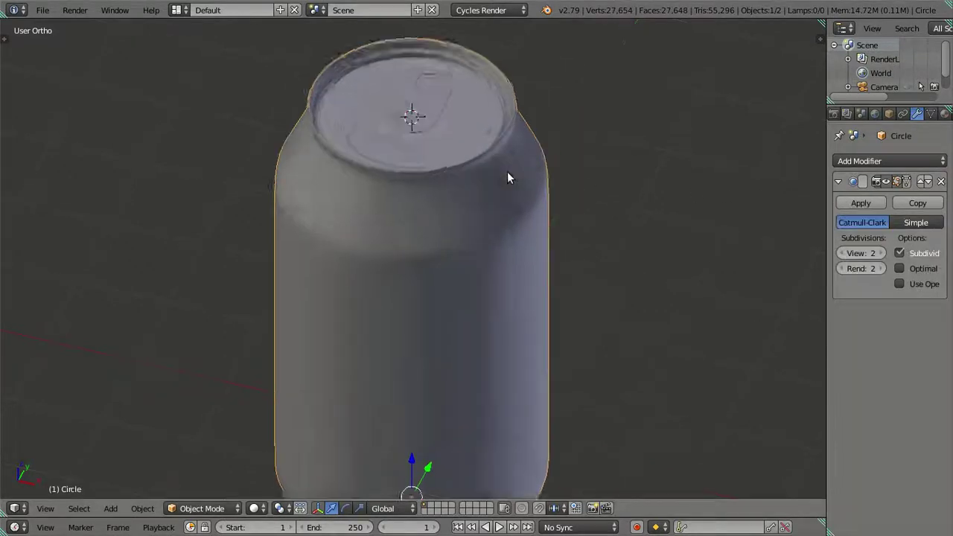
scroll(507, 171, up, 1)
scroll(471, 146, up, 1)
scroll(479, 278, up, 2)
In Edit Mode, hide the can body and pull-tab ring to isolate the lid disc.
key(Tab)
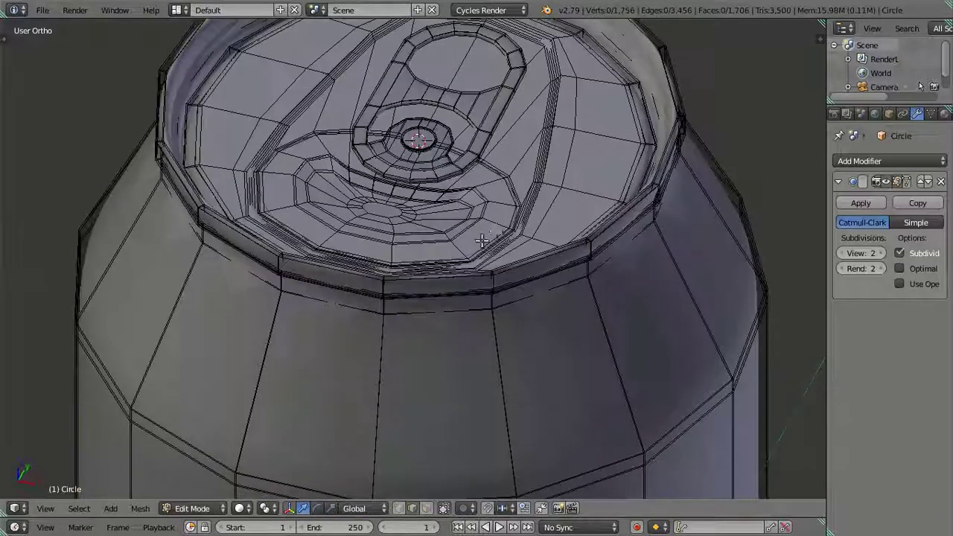
right_click(560, 196)
right_click(577, 189)
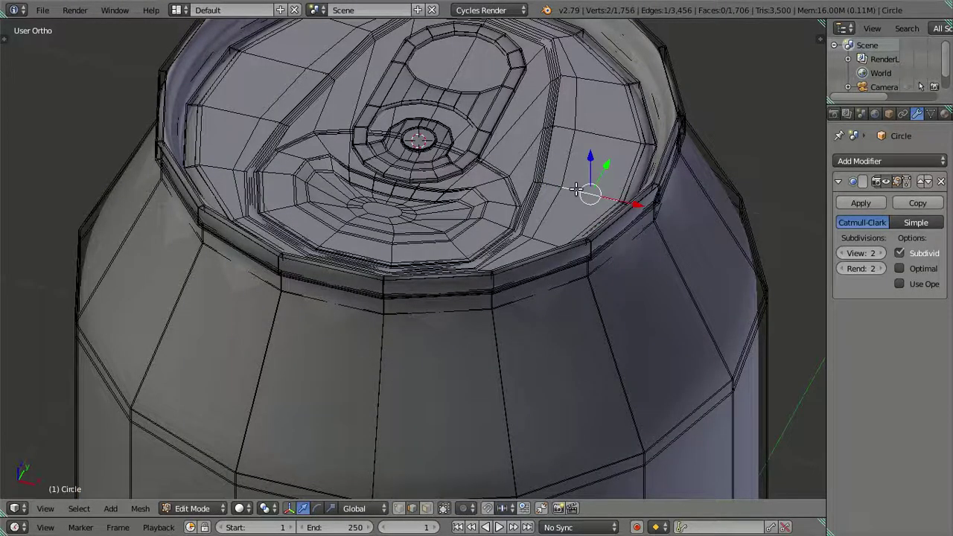
key(ctrl+l)
key(l)
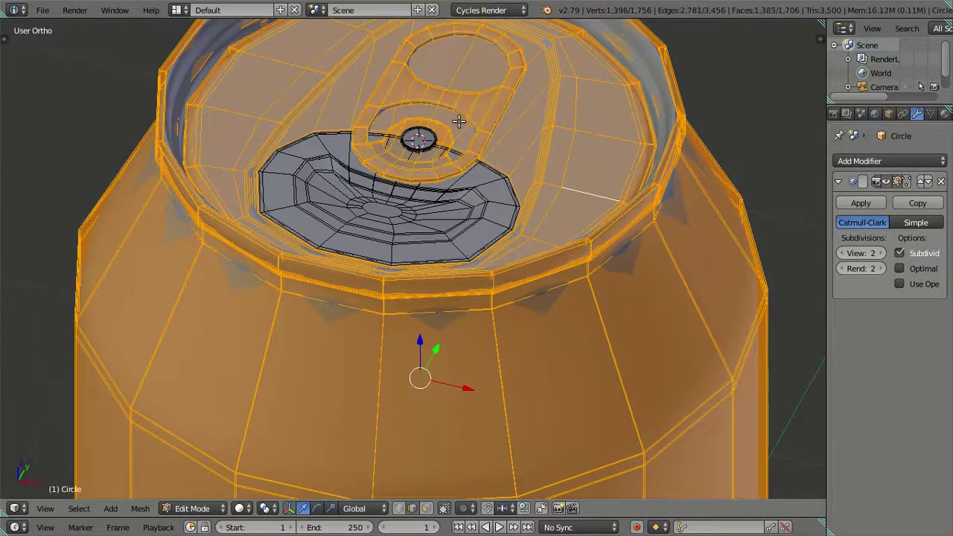
key(h)
scroll(461, 201, up, 2)
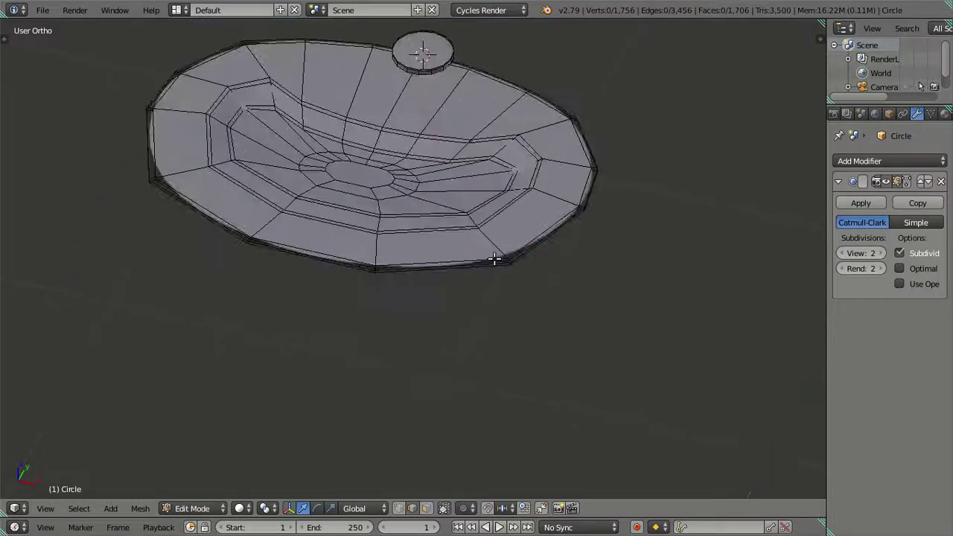
scroll(521, 268, up, 2)
scroll(514, 313, up, 1)
scroll(510, 321, up, 2)
mouse_move(509, 312)
middle_down()
mouse_move(471, 340)
mouse_move(470, 394)
middle_up()
scroll(564, 338, up, 2)
mouse_move(678, 358)
middle_down()
mouse_move(285, 410)
mouse_move(373, 350)
middle_up()
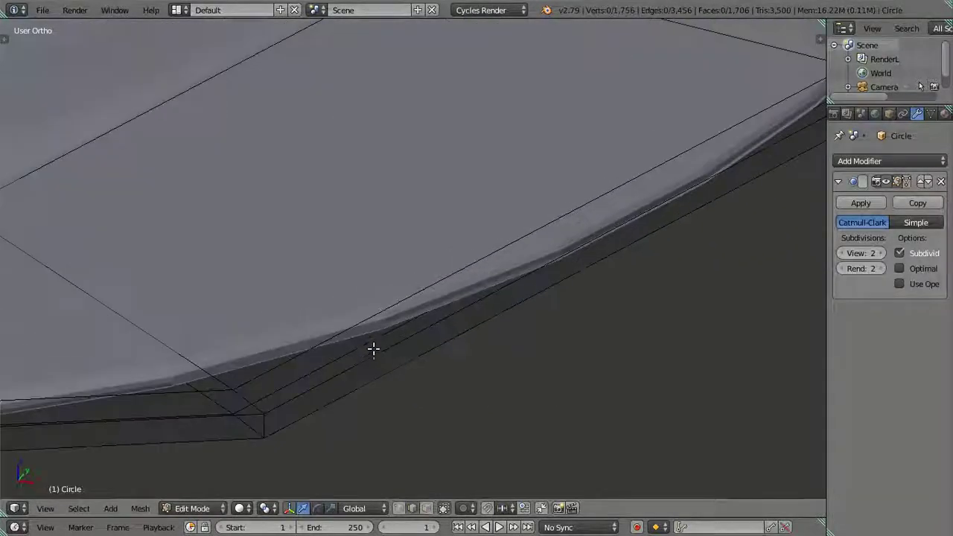
Add a centred edge loop along the lid disc's rim and check the smoothed result.
key(ctrl+r)
click(257, 425)
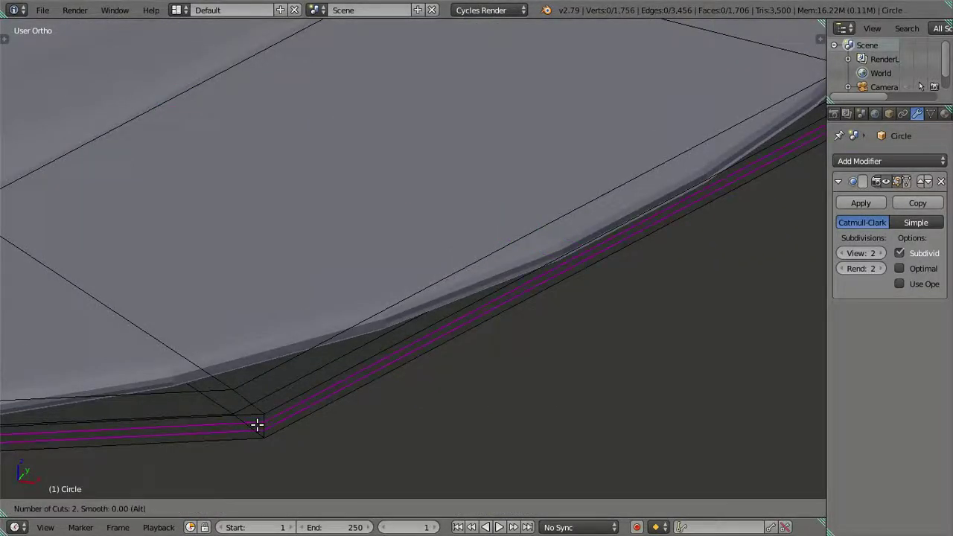
right_click(257, 425)
middle_drag(257, 425, 412, 402)
scroll(412, 402, down, 3)
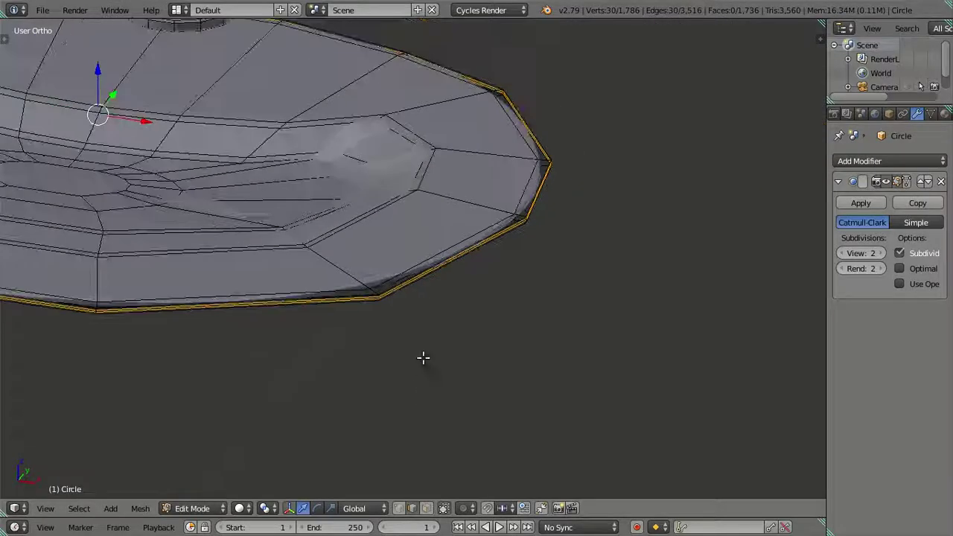
key(Tab)
scroll(425, 314, up, 4)
scroll(419, 310, down, 2)
scroll(426, 285, up, 3)
key(Tab)
scroll(421, 253, down, 3)
Select and hide the cap faces to expose the pull-tab ring rim.
right_click(412, 222)
scroll(412, 222, up, 2)
key(a)
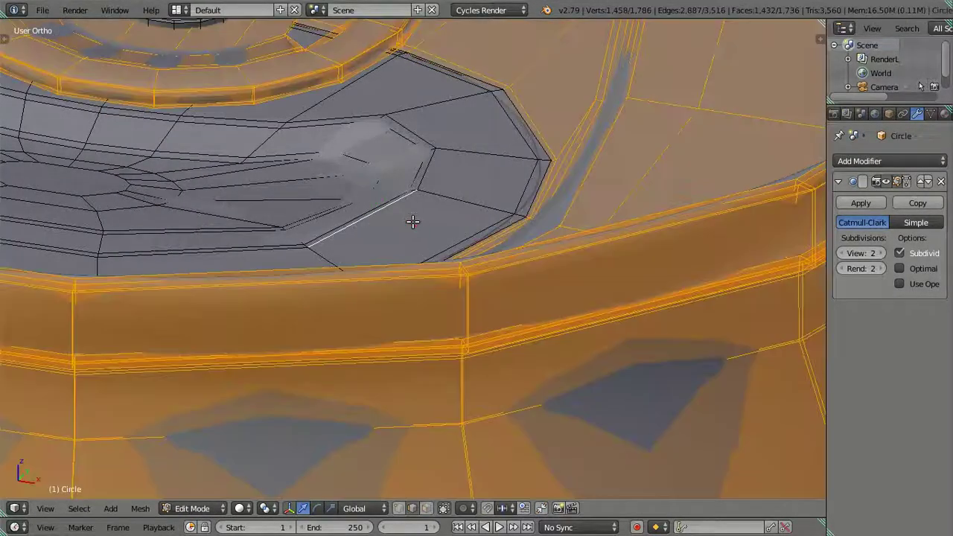
key(a)
right_click(428, 192)
key(l)
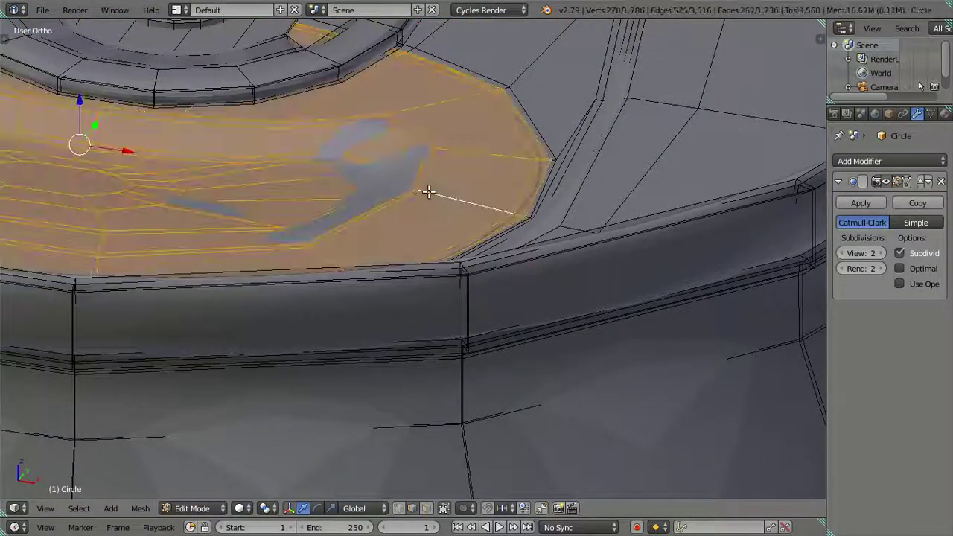
key(h)
mouse_move(495, 95)
middle_down()
mouse_move(488, 184)
mouse_move(410, 213)
mouse_move(470, 245)
mouse_move(369, 231)
middle_up()
scroll(345, 201, up, 2)
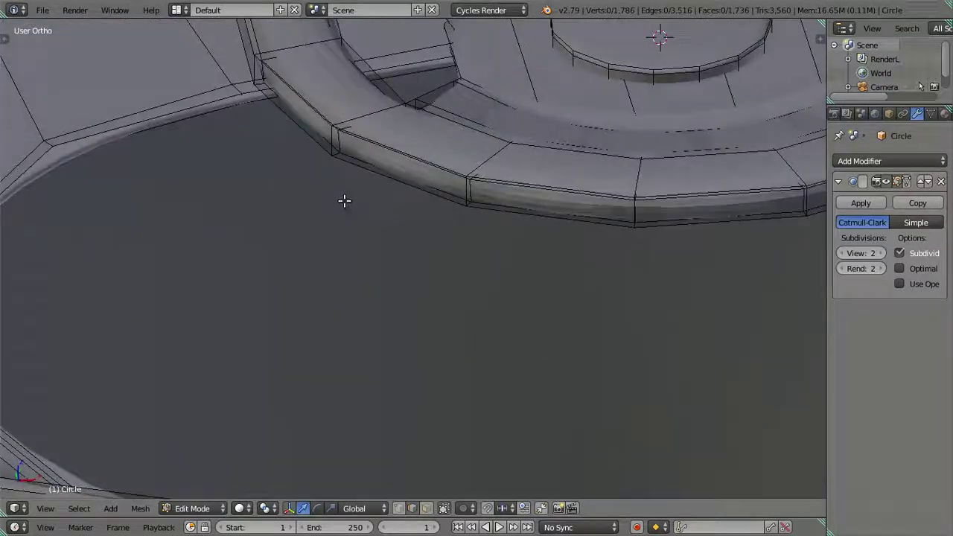
scroll(417, 368, up, 2)
scroll(329, 315, up, 2)
scroll(159, 287, up, 2)
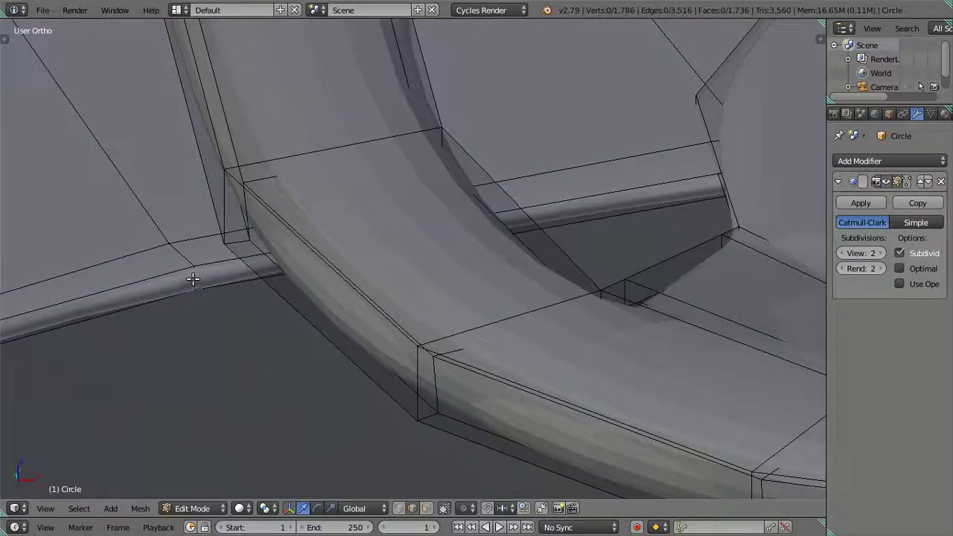
Add an edge loop around the pull-tab ring rim.
key(ctrl+r)
click(193, 278)
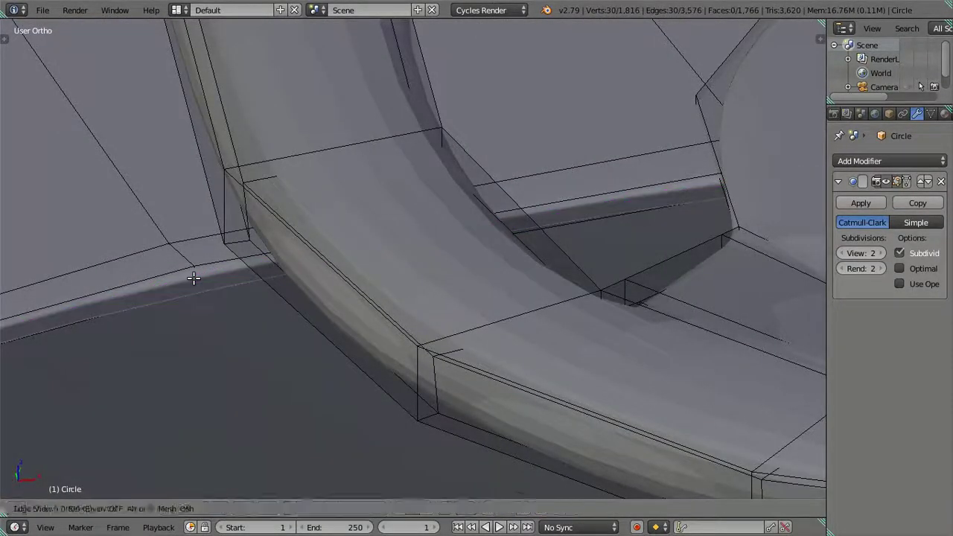
click(191, 277)
scroll(306, 310, down, 2)
scroll(400, 349, down, 2)
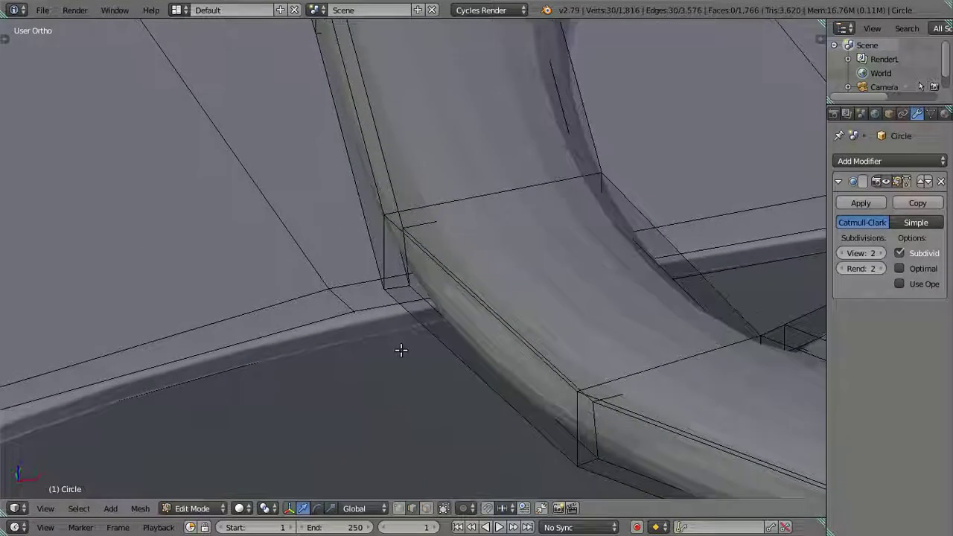
scroll(390, 355, down, 2)
scroll(434, 329, down, 2)
Reveal the hidden lid and body parts and return to Object Mode to view the can.
key(a)
key(l)
key(a)
key(Tab)
mouse_move(488, 297)
middle_down()
mouse_move(464, 380)
mouse_move(473, 381)
mouse_move(446, 296)
mouse_move(480, 383)
mouse_move(485, 375)
mouse_move(347, 318)
mouse_move(347, 276)
mouse_move(449, 268)
mouse_move(455, 240)
mouse_move(460, 264)
middle_up()
scroll(446, 296, up, 4)
scroll(347, 281, down, 5)
scroll(452, 233, down, 4)
Switch to a front perspective view, recentre the can and look through the scene camera.
key(KP_1)
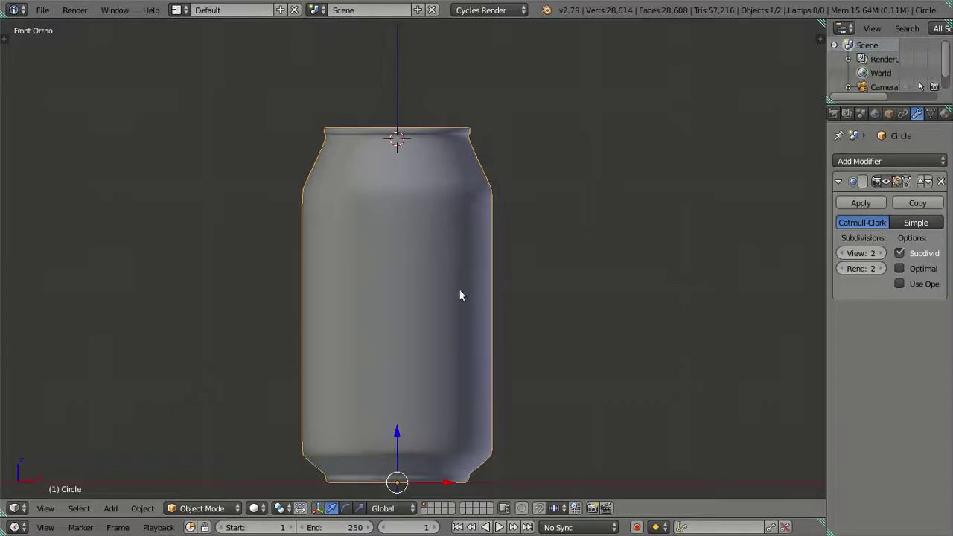
key(KP_5)
key(KP_5)
shift+middle_drag(463, 280, 476, 248)
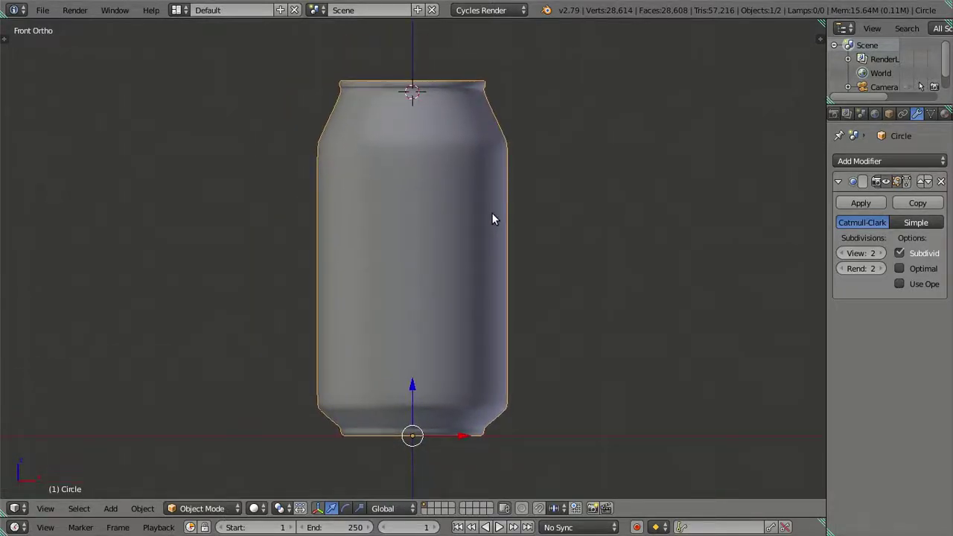
key(KP_0)
scroll(458, 213, up, 3)
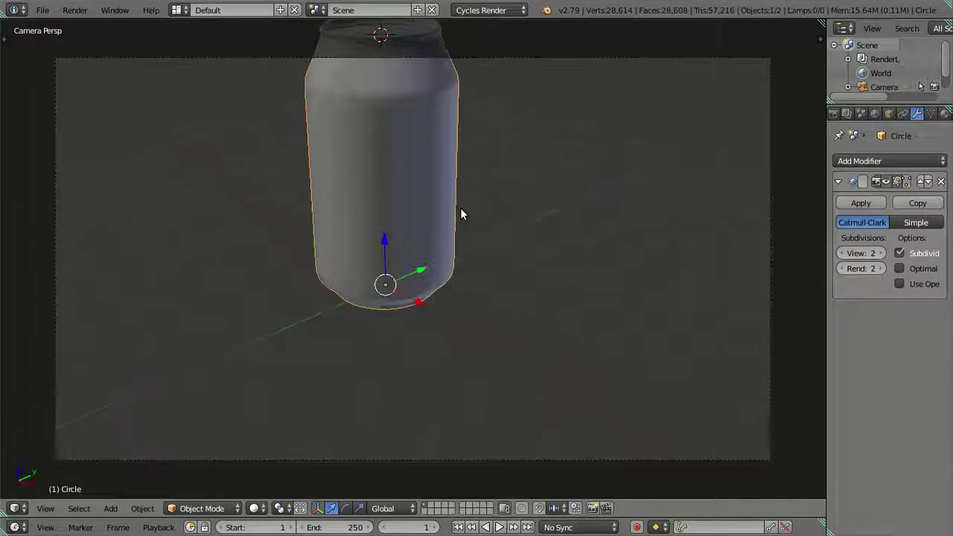
Enable Lock Camera to View and orbit the camera to frame the can from slightly above.
key(n)
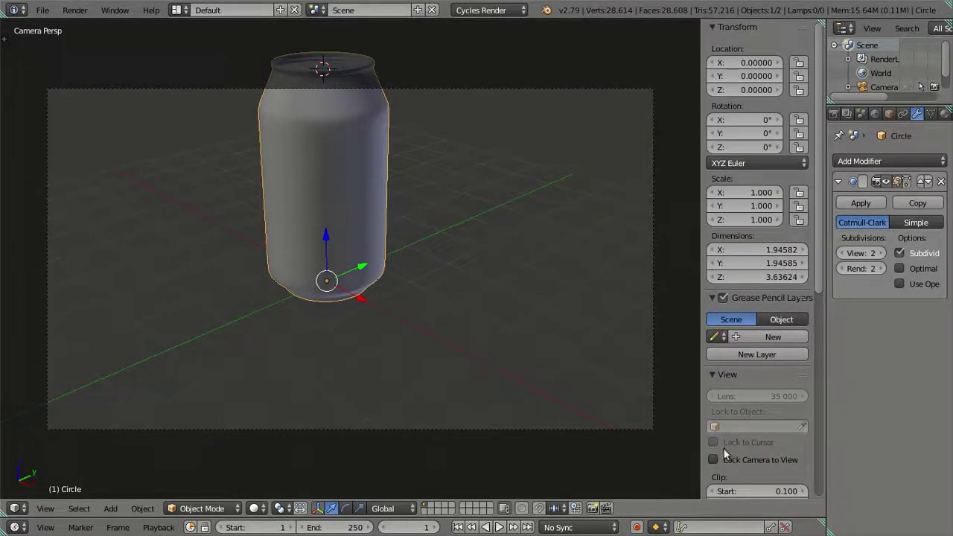
click(713, 460)
middle_drag(406, 274, 361, 314)
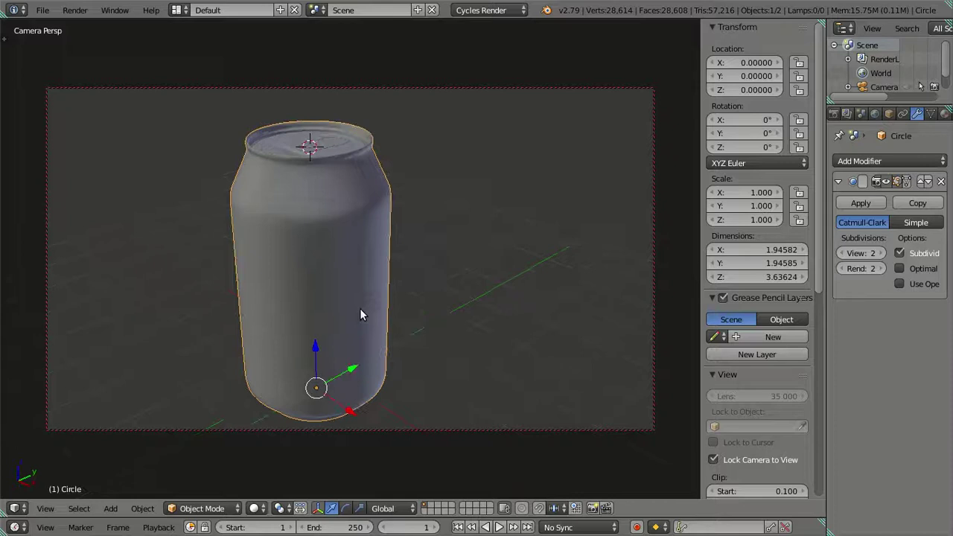
scroll(372, 287, down, 2)
mouse_move(370, 287)
middle_down()
mouse_move(315, 290)
mouse_move(280, 274)
mouse_move(330, 264)
mouse_move(478, 277)
mouse_move(496, 268)
mouse_move(489, 275)
middle_up()
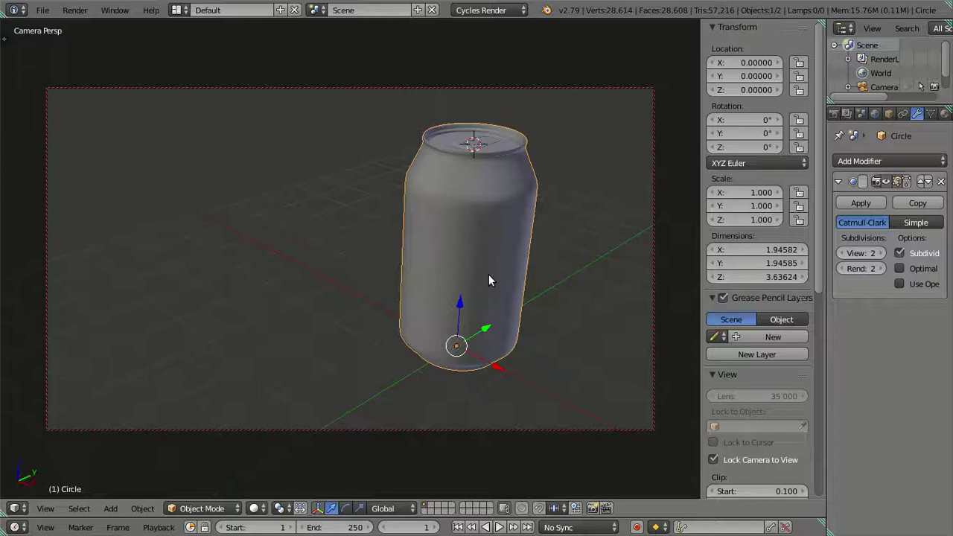
middle_drag(488, 279, 500, 281)
Duplicate the can and move the copy along X to -2.
key(shift+d)
right_click(310, 246)
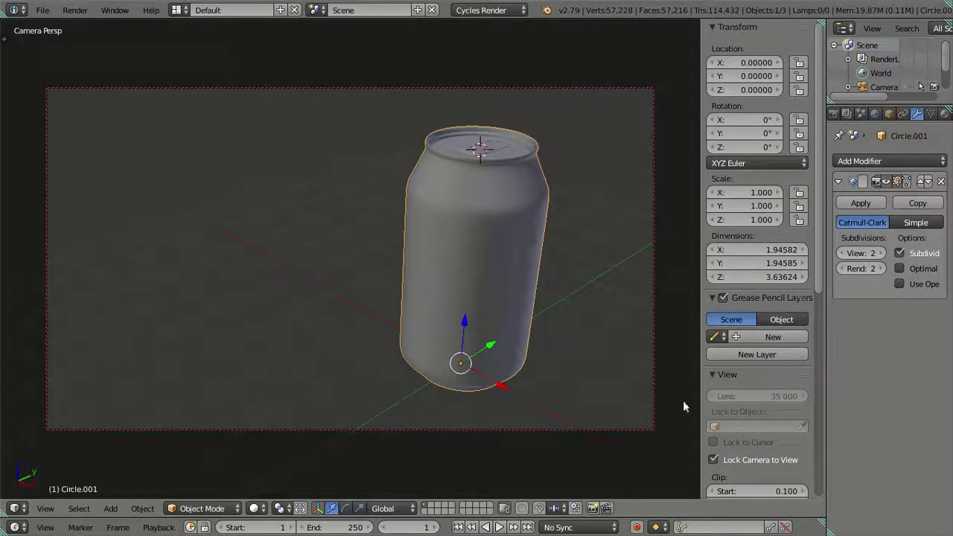
click(714, 460)
key(KP_1)
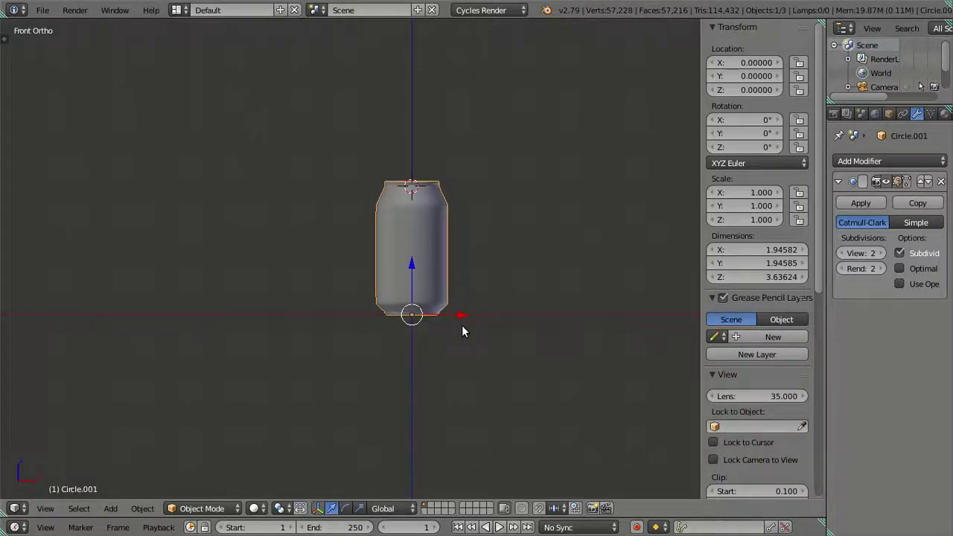
key(g)
key(x)
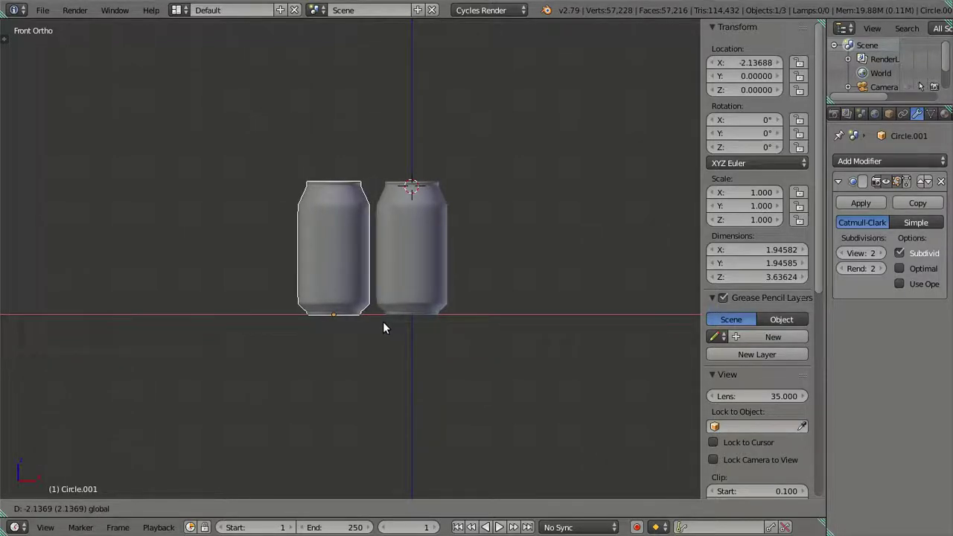
key(minus)
key(2)
key(Return)
In Edit Mode, snap the 3D cursor to an edge on the left can's rim.
mouse_move(436, 281)
middle_down()
mouse_move(408, 322)
mouse_move(446, 323)
middle_up()
key(KP_7)
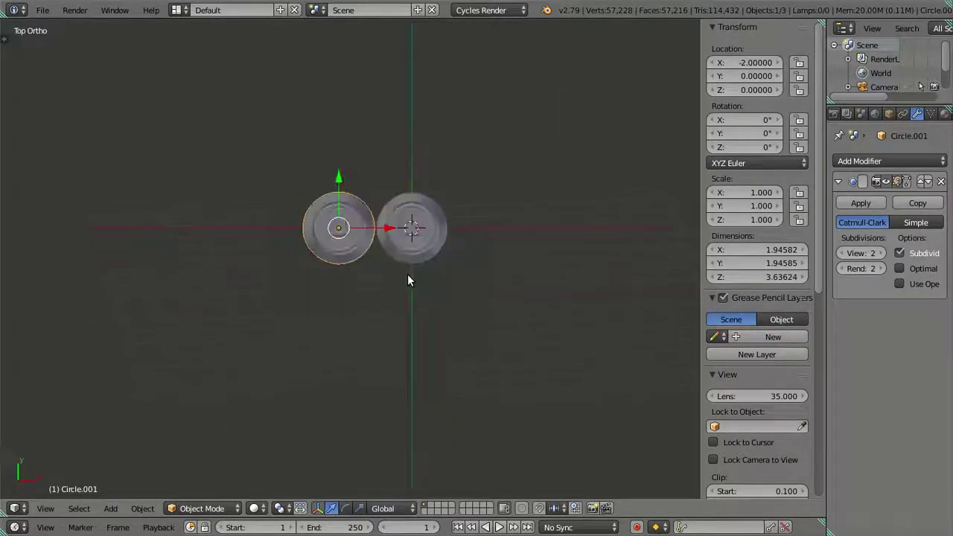
scroll(350, 247, up, 3)
key(Tab)
scroll(350, 238, up, 3)
mouse_move(326, 206)
shift+middle_down()
mouse_move(358, 336)
mouse_move(355, 383)
shift+middle_up()
scroll(358, 335, up, 3)
scroll(356, 350, up, 3)
scroll(355, 364, up, 2)
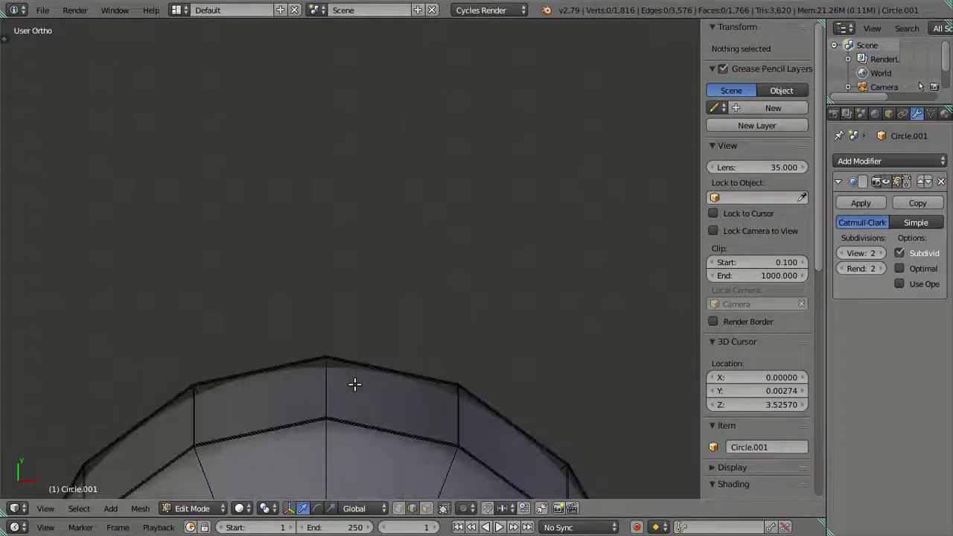
shift+scroll(355, 383, down, 3)
right_click(326, 398)
key(shift+s)
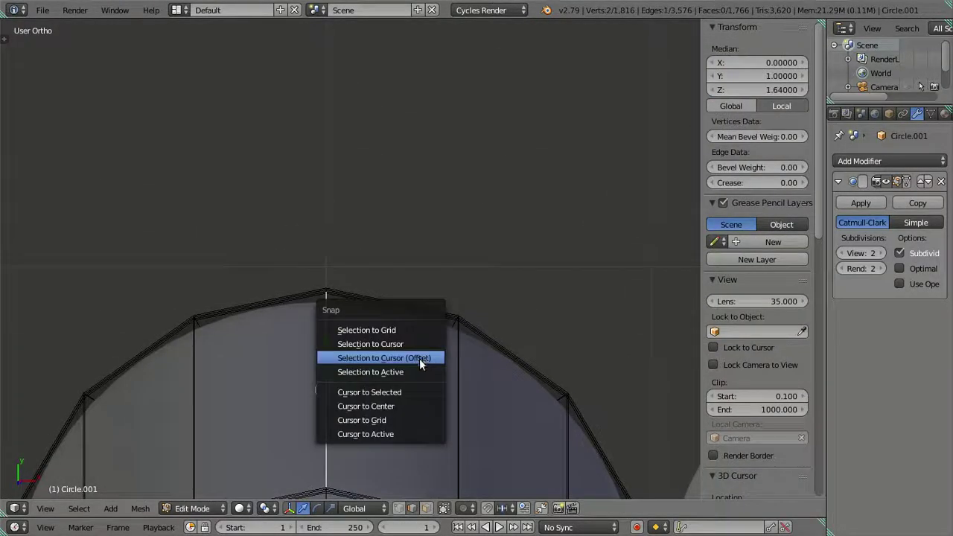
click(370, 391)
key(a)
Set the left can's origin to the 3D cursor, placing it at -2, 1, 1.64.
scroll(457, 346, down, 6)
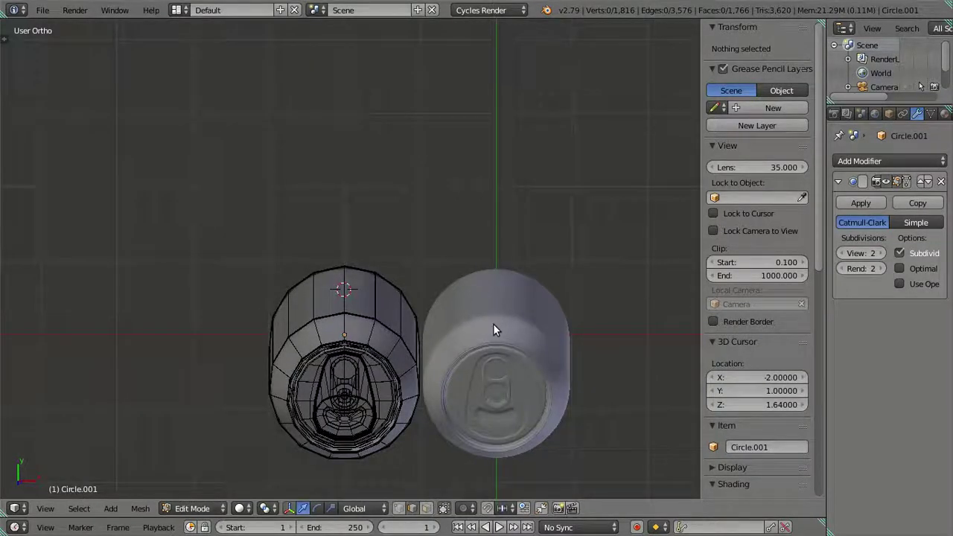
key(Tab)
key(ctrl+shift+alt+c)
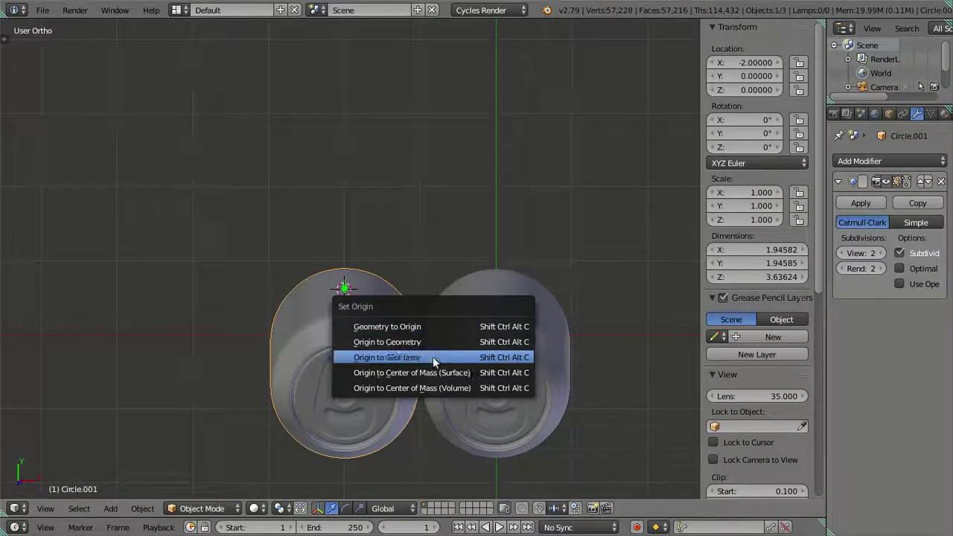
click(432, 355)
mouse_move(457, 378)
middle_down()
mouse_move(466, 358)
mouse_move(494, 392)
mouse_move(385, 340)
mouse_move(353, 291)
mouse_move(393, 333)
mouse_move(393, 297)
middle_up()
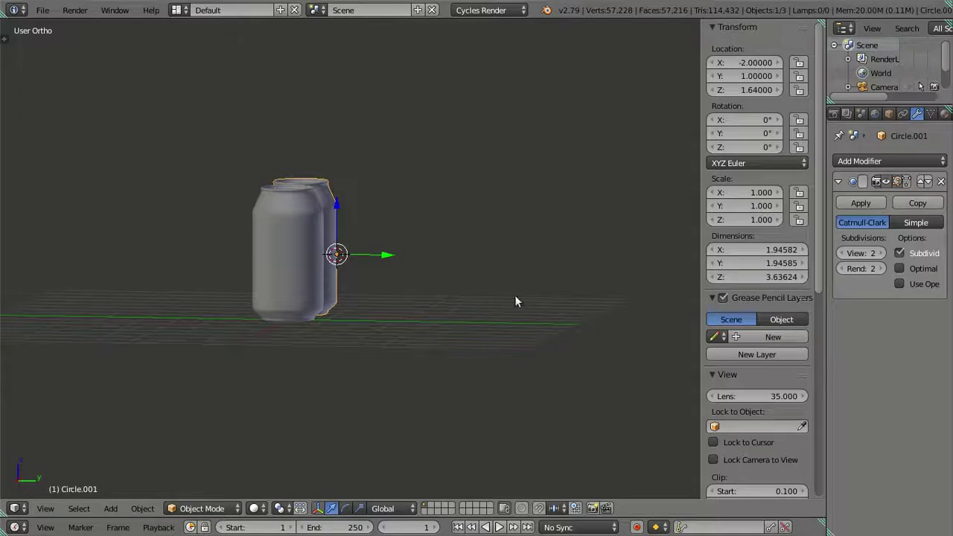
Rotate the second can -90° about X, then 180° about Z.
key(r)
text(z)
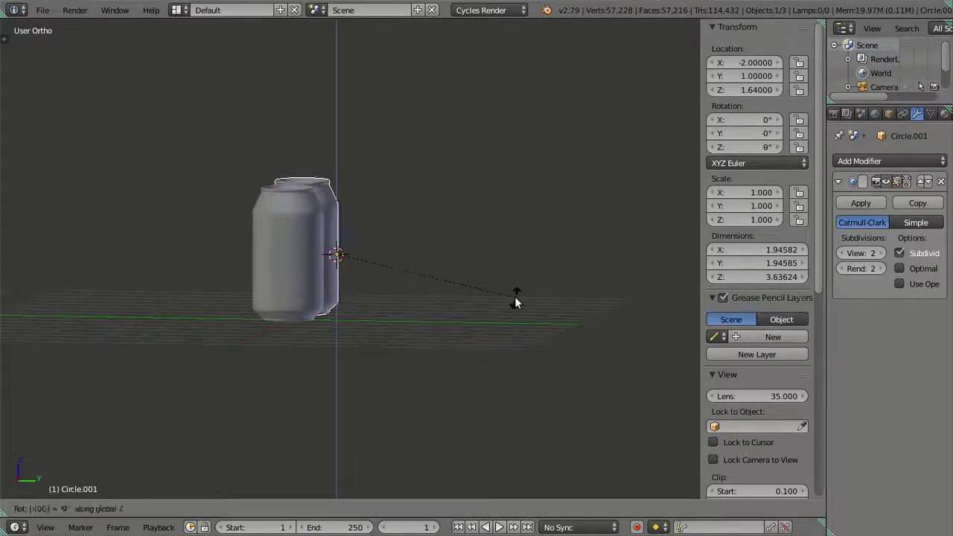
text(-90)
key(Escape)
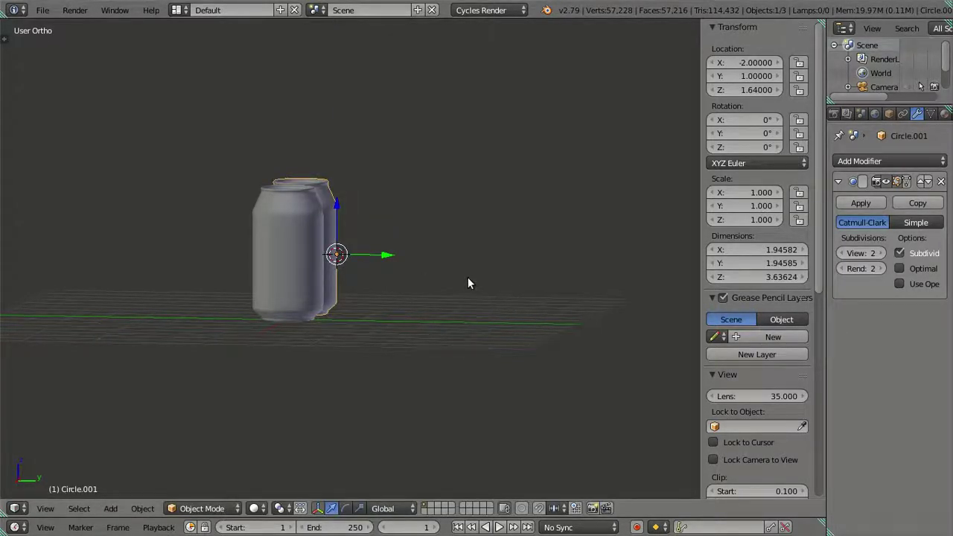
key(r)
text(x)
text(-90)
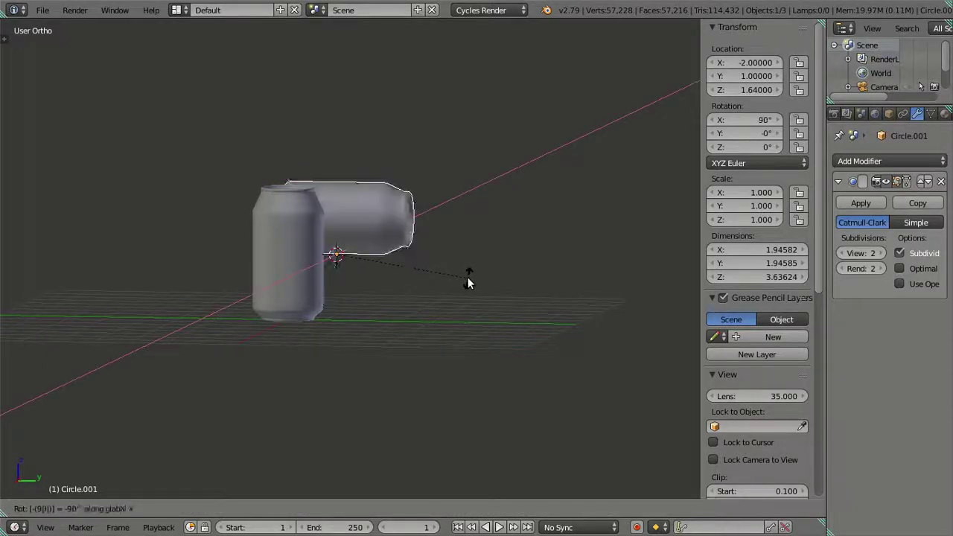
key(Return)
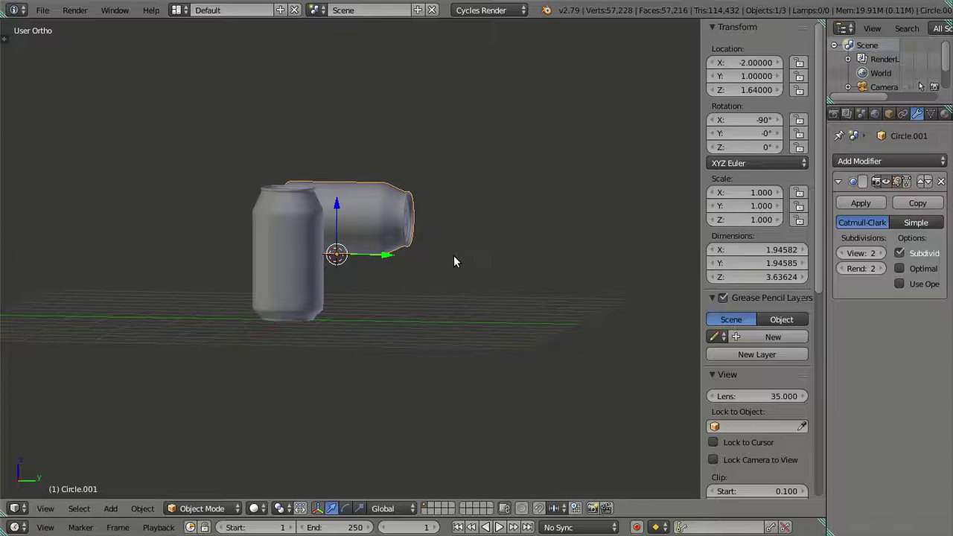
text(rz180)
key(Return)
mouse_move(454, 261)
middle_down()
mouse_move(411, 278)
mouse_move(549, 290)
mouse_move(581, 267)
middle_up()
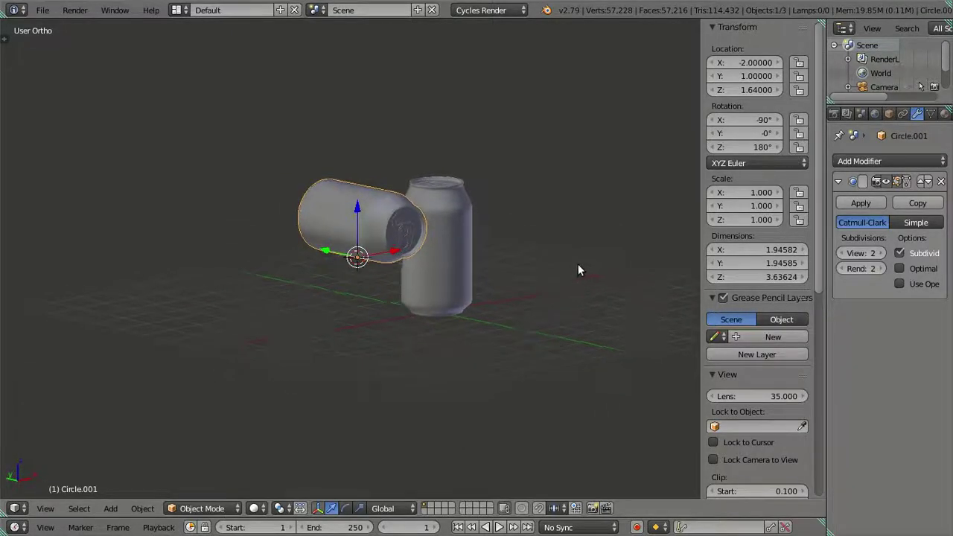
key(shift+s)
Return the 3D cursor to the world origin and snap the lying can onto it.
click(563, 286)
key(shift+a)
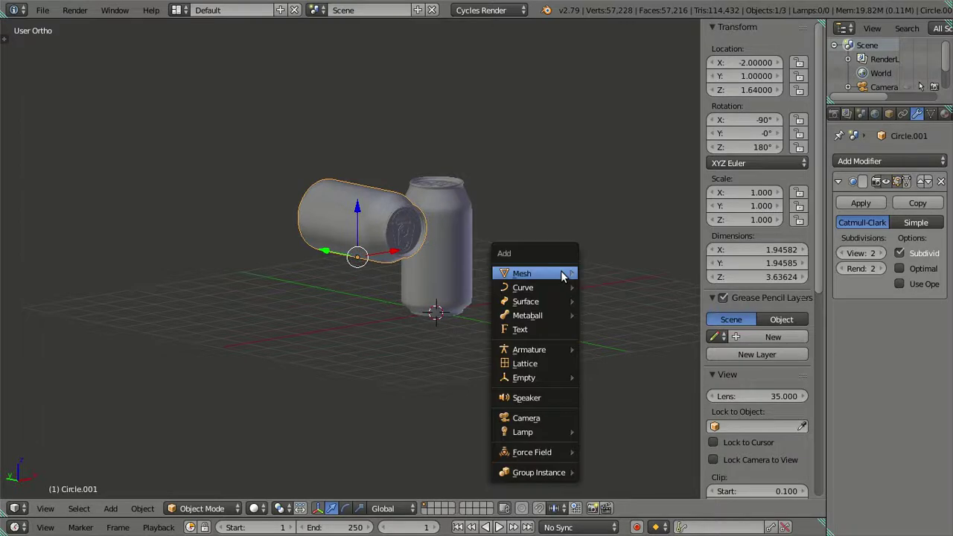
key(Escape)
key(shift+s)
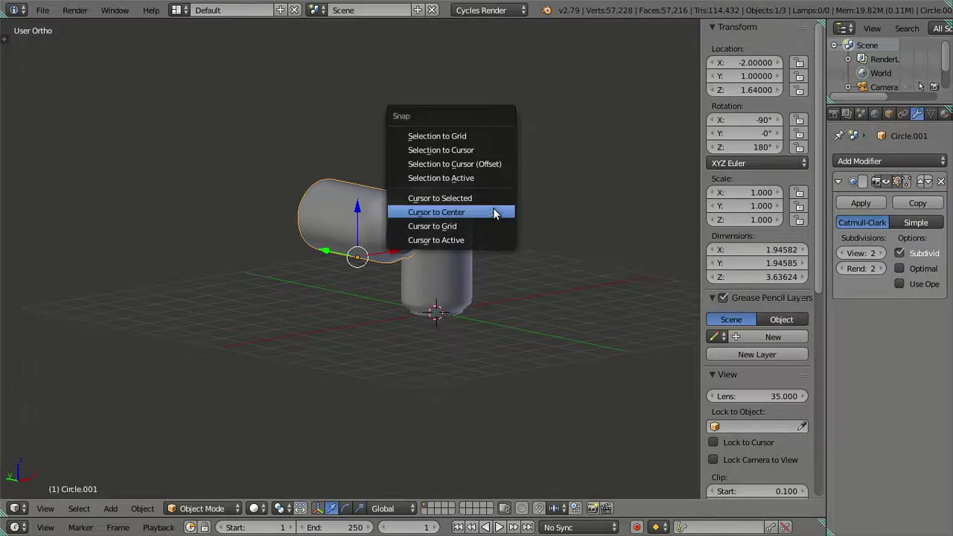
click(479, 149)
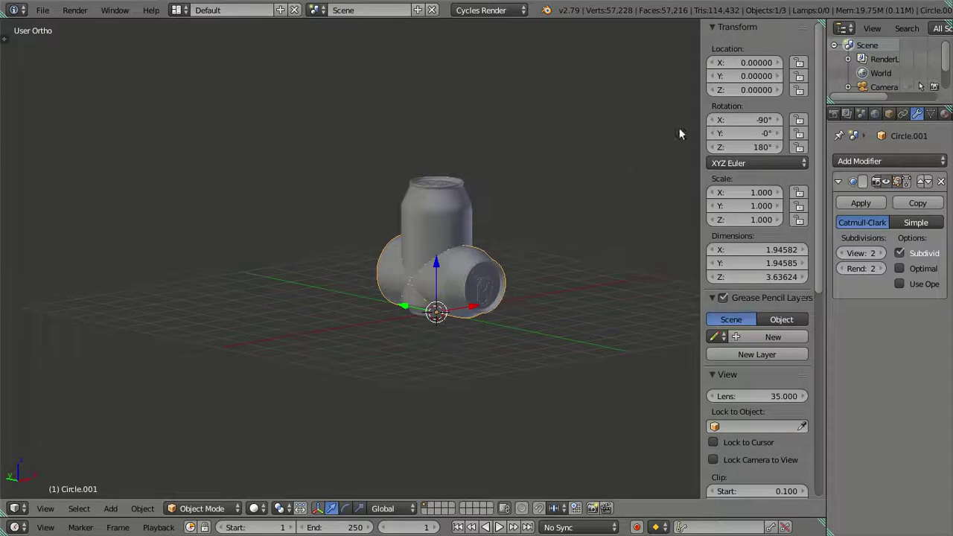
Set the lying can's location to X -3, Y -1.5, viewed through the scene camera.
click(751, 62)
text(-3)
key(Return)
middle_drag(505, 234, 403, 255)
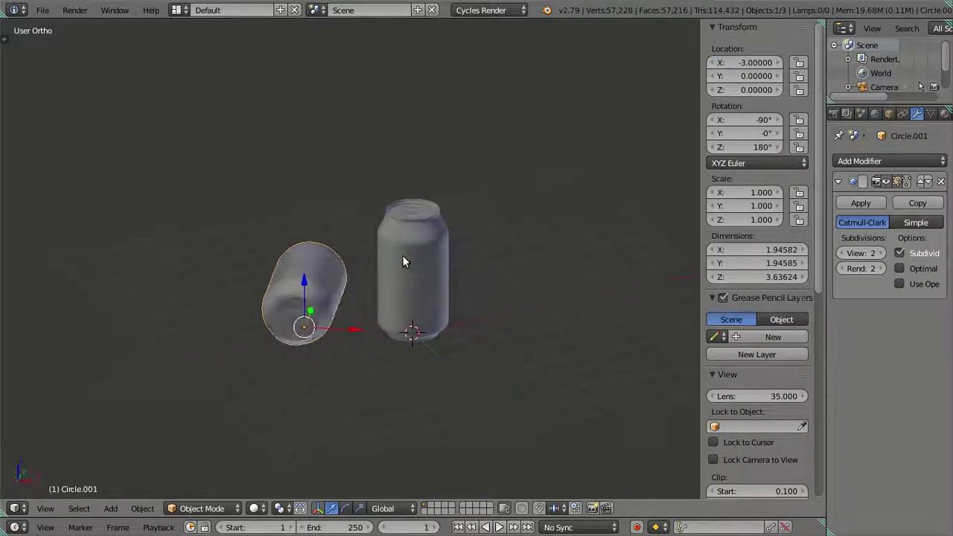
key(KP_0)
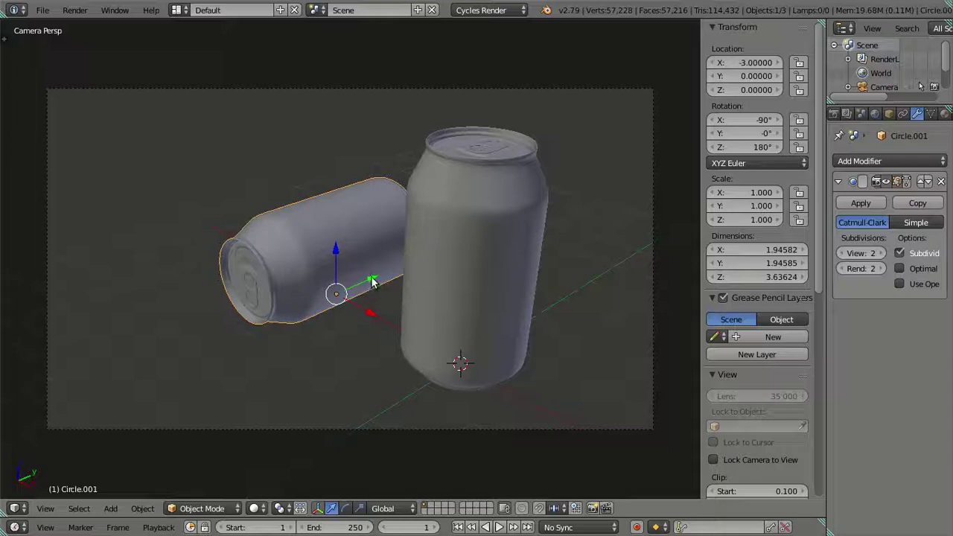
drag(374, 279, 308, 309)
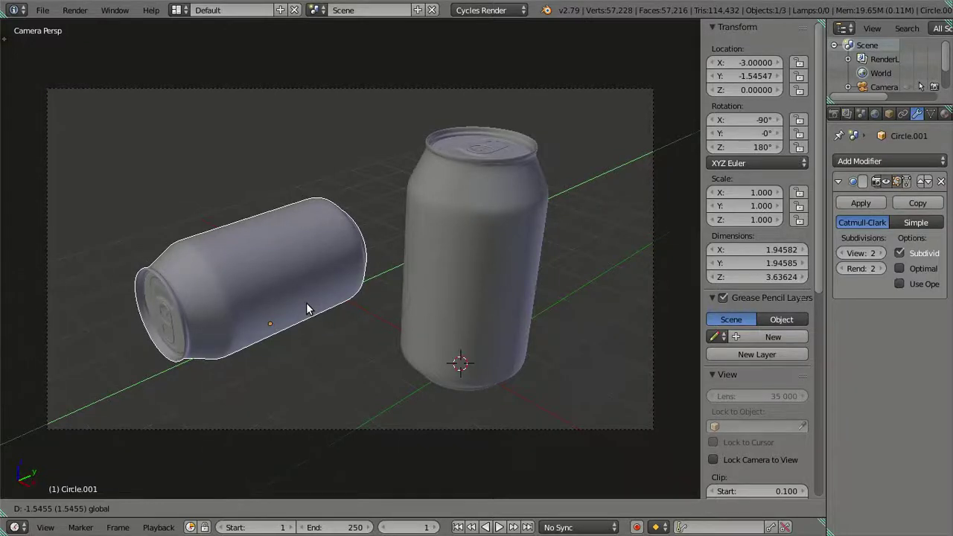
drag(308, 310, 308, 310)
click(734, 75)
key(BackSpace)
text(.5)
key(Return)
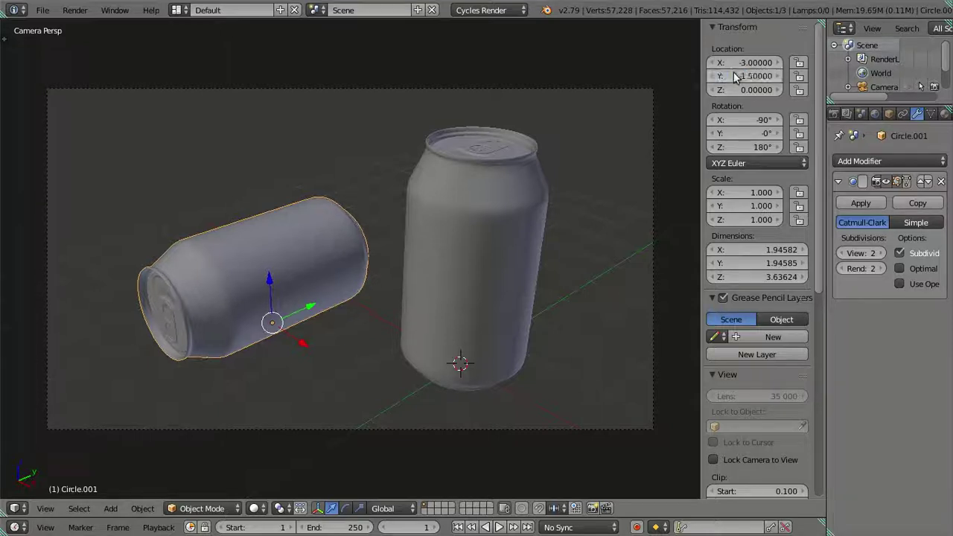
key(a)
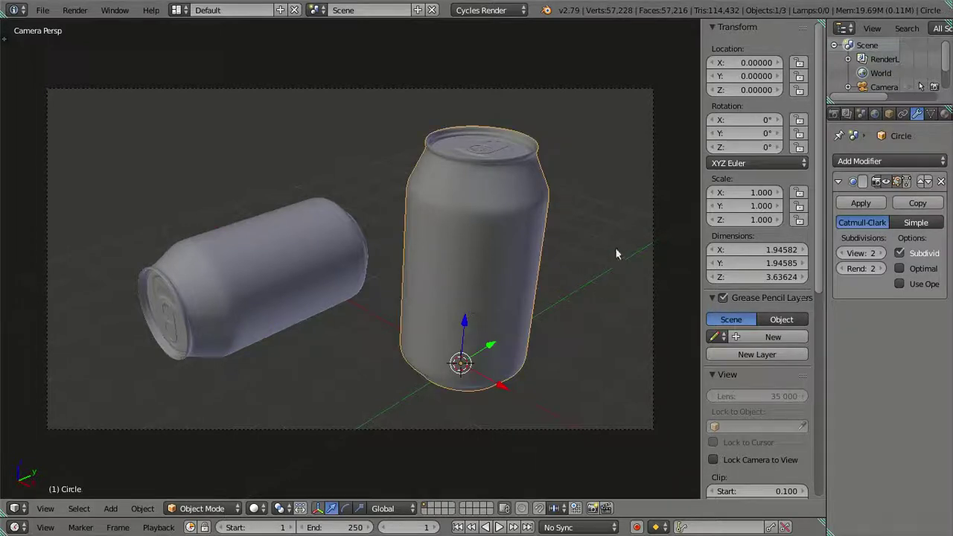
Rotate the standing can 90° around Z and deselect everything.
text(rz90)
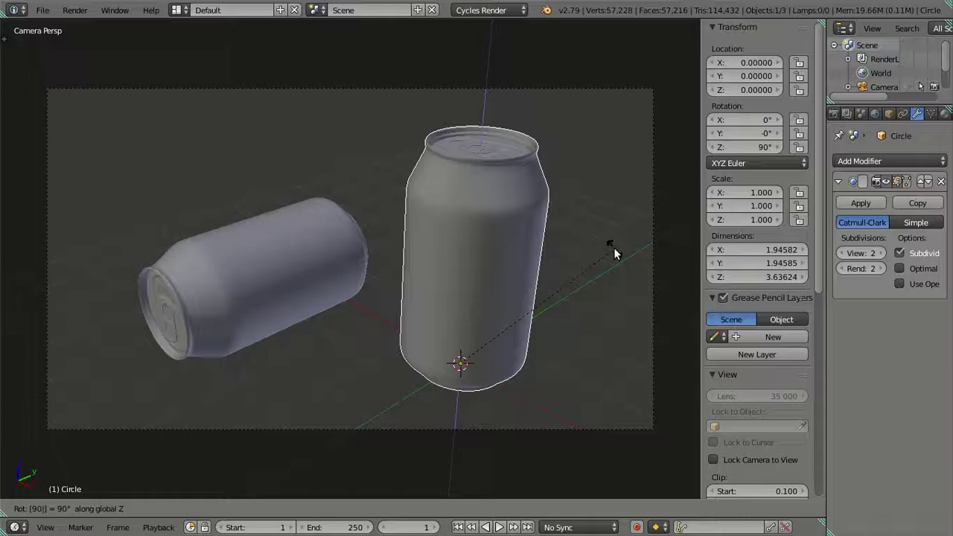
key(Return)
key(a)
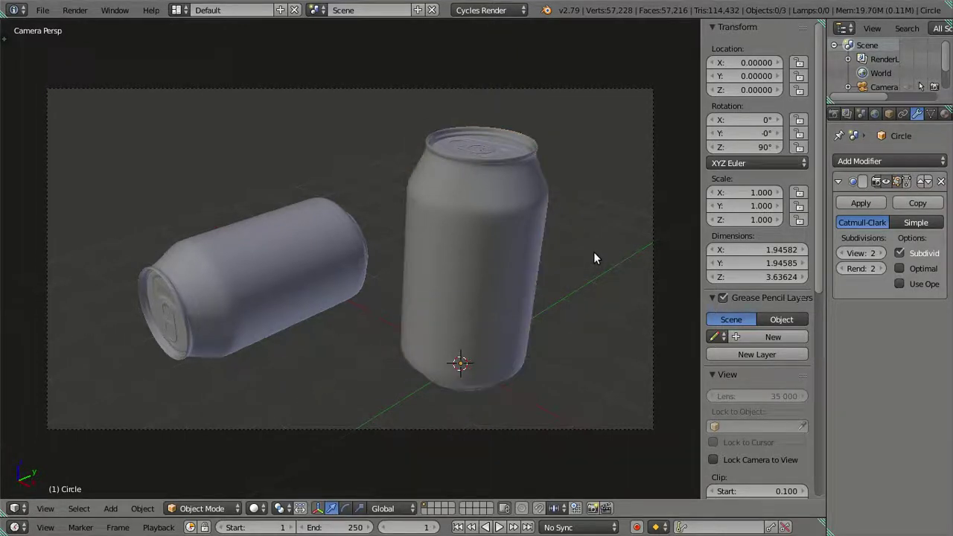
key(shift+s)
Add a plane at the 3D cursor and scale it by 15 to form the floor.
key(shift+a)
click(614, 204)
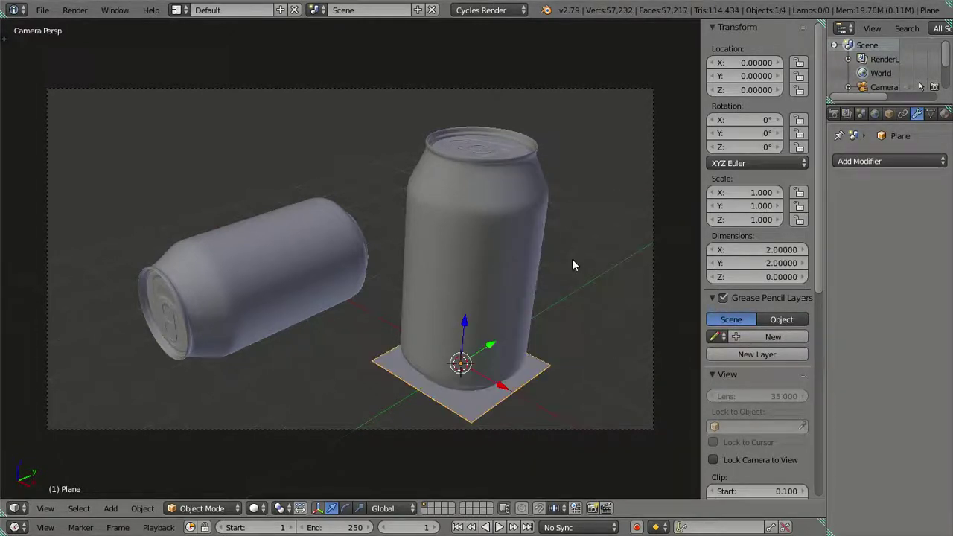
key(s)
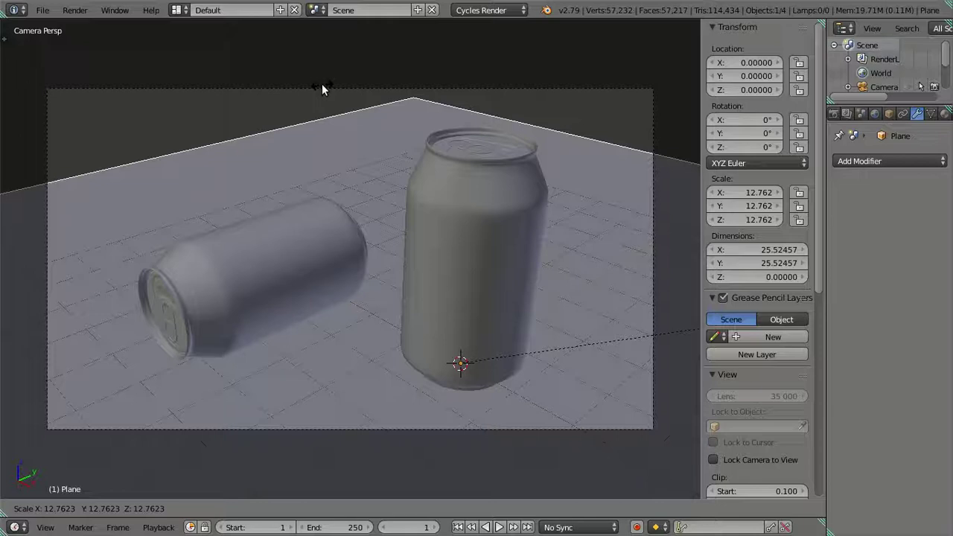
text(15)
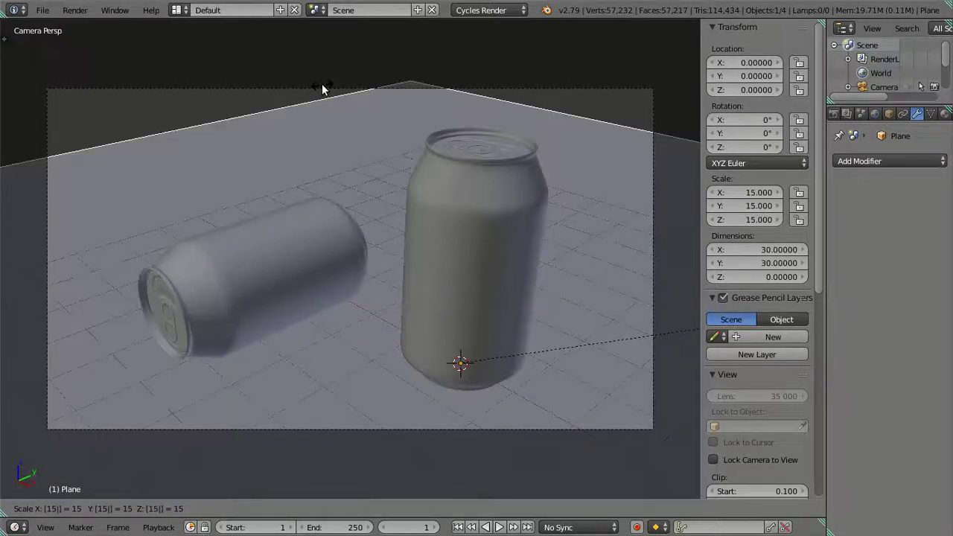
key(Return)
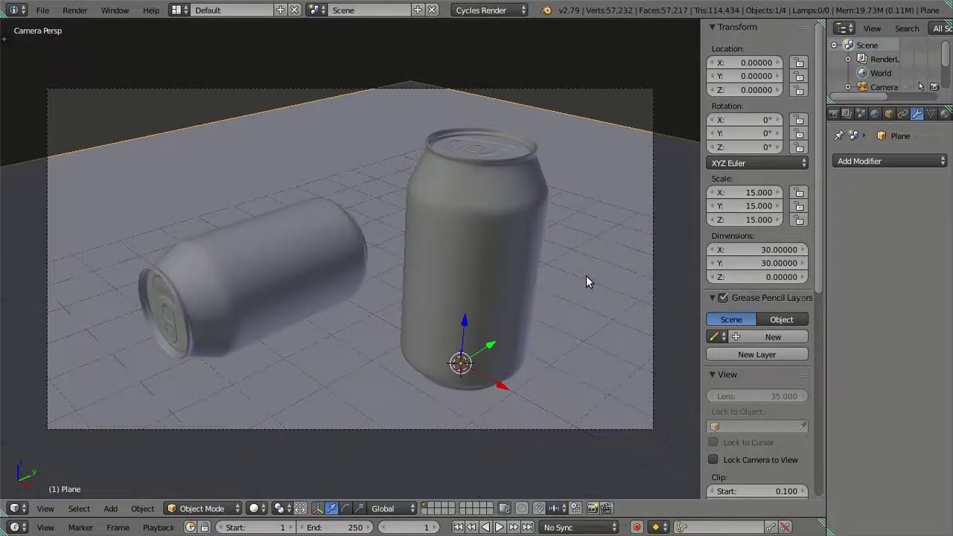
key(n)
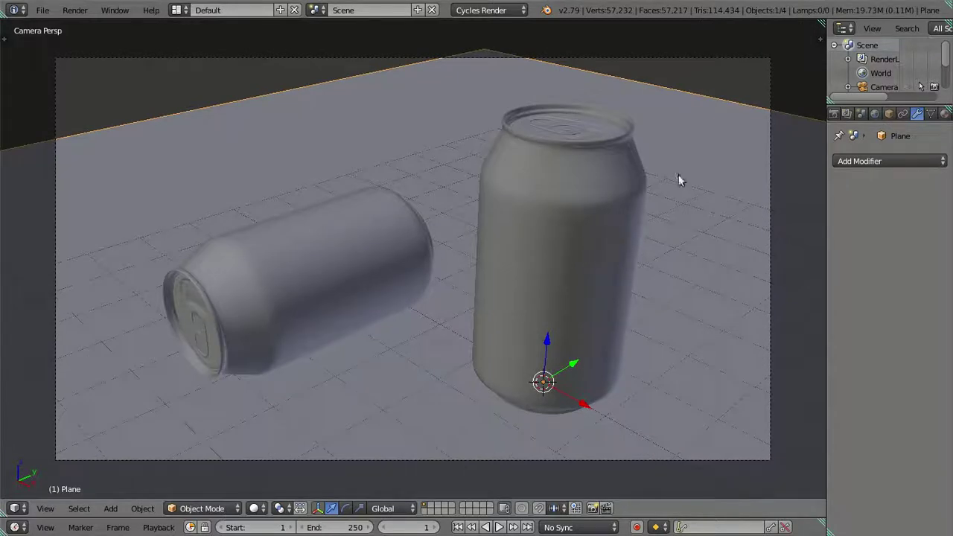
Assign the existing Material to the floor plane.
scroll(894, 114, down, 2)
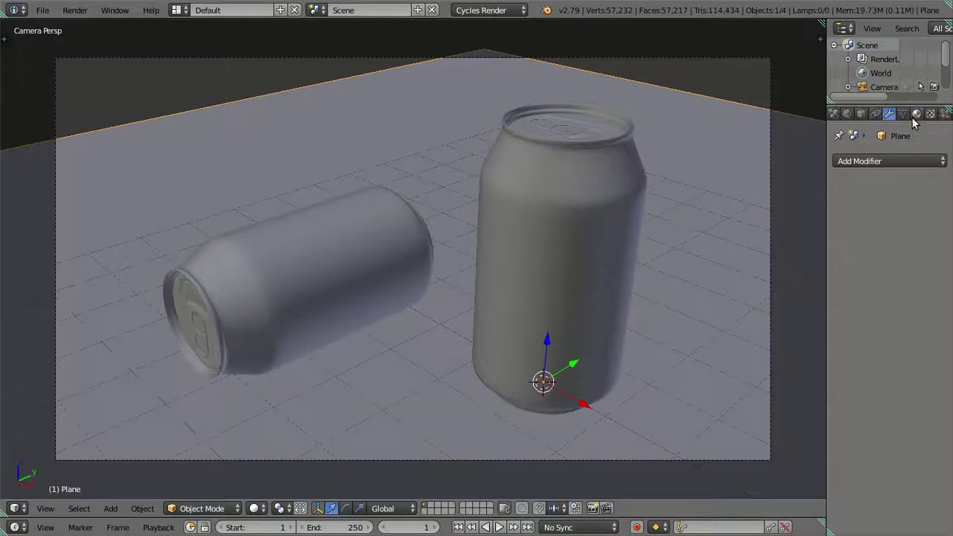
click(917, 114)
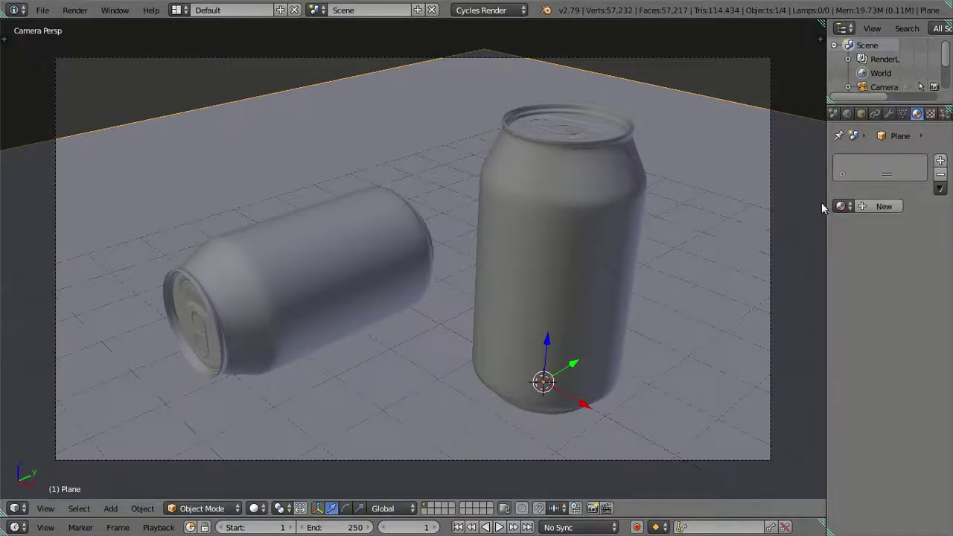
click(842, 206)
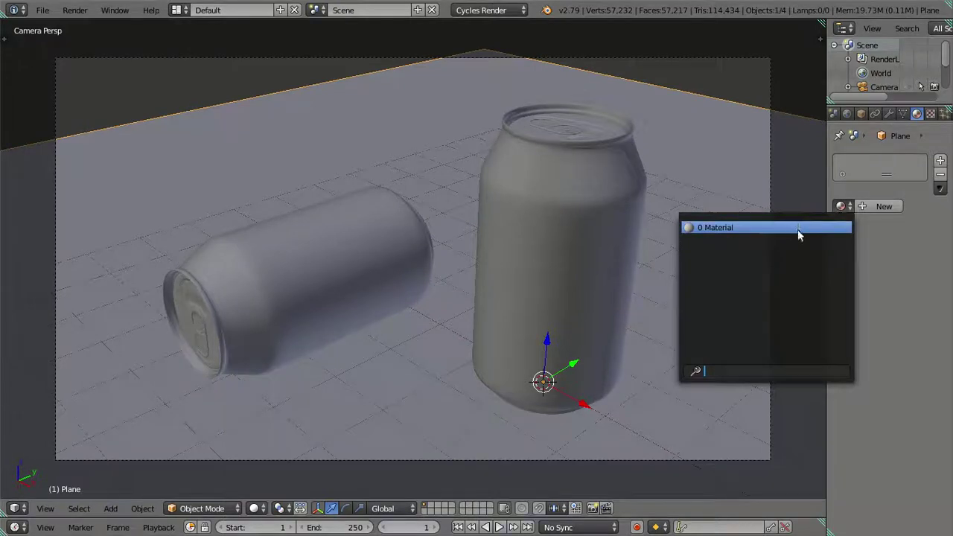
click(798, 228)
click(904, 300)
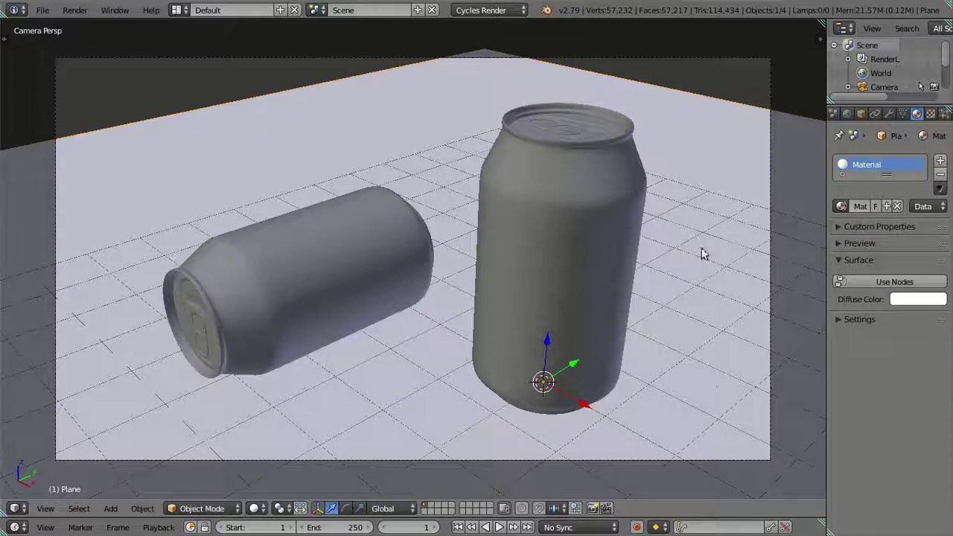
Give the standing can its own copy, Material.001, with a white diffuse colour.
right_click(551, 259)
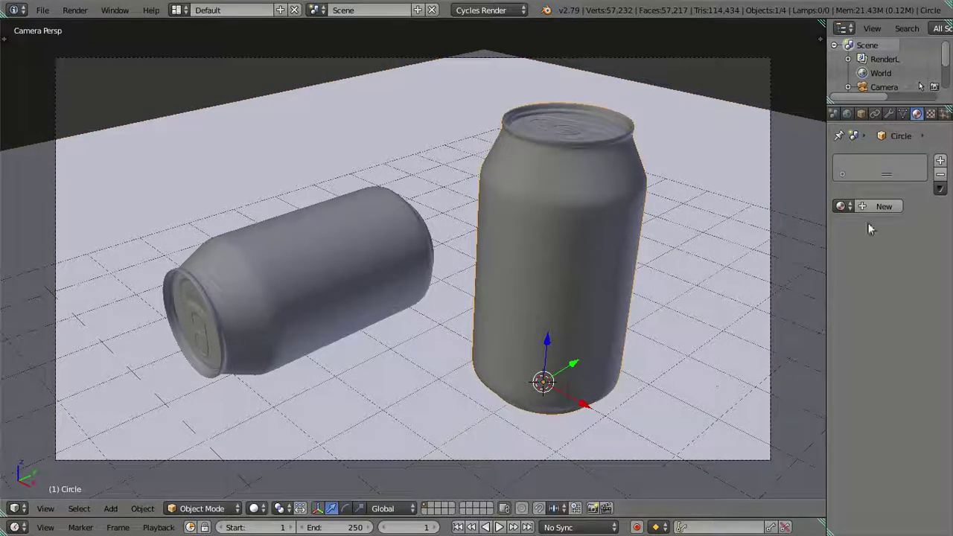
click(842, 206)
click(801, 224)
click(887, 206)
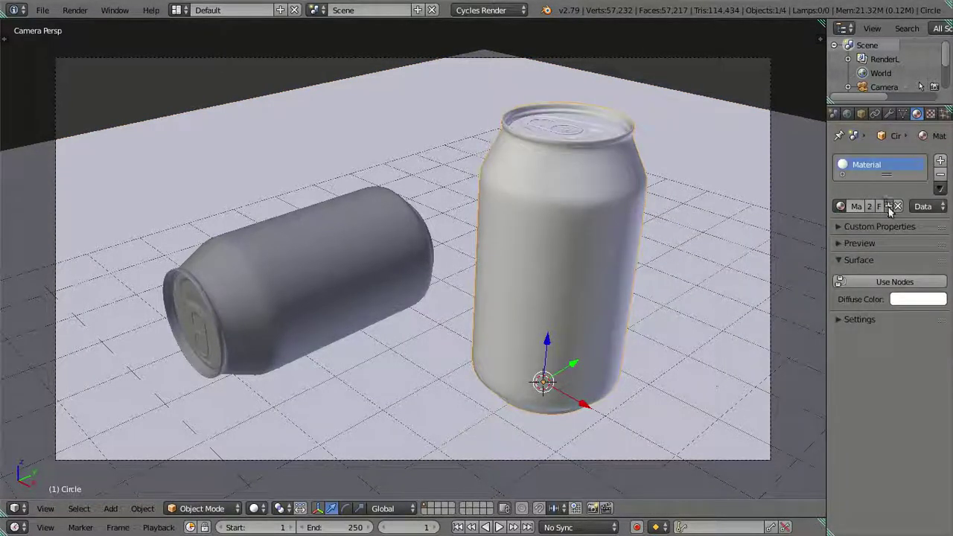
click(916, 302)
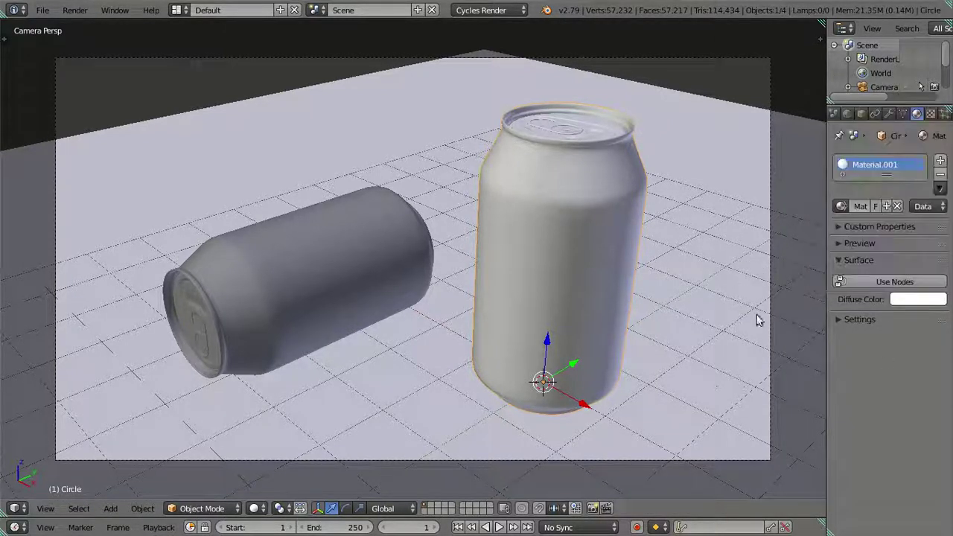
Assign Material.001 to the lying can and switch its surface to a Glossy BSDF, GGX, roughness 0.
right_click(336, 284)
click(841, 206)
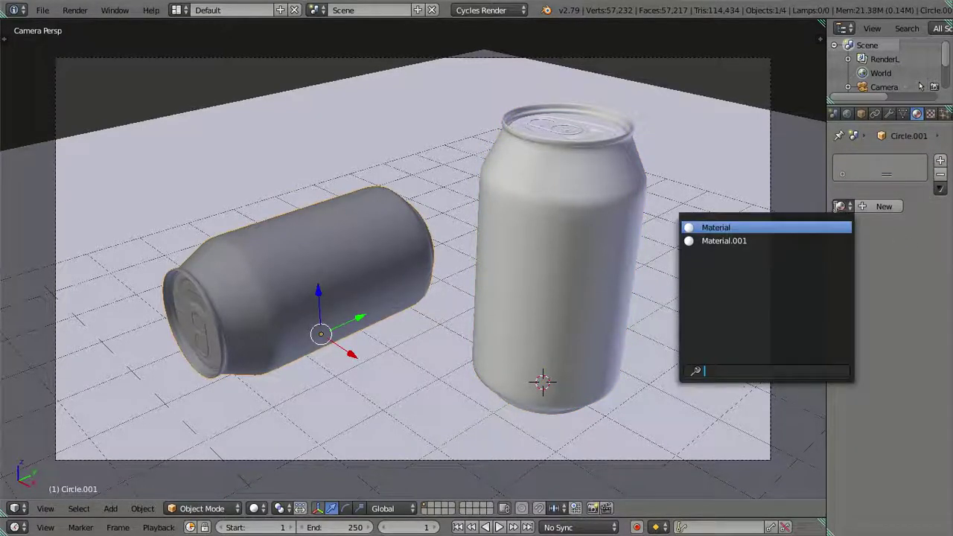
click(791, 241)
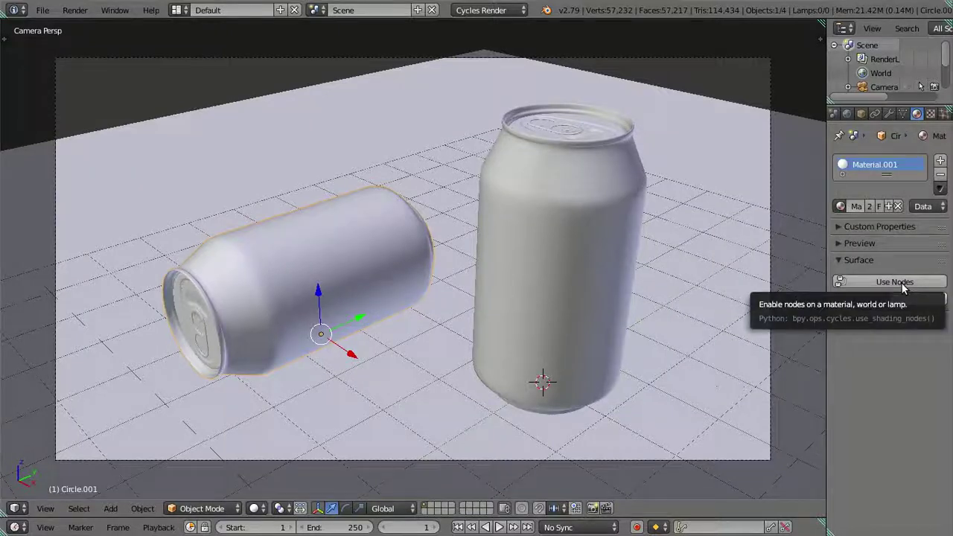
click(901, 282)
click(901, 282)
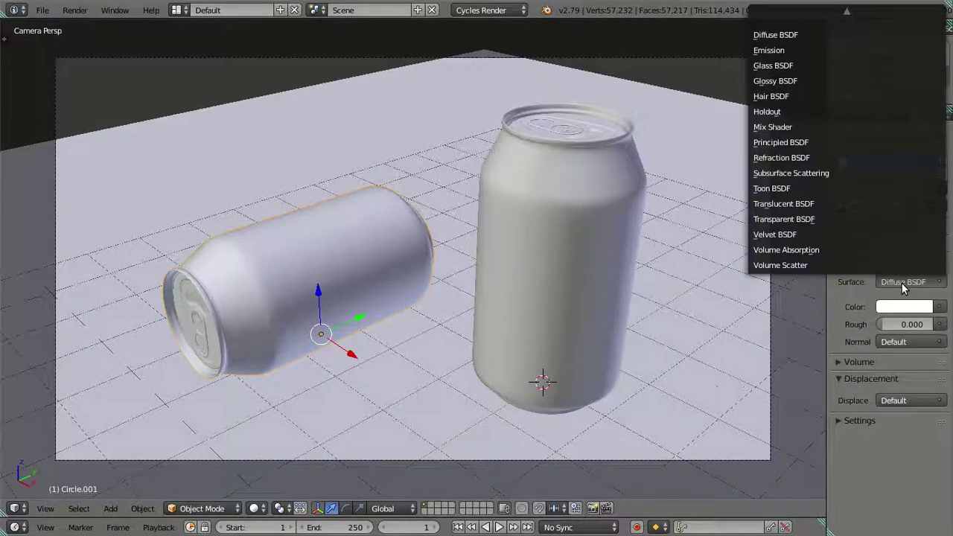
click(799, 82)
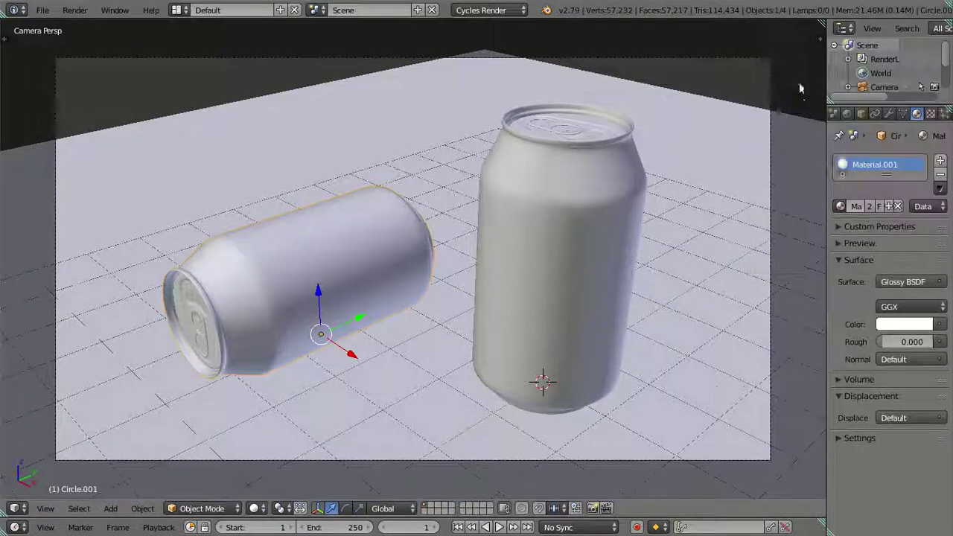
click(846, 242)
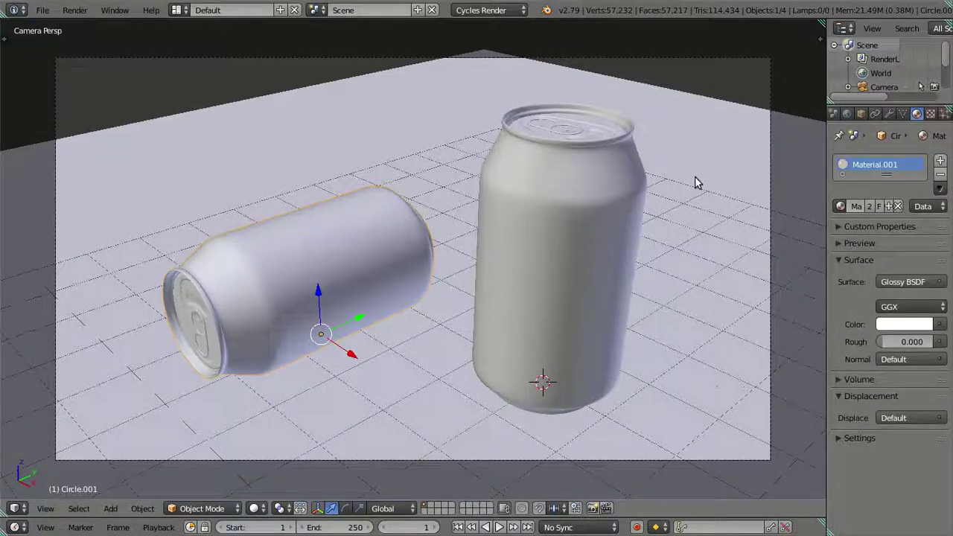
Add a new plane at the 3D cursor and scale it by 4.
key(shift+a)
click(733, 178)
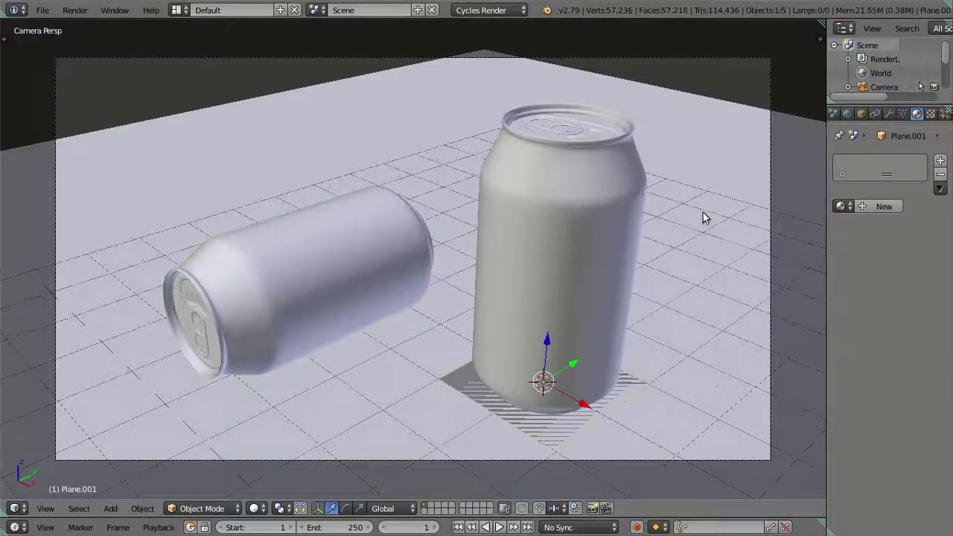
key(s)
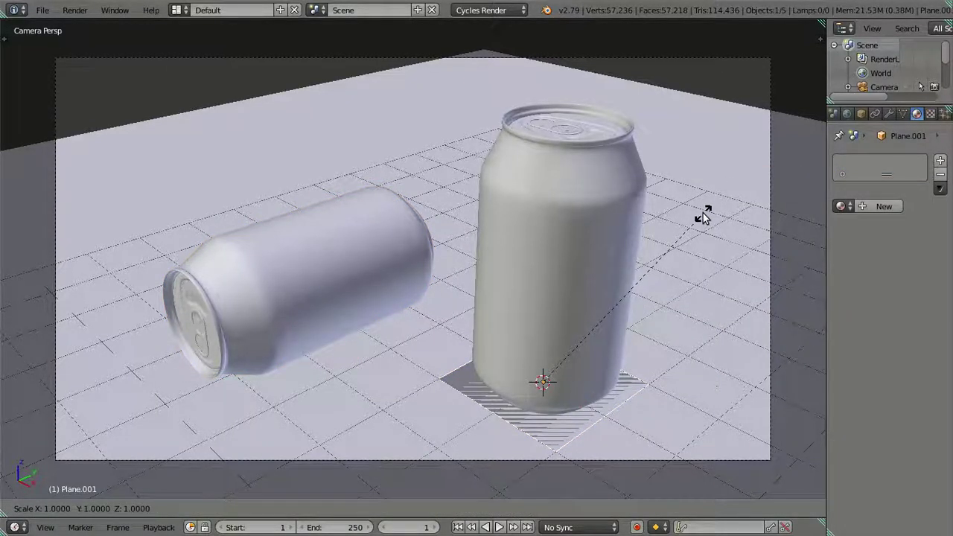
key(4)
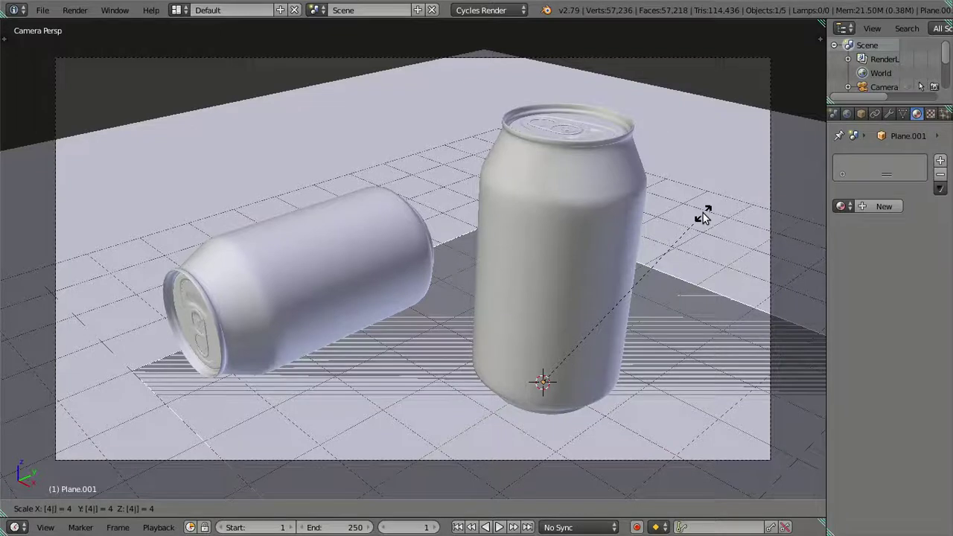
key(Return)
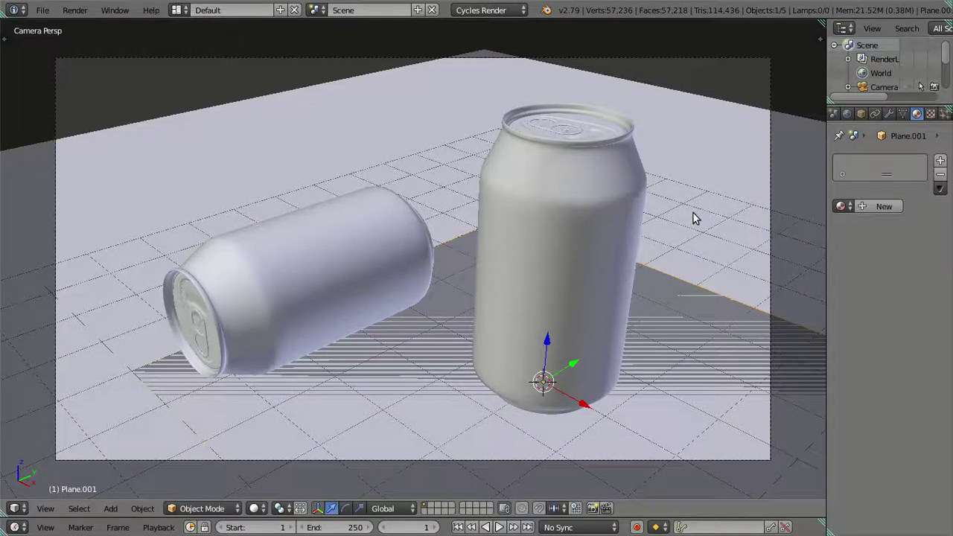
Raise the new plane along Z to a location of 10.
key(KP_1)
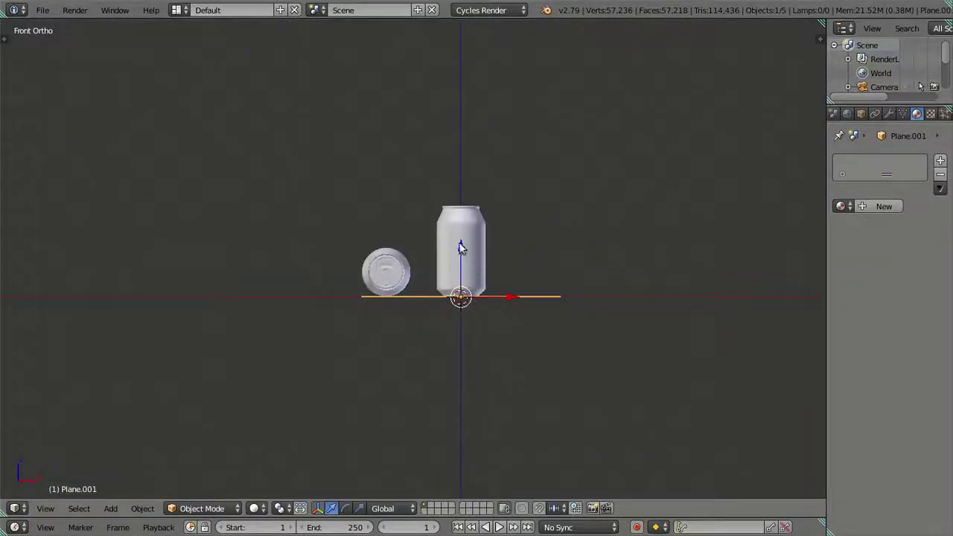
key(g)
key(z)
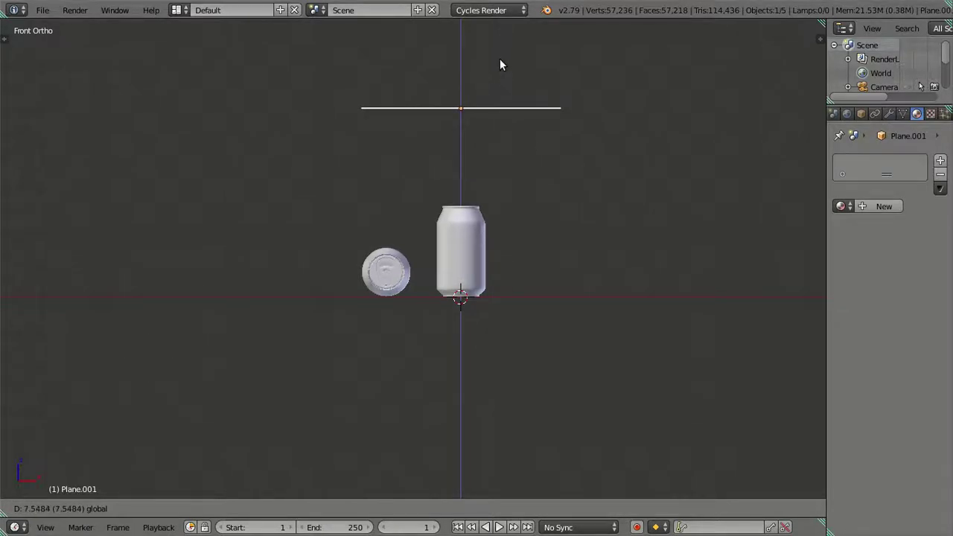
text(8)
key(Return)
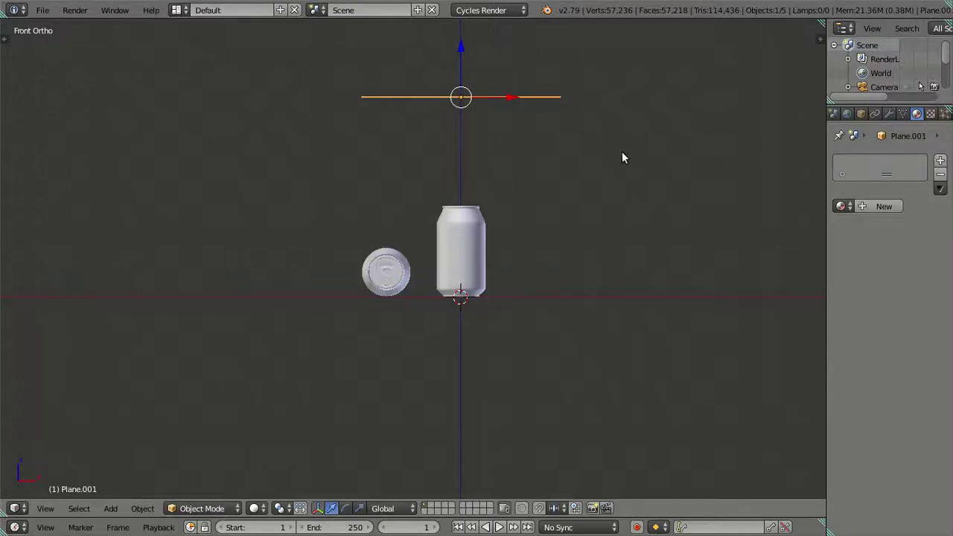
key(n)
click(743, 89)
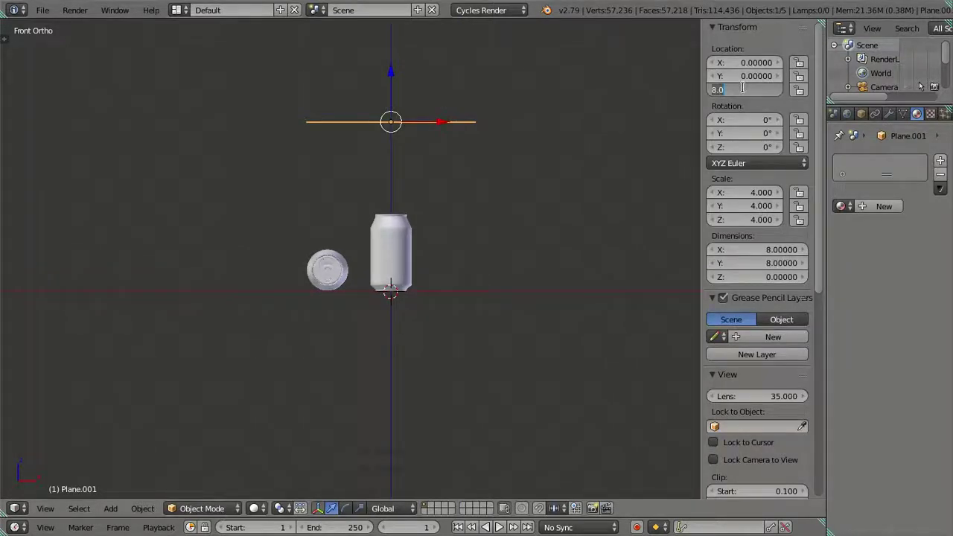
text(0)
key(Return)
mouse_move(657, 142)
middle_down()
mouse_move(595, 246)
mouse_move(588, 291)
mouse_move(561, 317)
mouse_move(546, 315)
mouse_move(624, 249)
middle_up()
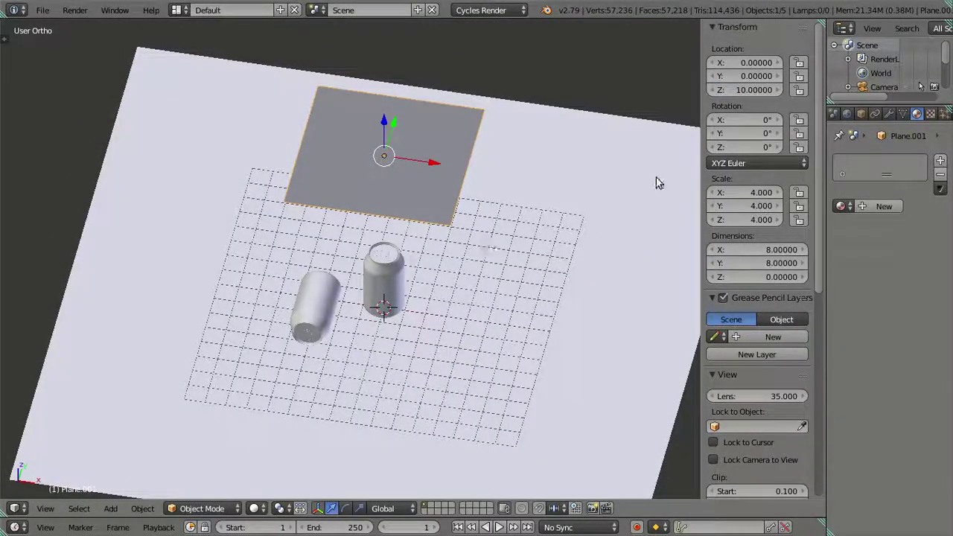
Give the raised plane a new Material.002 with an Emission surface of strength 4.000.
click(844, 206)
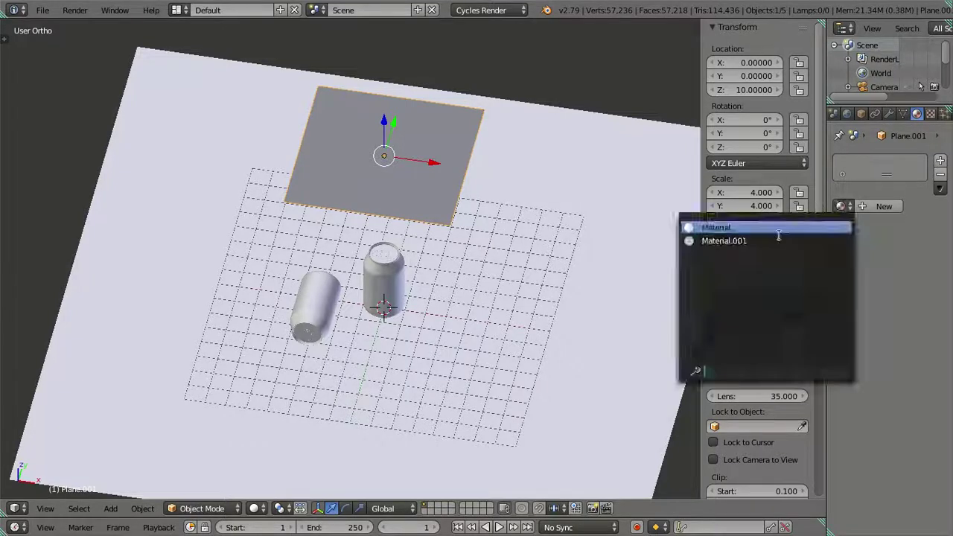
click(778, 226)
click(888, 207)
click(901, 282)
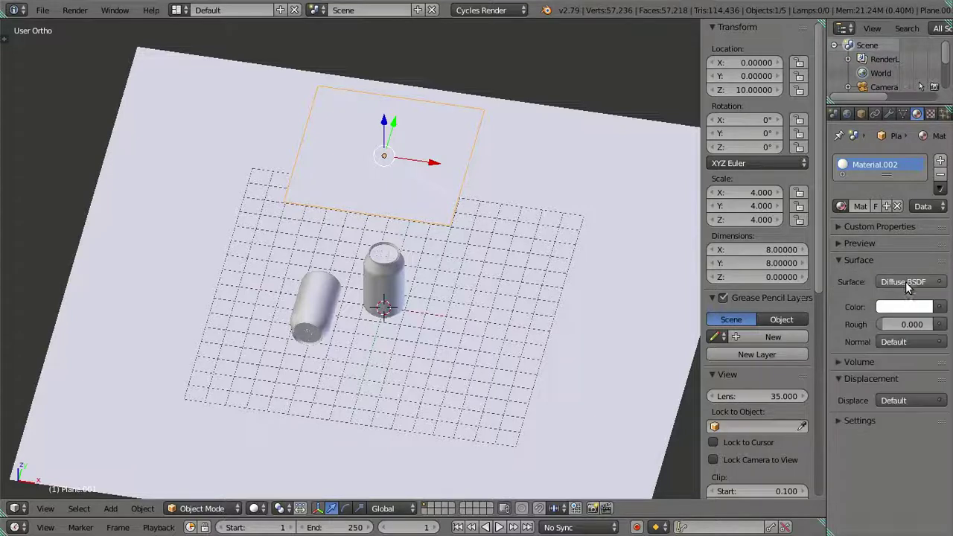
click(908, 285)
click(782, 50)
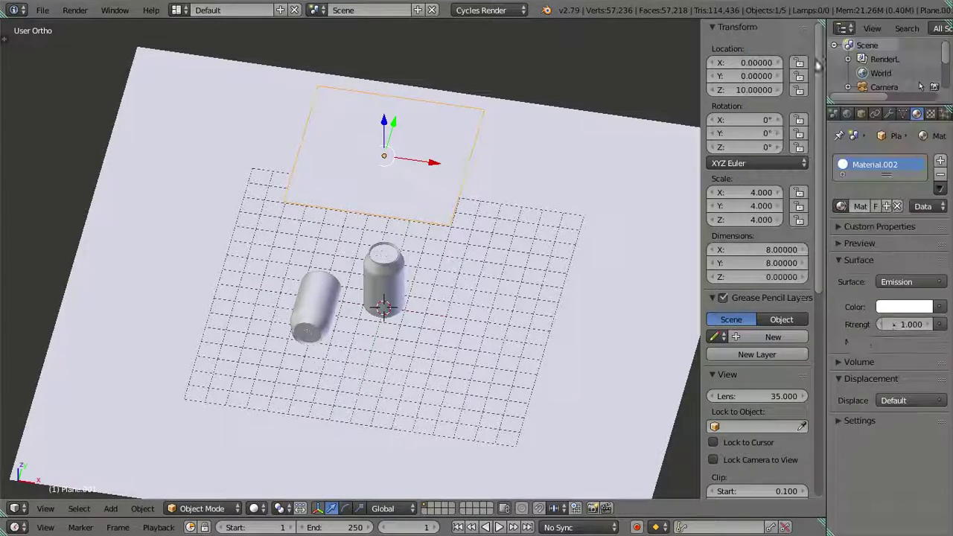
click(895, 326)
text(4.000)
key(Return)
click(831, 246)
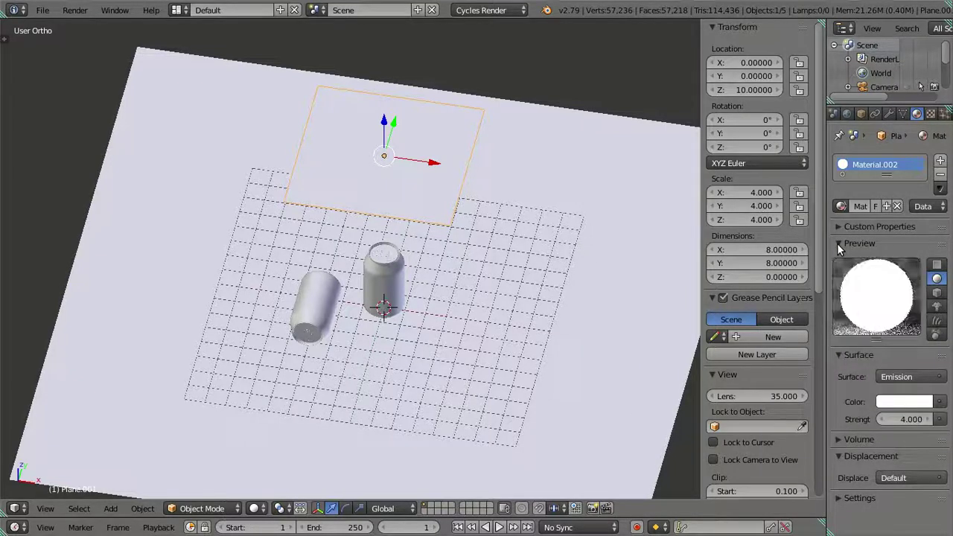
click(837, 243)
mouse_move(541, 260)
middle_down()
mouse_move(408, 218)
mouse_move(414, 273)
mouse_move(436, 268)
mouse_move(441, 254)
middle_up()
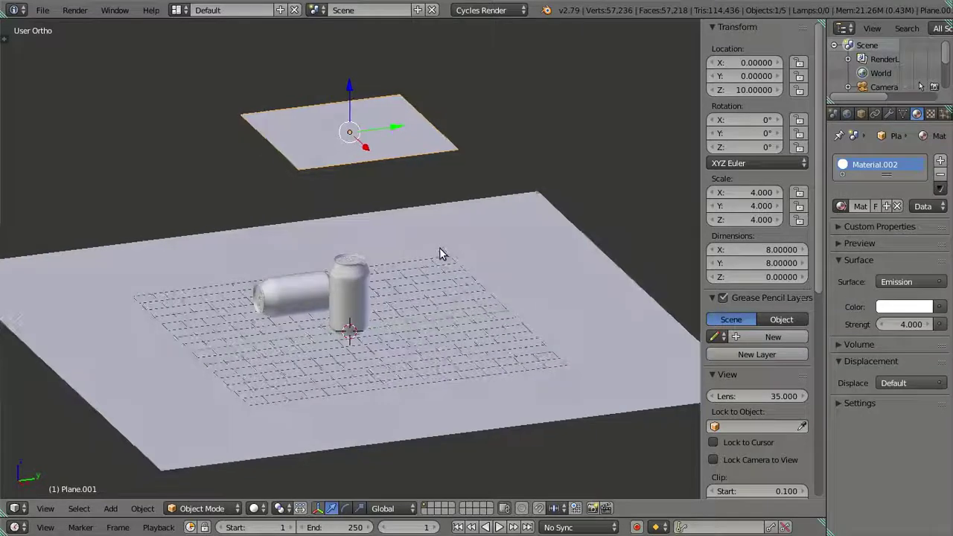
Unhide the camera and switch the viewport to the camera view.
key(alt+h)
key(a)
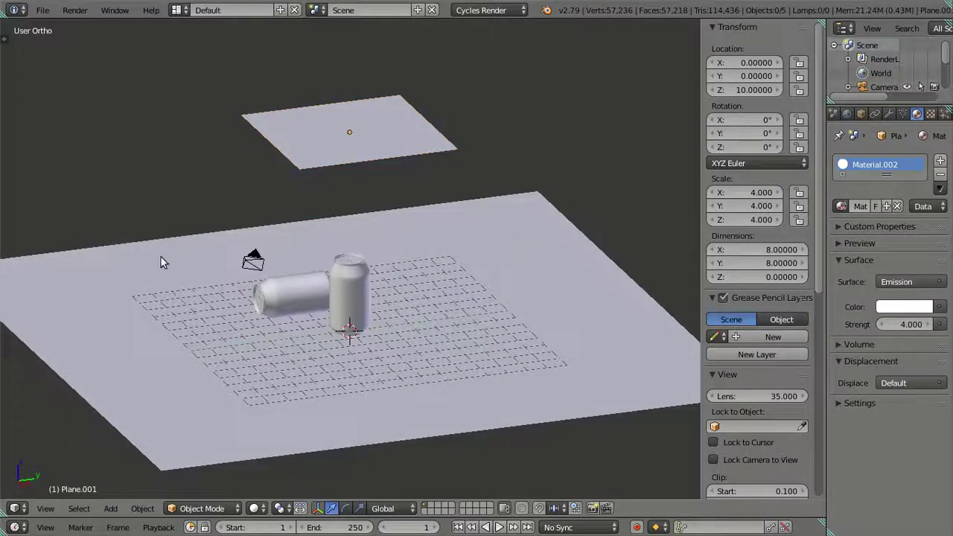
right_click(257, 263)
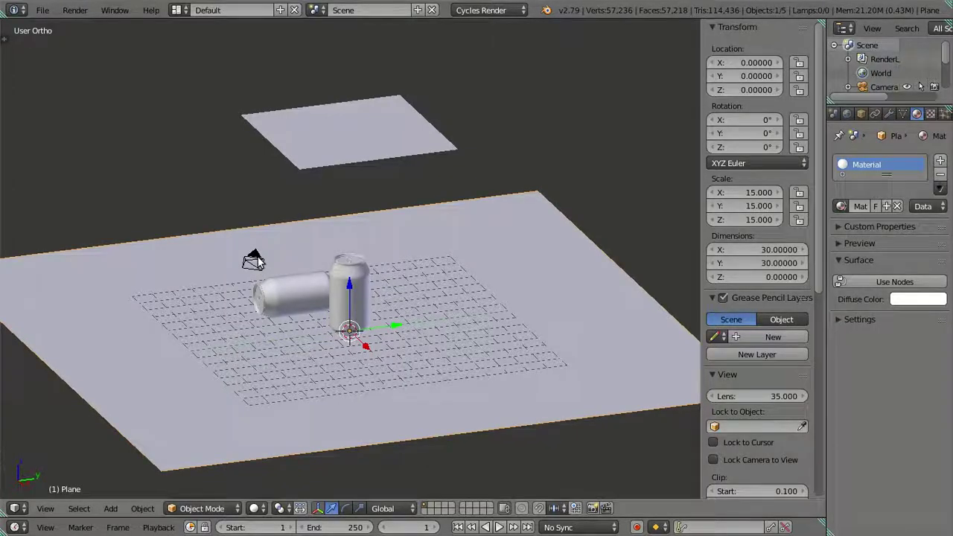
right_click(257, 264)
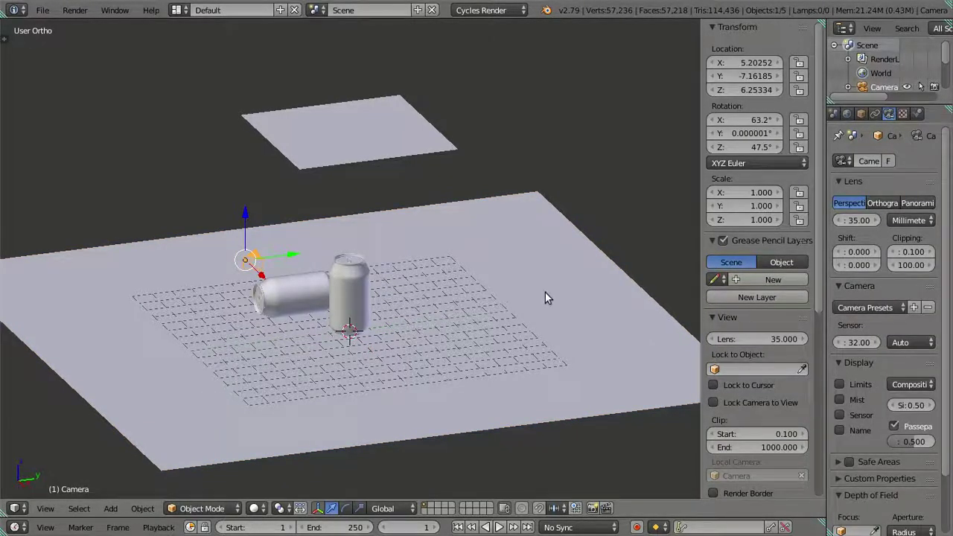
key(a)
key(KP_0)
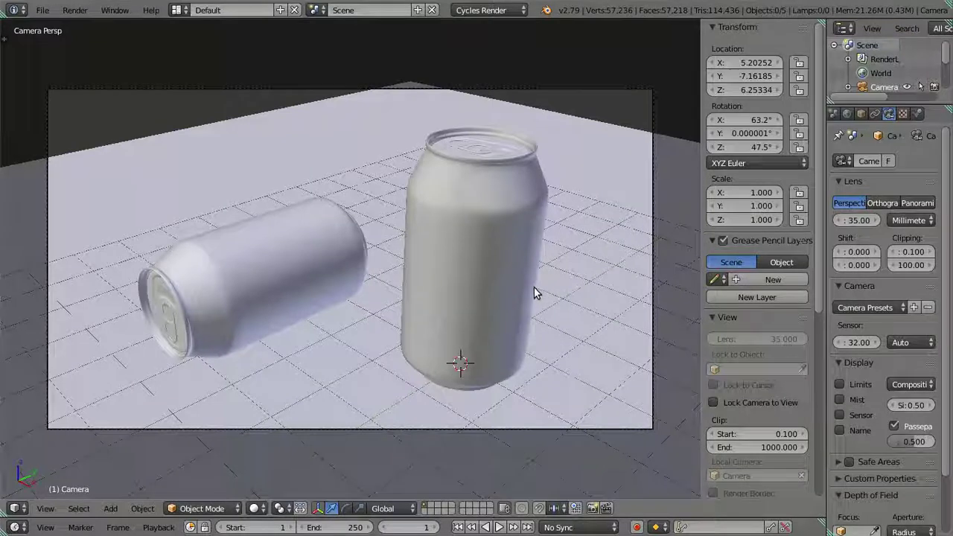
key(n)
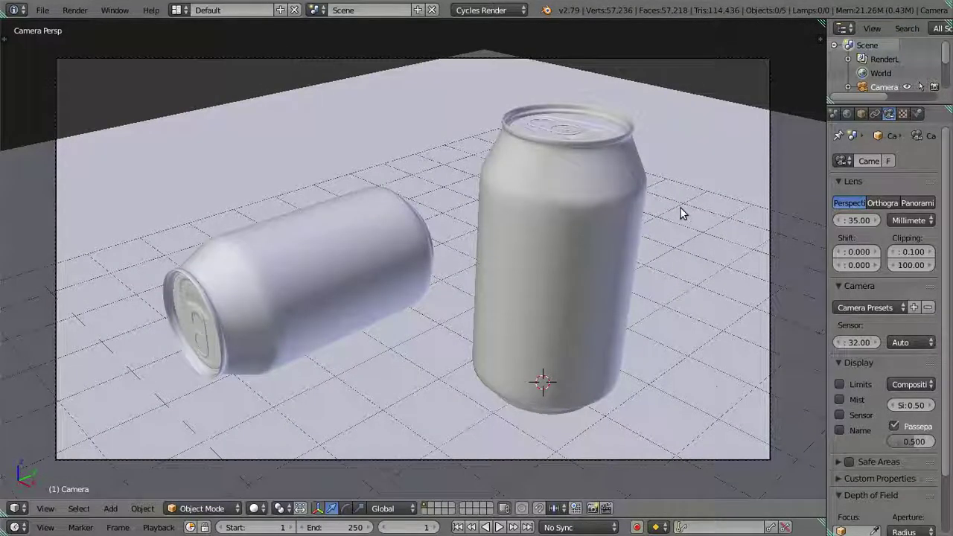
Set the render samples to 512 under Sampling.
scroll(862, 122, down, 2)
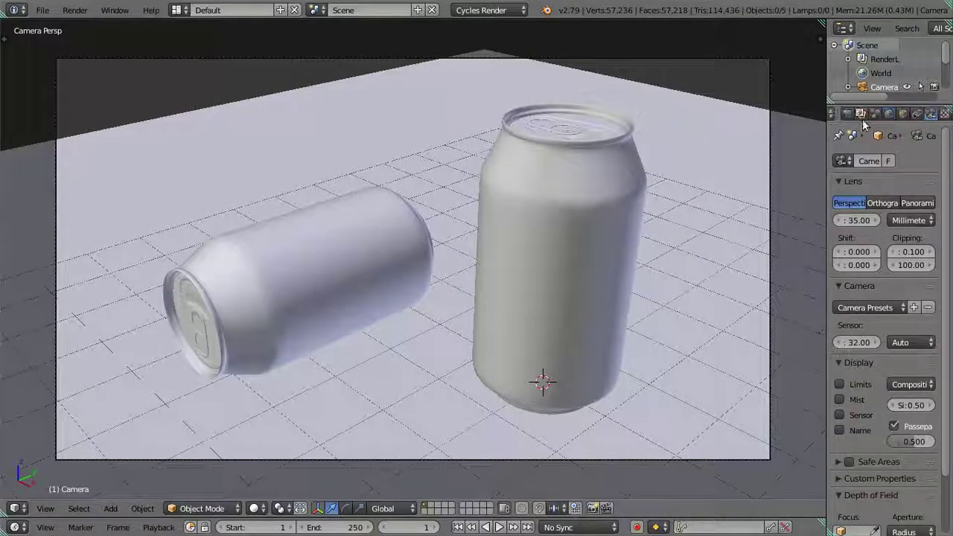
click(847, 113)
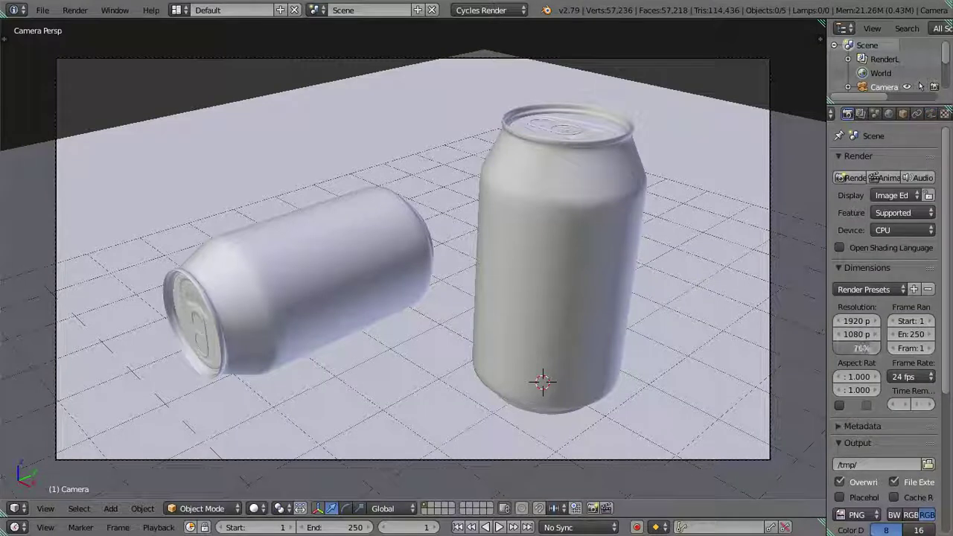
scroll(876, 351, down, 5)
click(838, 444)
scroll(838, 444, down, 5)
click(911, 376)
text(512)
key(Return)
Save the blend file, overwriting the existing one.
key(ctrl+s)
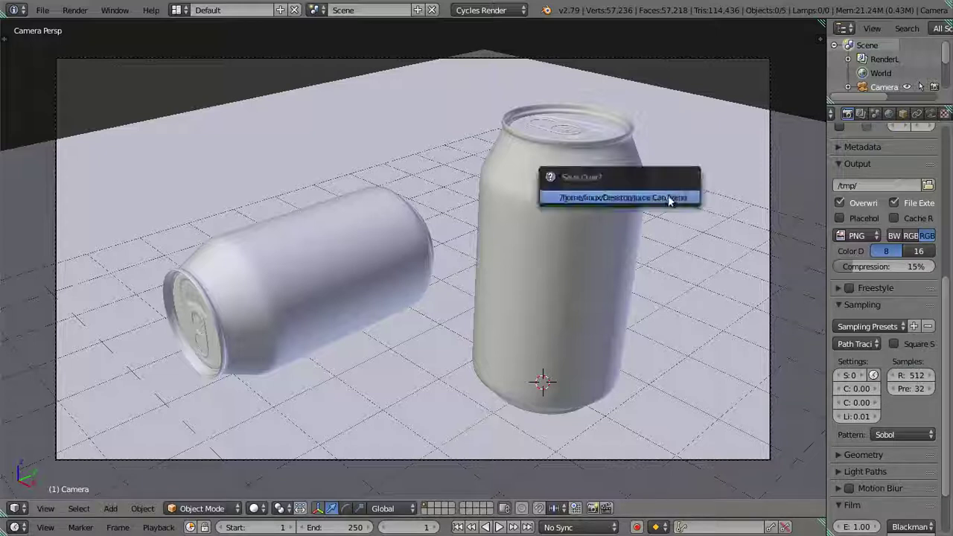
click(668, 196)
click(115, 10)
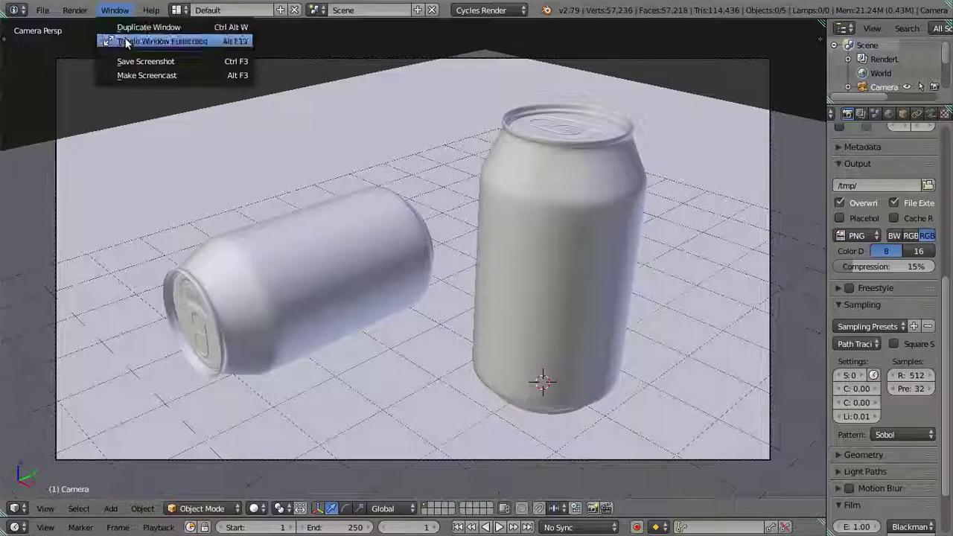